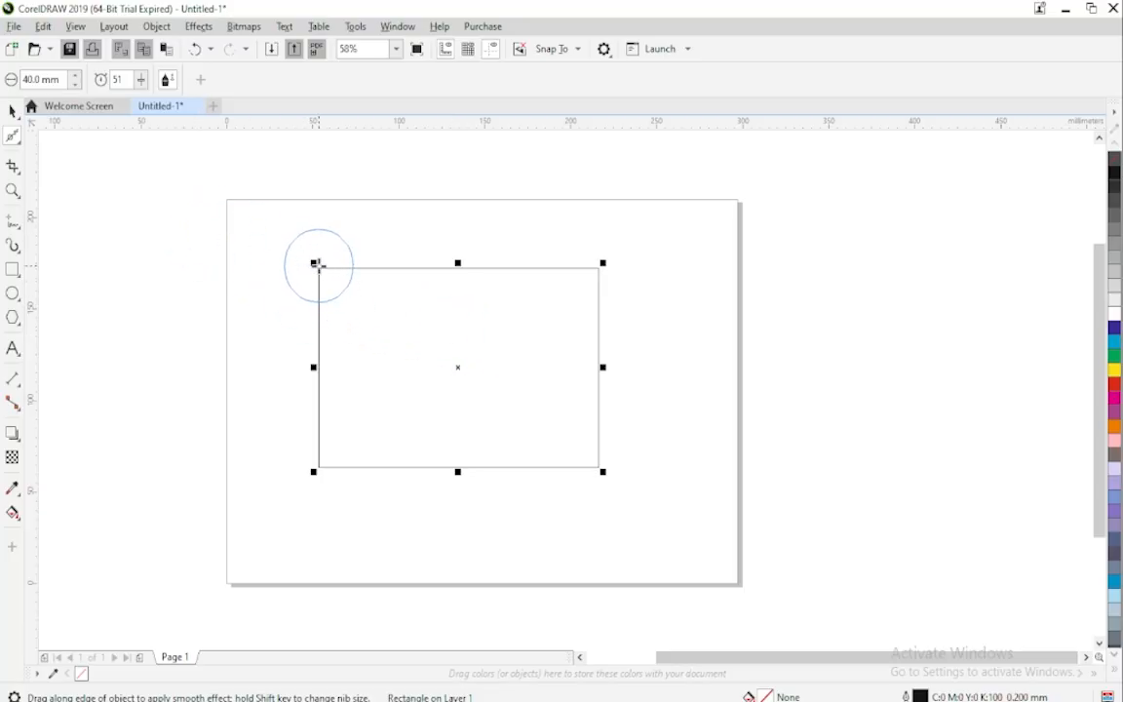
# Round the rectangle's upper-left and upper-right corners with the Smooth tool.
pyautogui.moveTo(317, 263); pyautogui.dragTo(319, 266)
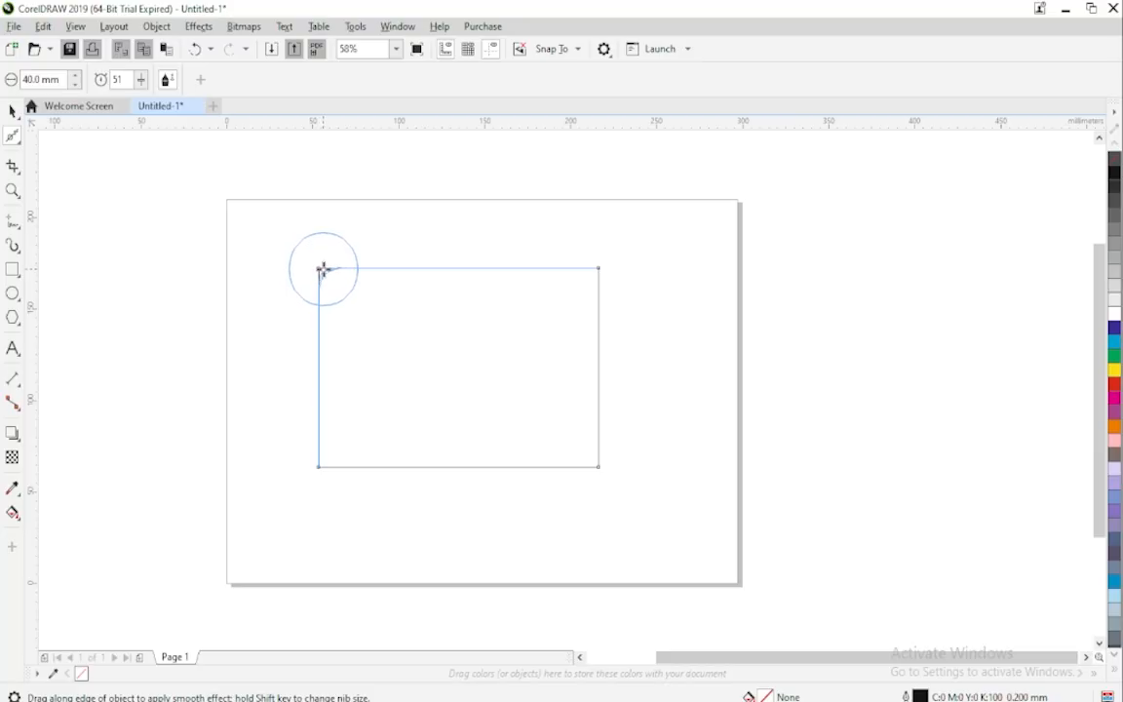
pyautogui.moveTo(323, 270); pyautogui.dragTo(526, 329)
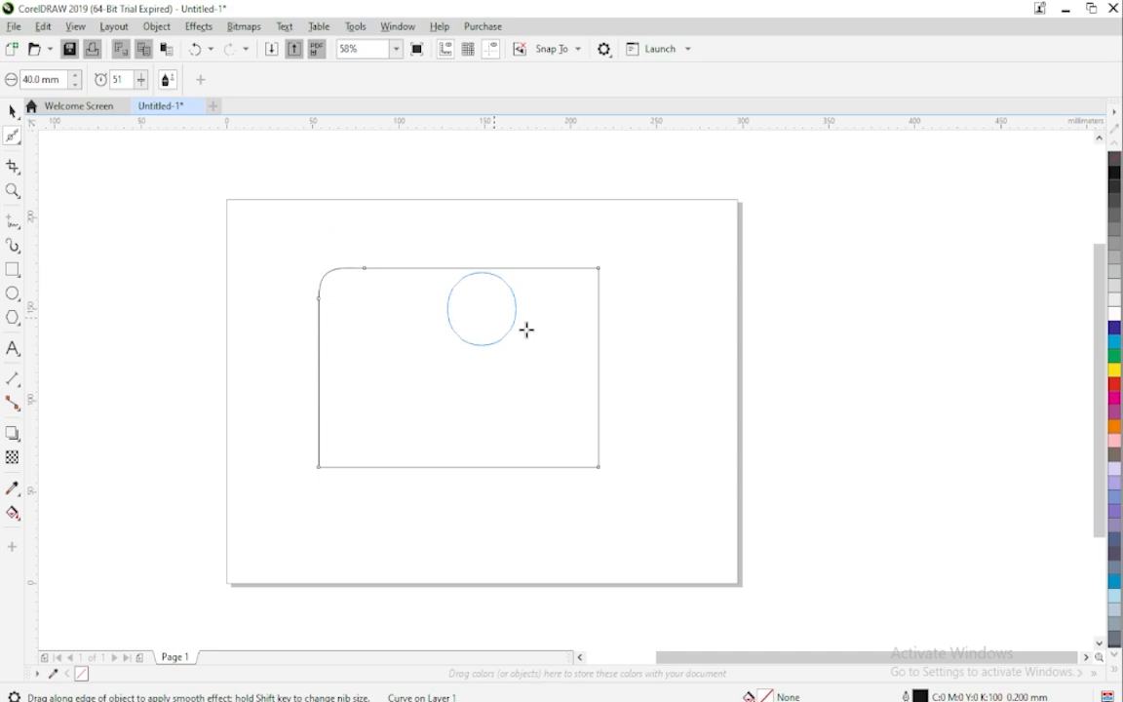
pyautogui.click(597, 268)
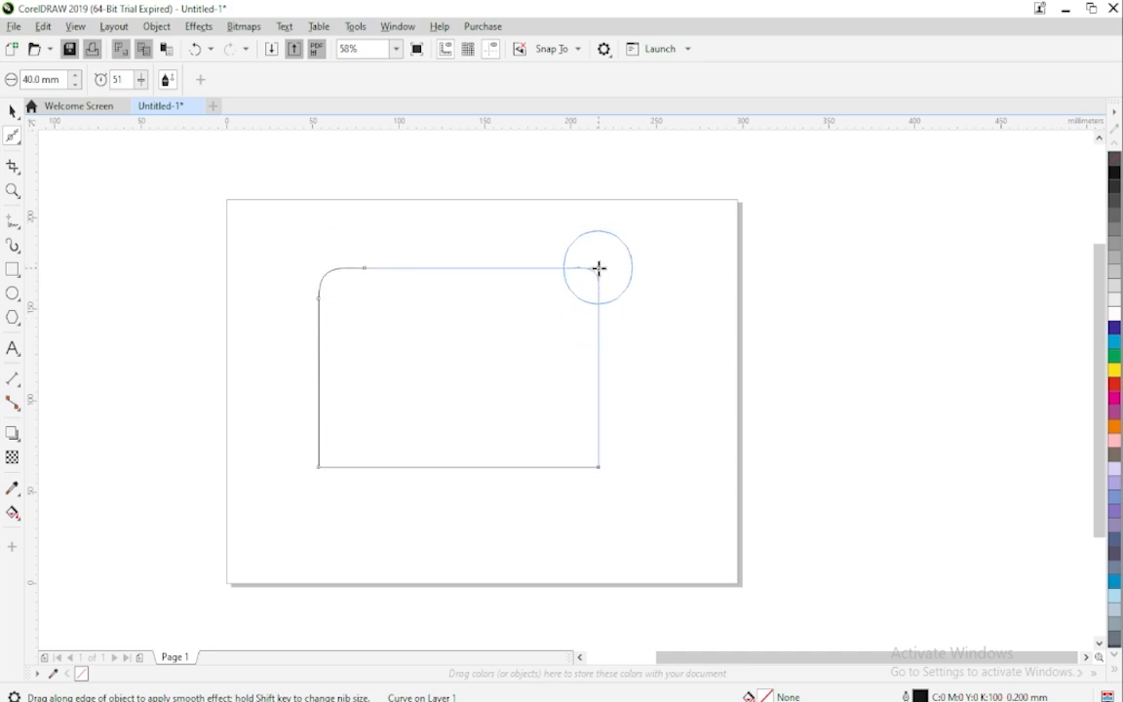
pyautogui.moveTo(599, 268); pyautogui.dragTo(598, 276)
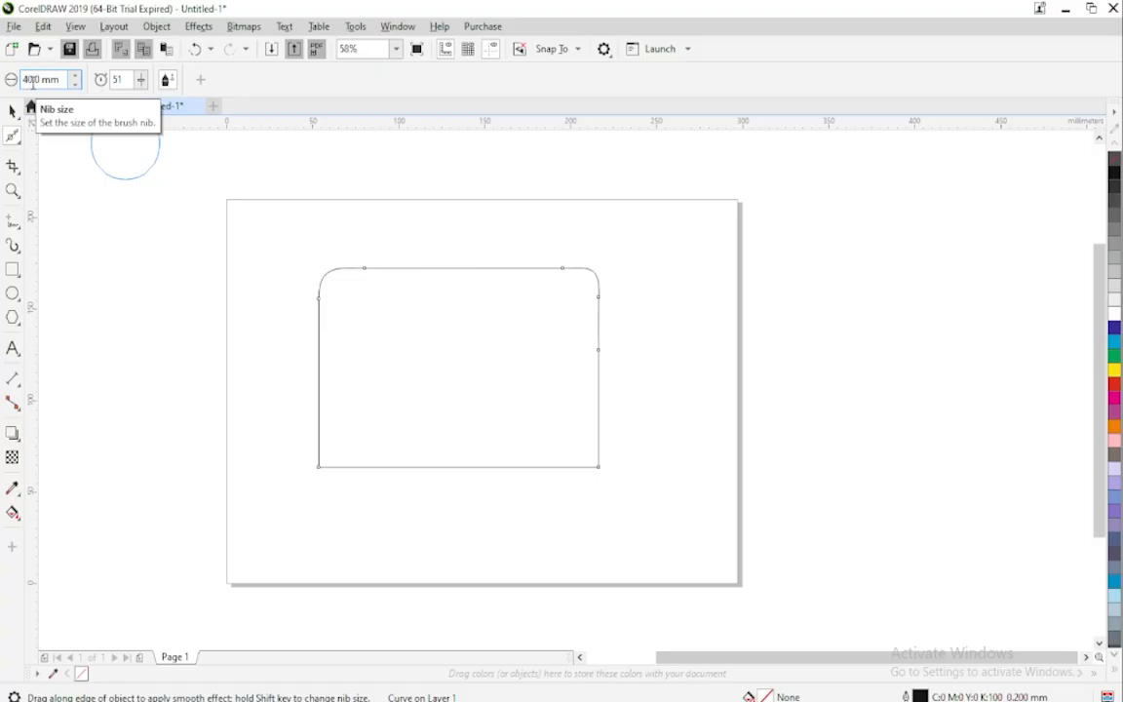
# Increase the smoothing nib size to 40.9 mm and the rate to 100, and round the rectangle's lower-left corner.
pyautogui.click(74, 77)
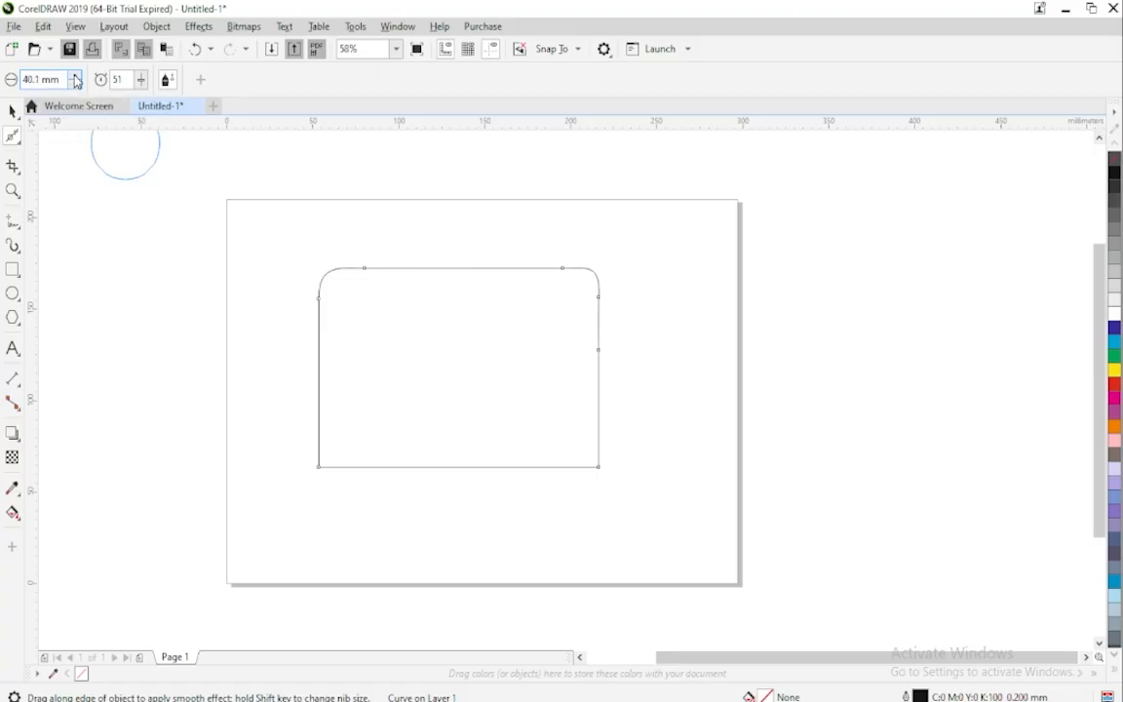
pyautogui.click(75, 76)
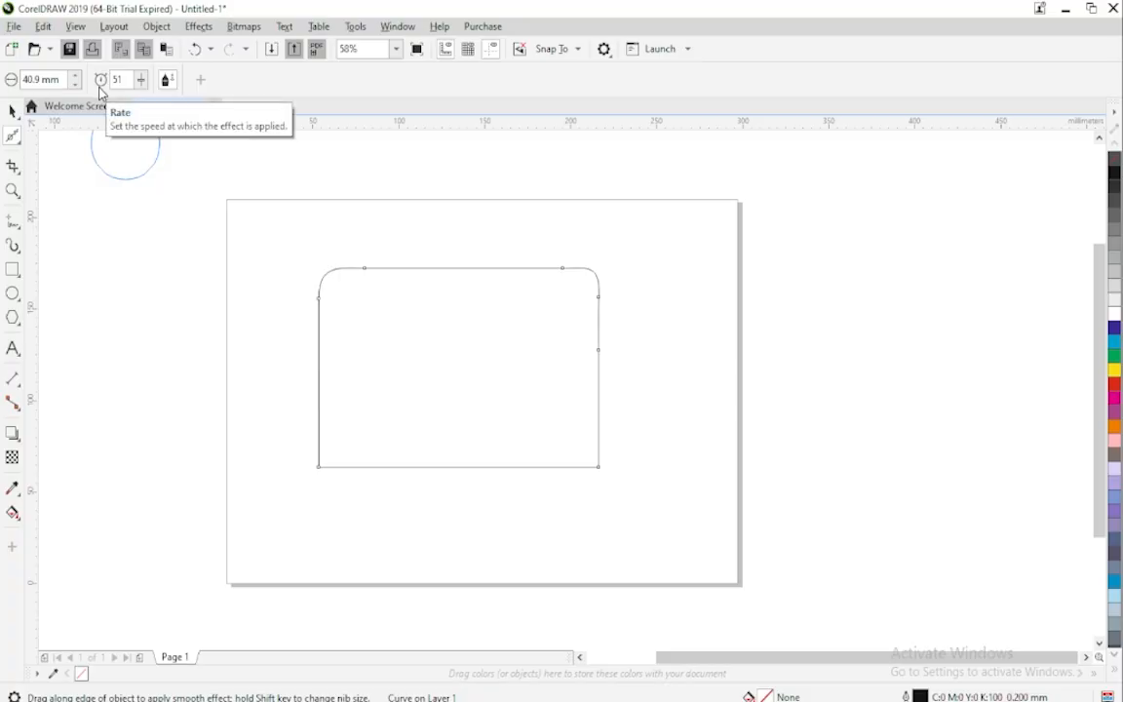
pyautogui.click(142, 79)
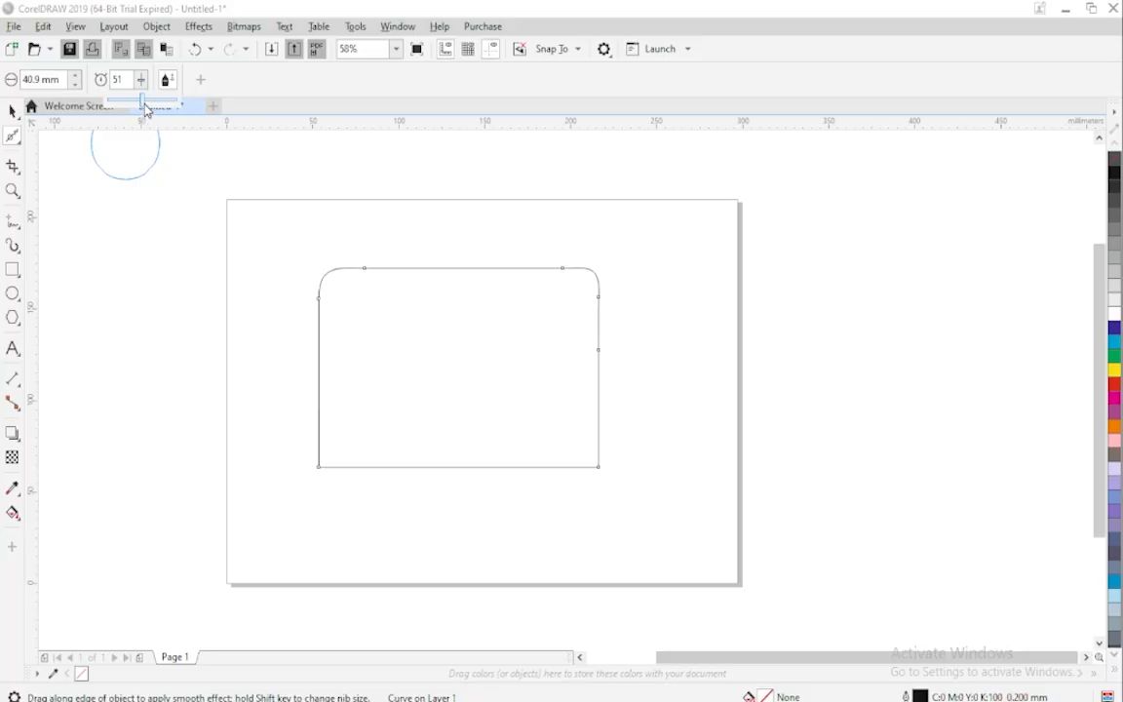
pyautogui.moveTo(144, 105); pyautogui.dragTo(191, 106)
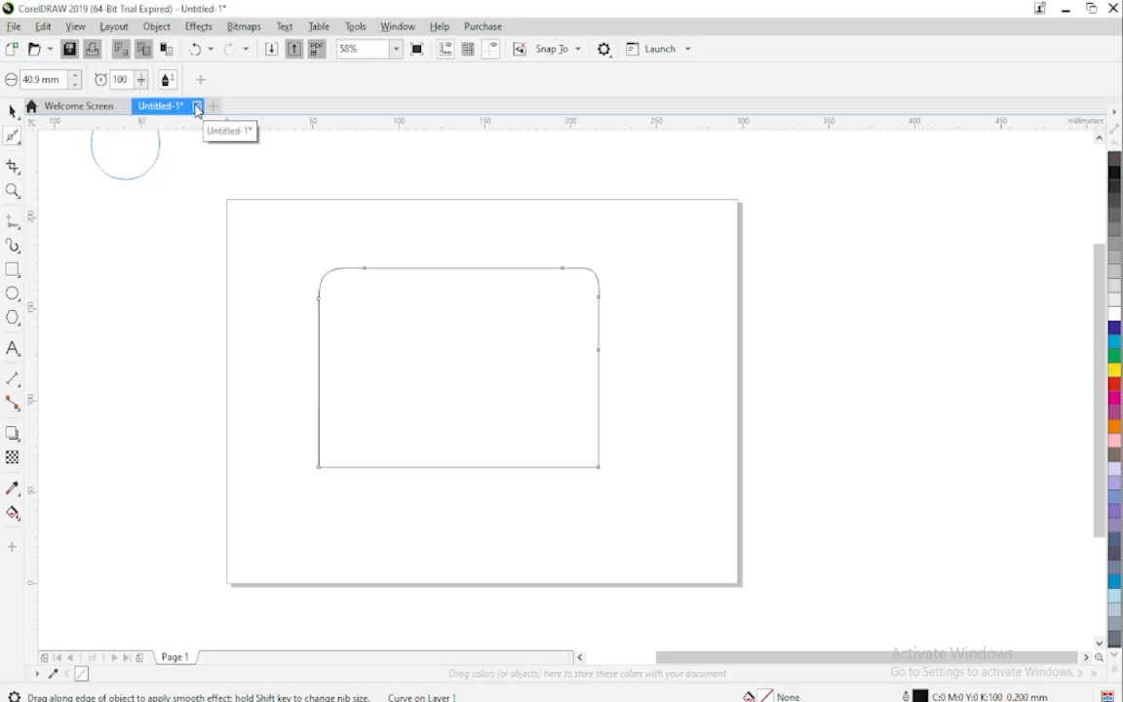
pyautogui.click(326, 465)
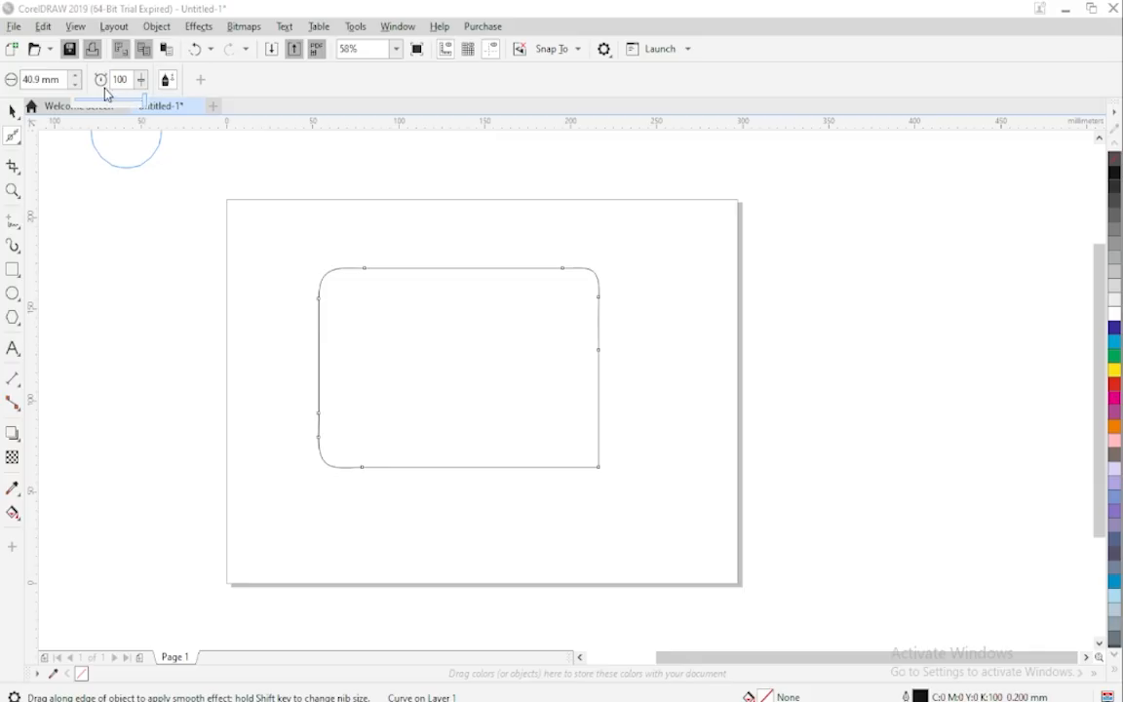
# Lower the smoothing rate to 31 and round the rectangle's lower-right corner.
pyautogui.moveTo(110, 100); pyautogui.dragTo(96, 99)
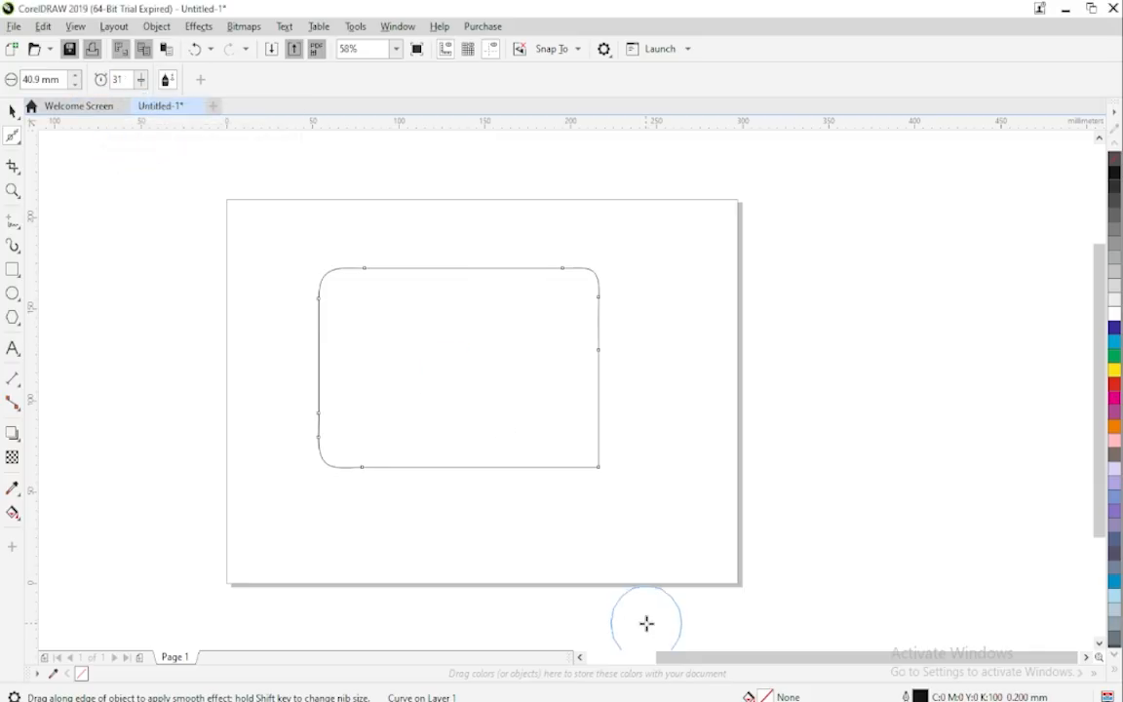
pyautogui.moveTo(594, 464); pyautogui.dragTo(593, 464)
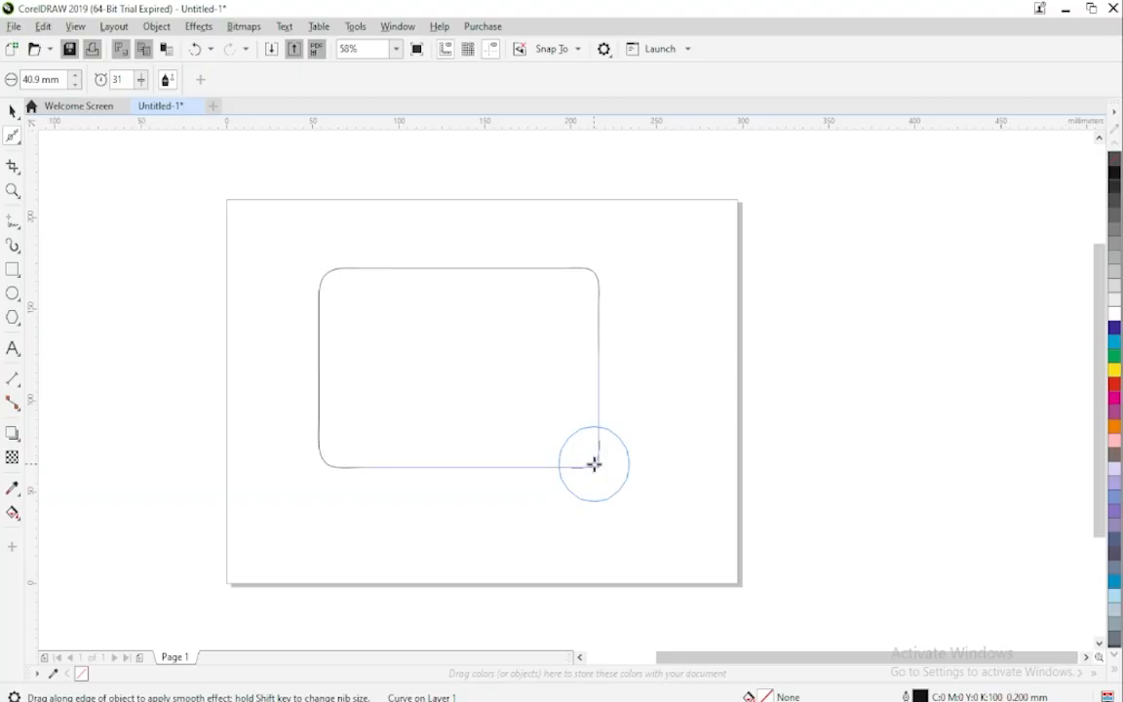
pyautogui.moveTo(594, 464); pyautogui.dragTo(594, 463)
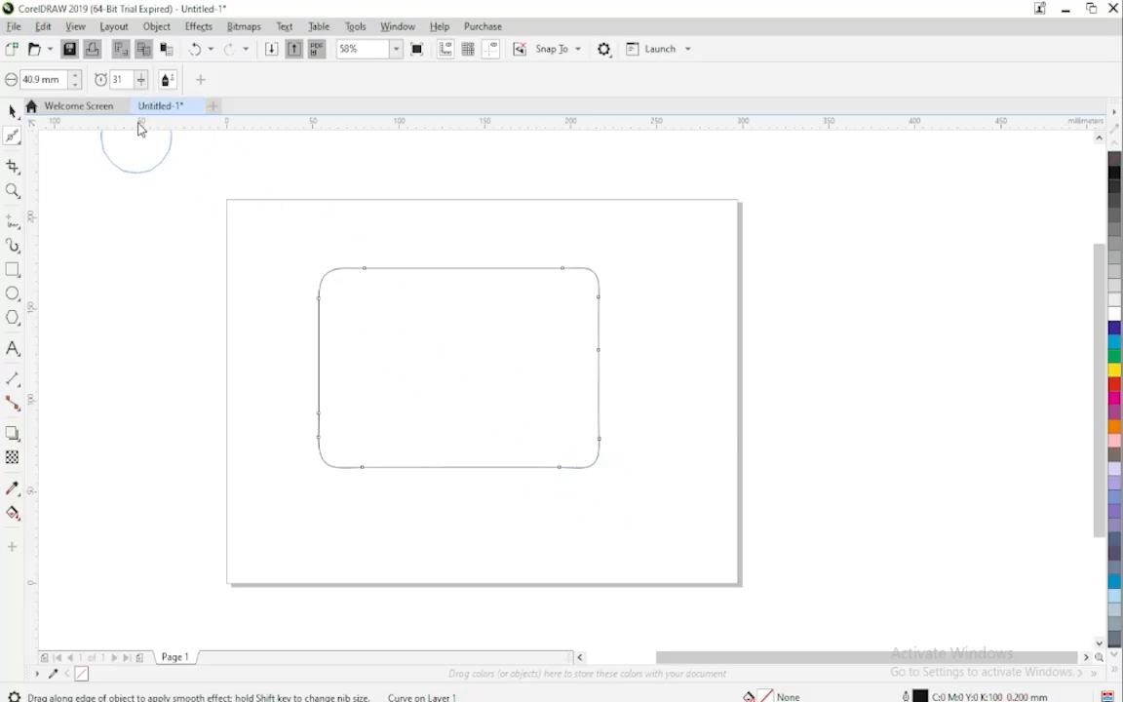
# Set the smoothing rate to 100 and draw a peaked freehand line about 69 mm wide and 41 mm high beside the page's right edge.
pyautogui.moveTo(137, 106); pyautogui.dragTo(195, 108)
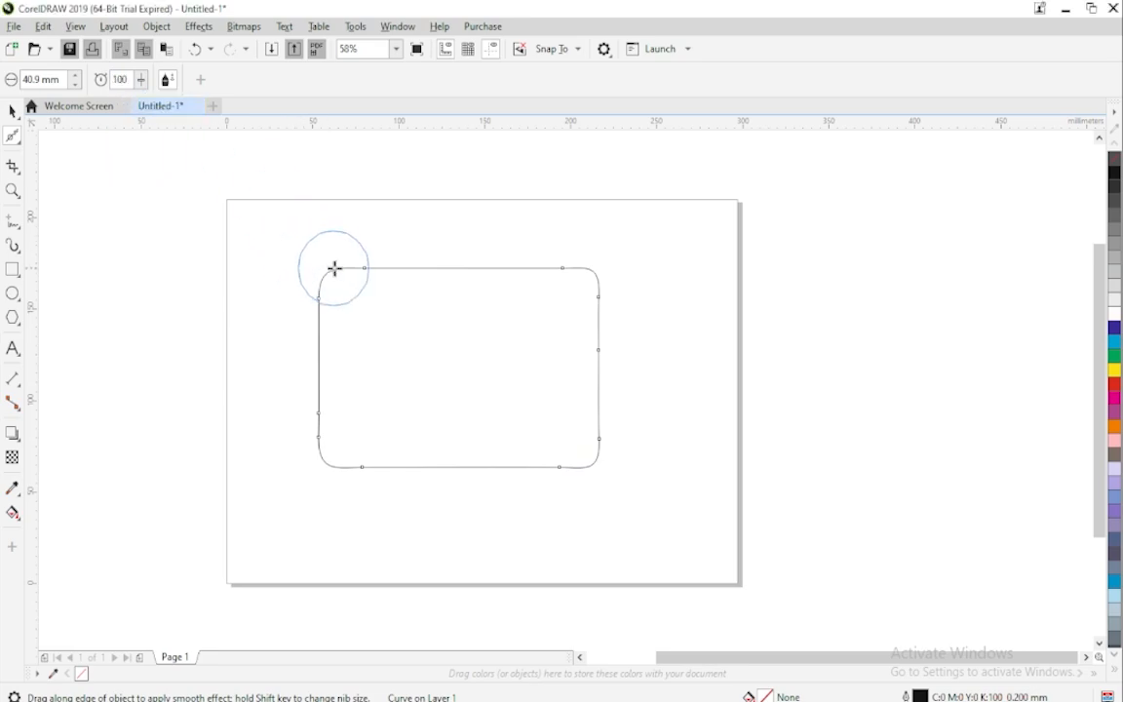
pyautogui.click(14, 221)
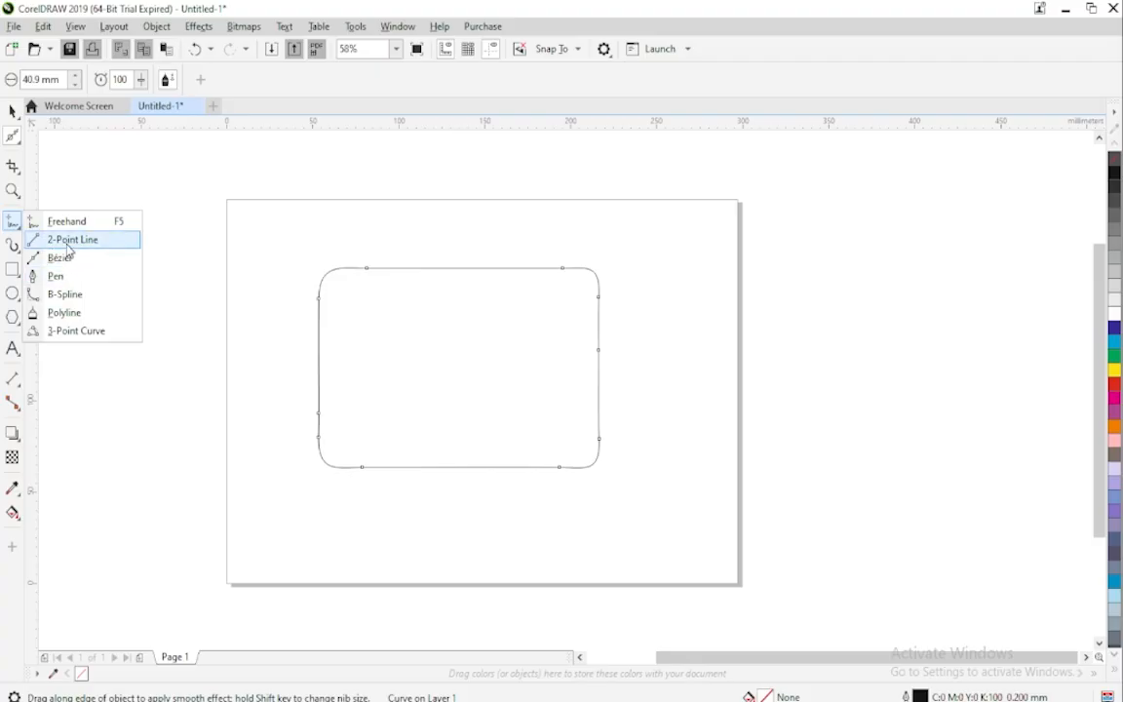
pyautogui.click(66, 221)
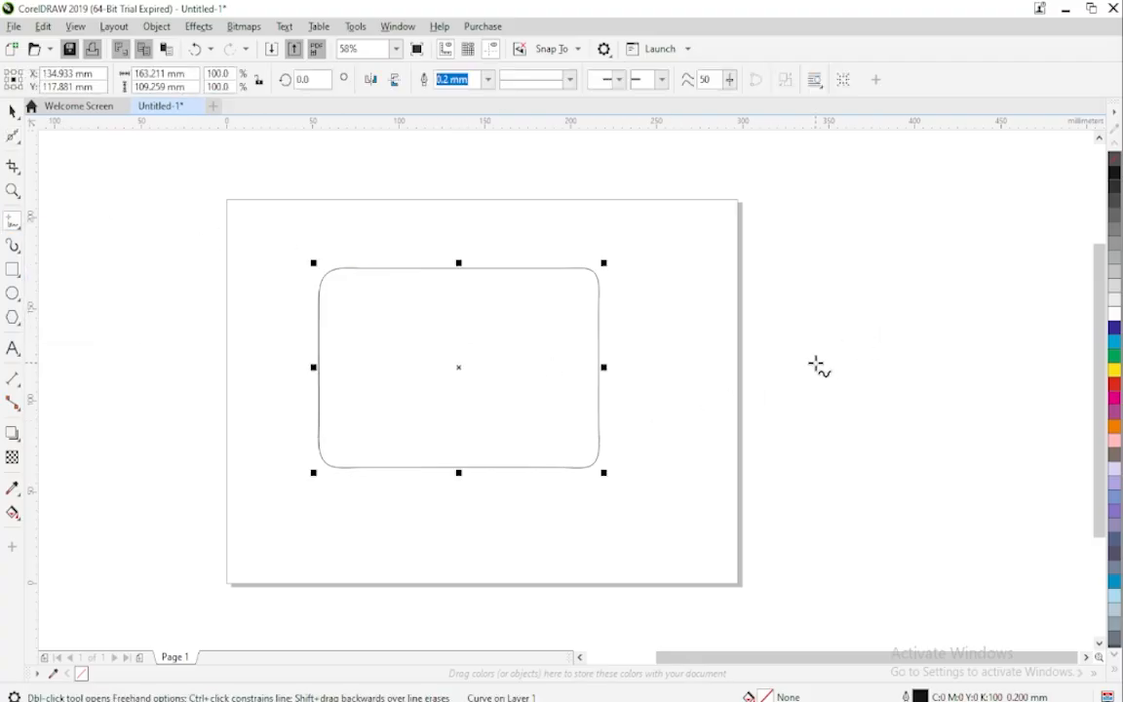
pyautogui.moveTo(816, 364)
pyautogui.mouseDown()
pyautogui.moveTo(863, 303)
pyautogui.moveTo(934, 381)
pyautogui.mouseUp()
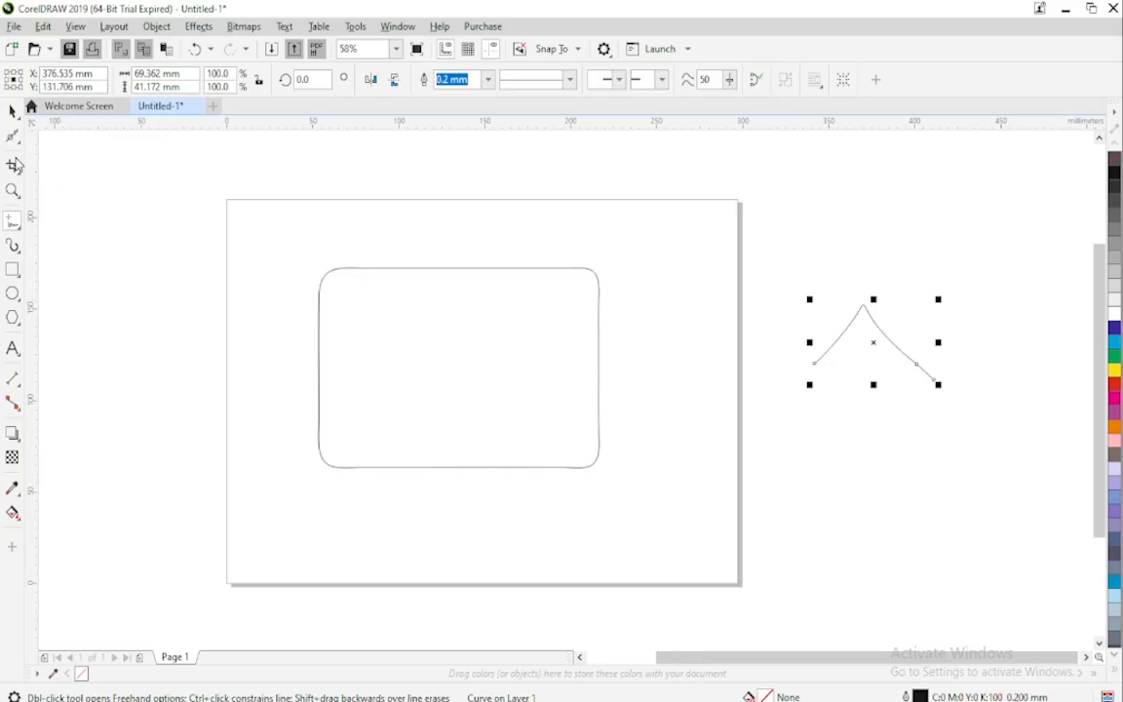
# Repeatedly smooth the peak of the freehand line with the Smooth tool until it forms a gentle arch.
pyautogui.click(18, 142)
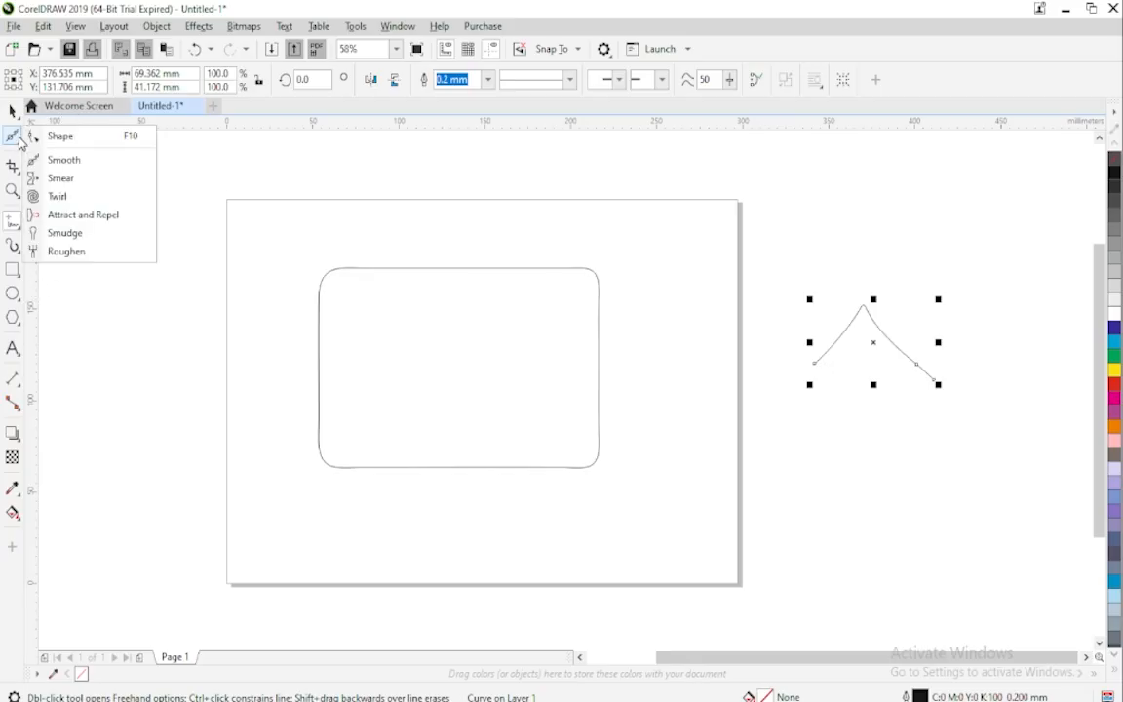
pyautogui.click(51, 160)
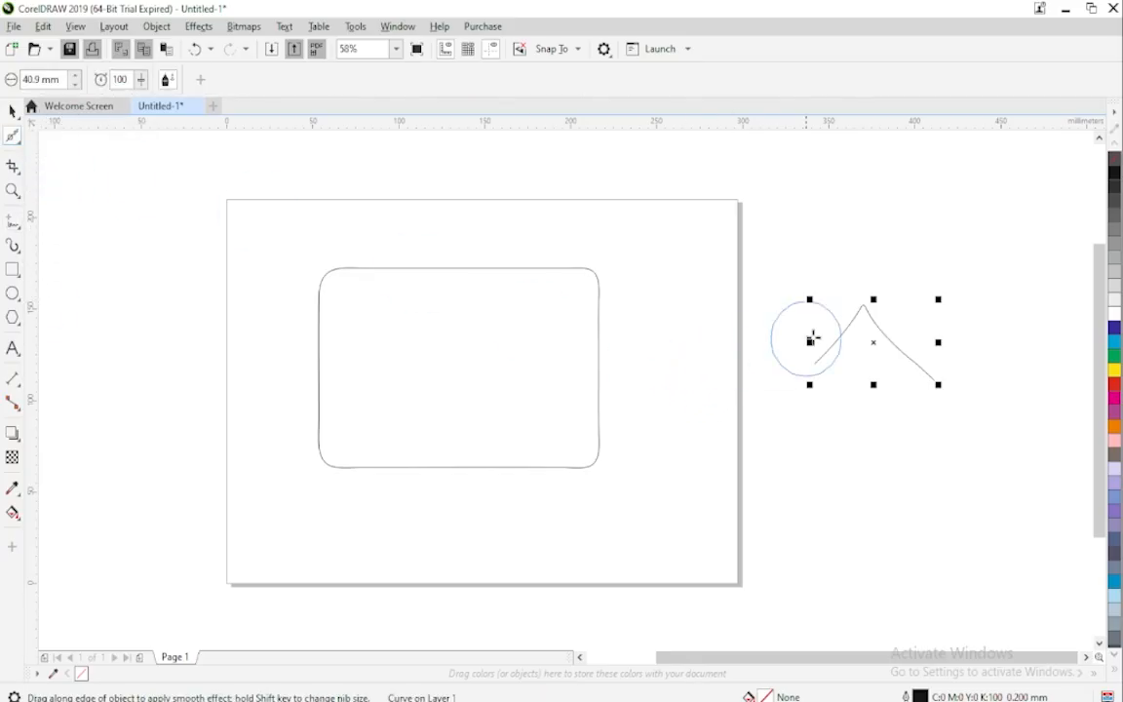
pyautogui.moveTo(867, 319); pyautogui.dragTo(862, 310)
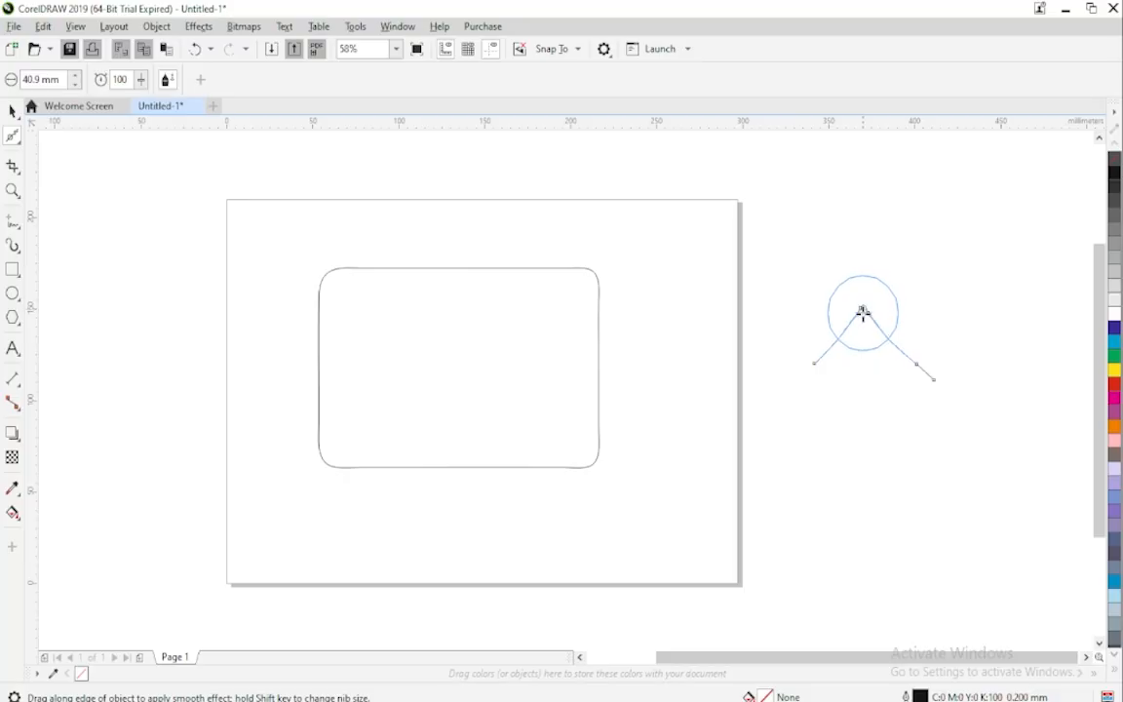
pyautogui.moveTo(862, 311)
pyautogui.mouseDown()
pyautogui.moveTo(880, 326)
pyautogui.moveTo(864, 318)
pyautogui.mouseUp()
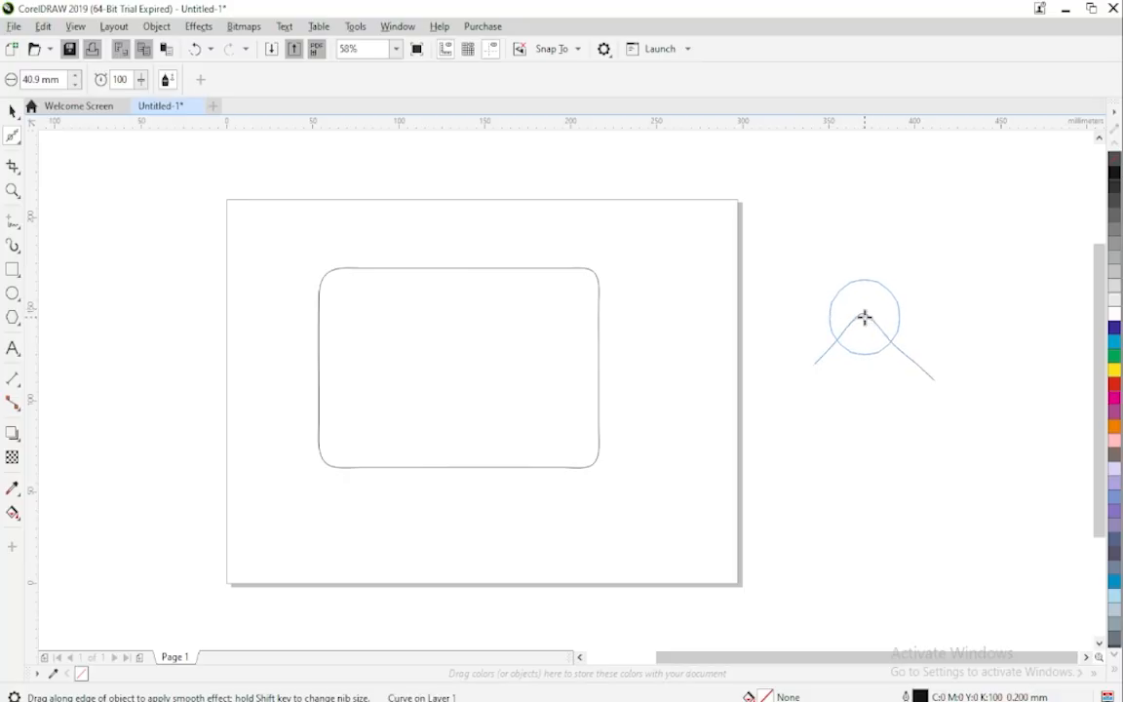
pyautogui.moveTo(865, 318); pyautogui.dragTo(865, 318)
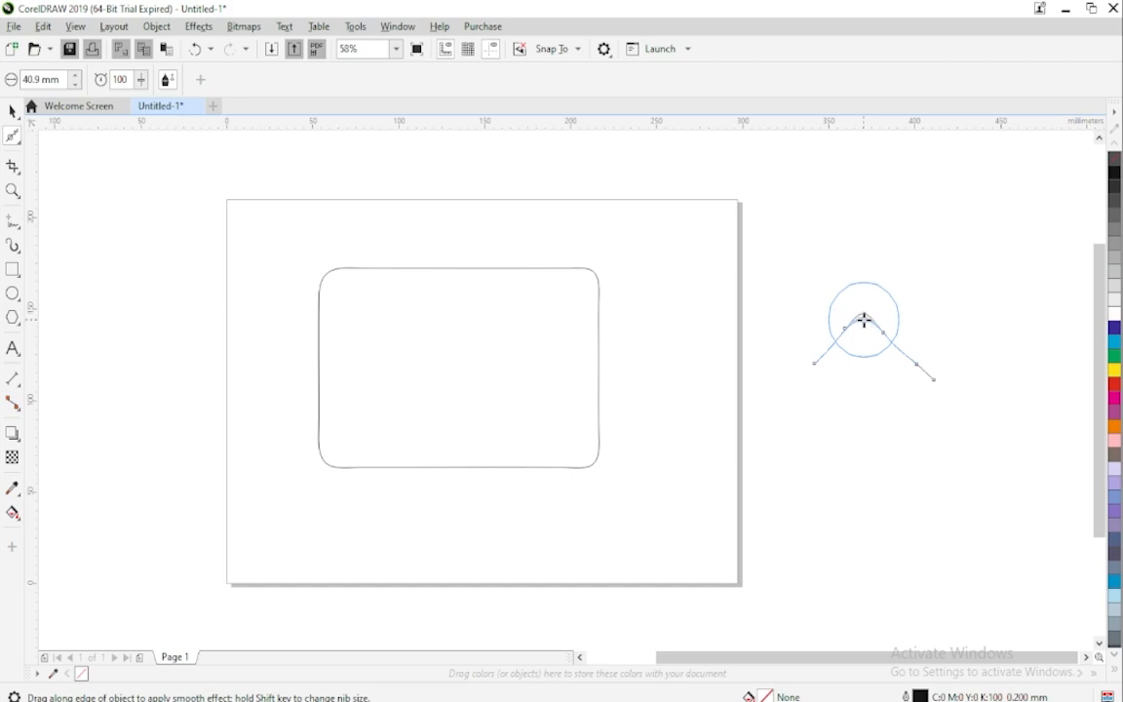
pyautogui.moveTo(864, 320); pyautogui.dragTo(864, 324)
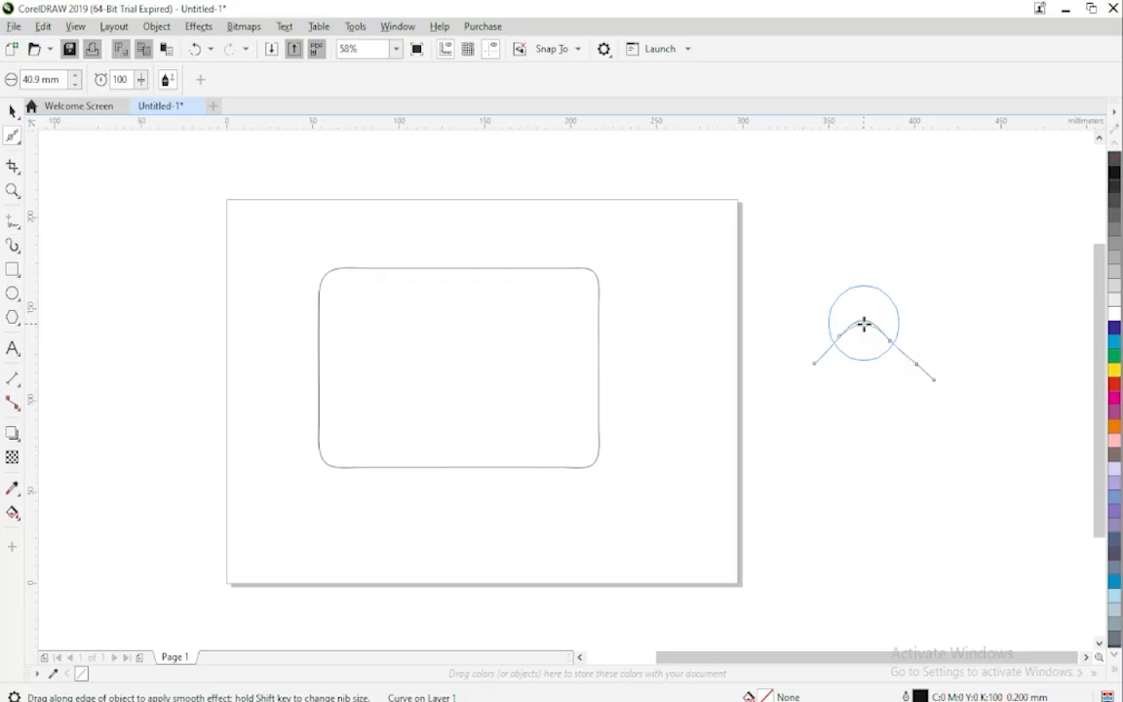
pyautogui.moveTo(864, 323); pyautogui.dragTo(861, 332)
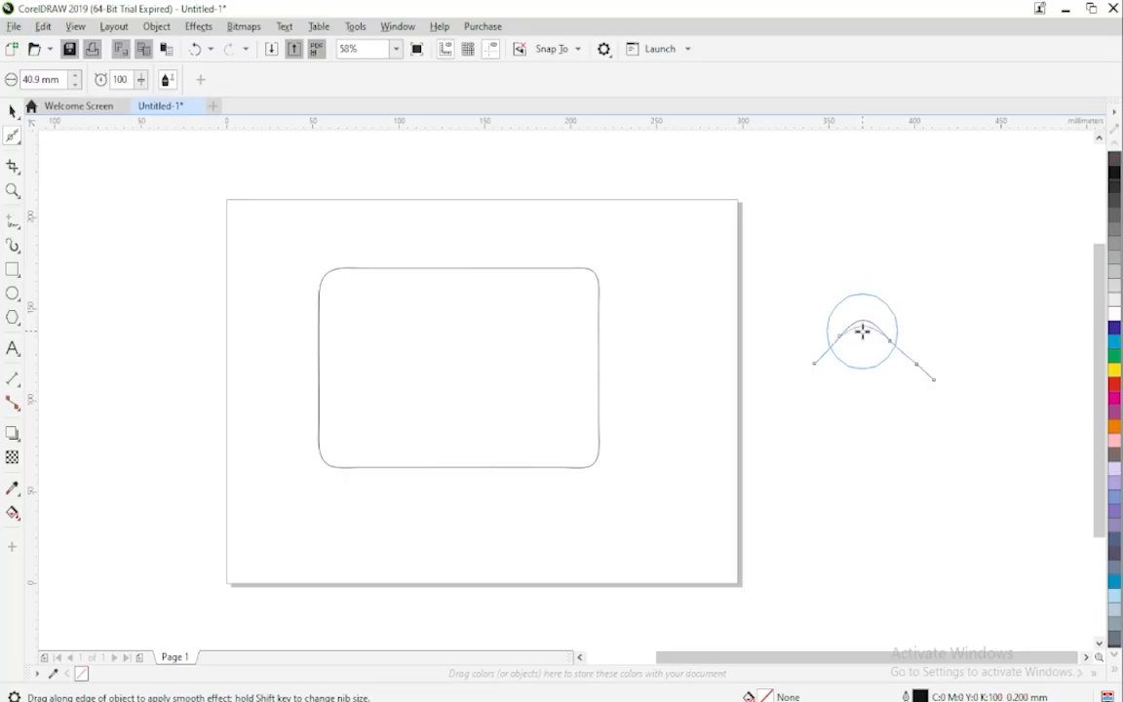
pyautogui.moveTo(863, 332); pyautogui.dragTo(861, 332)
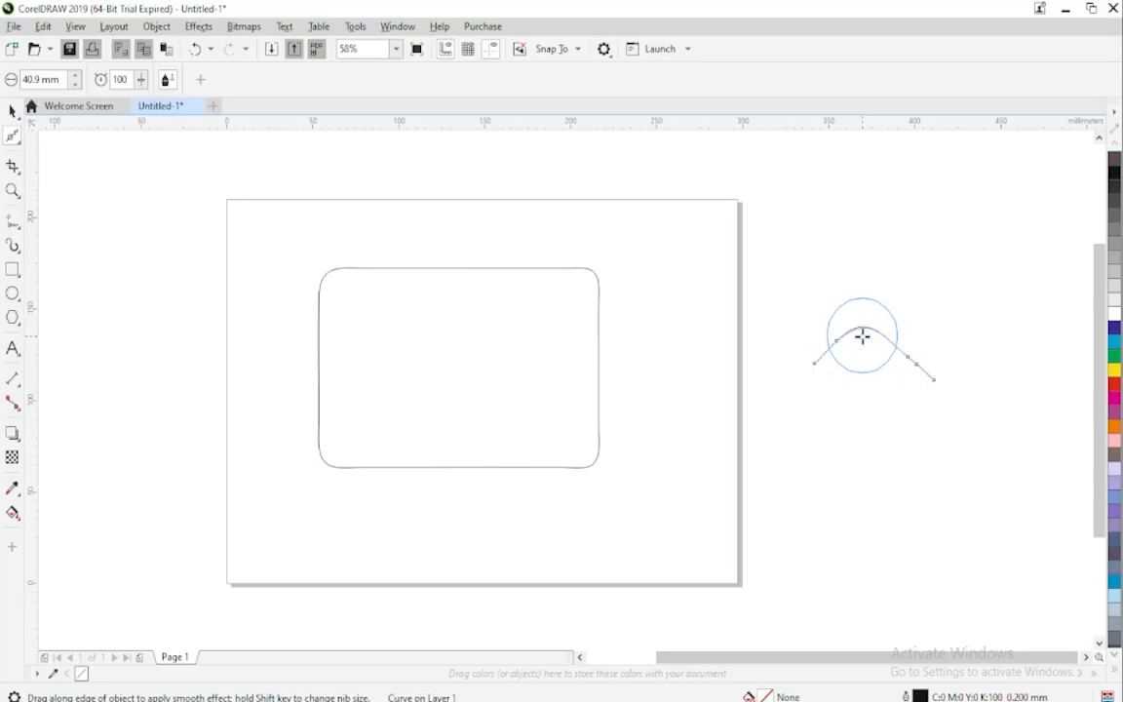
pyautogui.moveTo(862, 337)
pyautogui.mouseDown()
pyautogui.moveTo(885, 350)
pyautogui.moveTo(863, 342)
pyautogui.mouseUp()
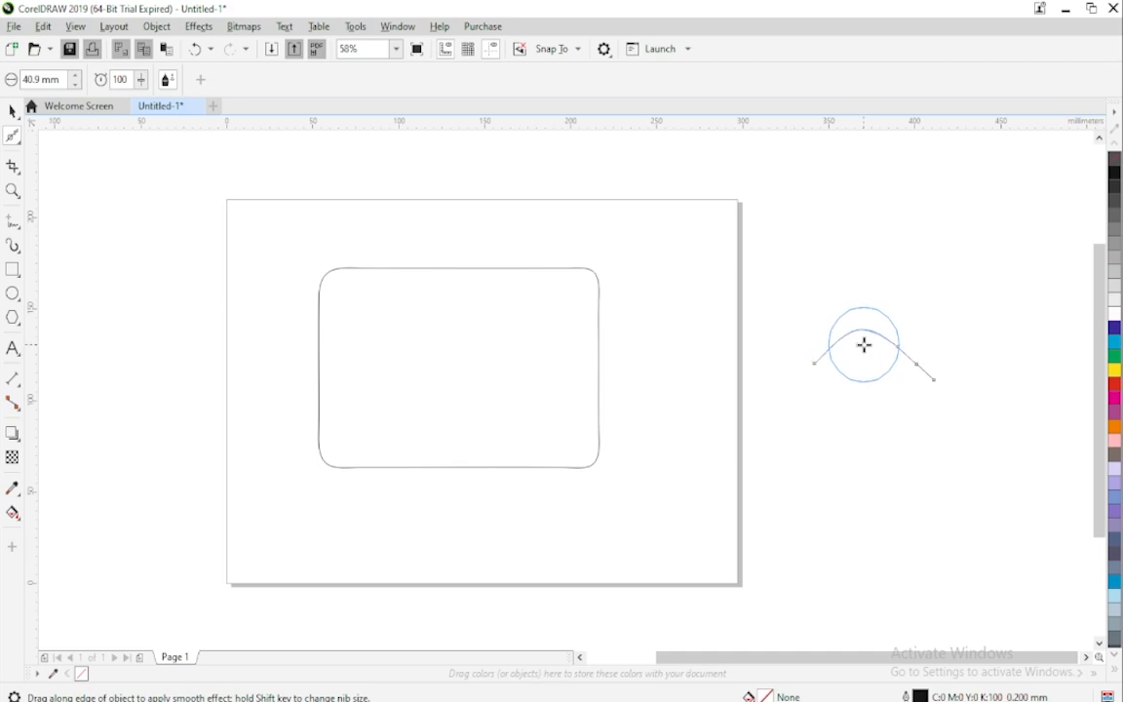
pyautogui.moveTo(864, 344); pyautogui.dragTo(862, 351)
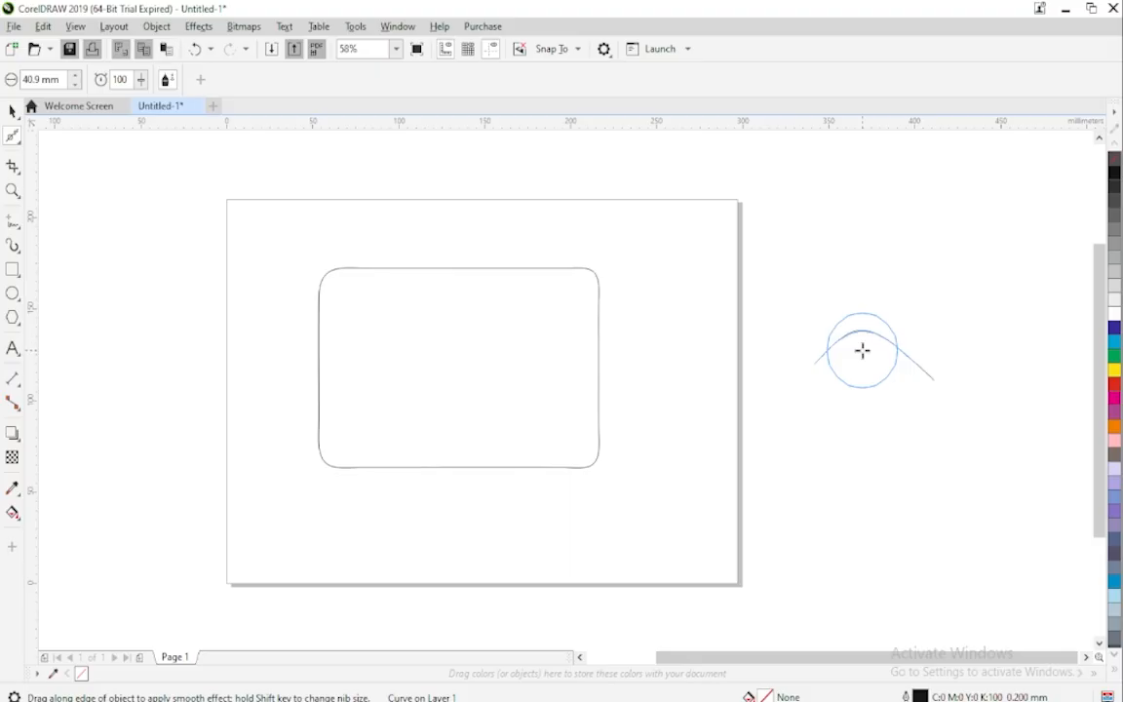
pyautogui.moveTo(862, 351); pyautogui.dragTo(861, 351)
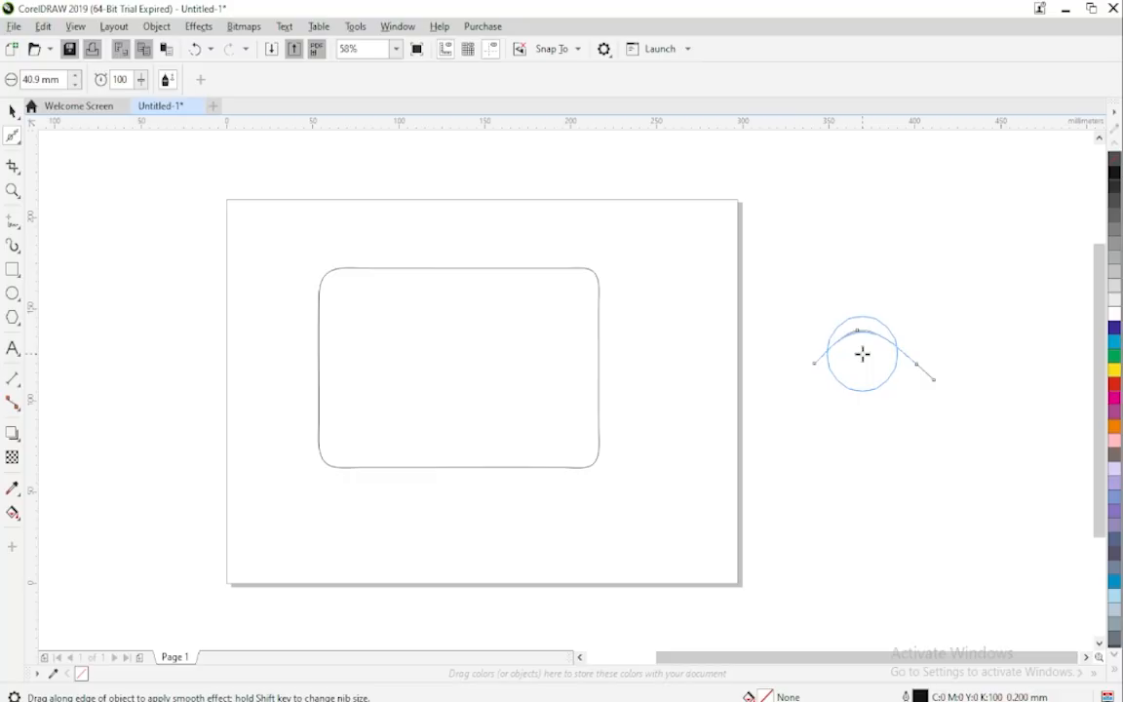
pyautogui.moveTo(862, 354); pyautogui.dragTo(861, 355)
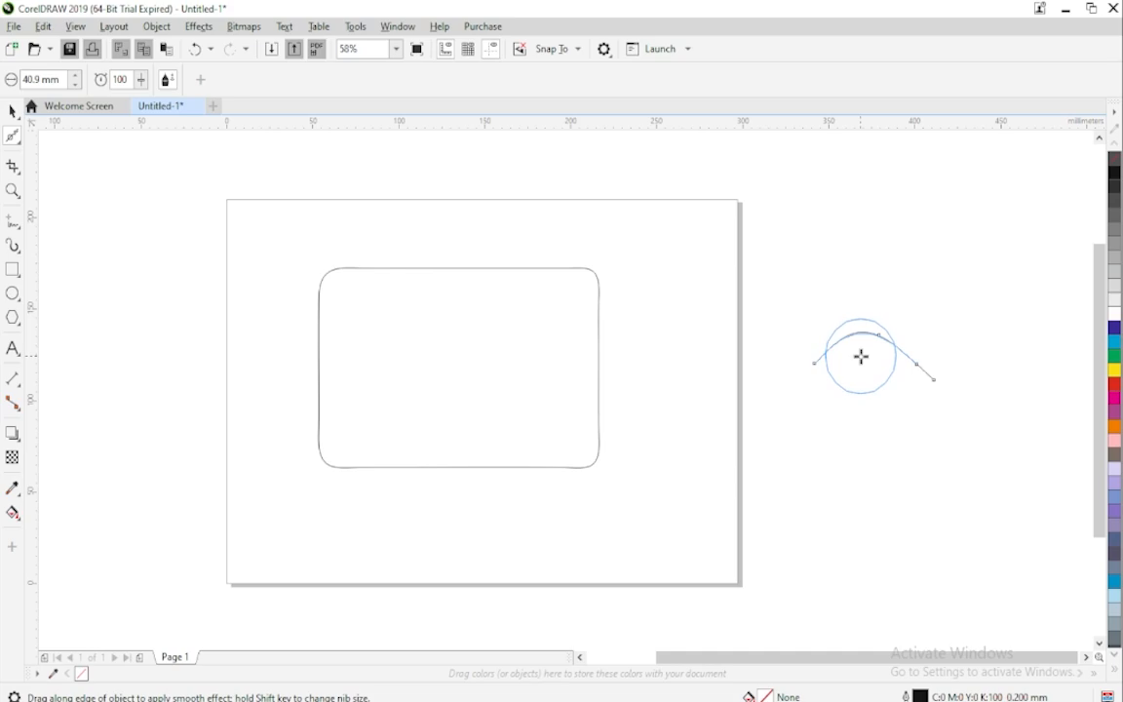
pyautogui.click(861, 357)
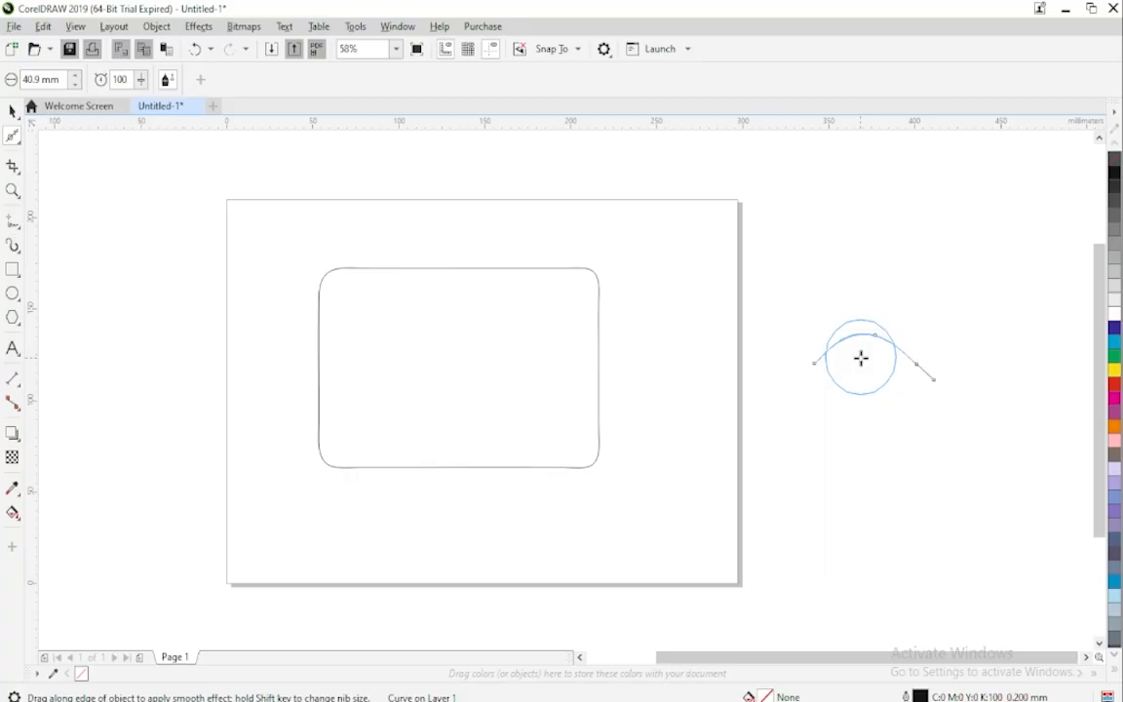
pyautogui.moveTo(861, 358)
pyautogui.mouseDown()
pyautogui.moveTo(895, 352)
pyautogui.moveTo(882, 361)
pyautogui.moveTo(867, 344)
pyautogui.mouseUp()
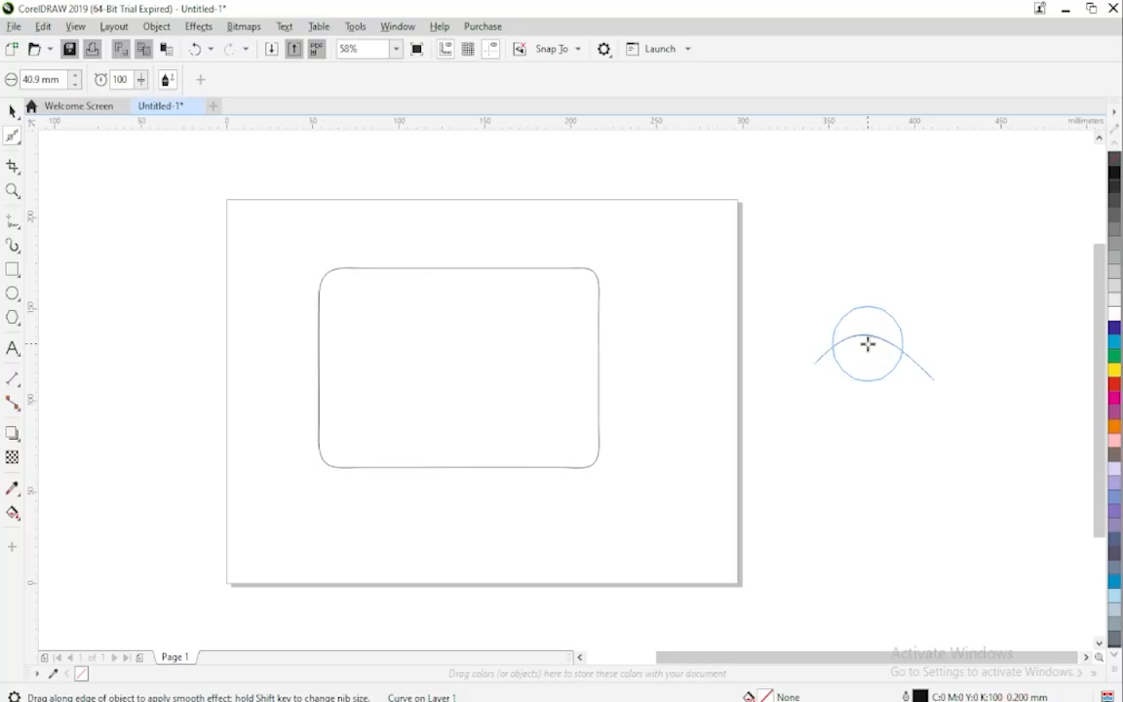
pyautogui.moveTo(867, 344); pyautogui.dragTo(865, 348)
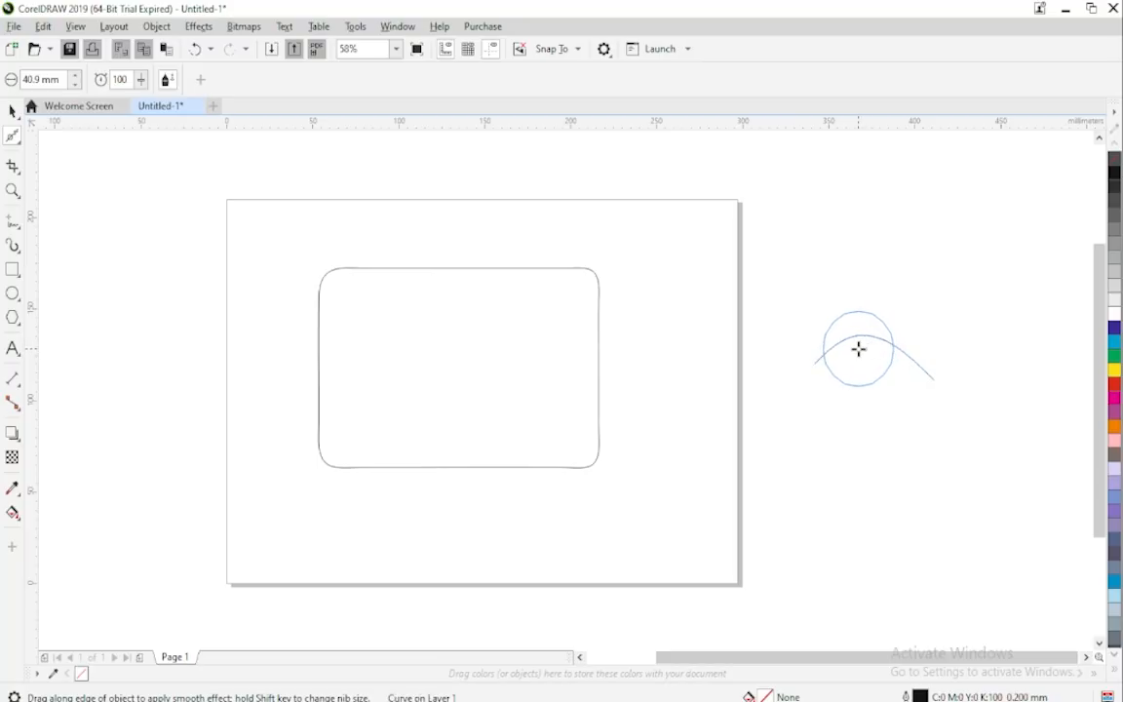
pyautogui.moveTo(859, 348); pyautogui.dragTo(858, 348)
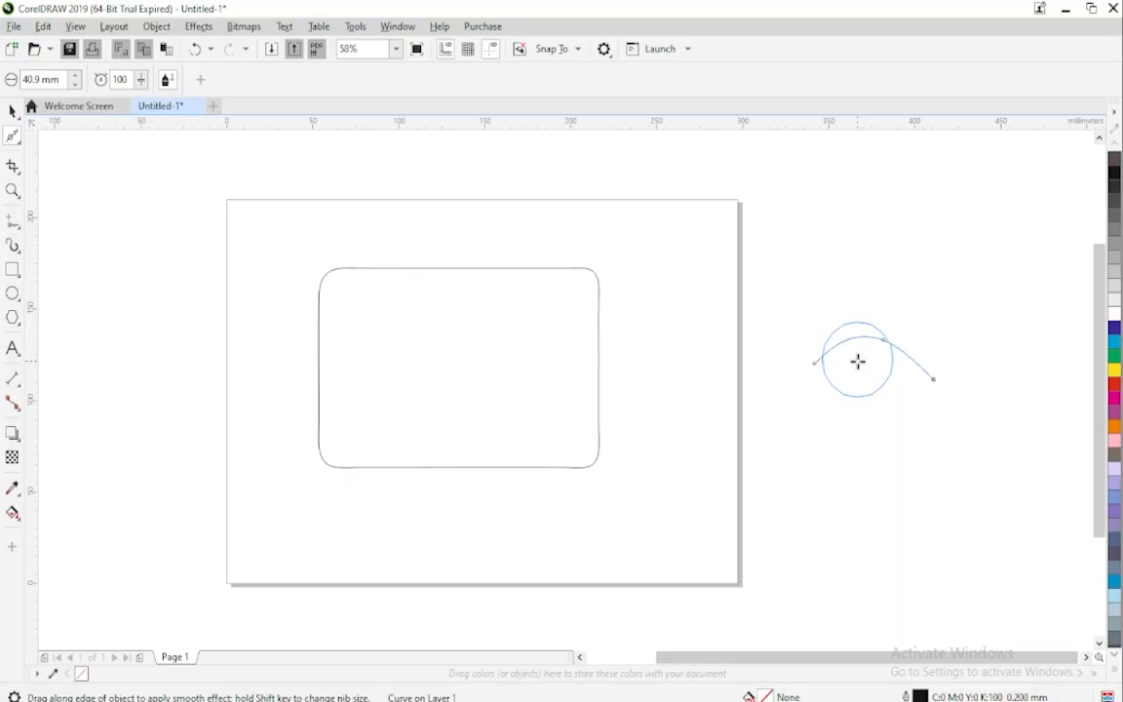
pyautogui.click(859, 356)
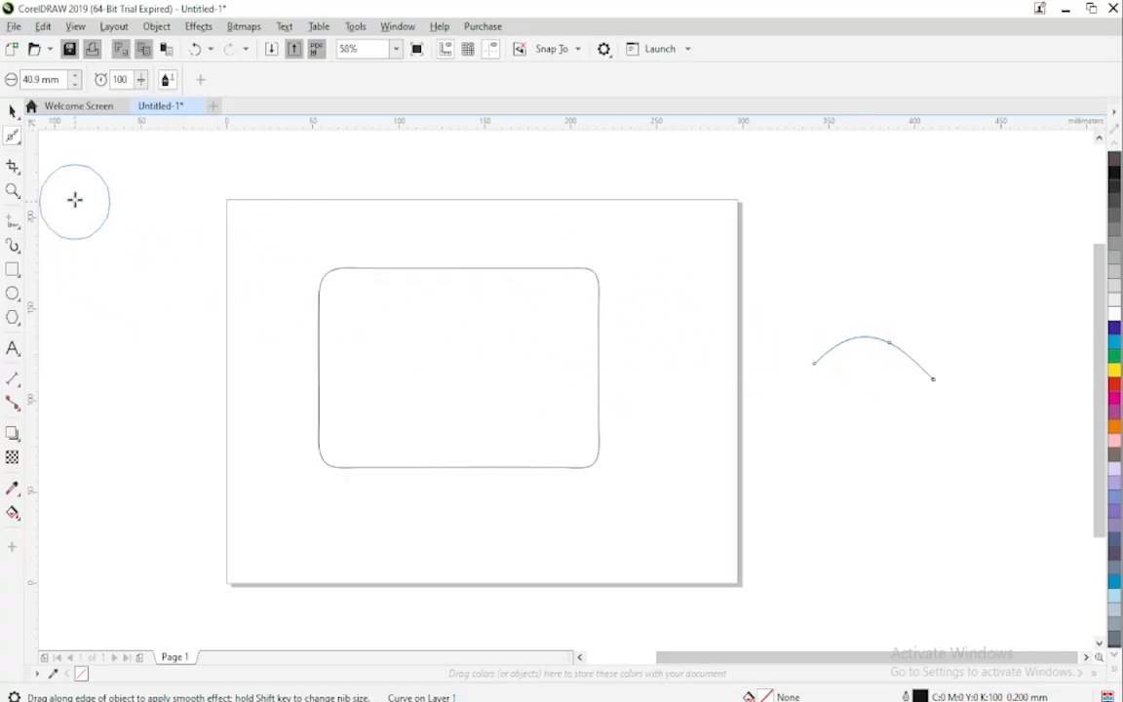
# Select the rounded rectangle and smear its upper edge with the Smear tool so it becomes slightly wavy.
pyautogui.click(14, 113)
pyautogui.click(11, 138)
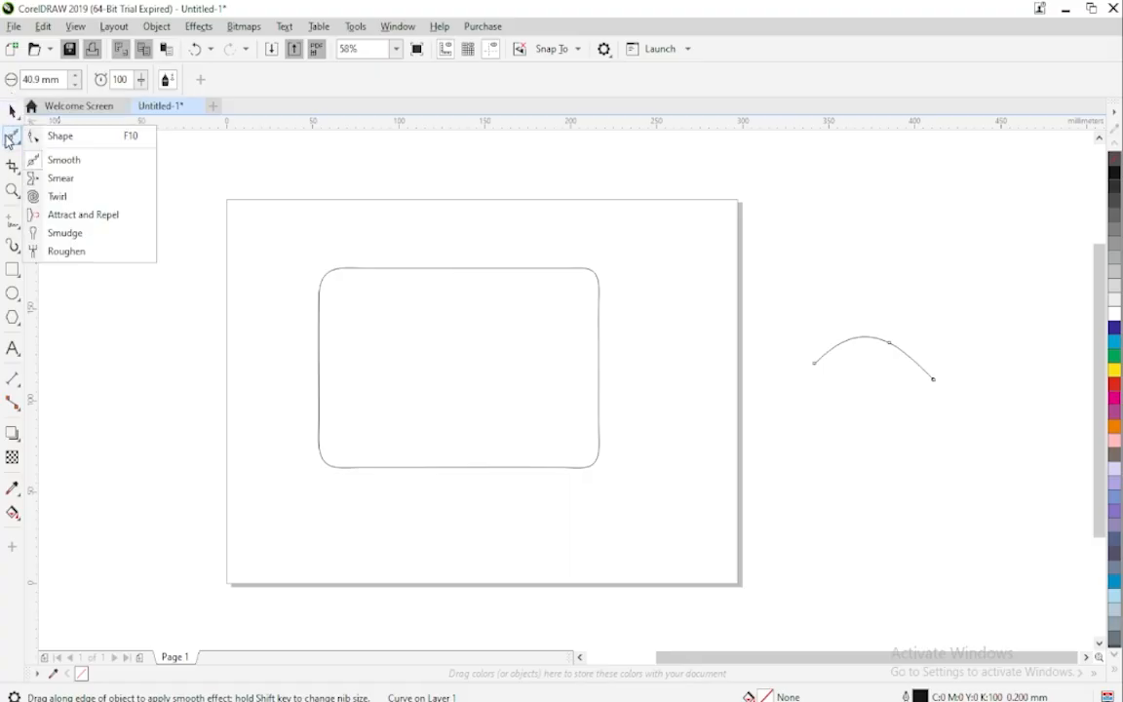
pyautogui.click(60, 179)
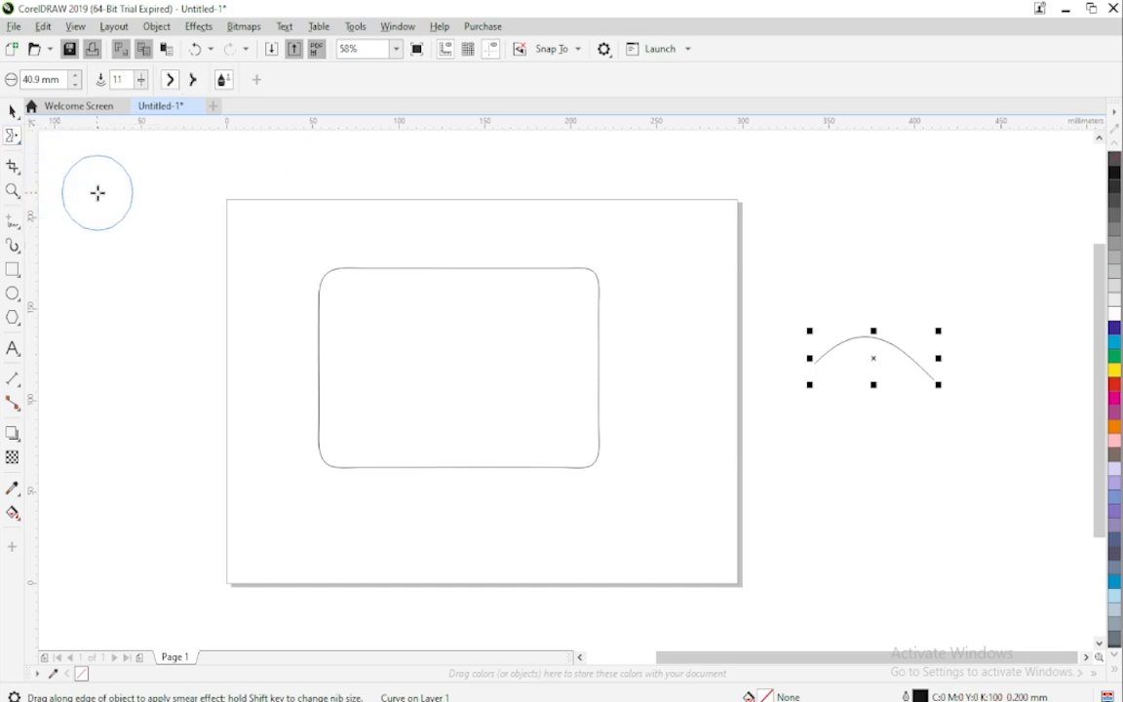
pyautogui.click(388, 276)
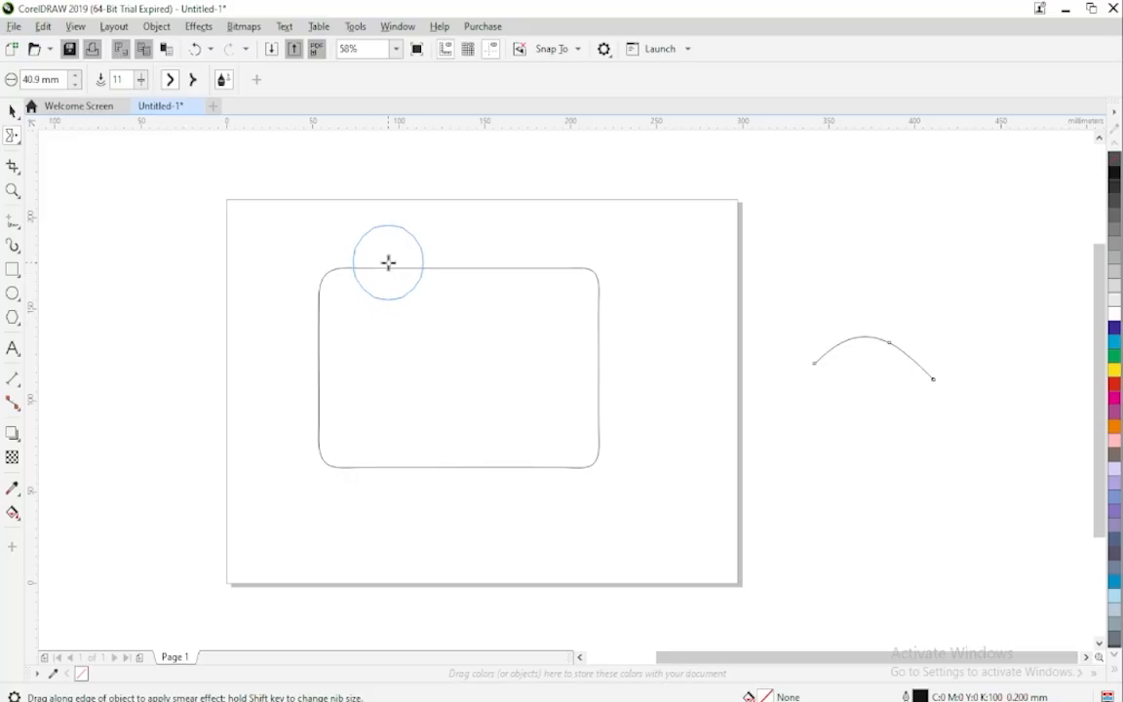
pyautogui.click(14, 111)
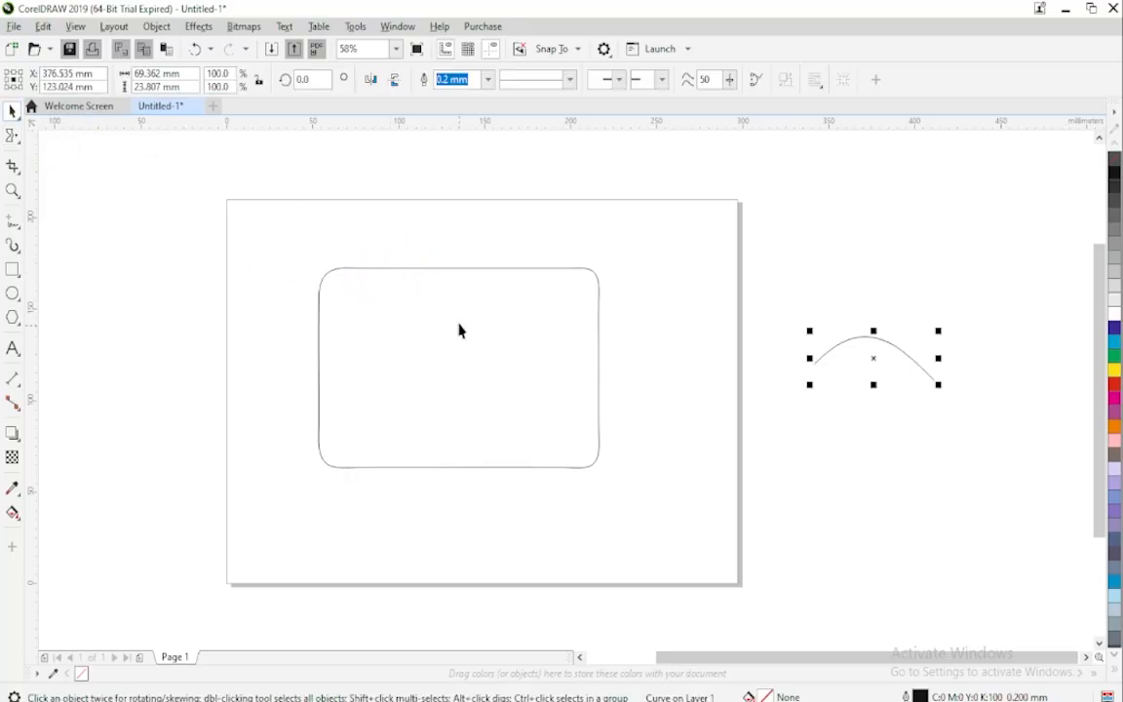
pyautogui.click(458, 328)
pyautogui.click(414, 267)
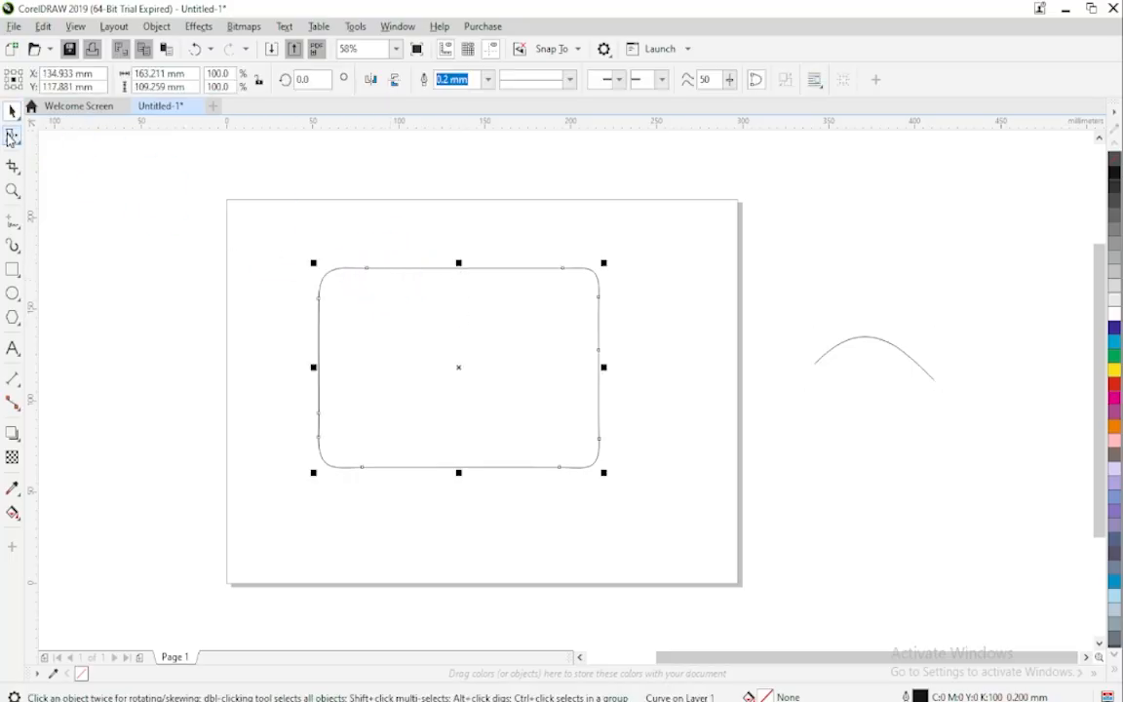
pyautogui.click(11, 138)
pyautogui.moveTo(416, 295)
pyautogui.mouseDown()
pyautogui.moveTo(411, 266)
pyautogui.moveTo(356, 244)
pyautogui.moveTo(420, 294)
pyautogui.moveTo(441, 242)
pyautogui.moveTo(470, 287)
pyautogui.moveTo(487, 288)
pyautogui.moveTo(500, 251)
pyautogui.moveTo(528, 287)
pyautogui.moveTo(540, 246)
pyautogui.mouseUp()
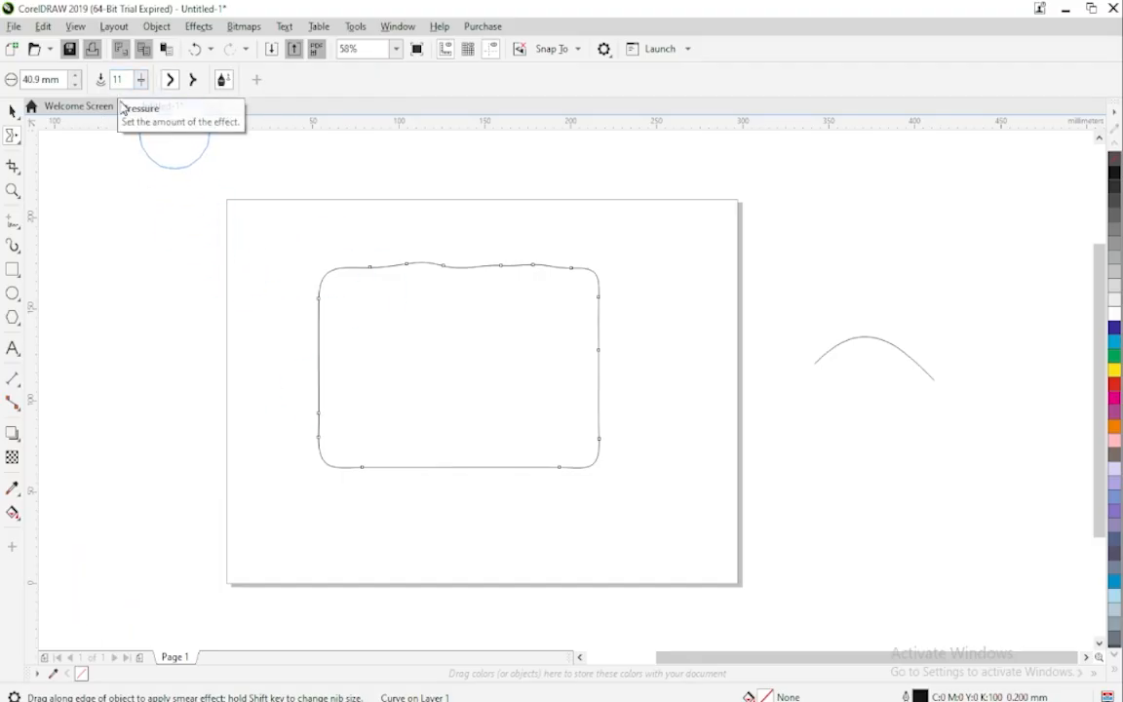
# Raise the smear pressure to 100 and pull long curled tendrils from the rectangle's sides and upper corners.
pyautogui.click(143, 83)
pyautogui.moveTo(145, 103); pyautogui.dragTo(231, 93)
pyautogui.moveTo(336, 362)
pyautogui.mouseDown()
pyautogui.moveTo(246, 363)
pyautogui.moveTo(200, 407)
pyautogui.moveTo(199, 446)
pyautogui.moveTo(221, 500)
pyautogui.moveTo(262, 541)
pyautogui.moveTo(304, 543)
pyautogui.moveTo(345, 526)
pyautogui.moveTo(279, 484)
pyautogui.mouseUp()
pyautogui.moveTo(453, 446)
pyautogui.mouseDown()
pyautogui.moveTo(460, 496)
pyautogui.moveTo(513, 557)
pyautogui.moveTo(619, 560)
pyautogui.moveTo(673, 526)
pyautogui.moveTo(677, 500)
pyautogui.moveTo(637, 500)
pyautogui.mouseUp()
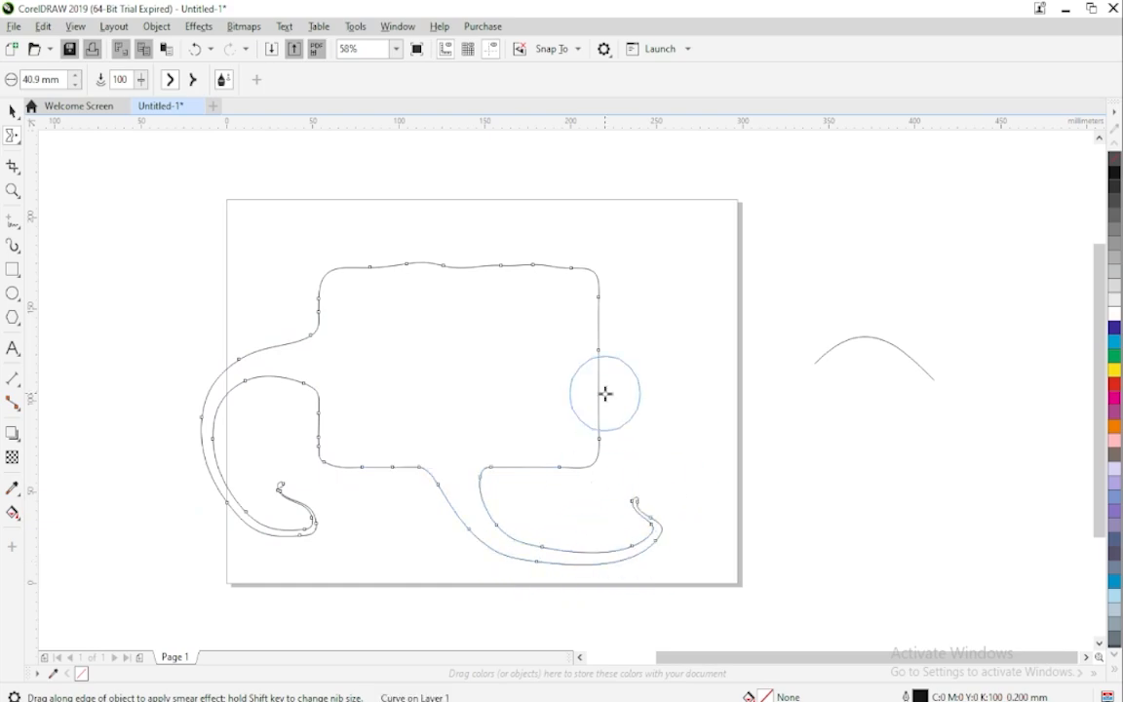
pyautogui.moveTo(603, 391)
pyautogui.mouseDown()
pyautogui.moveTo(533, 405)
pyautogui.moveTo(449, 391)
pyautogui.moveTo(409, 346)
pyautogui.moveTo(450, 321)
pyautogui.moveTo(483, 351)
pyautogui.mouseUp()
pyautogui.moveTo(598, 322)
pyautogui.mouseDown()
pyautogui.moveTo(584, 296)
pyautogui.moveTo(607, 257)
pyautogui.moveTo(550, 200)
pyautogui.moveTo(453, 203)
pyautogui.moveTo(491, 248)
pyautogui.mouseUp()
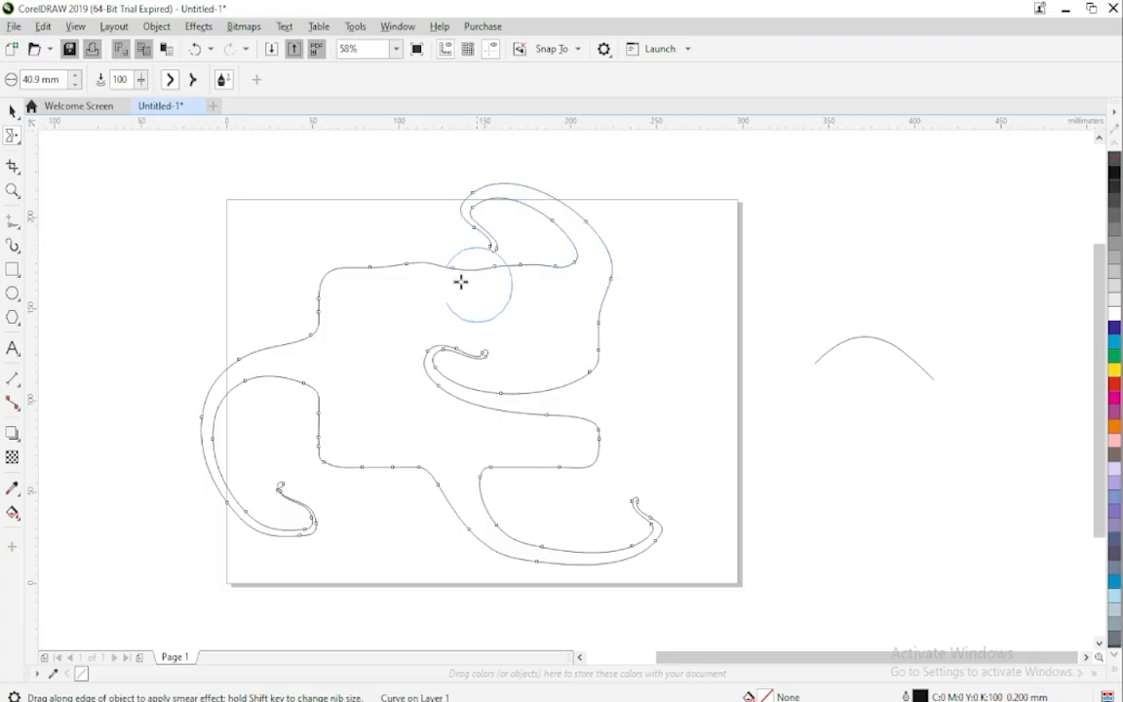
pyautogui.moveTo(333, 268)
pyautogui.mouseDown()
pyautogui.moveTo(310, 236)
pyautogui.moveTo(218, 222)
pyautogui.moveTo(194, 259)
pyautogui.moveTo(228, 287)
pyautogui.moveTo(255, 275)
pyautogui.mouseUp()
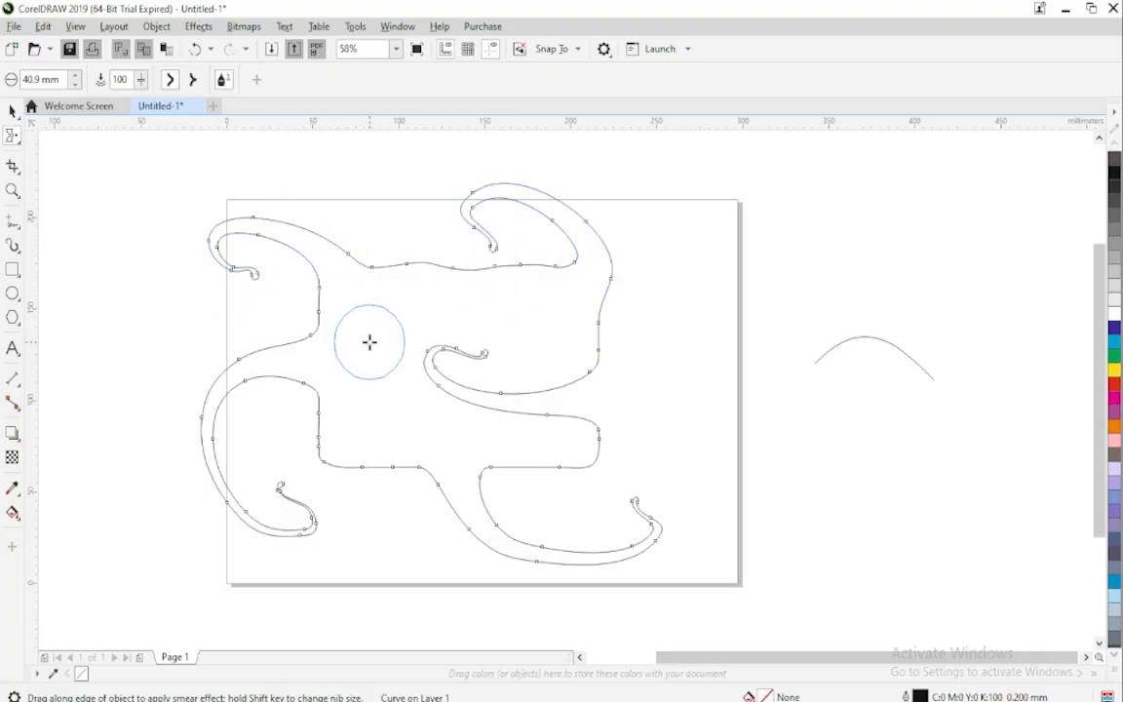
pyautogui.moveTo(409, 295)
pyautogui.mouseDown()
pyautogui.moveTo(397, 220)
pyautogui.moveTo(310, 168)
pyautogui.moveTo(298, 200)
pyautogui.moveTo(330, 202)
pyautogui.mouseUp()
# Delete the smeared rectangle shape from the page.
pyautogui.click(13, 109)
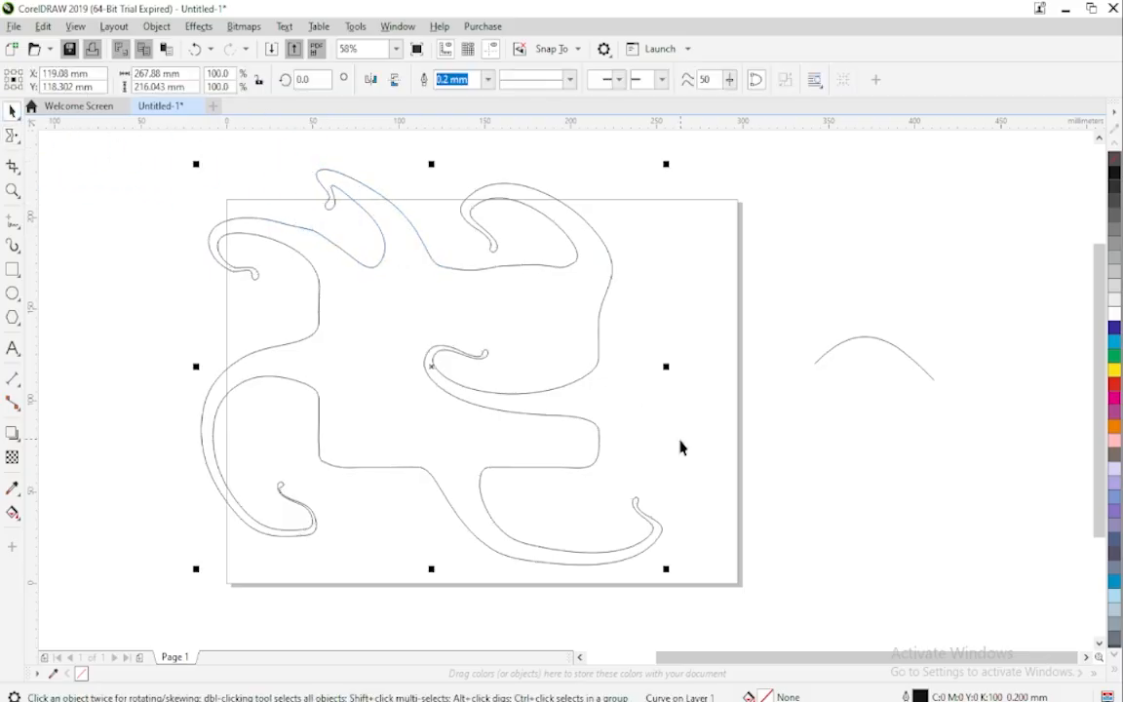
pyautogui.click(591, 333)
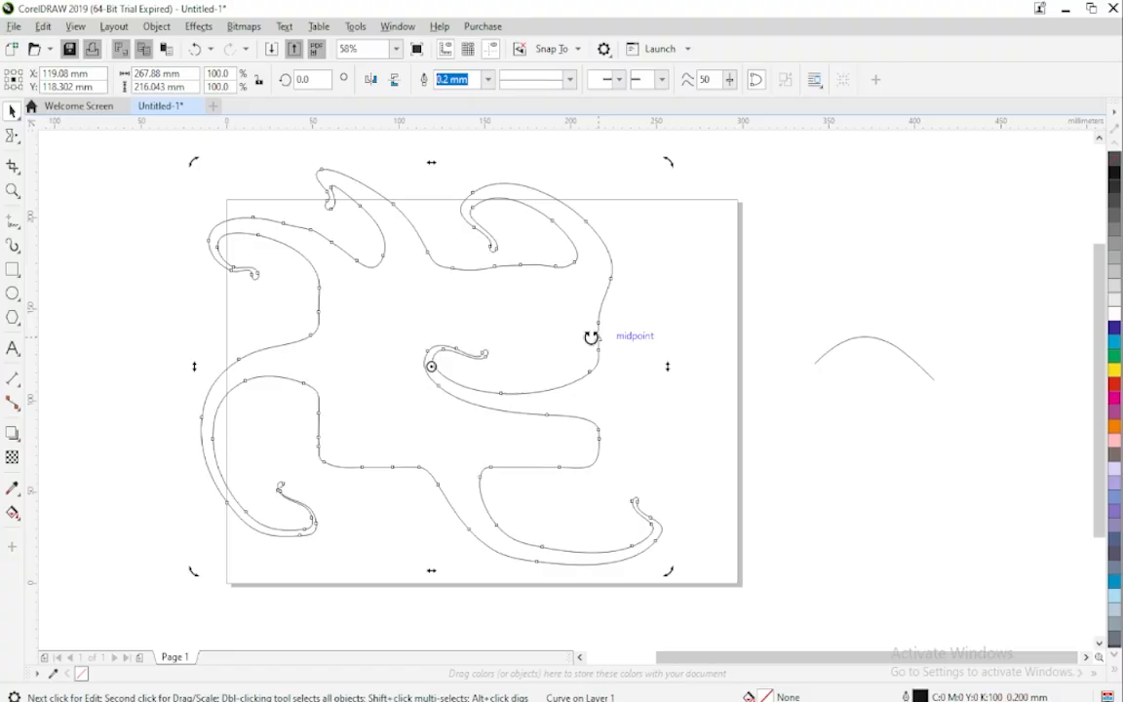
pyautogui.press('Delete')
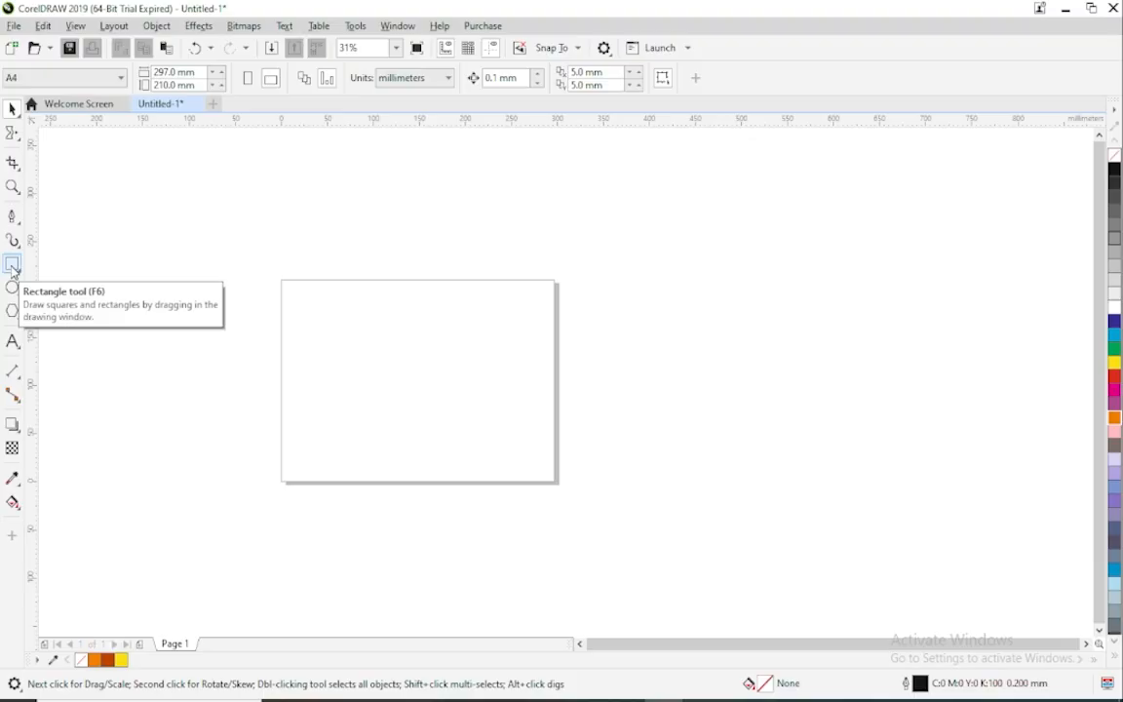
# Draw a rectangle about 157 mm wide and 64 mm high on the page and place a copy directly beneath it.
pyautogui.click(13, 264)
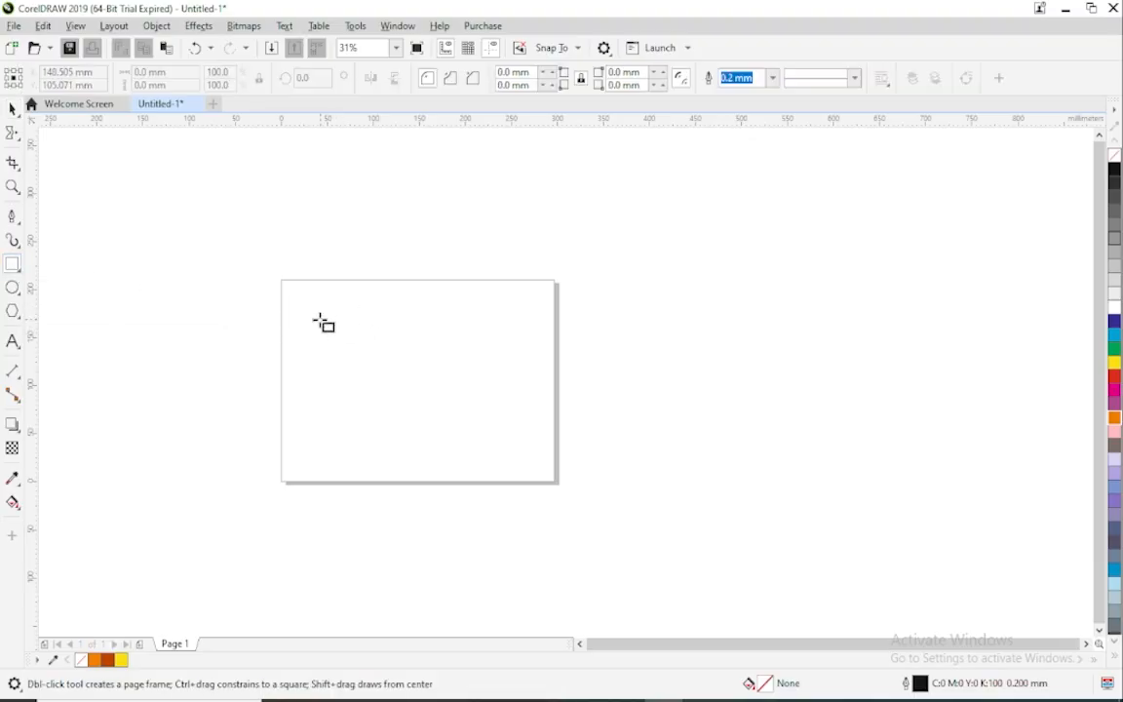
pyautogui.moveTo(326, 310); pyautogui.dragTo(473, 372)
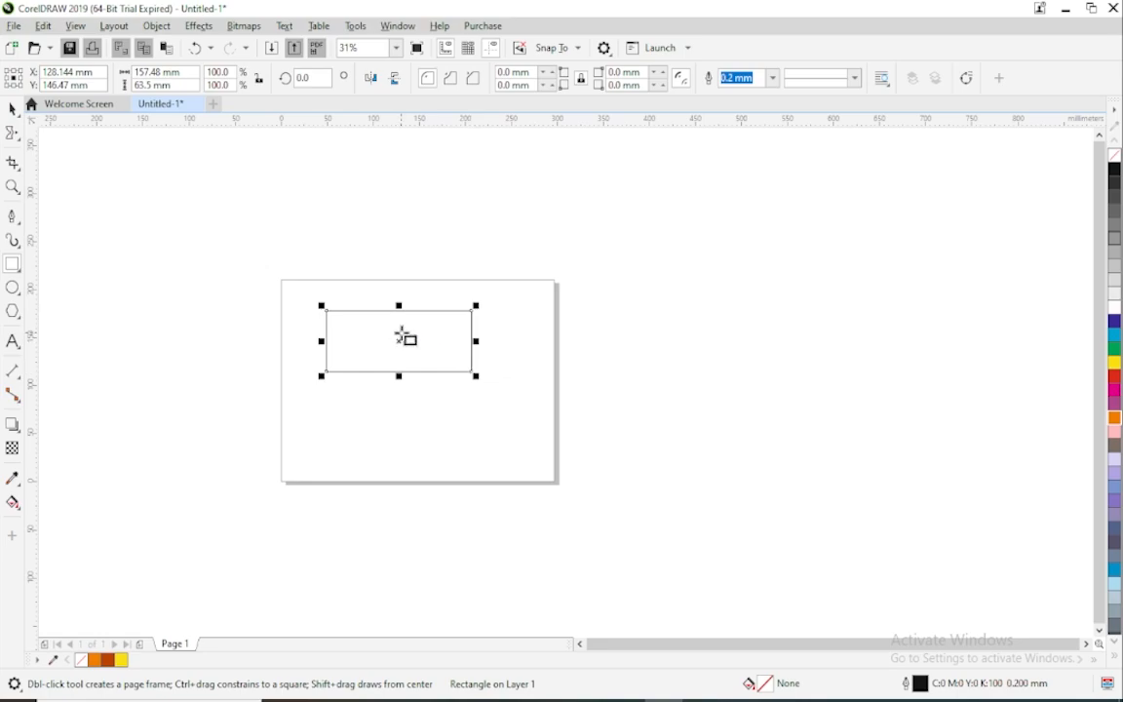
pyautogui.moveTo(401, 328); pyautogui.dragTo(405, 393)
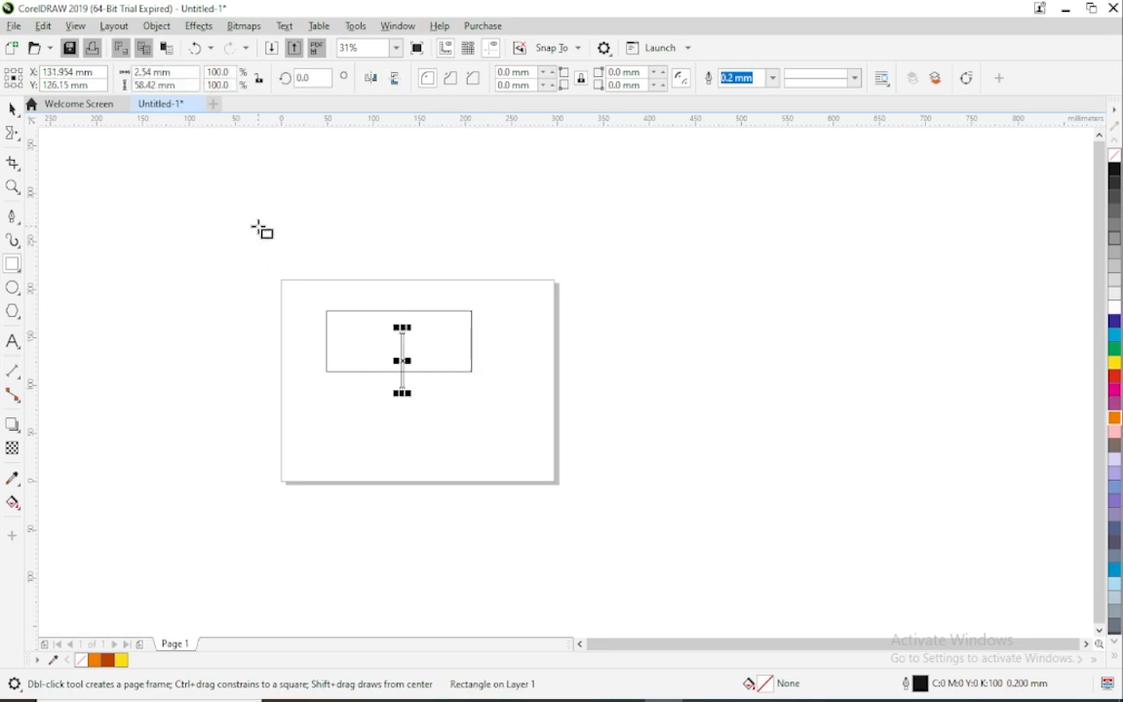
pyautogui.hotkey('ctrl', 'z')
pyautogui.click(13, 109)
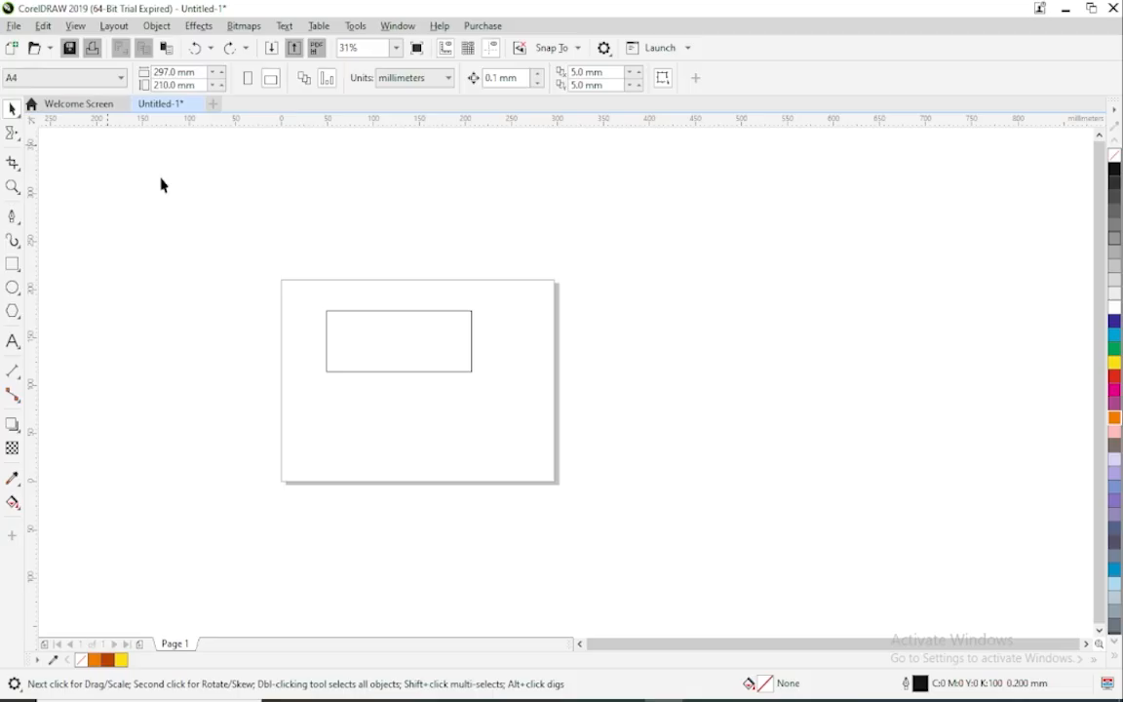
pyautogui.click(419, 349)
pyautogui.moveTo(411, 337); pyautogui.dragTo(411, 400)
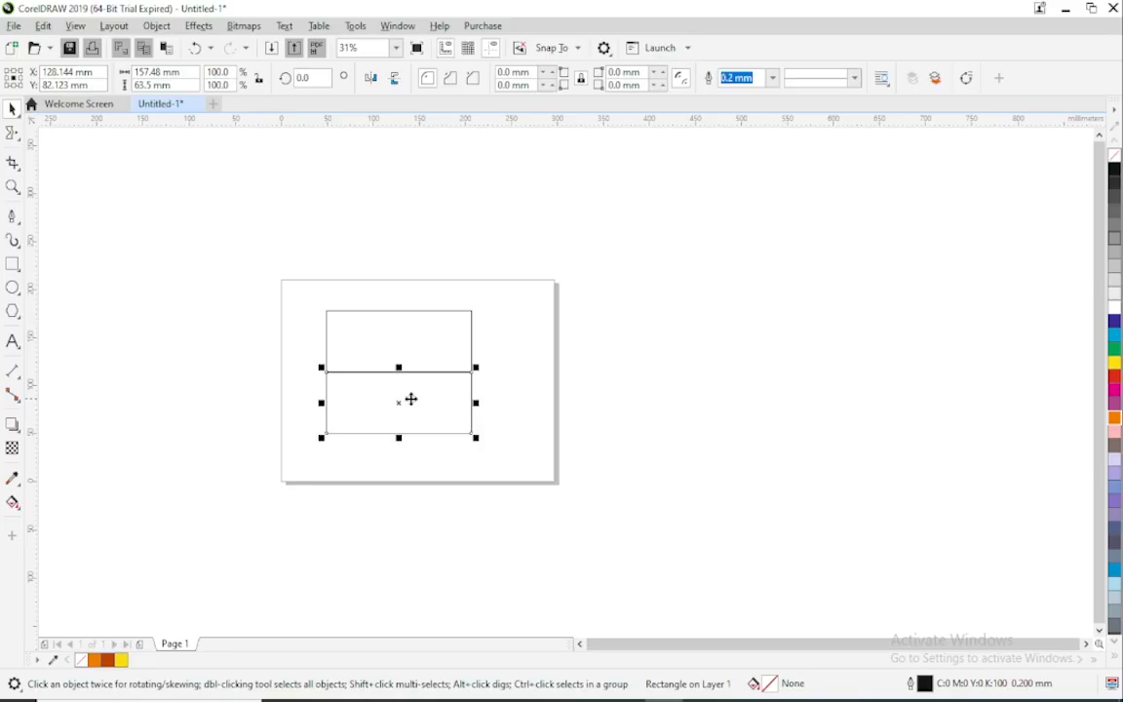
# Fill the upper rectangle with yellow and the lower rectangle with orange.
pyautogui.click(457, 339)
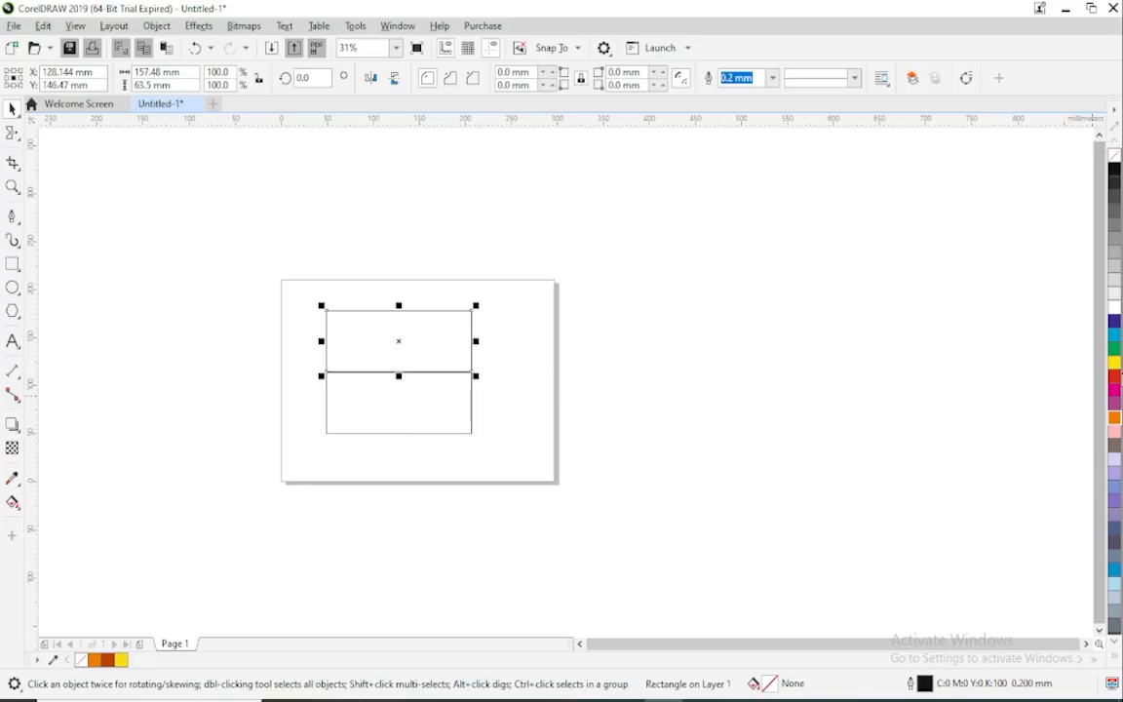
pyautogui.click(1114, 362)
pyautogui.click(444, 407)
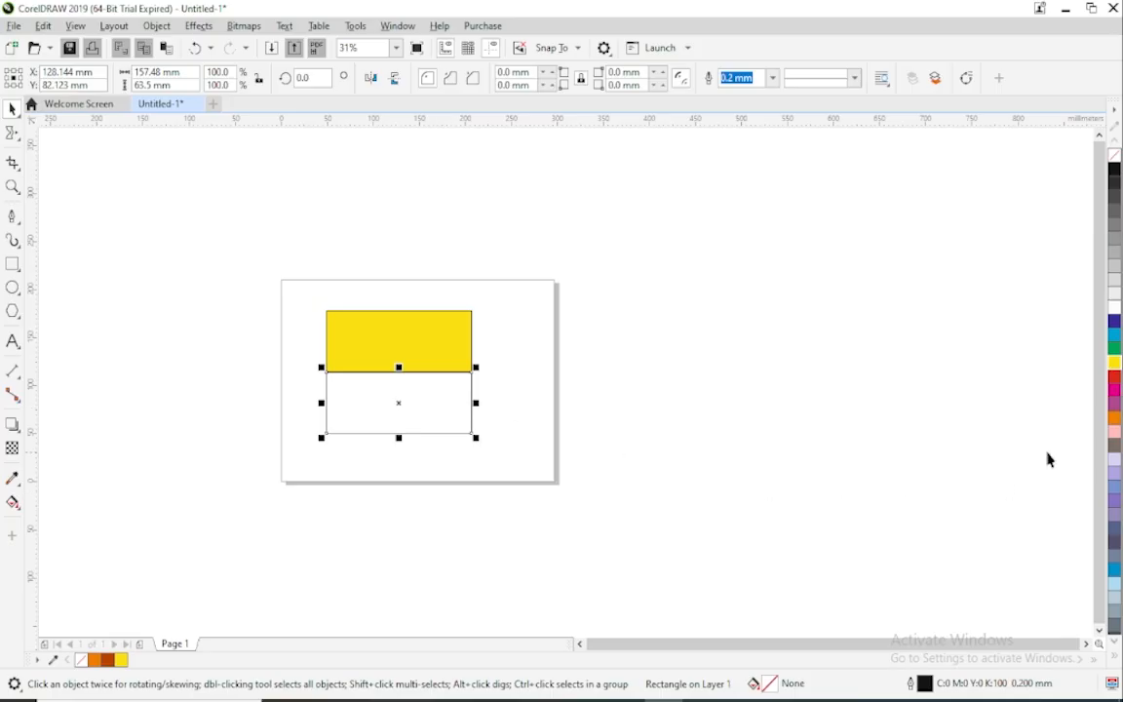
pyautogui.click(1114, 417)
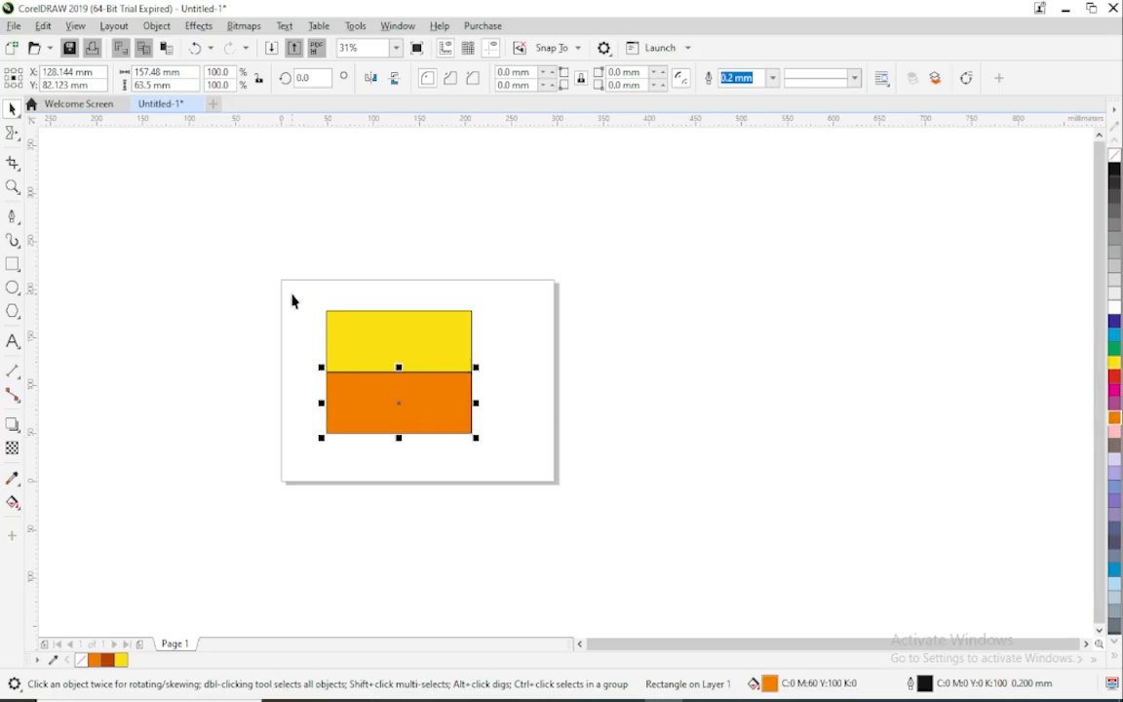
# Select both coloured rectangles and smear the boundary between them into swirling strands with a 20 mm Smear nib.
pyautogui.moveTo(293, 301); pyautogui.dragTo(488, 487)
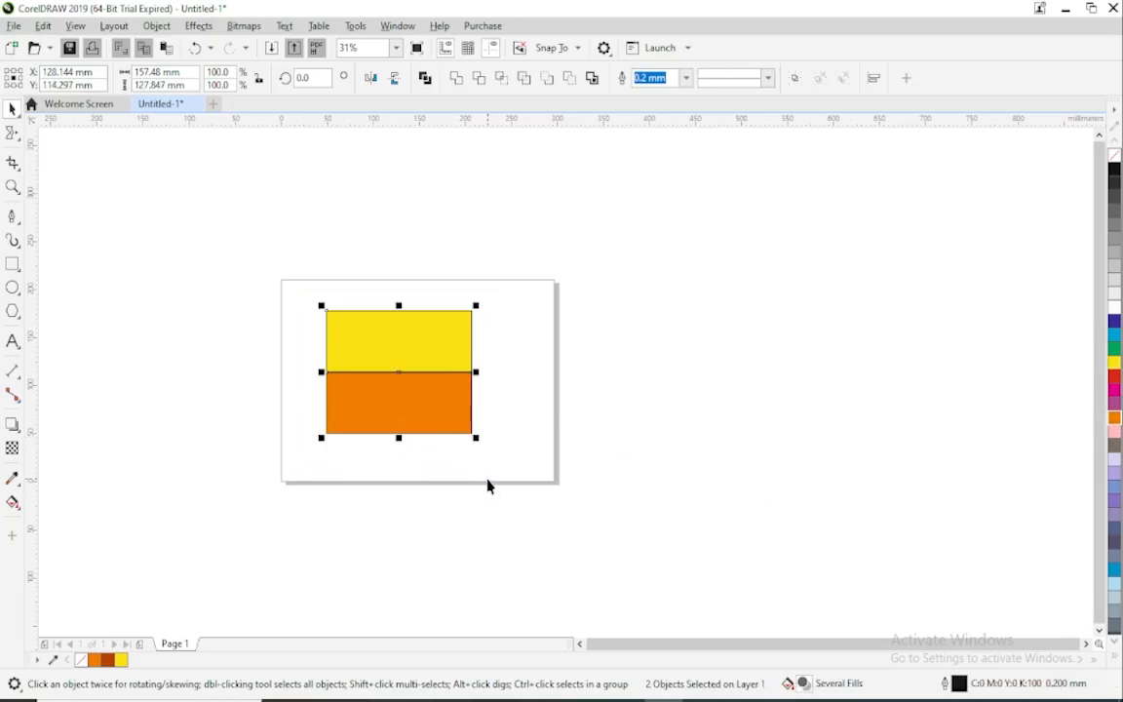
pyautogui.click(12, 141)
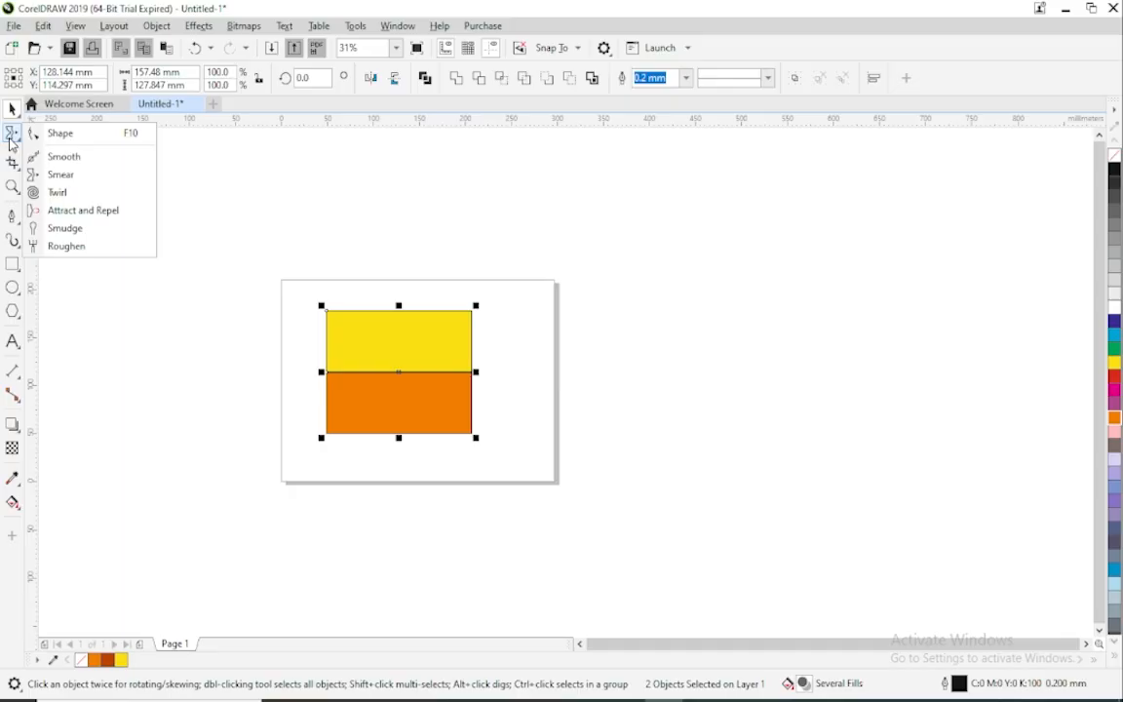
pyautogui.click(58, 175)
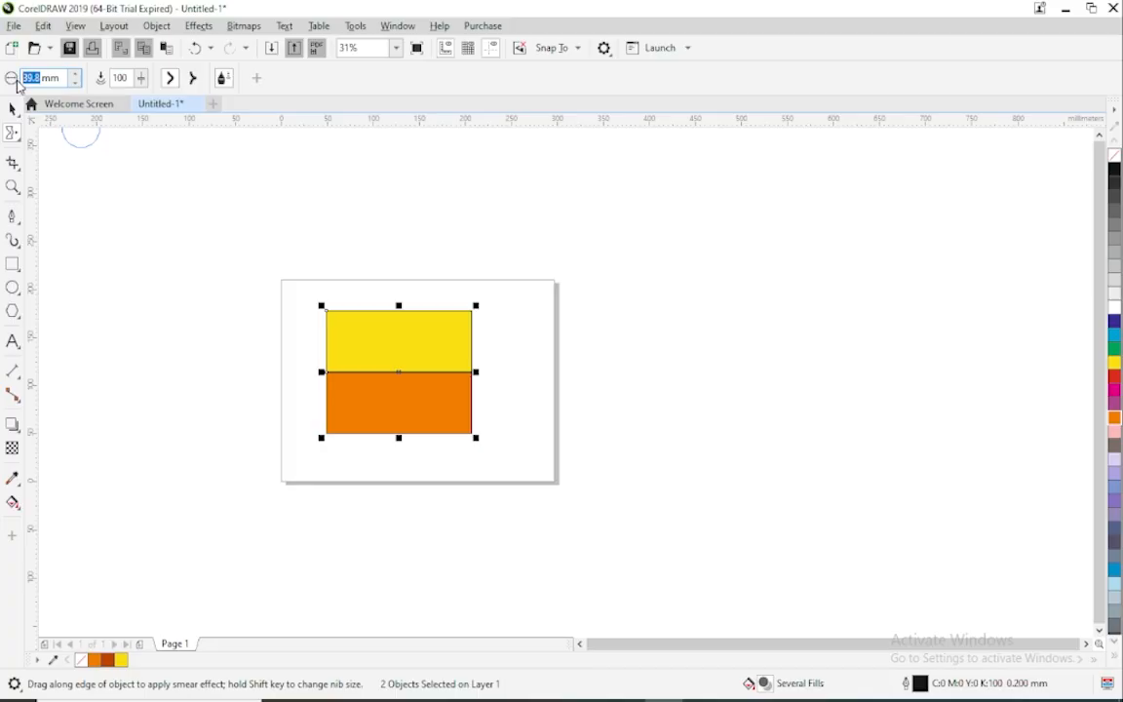
pyautogui.write('20')
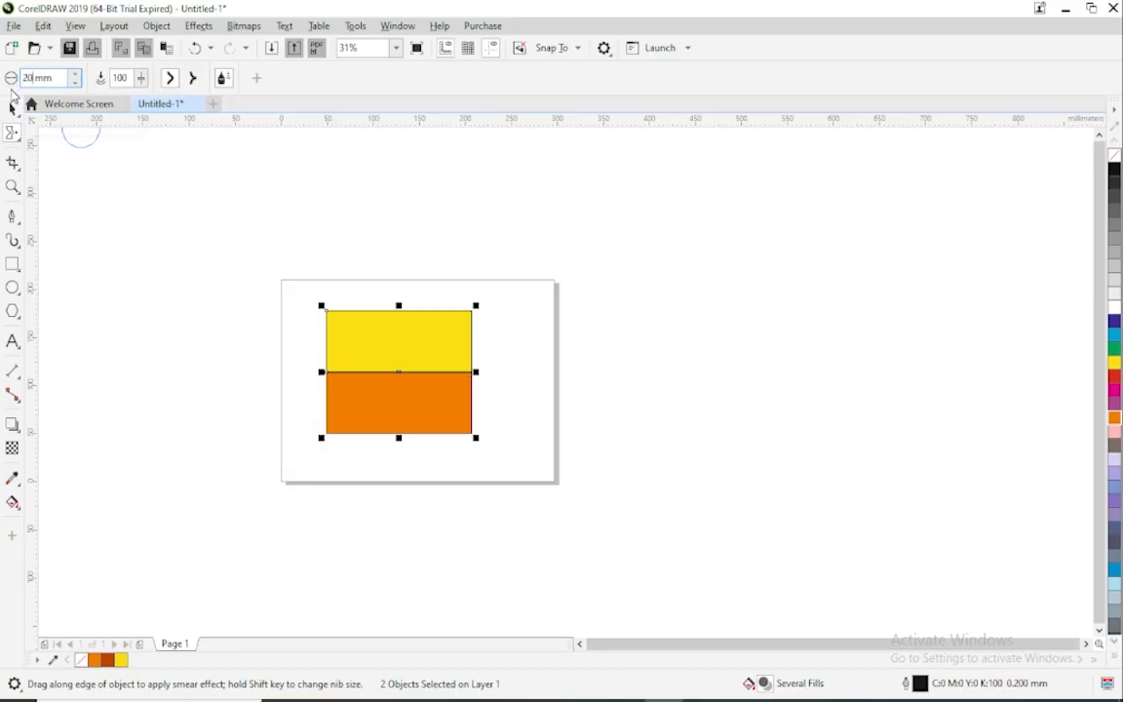
pyautogui.click(352, 362)
pyautogui.moveTo(352, 362)
pyautogui.mouseDown()
pyautogui.moveTo(364, 401)
pyautogui.moveTo(380, 397)
pyautogui.moveTo(373, 384)
pyautogui.moveTo(393, 356)
pyautogui.moveTo(401, 397)
pyautogui.moveTo(446, 380)
pyautogui.moveTo(422, 335)
pyautogui.moveTo(362, 311)
pyautogui.moveTo(363, 353)
pyautogui.mouseUp()
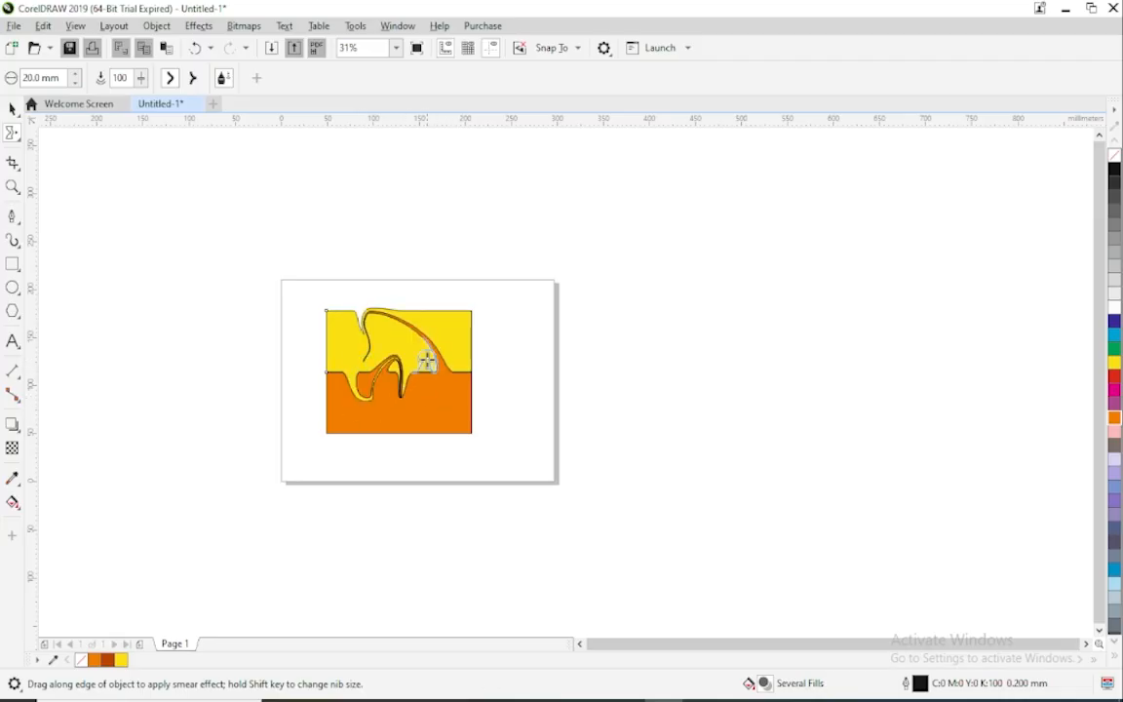
pyautogui.moveTo(333, 376)
pyautogui.mouseDown()
pyautogui.moveTo(347, 408)
pyautogui.moveTo(414, 397)
pyautogui.moveTo(438, 383)
pyautogui.moveTo(453, 344)
pyautogui.moveTo(348, 350)
pyautogui.moveTo(337, 338)
pyautogui.moveTo(366, 423)
pyautogui.moveTo(412, 417)
pyautogui.mouseUp()
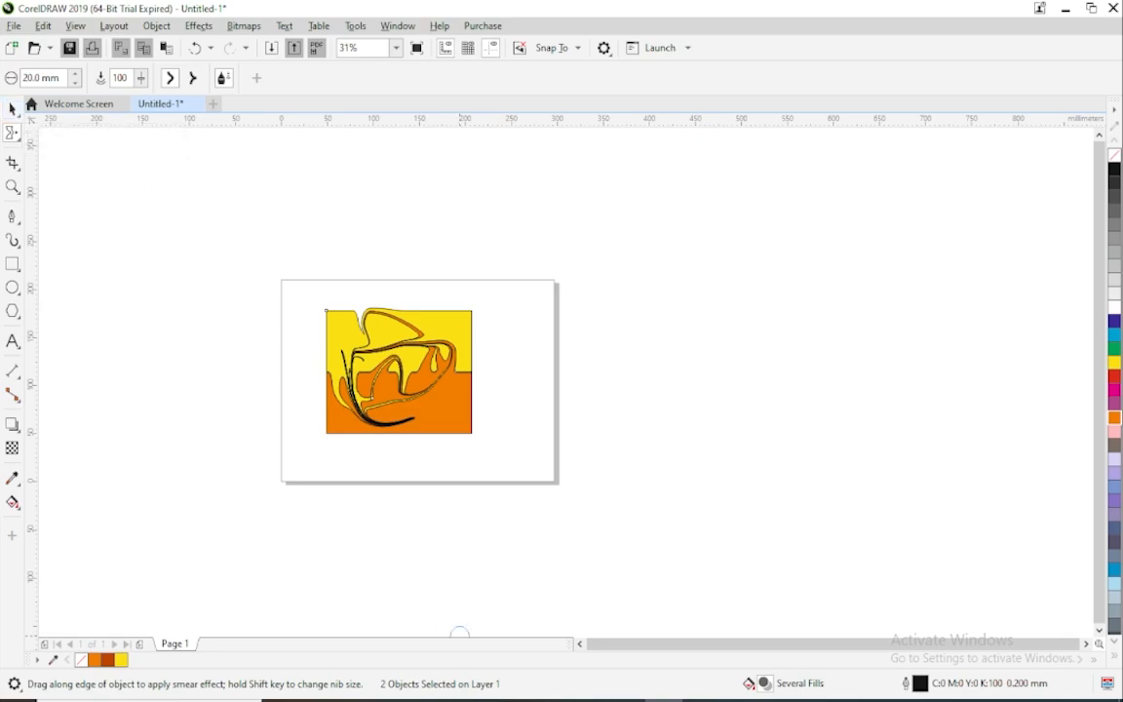
pyautogui.click(697, 700)
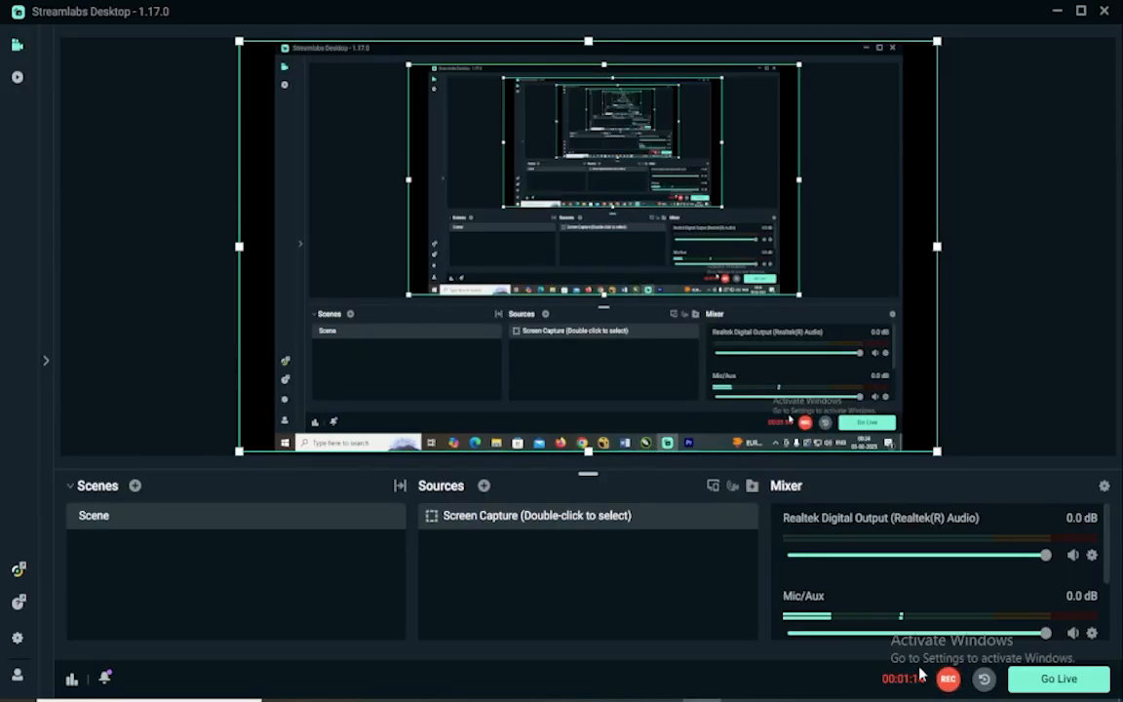
pyautogui.click(947, 680)
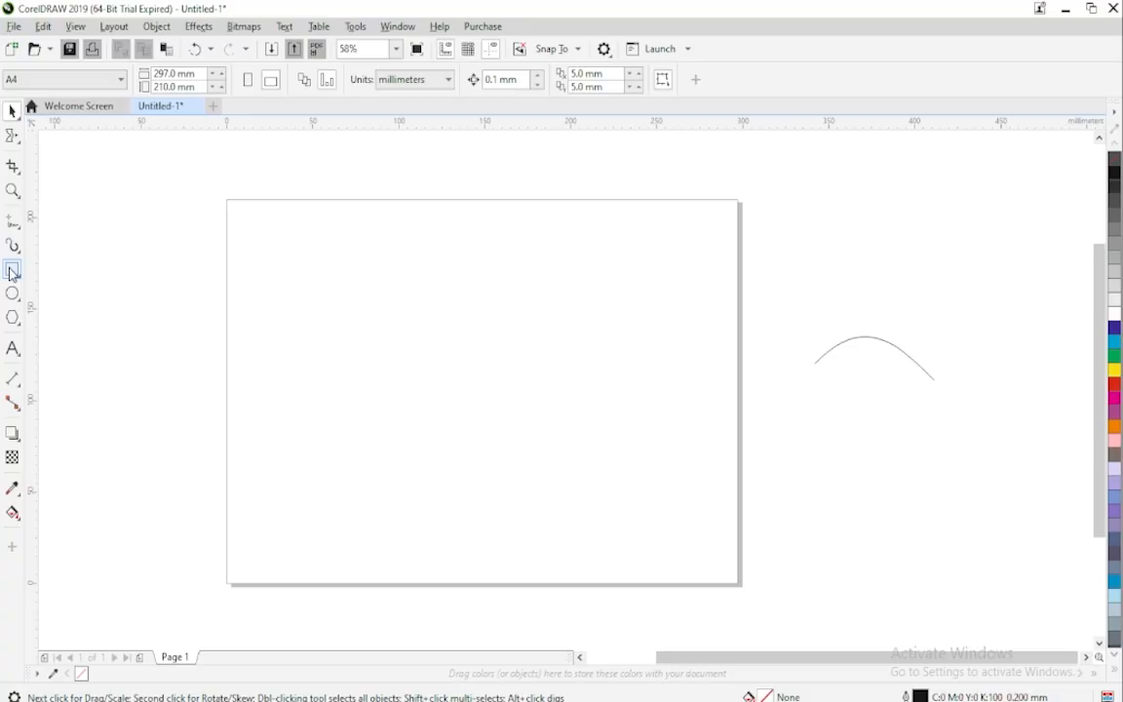
# Draw a narrow upright rectangle about 15 mm wide and 105 mm high and place a copy to its right.
pyautogui.click(11, 271)
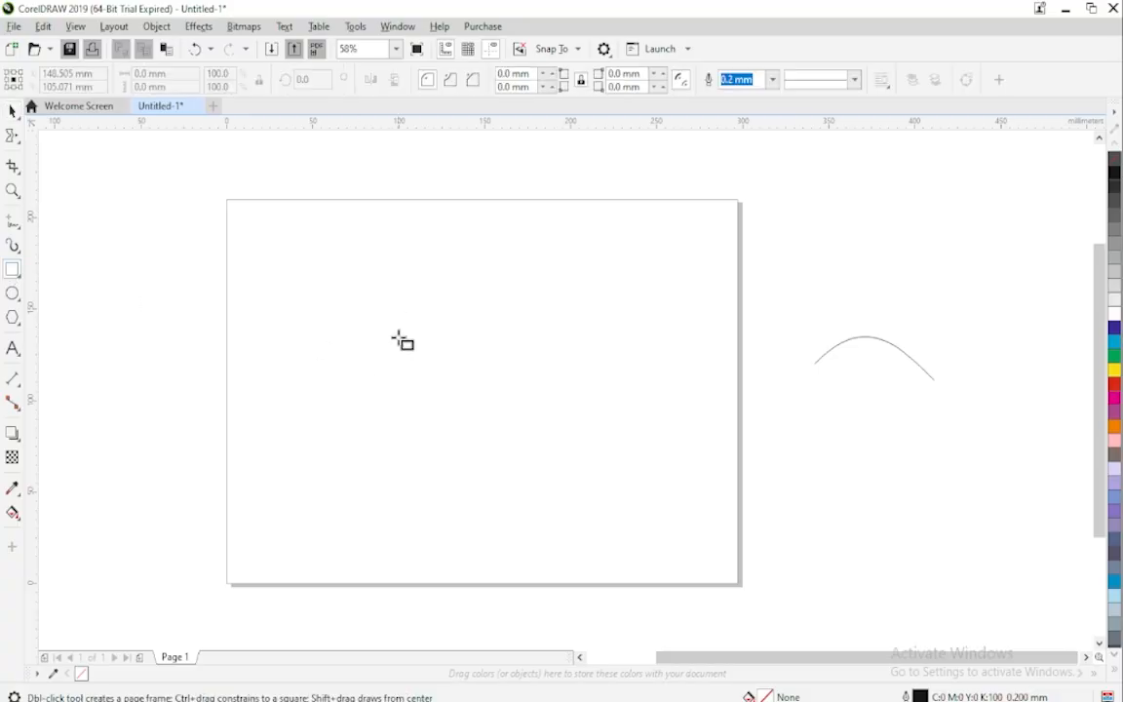
pyautogui.moveTo(409, 270); pyautogui.dragTo(436, 464)
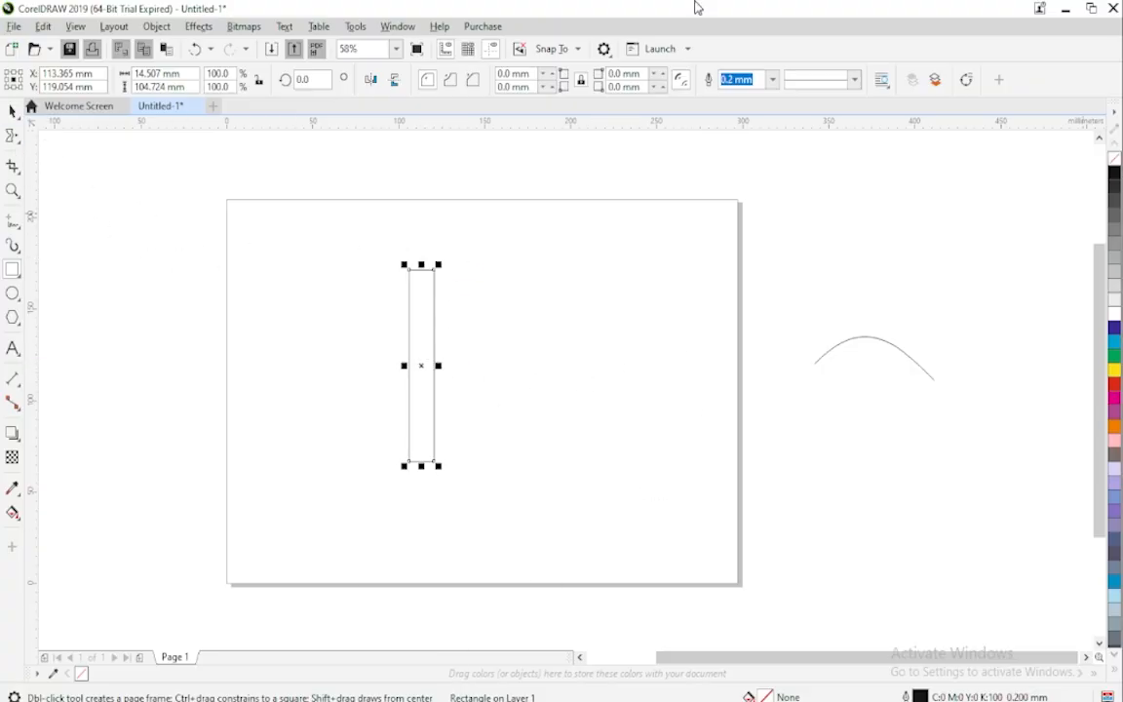
pyautogui.click(11, 113)
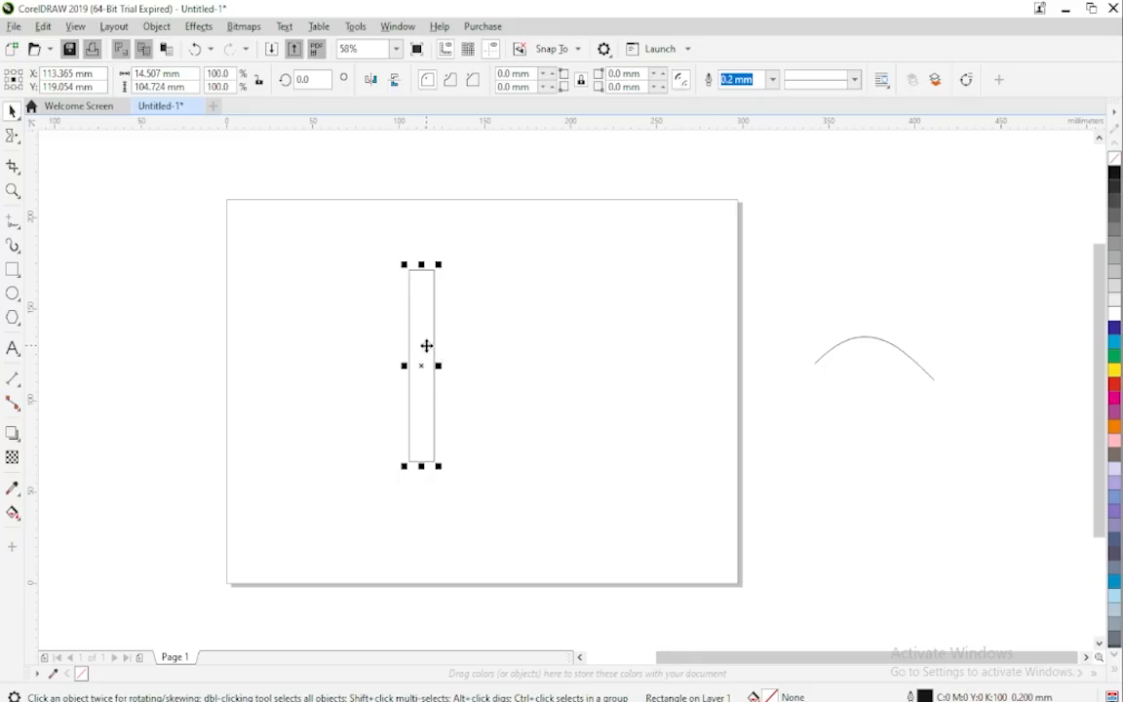
pyautogui.moveTo(426, 346); pyautogui.dragTo(474, 346)
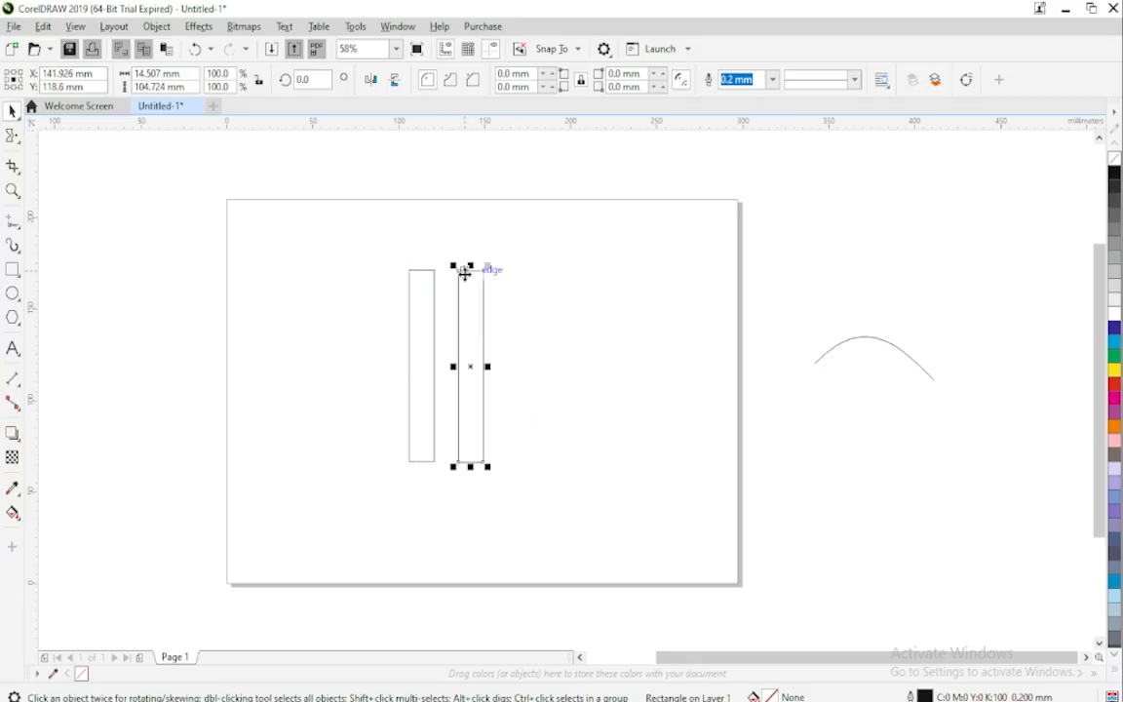
# Shrink the copied rectangle to about 7 mm wide and 59 mm high, and rotate it clockwise to about 335 degrees.
pyautogui.moveTo(470, 266); pyautogui.dragTo(474, 349)
pyautogui.moveTo(487, 407); pyautogui.dragTo(471, 407)
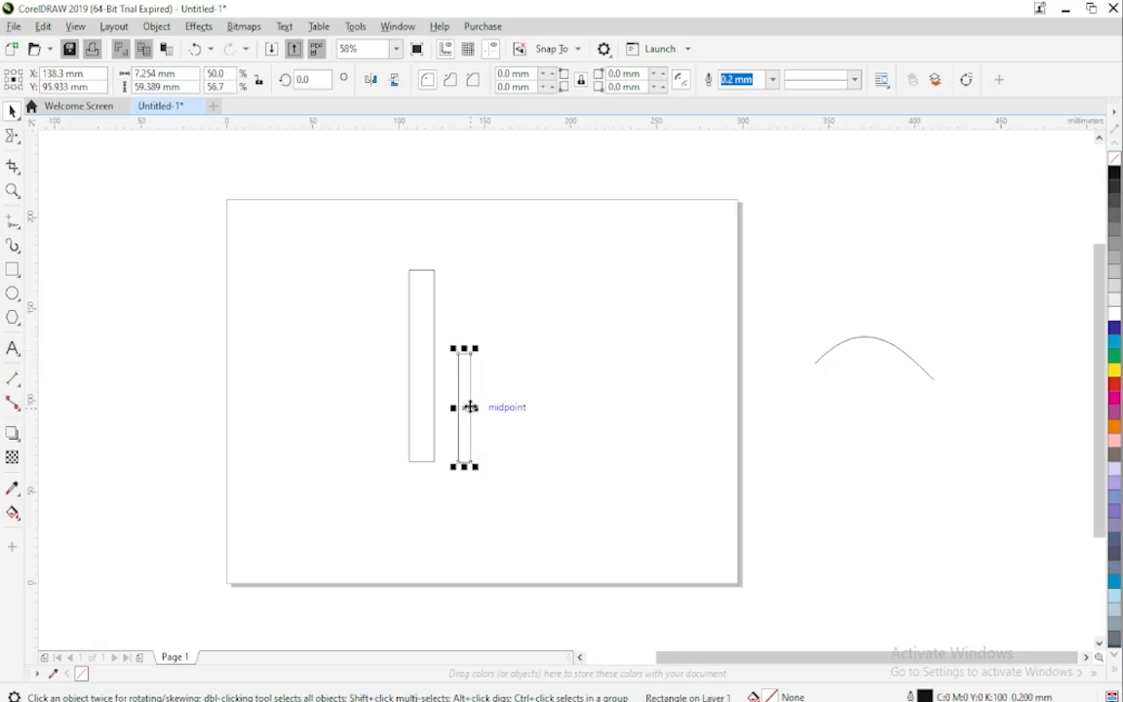
pyautogui.click(462, 440)
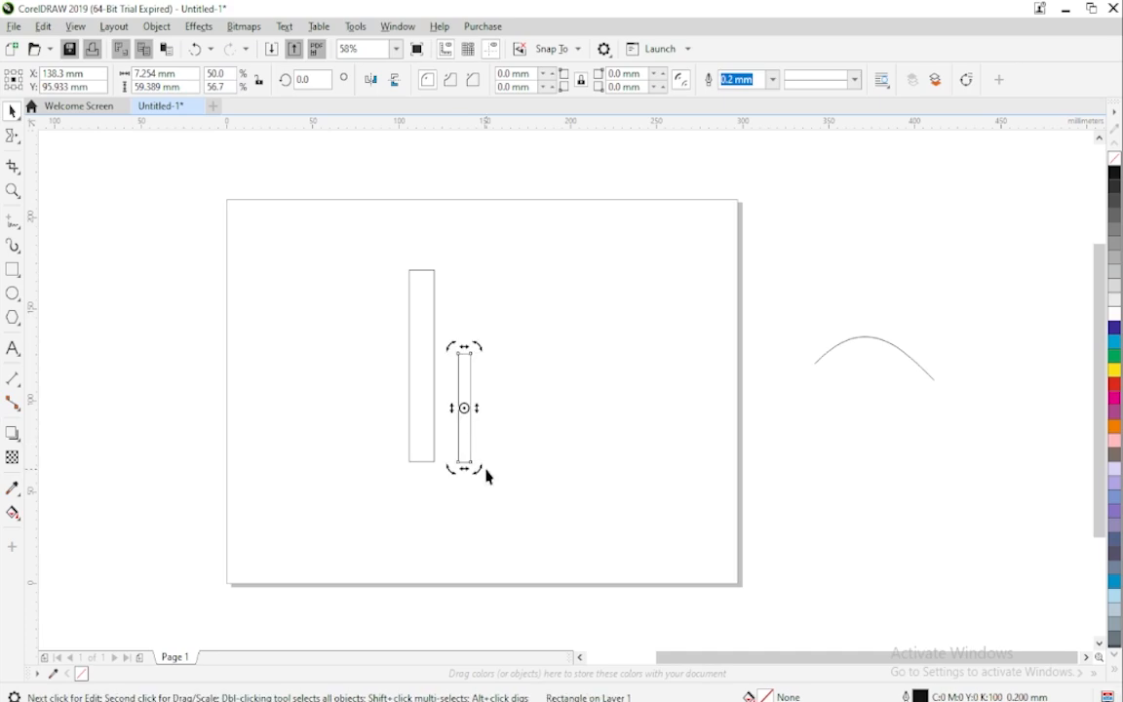
pyautogui.moveTo(482, 469); pyautogui.dragTo(453, 476)
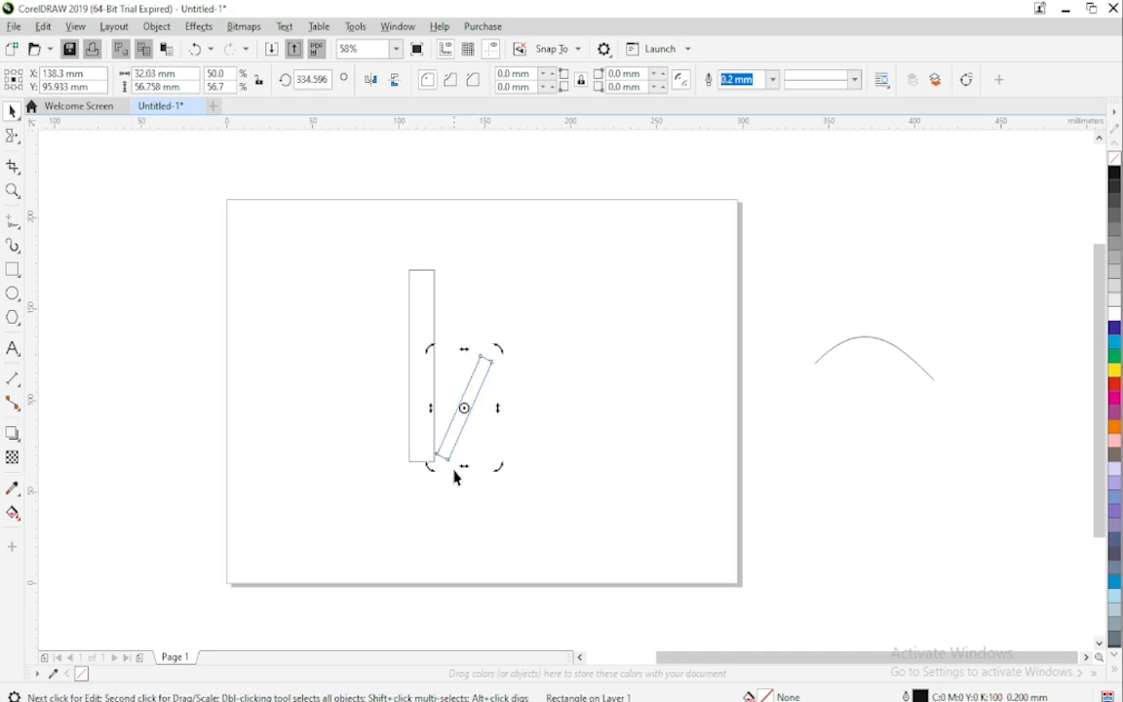
# Move the tilted narrow rectangle up against the upper part of the upright rectangle and rotate it to about 139 degrees.
pyautogui.moveTo(458, 432); pyautogui.dragTo(468, 308)
pyautogui.click(476, 414)
pyautogui.click(469, 409)
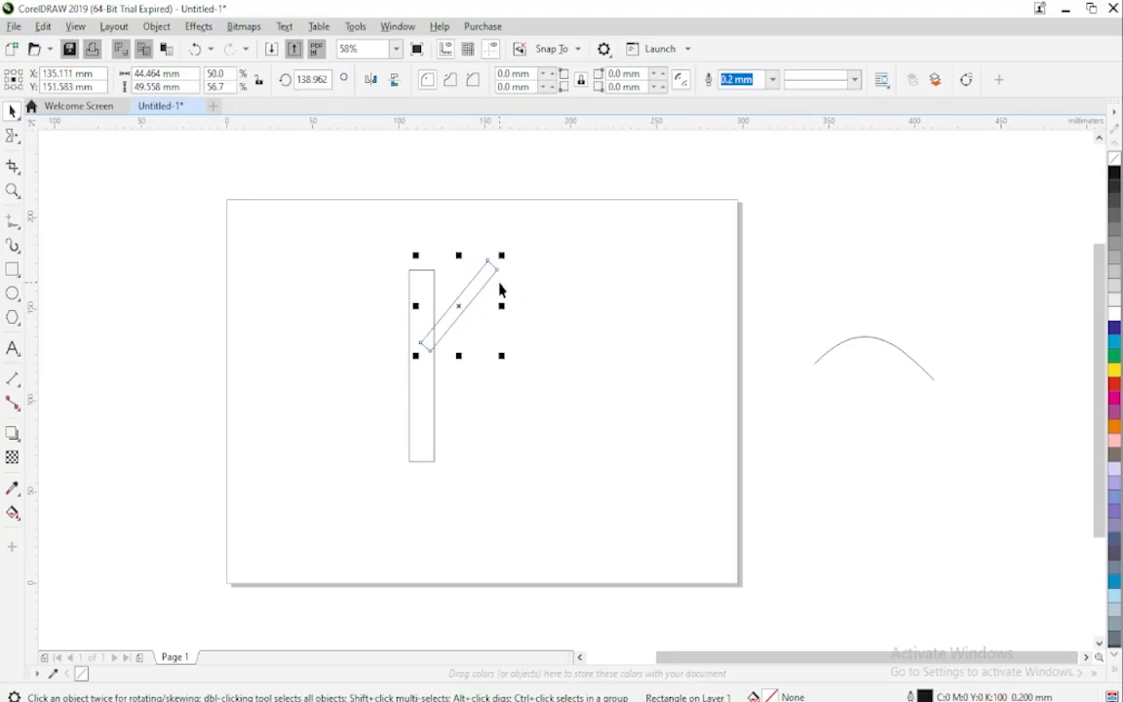
# Shrink the tilted rectangle to about 34 mm by 38 mm overall and rest its lower end on the upright's right edge.
pyautogui.moveTo(503, 254); pyautogui.dragTo(487, 280)
pyautogui.moveTo(490, 279); pyautogui.dragTo(488, 280)
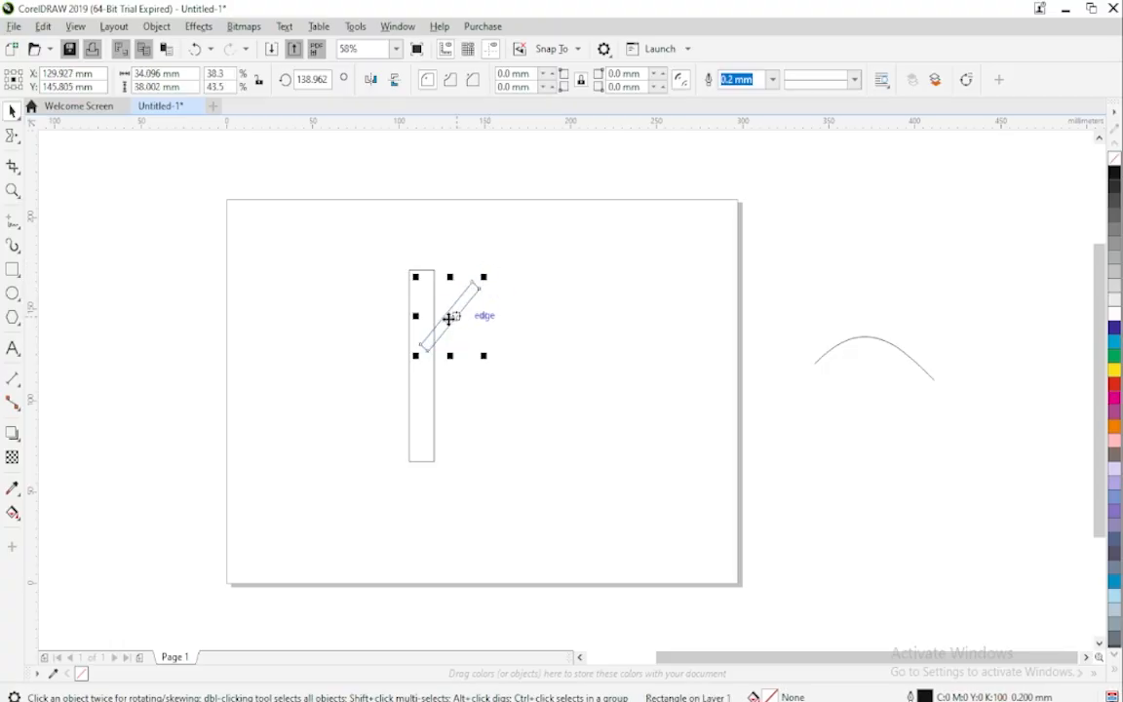
pyautogui.moveTo(445, 319); pyautogui.dragTo(447, 312)
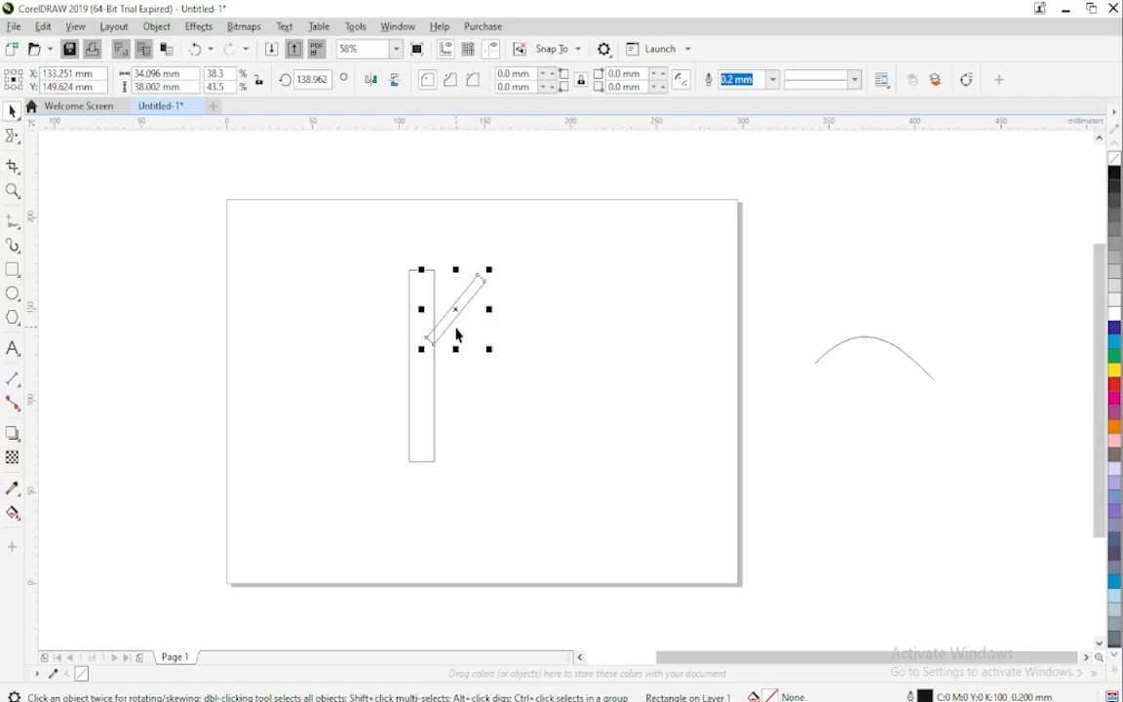
# Add a horizontally mirrored copy of the branch on the upright's left side and another copy lower on its right side.
pyautogui.moveTo(453, 311); pyautogui.dragTo(299, 327)
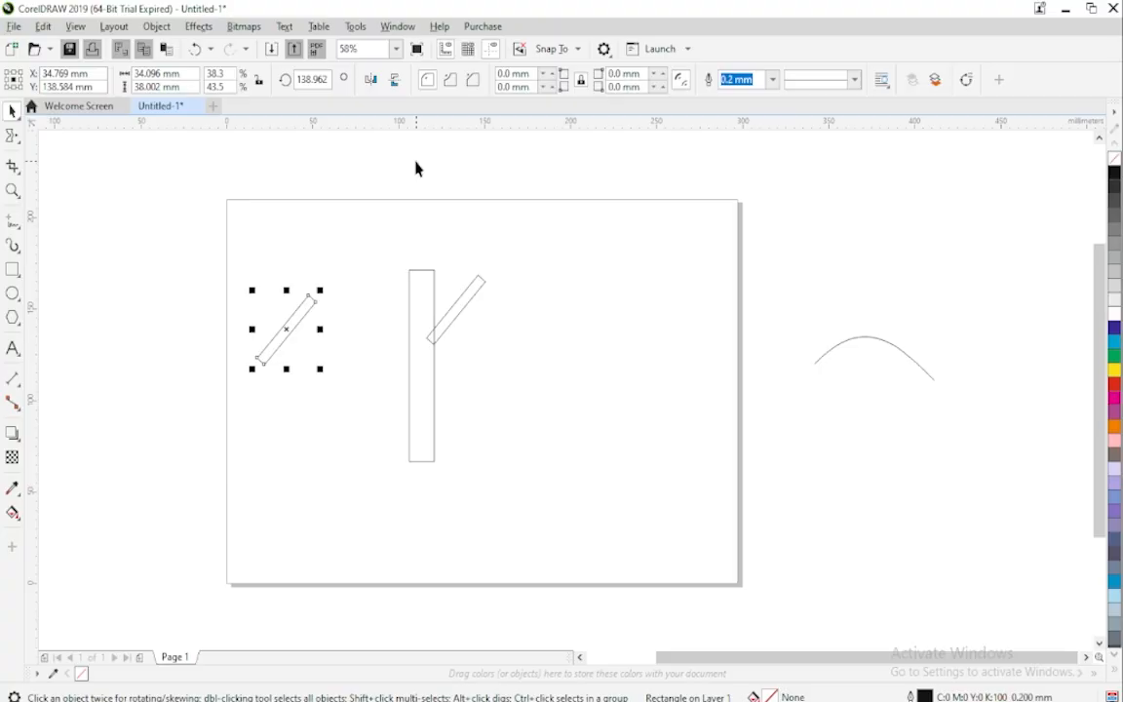
pyautogui.click(372, 82)
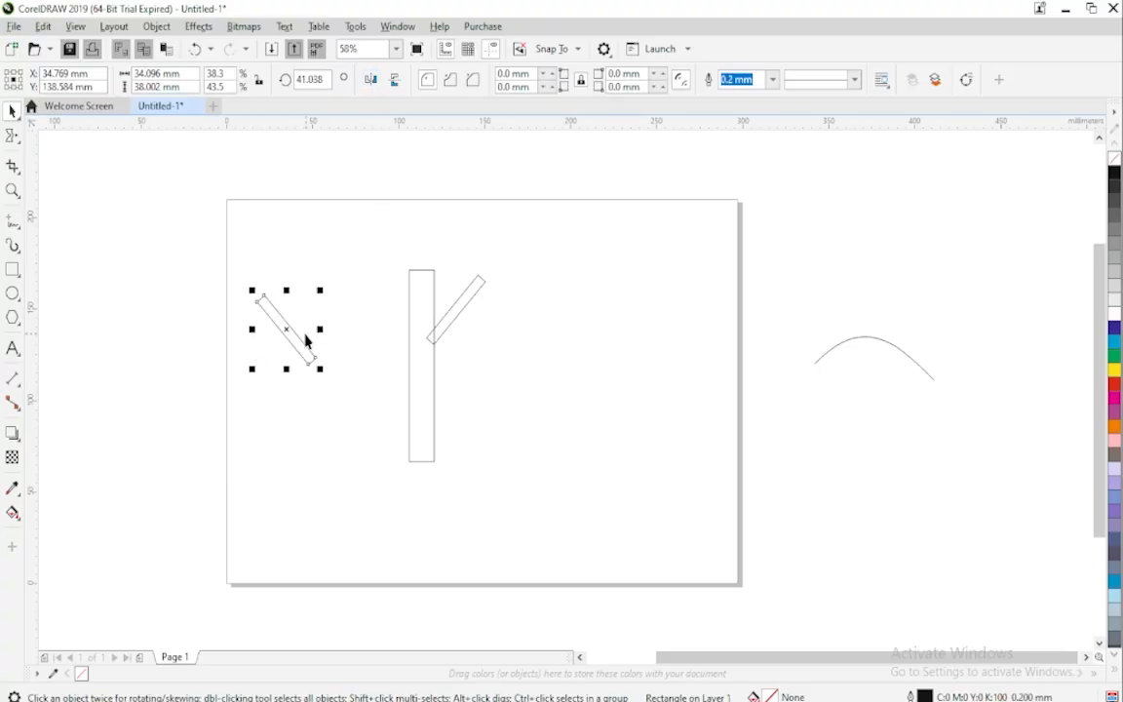
pyautogui.moveTo(284, 332); pyautogui.dragTo(402, 352)
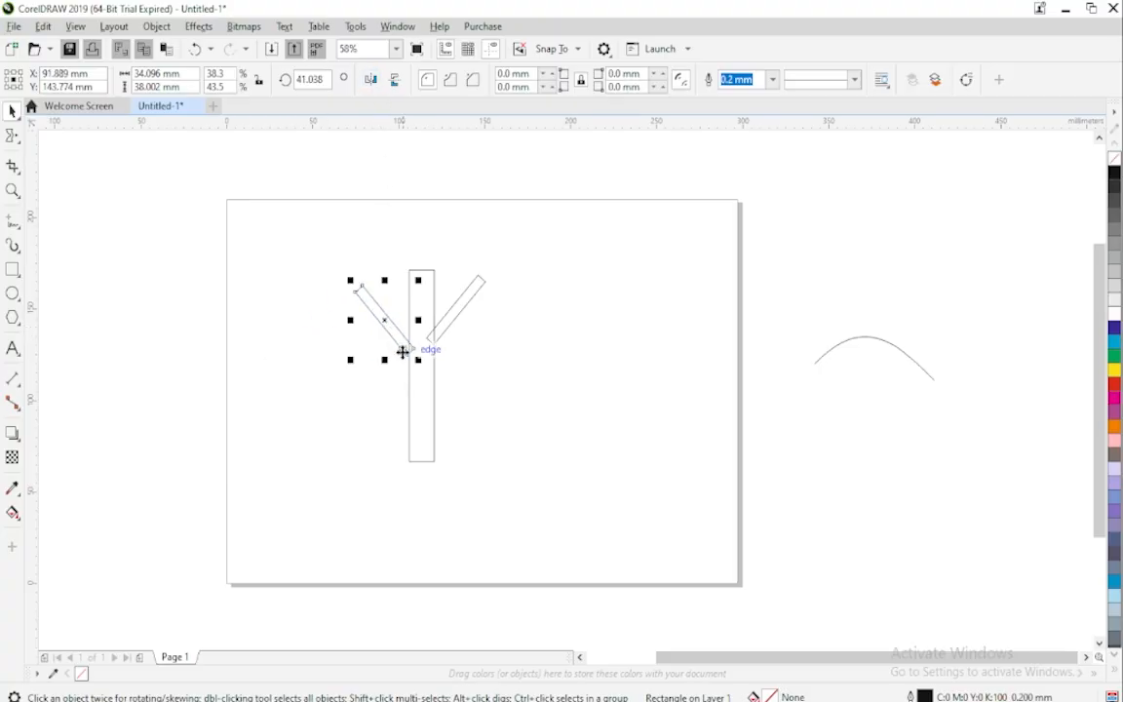
pyautogui.click(455, 318)
pyautogui.moveTo(455, 318); pyautogui.dragTo(455, 407)
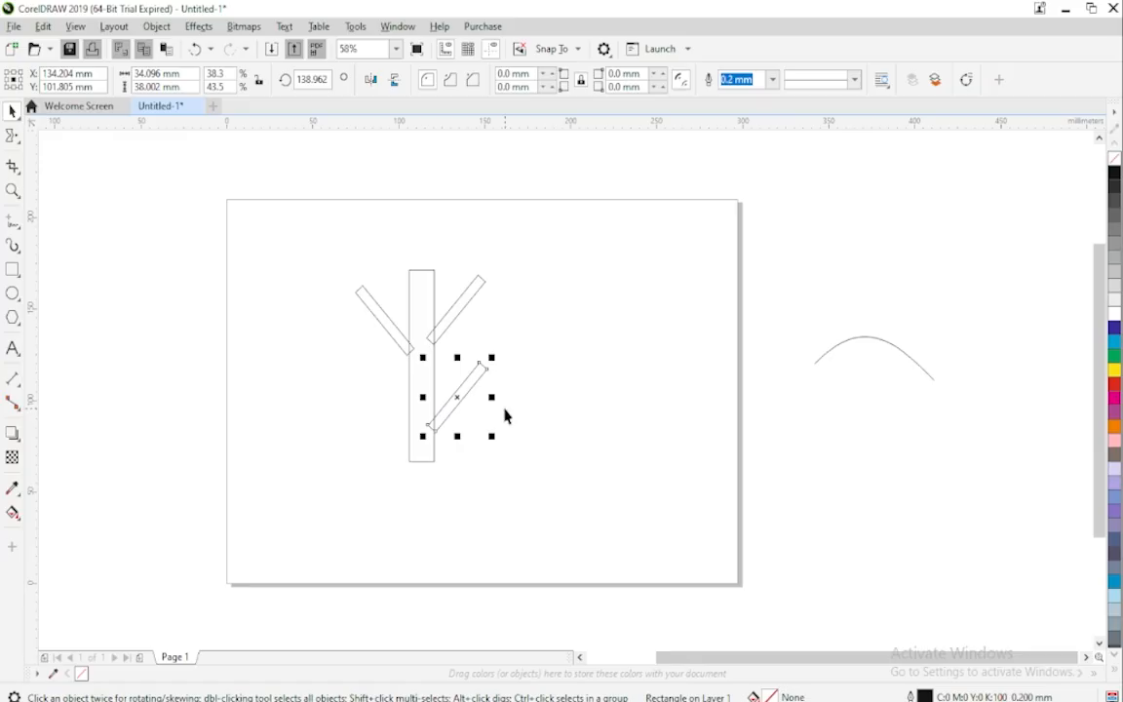
pyautogui.moveTo(336, 237); pyautogui.dragTo(435, 359)
pyautogui.moveTo(511, 471); pyautogui.dragTo(512, 470)
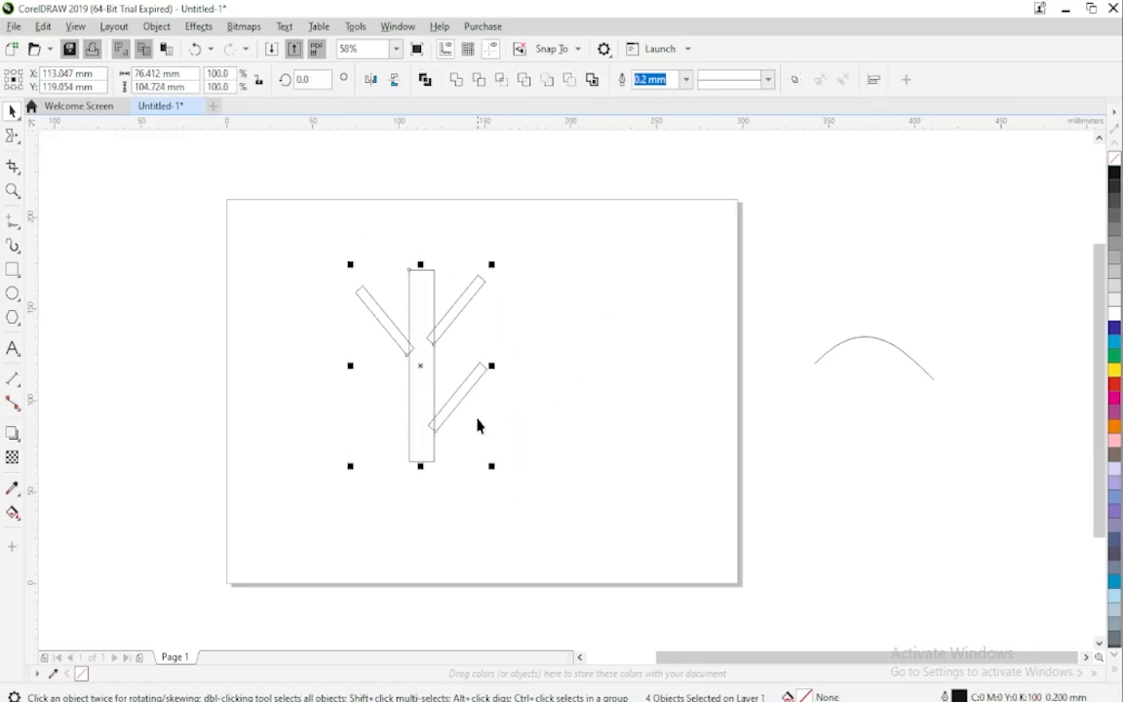
pyautogui.rightClick(436, 359)
pyautogui.click(472, 358)
pyautogui.click(557, 331)
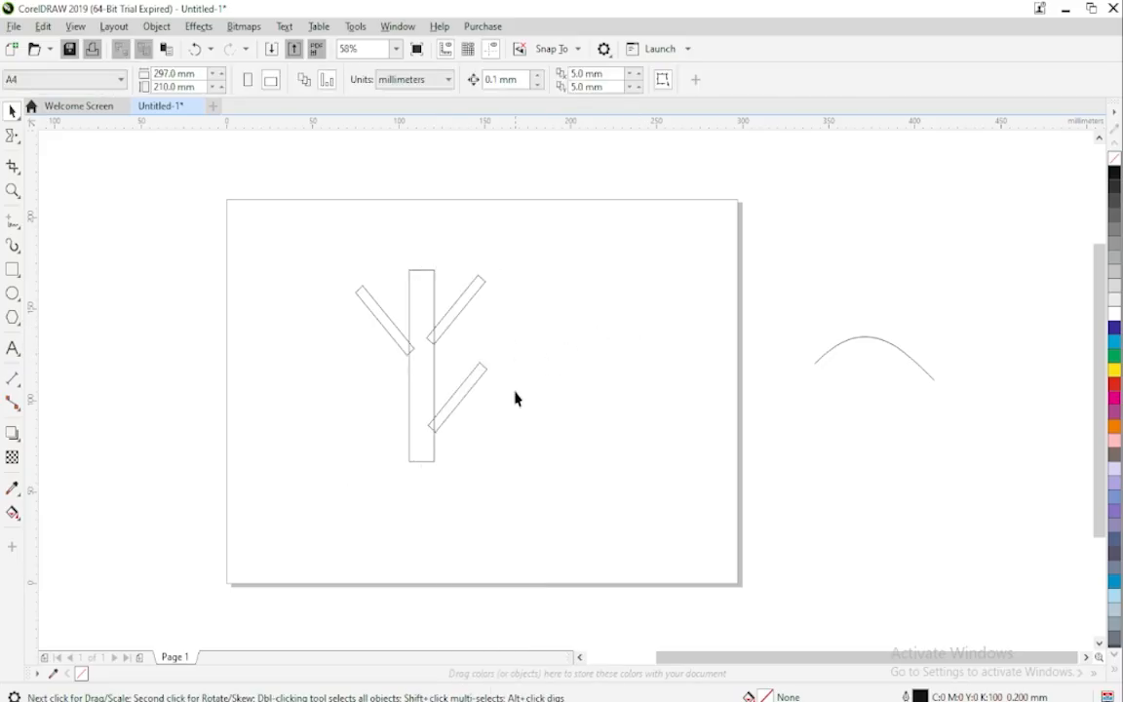
# Smear the top end of the upright rectangle upward into a long, winding, tapering limb above the page edge.
pyautogui.click(19, 143)
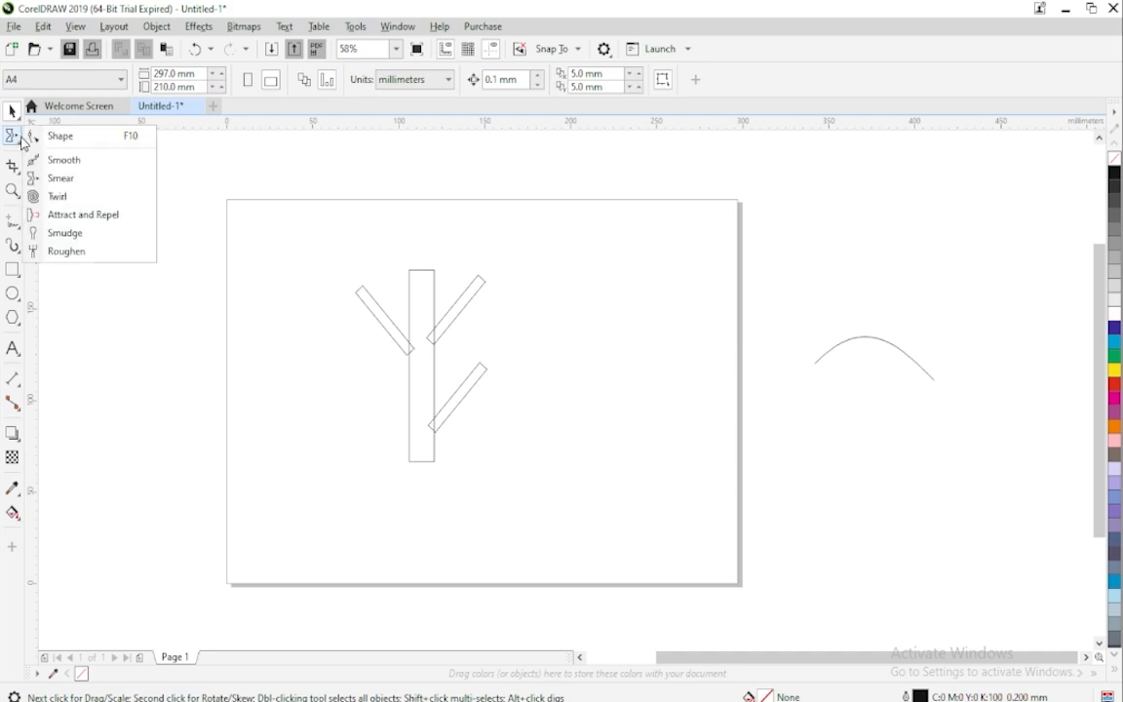
pyautogui.click(79, 180)
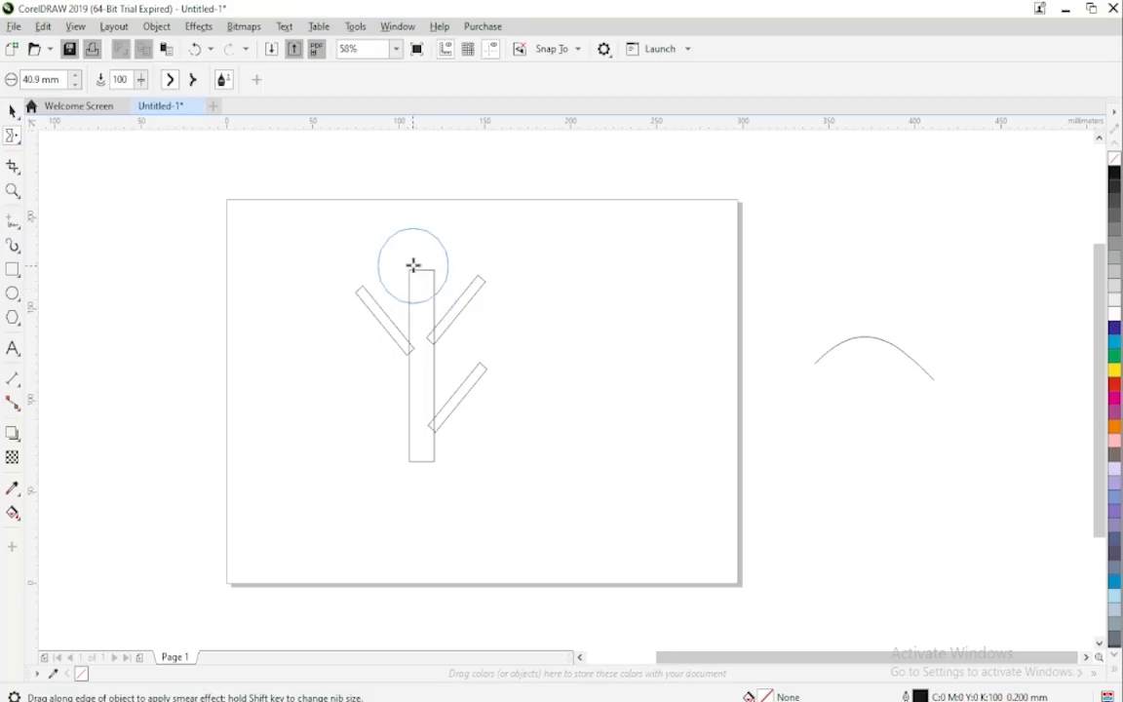
pyautogui.click(13, 110)
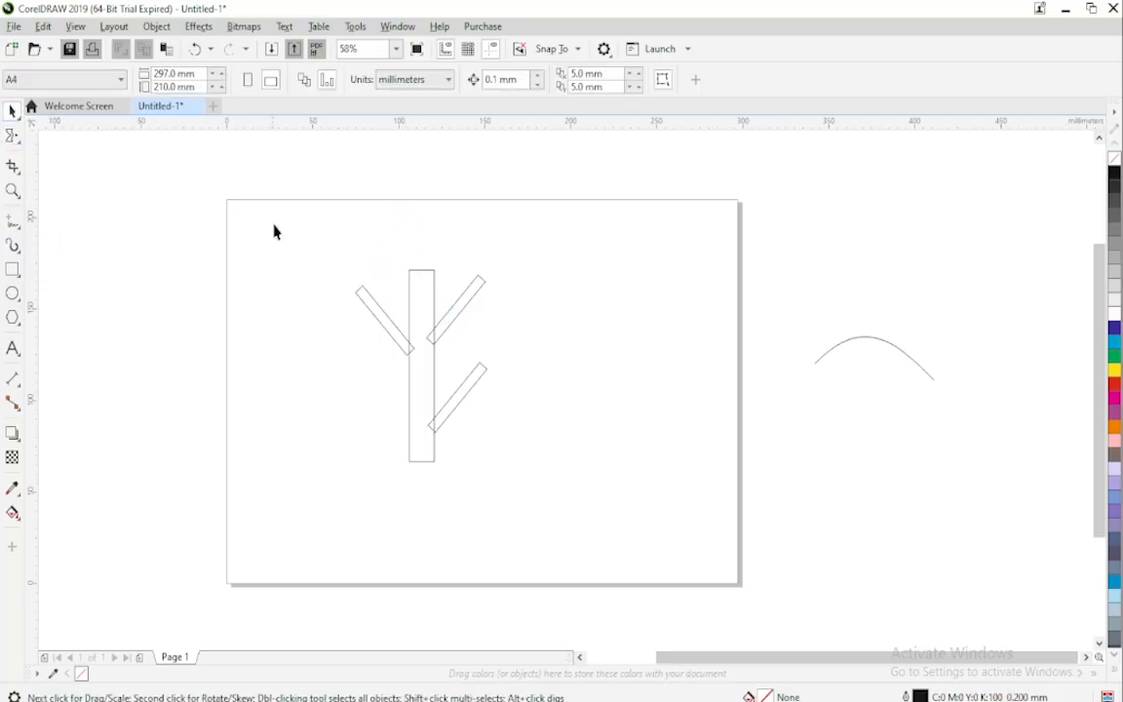
pyautogui.click(412, 270)
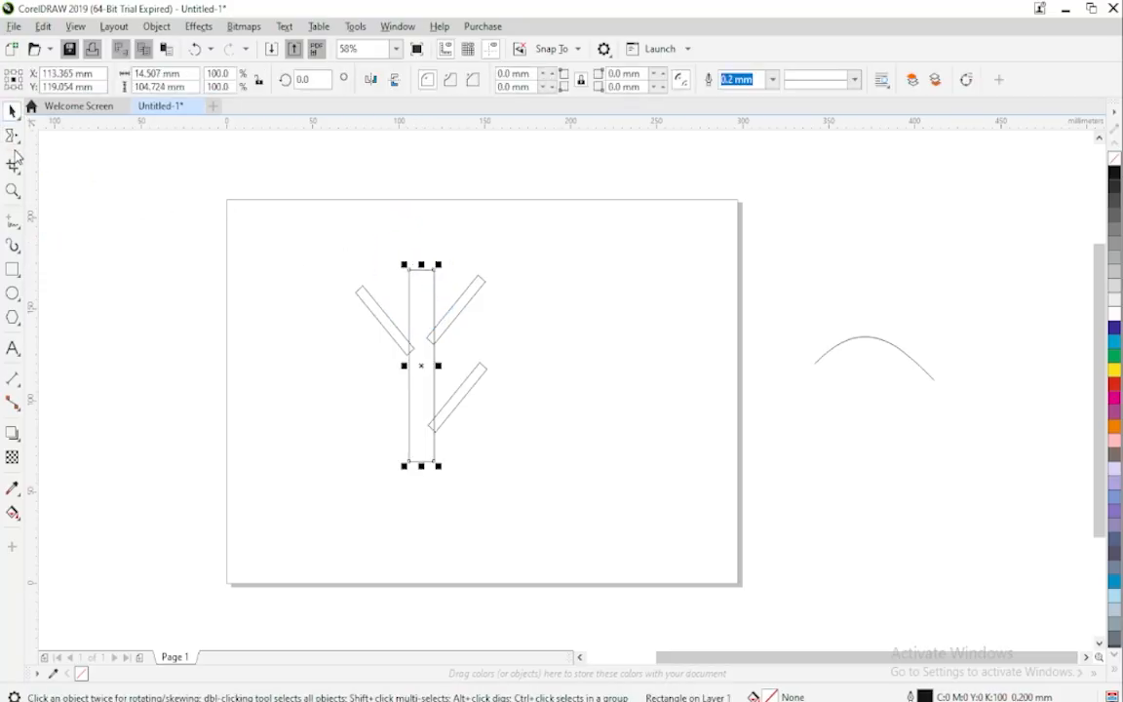
pyautogui.click(13, 137)
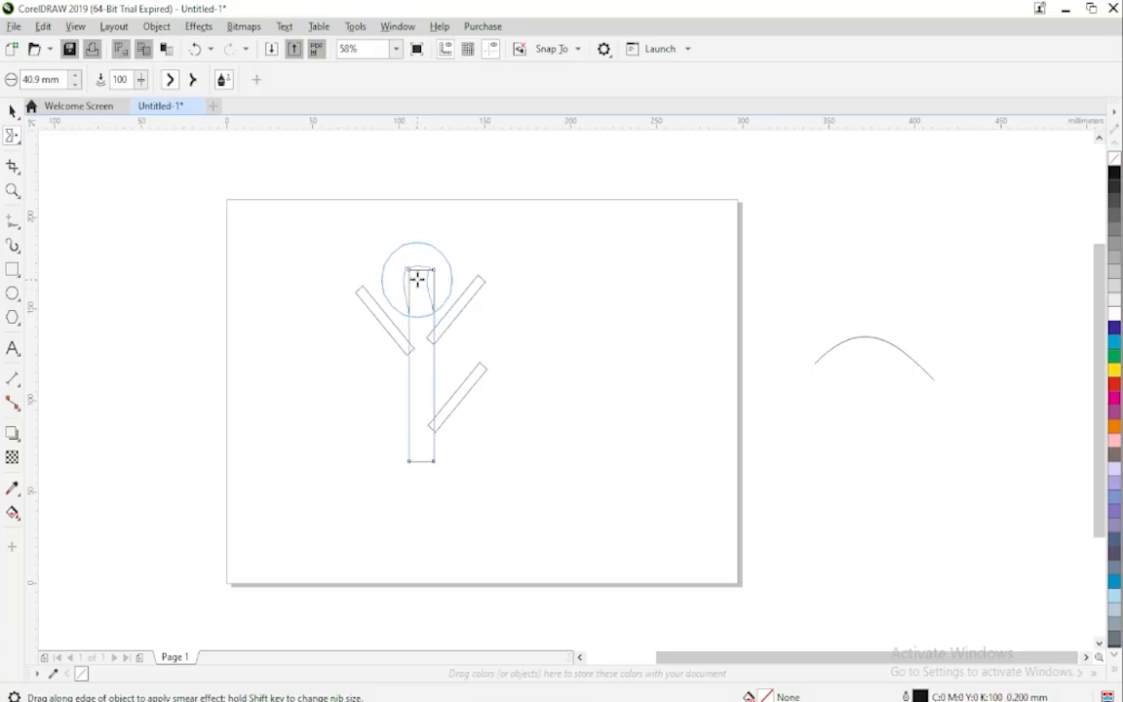
pyautogui.moveTo(417, 280)
pyautogui.mouseDown()
pyautogui.moveTo(410, 234)
pyautogui.moveTo(479, 199)
pyautogui.moveTo(363, 139)
pyautogui.mouseUp()
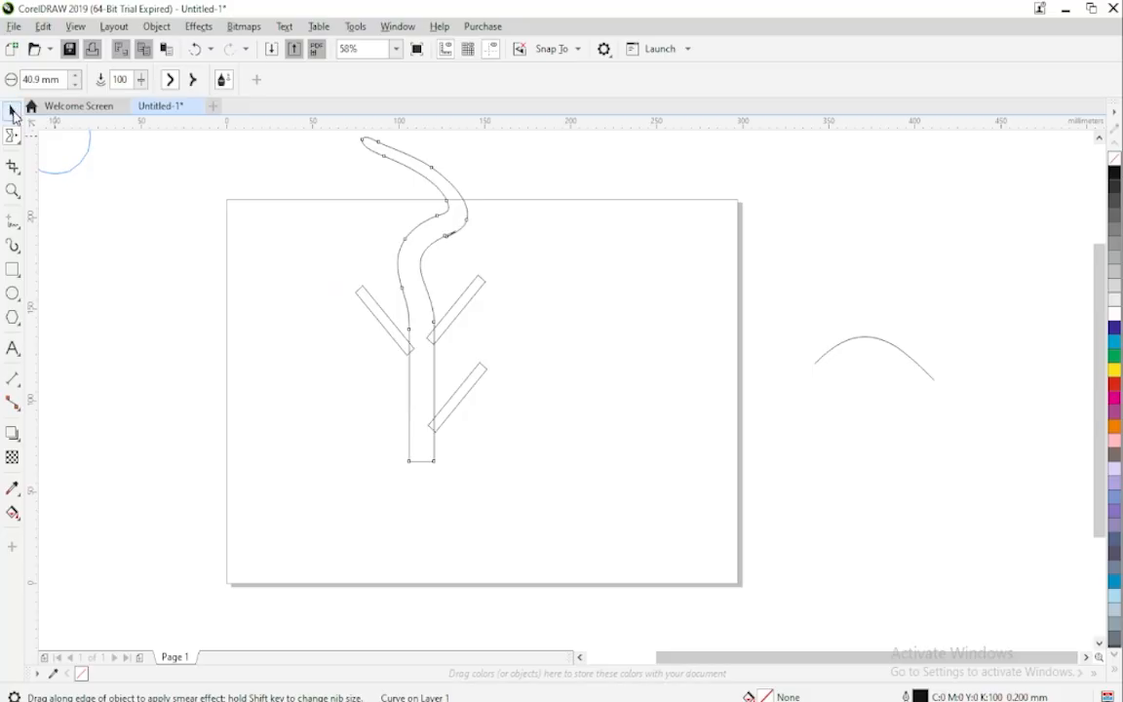
# Smear the left branch outward and up into a curved limb with a short side spike.
pyautogui.click(12, 113)
pyautogui.click(390, 326)
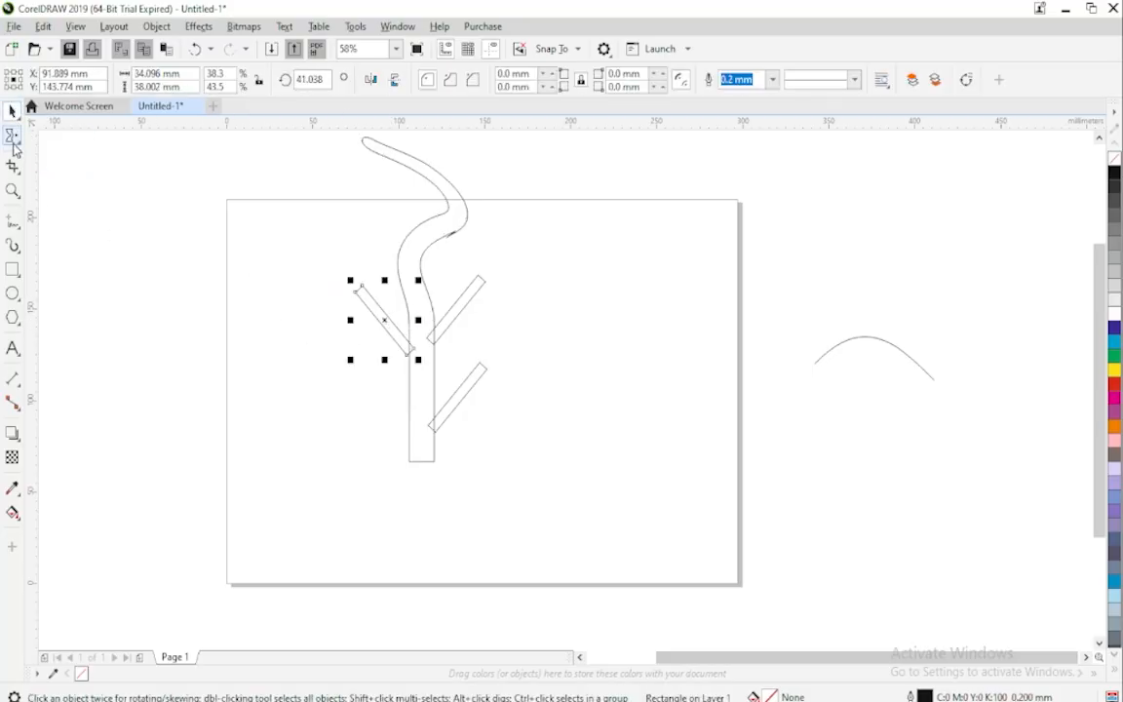
pyautogui.click(12, 136)
pyautogui.moveTo(381, 316)
pyautogui.mouseDown()
pyautogui.moveTo(314, 306)
pyautogui.moveTo(267, 249)
pyautogui.moveTo(320, 183)
pyautogui.mouseUp()
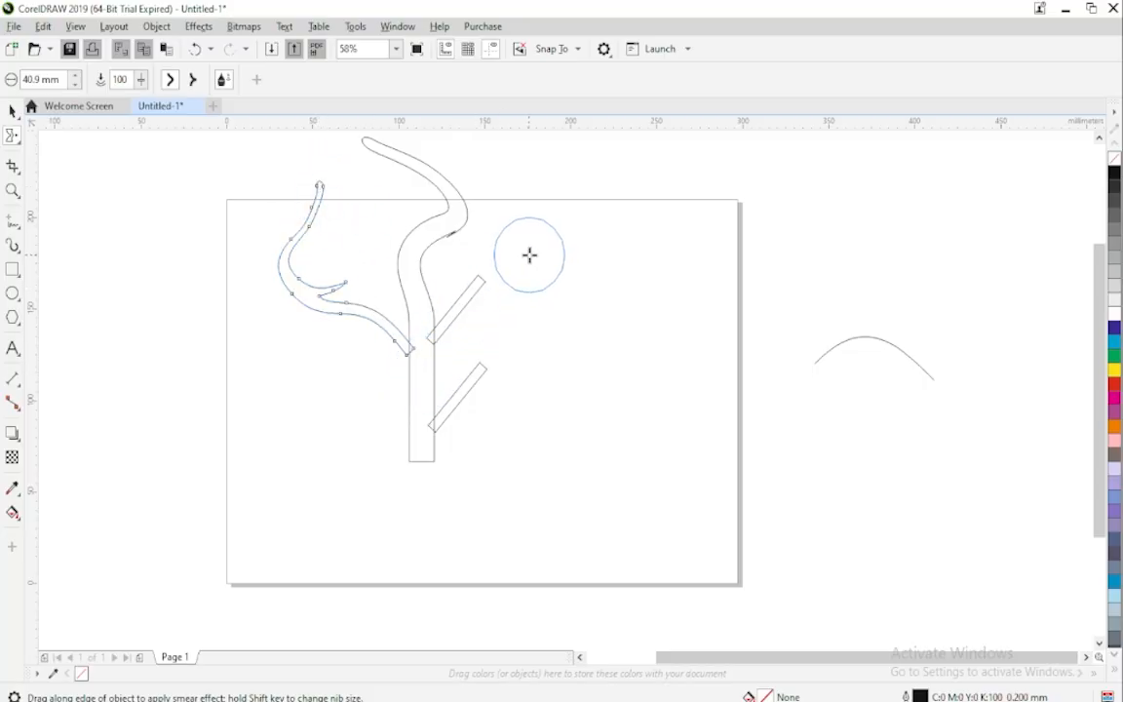
# Smear the upper right branch into a long arching limb that ends in a loop near the page's right edge.
pyautogui.click(14, 111)
pyautogui.click(468, 304)
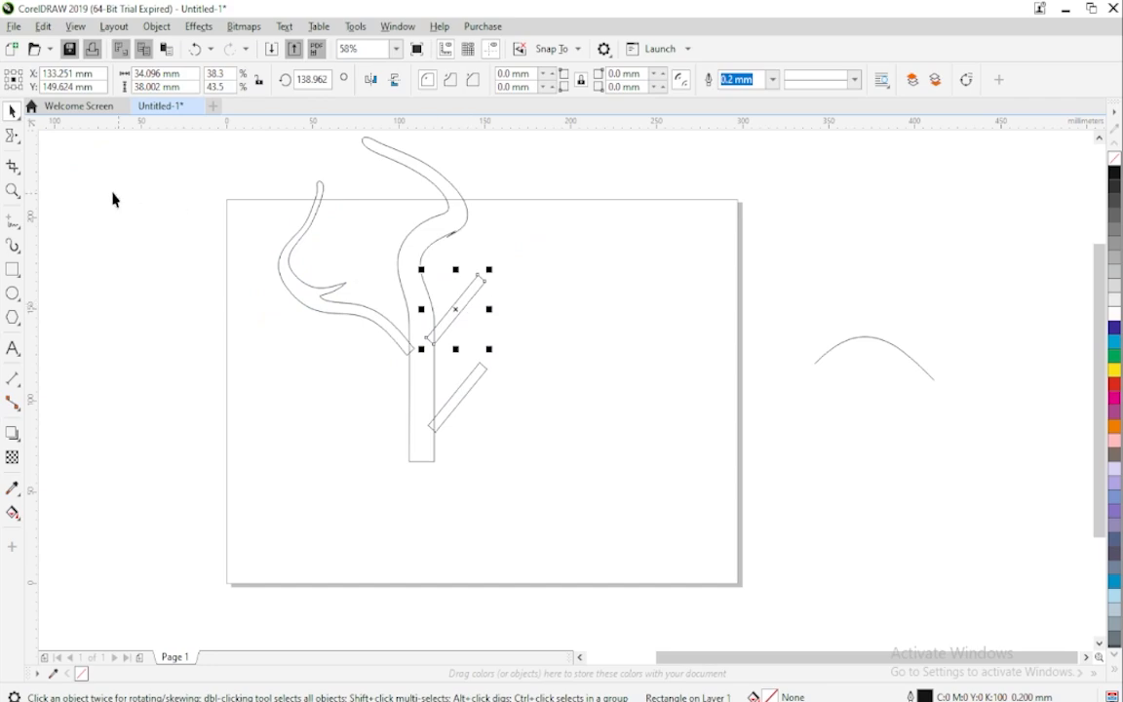
pyautogui.click(12, 138)
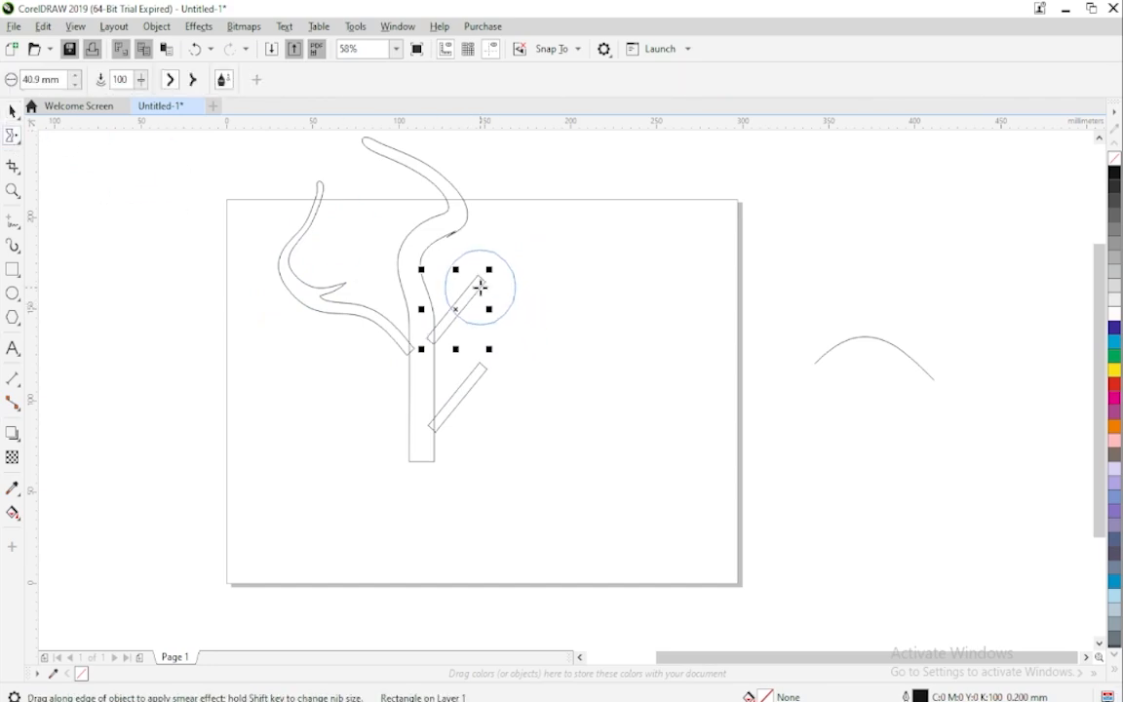
pyautogui.moveTo(479, 284)
pyautogui.mouseDown()
pyautogui.moveTo(521, 242)
pyautogui.moveTo(625, 224)
pyautogui.moveTo(658, 328)
pyautogui.moveTo(758, 325)
pyautogui.moveTo(747, 263)
pyautogui.moveTo(684, 230)
pyautogui.moveTo(592, 279)
pyautogui.moveTo(585, 265)
pyautogui.moveTo(669, 205)
pyautogui.mouseUp()
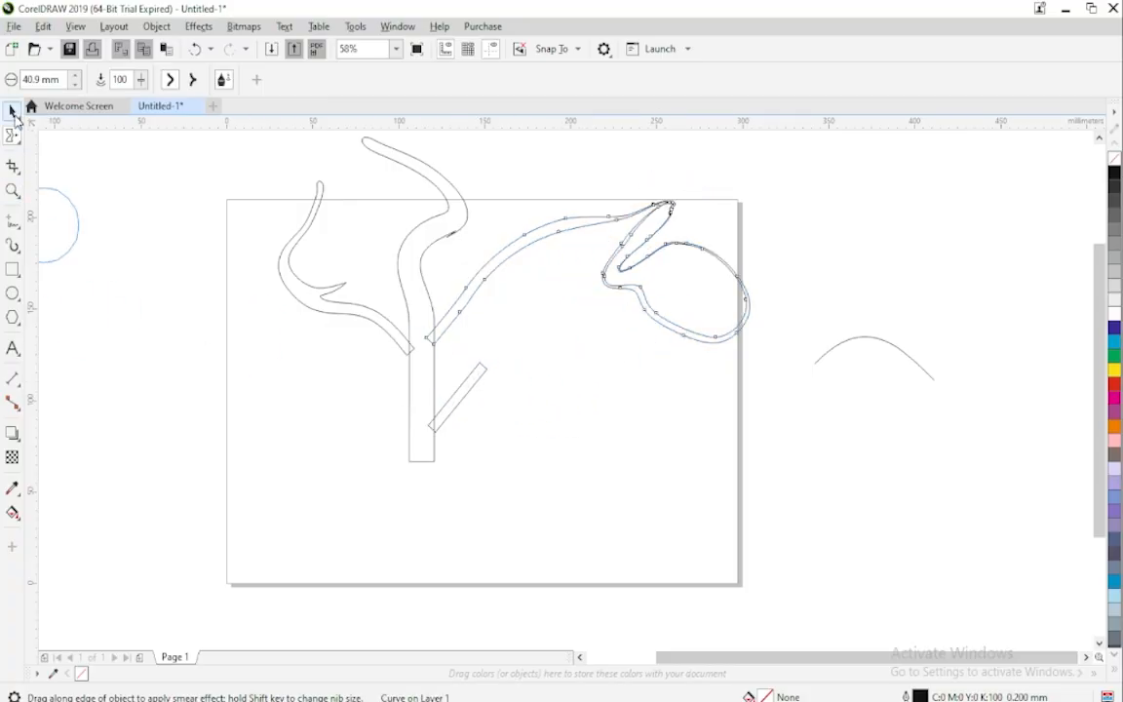
# Smear the lower right branch into a fork with one tip pointing up and a shorter one pointing down.
pyautogui.click(12, 110)
pyautogui.click(481, 380)
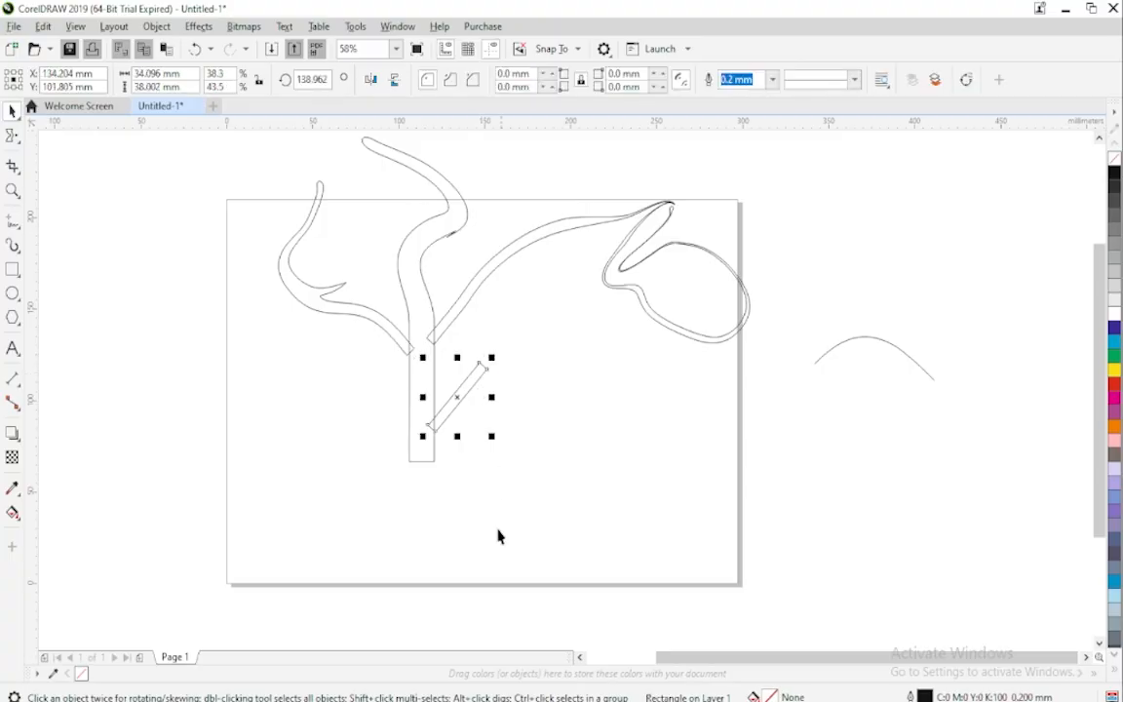
pyautogui.click(12, 136)
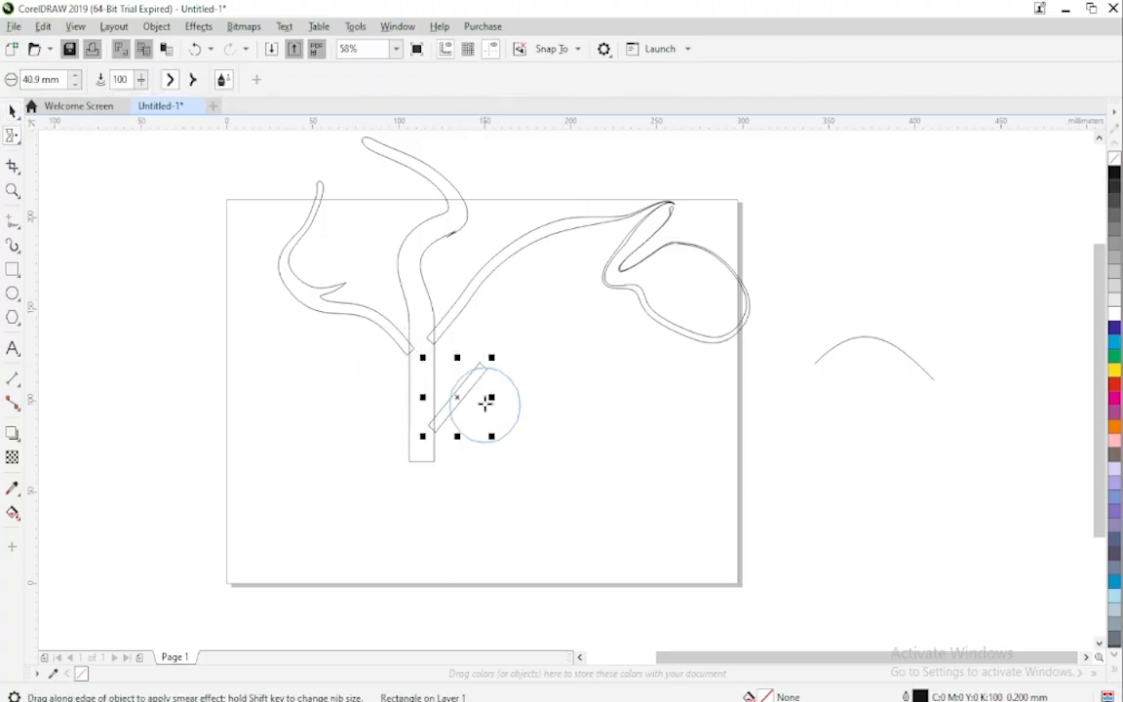
pyautogui.moveTo(465, 393)
pyautogui.mouseDown()
pyautogui.moveTo(527, 396)
pyautogui.moveTo(539, 428)
pyautogui.moveTo(531, 401)
pyautogui.moveTo(483, 368)
pyautogui.moveTo(509, 301)
pyautogui.mouseUp()
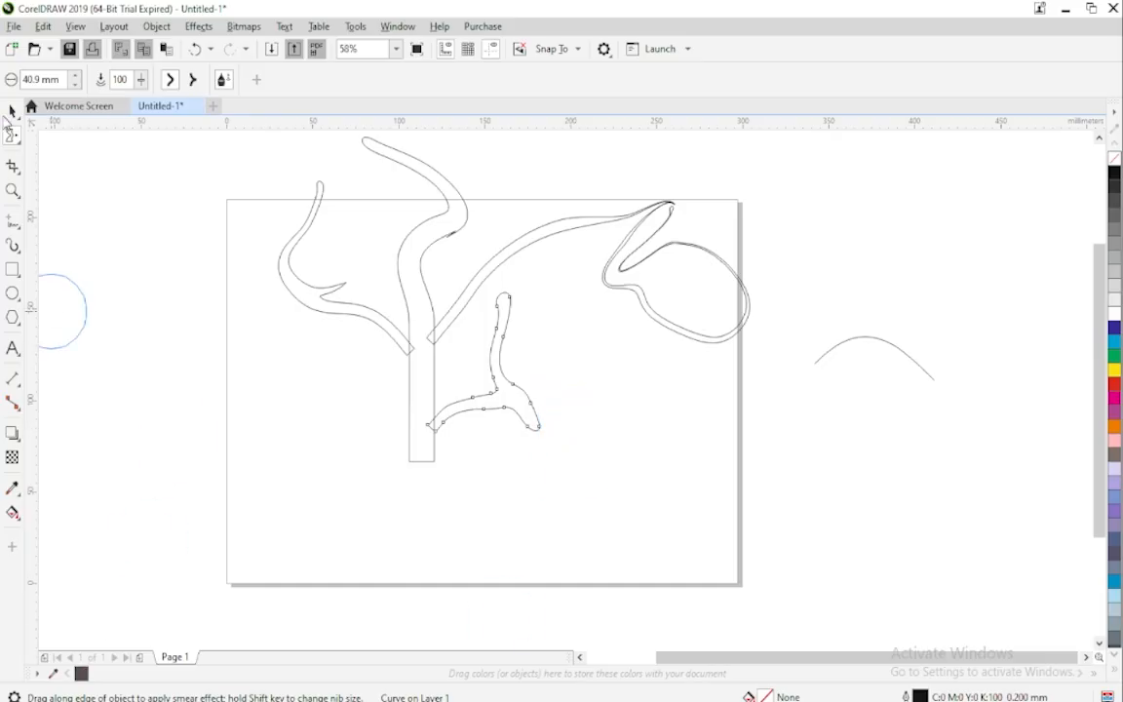
# Weld the smeared trunk and its three branches into one shape and fill it with orange.
pyautogui.click(11, 110)
pyautogui.scroll(-2, 344, 393)
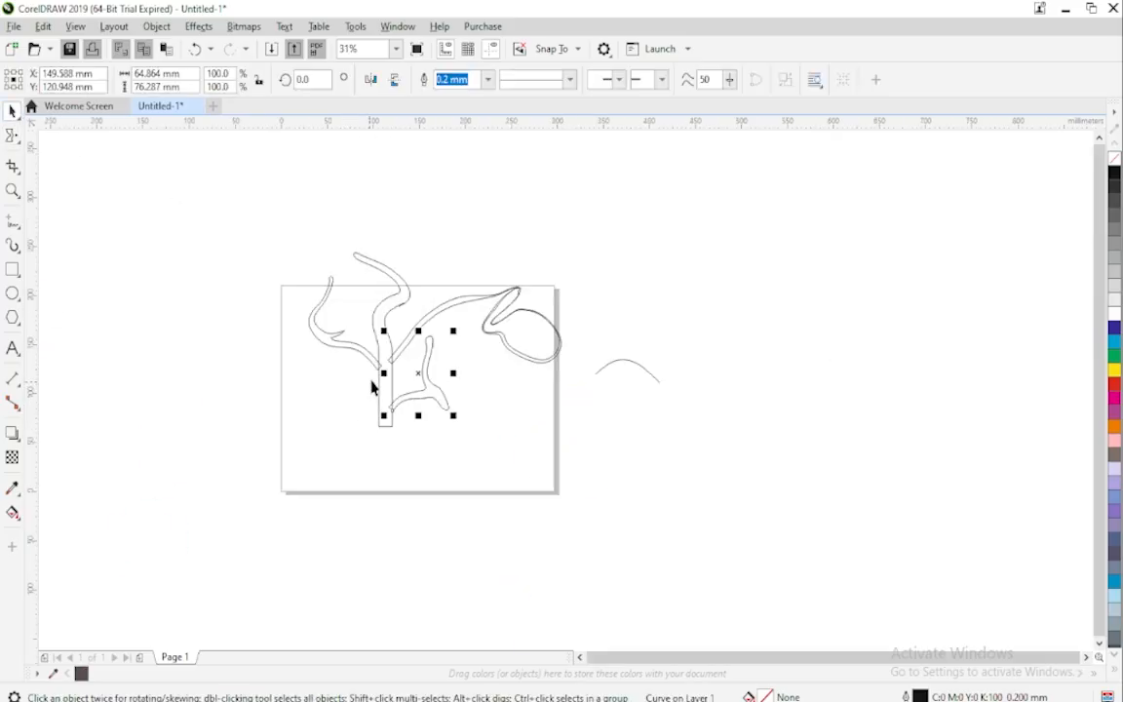
pyautogui.moveTo(273, 223); pyautogui.dragTo(519, 476)
pyautogui.moveTo(555, 529); pyautogui.dragTo(561, 533)
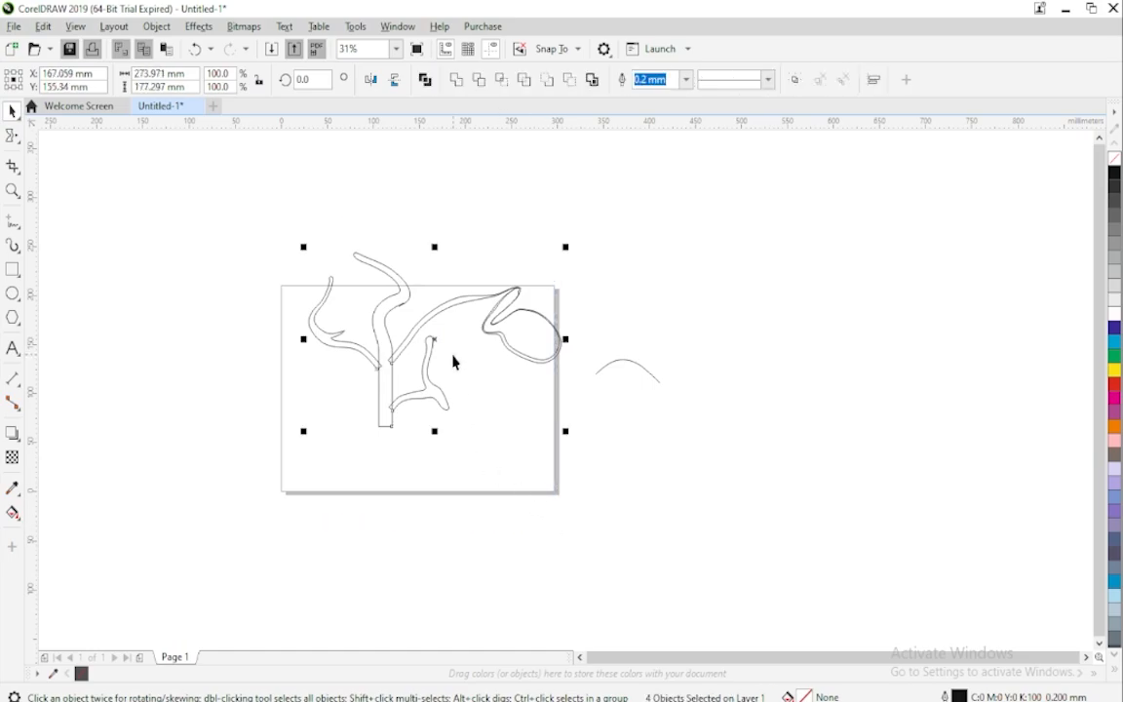
pyautogui.click(457, 82)
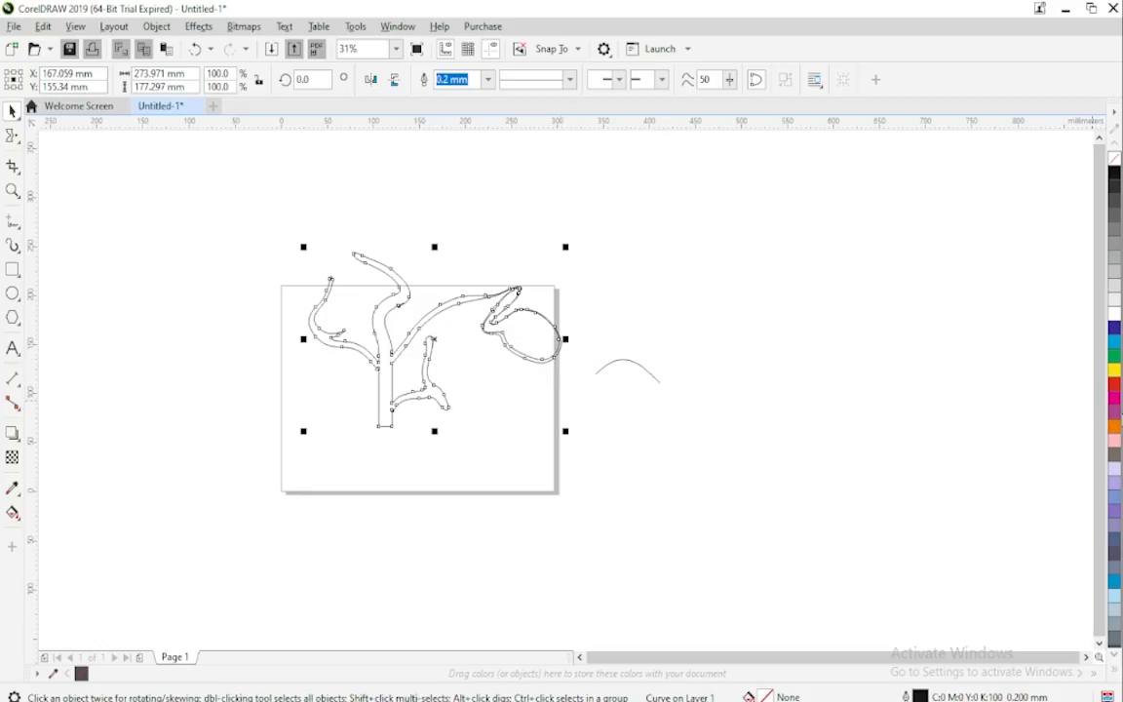
pyautogui.click(1114, 428)
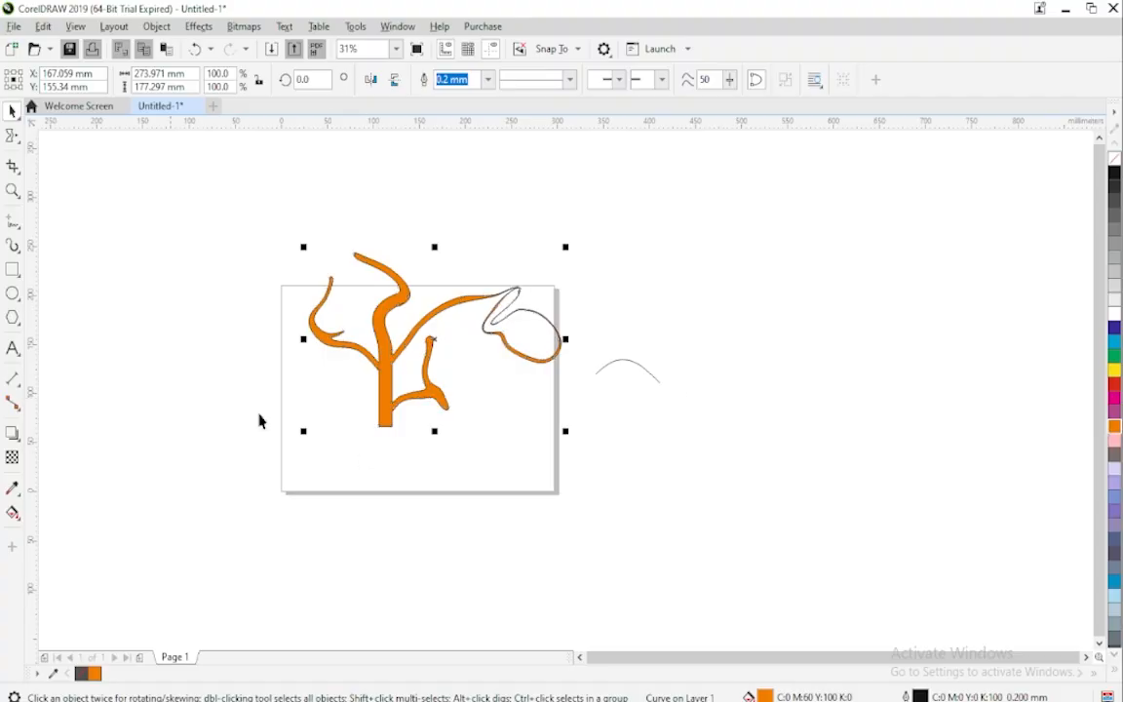
# Draw an upright rectangle about 85 mm by 155 mm right of the page and smear its lower edge into three roots.
pyautogui.click(13, 270)
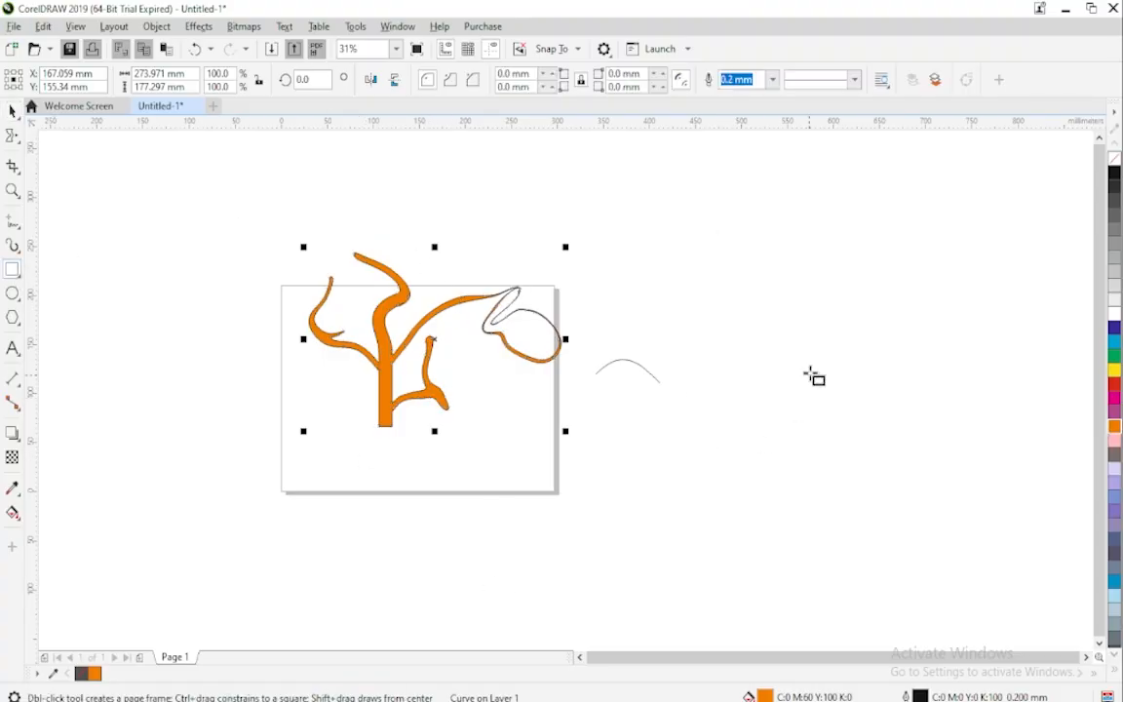
pyautogui.moveTo(786, 276); pyautogui.dragTo(863, 427)
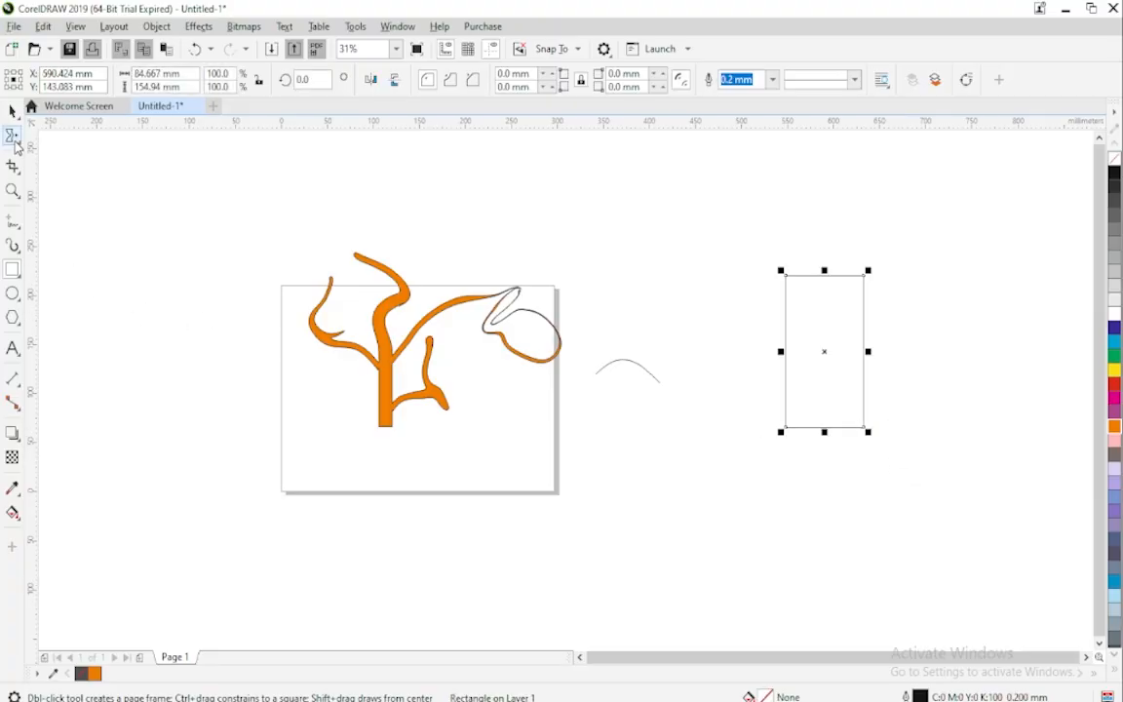
pyautogui.click(16, 144)
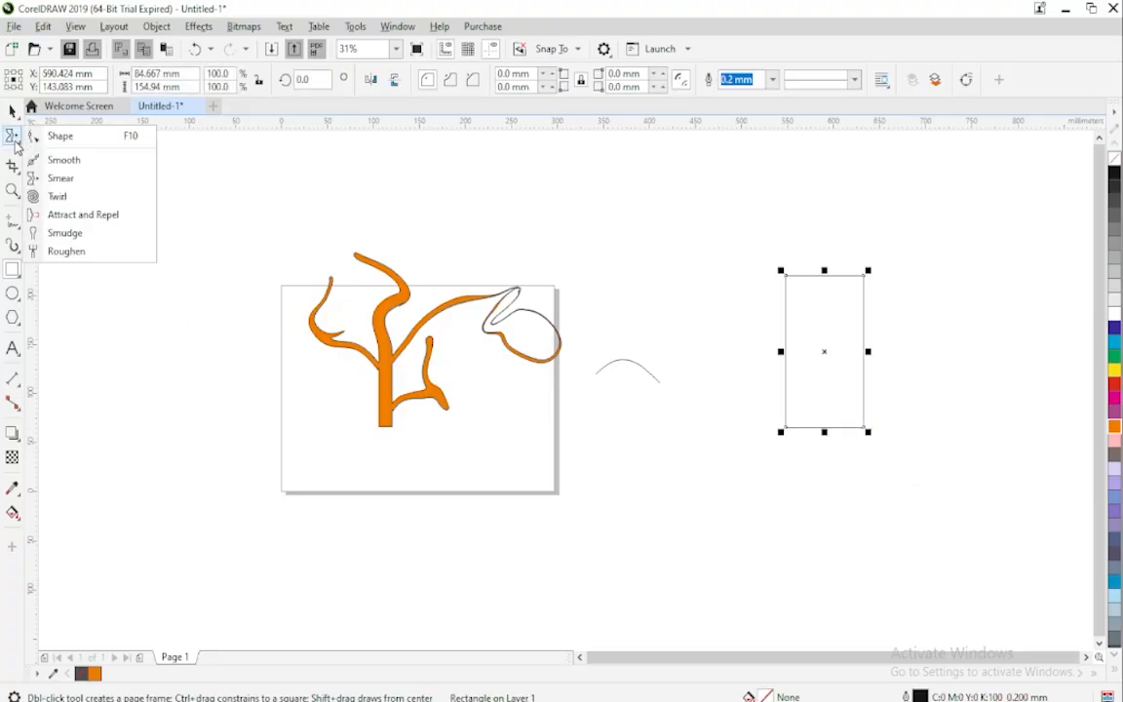
pyautogui.click(61, 179)
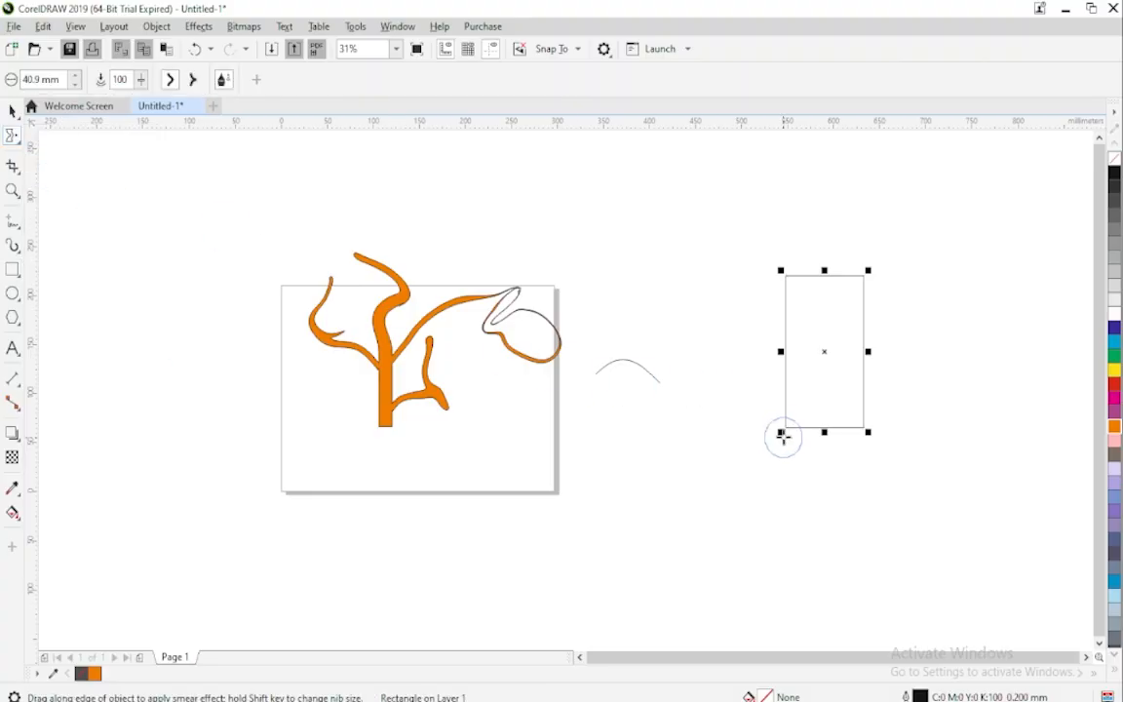
pyautogui.moveTo(789, 426)
pyautogui.mouseDown()
pyautogui.moveTo(739, 449)
pyautogui.moveTo(705, 442)
pyautogui.mouseUp()
pyautogui.moveTo(826, 429)
pyautogui.mouseDown()
pyautogui.moveTo(758, 461)
pyautogui.moveTo(833, 488)
pyautogui.mouseUp()
pyautogui.moveTo(848, 418)
pyautogui.mouseDown()
pyautogui.moveTo(882, 457)
pyautogui.moveTo(915, 441)
pyautogui.moveTo(908, 430)
pyautogui.mouseUp()
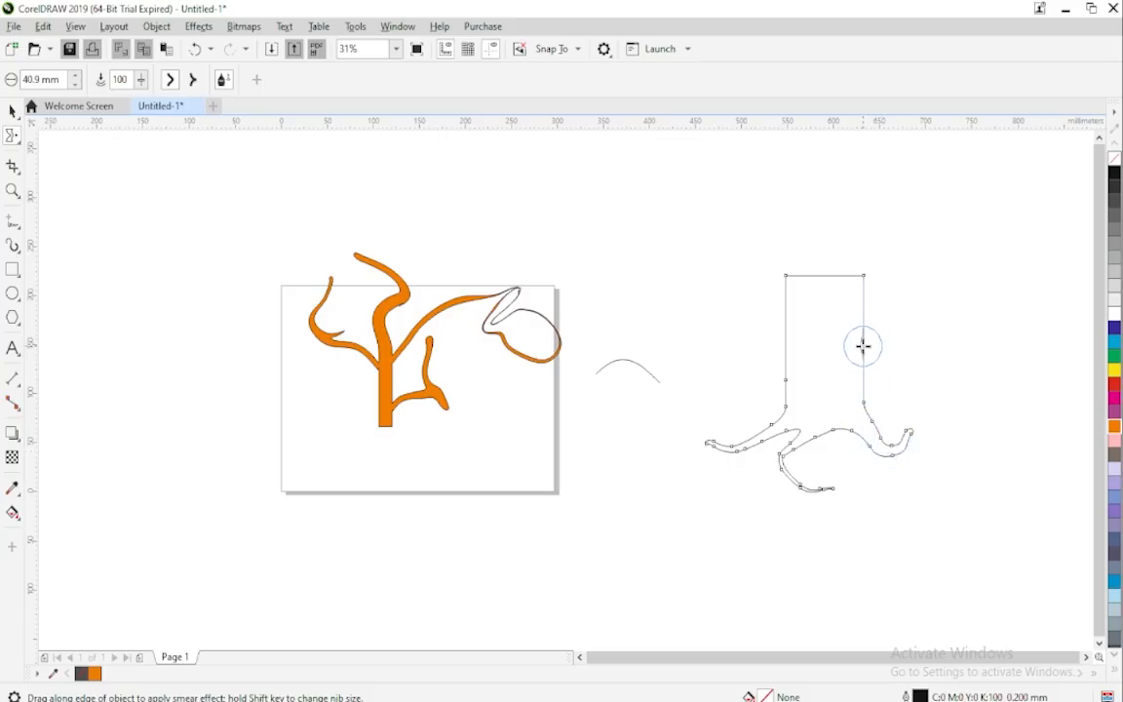
# Smear a shallow dent into each side of the rooted trunk and fill it with a dark reddish orange (C5 M79 Y100 K23).
pyautogui.moveTo(859, 351); pyautogui.dragTo(856, 349)
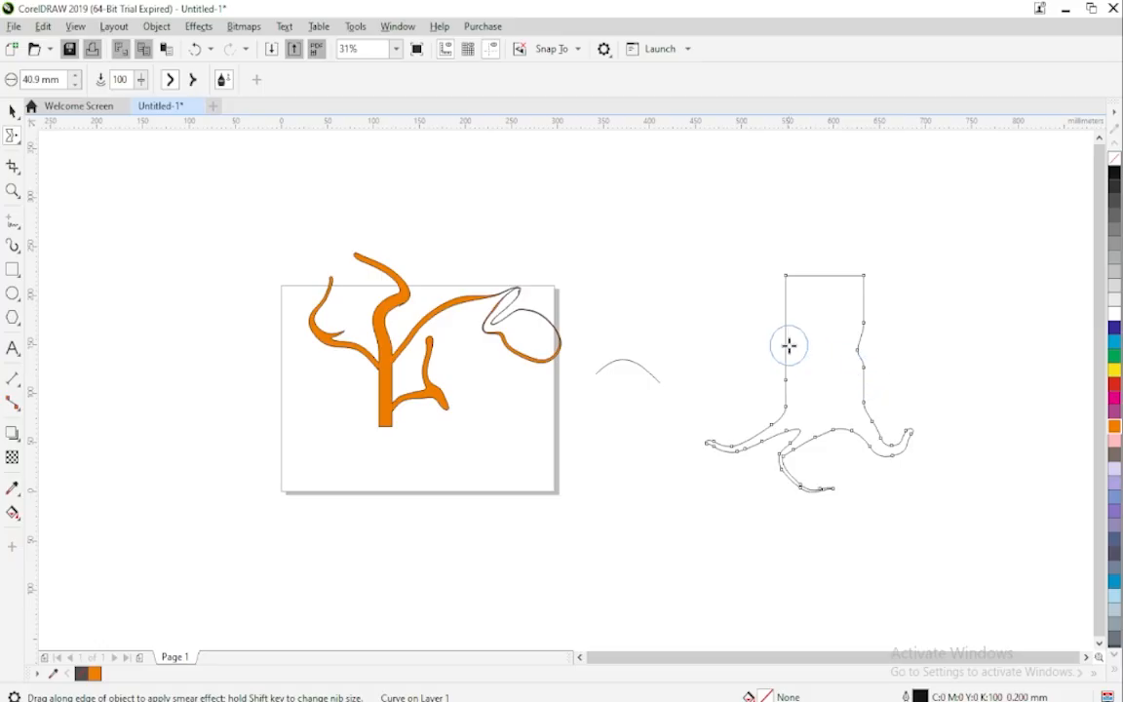
pyautogui.moveTo(788, 329); pyautogui.dragTo(807, 355)
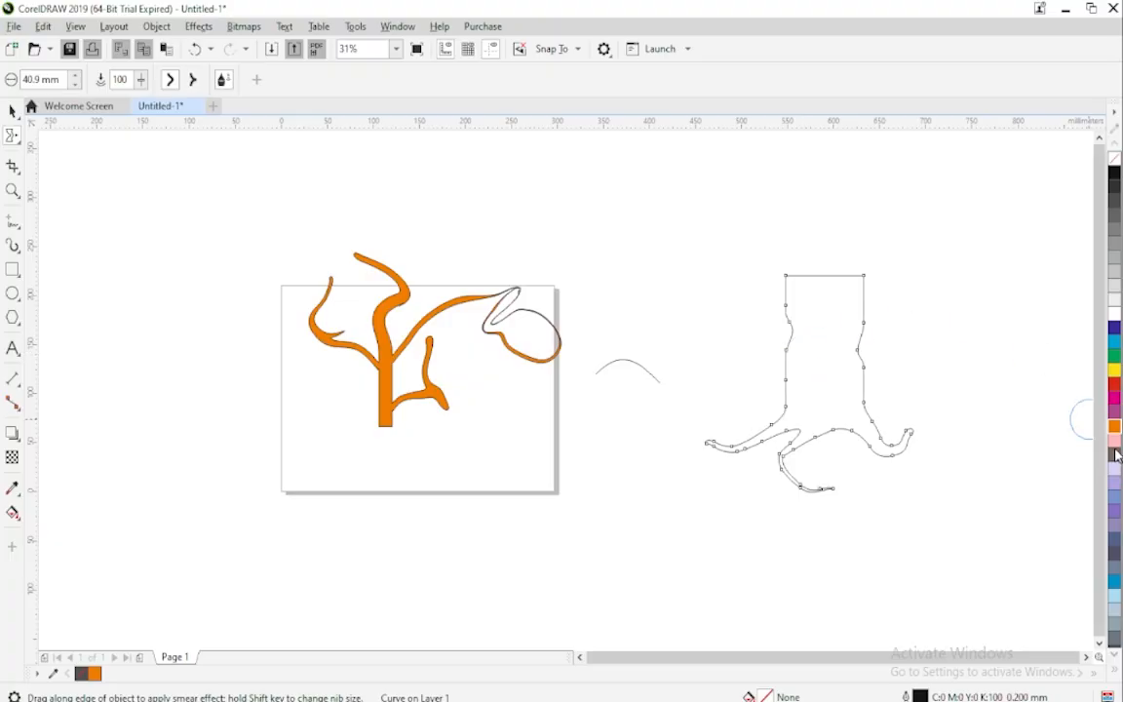
pyautogui.click(1117, 390)
pyautogui.click(1112, 436)
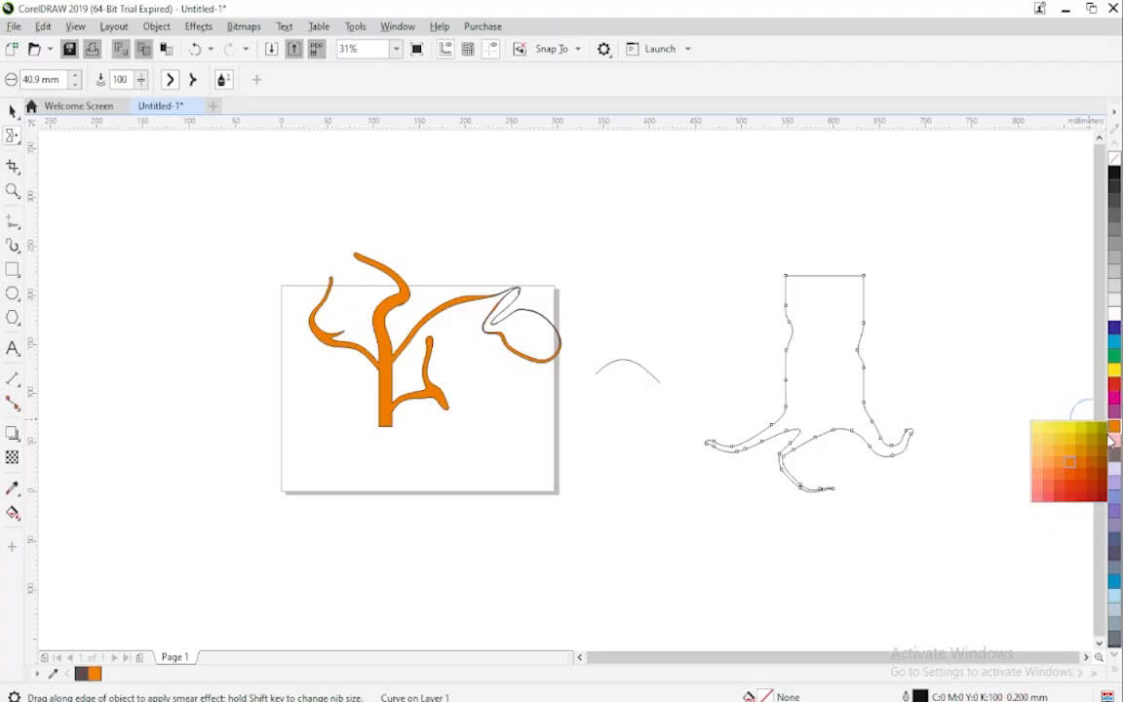
pyautogui.click(1092, 478)
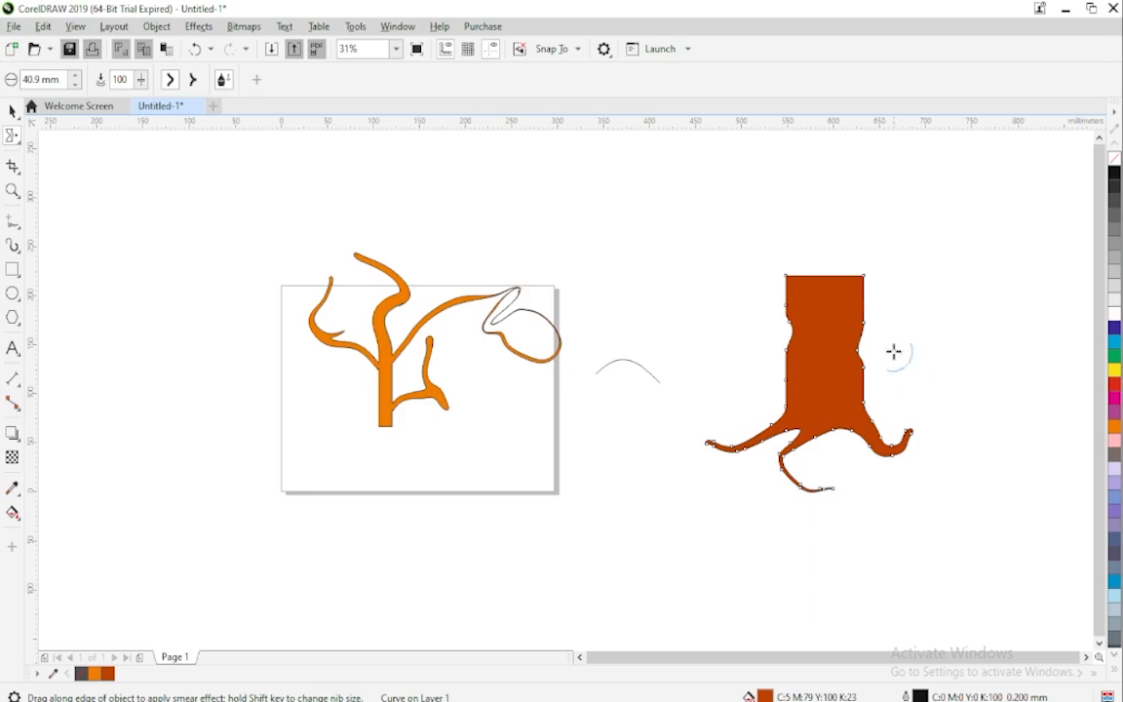
# Delete the orange tree, the rooted trunk and the small arc so the drawing area is empty.
pyautogui.click(12, 113)
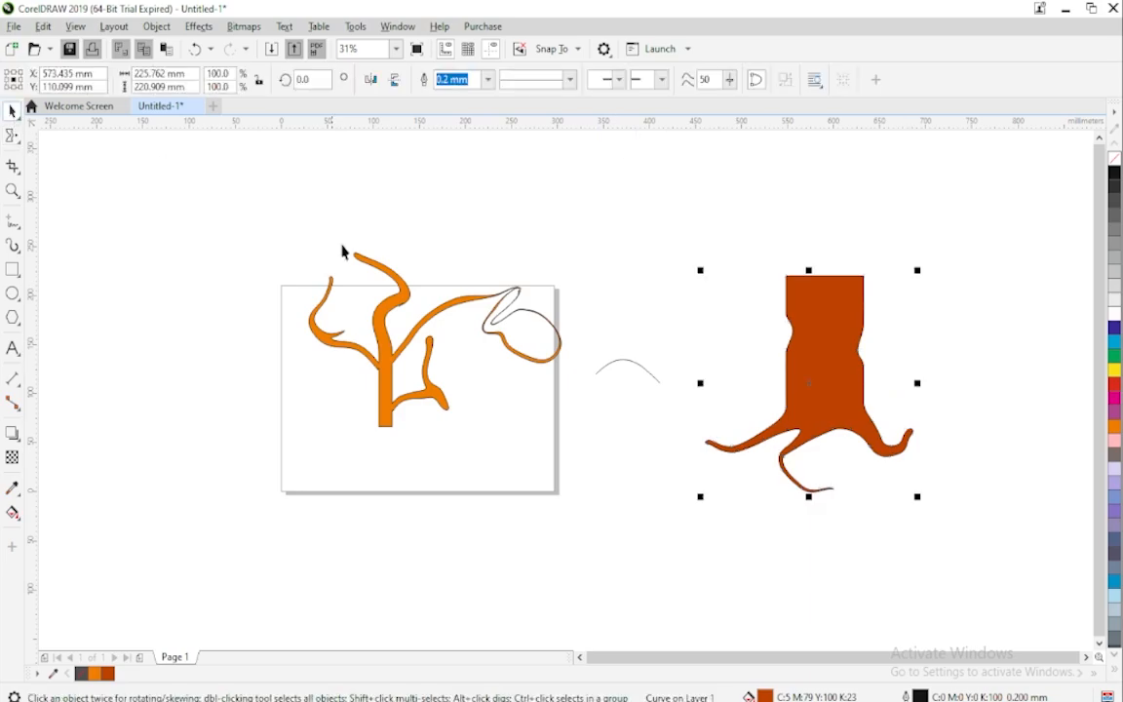
pyautogui.click(389, 395)
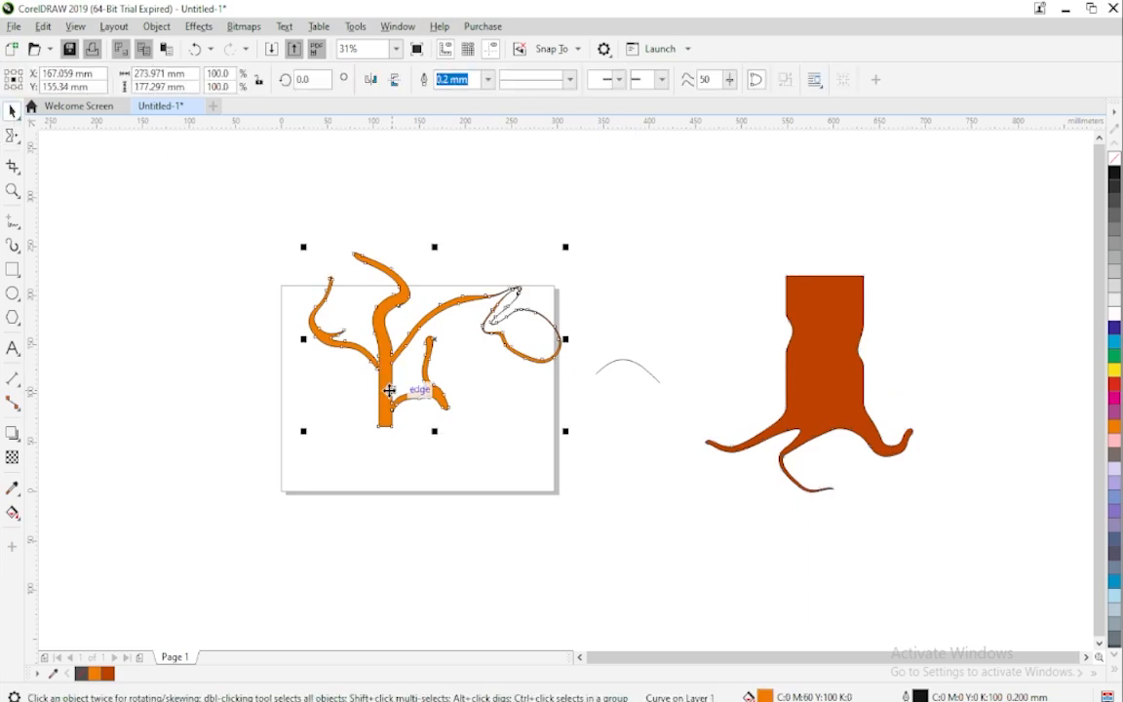
pyautogui.press('Delete')
pyautogui.click(835, 303)
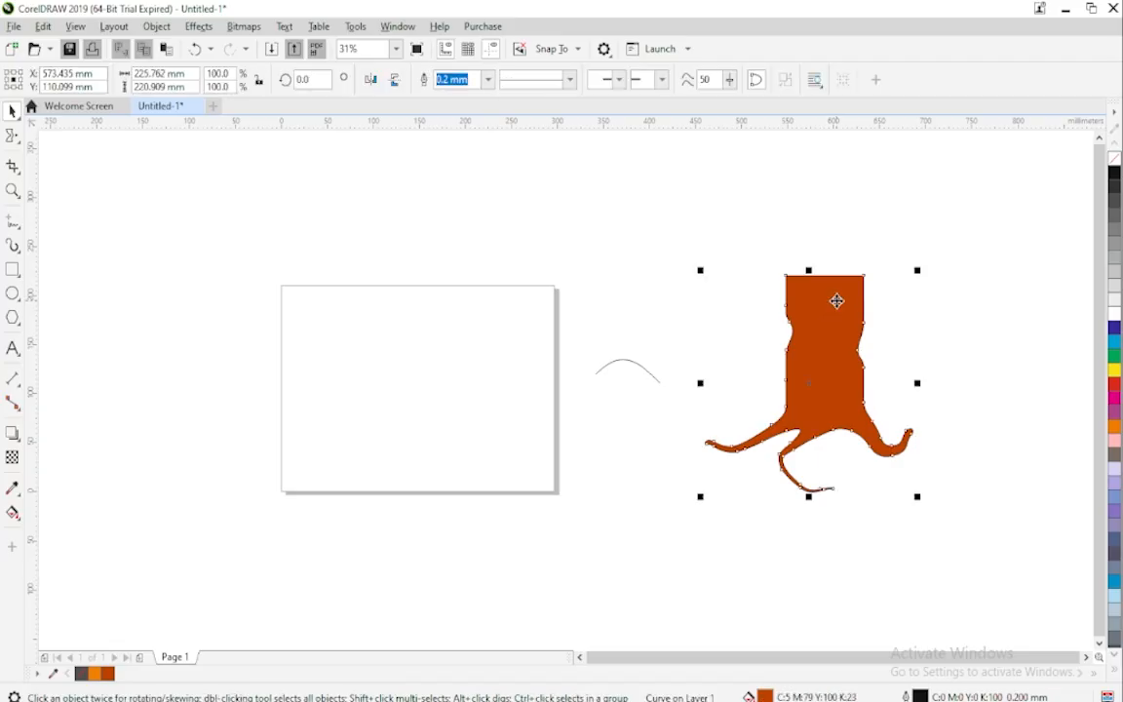
pyautogui.press('Delete')
pyautogui.click(636, 367)
pyautogui.press('Delete')
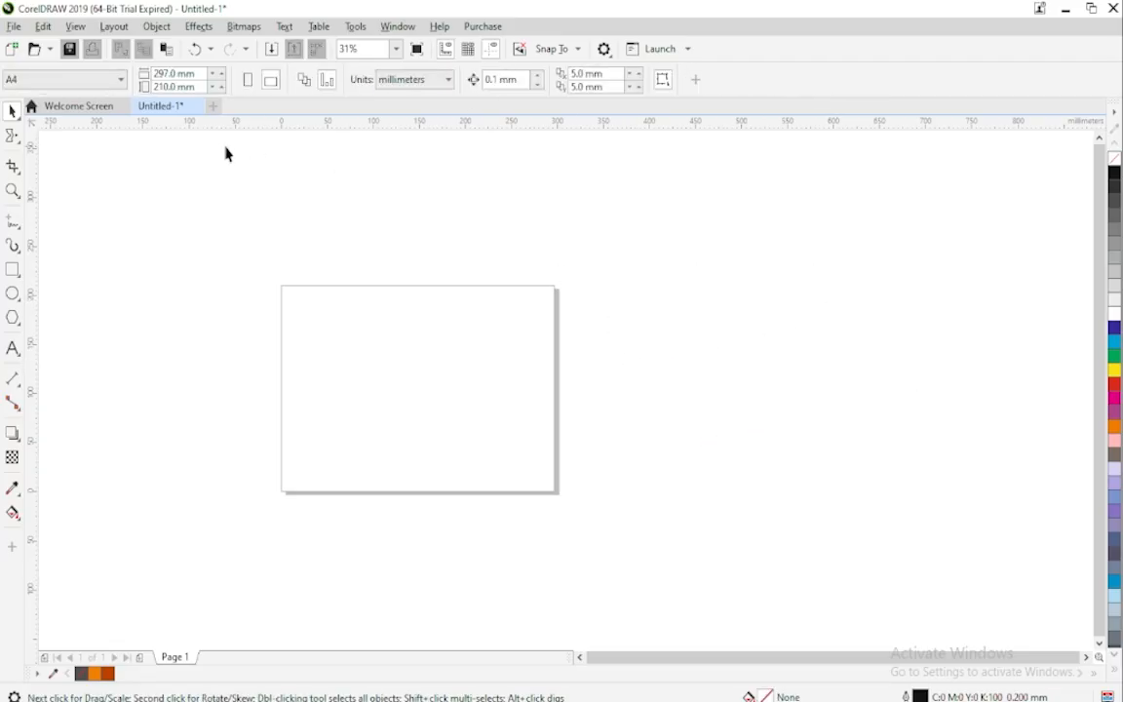
# Draw a rectangle about 171 mm by 123 mm on the page and set the Smear tool to pointy smear.
pyautogui.click(13, 272)
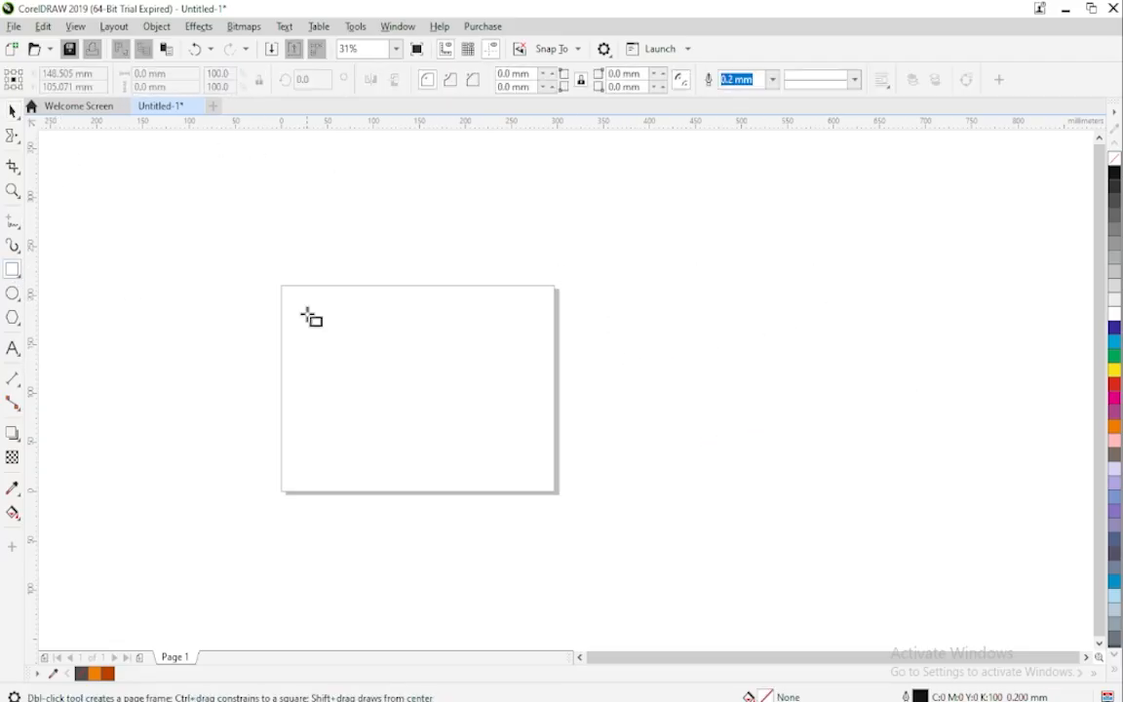
pyautogui.moveTo(340, 315); pyautogui.dragTo(502, 443)
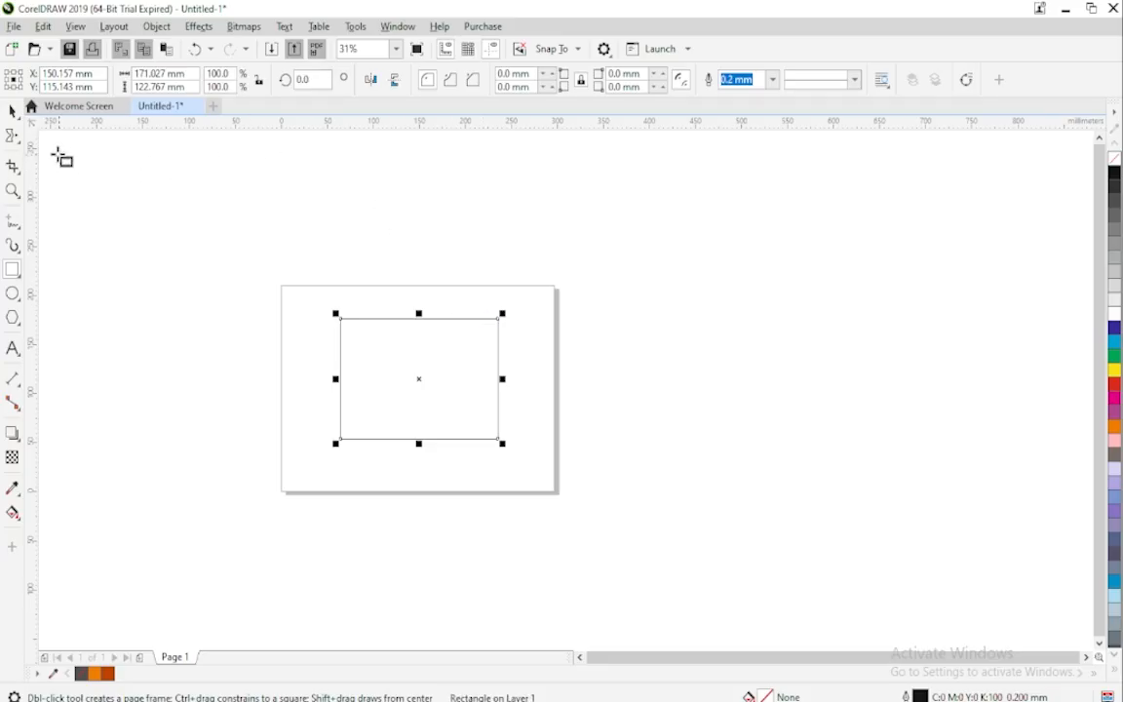
pyautogui.click(14, 142)
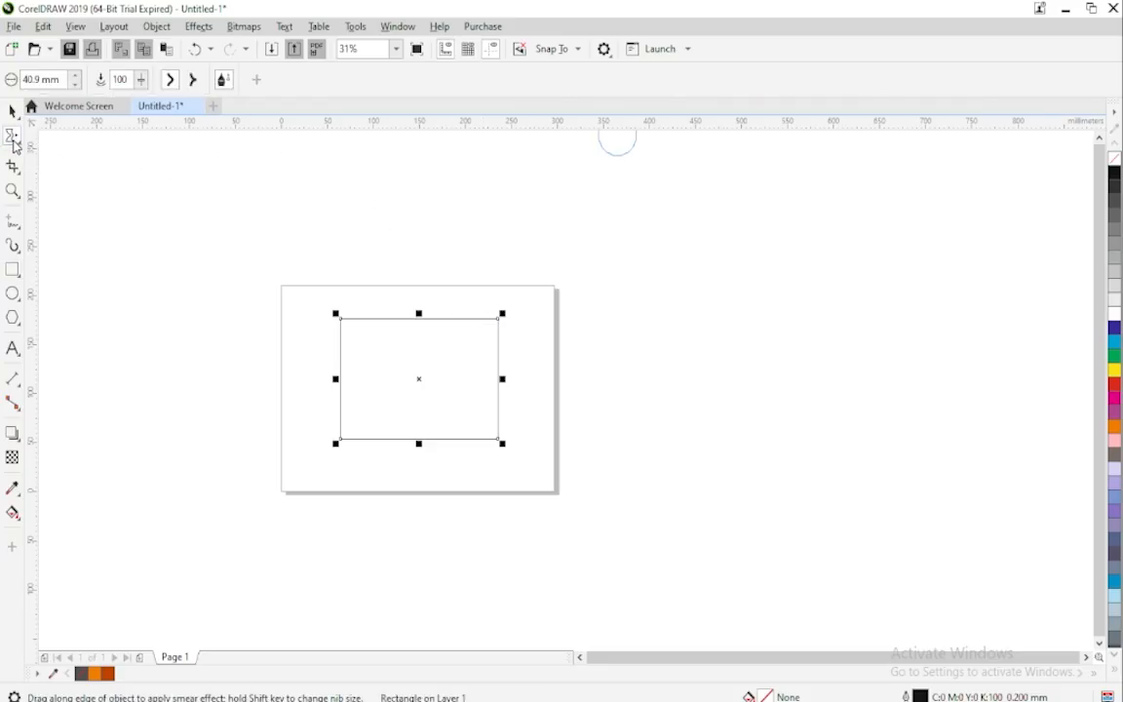
pyautogui.click(193, 81)
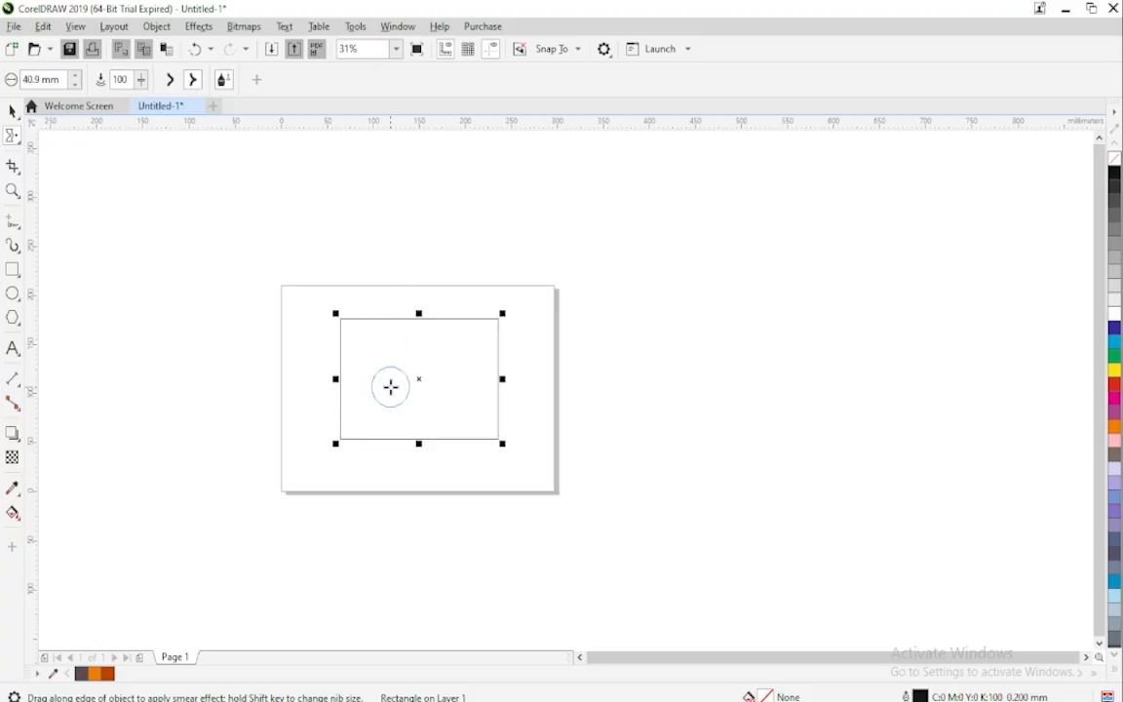
# Smear pointed spikes outward from the rectangle: three on the upper edge, one on the left, two on the right and three on the lower edge.
pyautogui.moveTo(377, 328)
pyautogui.mouseDown()
pyautogui.moveTo(365, 290)
pyautogui.moveTo(348, 279)
pyautogui.mouseUp()
pyautogui.moveTo(359, 367); pyautogui.dragTo(303, 372)
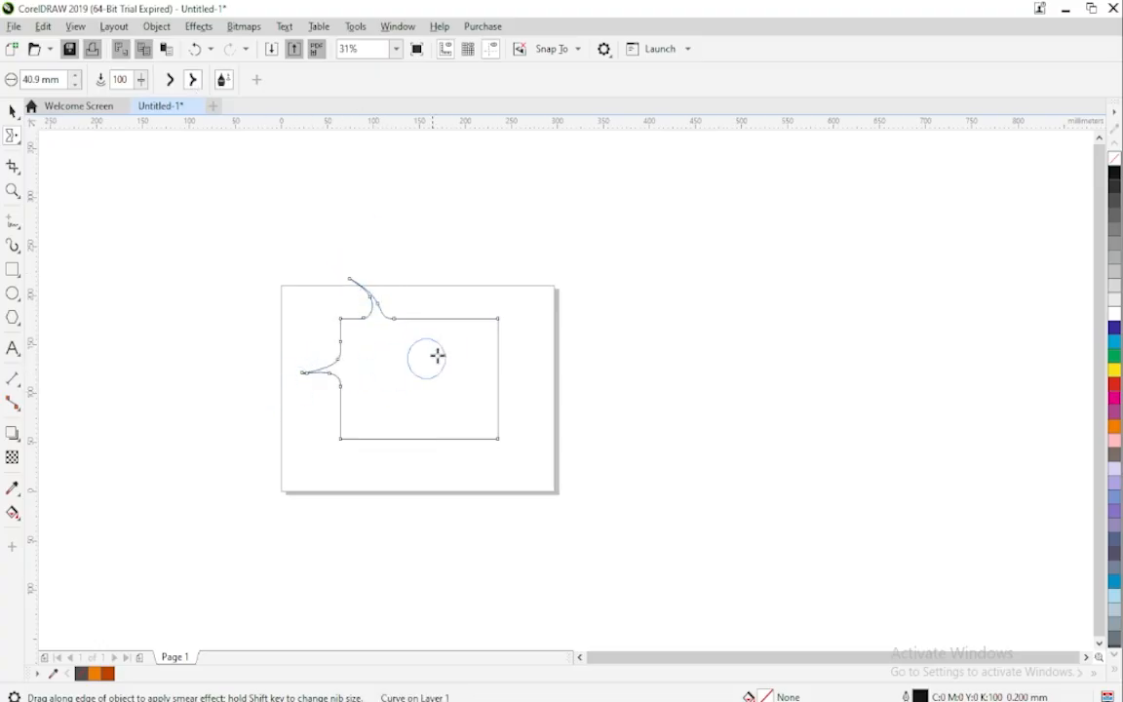
pyautogui.moveTo(437, 329)
pyautogui.mouseDown()
pyautogui.moveTo(438, 262)
pyautogui.moveTo(488, 287)
pyautogui.mouseUp()
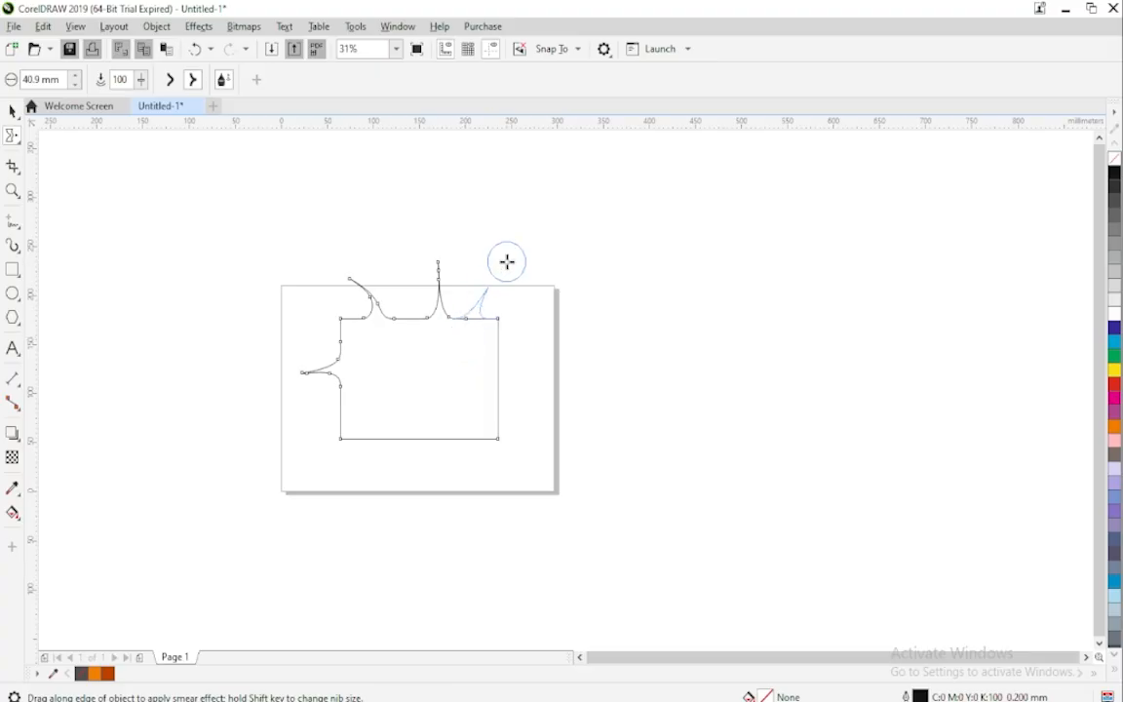
pyautogui.moveTo(480, 362); pyautogui.dragTo(538, 357)
pyautogui.moveTo(487, 396); pyautogui.dragTo(531, 414)
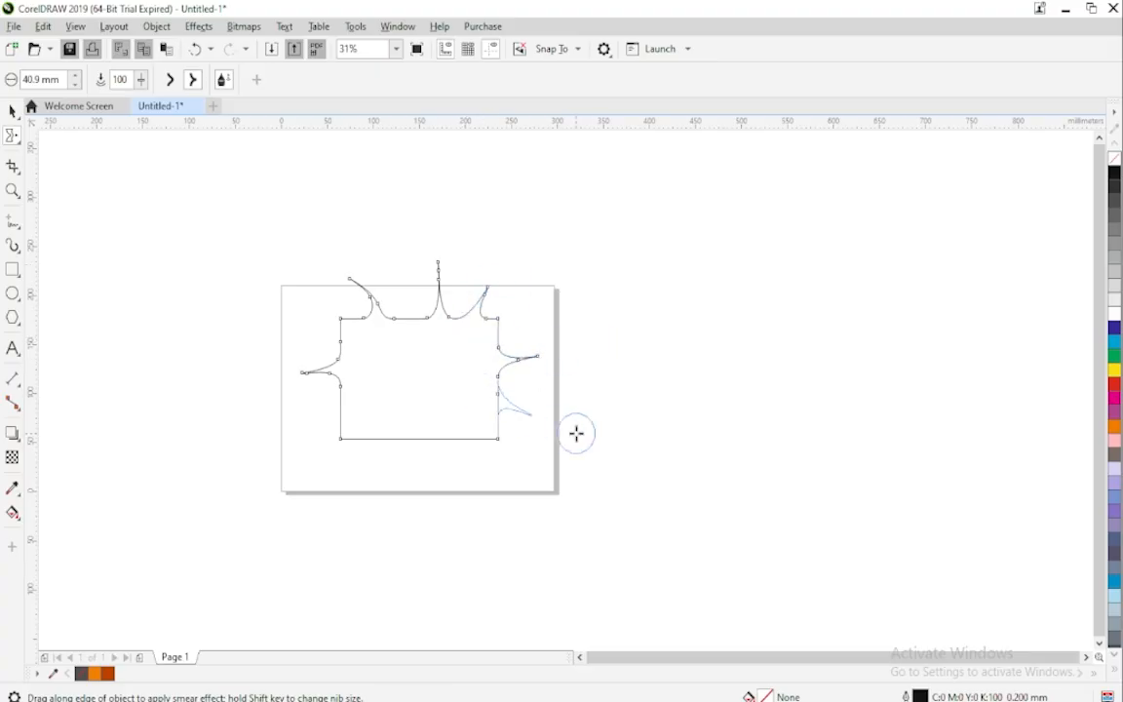
pyautogui.moveTo(454, 424); pyautogui.dragTo(454, 485)
pyautogui.moveTo(409, 425); pyautogui.dragTo(387, 482)
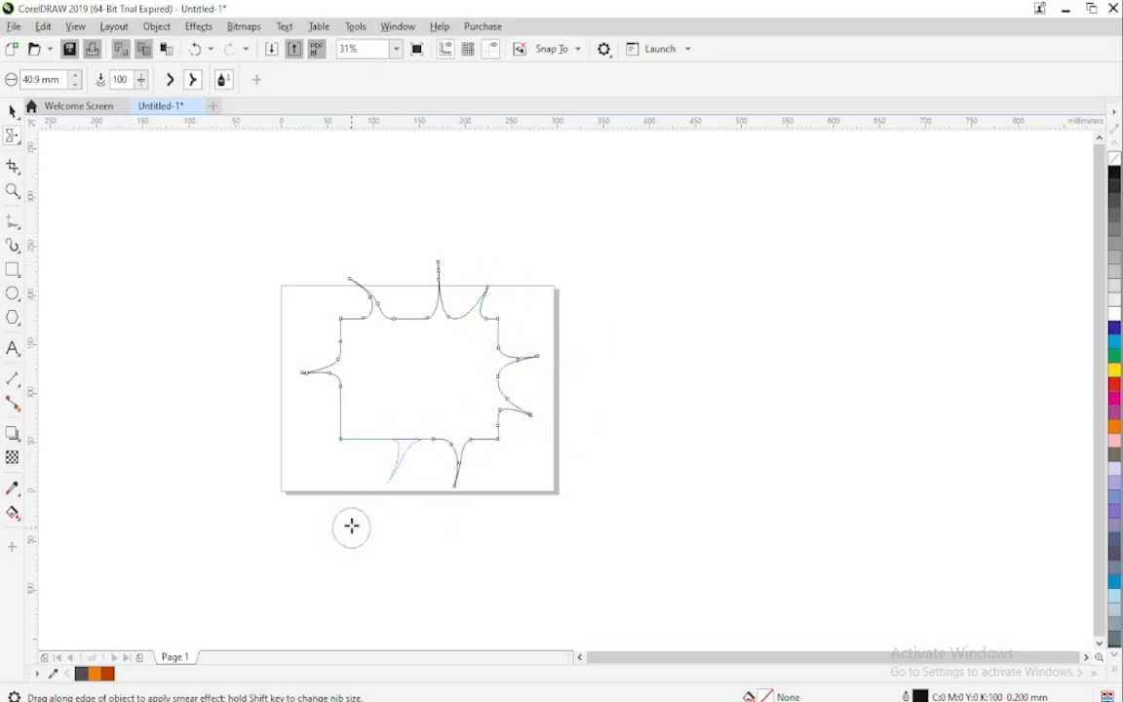
pyautogui.moveTo(373, 426); pyautogui.dragTo(357, 468)
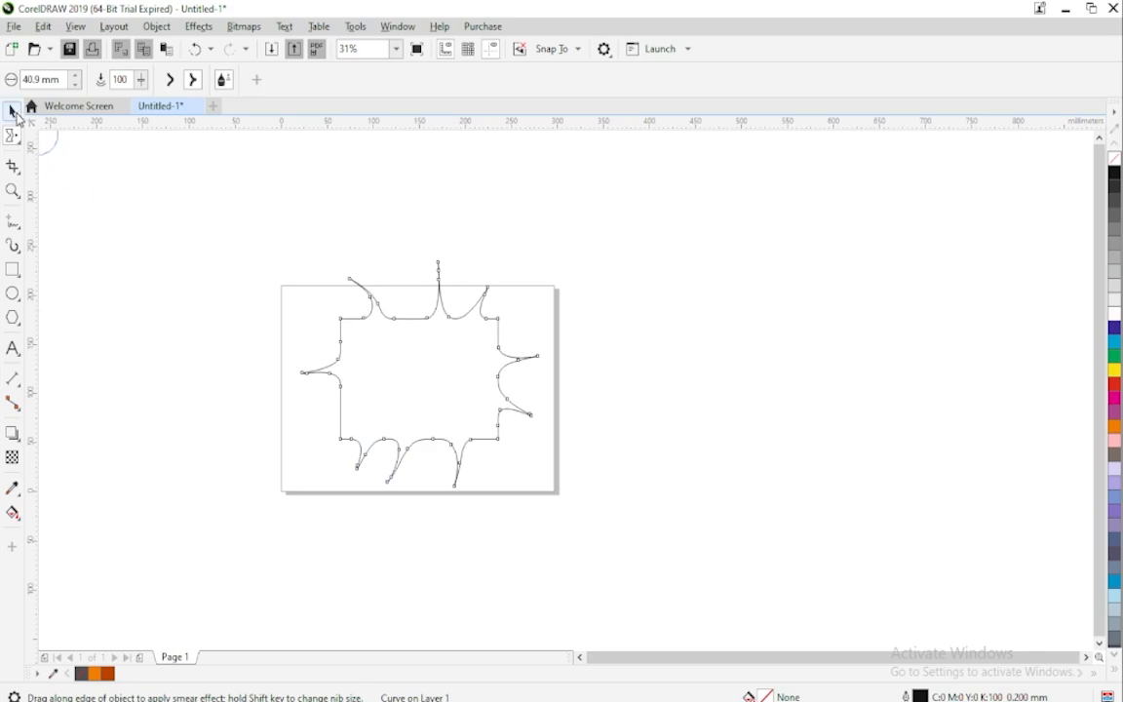
# Delete the spiked rectangle from the page.
pyautogui.click(12, 110)
pyautogui.click(448, 377)
pyautogui.press('Delete')
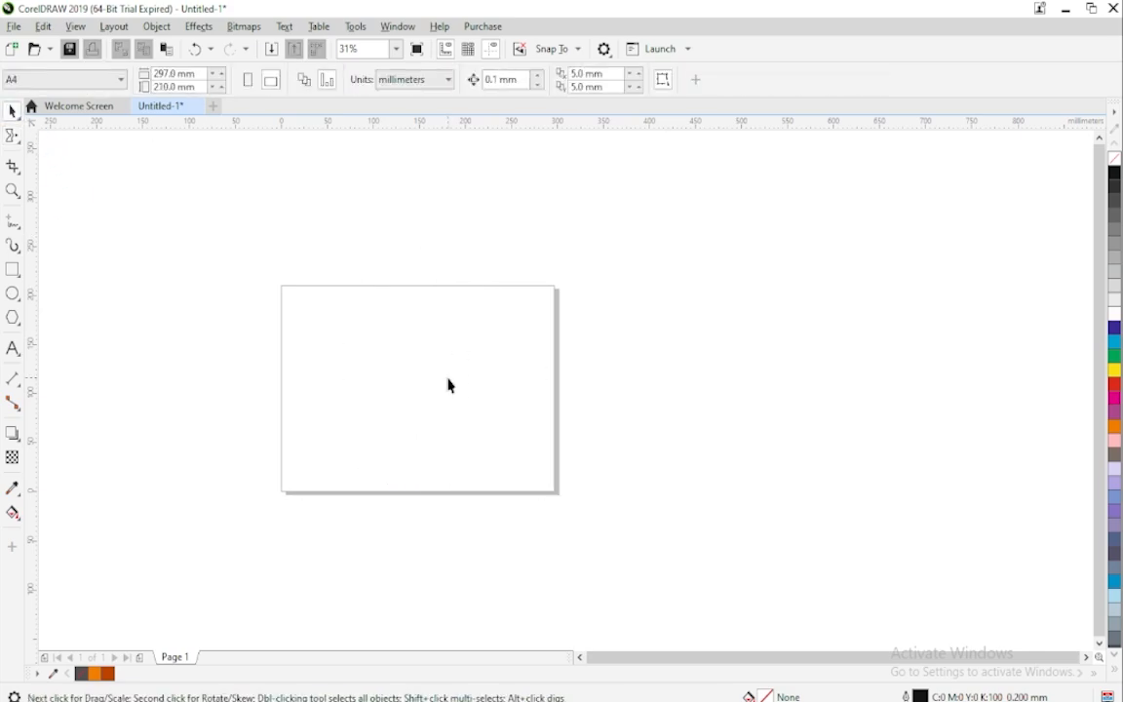
# Draw a nearly horizontal line about 221 mm long across the page with the Pen tool.
pyautogui.click(15, 273)
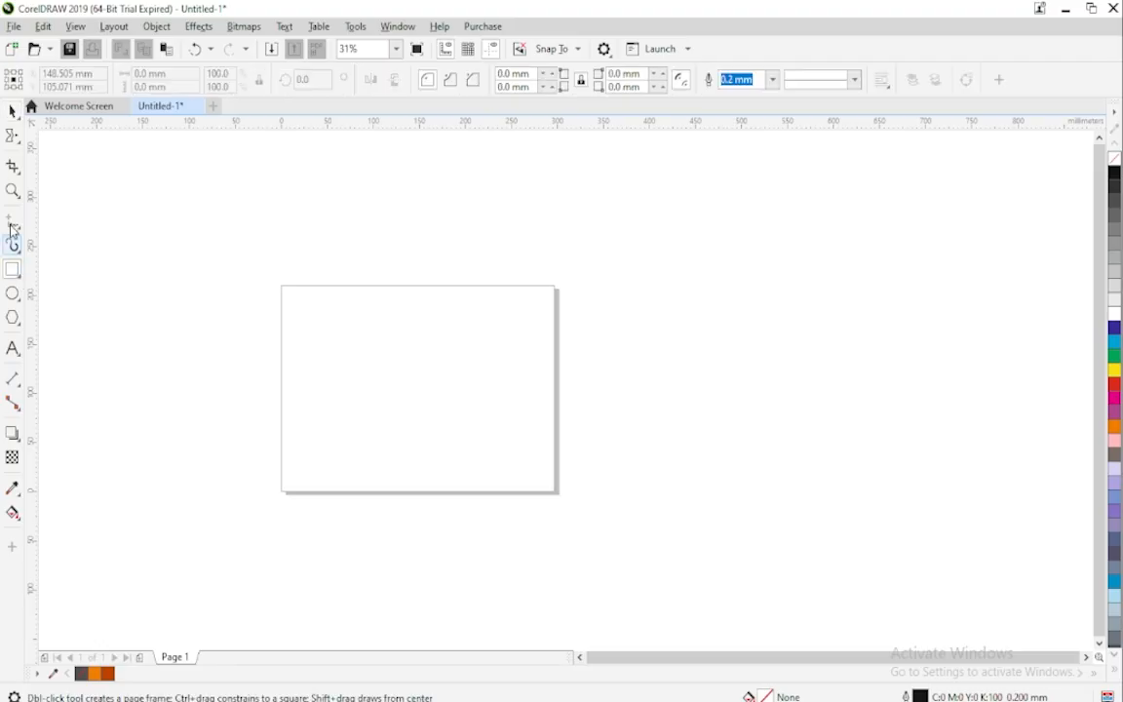
pyautogui.click(19, 143)
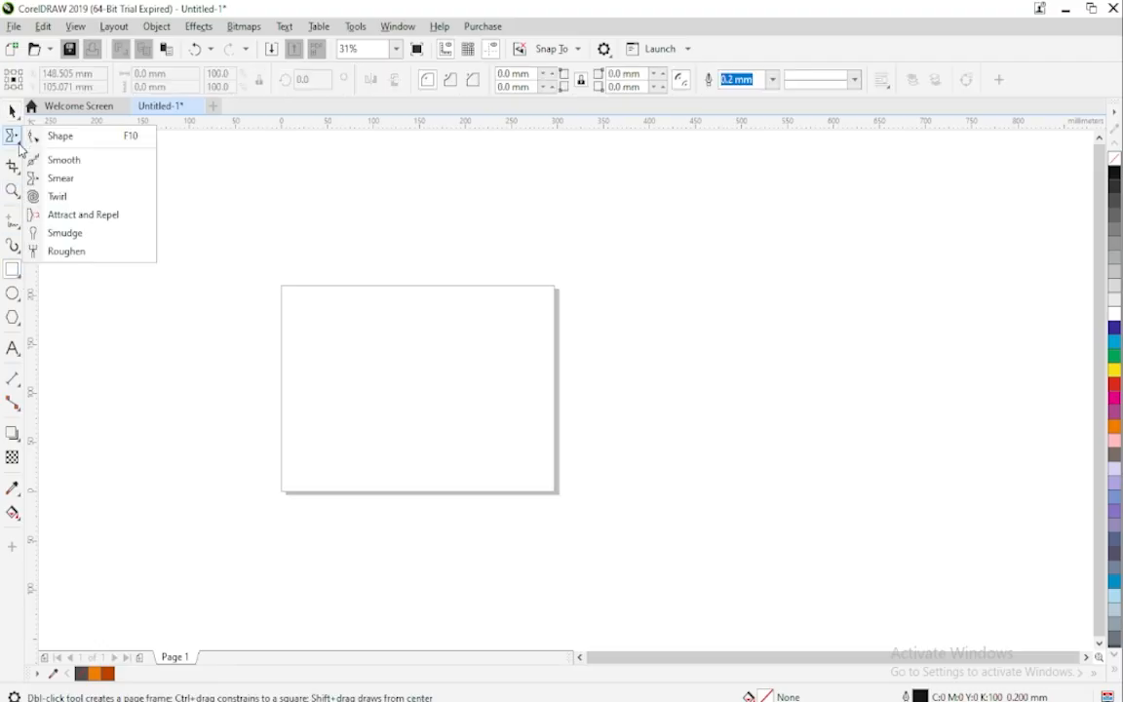
pyautogui.moveTo(11, 227)
pyautogui.click(14, 230)
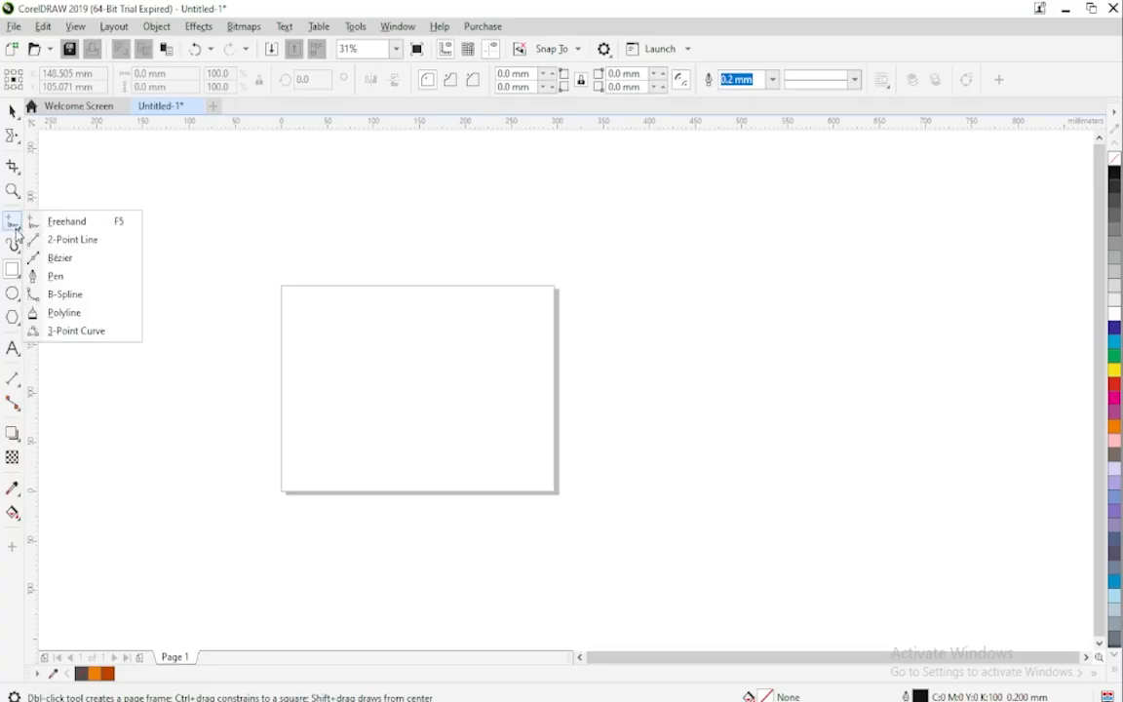
pyautogui.click(53, 260)
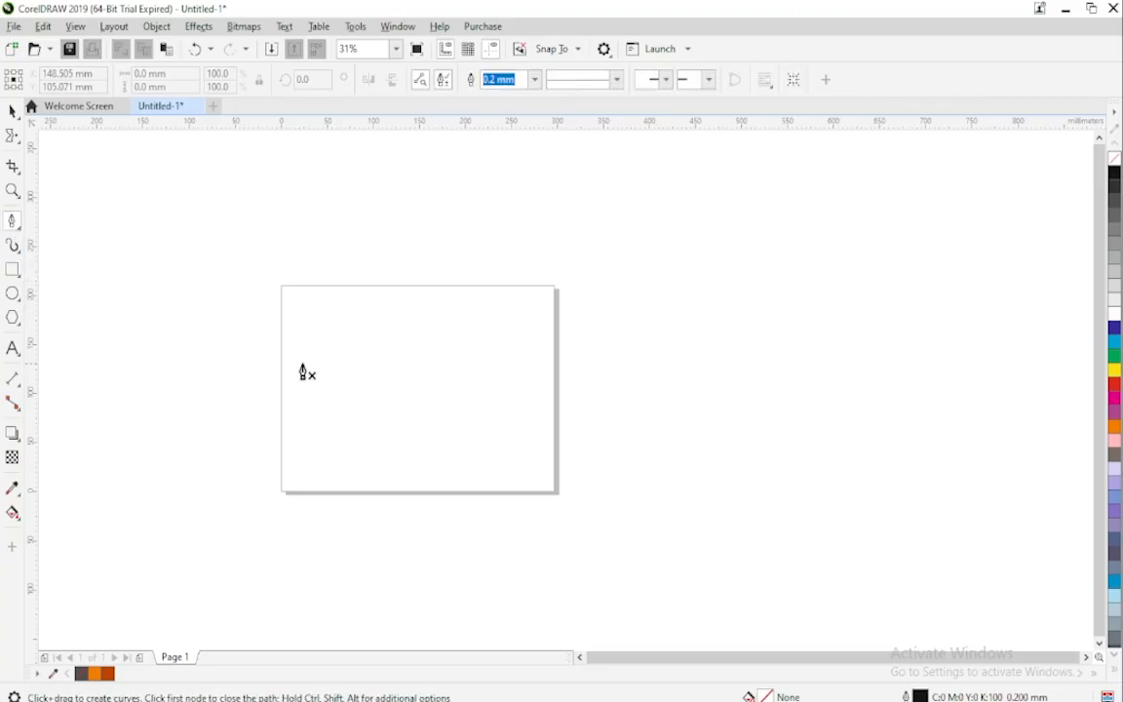
pyautogui.click(298, 363)
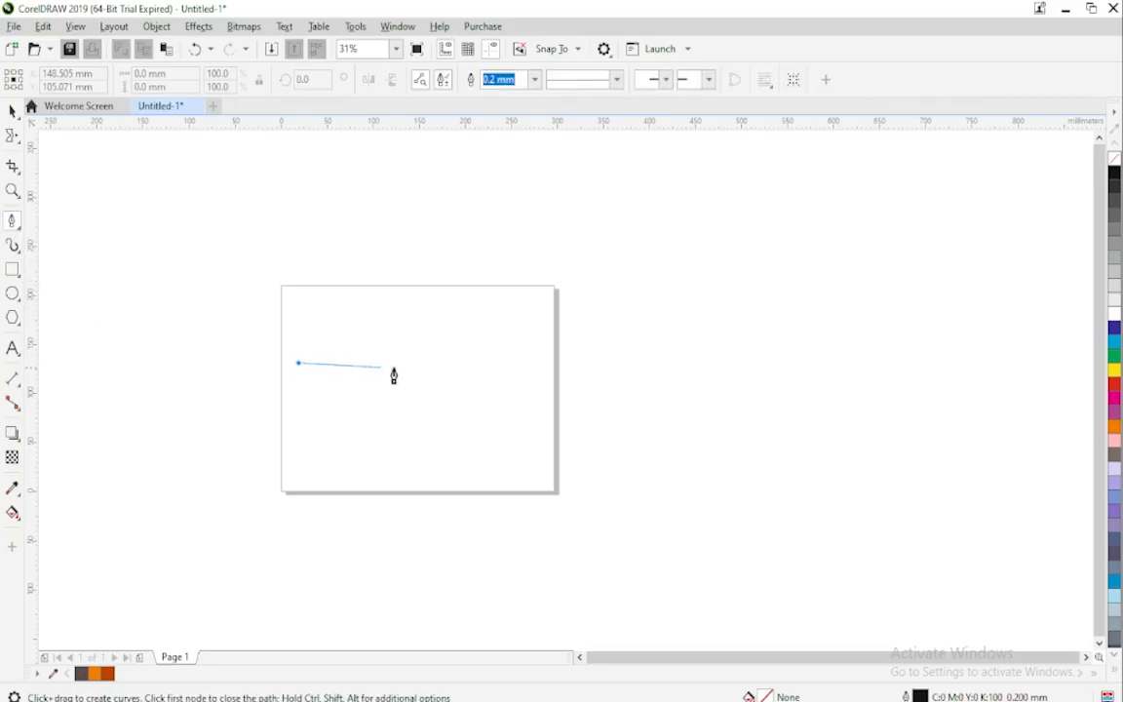
pyautogui.click(505, 364)
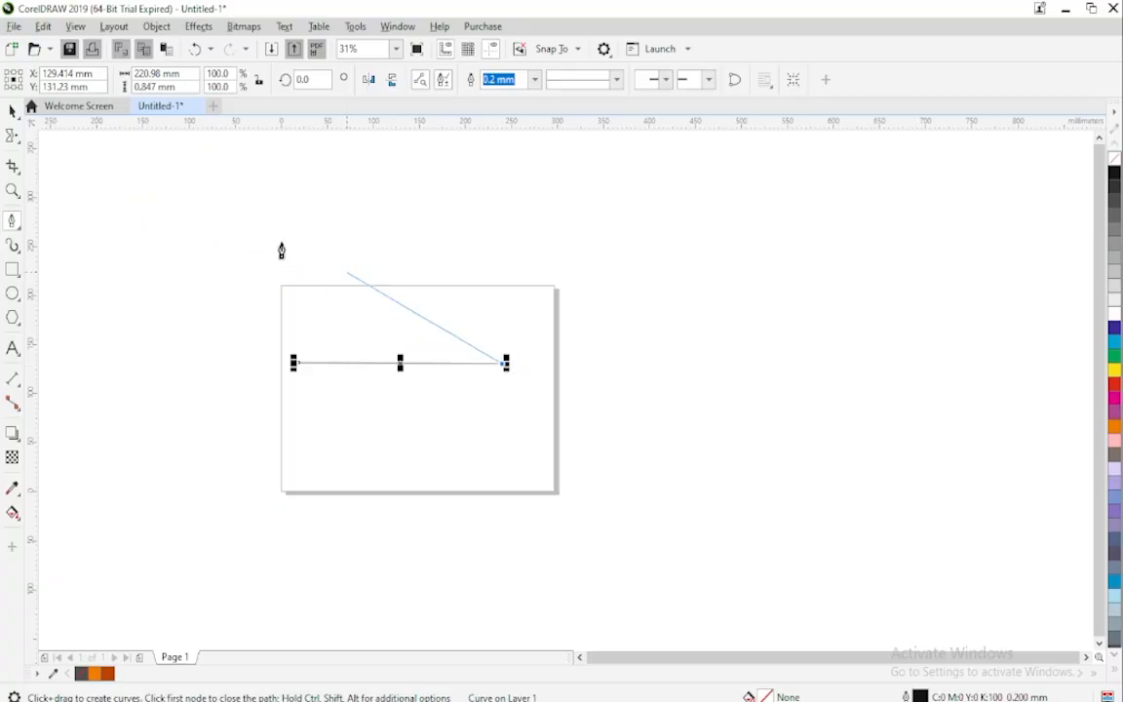
# Twirl four spirals along the line with a 40.9 mm nib at rate 50, the first two clockwise and the last two counterclockwise.
pyautogui.click(12, 112)
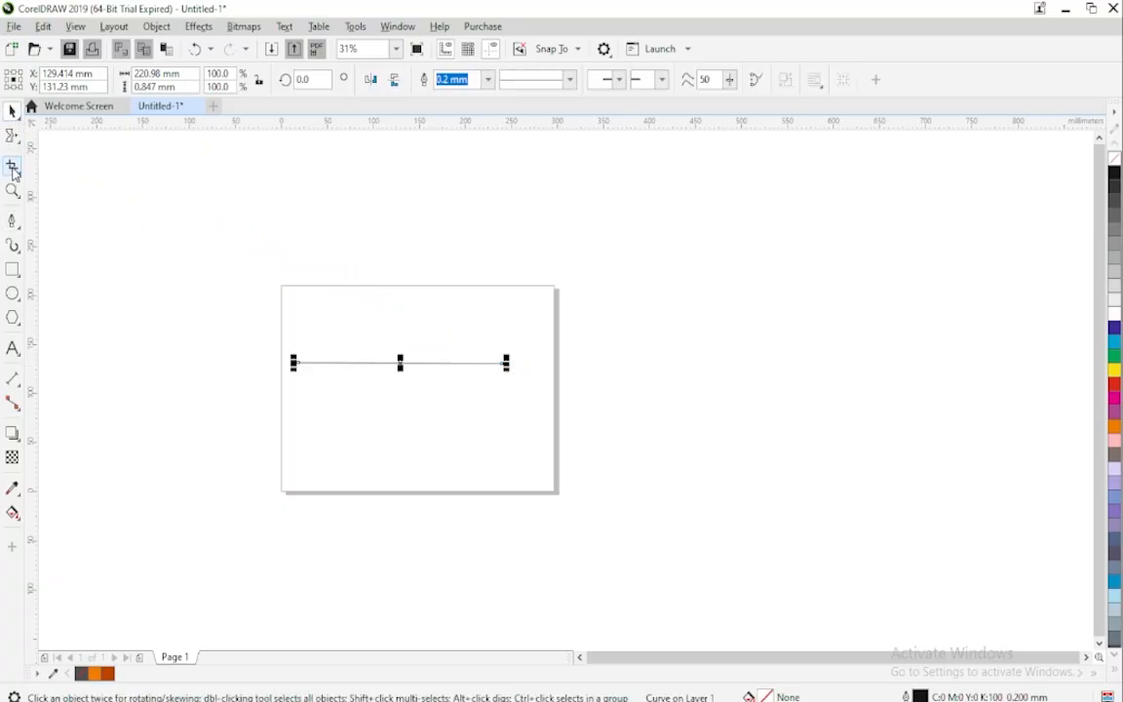
pyautogui.click(14, 137)
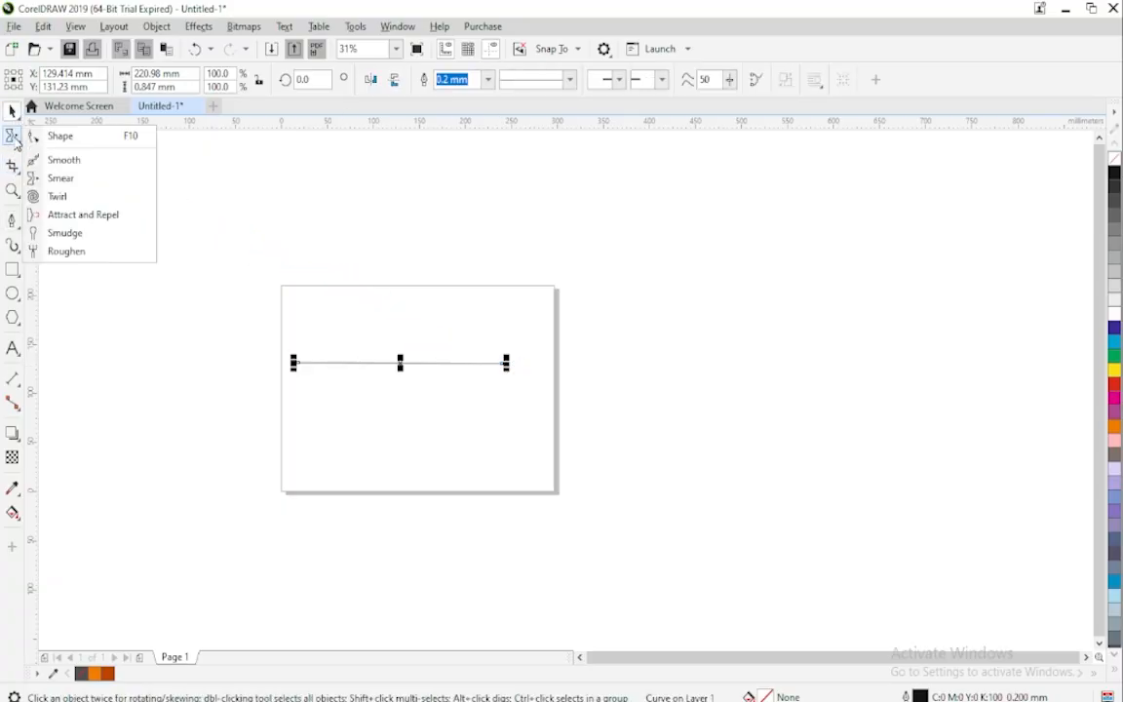
pyautogui.click(66, 196)
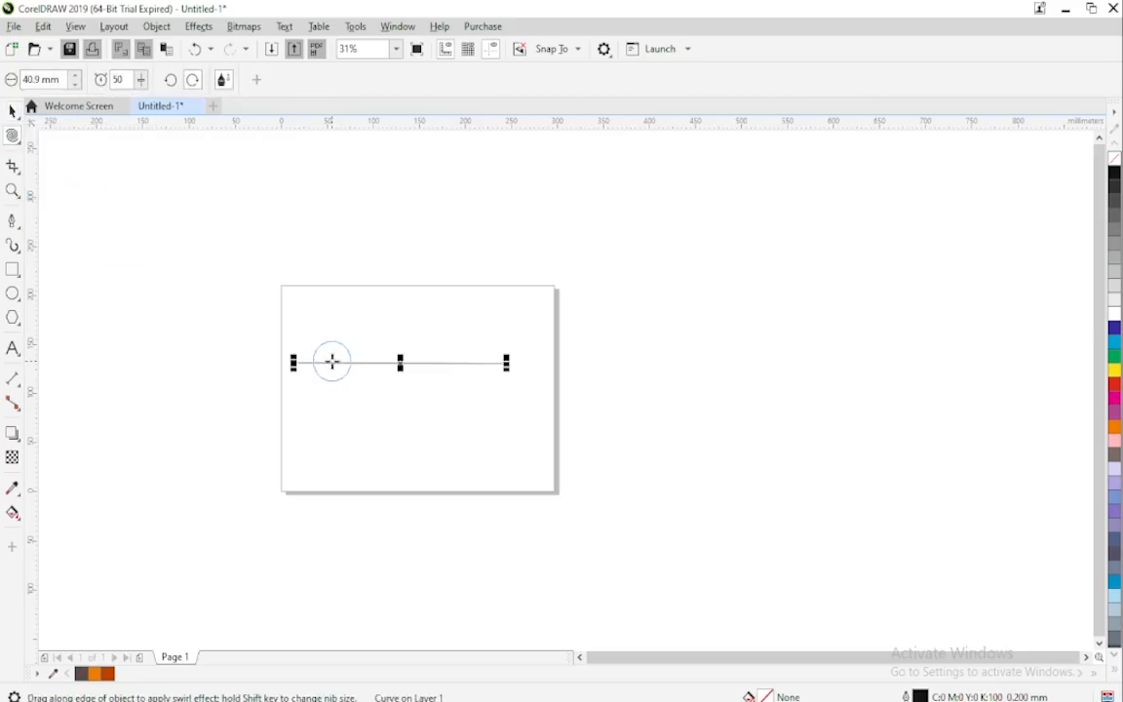
pyautogui.moveTo(333, 361); pyautogui.dragTo(333, 360)
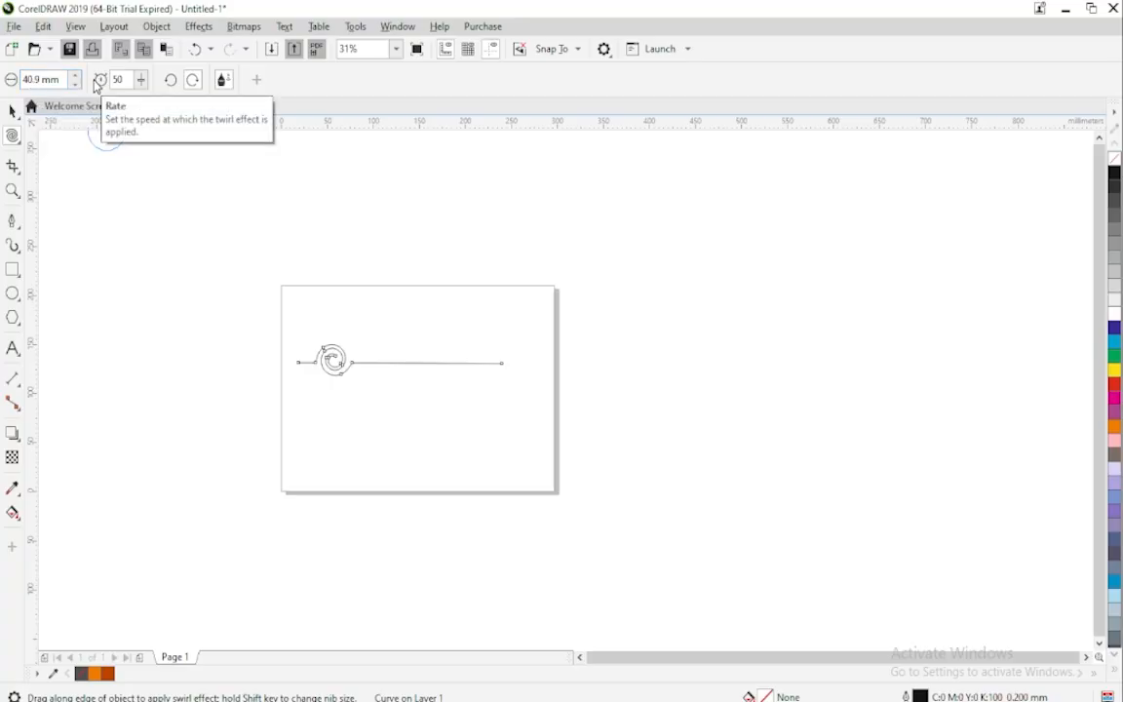
pyautogui.click(192, 80)
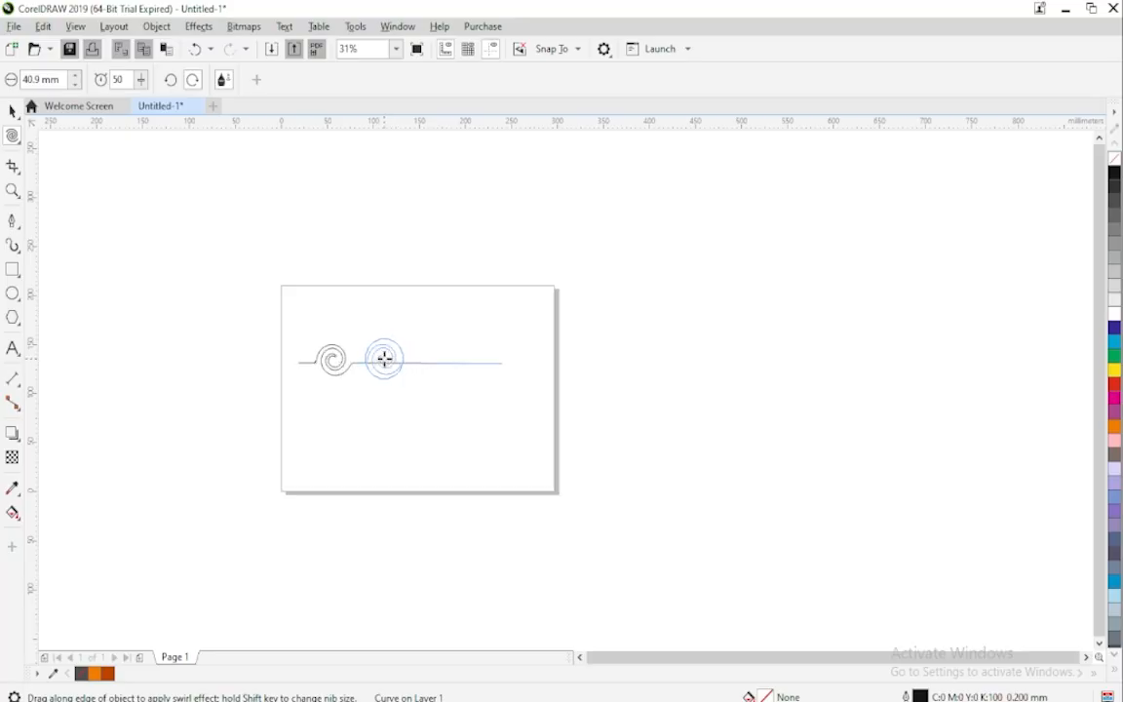
pyautogui.click(384, 359)
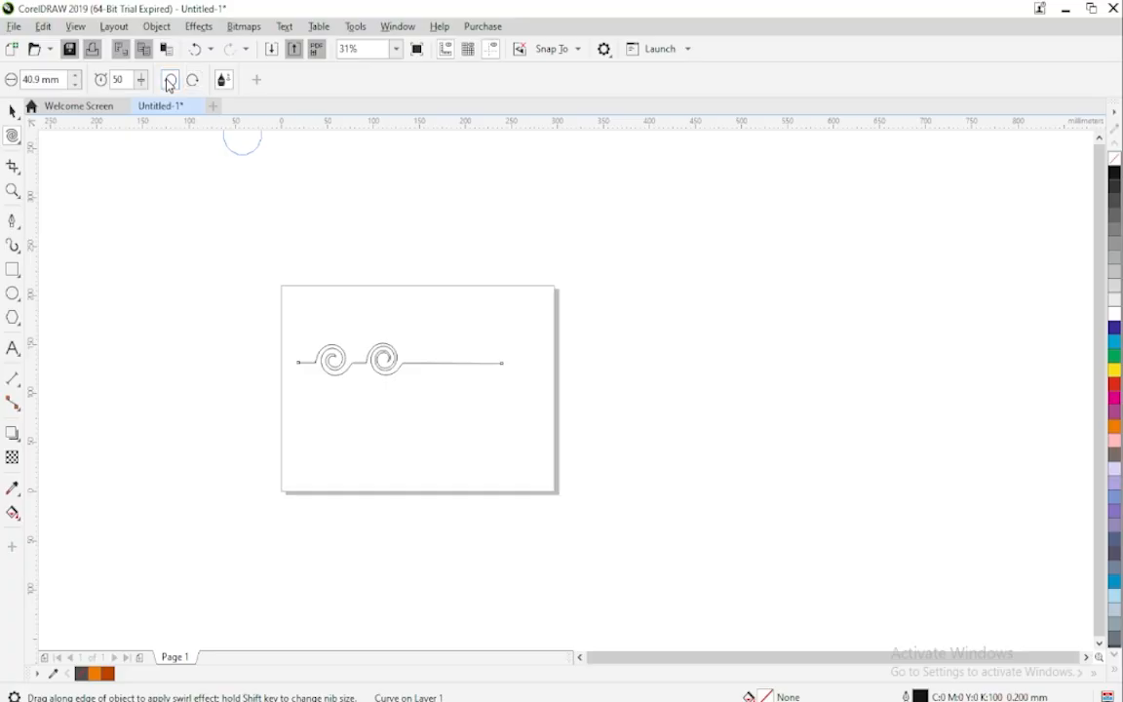
pyautogui.click(437, 359)
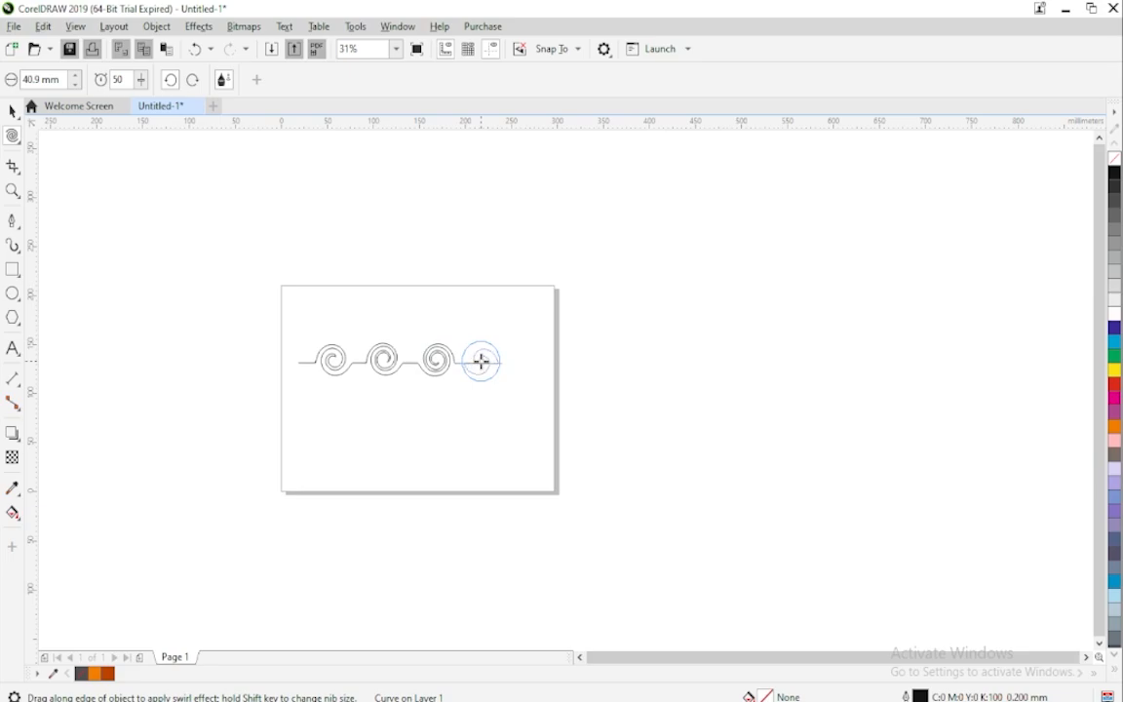
pyautogui.click(482, 360)
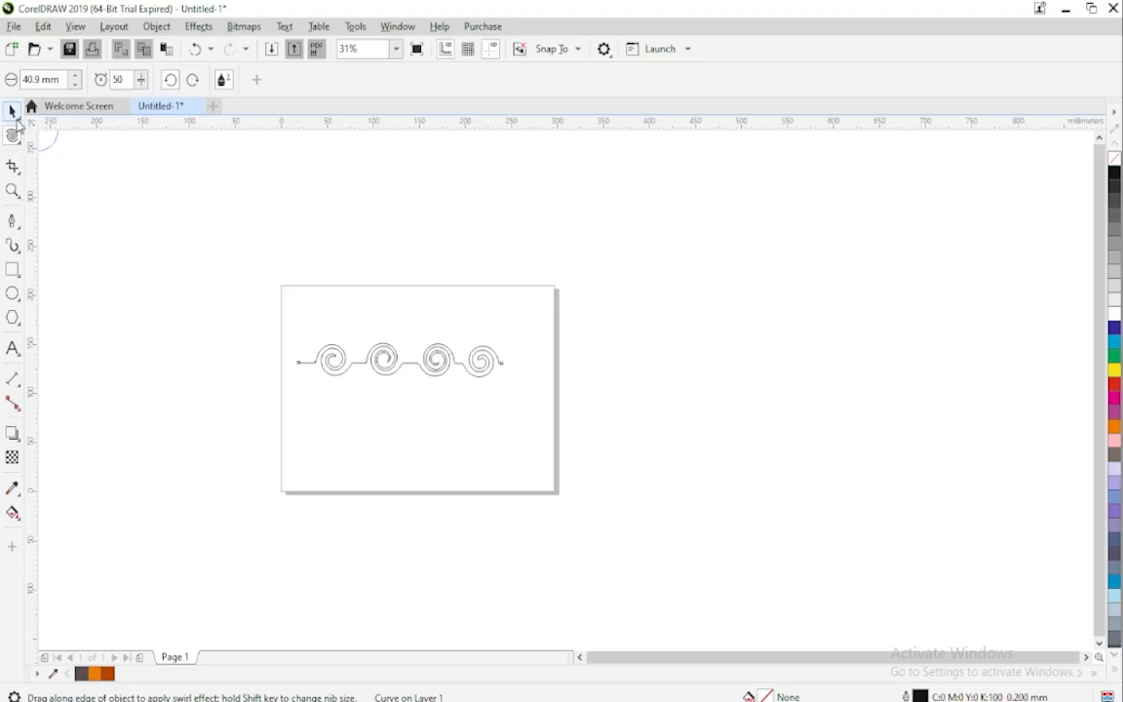
# Delete the twirled line and draw a large rectangle across the centre and right part of the page.
pyautogui.click(14, 113)
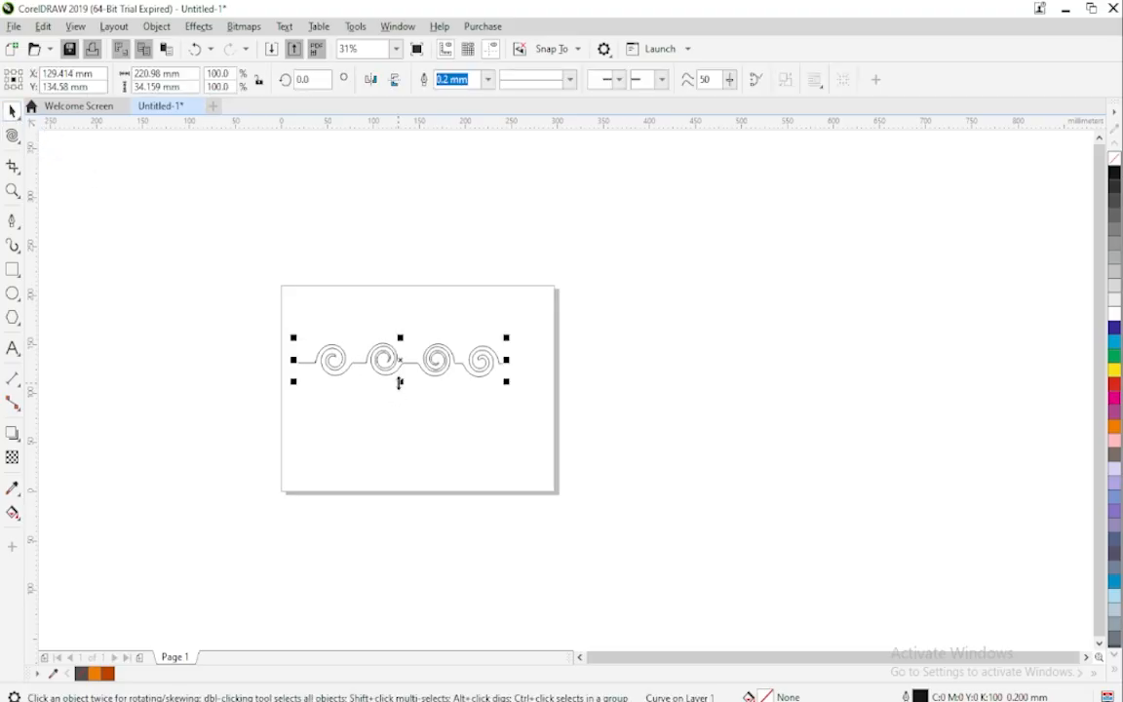
pyautogui.press('Delete')
pyautogui.moveTo(14, 273)
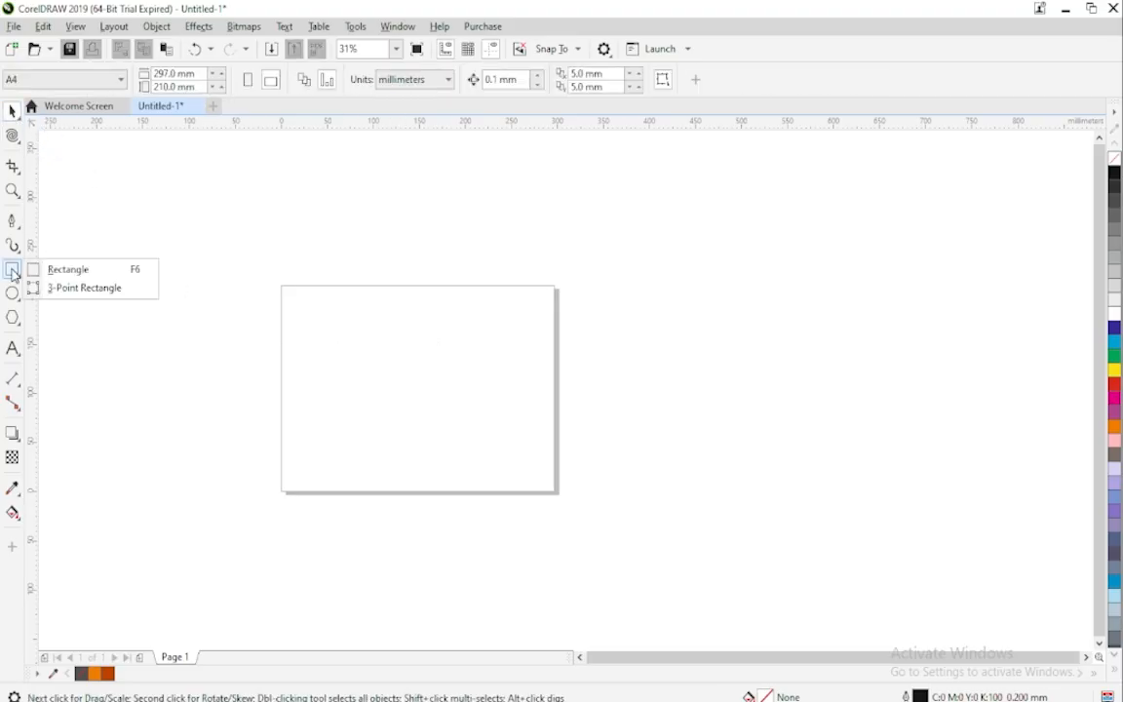
pyautogui.click(60, 271)
pyautogui.moveTo(346, 335)
pyautogui.mouseDown()
pyautogui.moveTo(500, 451)
pyautogui.moveTo(543, 467)
pyautogui.mouseUp()
# Twirl the rectangle's upper-left corner counterclockwise and its upper-right corner clockwise with a 40.9 mm nib at rate 50.
pyautogui.click(12, 136)
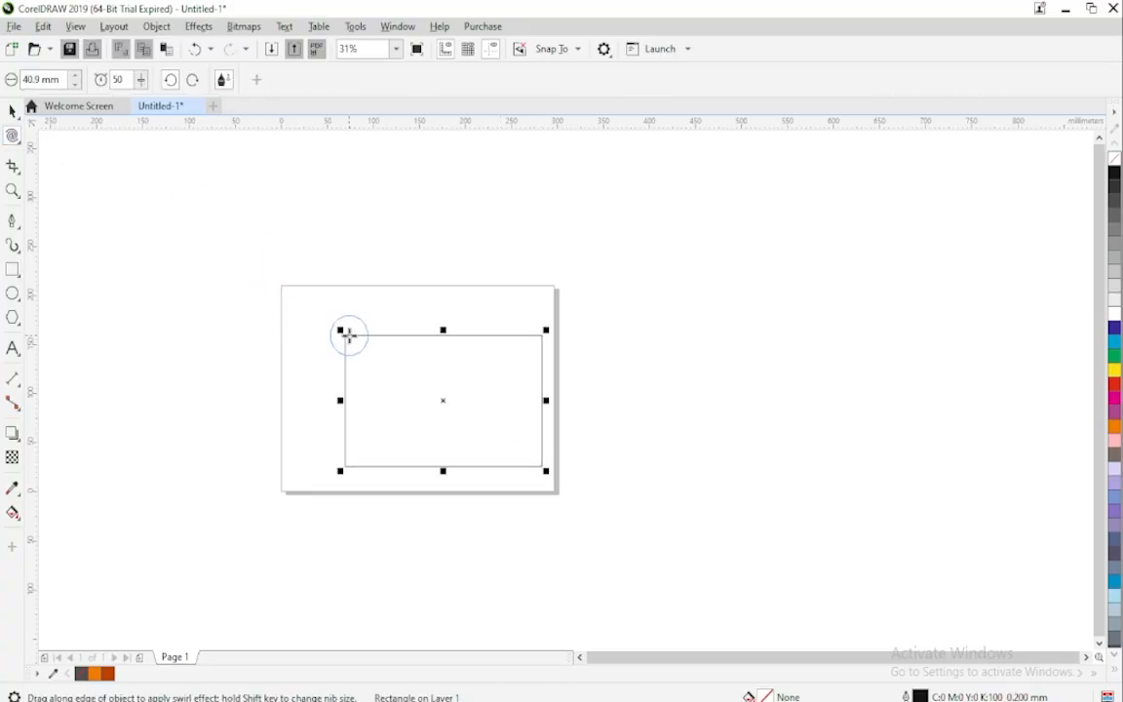
pyautogui.moveTo(346, 334); pyautogui.dragTo(346, 334)
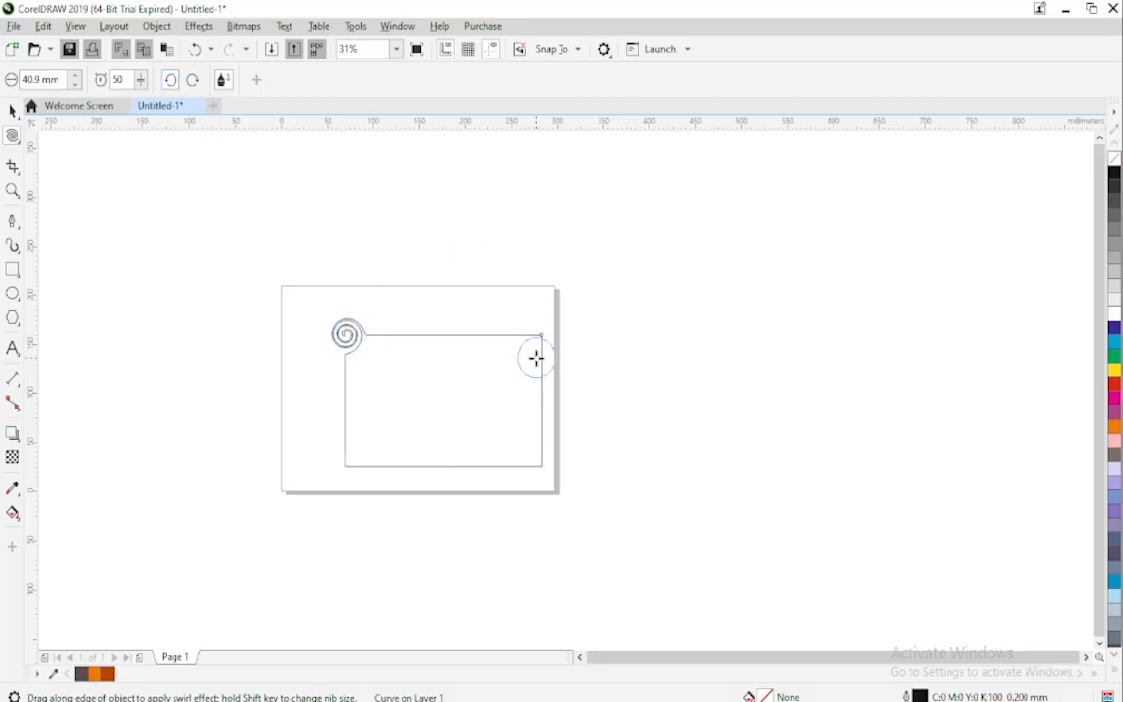
pyautogui.moveTo(539, 332); pyautogui.dragTo(540, 334)
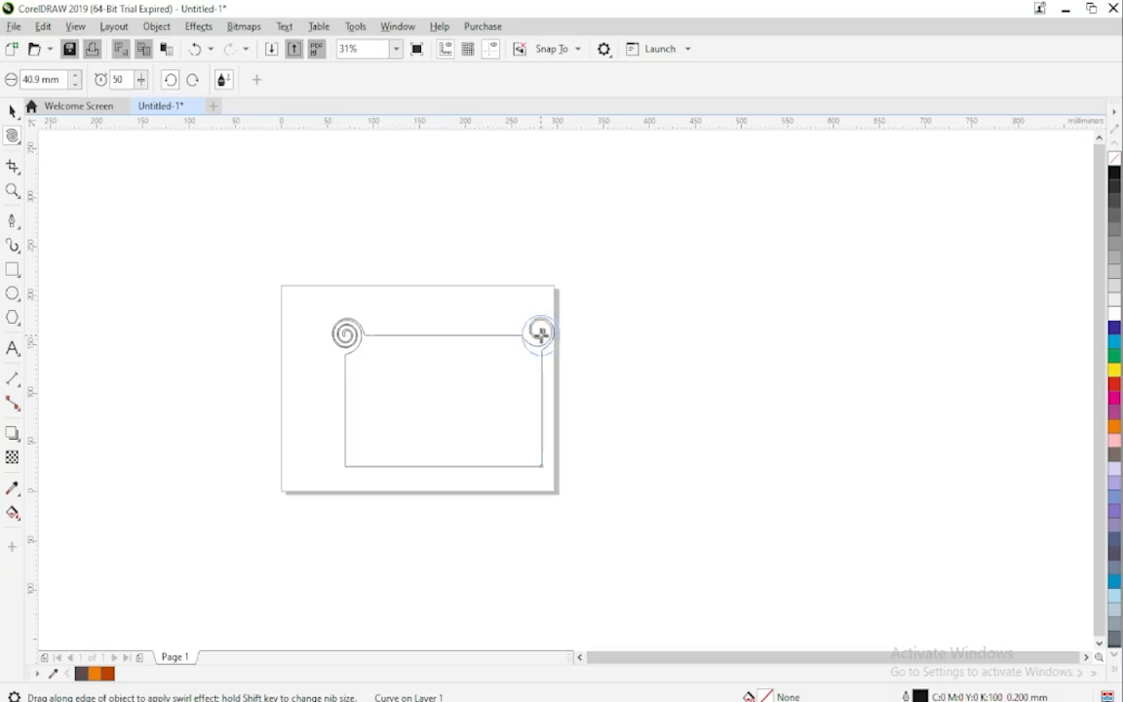
pyautogui.hotkey('ctrl', 'z')
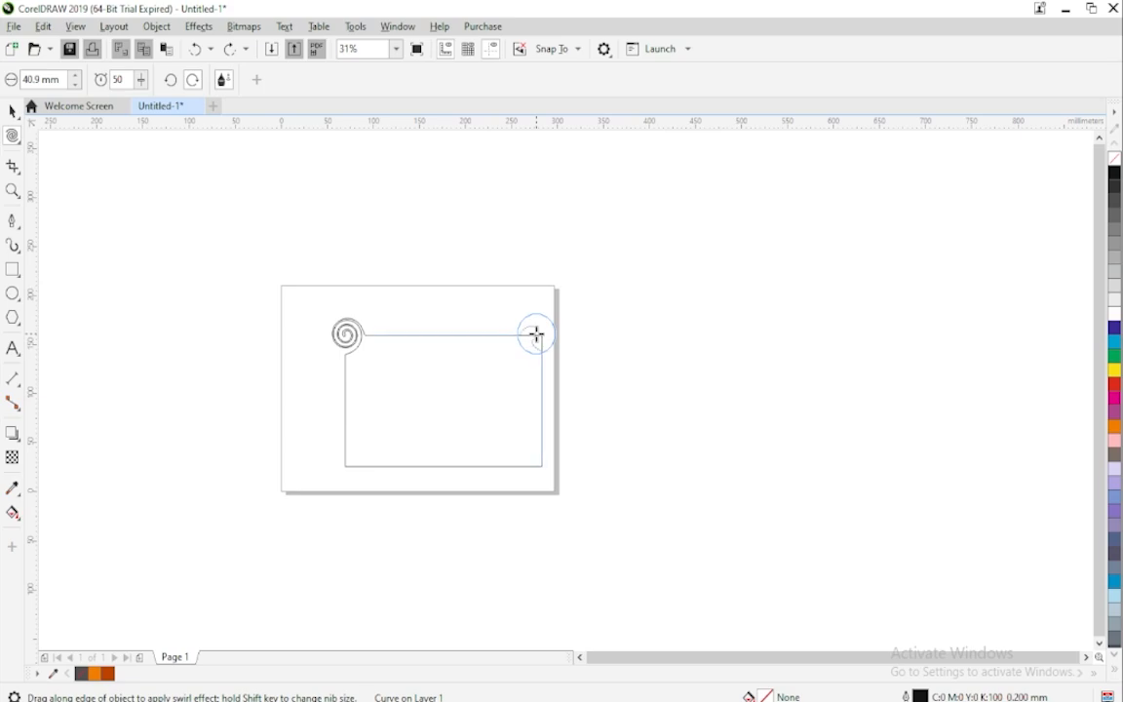
pyautogui.moveTo(536, 334); pyautogui.dragTo(536, 335)
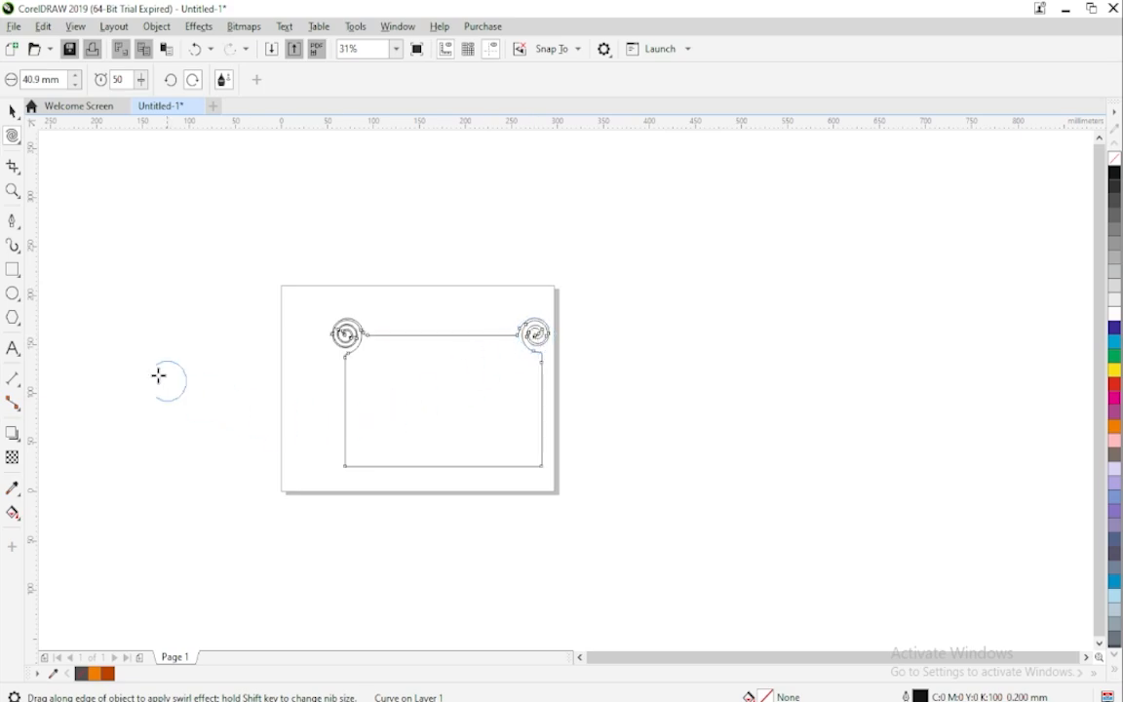
# Twirl the rectangle's lower-left corner counterclockwise and its lower-right corner clockwise.
pyautogui.click(173, 84)
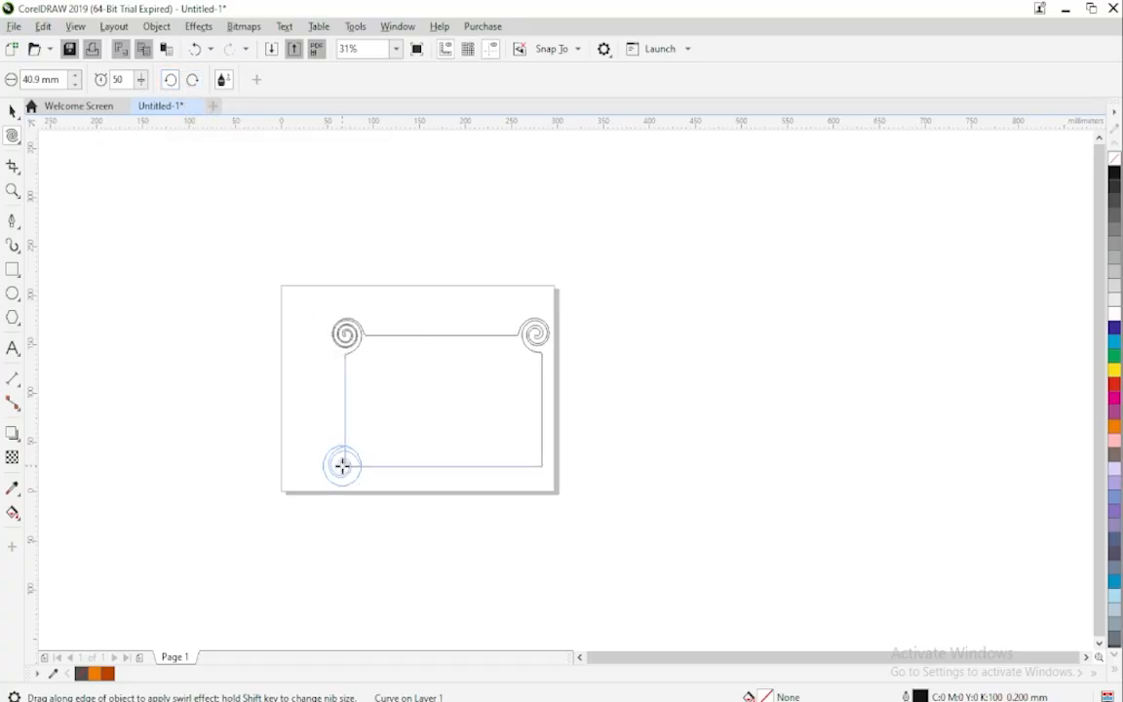
pyautogui.click(343, 465)
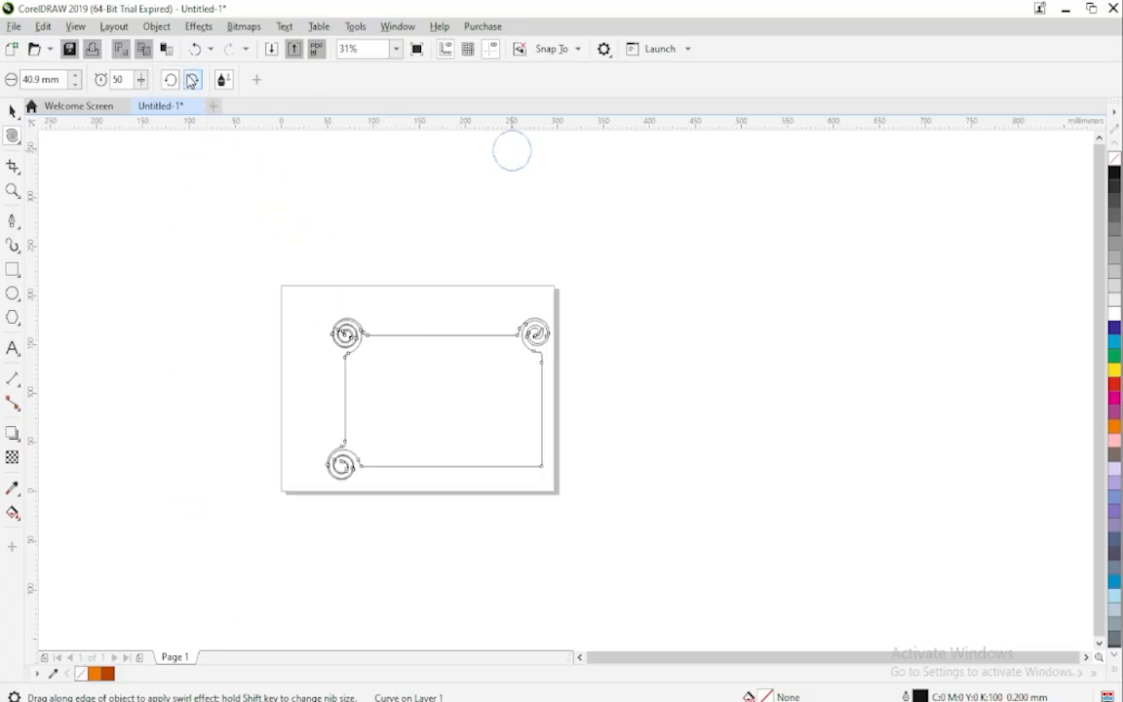
pyautogui.click(192, 84)
pyautogui.click(544, 353)
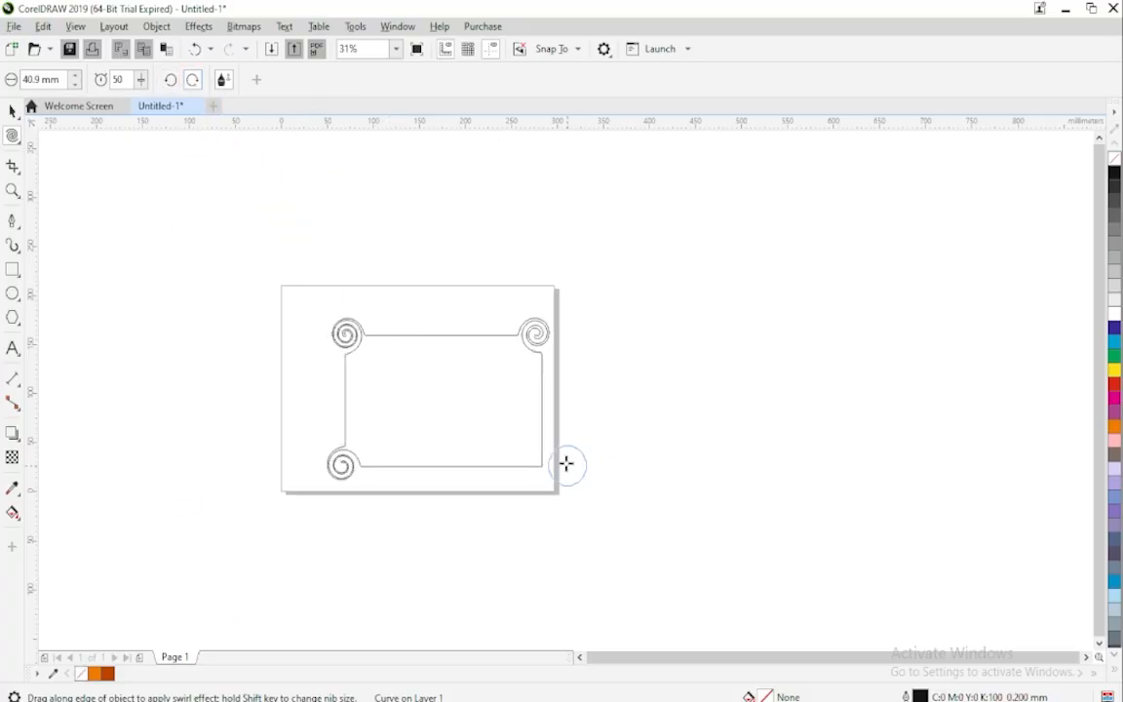
pyautogui.click(542, 457)
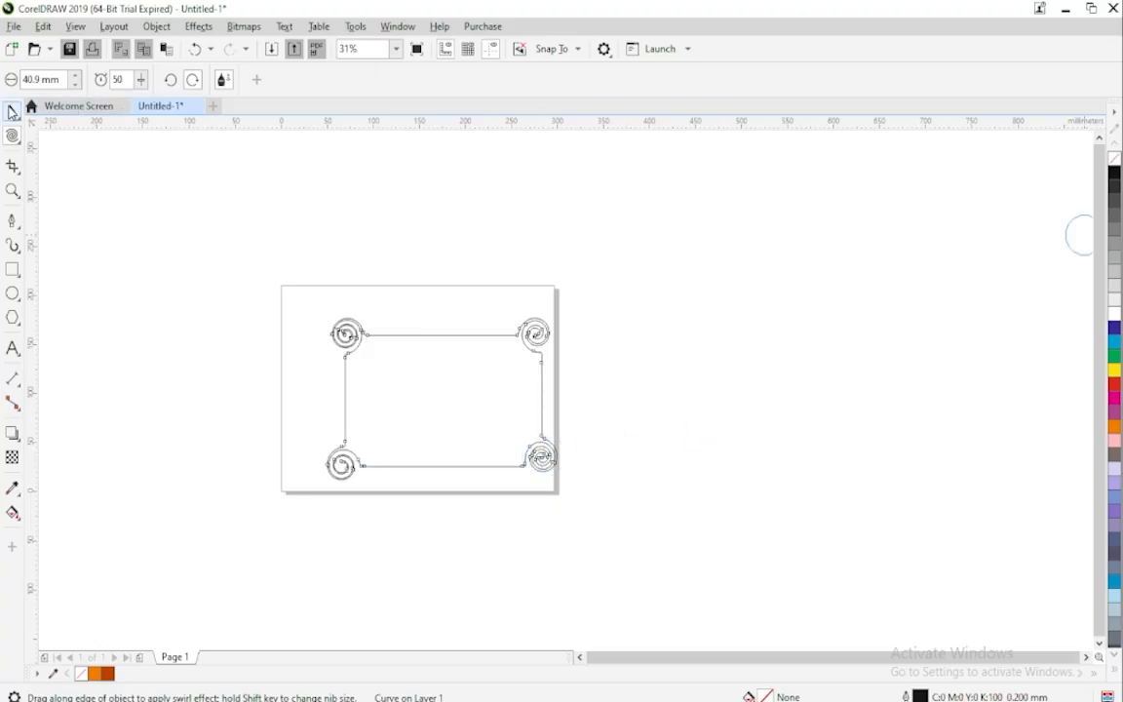
# Delete the rectangle with the spiral corners from the page.
pyautogui.click(12, 112)
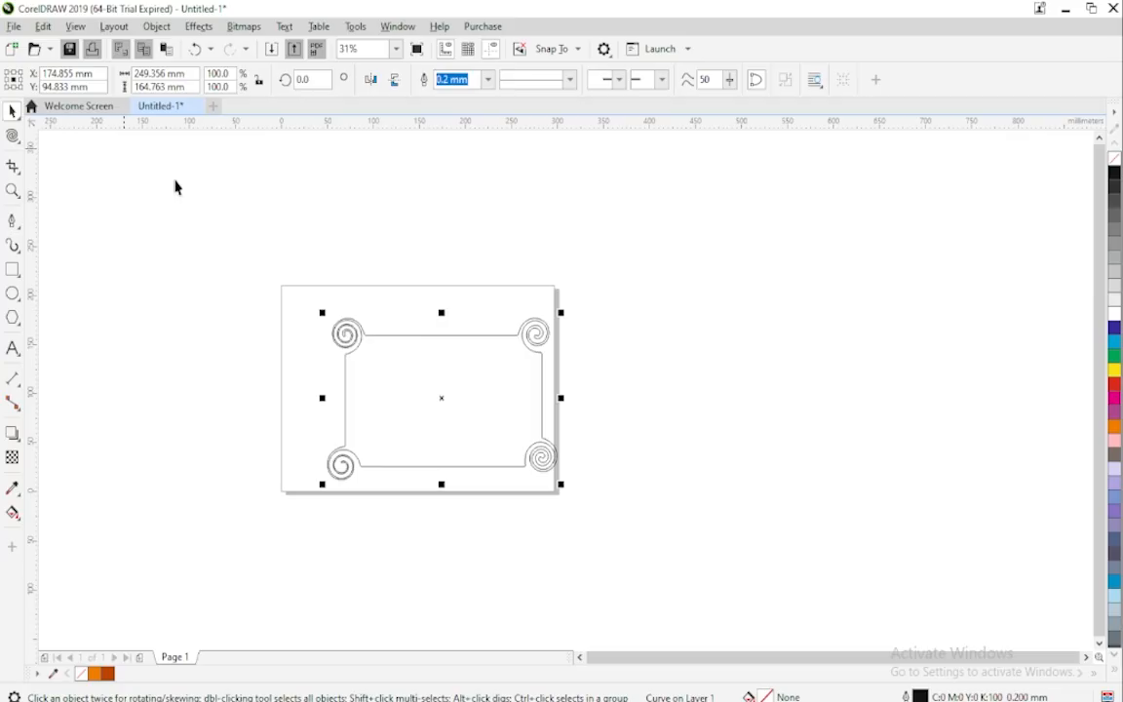
pyautogui.click(411, 354)
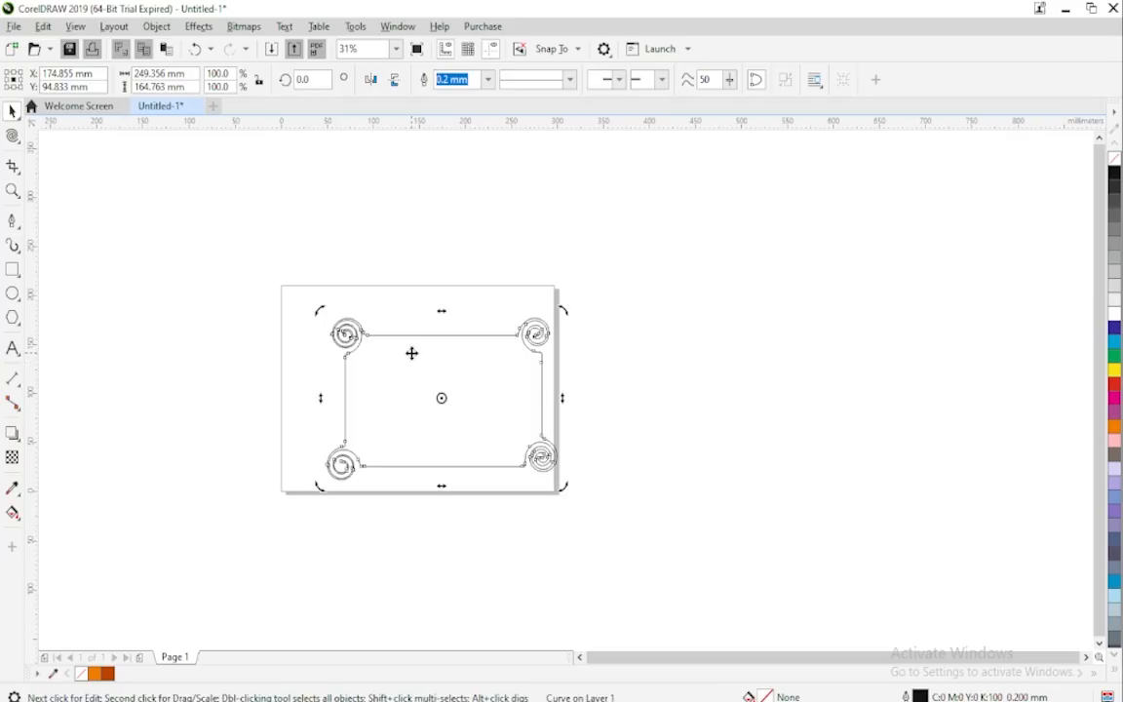
pyautogui.press('Delete')
# Draw a rectangle about 206 mm wide and 127 mm high near the middle of the page.
pyautogui.click(13, 269)
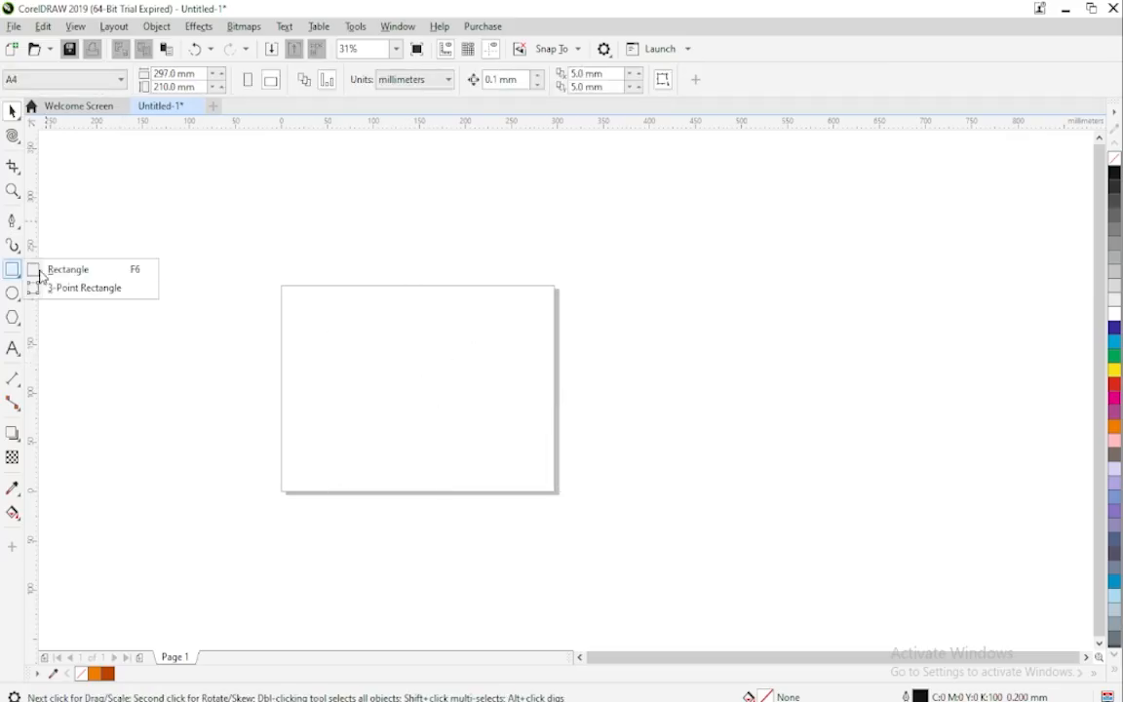
pyautogui.click(49, 269)
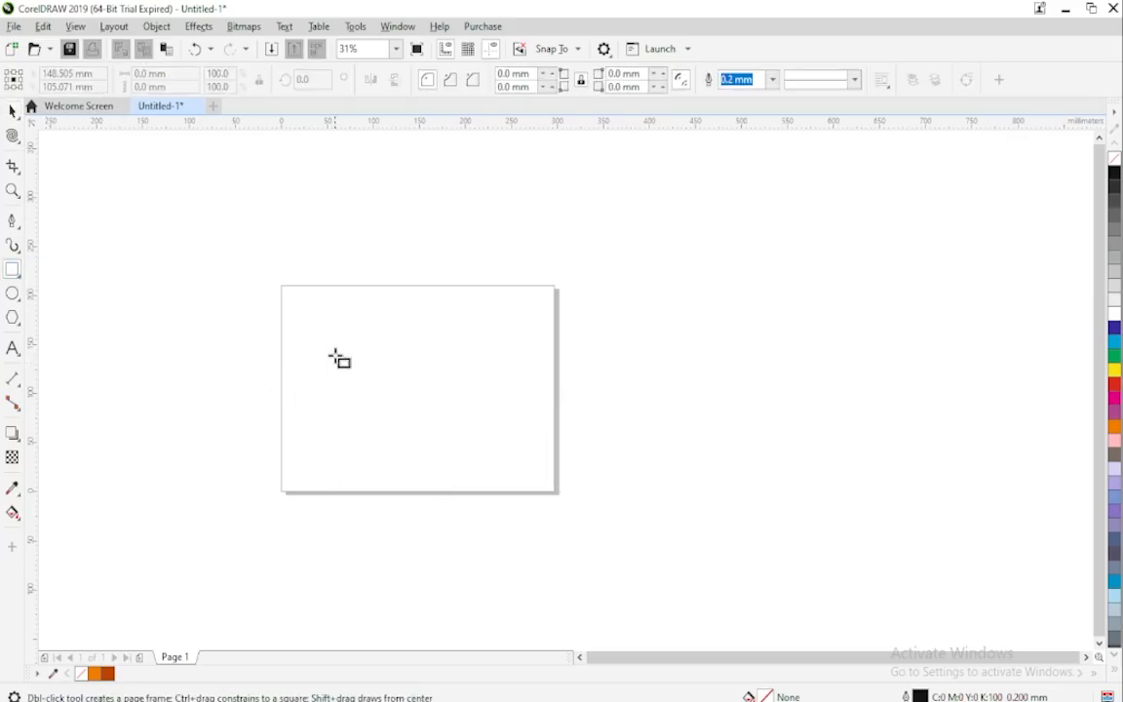
pyautogui.click(21, 143)
pyautogui.moveTo(329, 333); pyautogui.dragTo(519, 455)
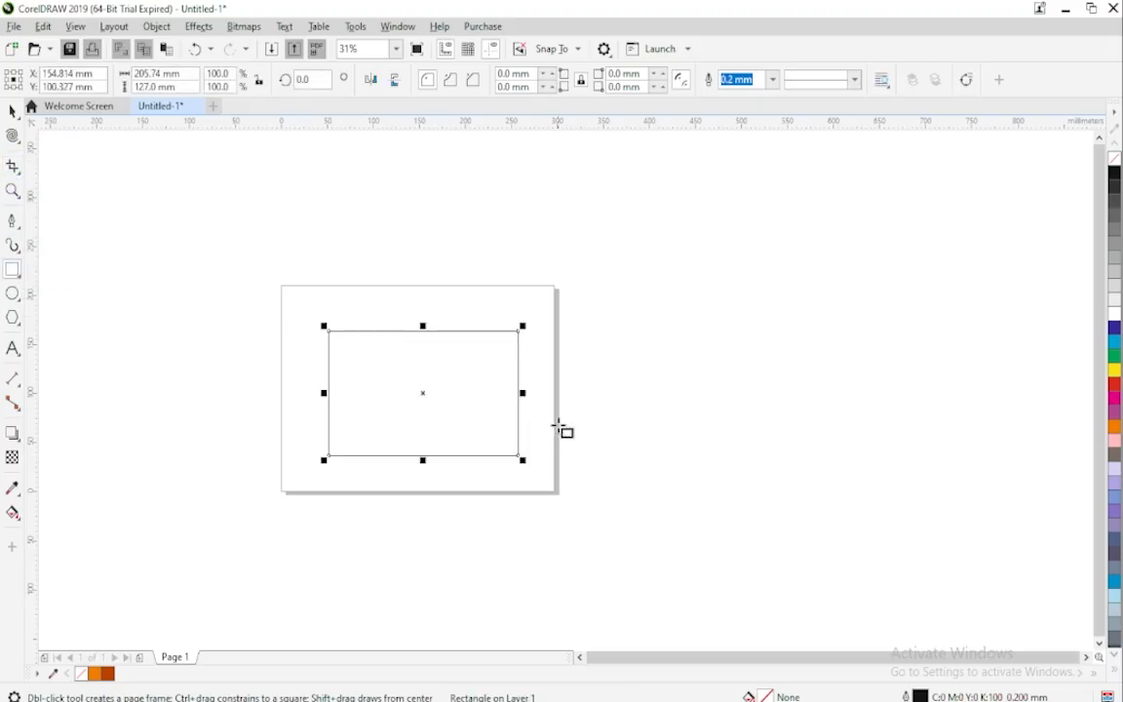
# Attract the upper and left edges outward, the right and lower edges inward, and the upper-right corner into a loop, using a 40.9 mm nib at rate 100.
pyautogui.moveTo(19, 144)
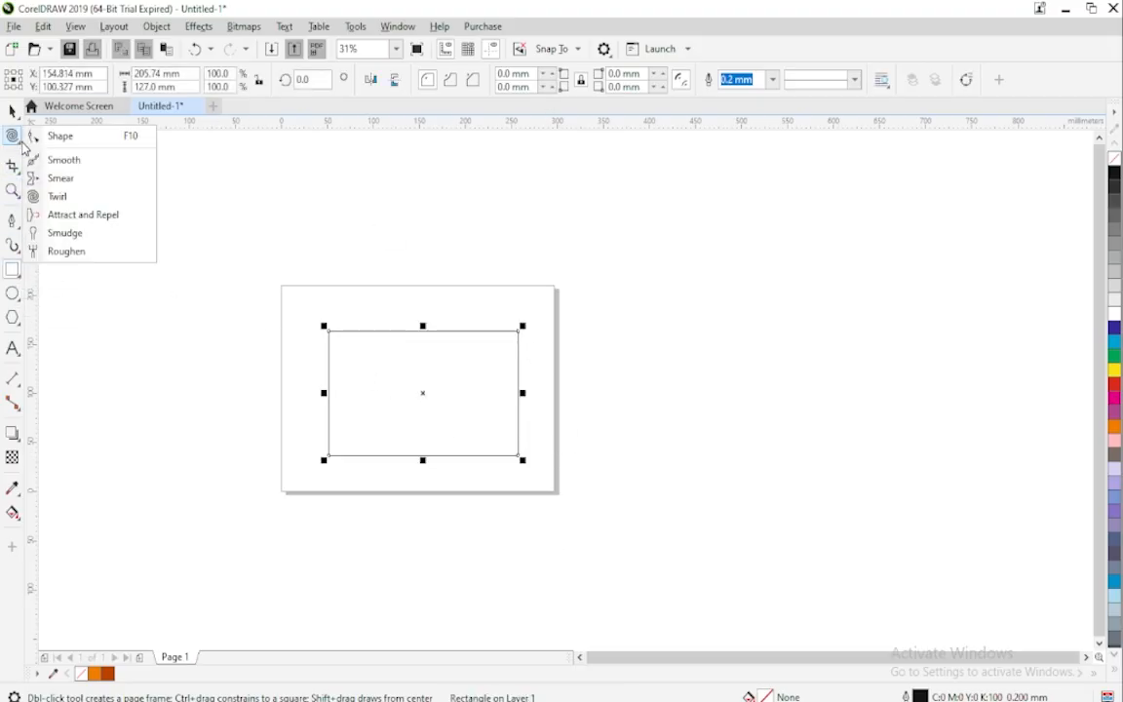
pyautogui.click(88, 215)
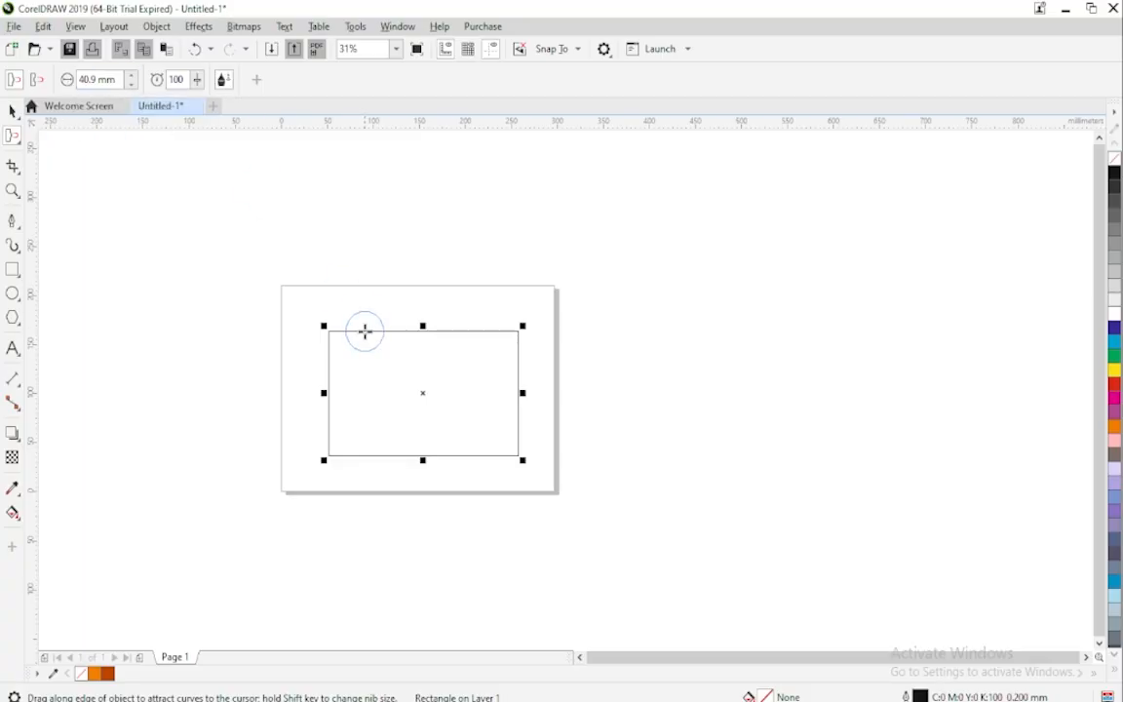
pyautogui.moveTo(366, 332)
pyautogui.mouseDown()
pyautogui.moveTo(368, 313)
pyautogui.moveTo(343, 288)
pyautogui.moveTo(303, 303)
pyautogui.moveTo(403, 330)
pyautogui.moveTo(394, 283)
pyautogui.moveTo(418, 337)
pyautogui.moveTo(398, 295)
pyautogui.moveTo(363, 293)
pyautogui.mouseUp()
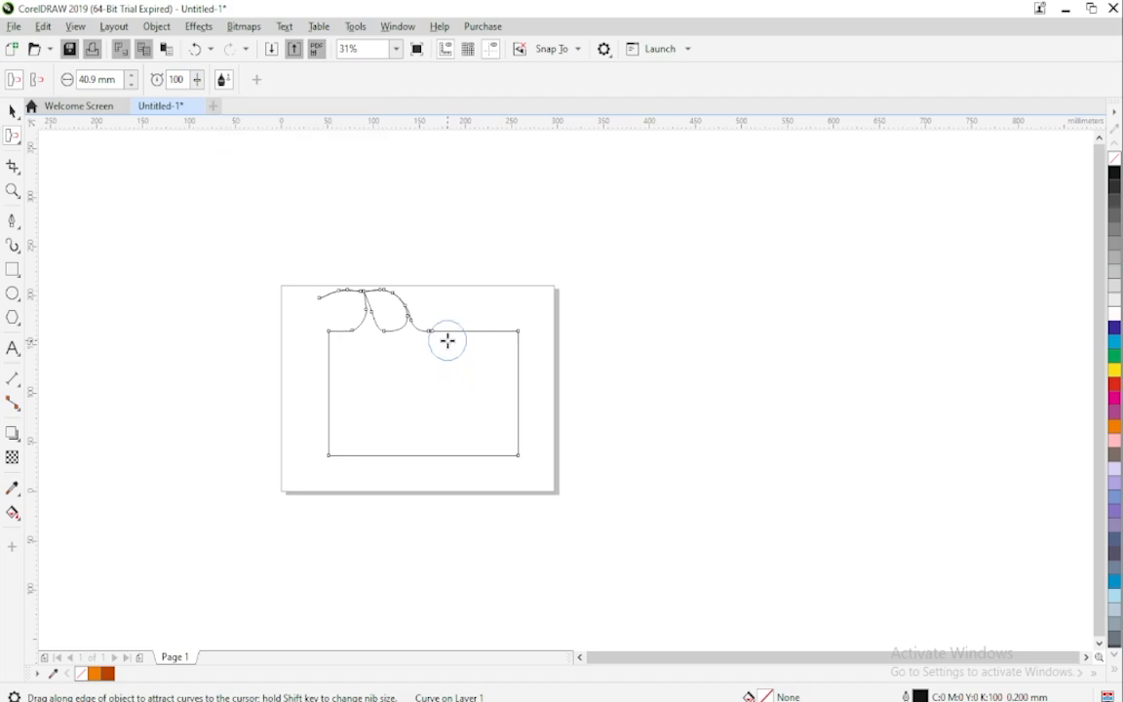
pyautogui.moveTo(446, 338); pyautogui.dragTo(449, 289)
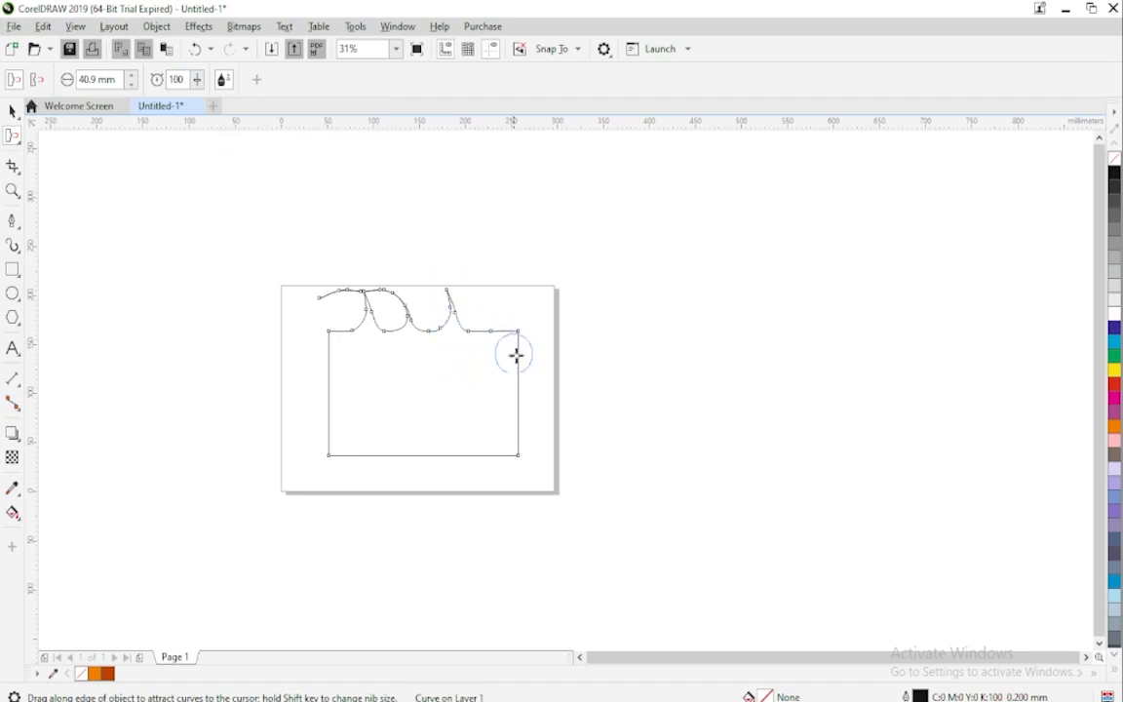
pyautogui.moveTo(523, 372)
pyautogui.mouseDown()
pyautogui.moveTo(476, 398)
pyautogui.moveTo(507, 407)
pyautogui.moveTo(484, 459)
pyautogui.moveTo(448, 424)
pyautogui.mouseUp()
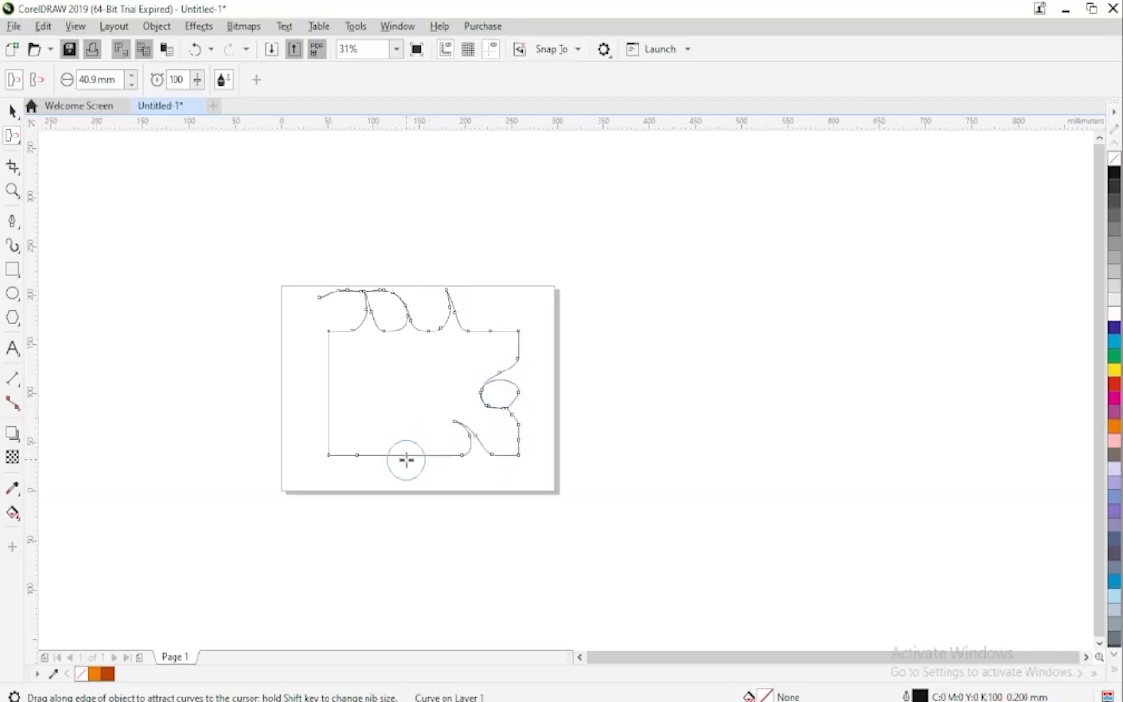
pyautogui.moveTo(407, 460)
pyautogui.mouseDown()
pyautogui.moveTo(403, 420)
pyautogui.moveTo(380, 409)
pyautogui.moveTo(271, 390)
pyautogui.mouseUp()
pyautogui.moveTo(330, 366)
pyautogui.mouseDown()
pyautogui.moveTo(289, 368)
pyautogui.moveTo(328, 377)
pyautogui.moveTo(341, 363)
pyautogui.moveTo(335, 352)
pyautogui.moveTo(293, 354)
pyautogui.moveTo(282, 343)
pyautogui.moveTo(317, 318)
pyautogui.mouseUp()
pyautogui.moveTo(354, 446)
pyautogui.mouseDown()
pyautogui.moveTo(294, 464)
pyautogui.moveTo(284, 428)
pyautogui.moveTo(329, 414)
pyautogui.moveTo(281, 414)
pyautogui.mouseUp()
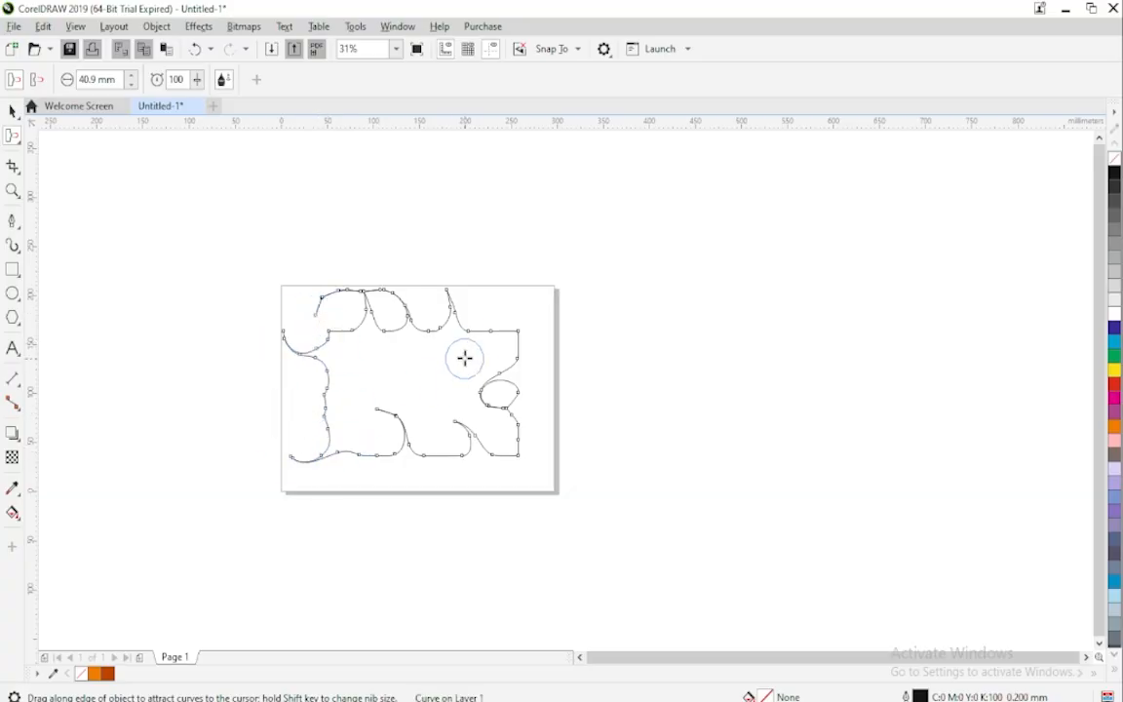
pyautogui.moveTo(491, 328)
pyautogui.mouseDown()
pyautogui.moveTo(499, 306)
pyautogui.moveTo(532, 294)
pyautogui.moveTo(548, 310)
pyautogui.moveTo(524, 338)
pyautogui.moveTo(531, 330)
pyautogui.mouseUp()
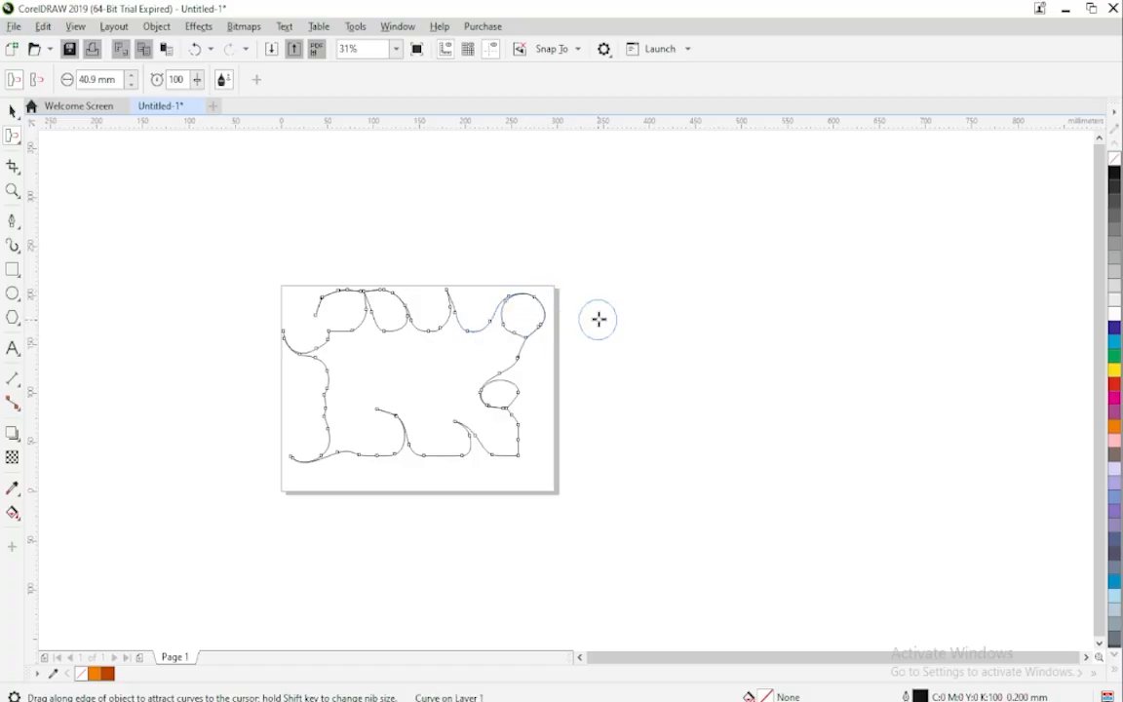
# Delete the distorted curve and draw a rectangle about 178 mm wide and 121 mm high on the page.
pyautogui.click(13, 111)
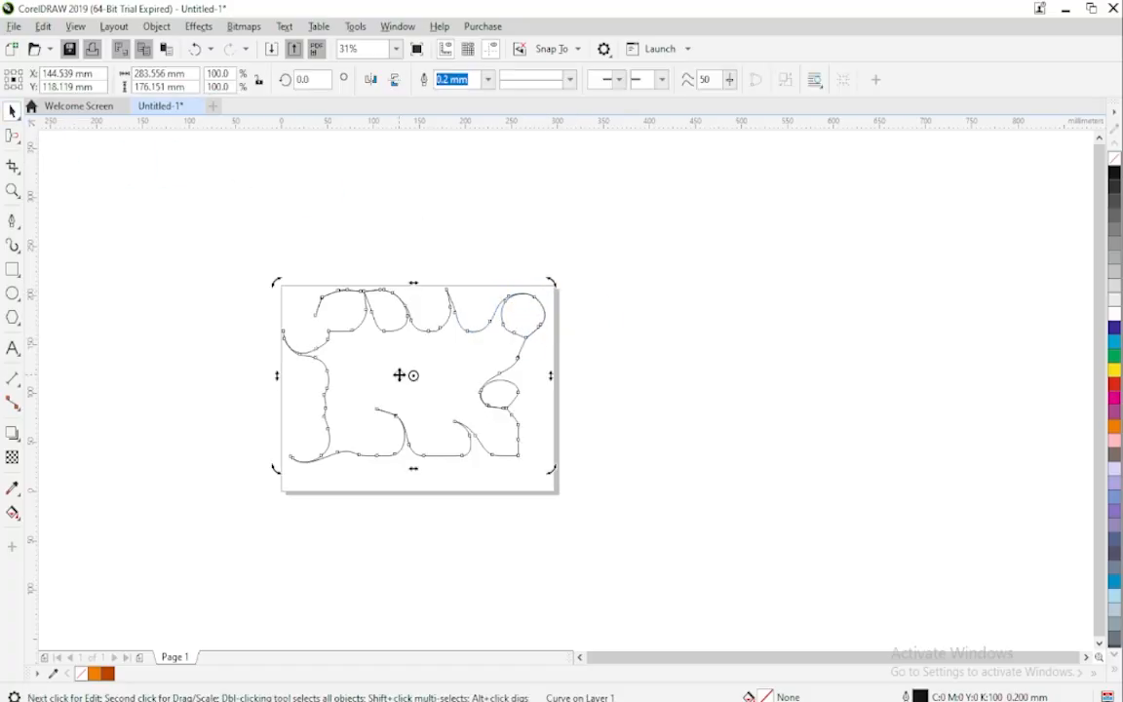
pyautogui.press('Delete')
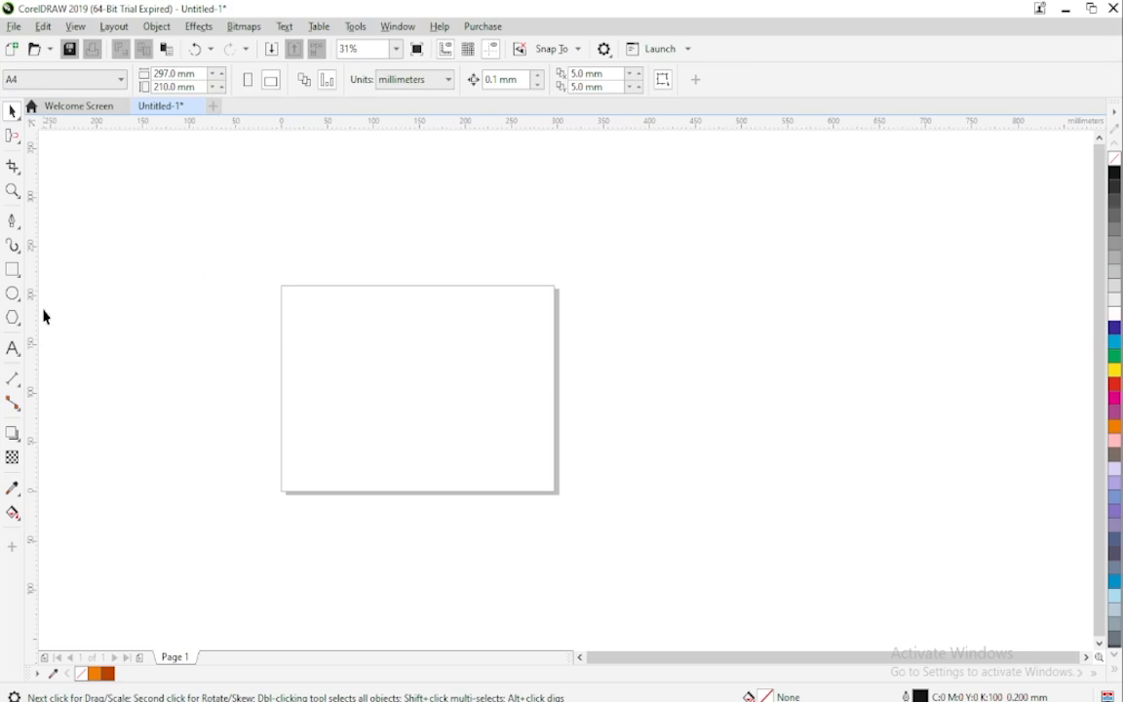
pyautogui.click(12, 270)
pyautogui.click(58, 269)
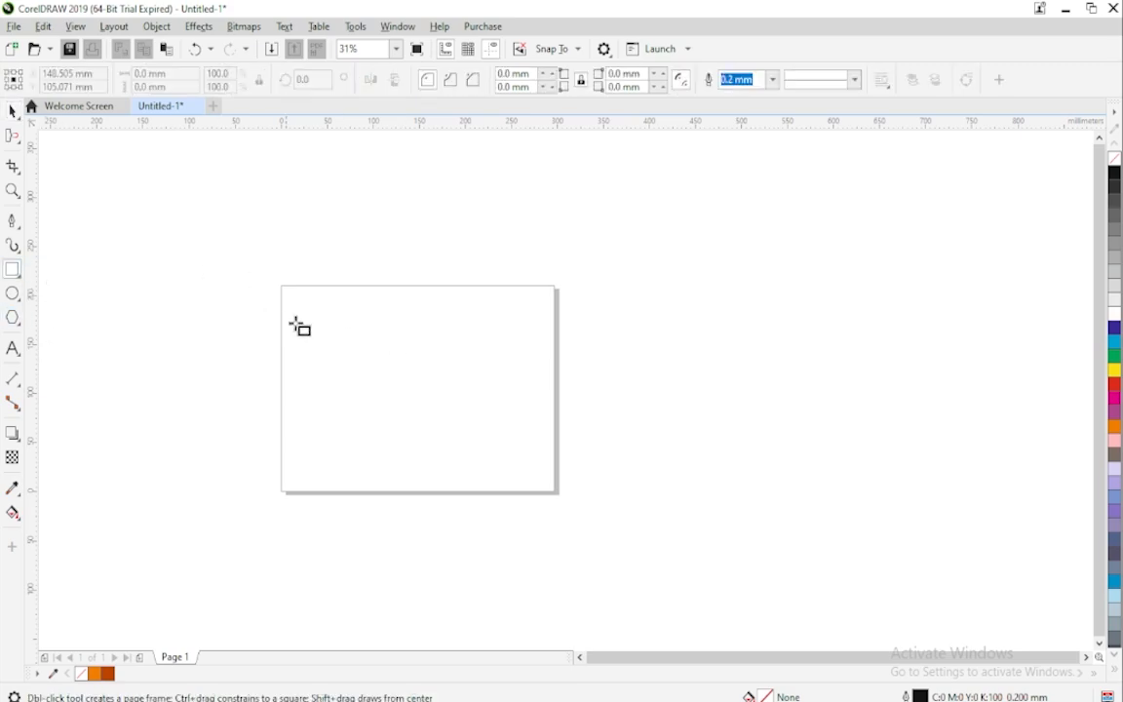
pyautogui.moveTo(311, 328); pyautogui.dragTo(475, 447)
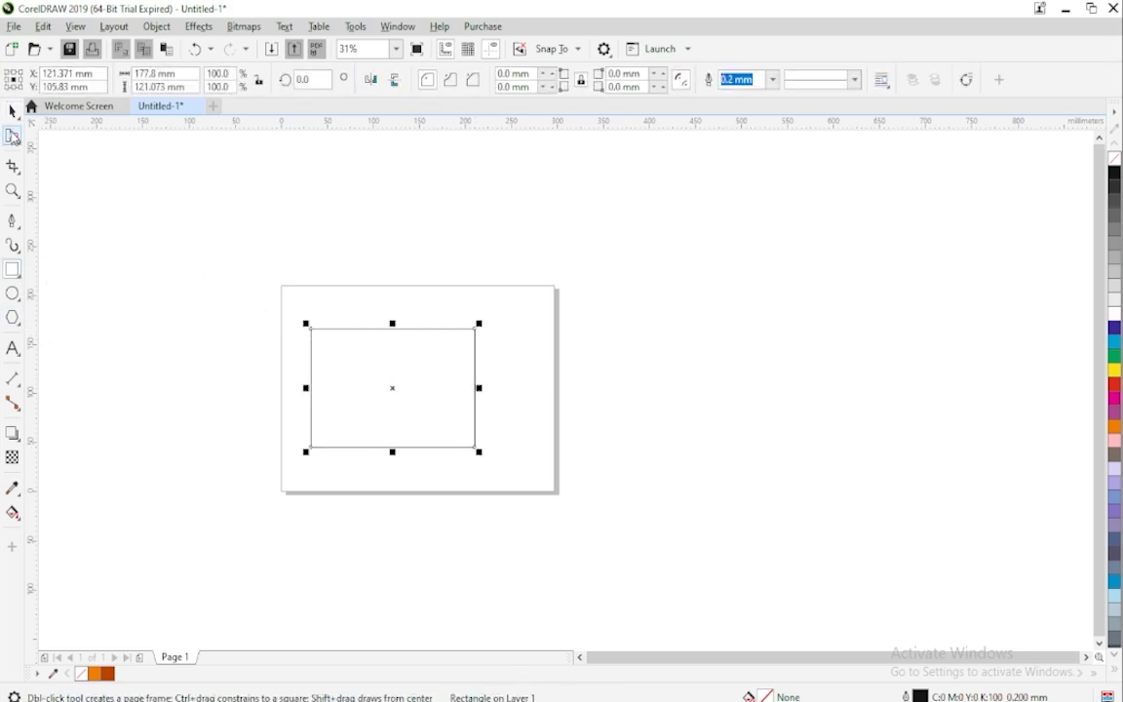
# Set the Smudge tool's nib size to 20 mm and fill the rectangle with yellow.
pyautogui.click(14, 137)
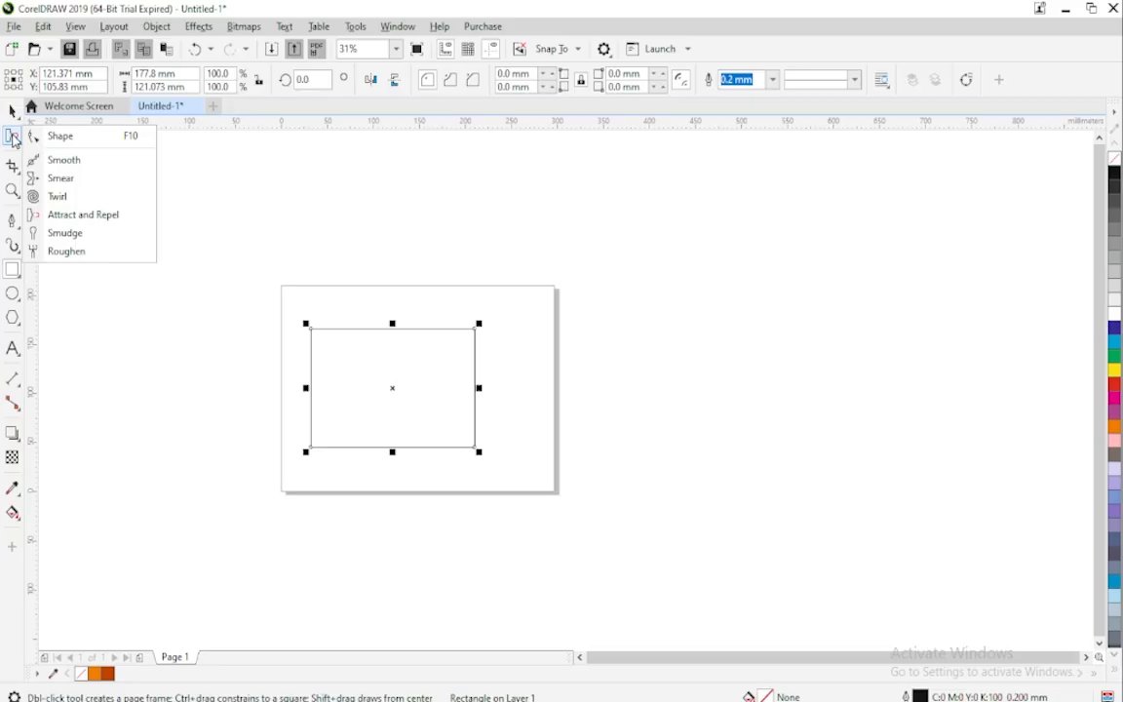
pyautogui.click(84, 235)
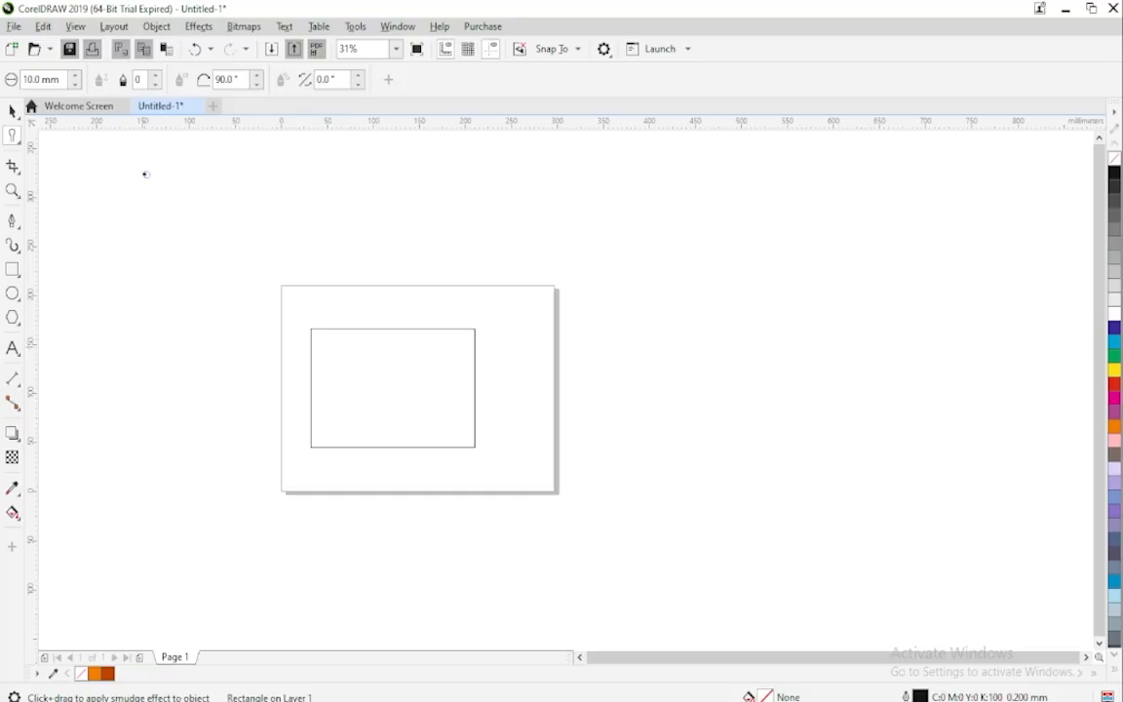
pyautogui.click(74, 85)
pyautogui.click(75, 75)
pyautogui.click(77, 75)
pyautogui.click(77, 75)
pyautogui.click(79, 75)
pyautogui.write('2')
pyautogui.click(1114, 376)
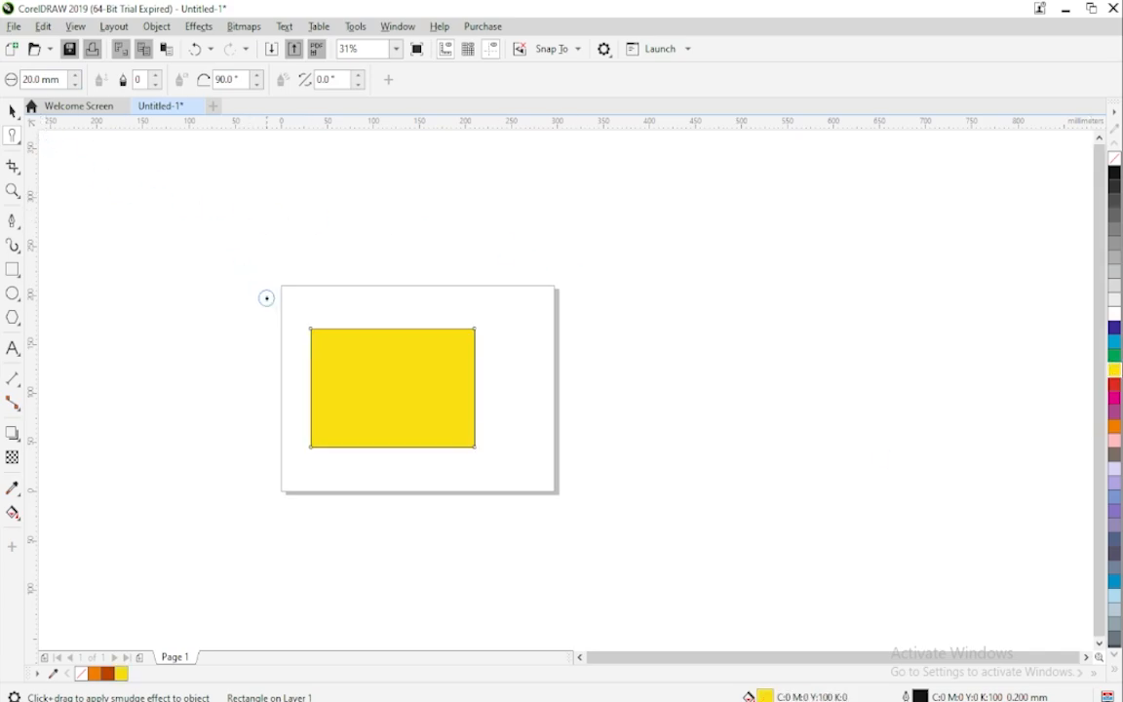
# Smudge two arms and several notches on the upper edge, one arm on the right, three on the left, and a notch and an arm on the lower edge.
pyautogui.moveTo(331, 343)
pyautogui.mouseDown()
pyautogui.moveTo(330, 320)
pyautogui.moveTo(302, 285)
pyautogui.mouseUp()
pyautogui.moveTo(358, 321)
pyautogui.mouseDown()
pyautogui.moveTo(371, 288)
pyautogui.moveTo(407, 320)
pyautogui.moveTo(456, 317)
pyautogui.moveTo(438, 339)
pyautogui.mouseUp()
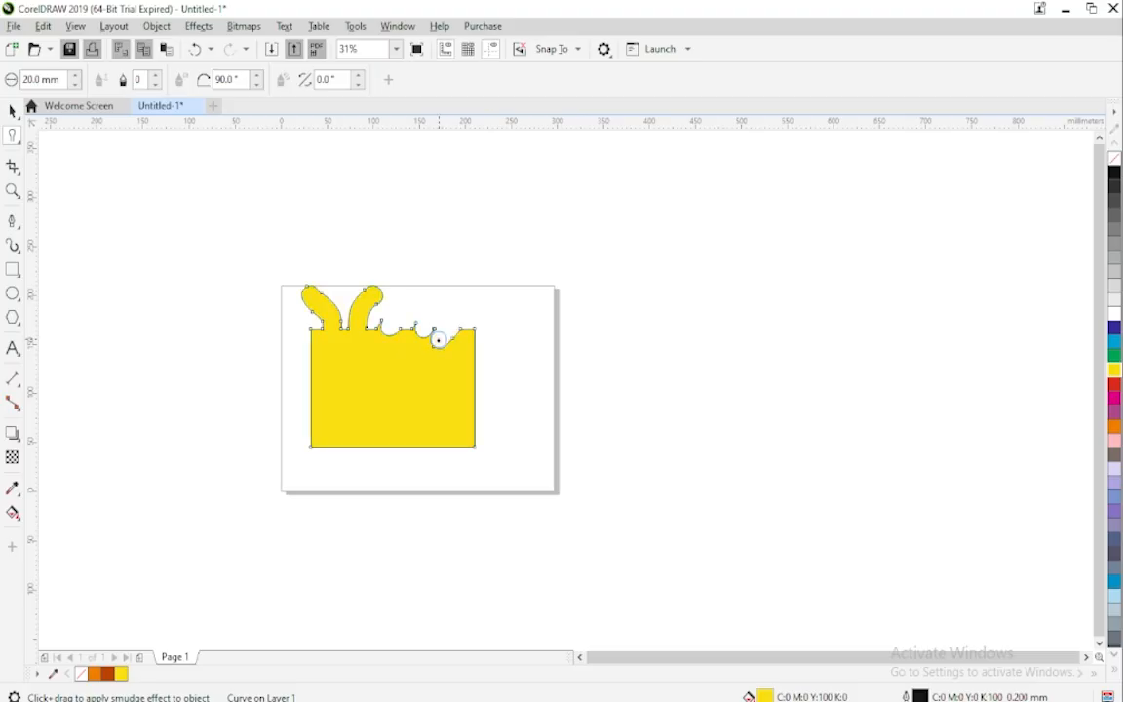
pyautogui.moveTo(466, 380); pyautogui.dragTo(528, 366)
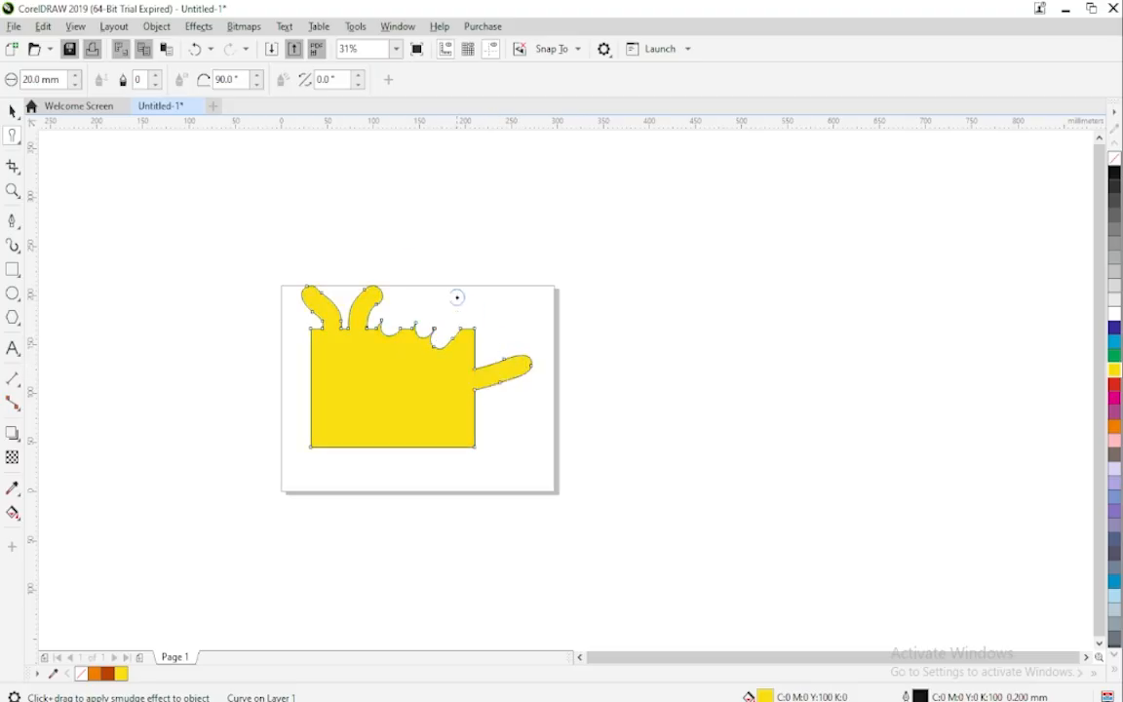
pyautogui.moveTo(333, 393); pyautogui.dragTo(240, 391)
pyautogui.moveTo(346, 367); pyautogui.dragTo(250, 353)
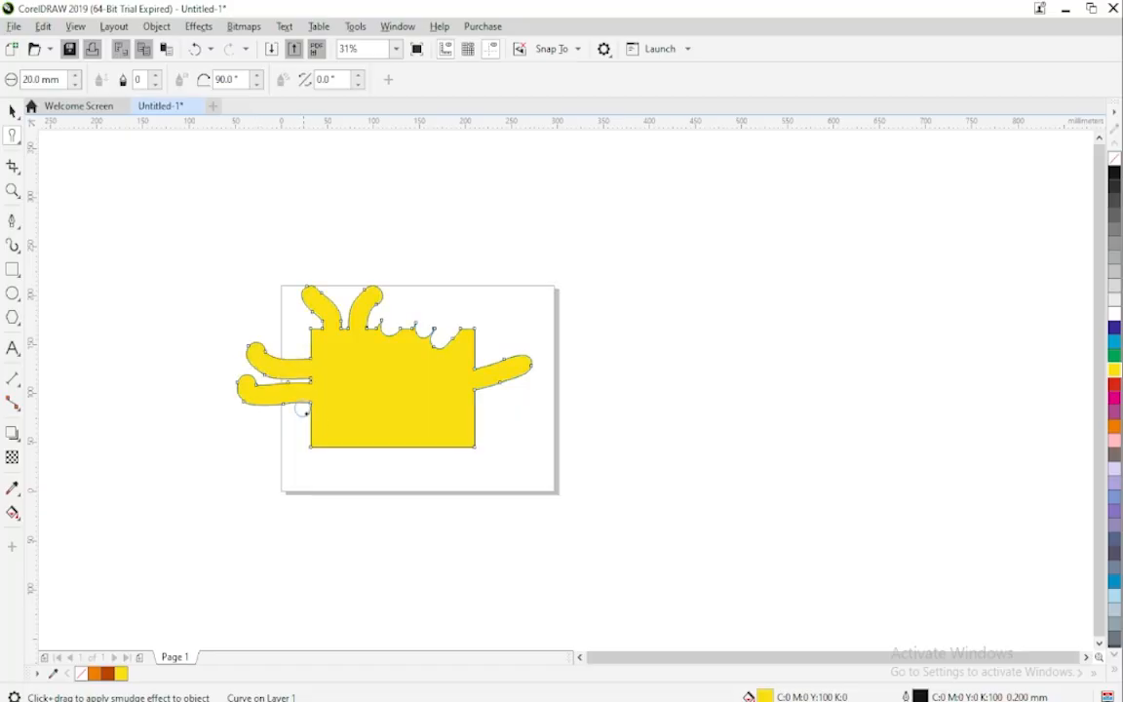
pyautogui.moveTo(314, 420); pyautogui.dragTo(239, 419)
pyautogui.moveTo(359, 449); pyautogui.dragTo(332, 477)
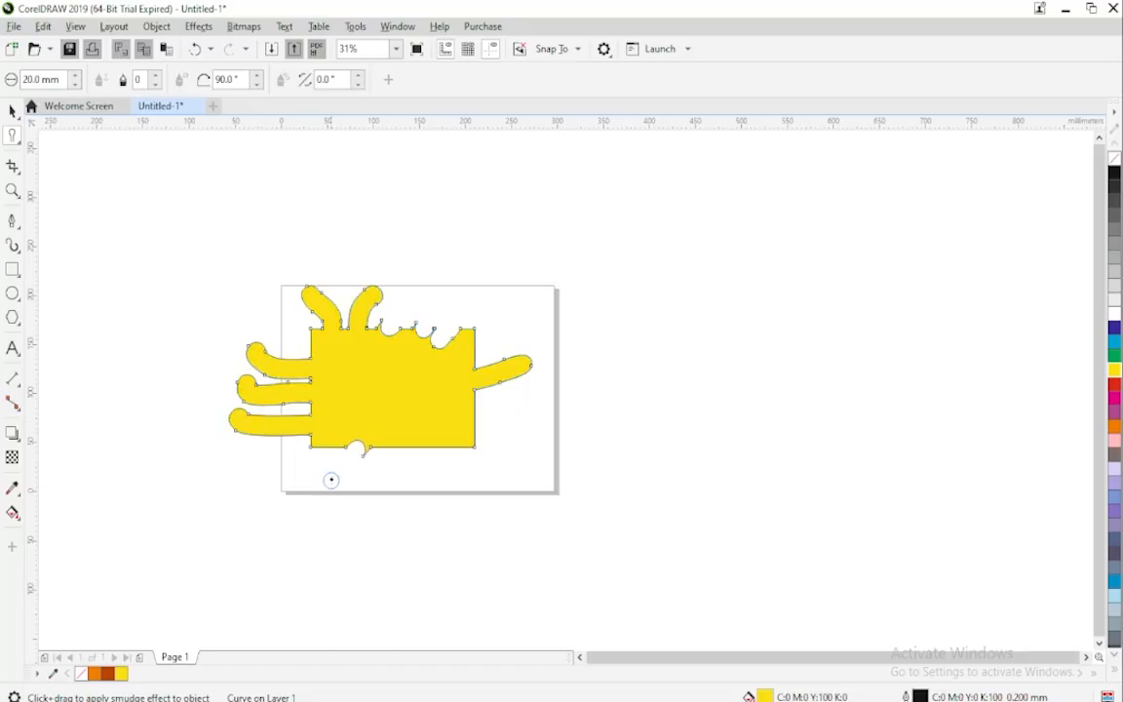
pyautogui.moveTo(385, 437); pyautogui.dragTo(376, 466)
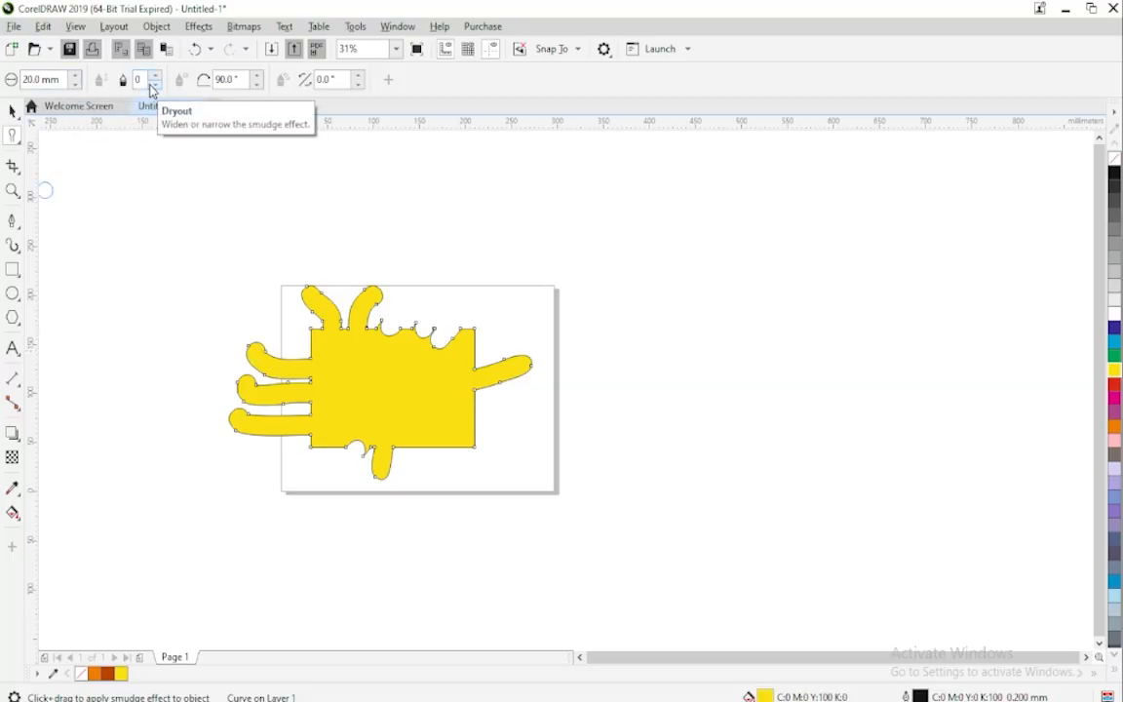
# Set the Smudge pen tilt to 45° and smudge one arm from the right edge and two from the lower edge near its right corner.
pyautogui.click(258, 85)
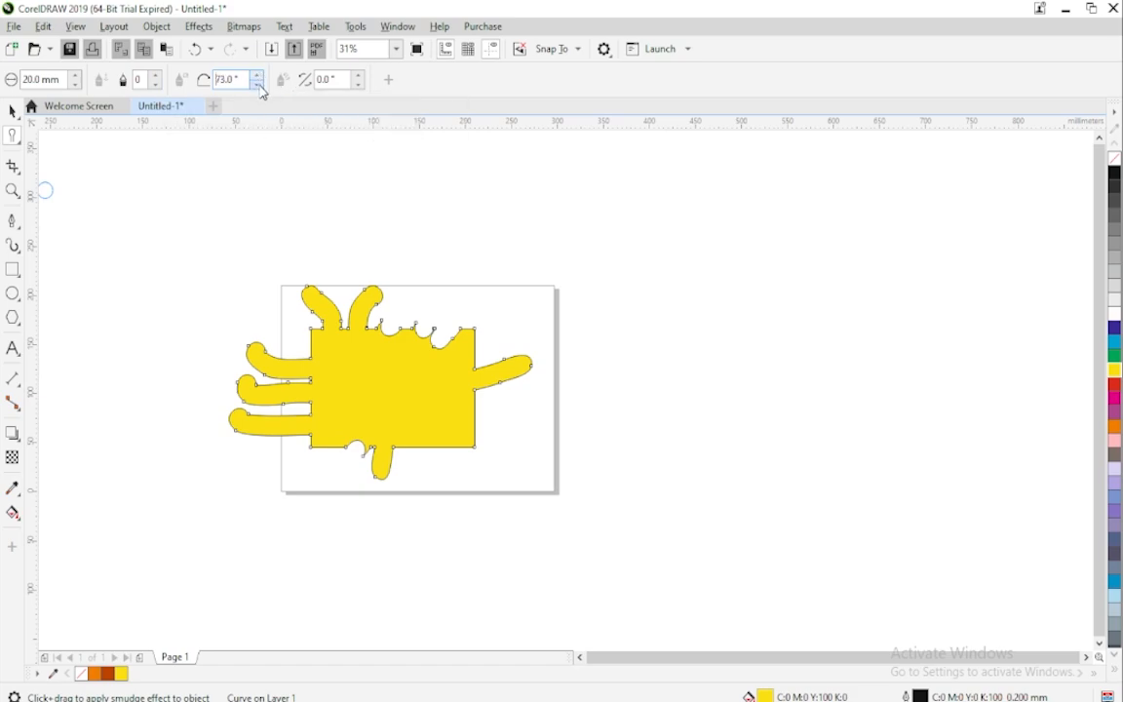
pyautogui.click(259, 86)
pyautogui.moveTo(225, 79); pyautogui.dragTo(199, 74)
pyautogui.write('45')
pyautogui.moveTo(456, 392)
pyautogui.mouseDown()
pyautogui.moveTo(474, 390)
pyautogui.moveTo(483, 423)
pyautogui.moveTo(545, 416)
pyautogui.mouseUp()
pyautogui.moveTo(466, 439)
pyautogui.mouseDown()
pyautogui.moveTo(433, 463)
pyautogui.moveTo(372, 485)
pyautogui.mouseUp()
pyautogui.moveTo(461, 440)
pyautogui.mouseDown()
pyautogui.moveTo(470, 470)
pyautogui.moveTo(556, 495)
pyautogui.mouseUp()
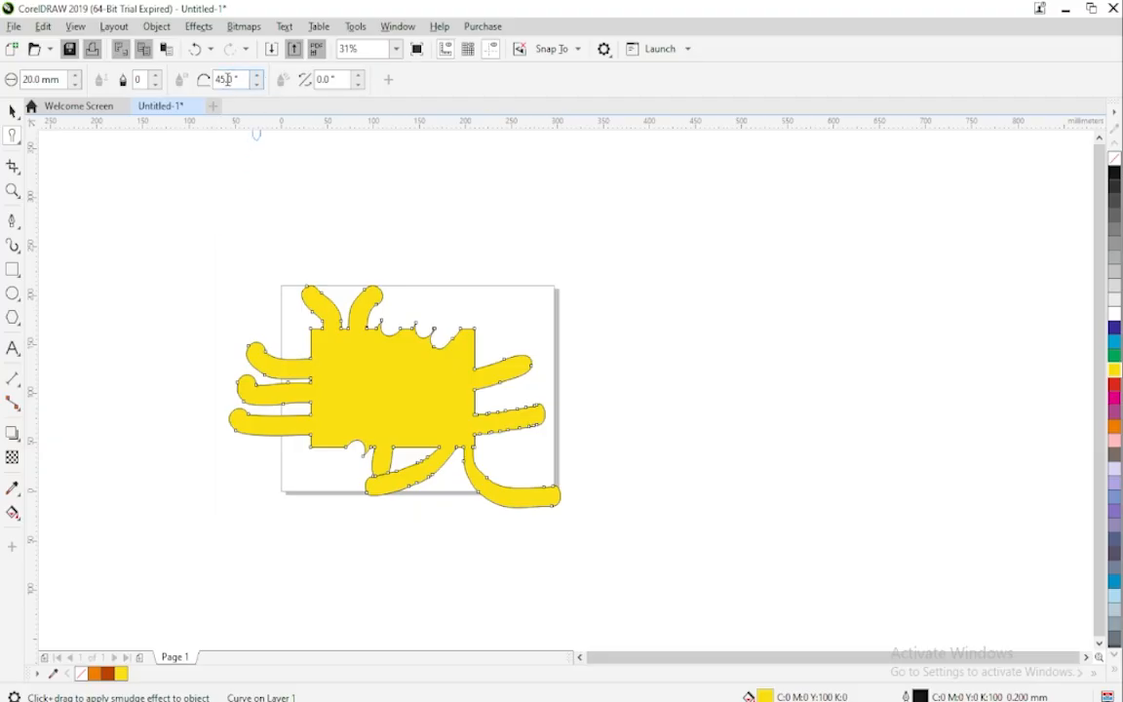
# Set the pen tilt to 90° and smudge an arm at the shape's lower-left corner and a long bent one from its right edge.
pyautogui.moveTo(227, 79); pyautogui.dragTo(205, 77)
pyautogui.write('90')
pyautogui.moveTo(337, 447); pyautogui.dragTo(208, 497)
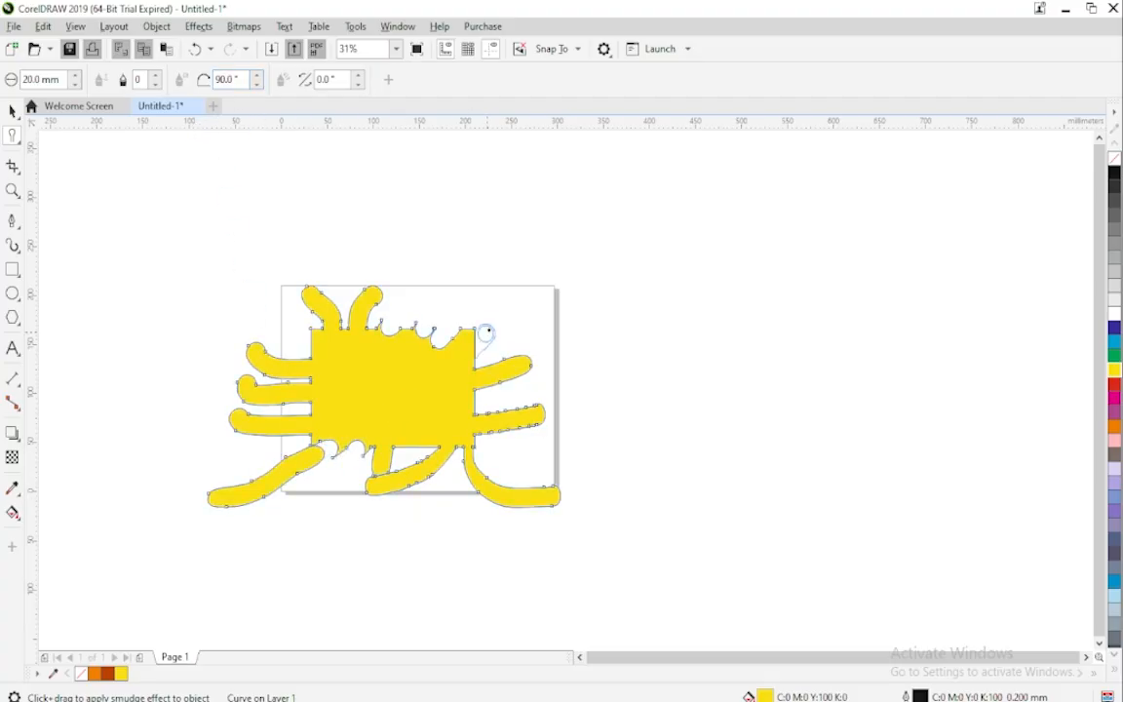
pyautogui.moveTo(486, 333)
pyautogui.mouseDown()
pyautogui.moveTo(527, 301)
pyautogui.moveTo(585, 333)
pyautogui.mouseUp()
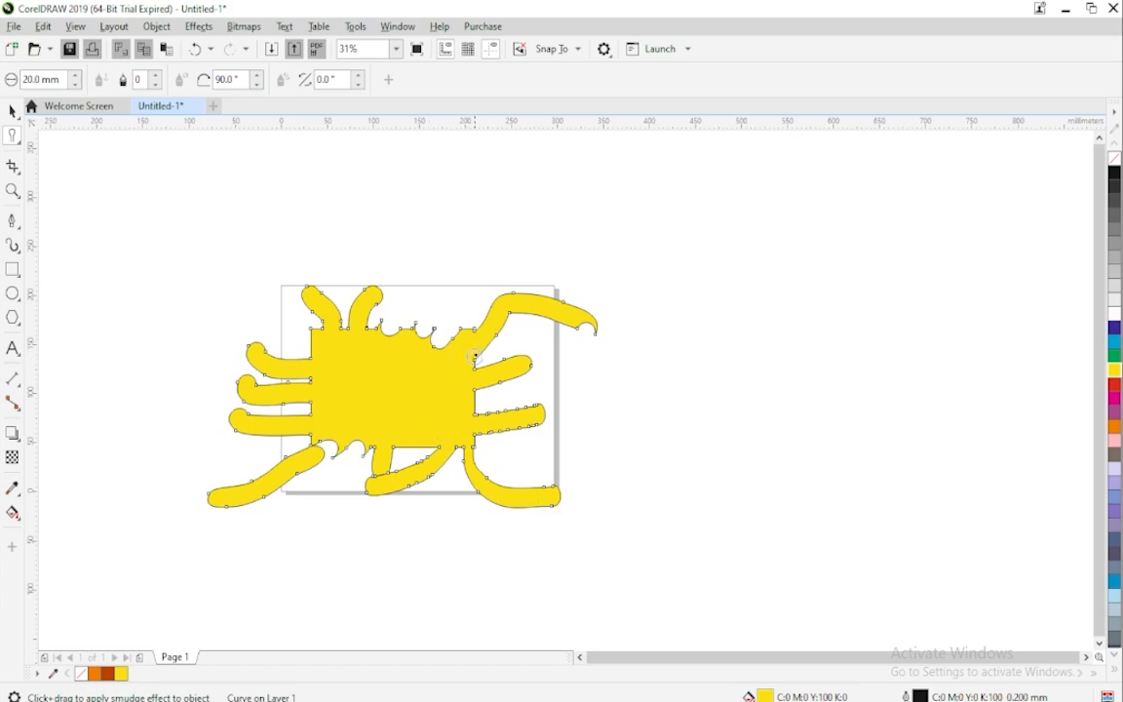
# Delete the smudged yellow curve from the page.
pyautogui.press('space')
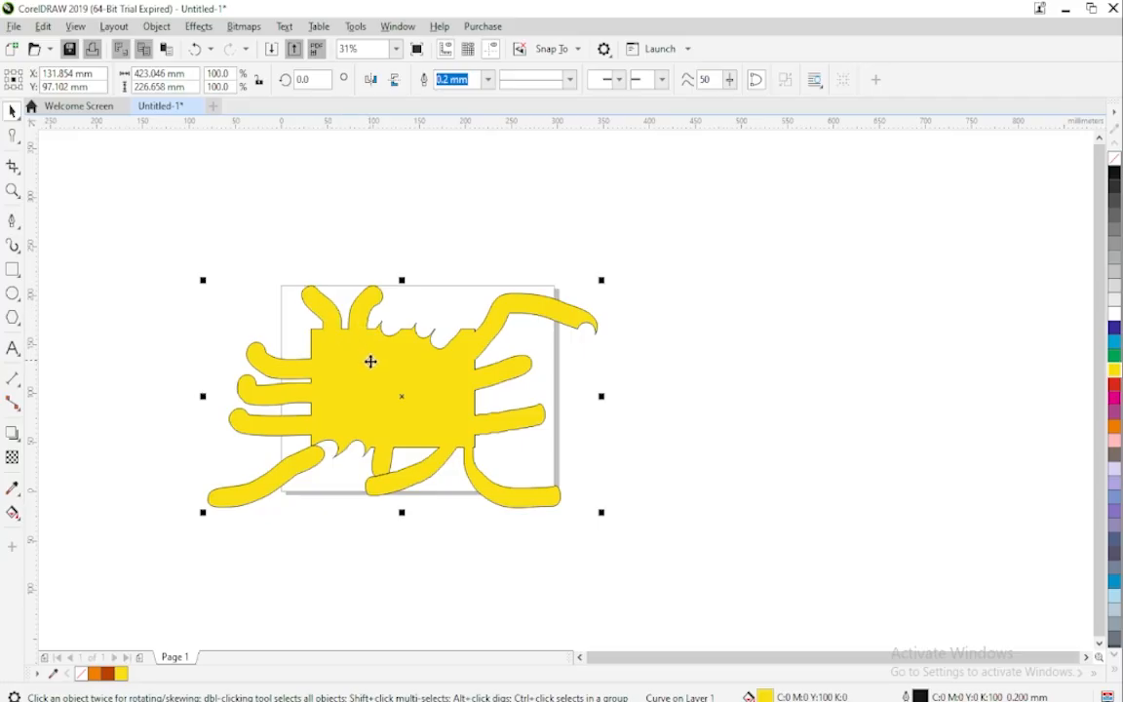
pyautogui.click(371, 362)
pyautogui.press('Delete')
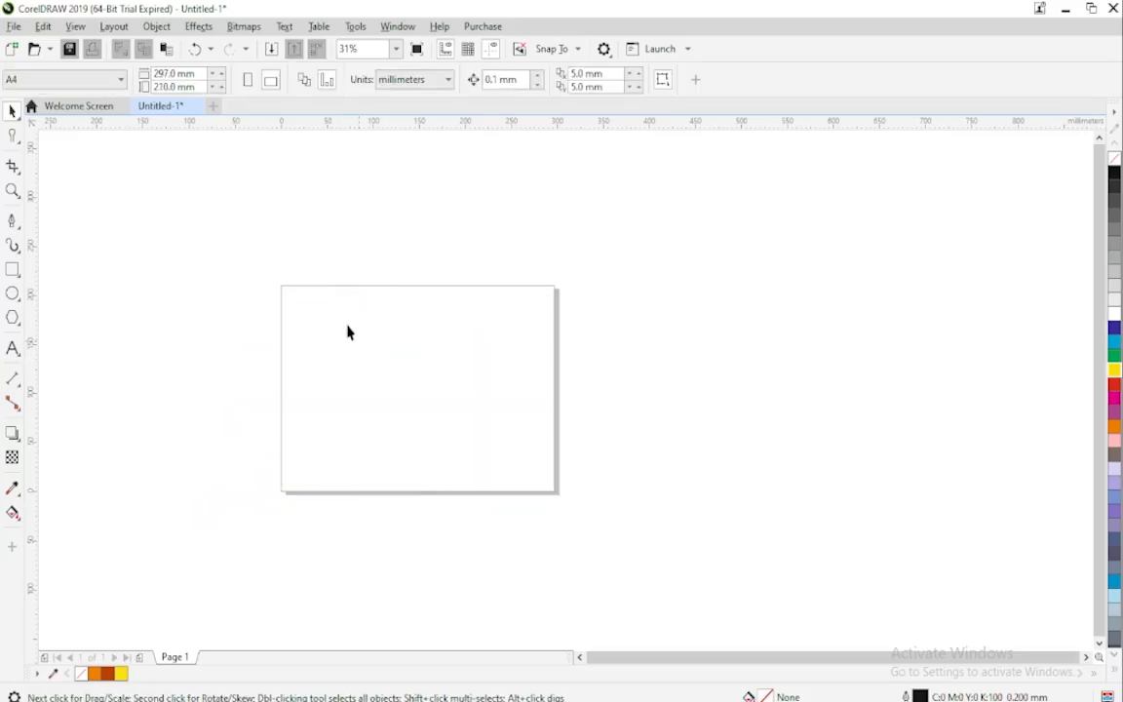
# Draw a yellow rectangle about 217 mm by 56 mm and an orange one about 220 mm by 65 mm directly below it.
pyautogui.click(13, 270)
pyautogui.moveTo(310, 314)
pyautogui.mouseDown()
pyautogui.moveTo(426, 336)
pyautogui.moveTo(512, 370)
pyautogui.mouseUp()
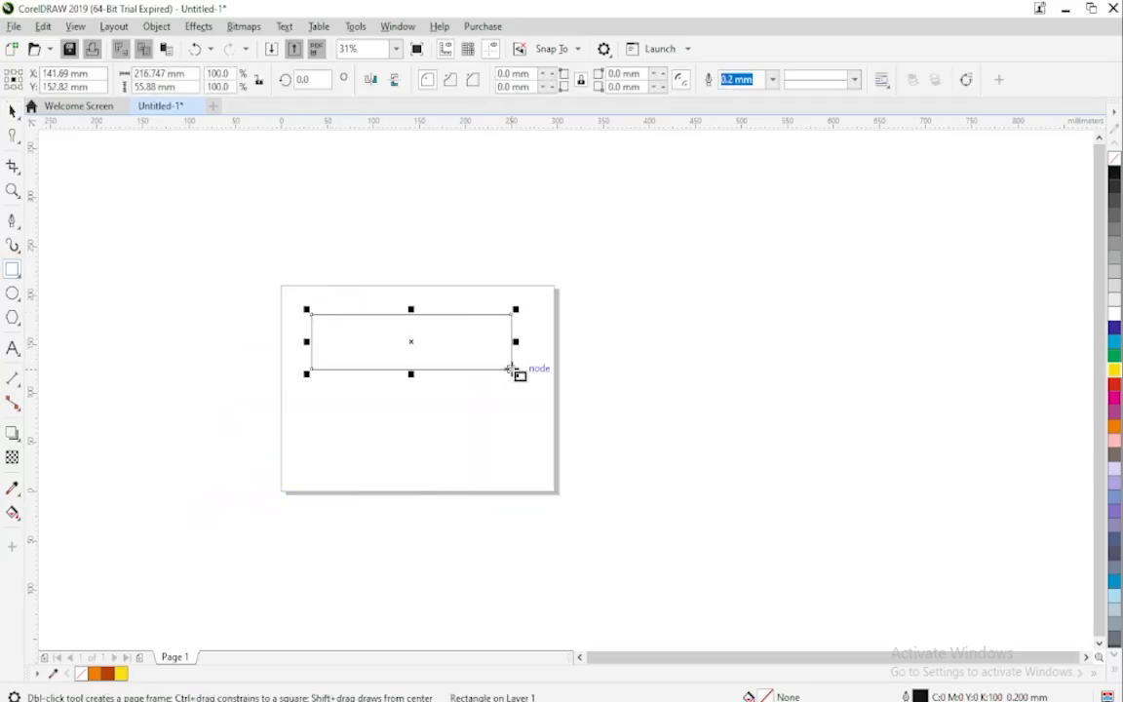
pyautogui.click(1114, 370)
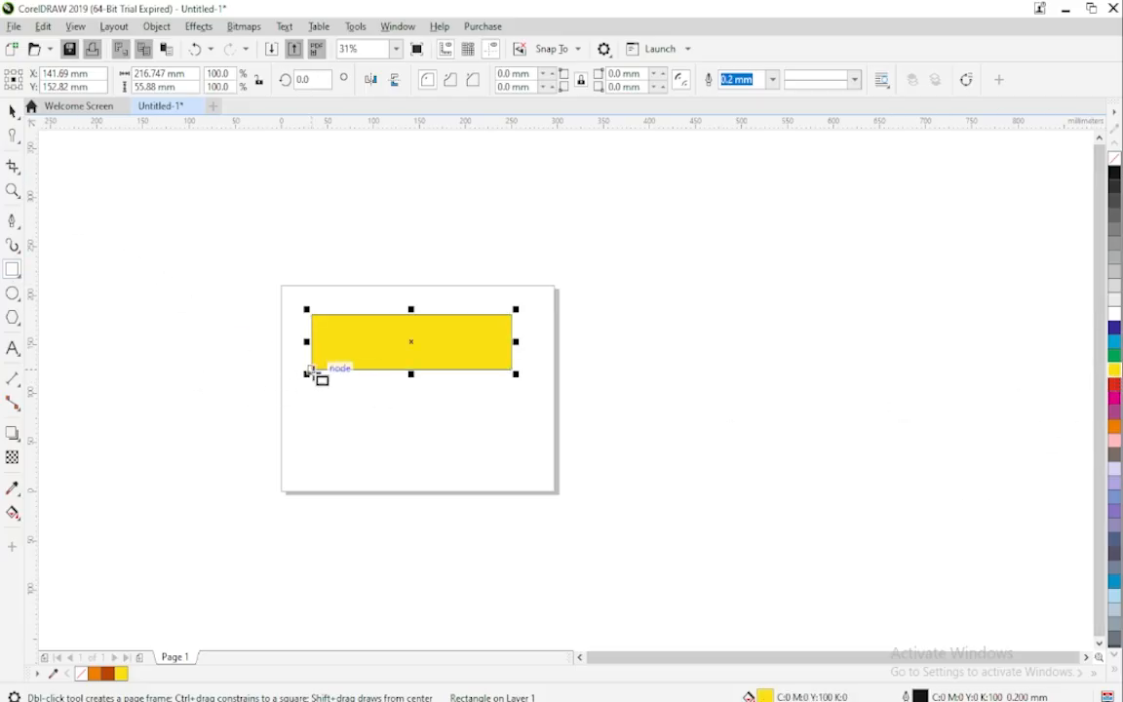
pyautogui.moveTo(314, 371); pyautogui.dragTo(515, 433)
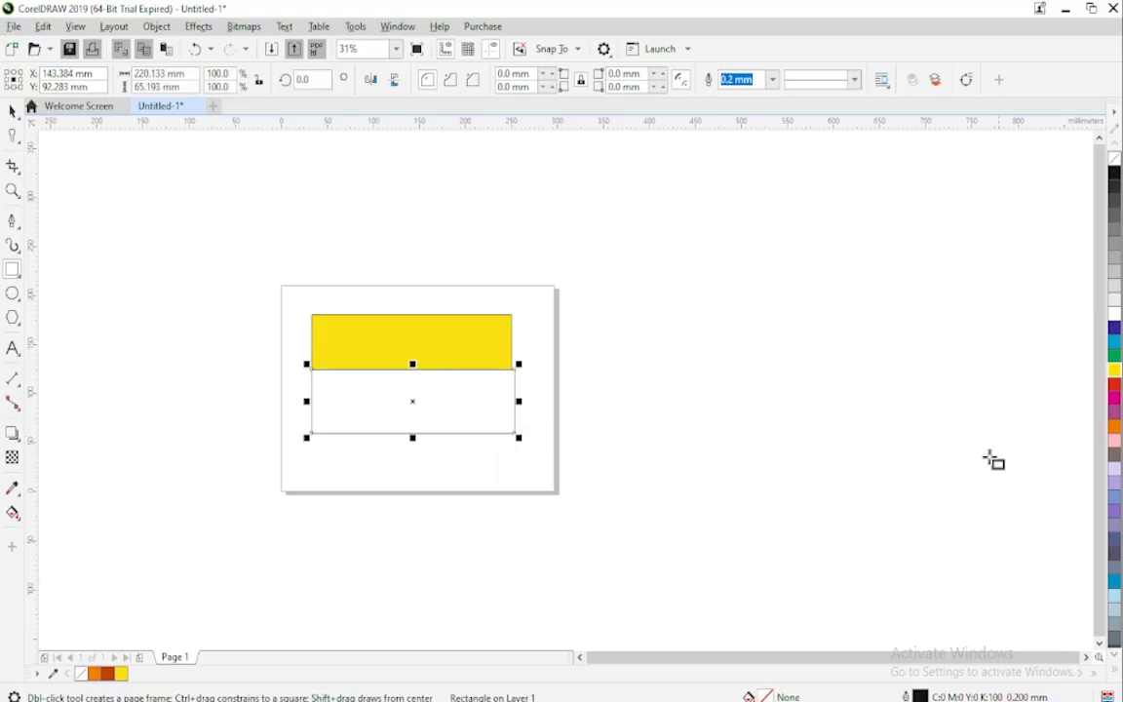
pyautogui.click(1115, 428)
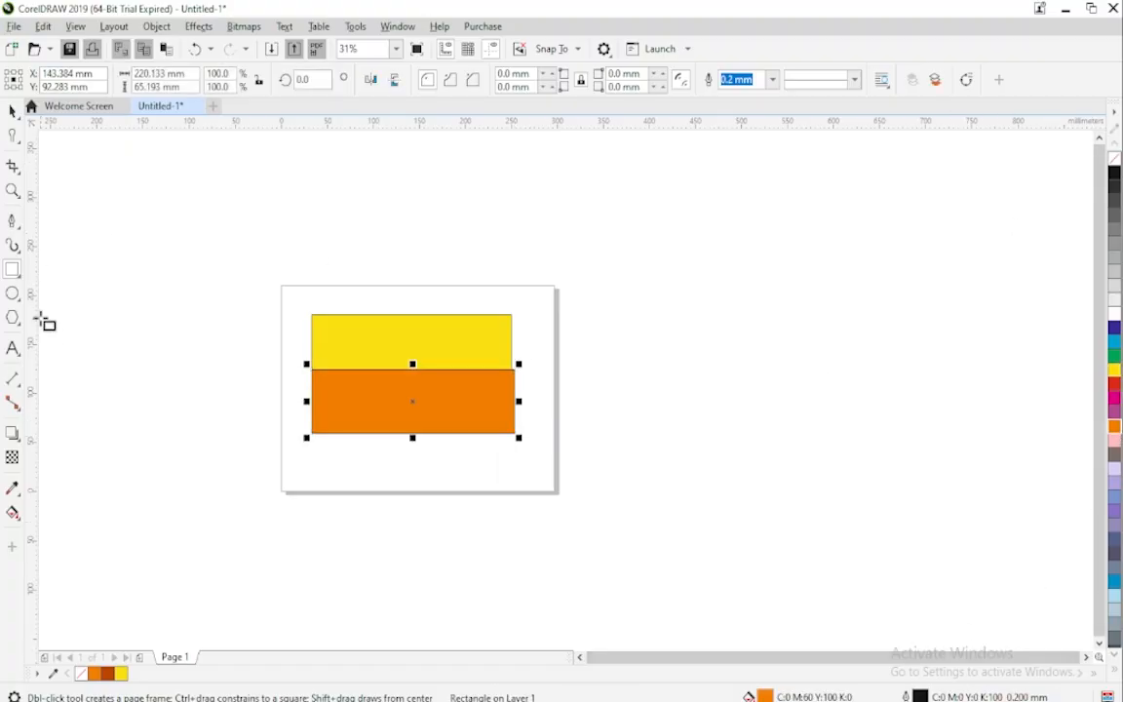
# Smudge the orange rectangle's upper edge into several notches and two arms that reach into the yellow rectangle.
pyautogui.click(17, 142)
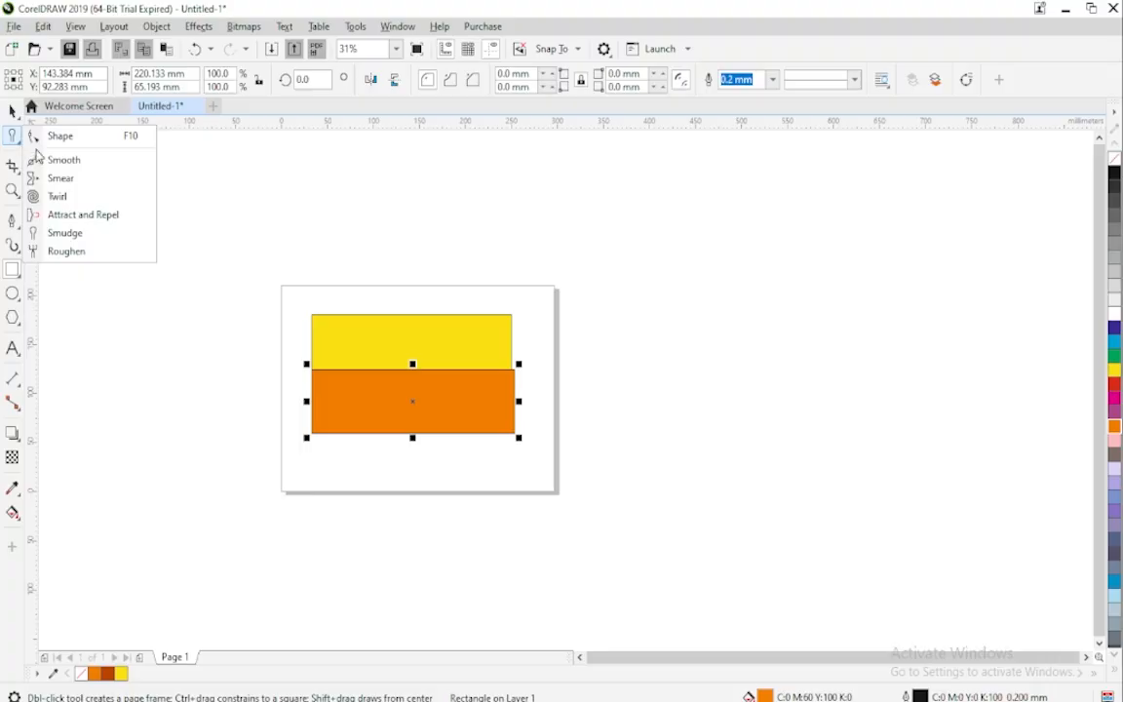
pyautogui.click(66, 233)
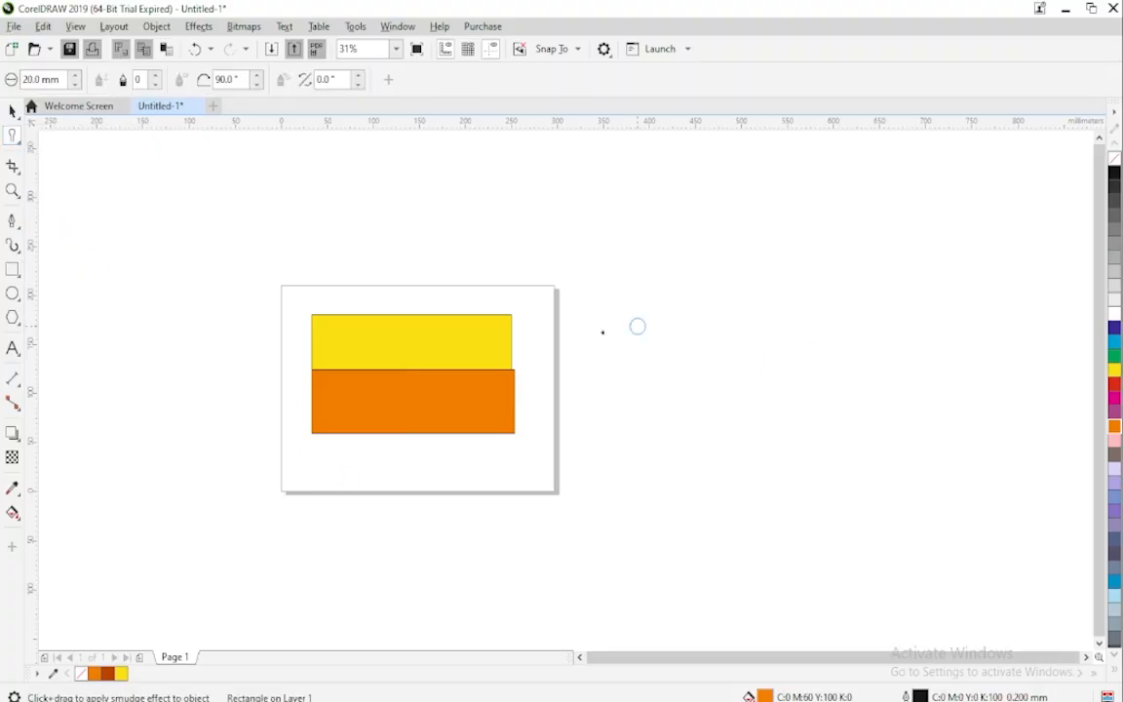
pyautogui.moveTo(387, 360); pyautogui.dragTo(366, 393)
pyautogui.moveTo(430, 371)
pyautogui.mouseDown()
pyautogui.moveTo(447, 355)
pyautogui.moveTo(491, 354)
pyautogui.mouseUp()
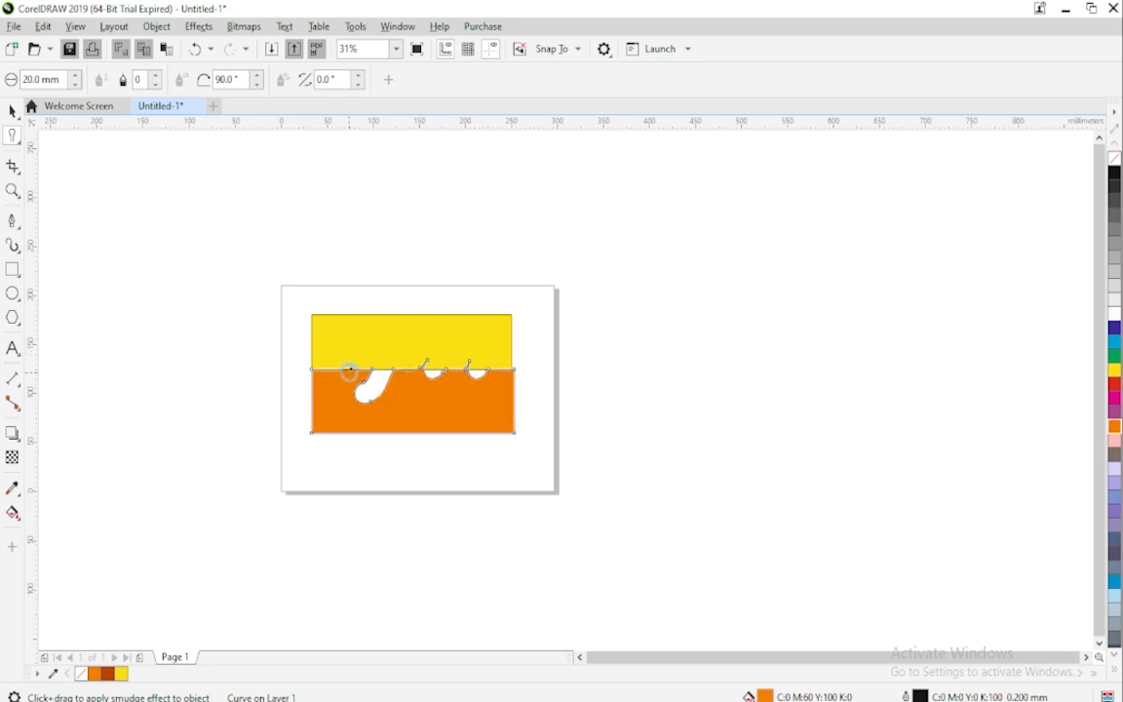
pyautogui.moveTo(349, 371)
pyautogui.mouseDown()
pyautogui.moveTo(378, 356)
pyautogui.moveTo(329, 364)
pyautogui.moveTo(324, 387)
pyautogui.moveTo(359, 388)
pyautogui.moveTo(405, 356)
pyautogui.moveTo(409, 397)
pyautogui.mouseUp()
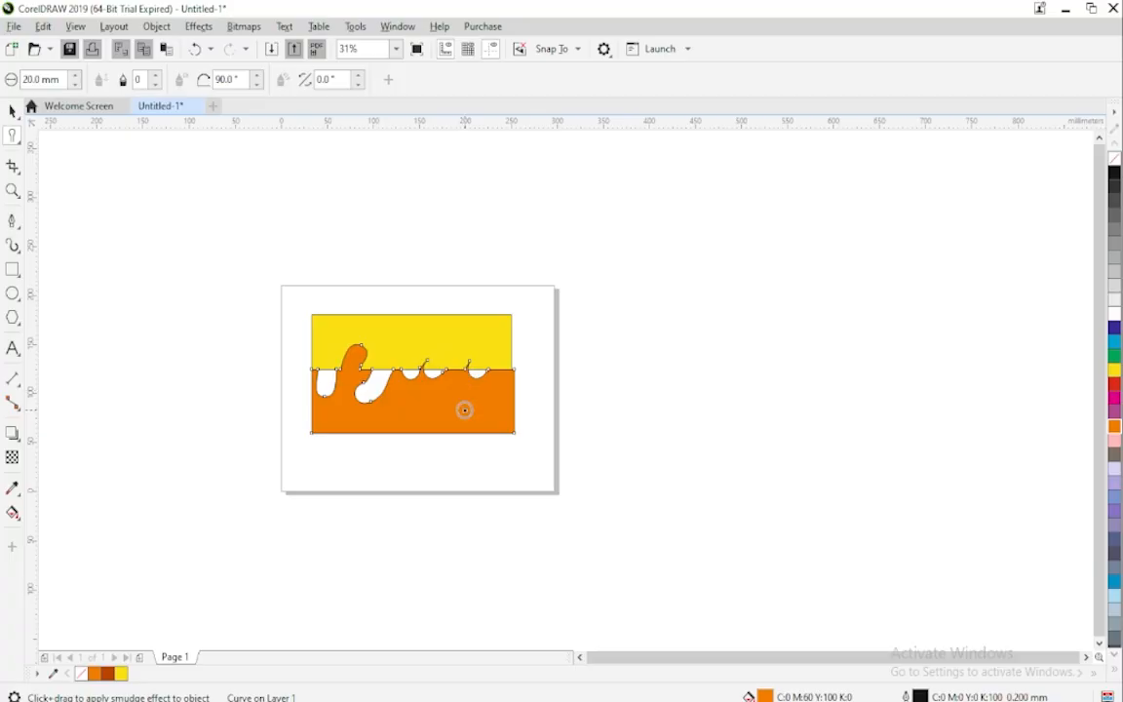
pyautogui.moveTo(464, 408); pyautogui.dragTo(459, 341)
pyautogui.moveTo(333, 339); pyautogui.dragTo(284, 336)
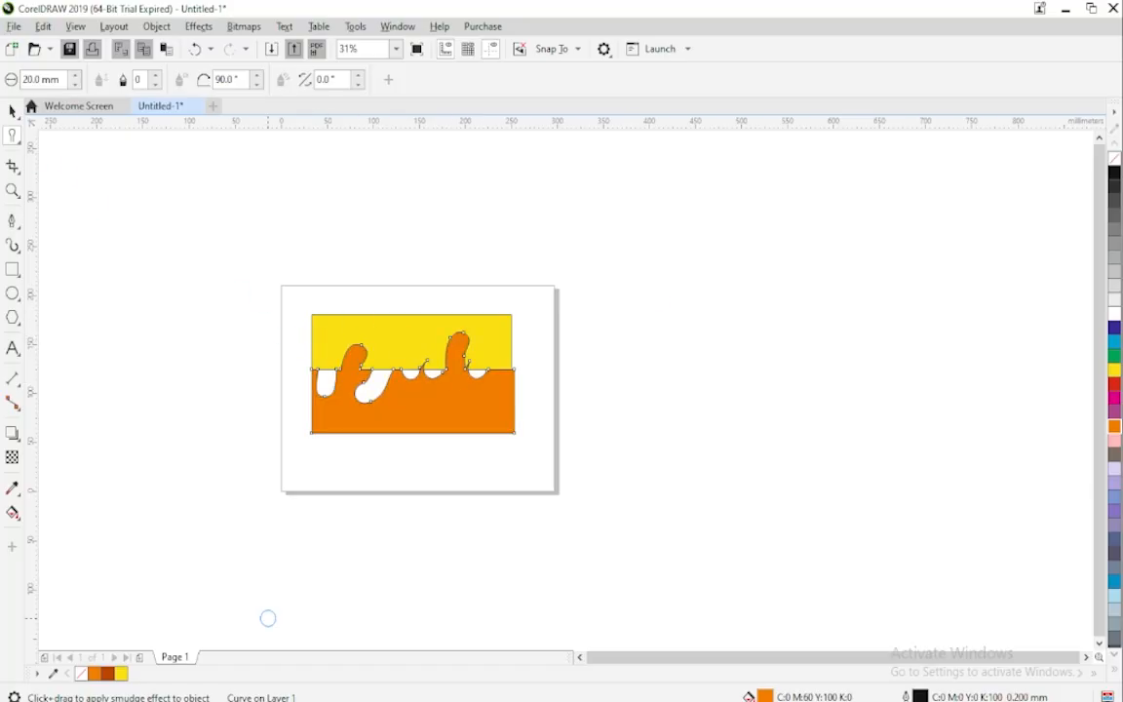
# Select the yellow rectangle and smudge its lower edge down into the notches of the orange shape.
pyautogui.click(14, 113)
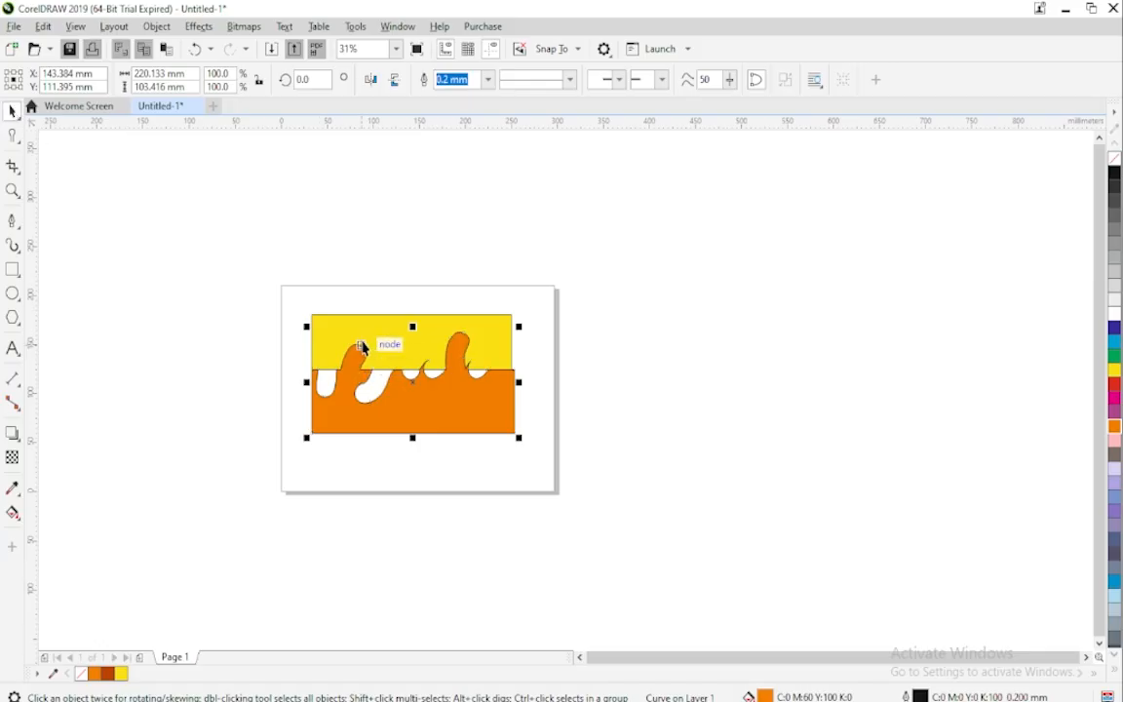
pyautogui.click(360, 337)
pyautogui.click(12, 137)
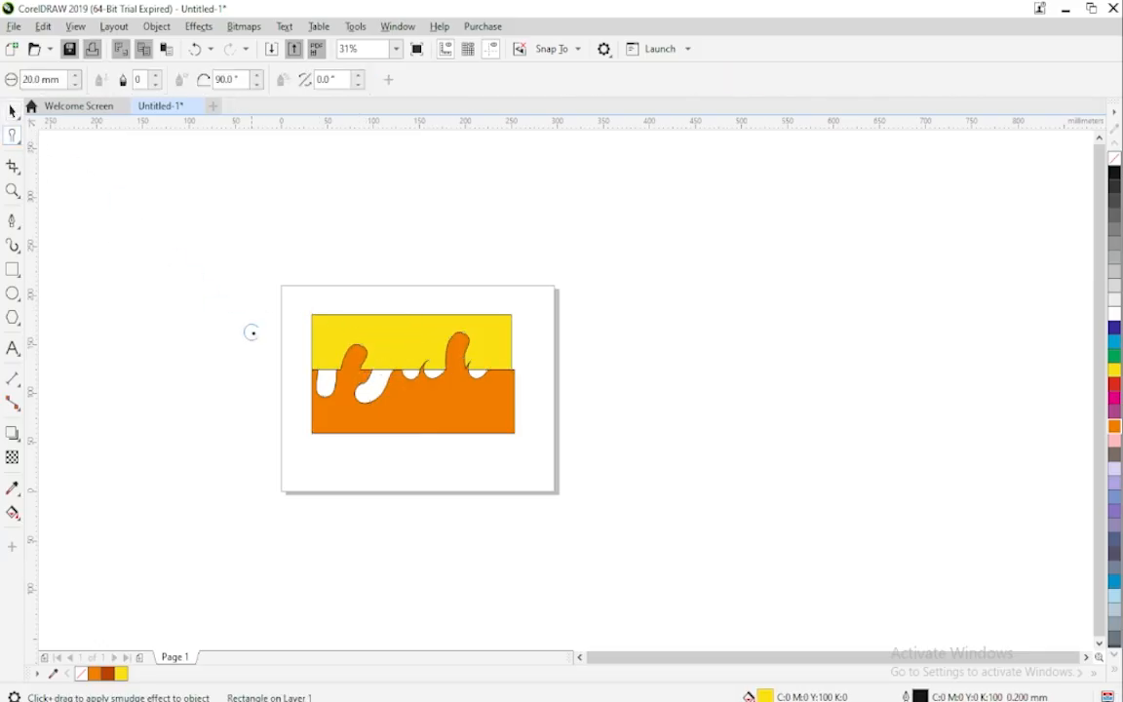
pyautogui.moveTo(329, 355)
pyautogui.mouseDown()
pyautogui.moveTo(324, 392)
pyautogui.moveTo(379, 372)
pyautogui.moveTo(364, 394)
pyautogui.moveTo(374, 380)
pyautogui.mouseUp()
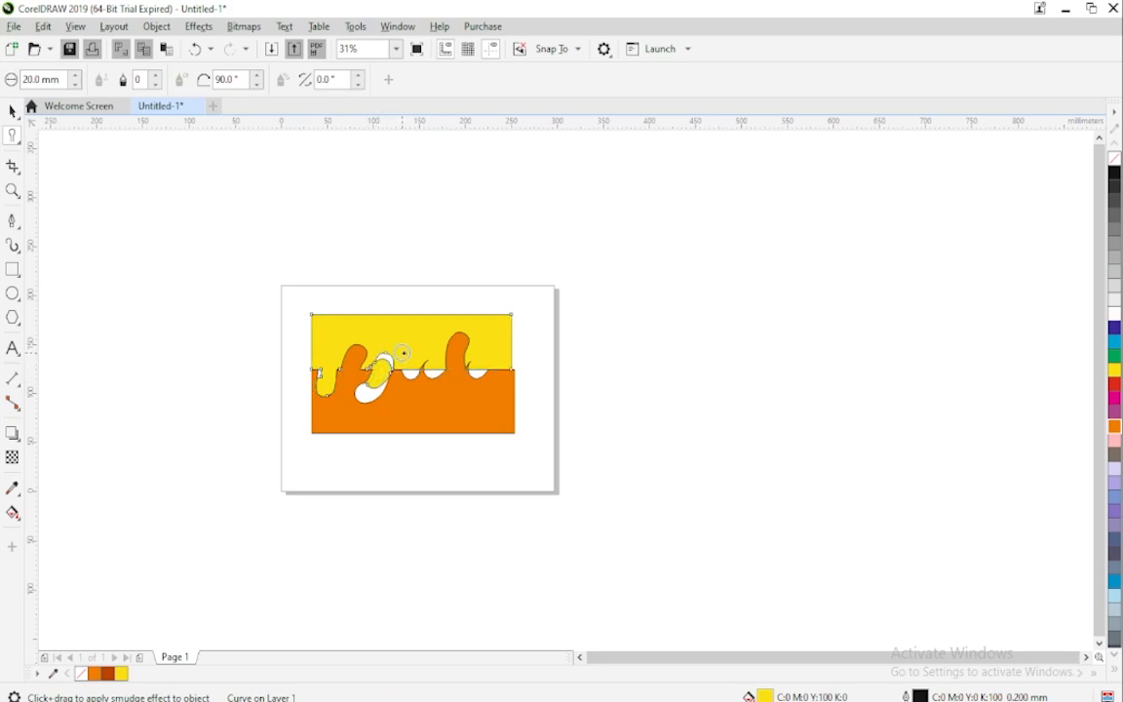
pyautogui.moveTo(394, 359)
pyautogui.mouseDown()
pyautogui.moveTo(371, 377)
pyautogui.moveTo(431, 371)
pyautogui.moveTo(412, 383)
pyautogui.mouseUp()
# Delete the yellow curve and the orange curve.
pyautogui.click(13, 111)
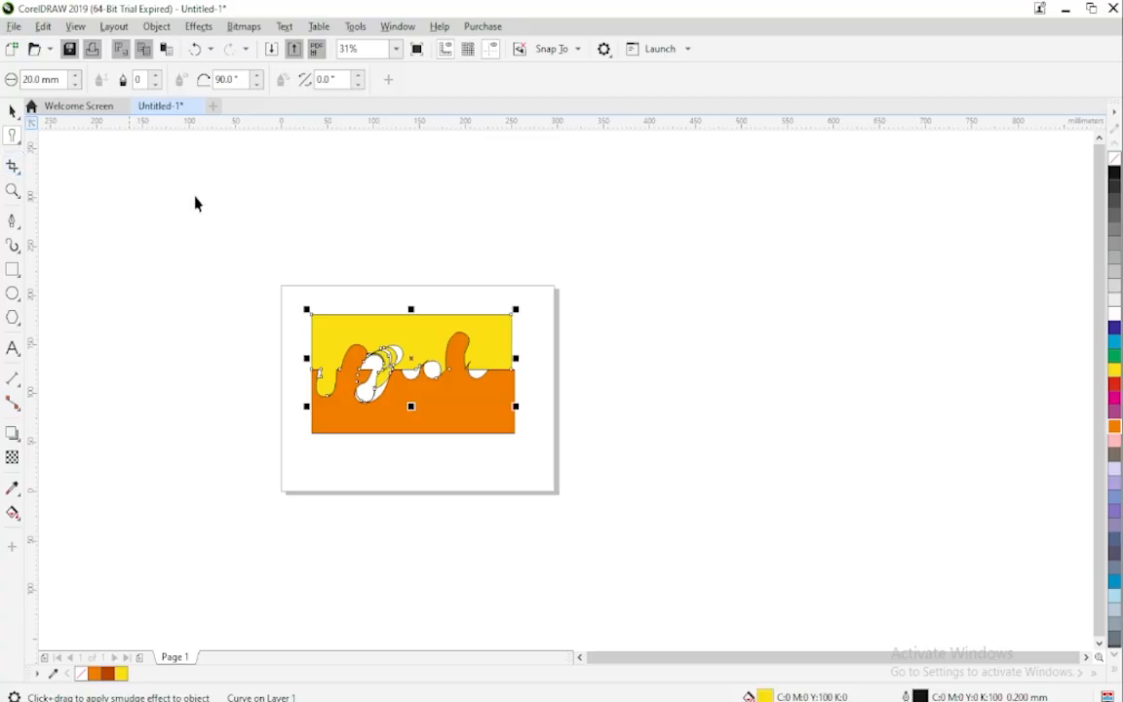
pyautogui.press('space')
pyautogui.click(414, 345)
pyautogui.press('Delete')
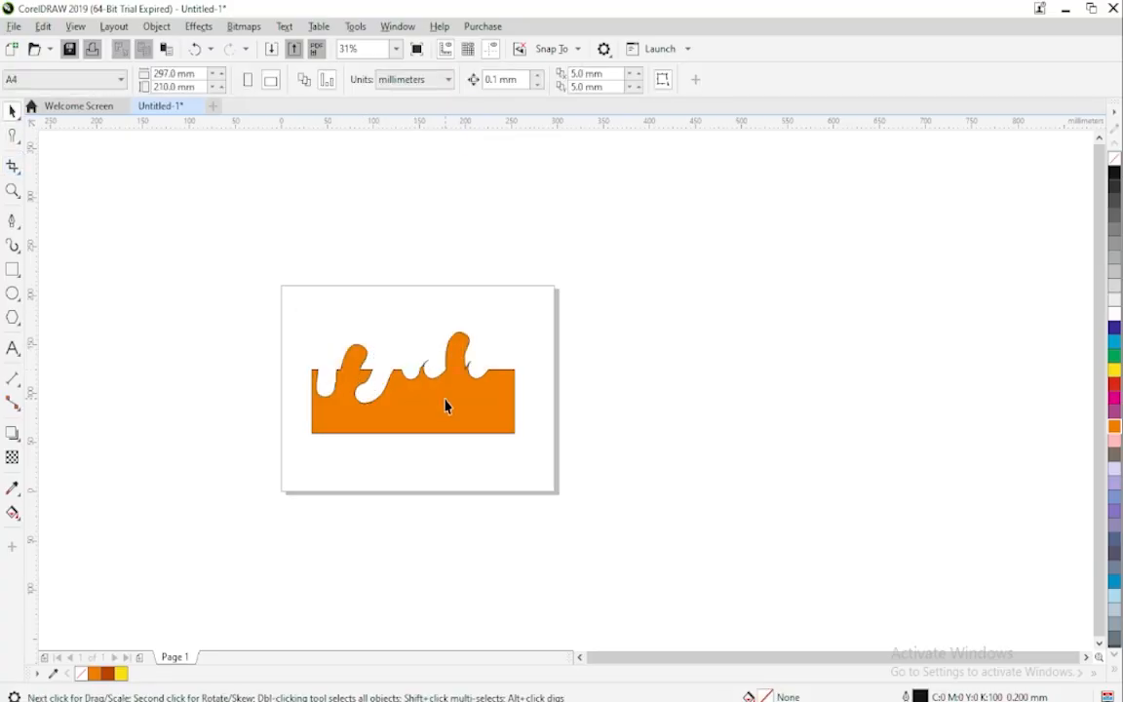
pyautogui.click(446, 407)
pyautogui.press('Delete')
# Draw a rectangle about 173 mm wide and 116 mm high in the middle of the page.
pyautogui.click(14, 272)
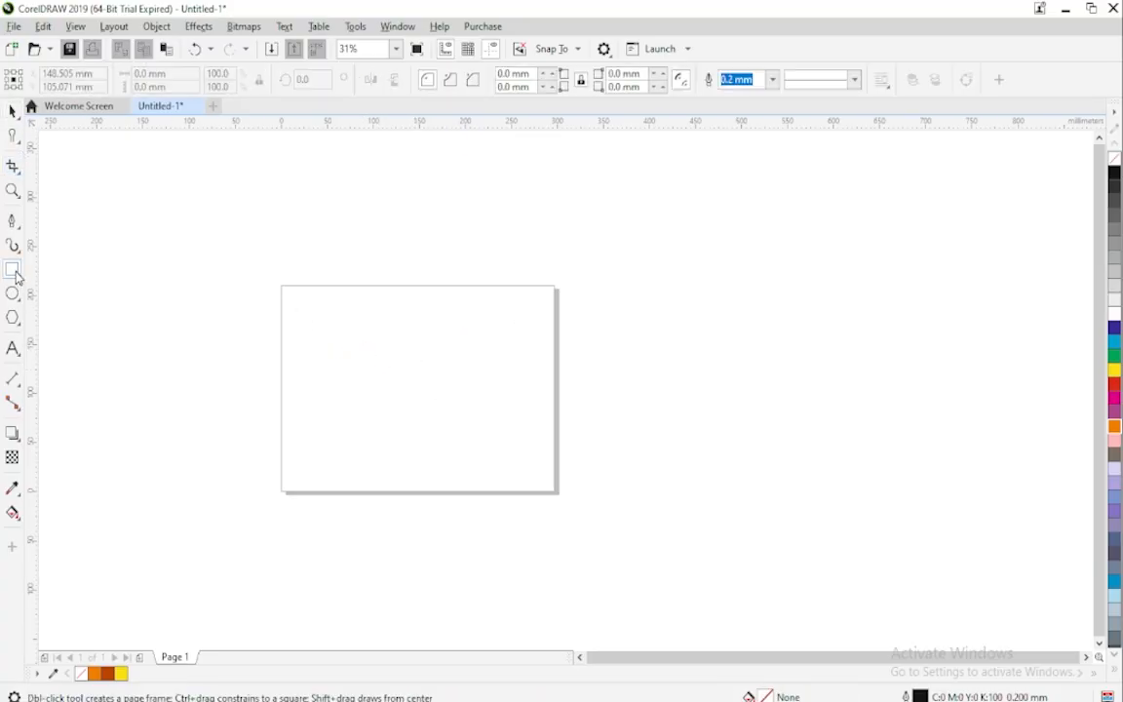
pyautogui.click(22, 143)
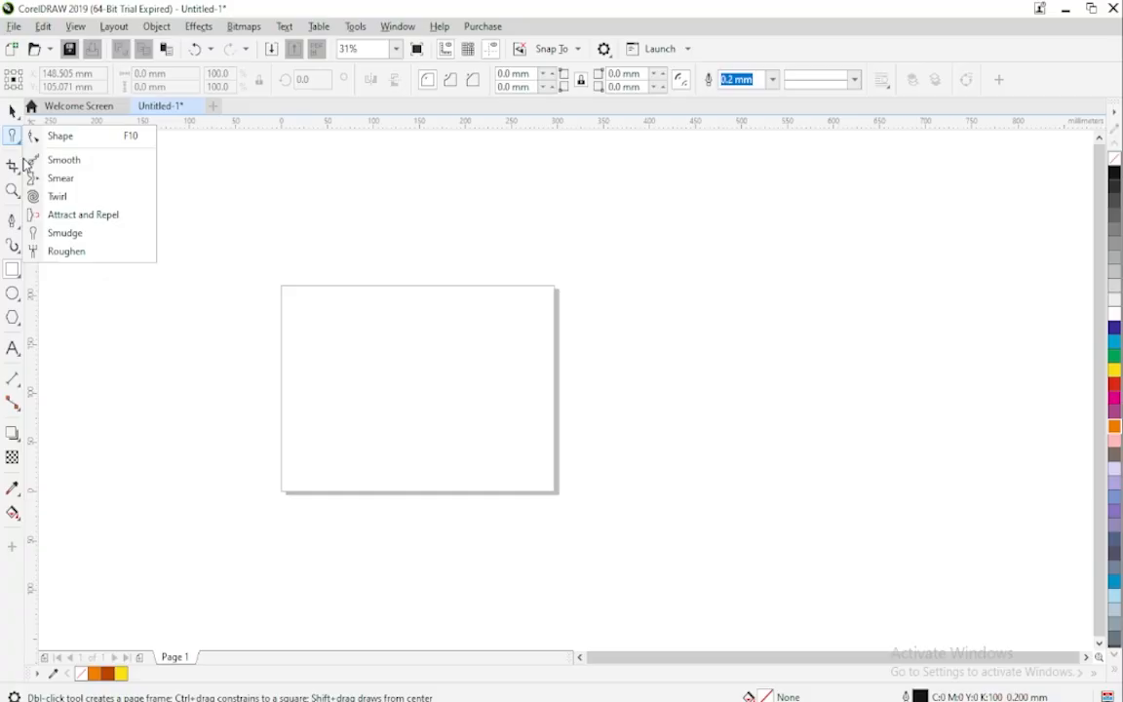
pyautogui.click(19, 276)
pyautogui.click(35, 271)
pyautogui.moveTo(333, 334); pyautogui.dragTo(492, 446)
# Roughen two spots on the rectangle's upper edge with the 20 mm nib and a spike frequency of 1.
pyautogui.click(10, 134)
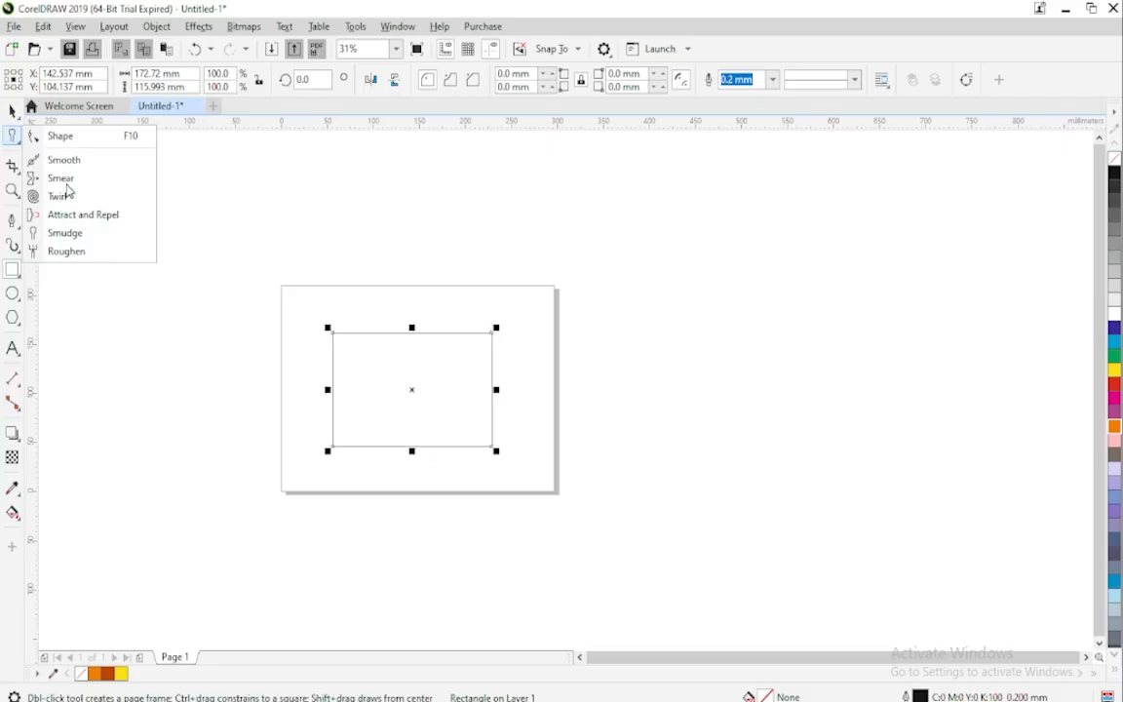
pyautogui.click(95, 252)
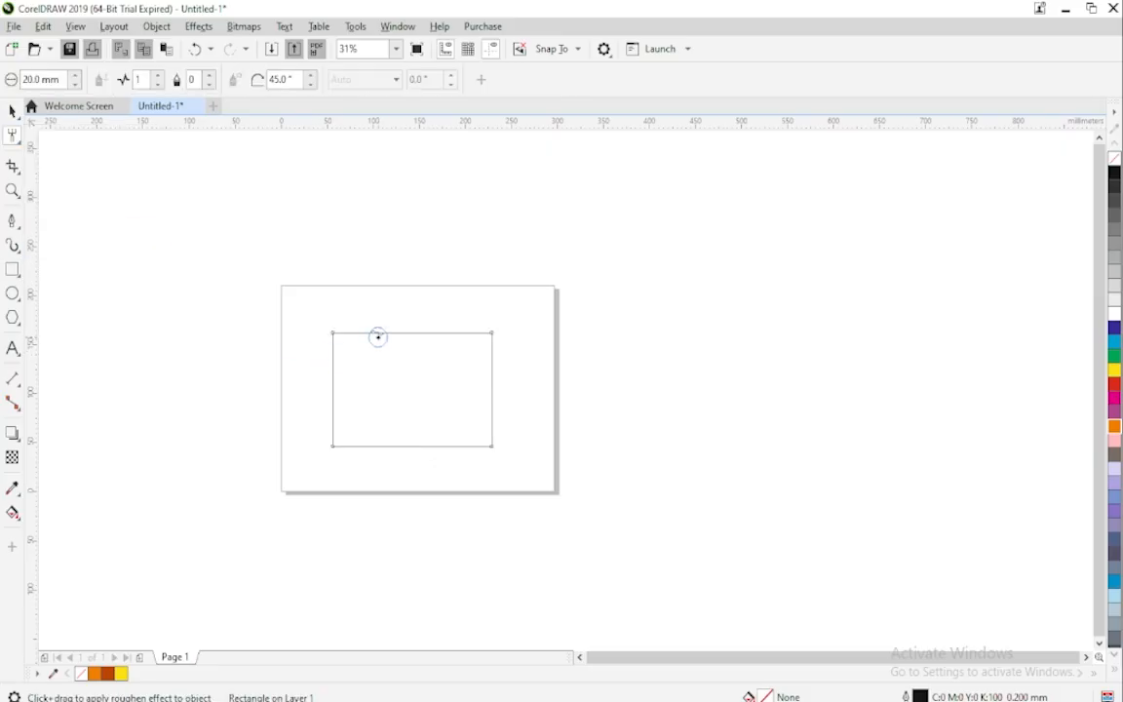
pyautogui.moveTo(357, 333); pyautogui.dragTo(406, 334)
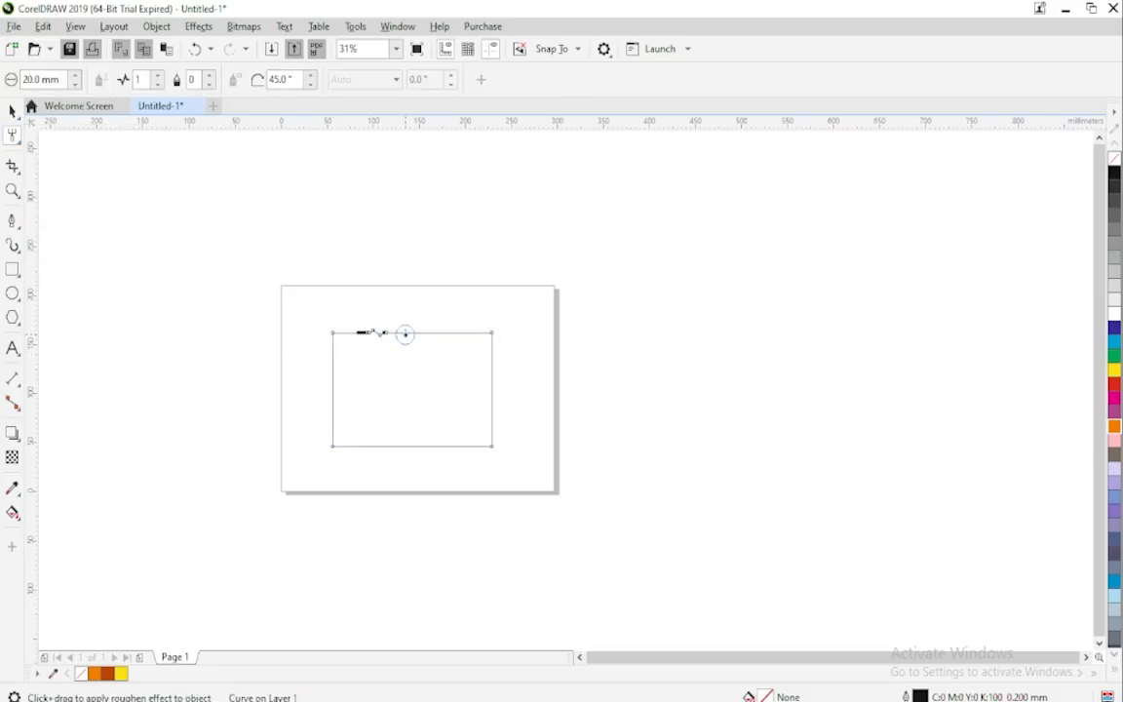
pyautogui.click(407, 328)
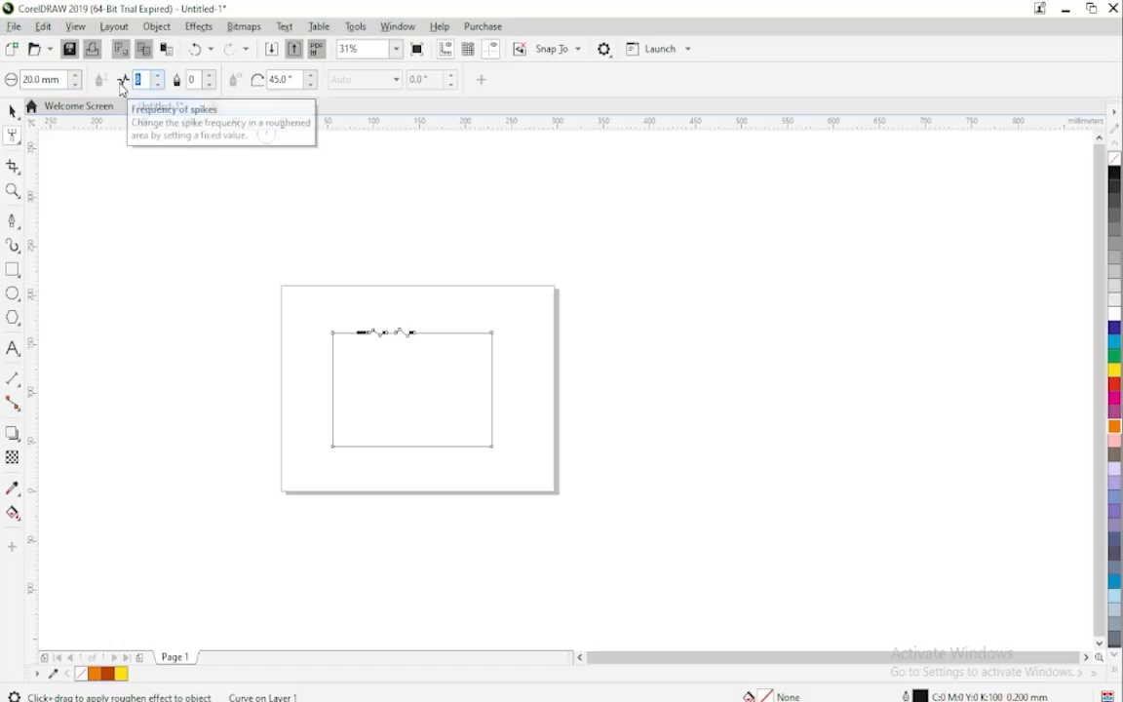
# Set the spike frequency to 10 and roughen two spots on the left edge and one on the upper edge.
pyautogui.write('10')
pyautogui.press('Return')
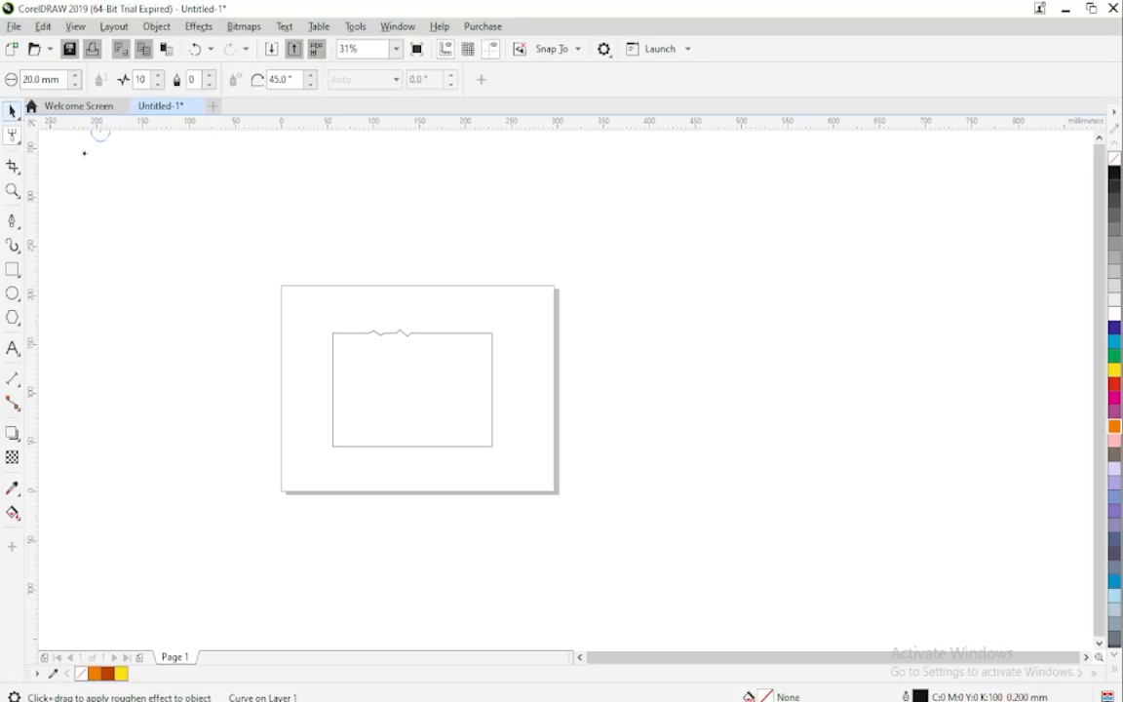
pyautogui.click(332, 362)
pyautogui.click(13, 110)
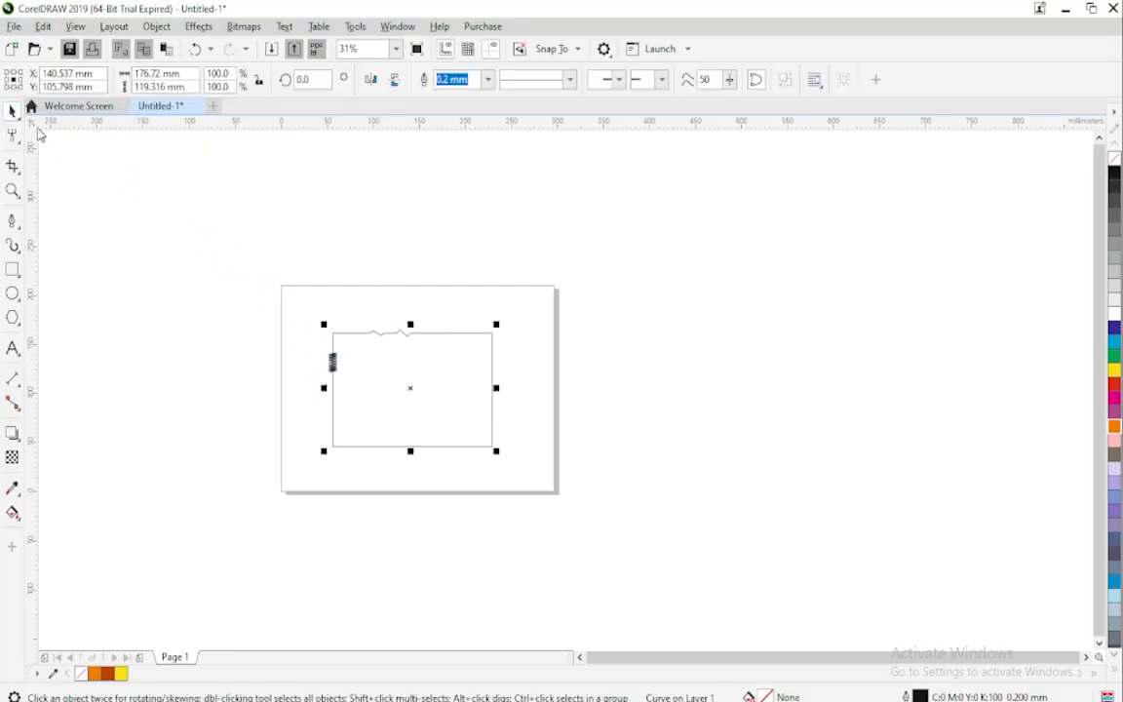
pyautogui.click(300, 303)
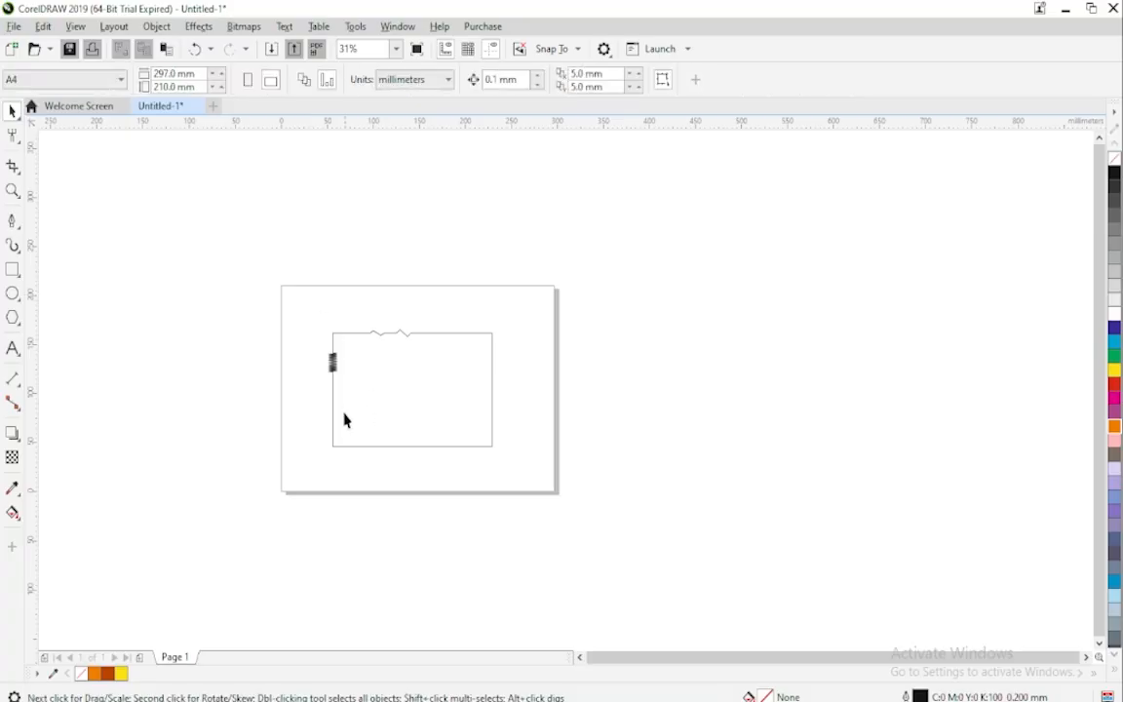
pyautogui.click(13, 135)
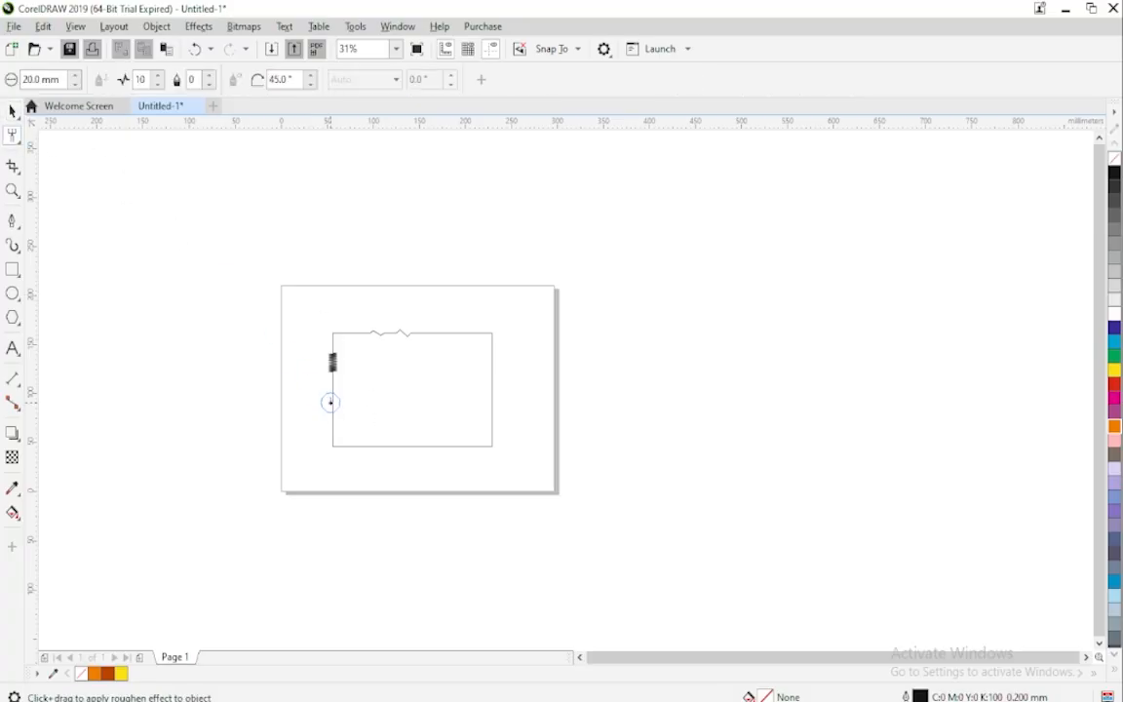
pyautogui.click(334, 402)
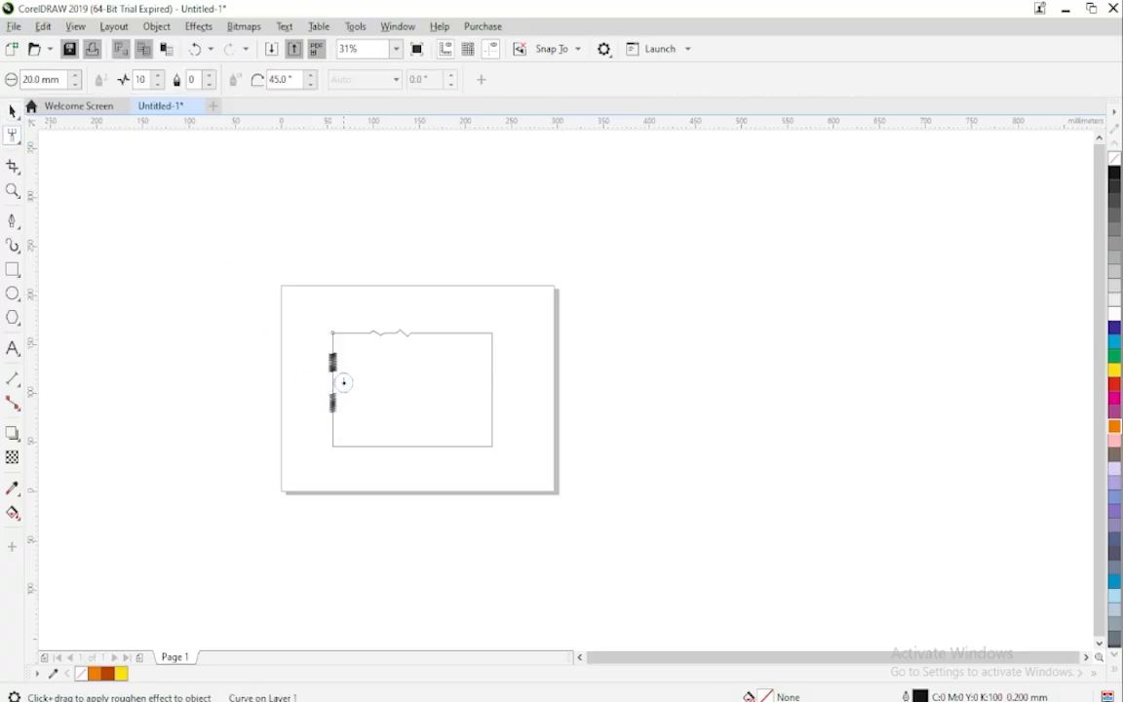
pyautogui.click(447, 333)
# Set the spike frequency to 1 and roughen a spot on the upper part of the right edge.
pyautogui.moveTo(148, 79); pyautogui.dragTo(108, 85)
pyautogui.write('1')
pyautogui.press('Return')
pyautogui.click(492, 370)
# Roughen two spots on the lower edge and one on the right edge with spike frequency 10 and pen tilt 45°.
pyautogui.click(312, 75)
pyautogui.click(312, 75)
pyautogui.click(159, 76)
pyautogui.click(159, 76)
pyautogui.click(159, 76)
pyautogui.click(312, 85)
pyautogui.click(312, 85)
pyautogui.click(312, 85)
pyautogui.moveTo(278, 77); pyautogui.dragTo(255, 81)
pyautogui.write('45')
pyautogui.click(413, 446)
pyautogui.click(442, 446)
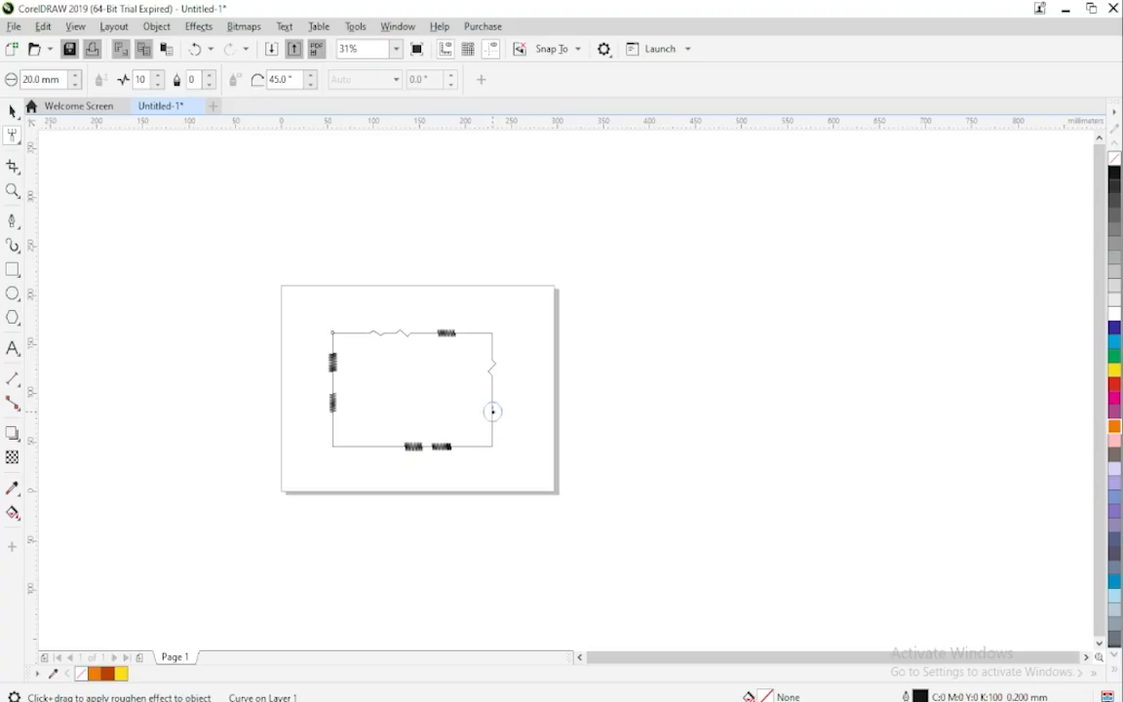
pyautogui.click(493, 411)
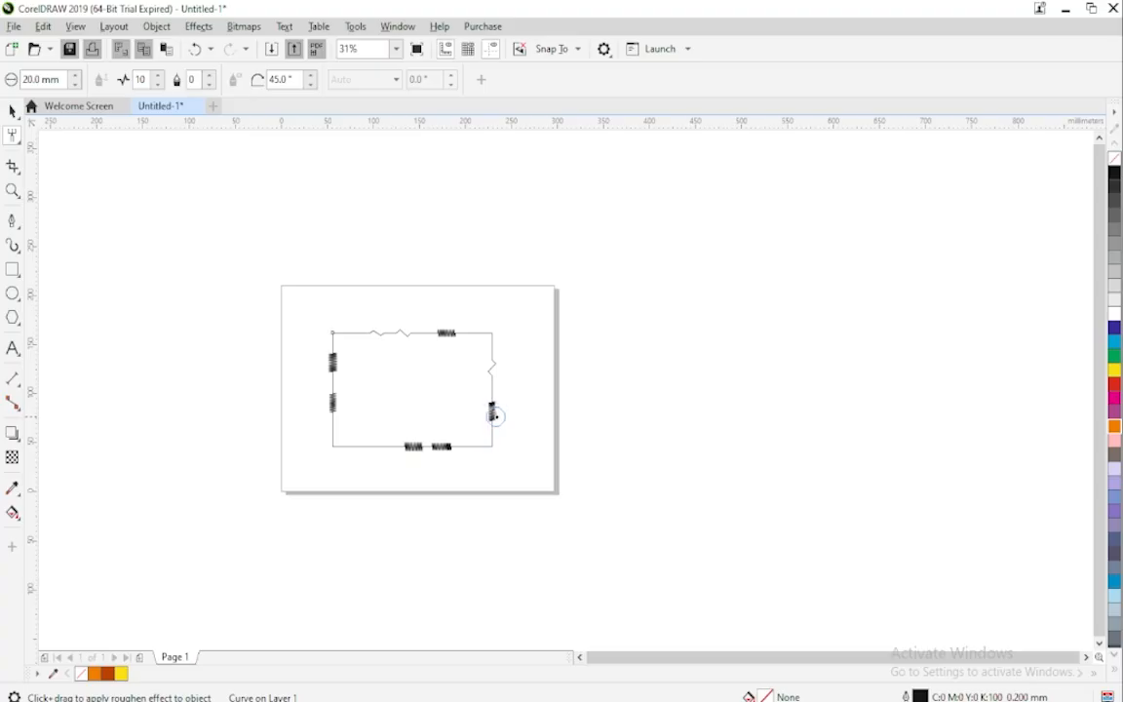
# Set the Roughen dryout to 10 and roughen a spot near the left end of the upper edge.
pyautogui.click(213, 77)
pyautogui.click(213, 76)
pyautogui.click(213, 76)
pyautogui.click(213, 76)
pyautogui.click(367, 332)
# Draw a nearly horizontal straight line about 112 mm long beside the page with the Pen tool.
pyautogui.click(12, 221)
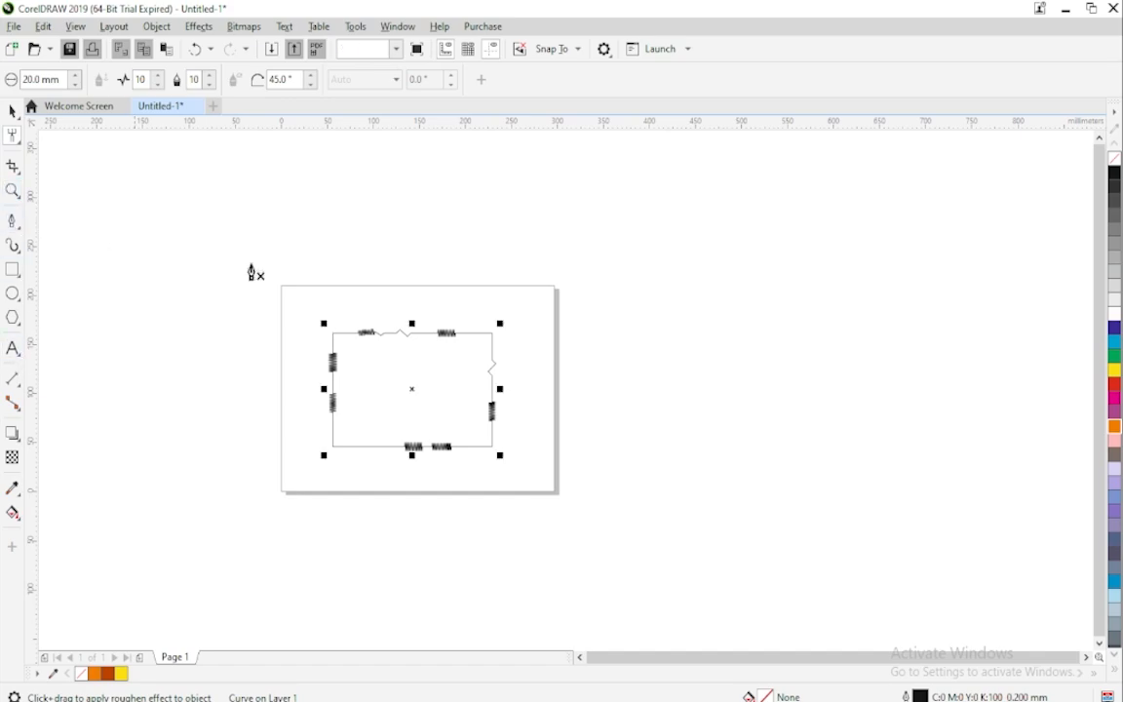
pyautogui.click(655, 359)
pyautogui.click(759, 361)
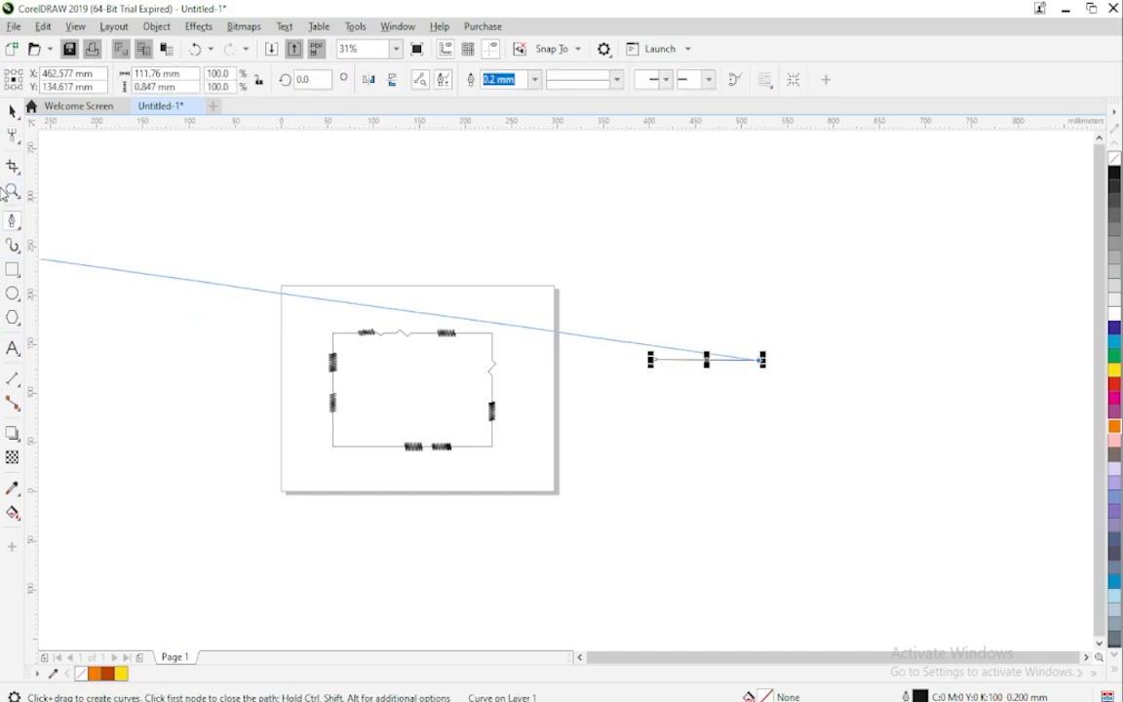
# Roughen a spot near the left end of the straight line with spike frequency 10.
pyautogui.click(12, 112)
pyautogui.click(12, 136)
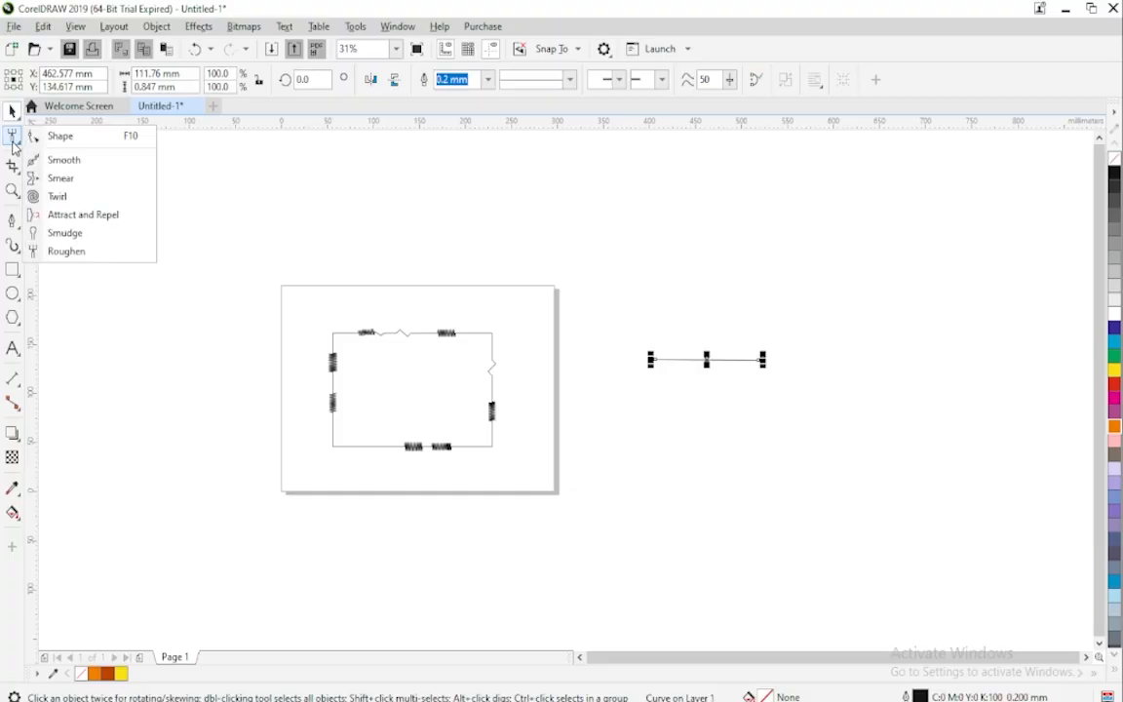
pyautogui.click(66, 251)
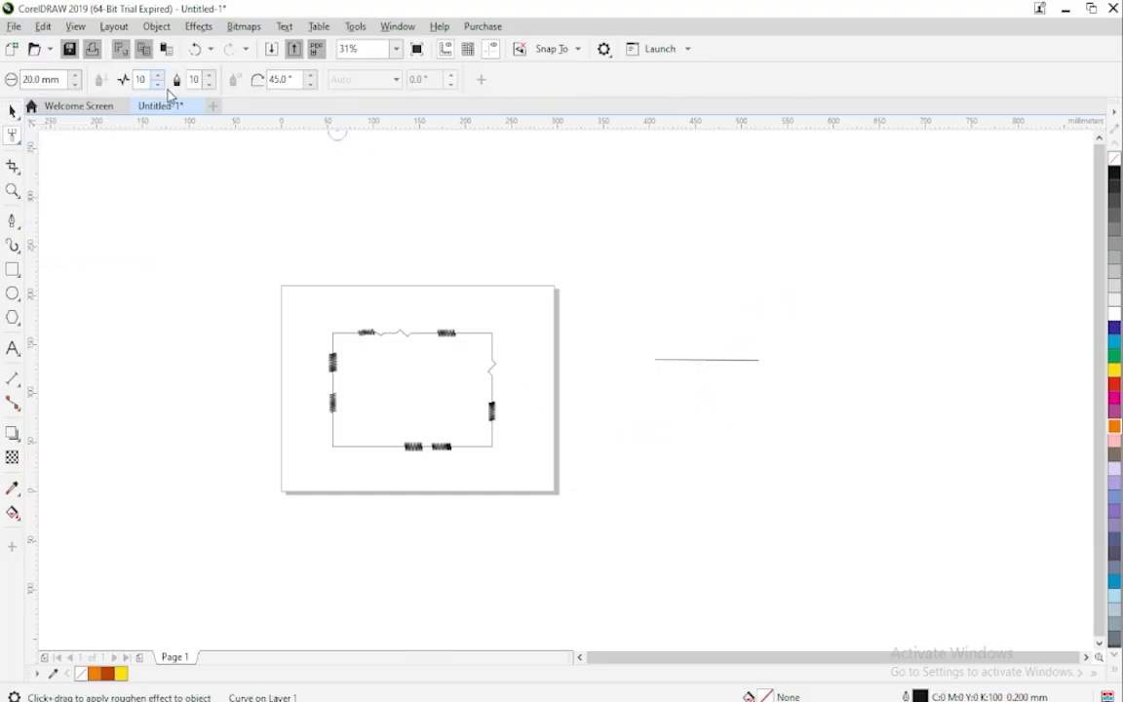
pyautogui.click(670, 360)
pyautogui.click(670, 359)
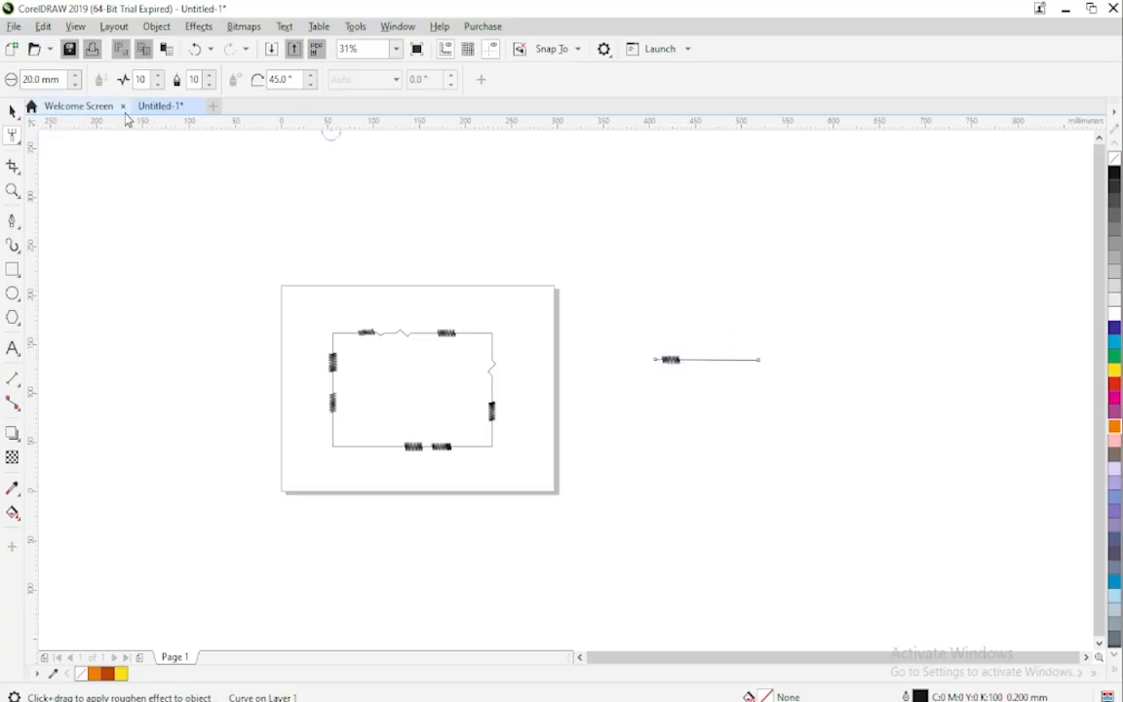
# Roughen the middle of the line with a lower spike frequency, and a spot near its right end with frequency 1.
pyautogui.click(156, 85)
pyautogui.click(156, 85)
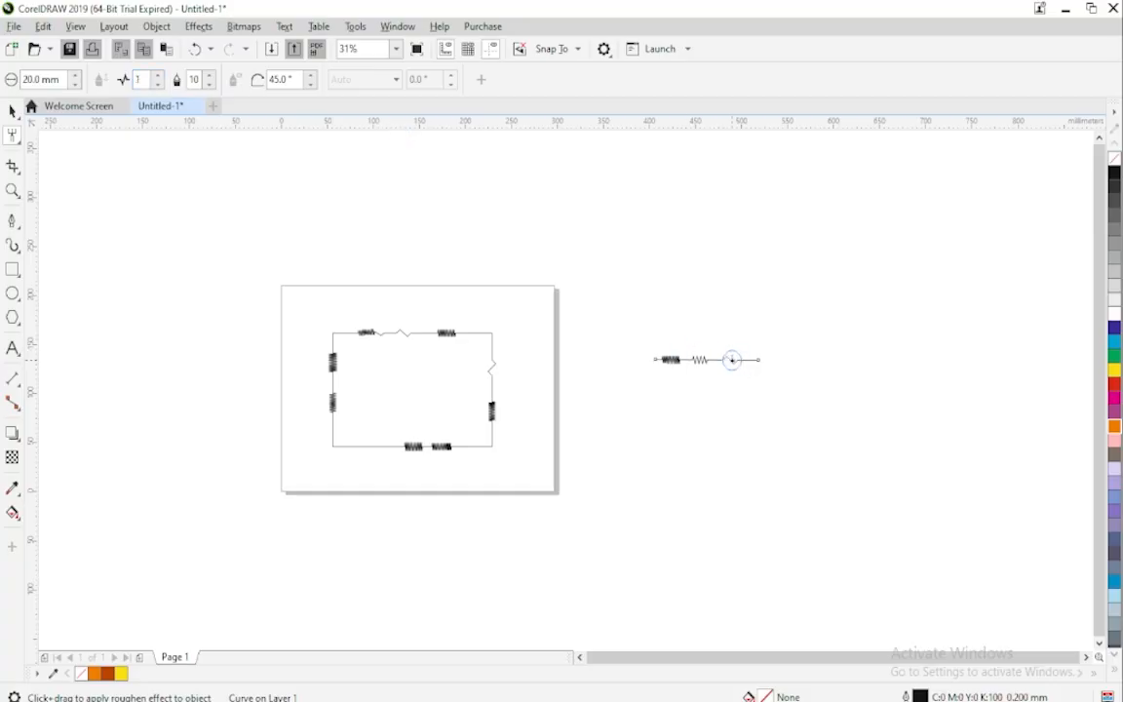
pyautogui.click(732, 360)
pyautogui.click(17, 139)
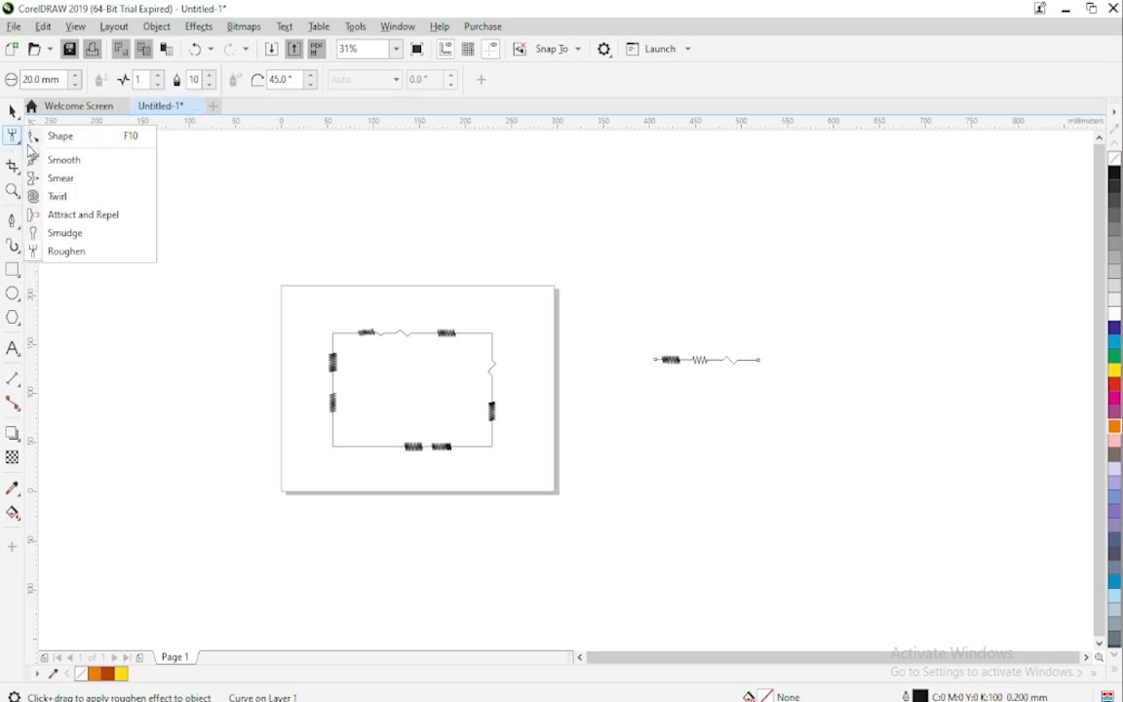
pyautogui.click(22, 118)
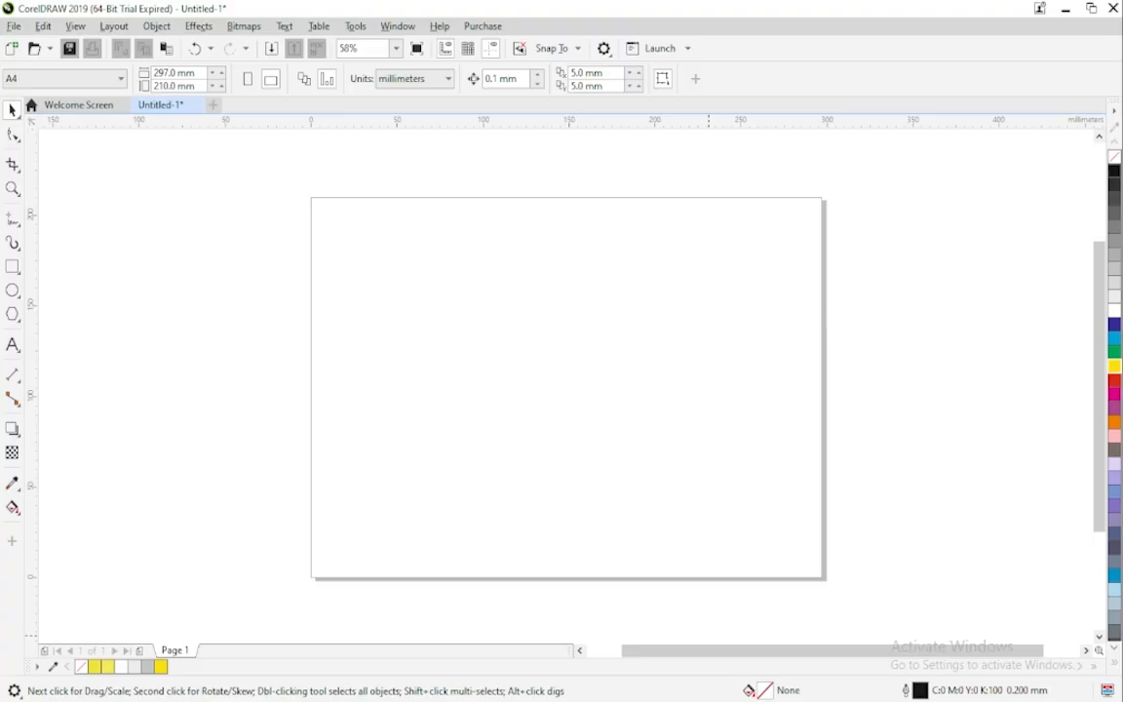
pyautogui.click(17, 163)
pyautogui.click(48, 167)
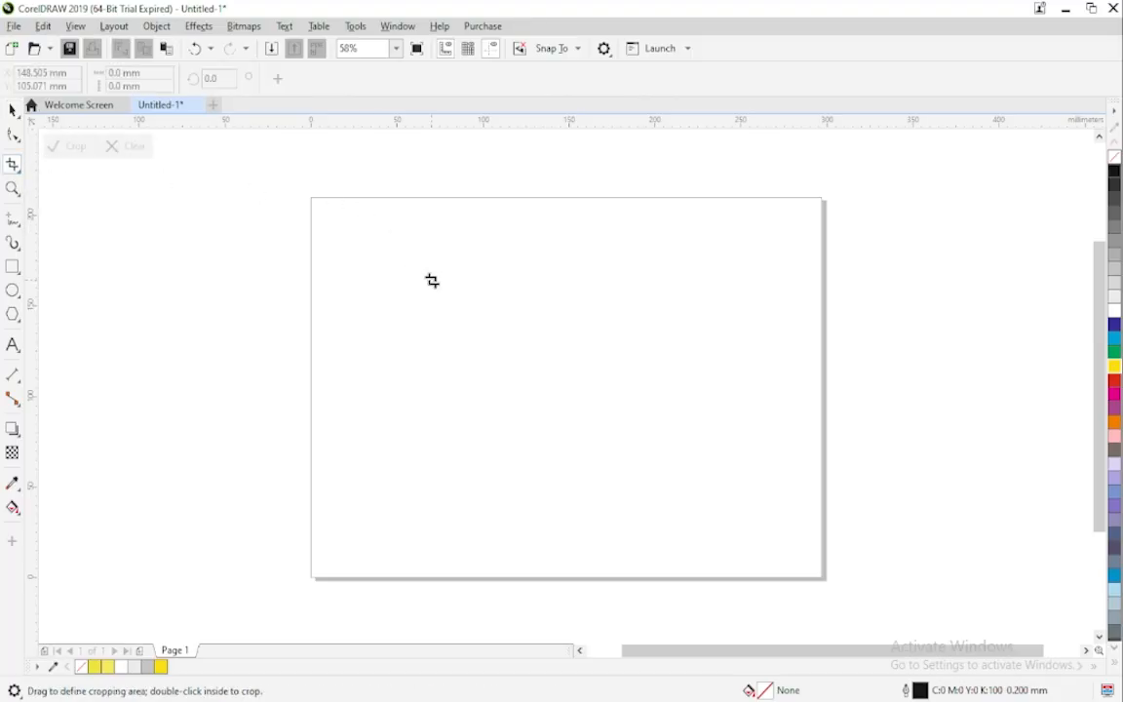
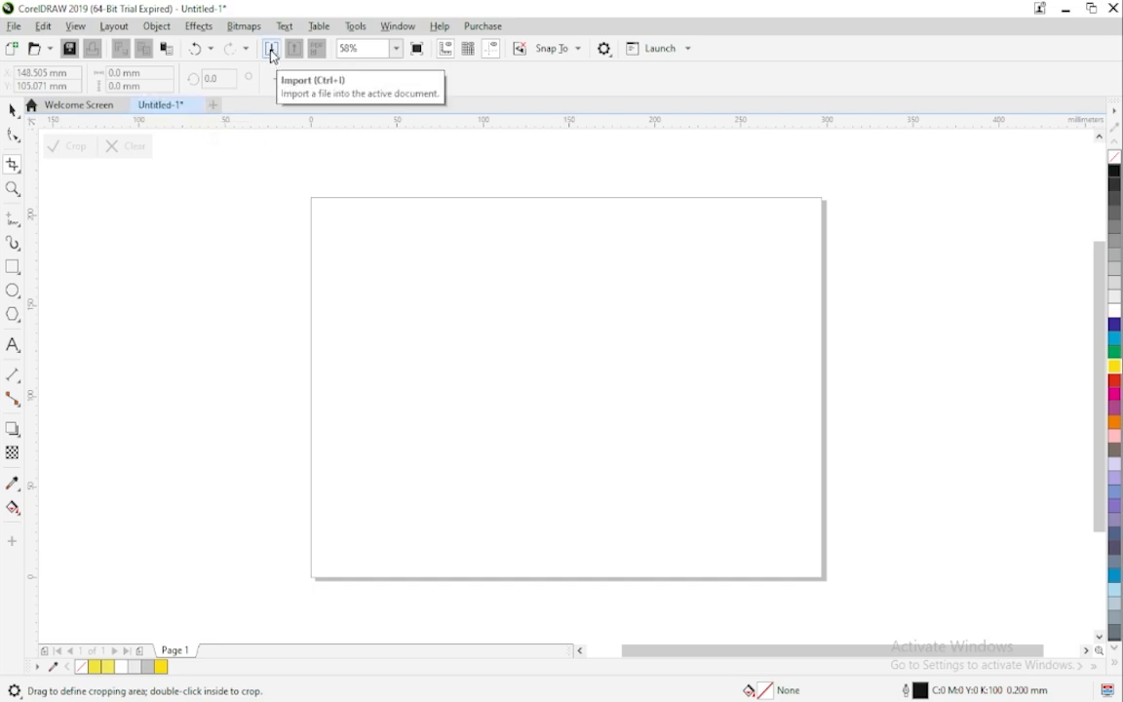
pyautogui.click(273, 51)
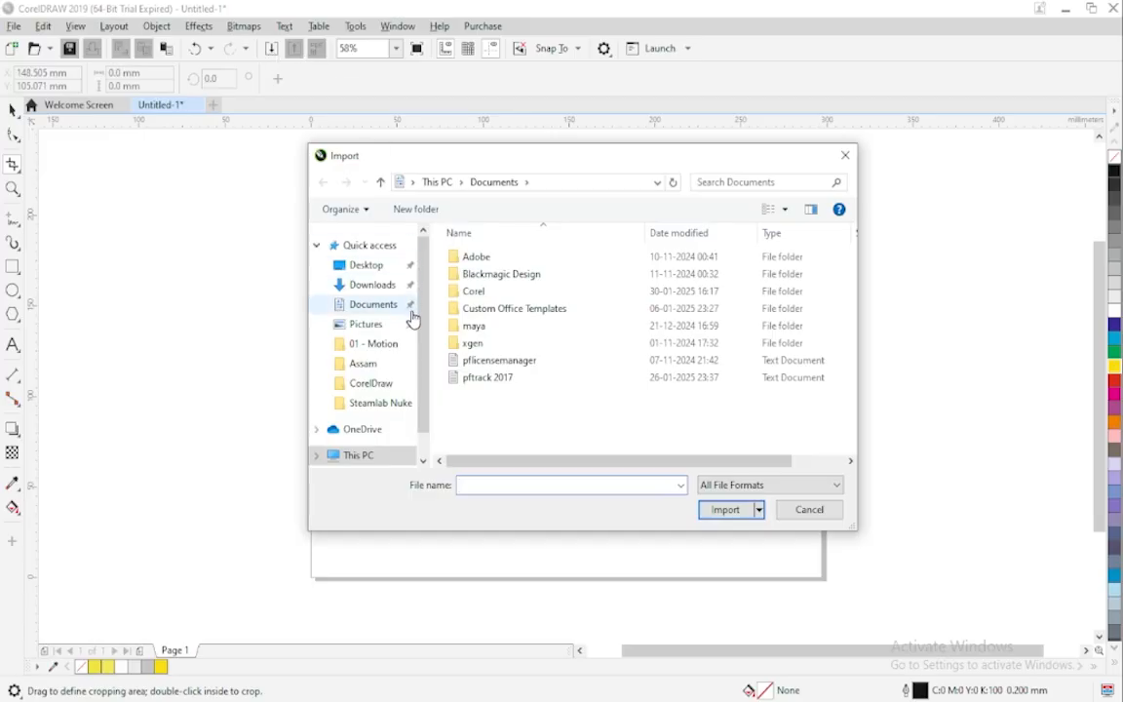
pyautogui.click(363, 263)
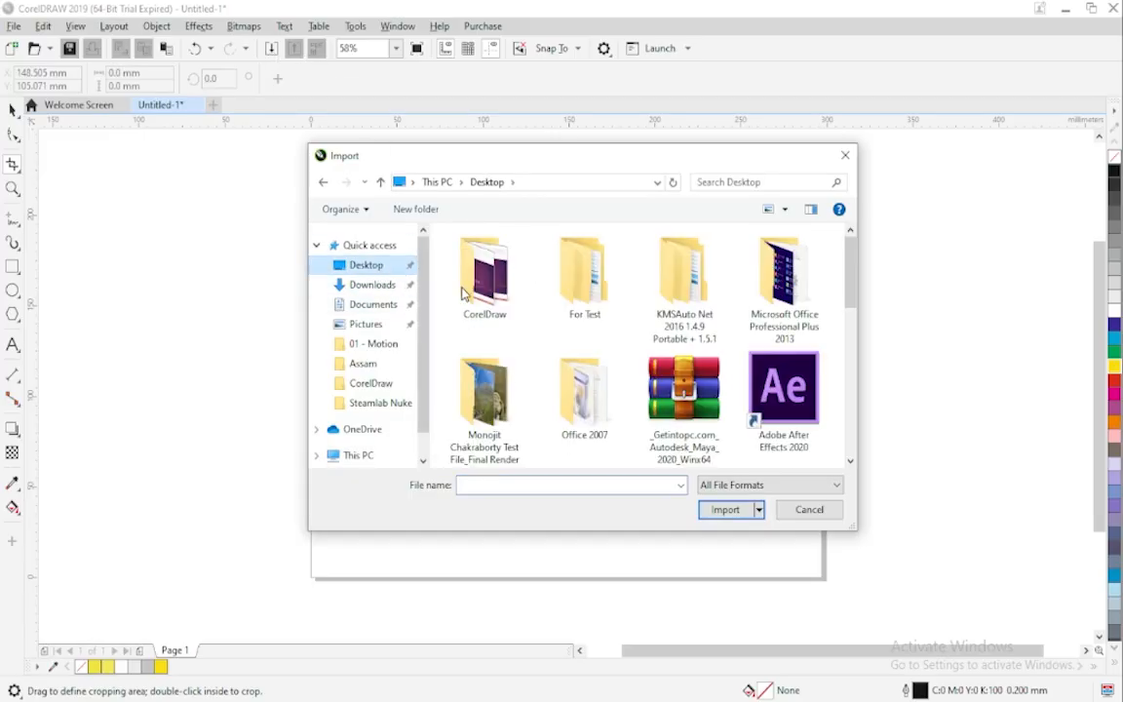
pyautogui.scroll(-1, 615, 327)
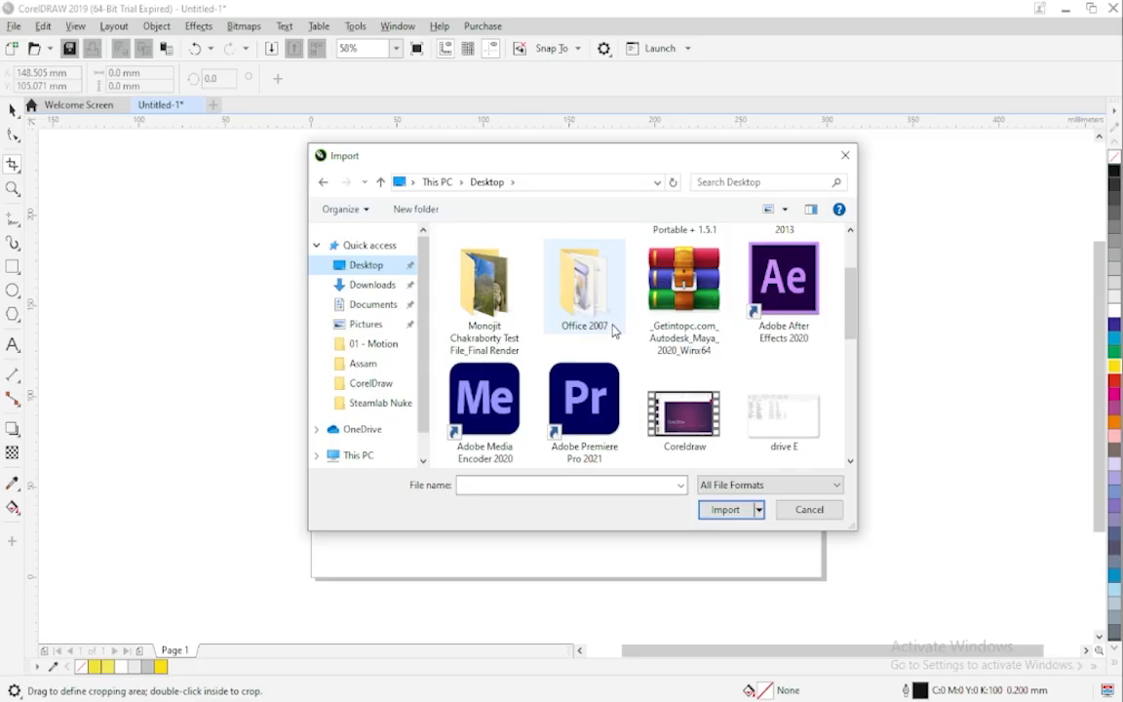
pyautogui.click(844, 156)
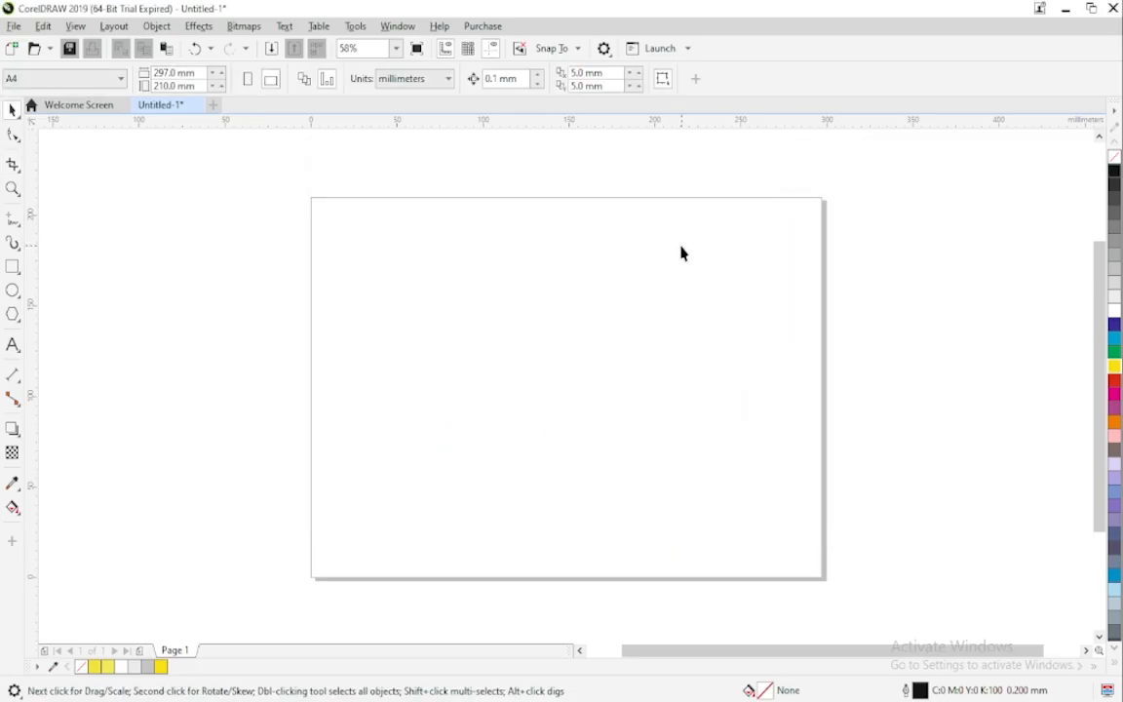
pyautogui.hotkey('ctrl', 'i')
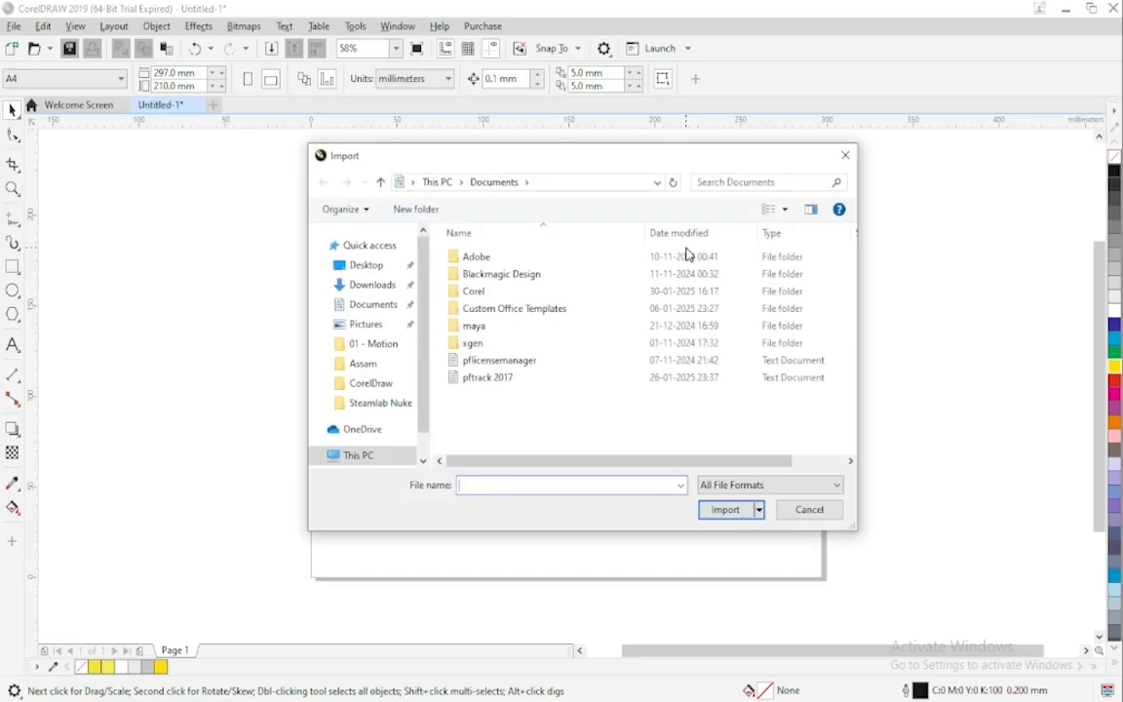
pyautogui.click(376, 275)
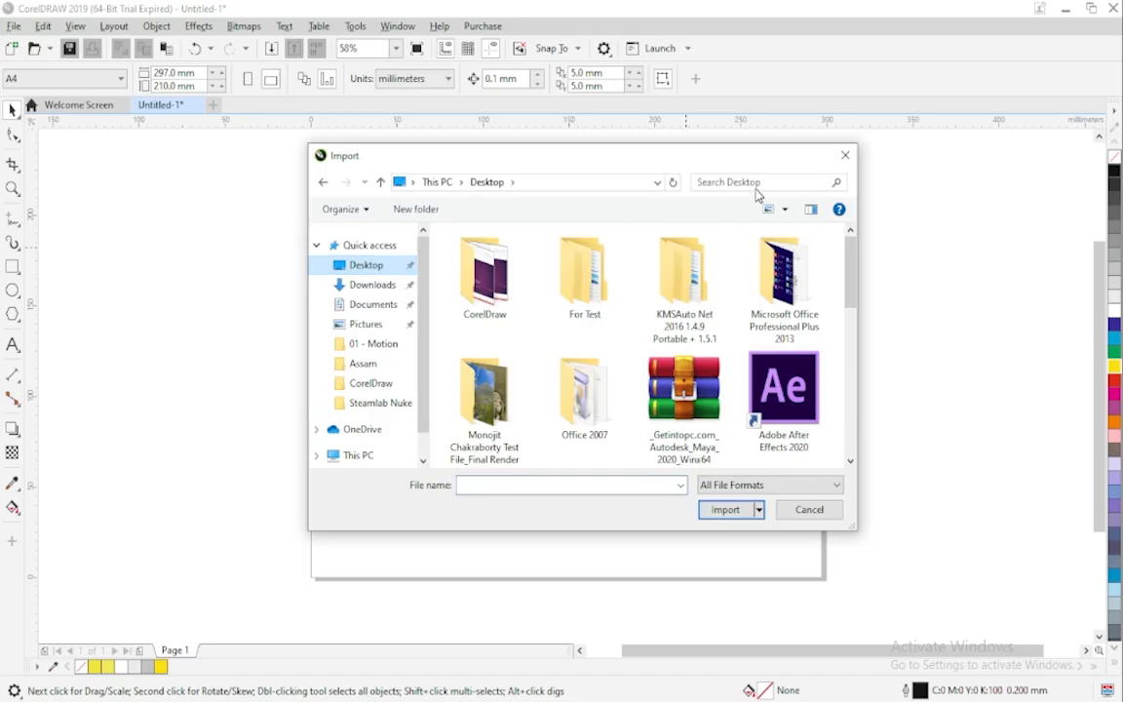
pyautogui.click(844, 156)
# Import the building picture "images" from the Desktop folder and place it at its original size near the middle of the page.
pyautogui.click(12, 27)
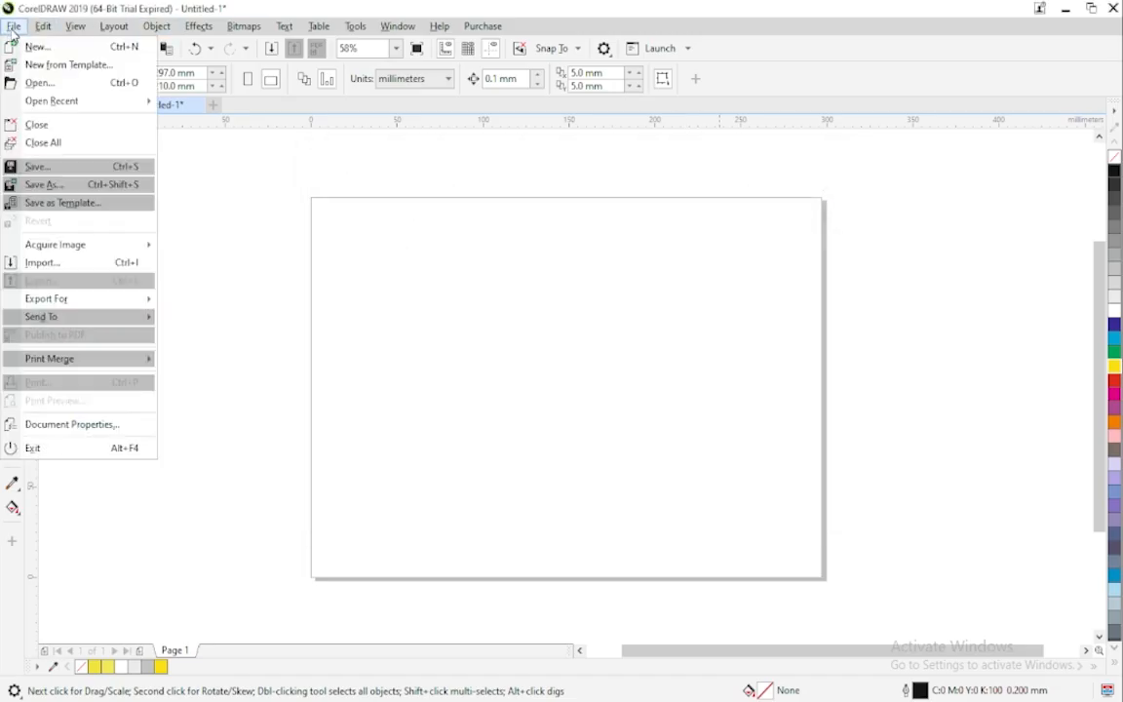
pyautogui.click(56, 271)
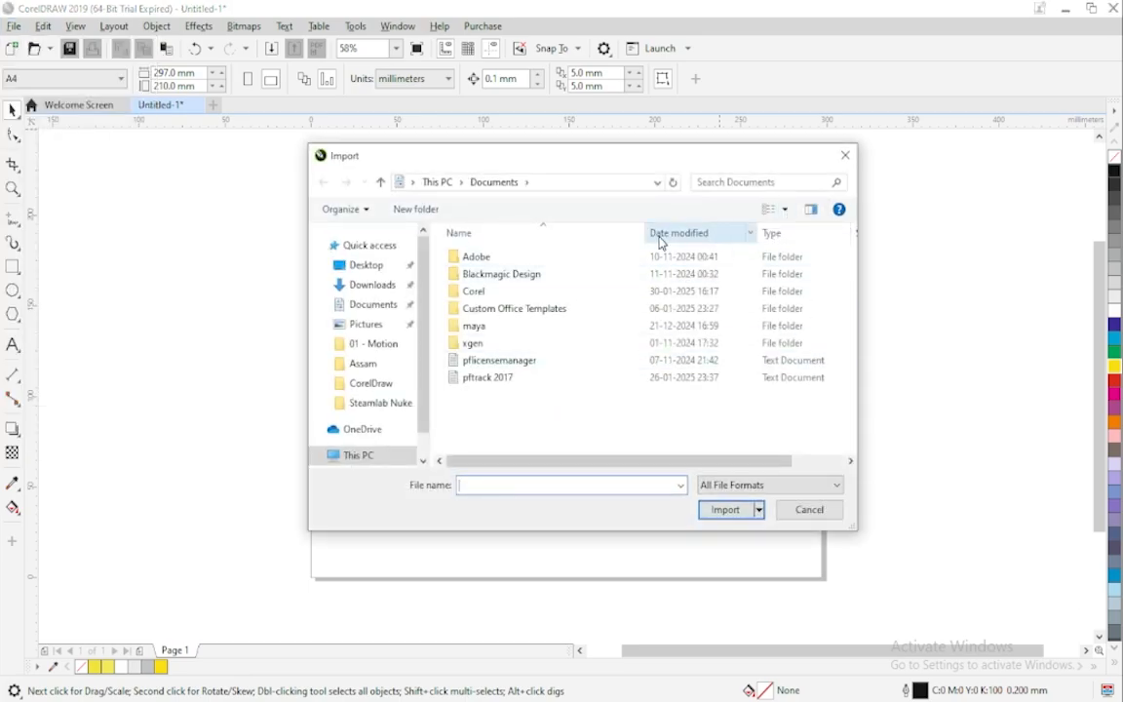
pyautogui.click(365, 265)
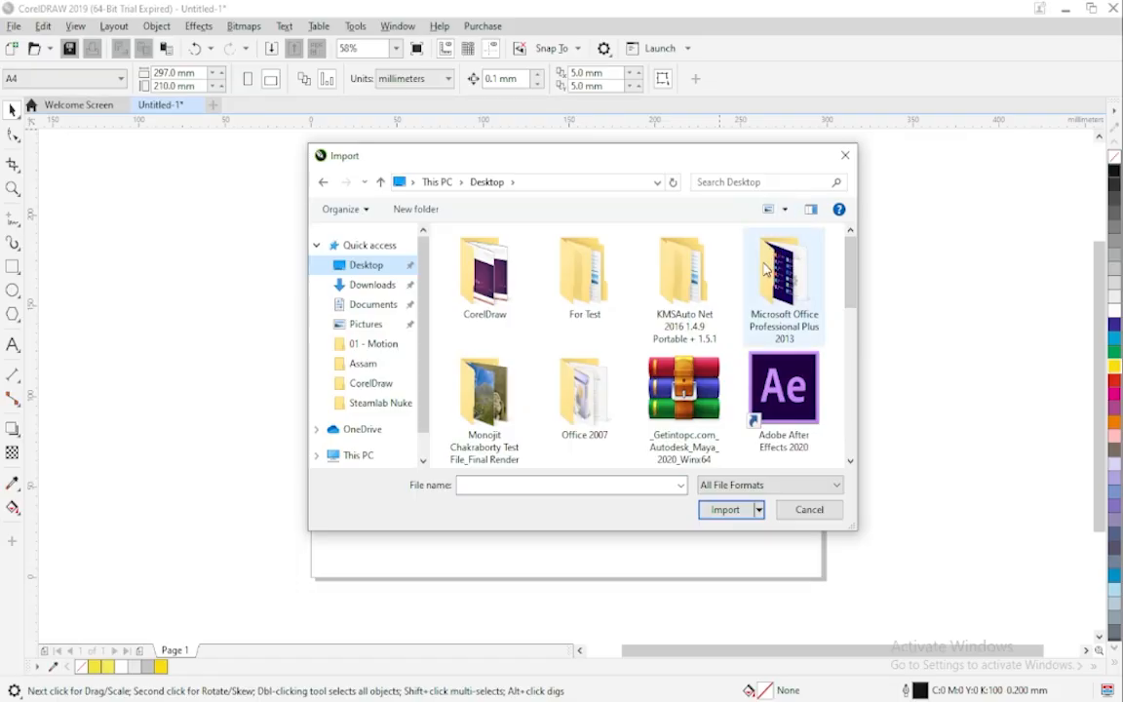
pyautogui.scroll(-2, 765, 270)
pyautogui.scroll(-3, 766, 270)
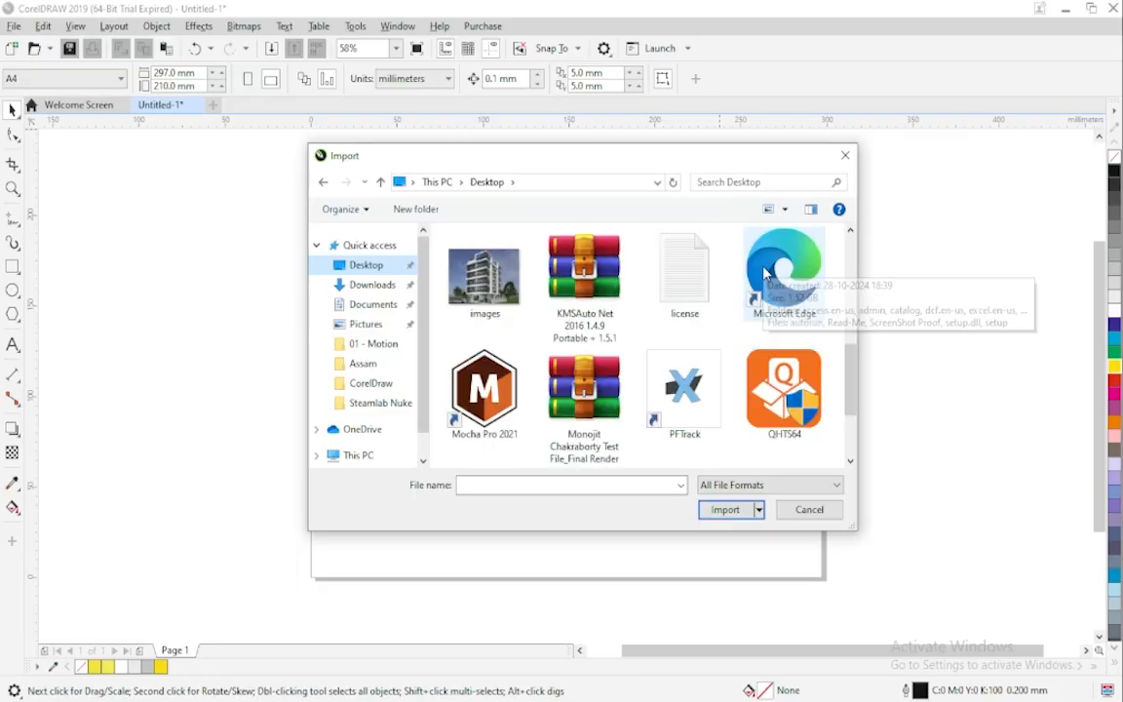
pyautogui.click(498, 286)
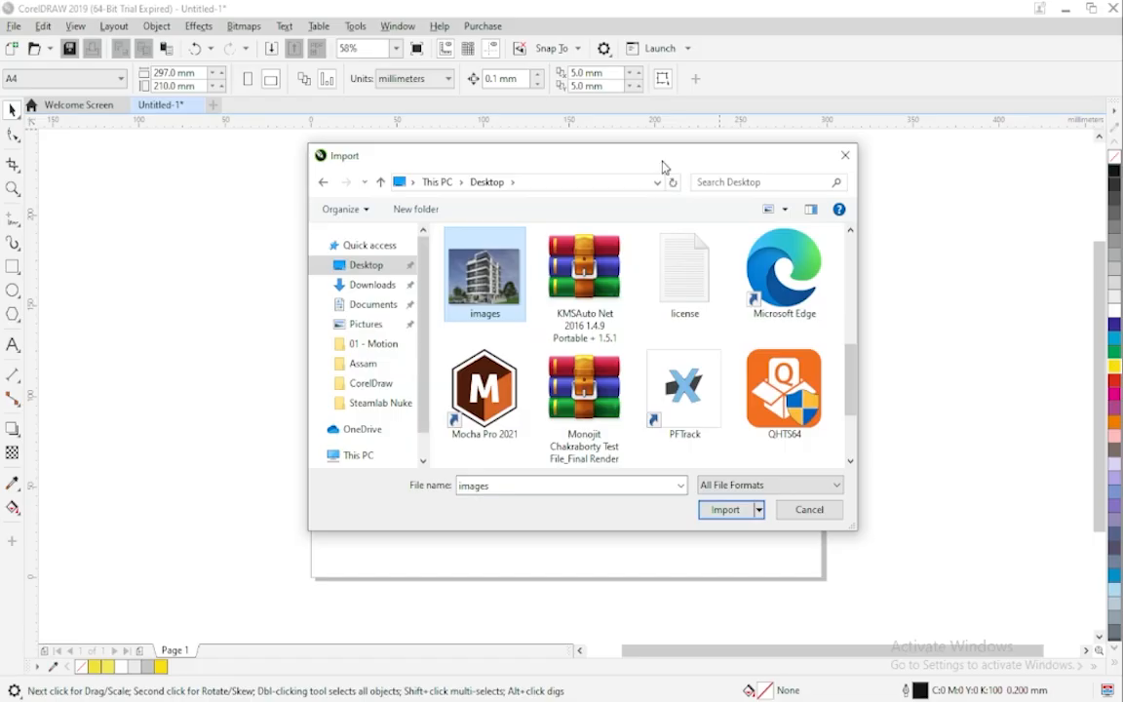
pyautogui.moveTo(661, 166); pyautogui.dragTo(920, 135)
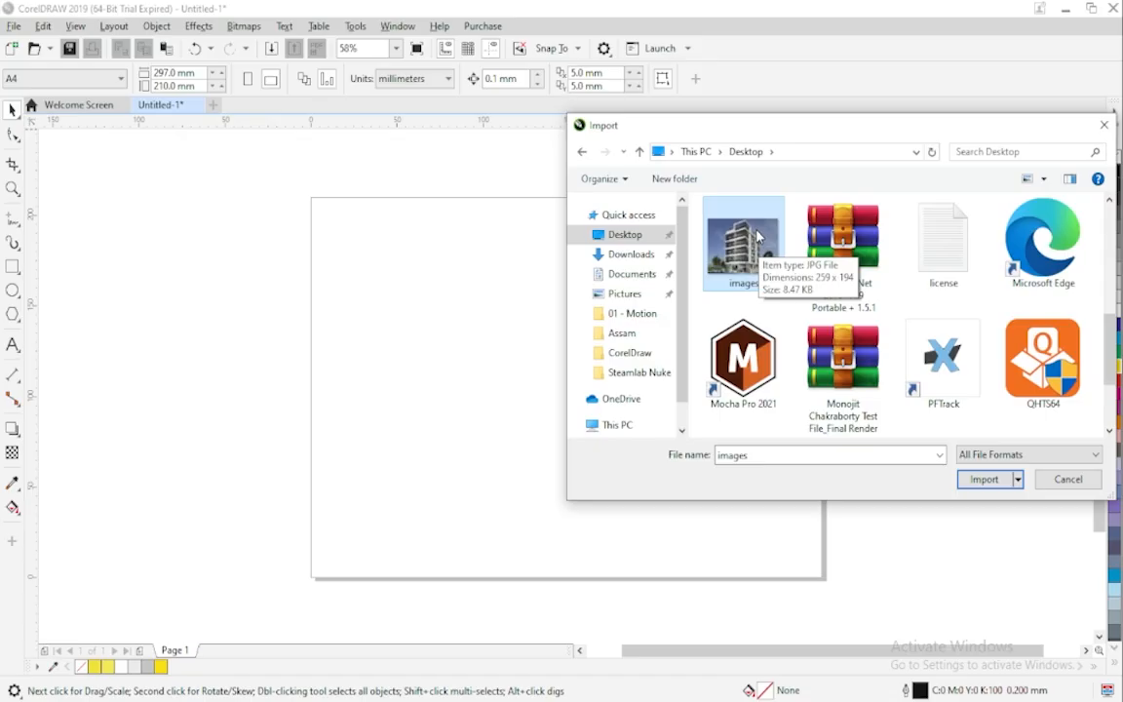
pyautogui.moveTo(757, 236); pyautogui.dragTo(489, 332)
pyautogui.moveTo(905, 128); pyautogui.dragTo(817, 120)
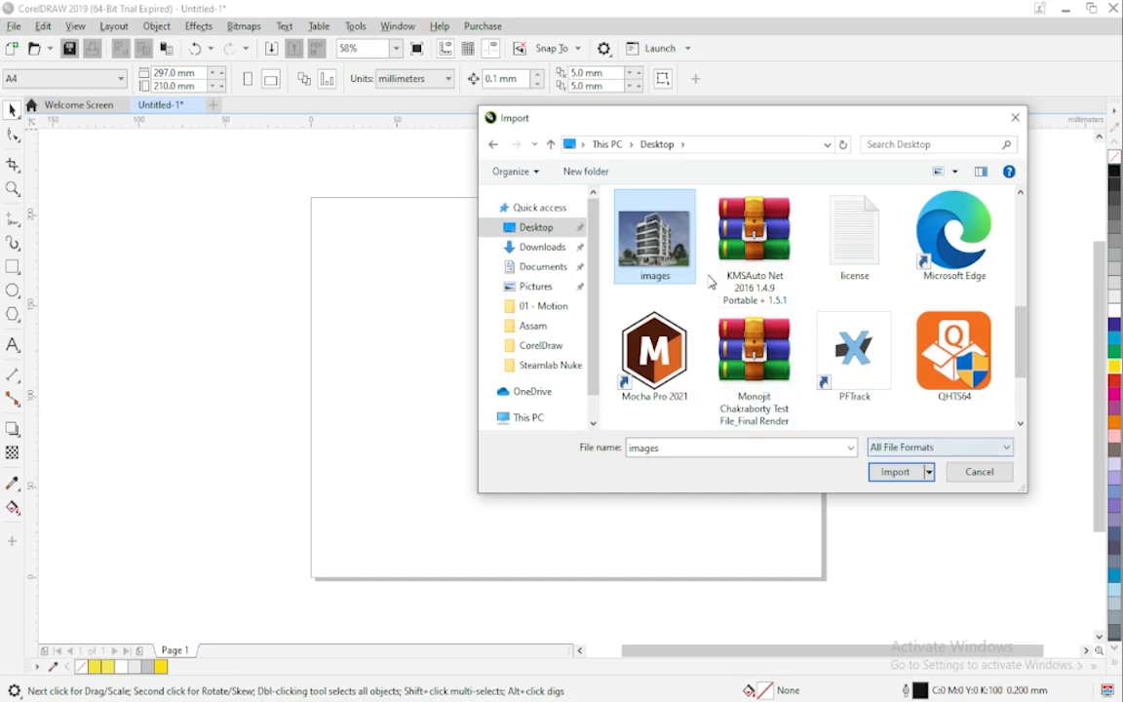
pyautogui.click(909, 477)
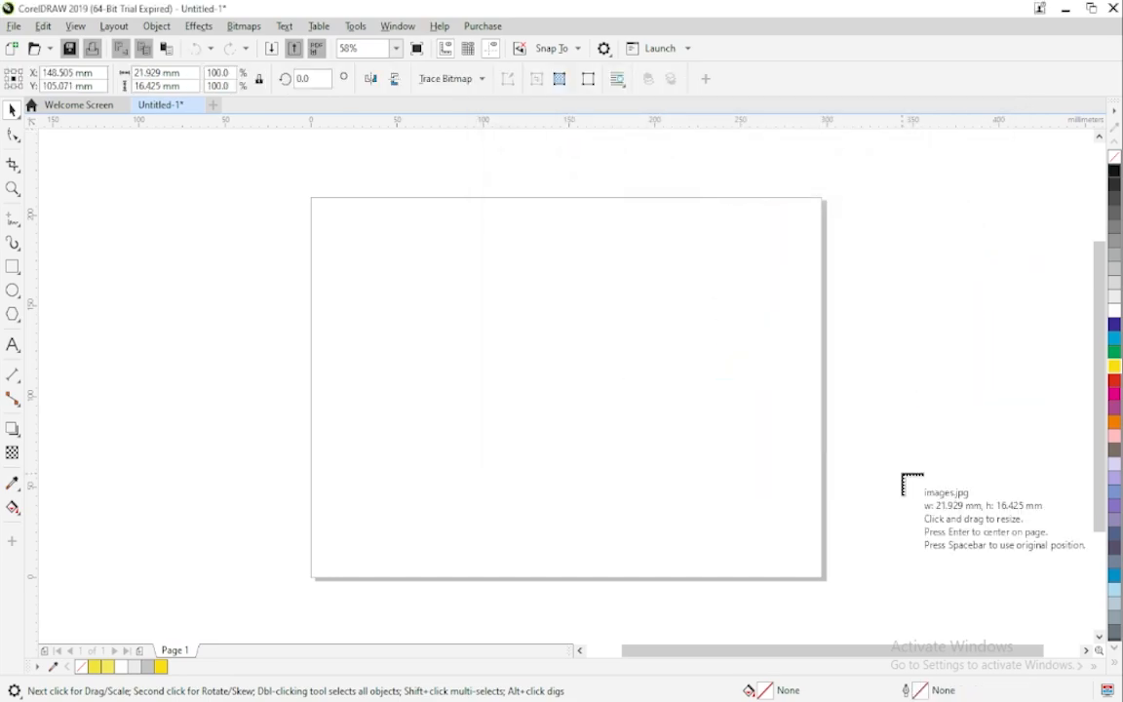
pyautogui.click(492, 321)
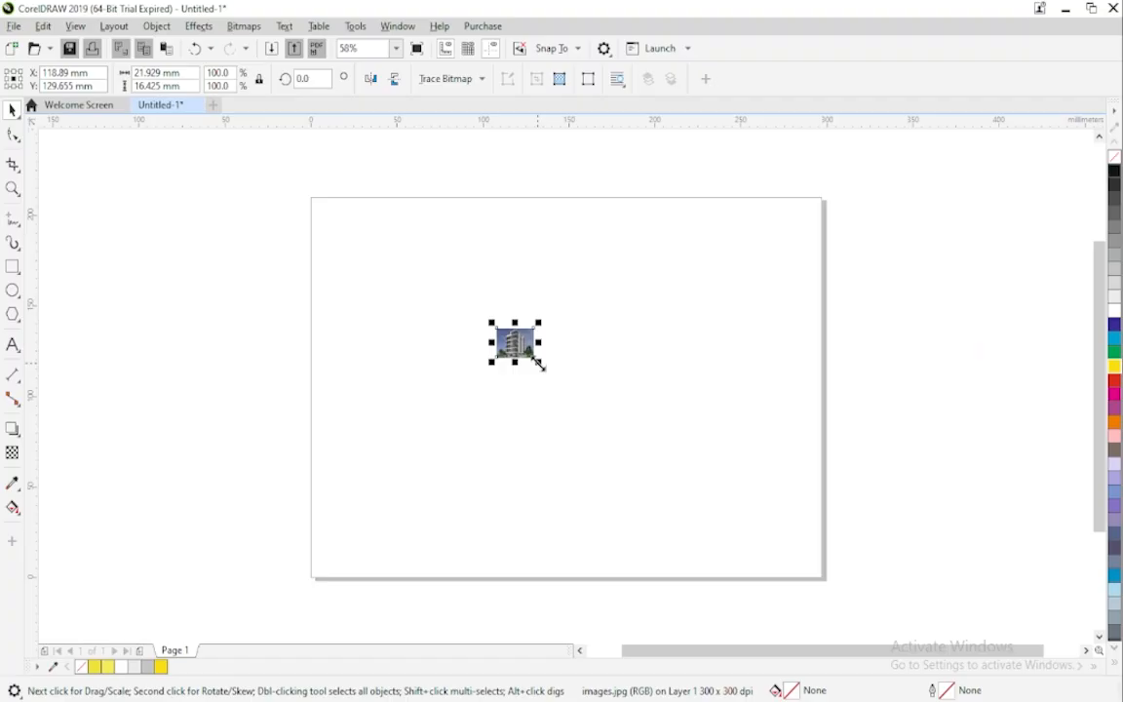
# Enlarge the building picture to about 213 × 159 mm and position it in the upper-left part of the page.
pyautogui.moveTo(541, 367); pyautogui.dragTo(729, 514)
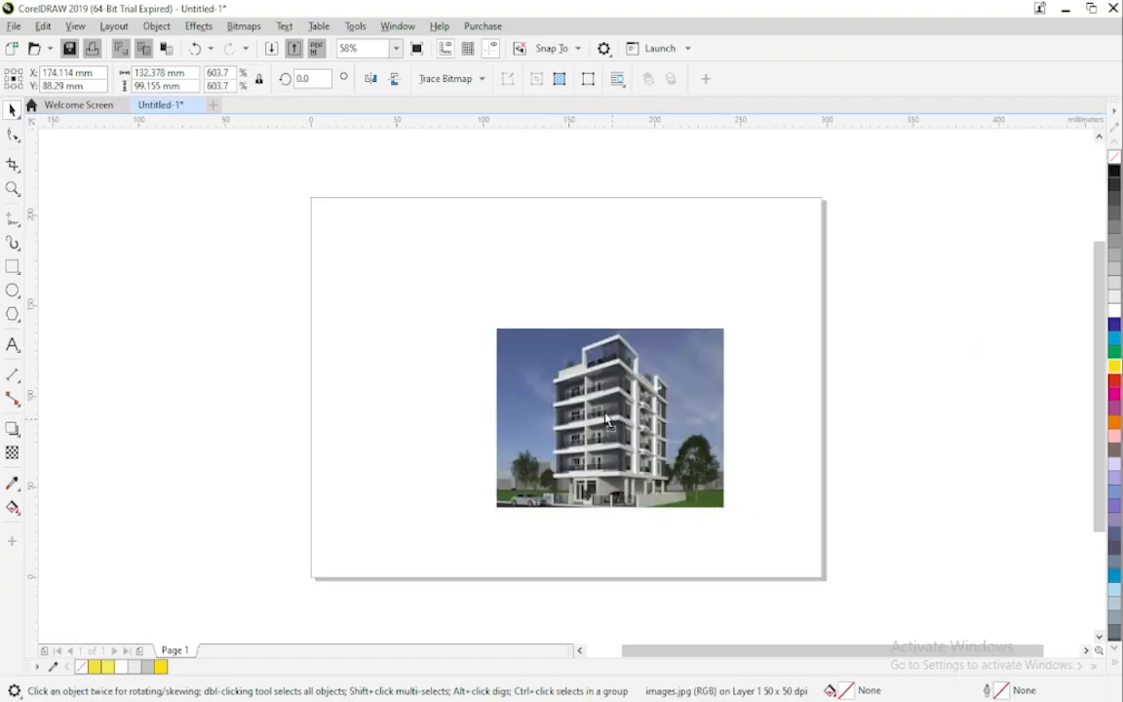
pyautogui.moveTo(605, 420); pyautogui.dragTo(540, 358)
pyautogui.moveTo(662, 450); pyautogui.dragTo(775, 524)
pyautogui.moveTo(619, 393); pyautogui.dragTo(537, 347)
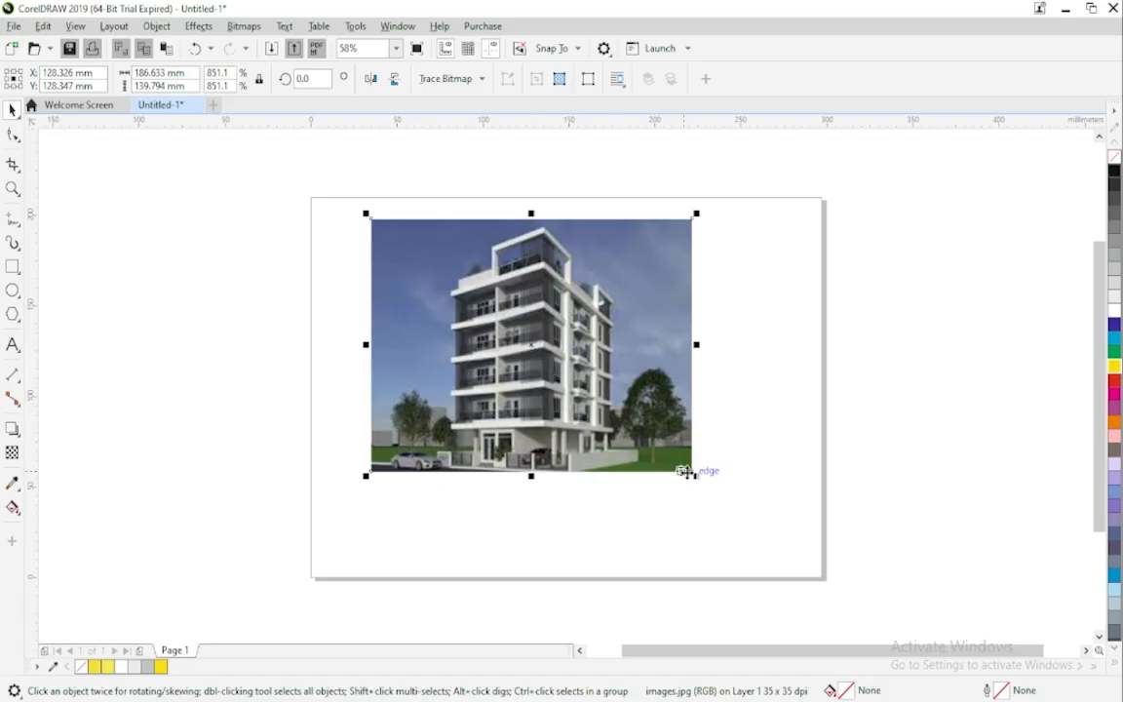
pyautogui.moveTo(696, 476); pyautogui.dragTo(768, 515)
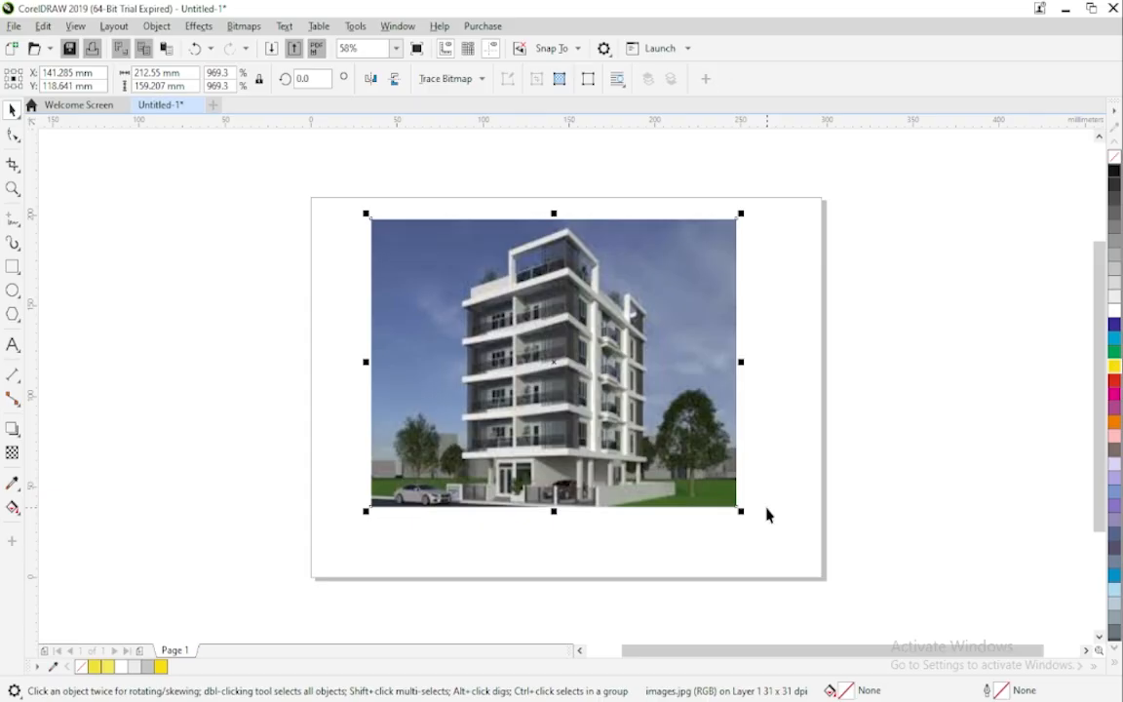
# Trim the picture's left side with the Shape tool by moving its two left corner nodes inward, close to the building.
pyautogui.click(13, 174)
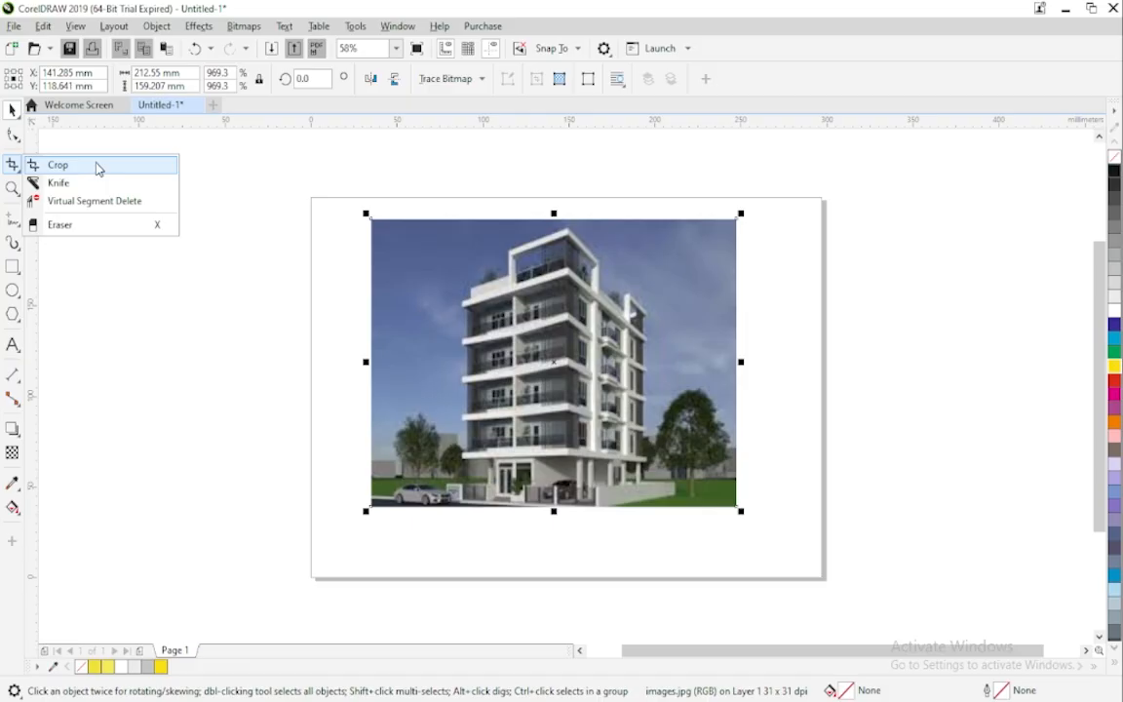
pyautogui.click(12, 139)
pyautogui.click(39, 135)
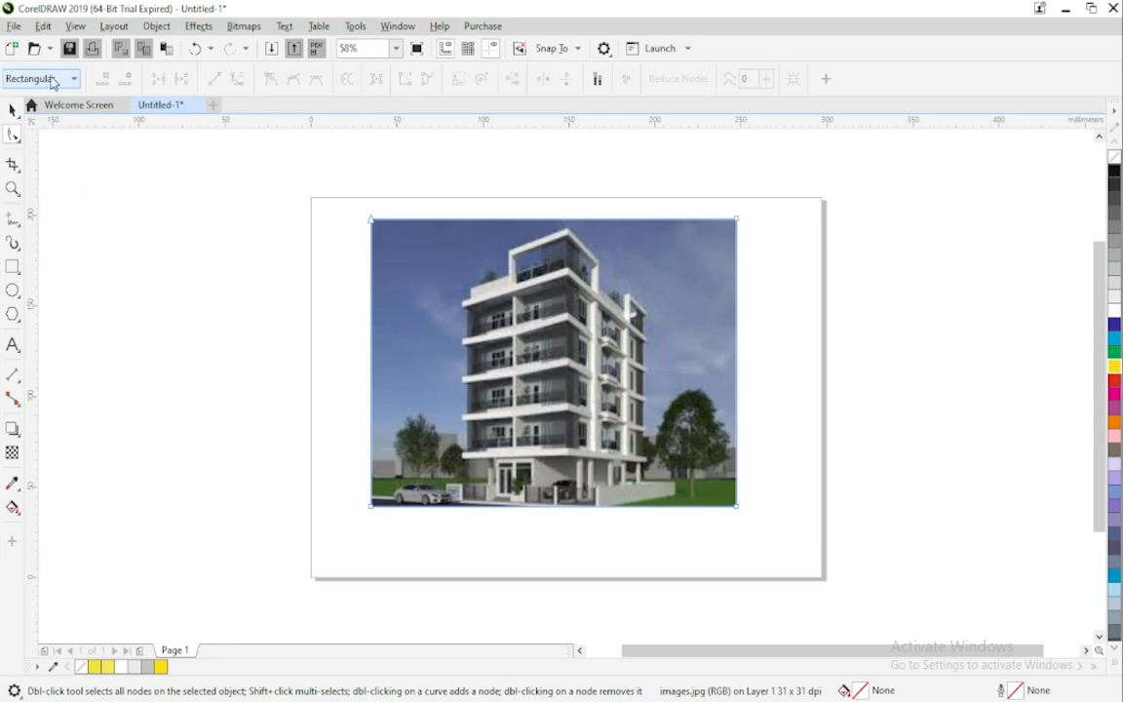
pyautogui.click(13, 135)
pyautogui.moveTo(369, 223); pyautogui.dragTo(446, 225)
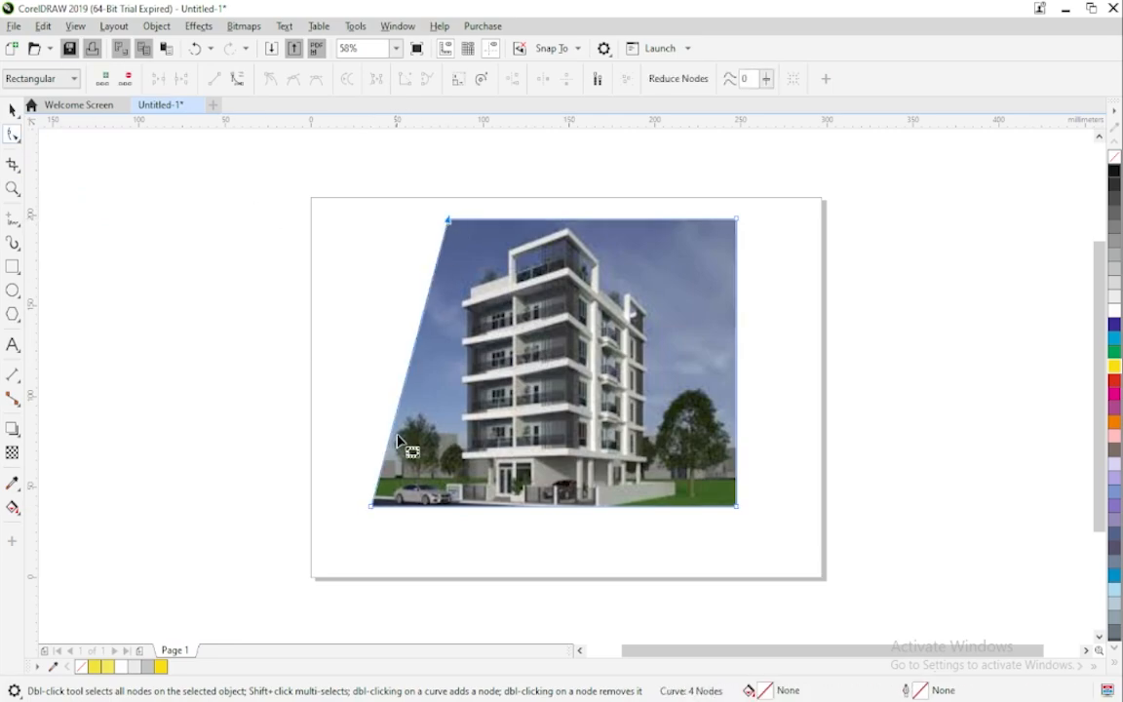
pyautogui.moveTo(377, 515); pyautogui.dragTo(444, 514)
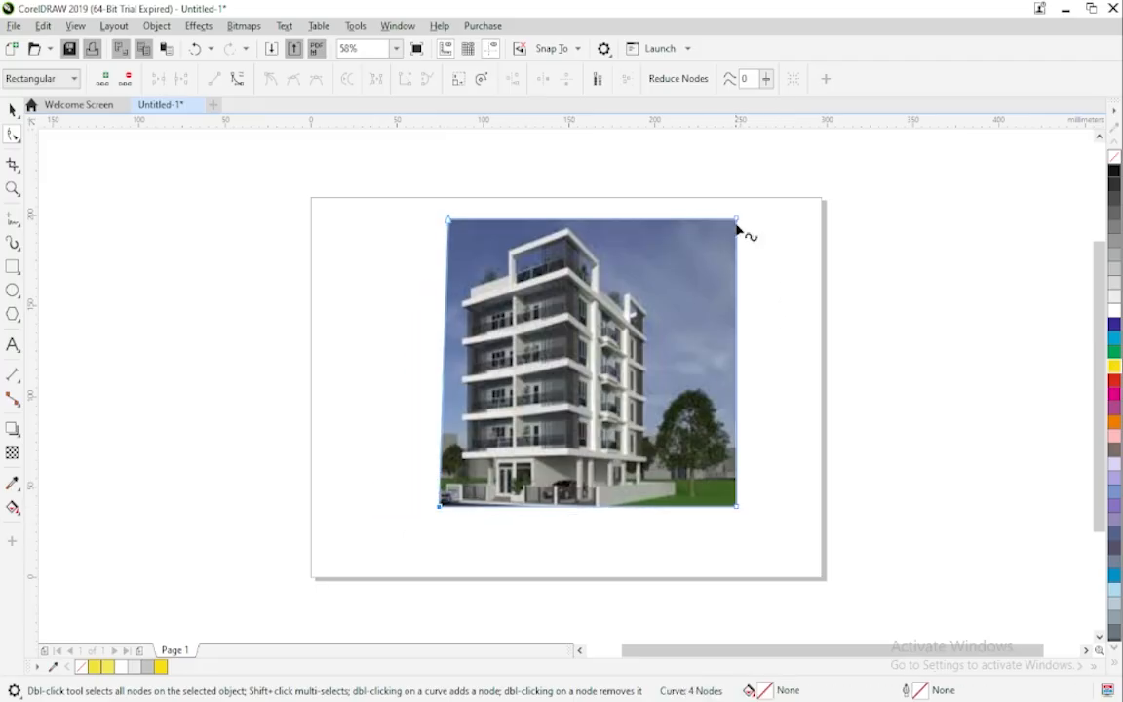
# Trim the picture's right side by moving its two right corner nodes inward, close to the building.
pyautogui.moveTo(737, 220); pyautogui.dragTo(663, 221)
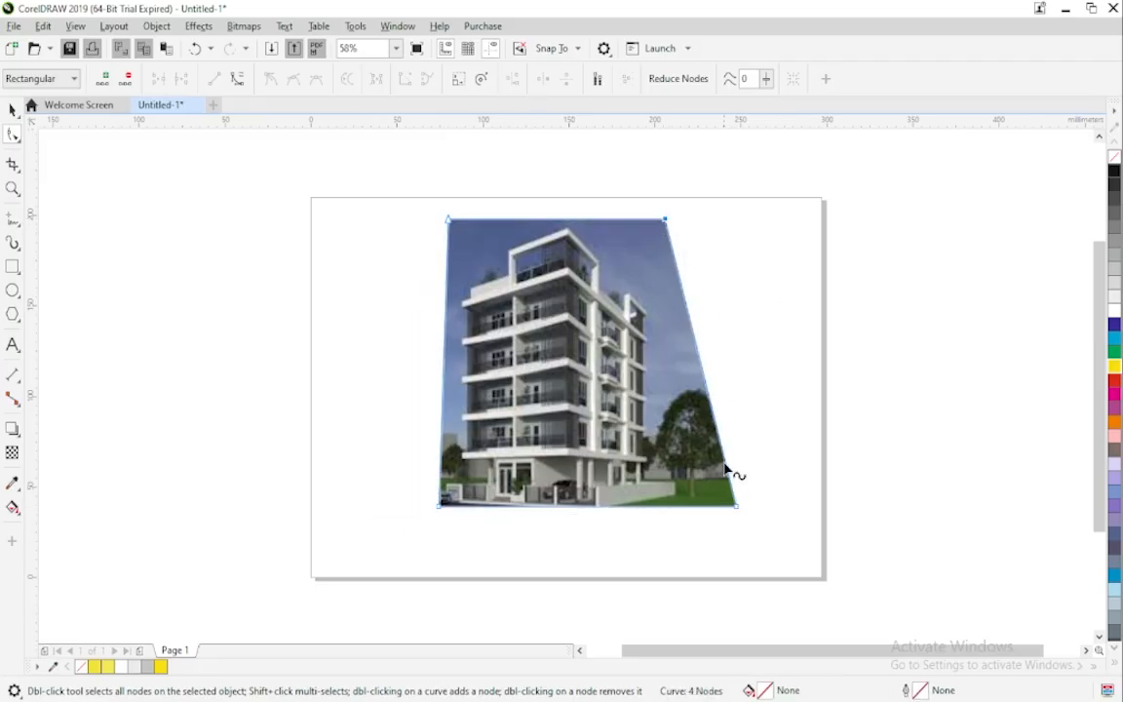
pyautogui.moveTo(736, 506); pyautogui.dragTo(715, 514)
pyautogui.moveTo(674, 507); pyautogui.dragTo(673, 506)
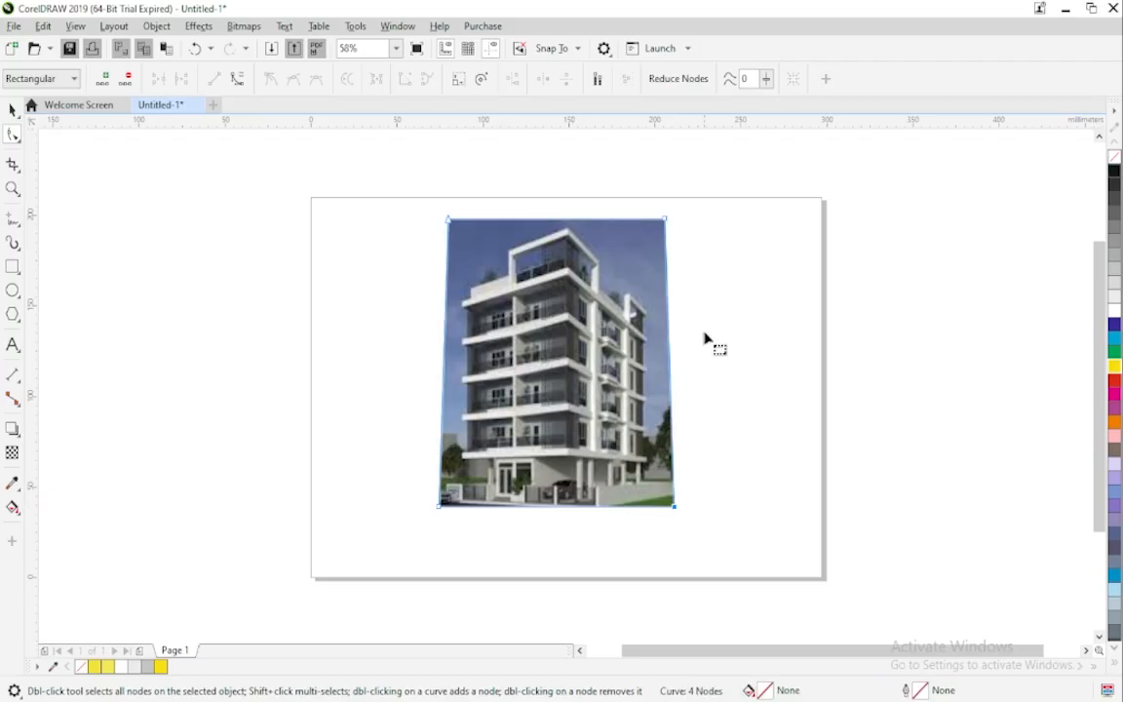
# Adjust the picture's two right corner nodes slightly outward to widen the visible area beside the building.
pyautogui.moveTo(667, 220); pyautogui.dragTo(680, 222)
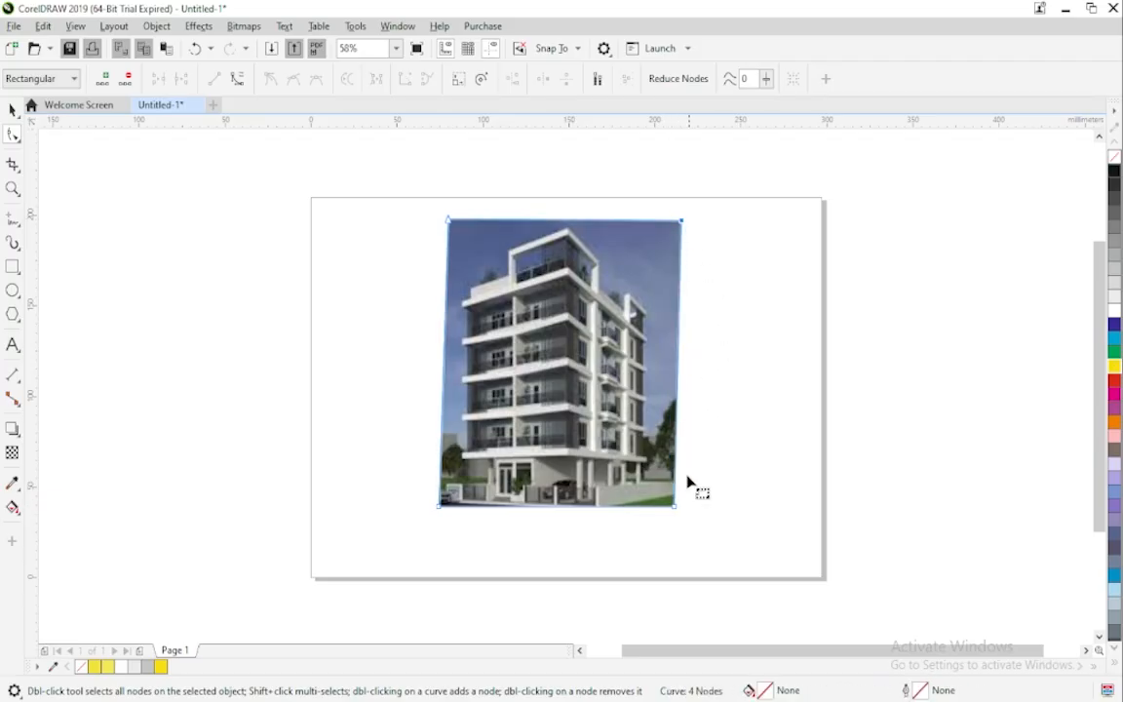
pyautogui.moveTo(675, 508); pyautogui.dragTo(687, 508)
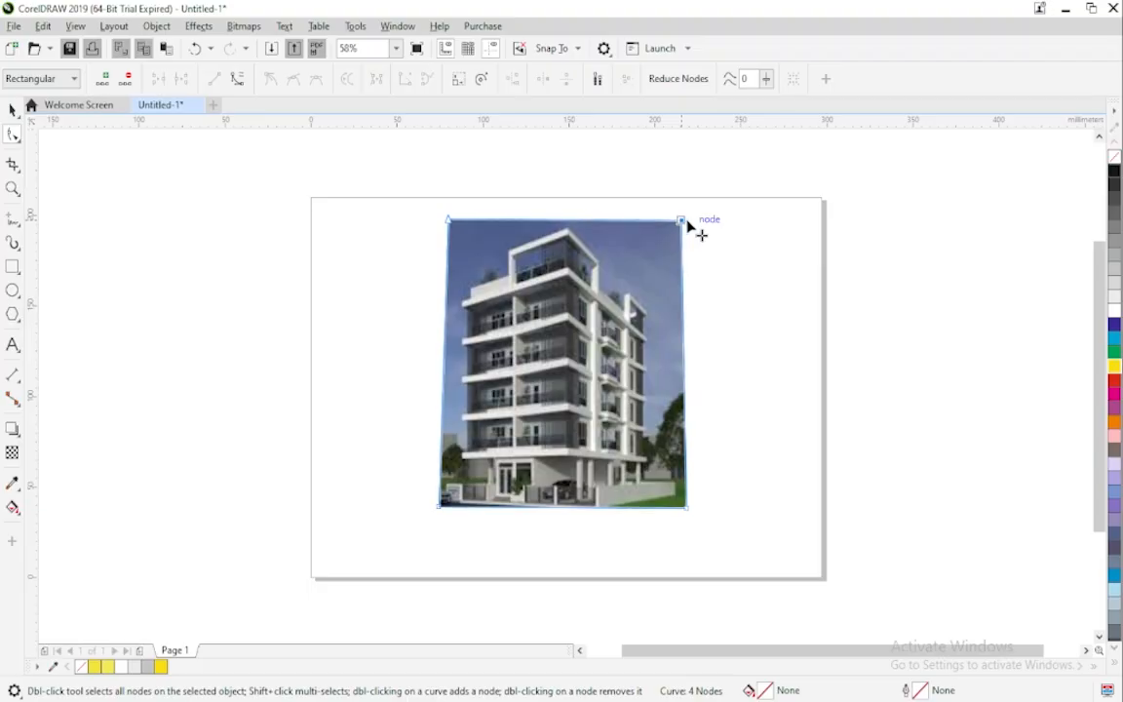
pyautogui.moveTo(696, 233); pyautogui.dragTo(692, 249)
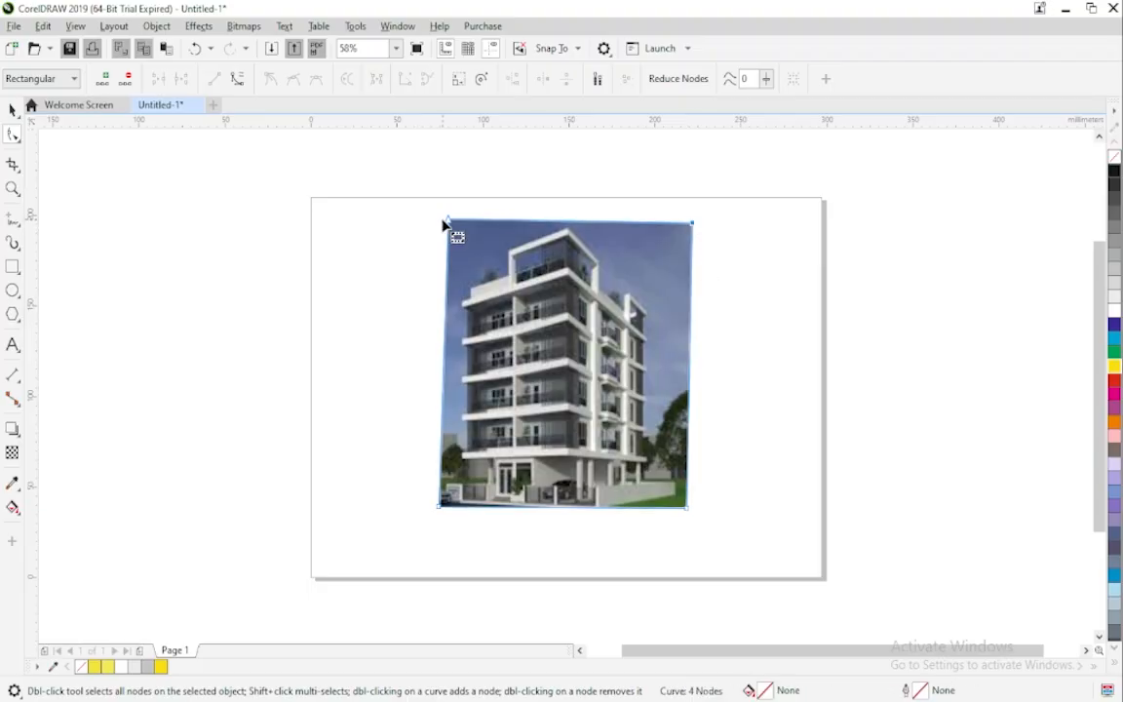
# Try moving the picture's upper-left corner node slightly outward, and undo all the corner trims, the repositioning and the enlargements of the picture.
pyautogui.moveTo(449, 223); pyautogui.dragTo(438, 221)
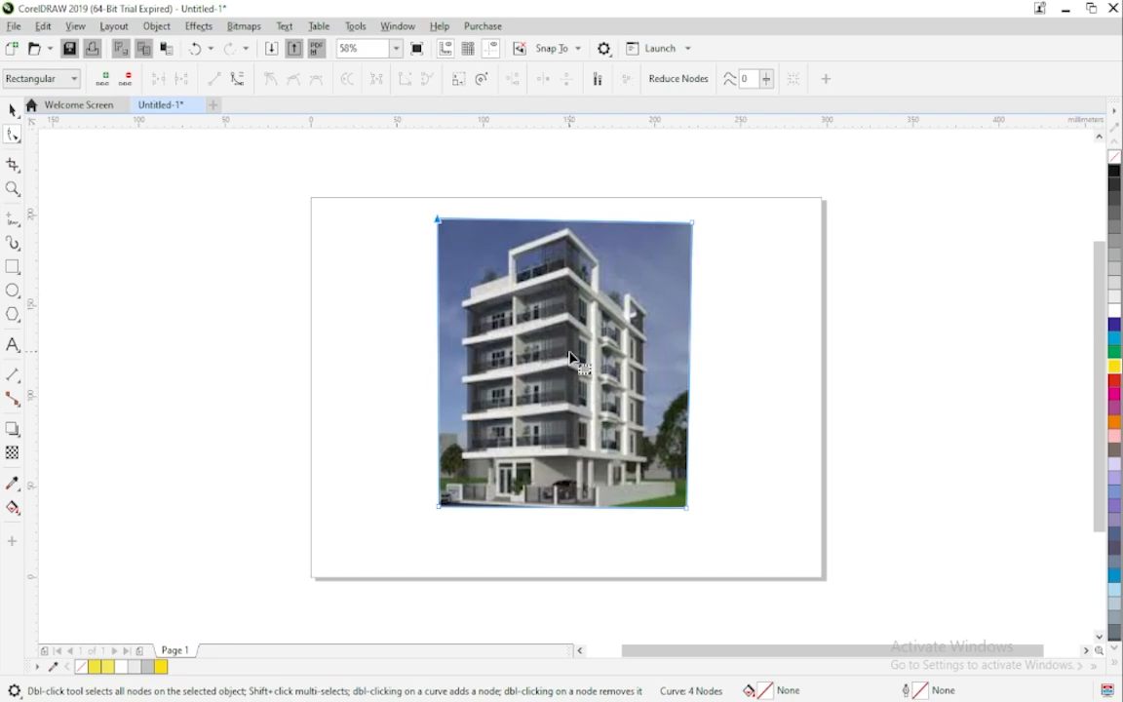
pyautogui.hotkey('ctrl', 'z')
pyautogui.hotkey('ctrl', 'z')
pyautogui.hotkey('ctrl', 'z')
pyautogui.hotkey('ctrl', 'z')
pyautogui.hotkey('ctrl', 'z')
pyautogui.hotkey('ctrl', 'z')
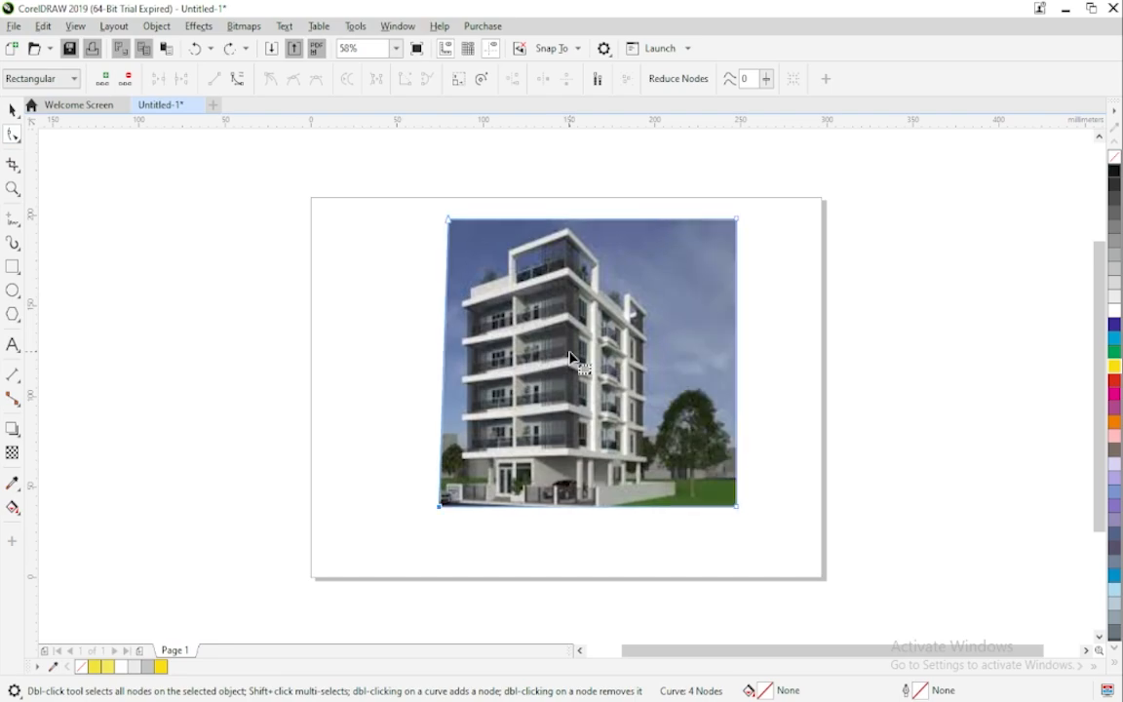
pyautogui.hotkey('ctrl', 'z')
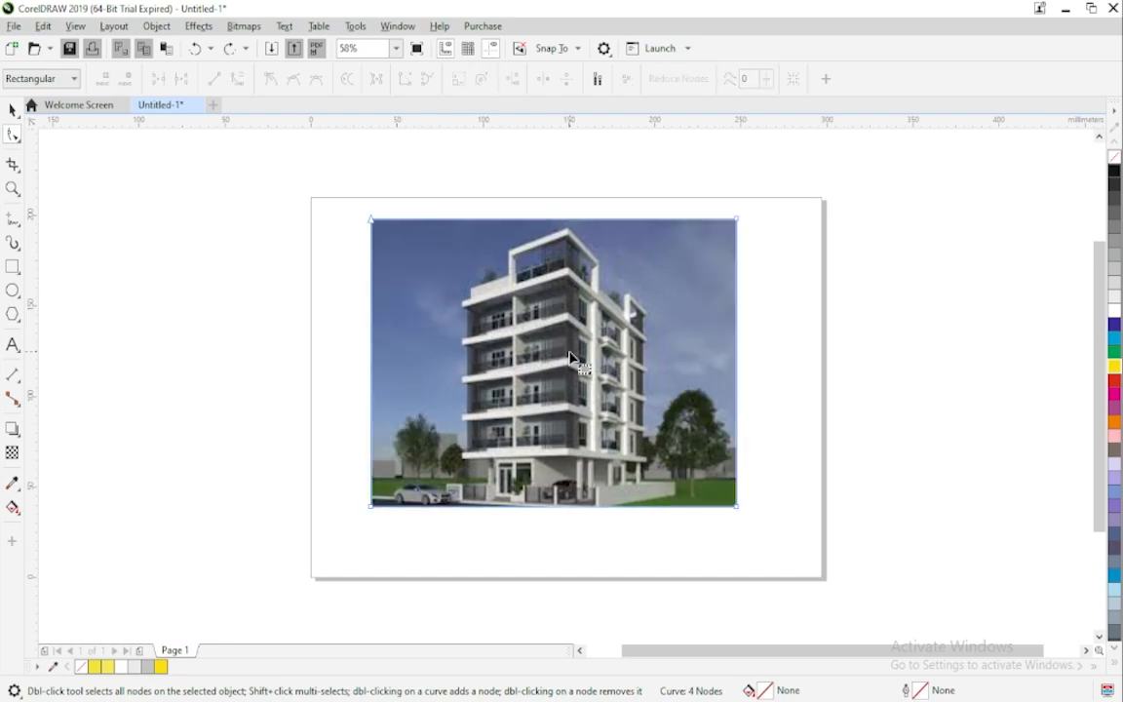
pyautogui.hotkey('ctrl', 'z')
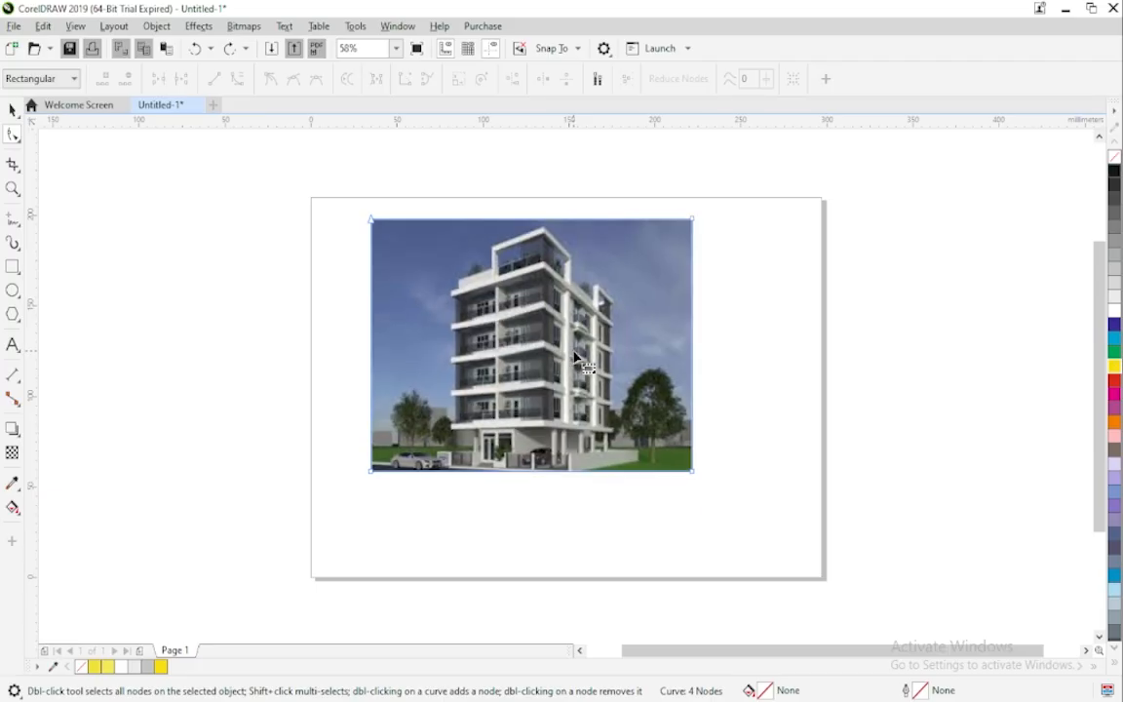
pyautogui.hotkey('ctrl', 'z')
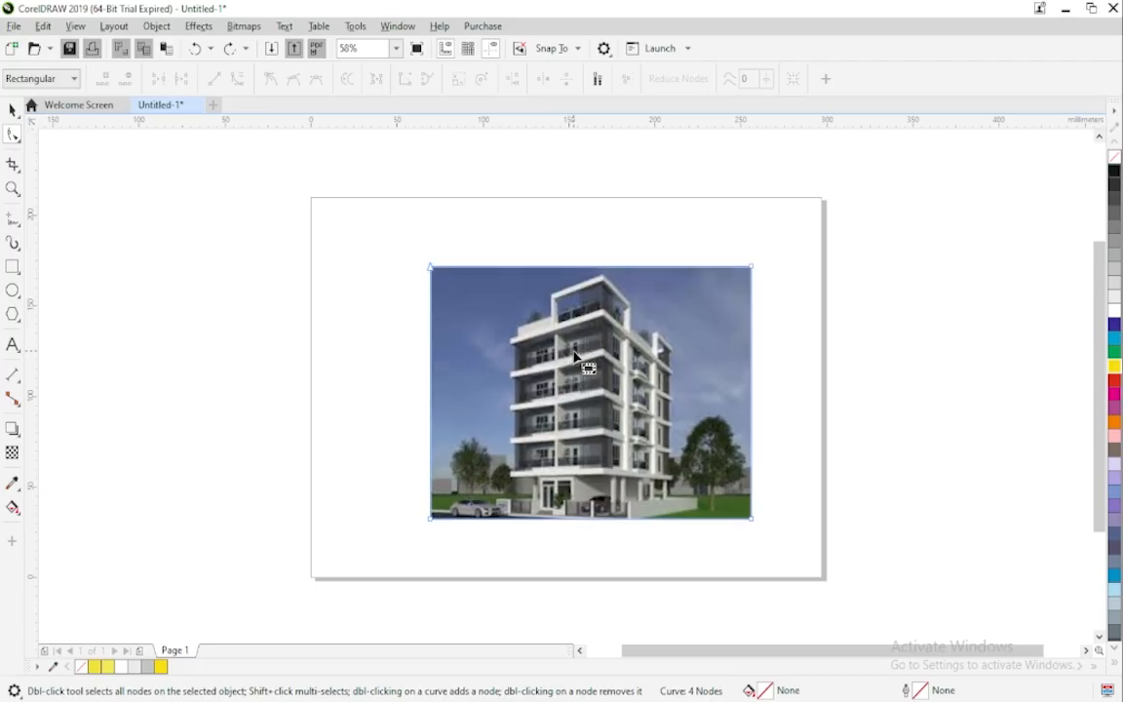
pyautogui.hotkey('ctrl', 'z')
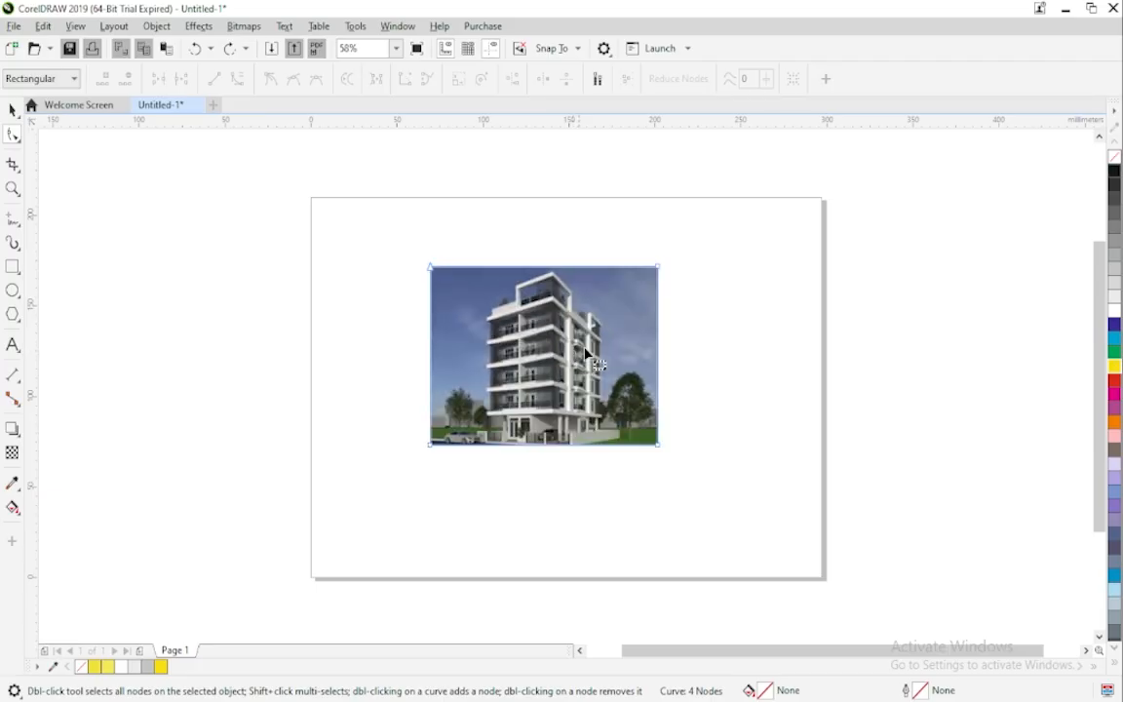
# Enlarge the building picture to about 188 × 141 mm and crop both its sides, keeping an area about 156 mm wide at full height.
pyautogui.click(13, 110)
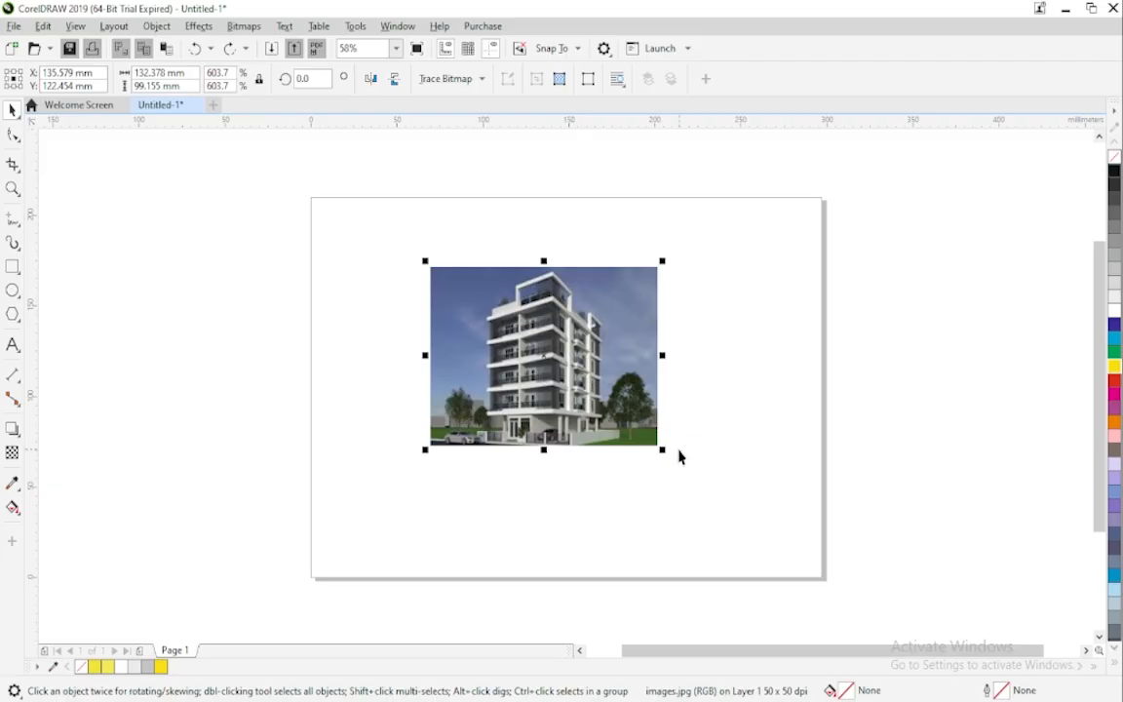
pyautogui.moveTo(663, 450); pyautogui.dragTo(802, 526)
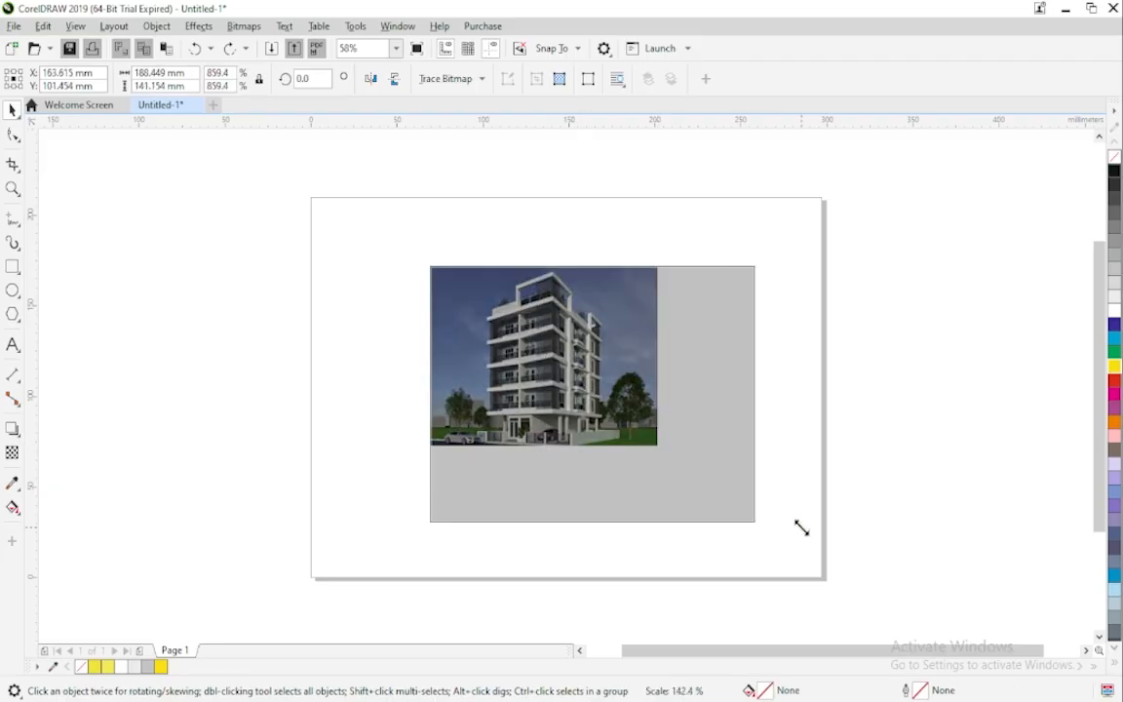
pyautogui.click(15, 174)
pyautogui.click(51, 163)
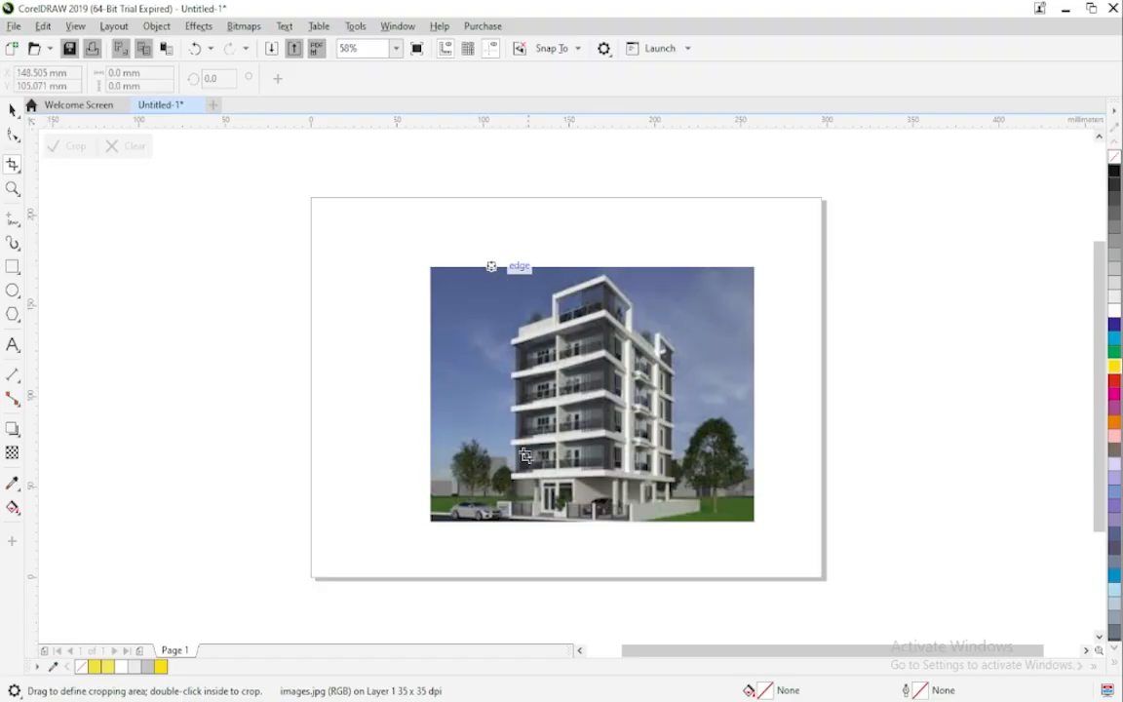
pyautogui.moveTo(484, 266); pyautogui.dragTo(717, 524)
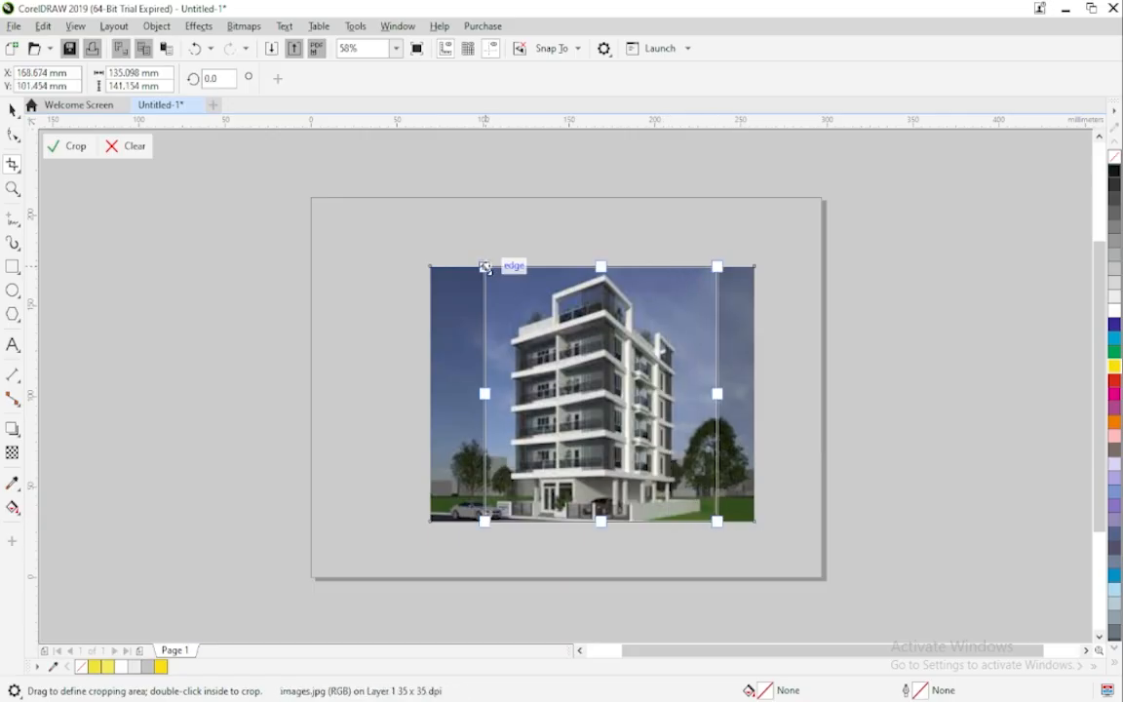
pyautogui.moveTo(483, 394); pyautogui.dragTo(448, 394)
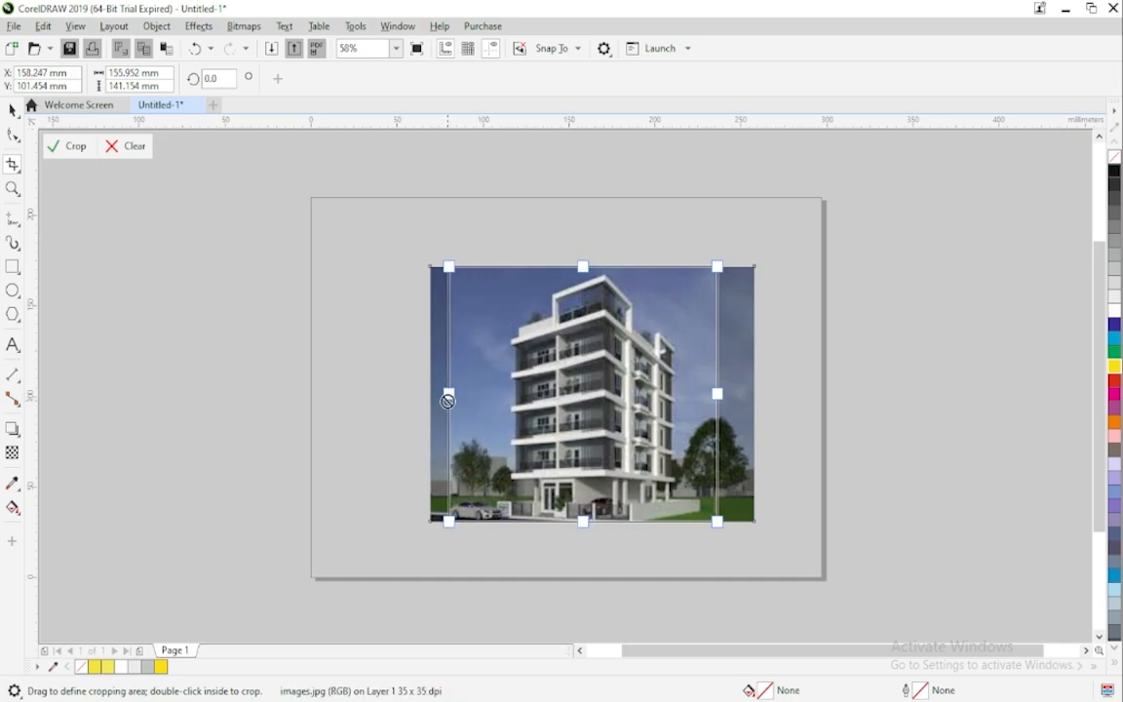
pyautogui.click(70, 153)
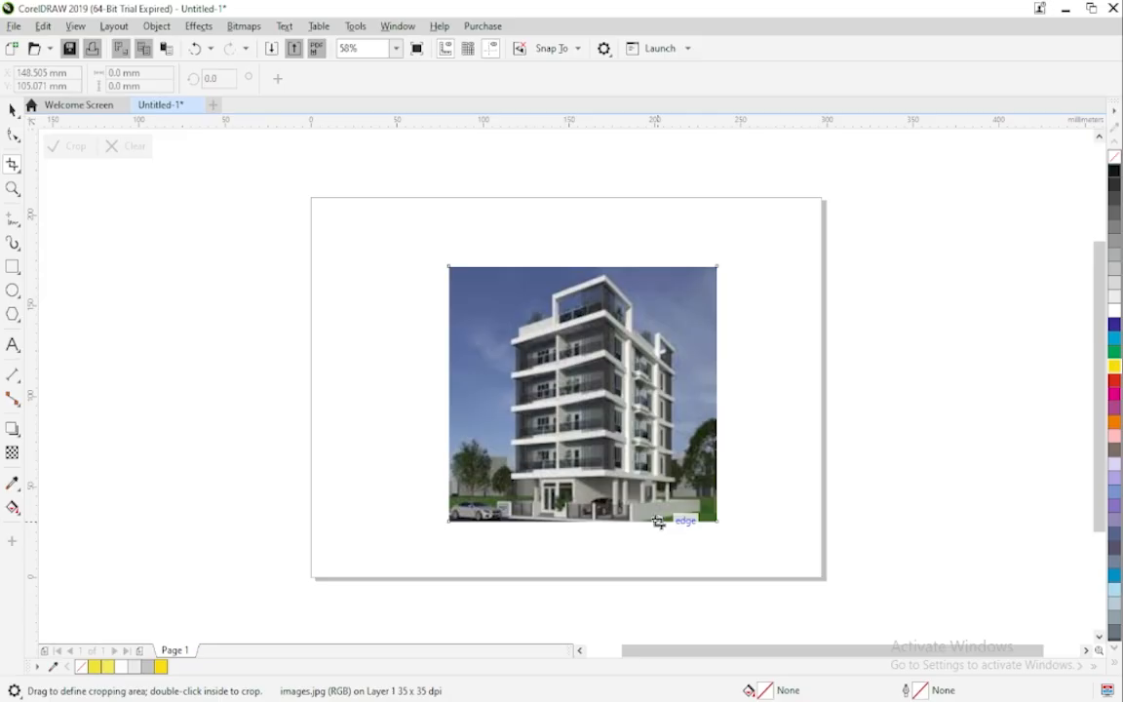
# Slice the cropped picture diagonally from its upper-left to its lower-right corner using the Knife tool in 2-point line mode.
pyautogui.click(16, 173)
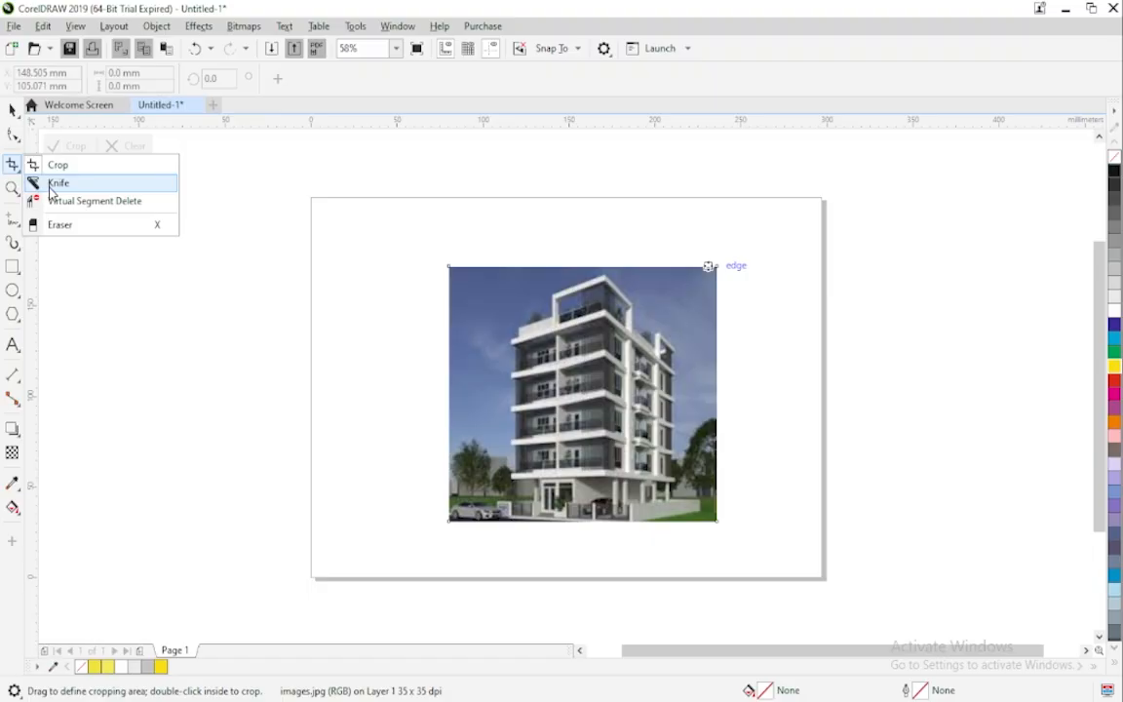
pyautogui.click(56, 183)
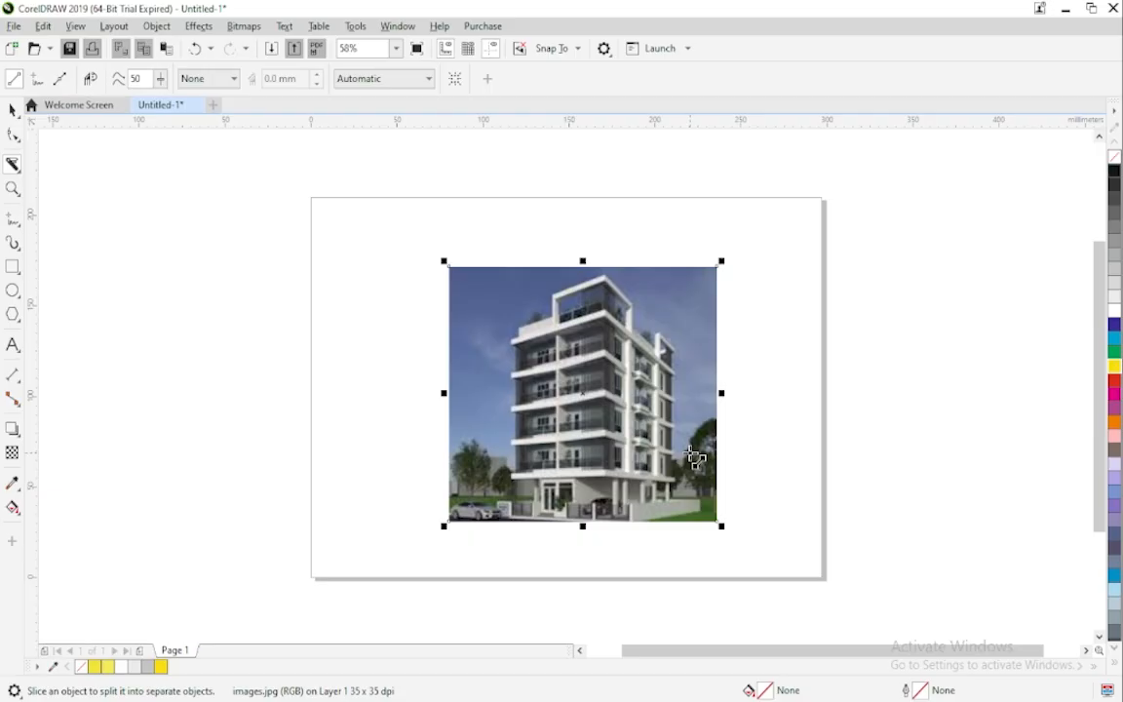
pyautogui.click(13, 82)
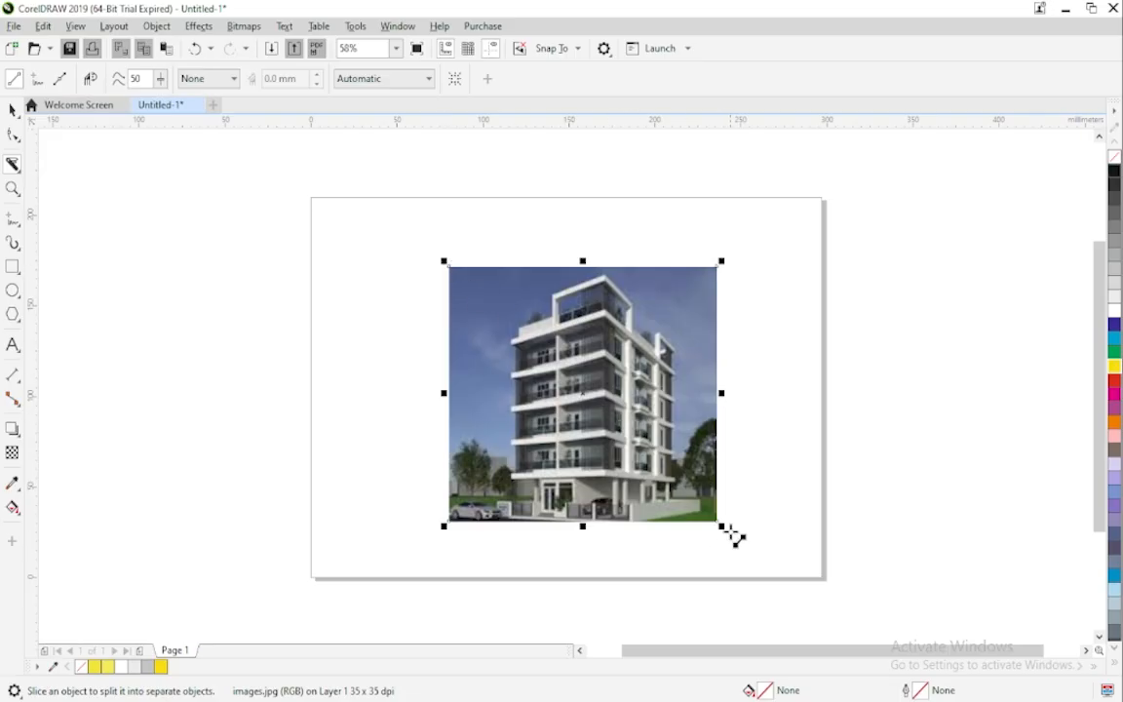
pyautogui.moveTo(447, 265); pyautogui.dragTo(718, 524)
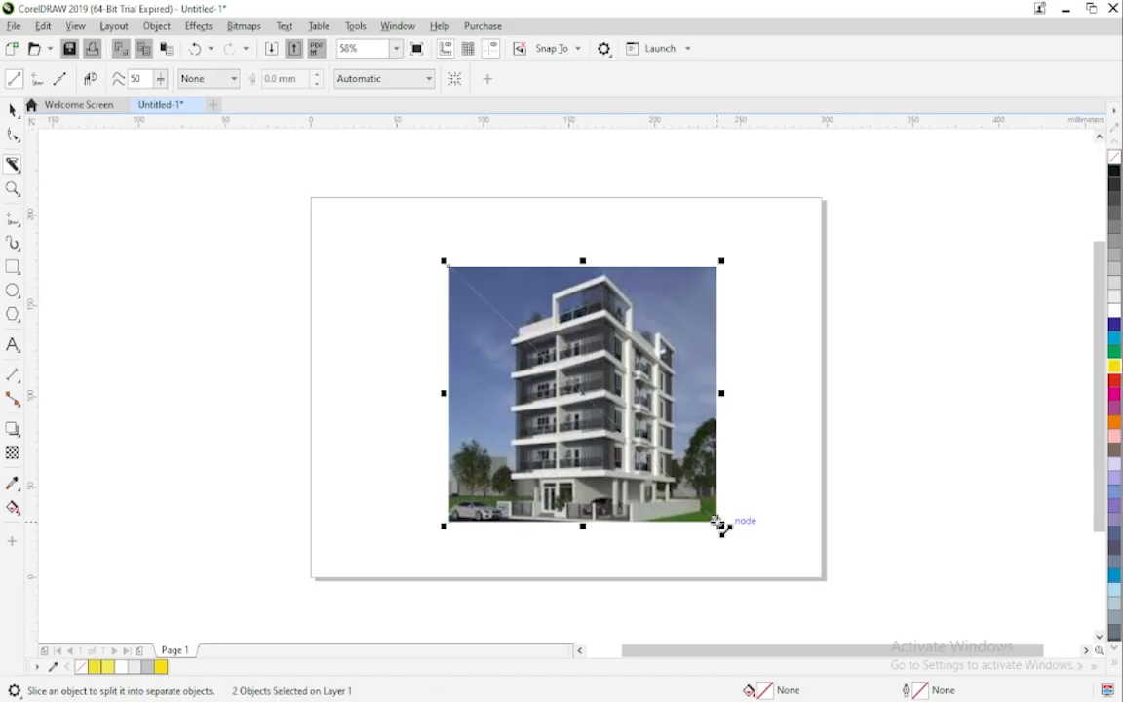
# Pull the two triangular picture pieces apart diagonally and place both around the page's left edge, leaving a gap between them.
pyautogui.click(13, 110)
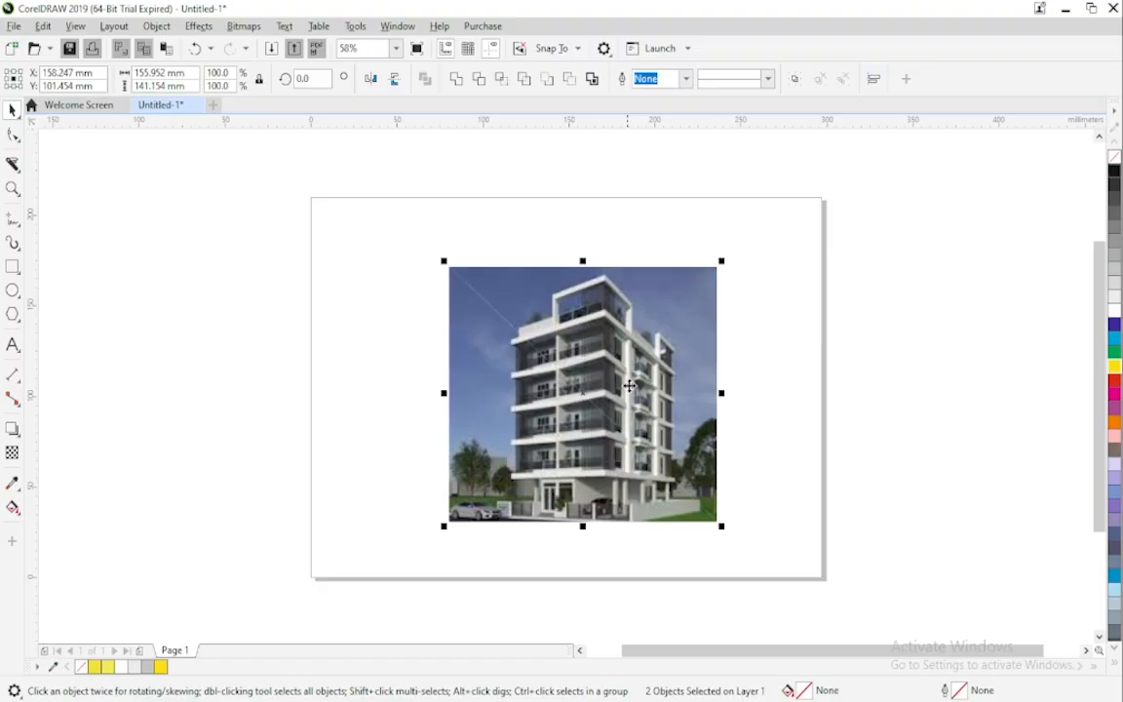
pyautogui.click(802, 386)
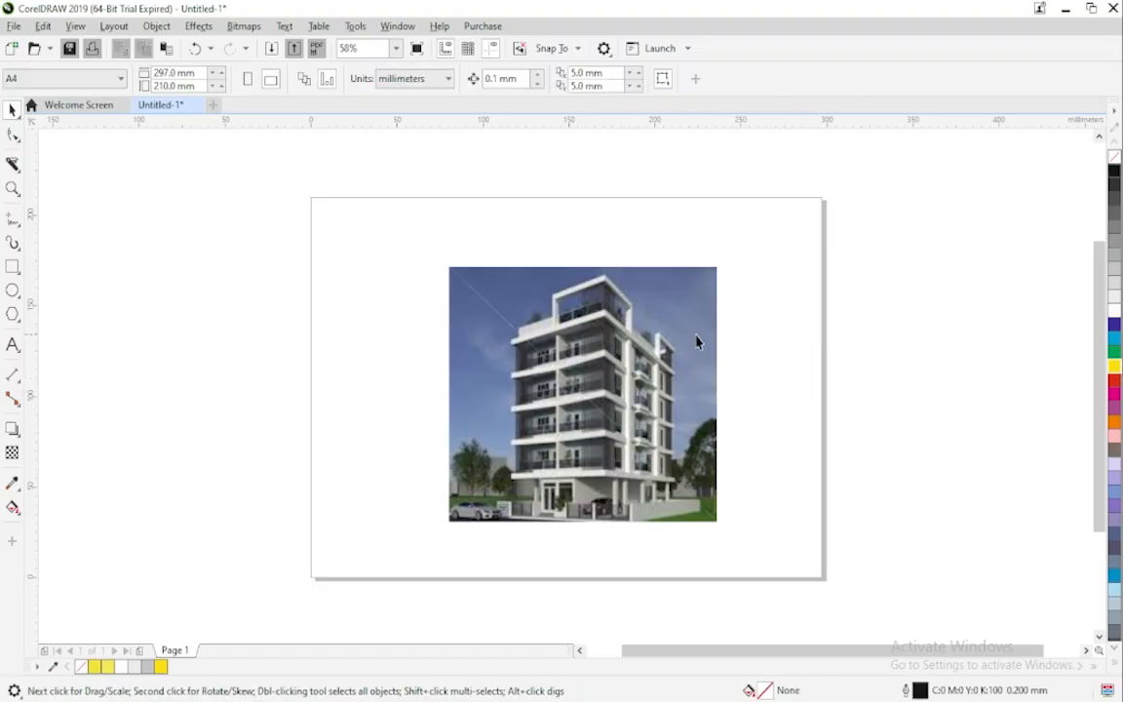
pyautogui.click(657, 342)
pyautogui.moveTo(639, 343); pyautogui.dragTo(685, 311)
pyautogui.moveTo(542, 454); pyautogui.dragTo(451, 532)
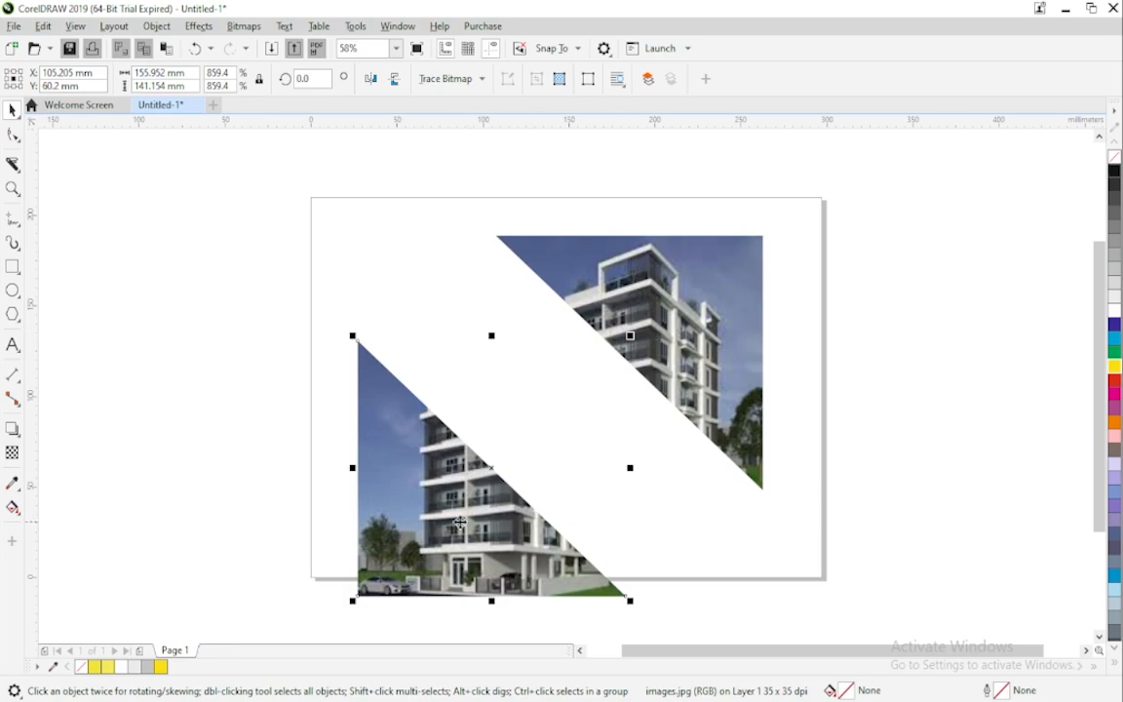
pyautogui.moveTo(450, 525); pyautogui.dragTo(476, 477)
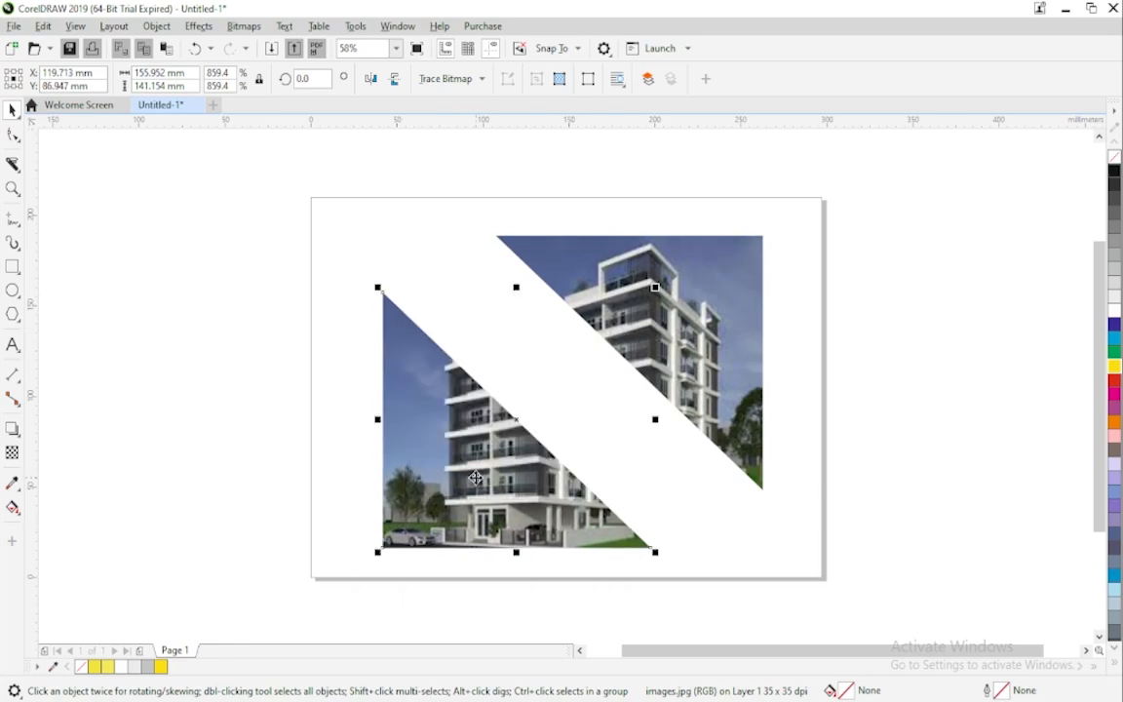
pyautogui.moveTo(420, 417); pyautogui.dragTo(140, 399)
pyautogui.moveTo(627, 364); pyautogui.dragTo(289, 350)
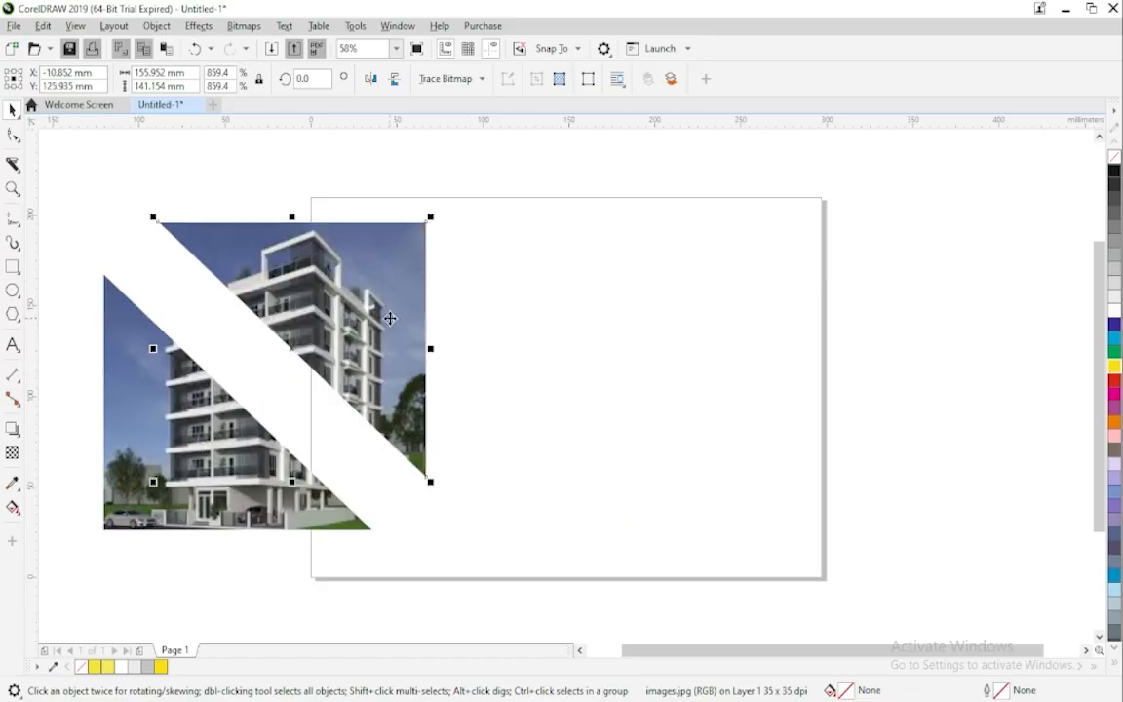
# Draw a rectangle about 208 × 143 mm across the page's right edge and fill it with yellow.
pyautogui.click(13, 266)
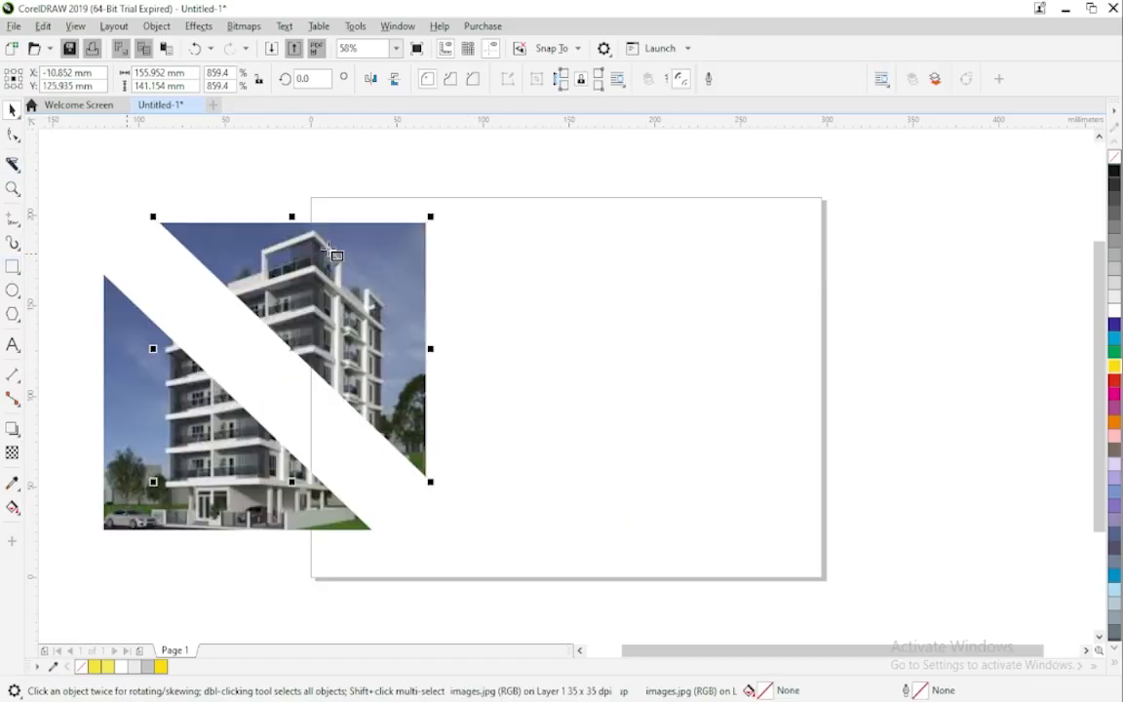
pyautogui.moveTo(573, 259)
pyautogui.mouseDown()
pyautogui.moveTo(765, 408)
pyautogui.moveTo(933, 519)
pyautogui.mouseUp()
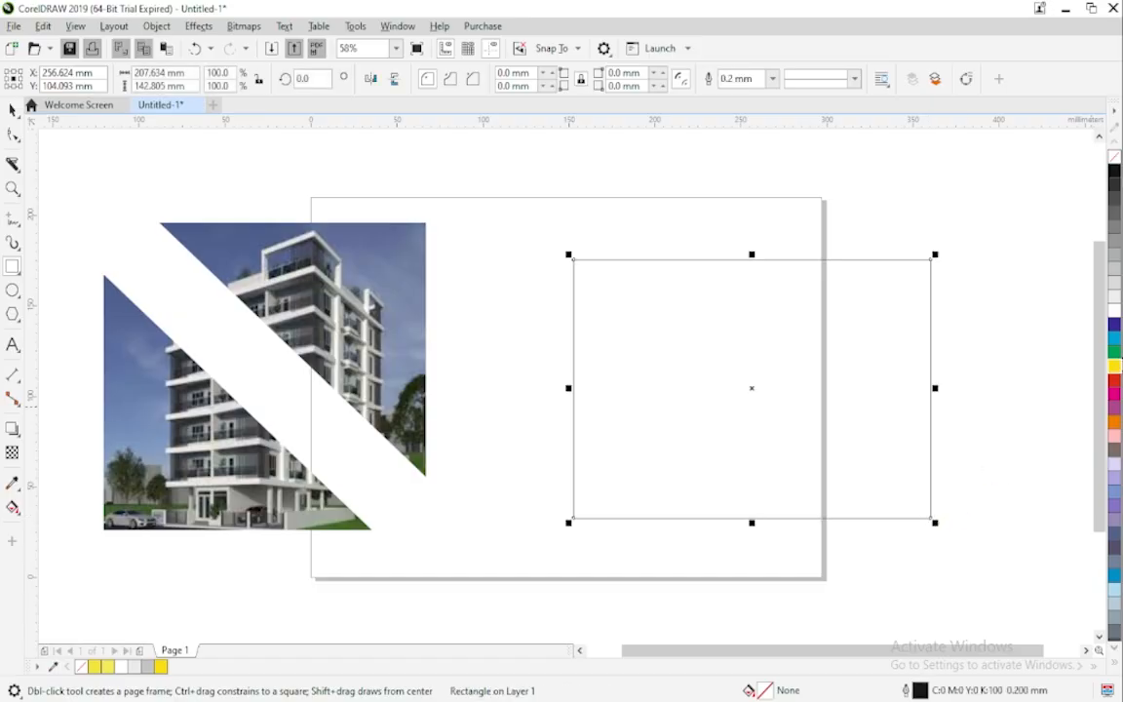
pyautogui.click(1115, 367)
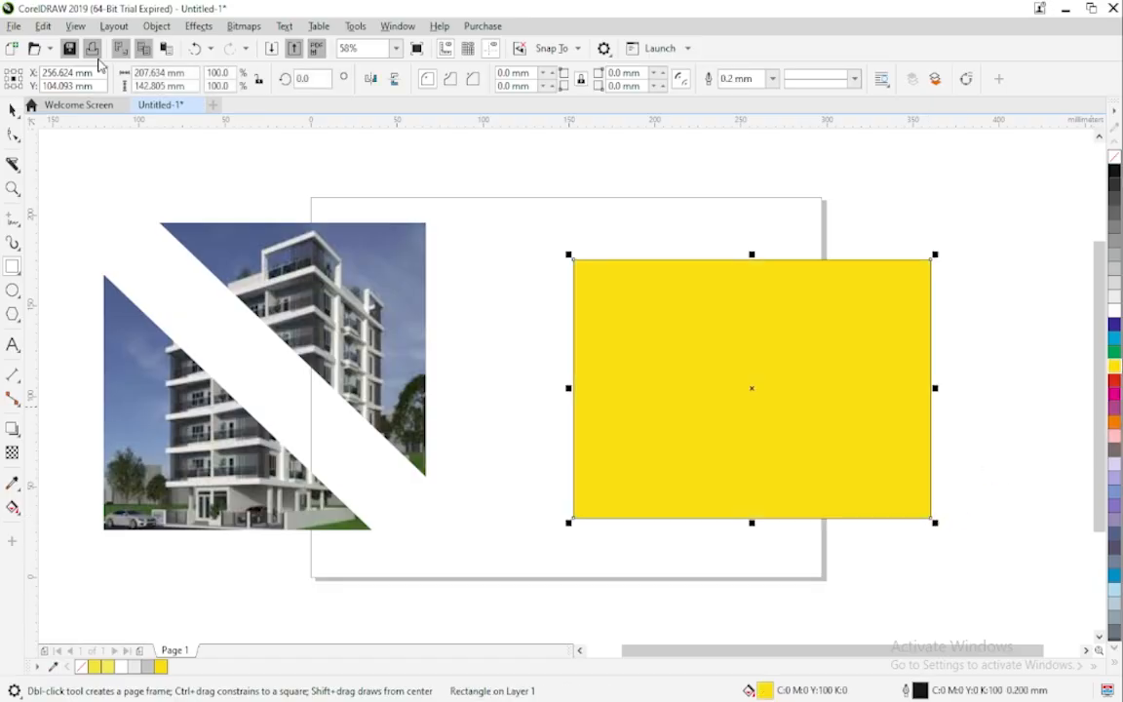
# Slice the yellow rectangle from its left edge to its right edge along a zigzag line using the Knife tool in Freehand mode.
pyautogui.click(12, 164)
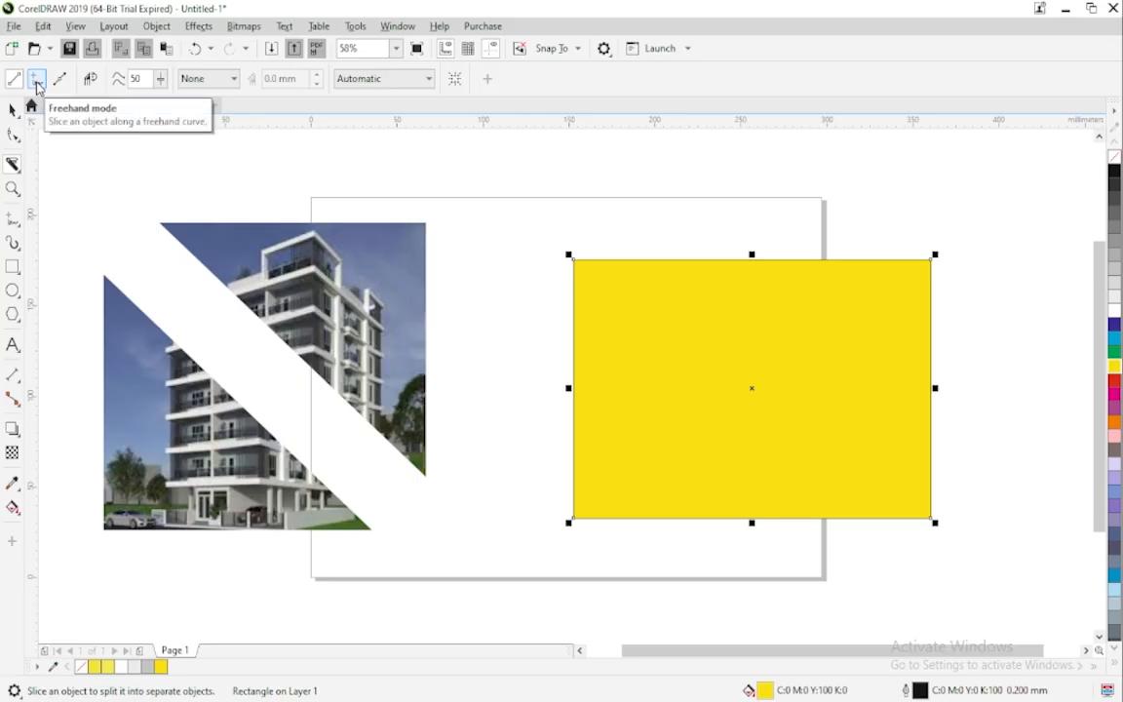
pyautogui.click(37, 82)
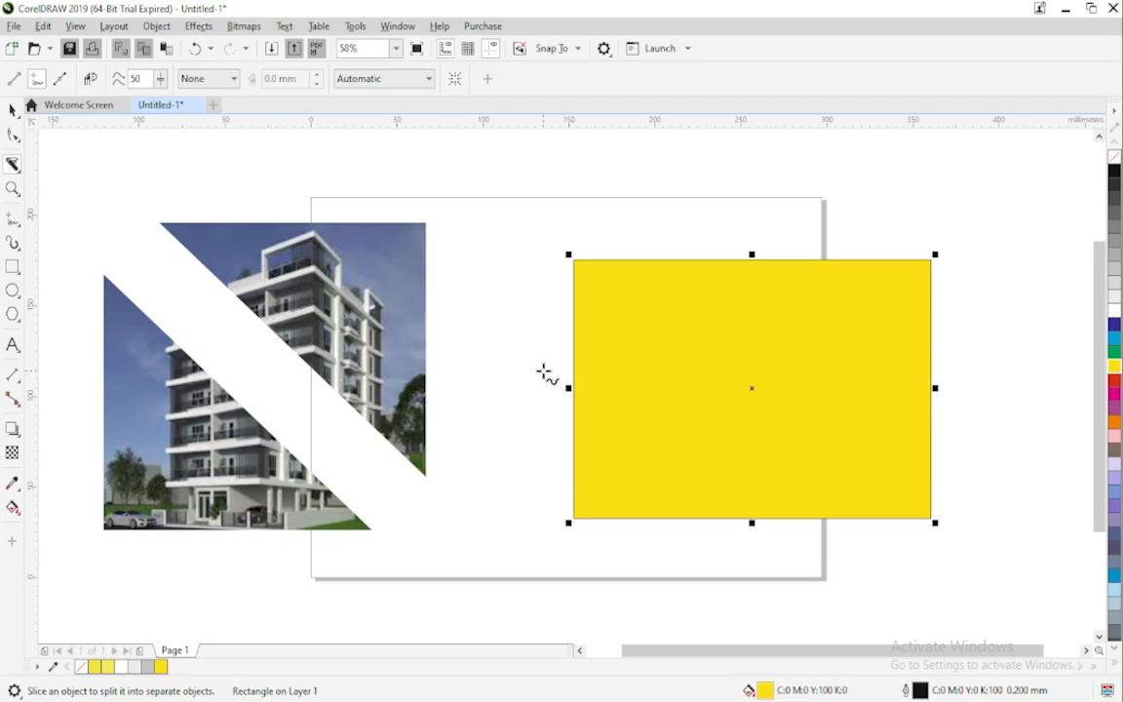
pyautogui.moveTo(572, 408)
pyautogui.mouseDown()
pyautogui.moveTo(700, 304)
pyautogui.moveTo(812, 402)
pyautogui.moveTo(931, 306)
pyautogui.mouseUp()
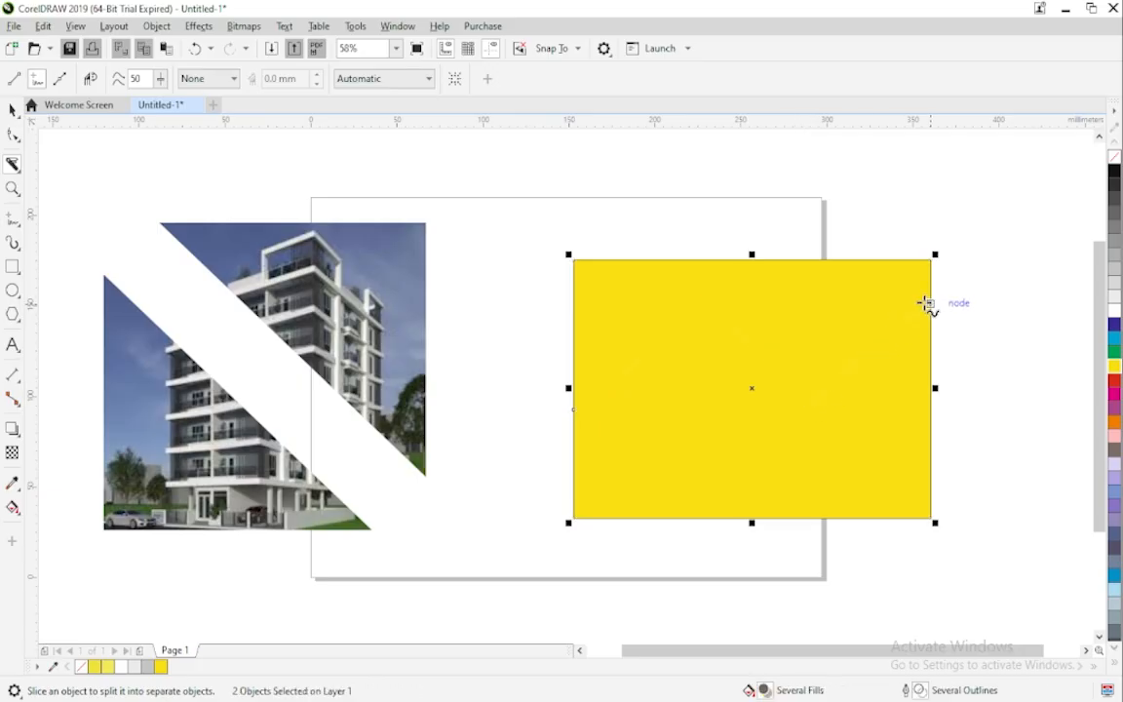
# Separate the two yellow pieces by moving the upper one up and the lower one down and to the left.
pyautogui.click(11, 113)
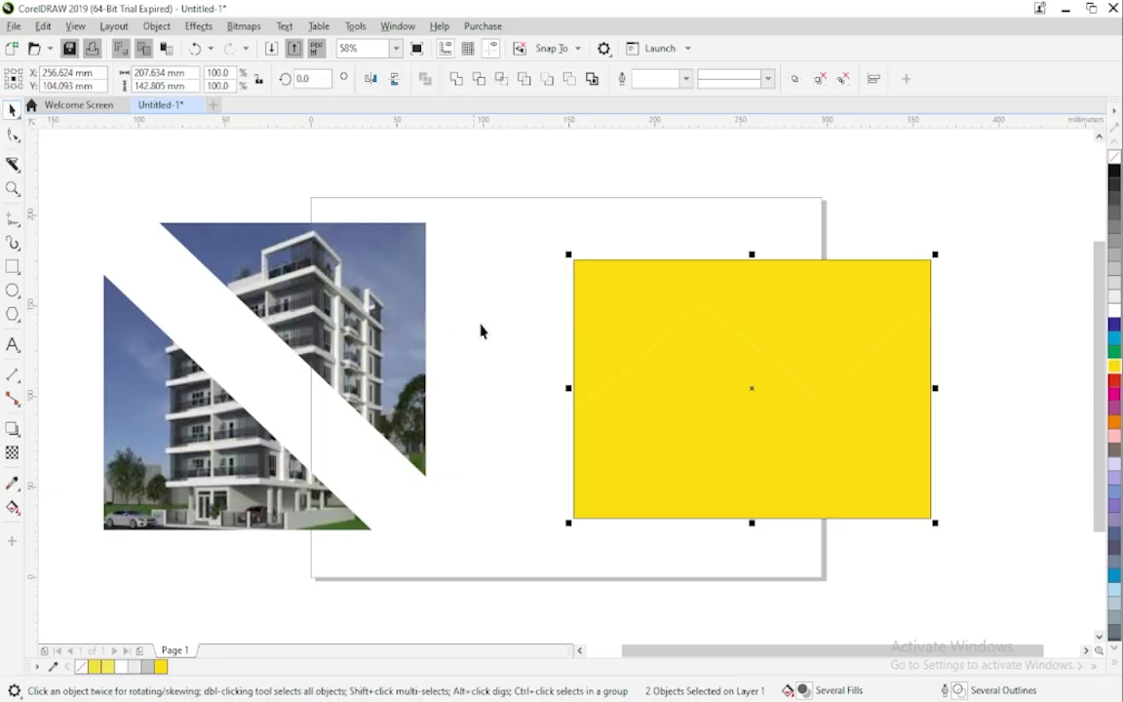
pyautogui.click(499, 331)
pyautogui.moveTo(745, 298); pyautogui.dragTo(746, 265)
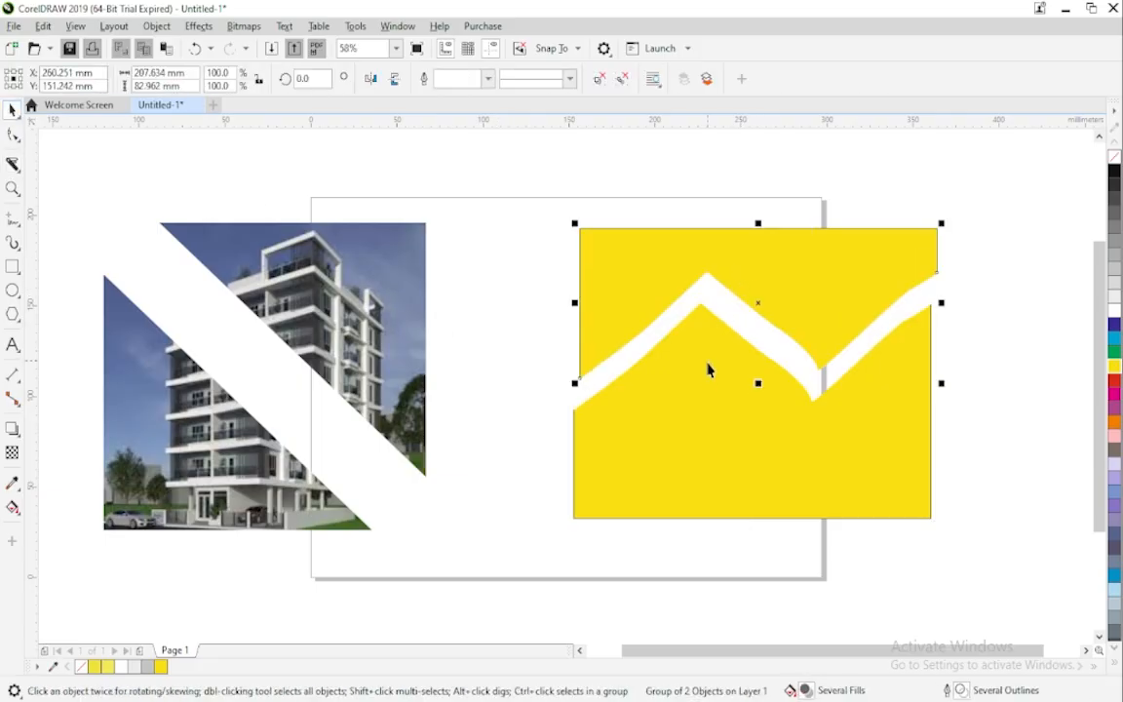
pyautogui.moveTo(682, 451); pyautogui.dragTo(656, 481)
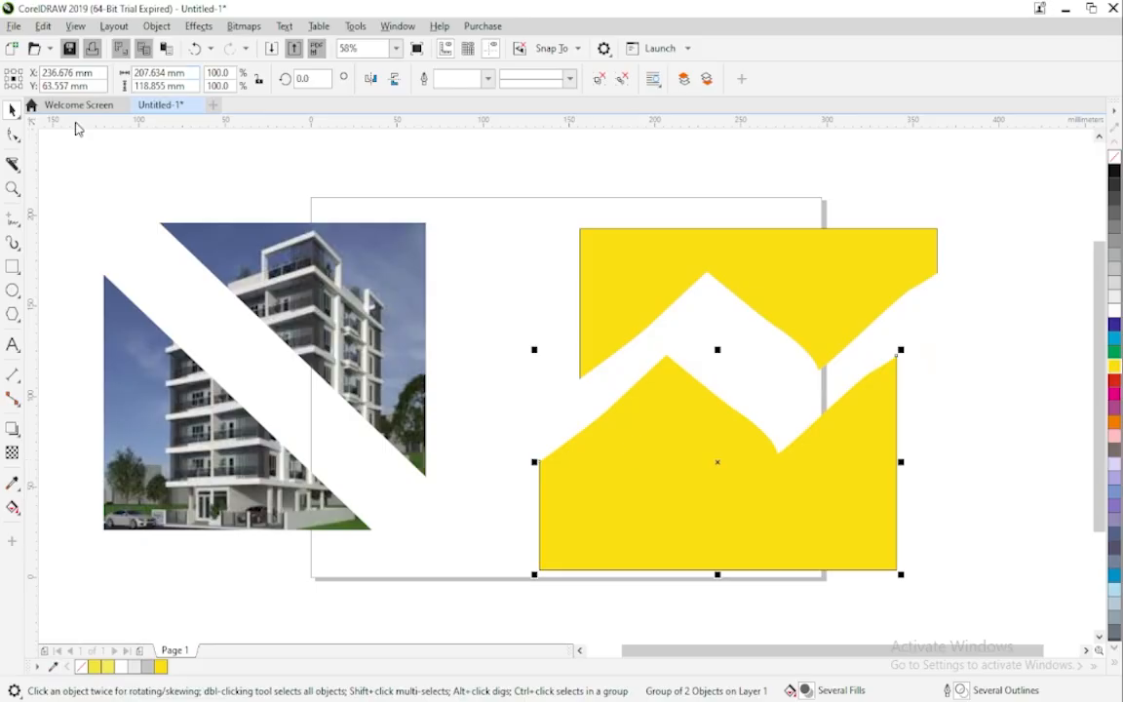
# Slice the lower yellow piece along a looping freehand curve with the Knife tool, and move both yellow pieces further left.
pyautogui.click(12, 164)
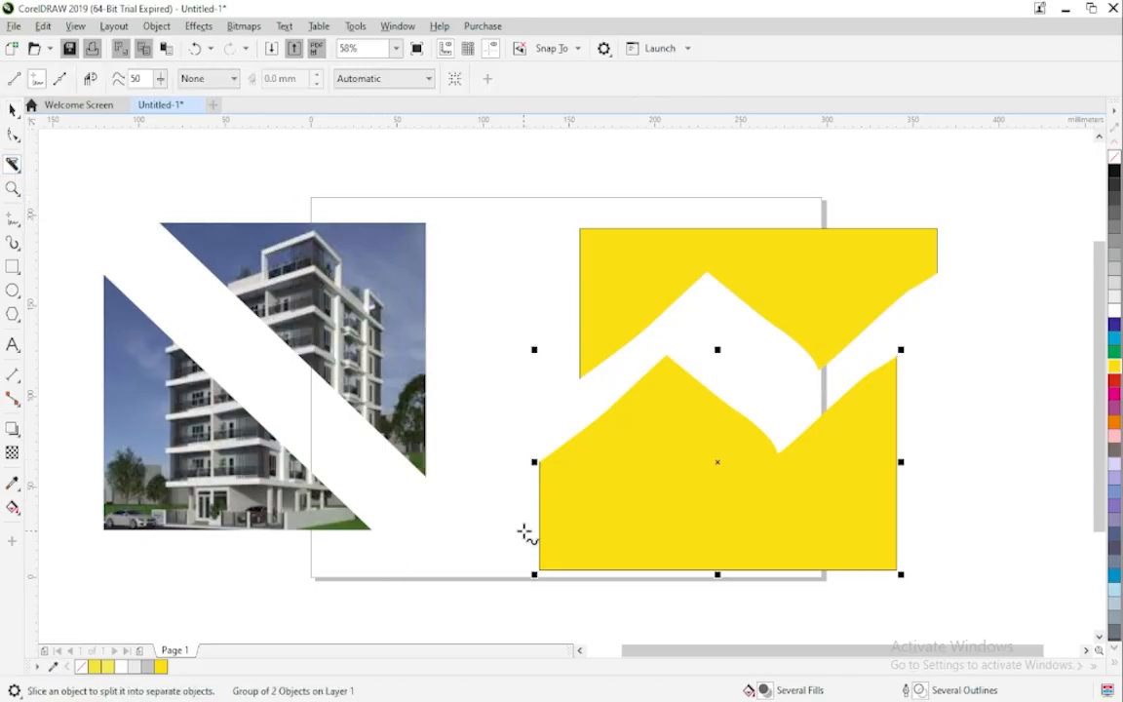
pyautogui.moveTo(524, 532)
pyautogui.mouseDown()
pyautogui.moveTo(586, 485)
pyautogui.moveTo(642, 470)
pyautogui.moveTo(681, 482)
pyautogui.moveTo(735, 462)
pyautogui.moveTo(710, 437)
pyautogui.moveTo(649, 429)
pyautogui.moveTo(613, 471)
pyautogui.moveTo(521, 500)
pyautogui.moveTo(528, 485)
pyautogui.moveTo(678, 509)
pyautogui.moveTo(808, 496)
pyautogui.moveTo(854, 475)
pyautogui.moveTo(864, 432)
pyautogui.moveTo(621, 519)
pyautogui.moveTo(518, 534)
pyautogui.mouseUp()
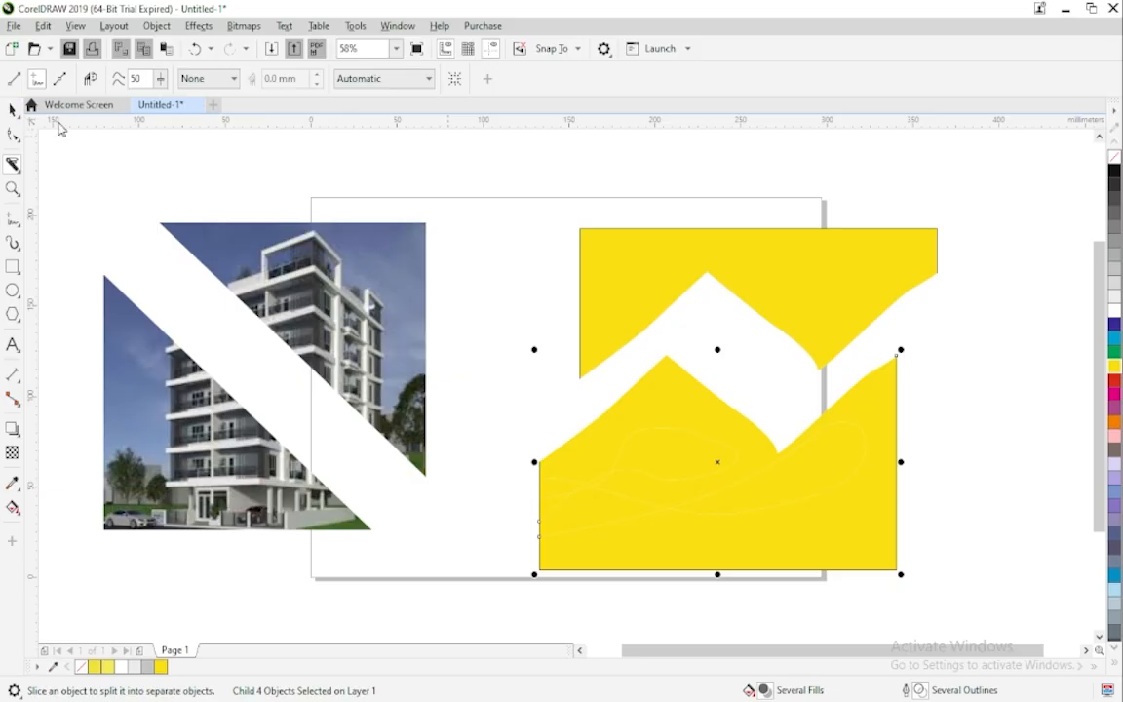
pyautogui.click(14, 111)
pyautogui.click(510, 285)
pyautogui.moveTo(680, 426); pyautogui.dragTo(565, 473)
pyautogui.click(519, 471)
pyautogui.press('Escape')
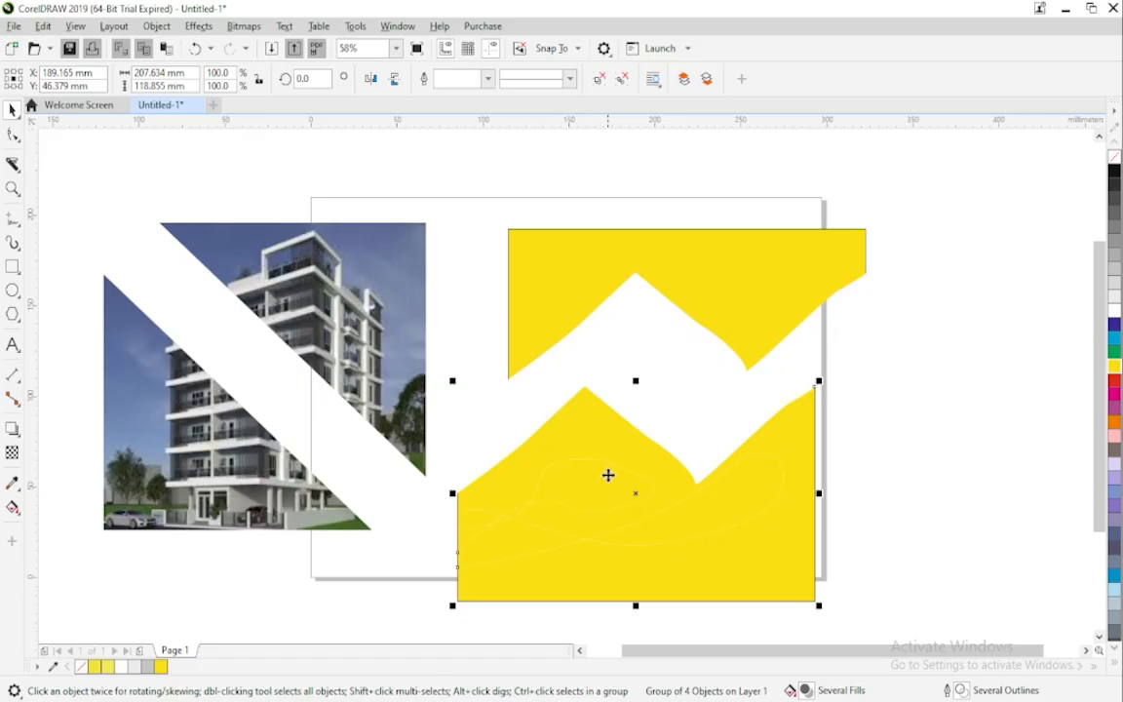
pyautogui.click(505, 542)
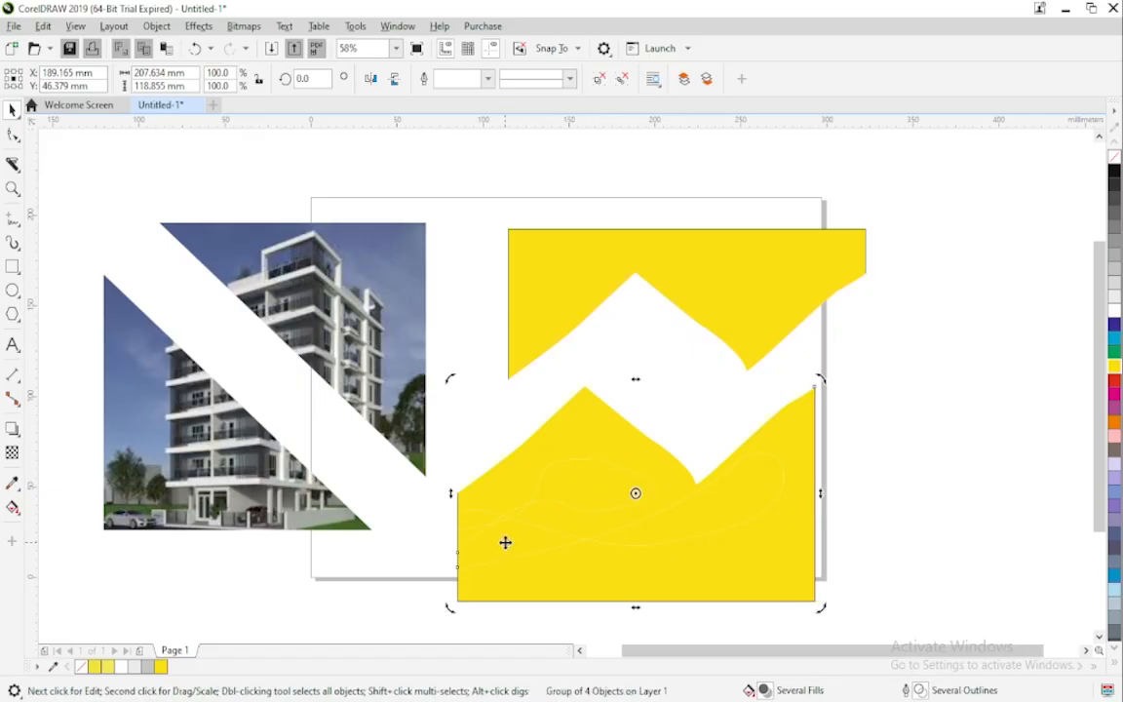
pyautogui.click(600, 473)
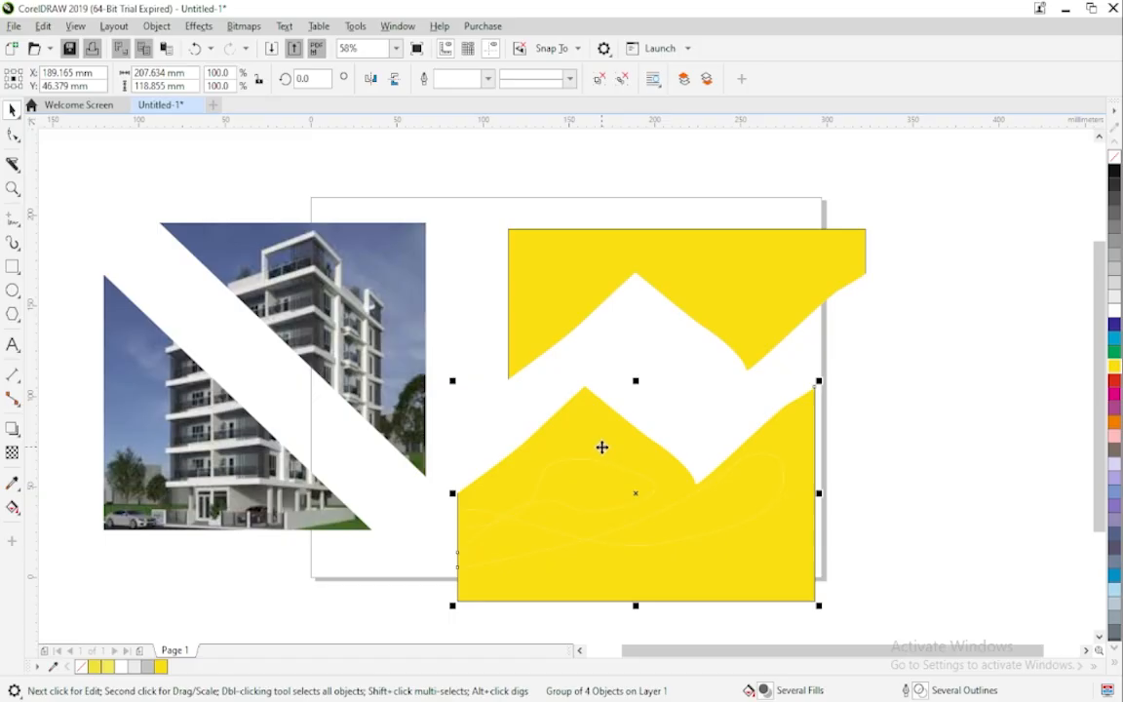
# Delete both sliced yellow pieces from the drawing.
pyautogui.press('Delete')
pyautogui.click(719, 306)
pyautogui.press('Delete')
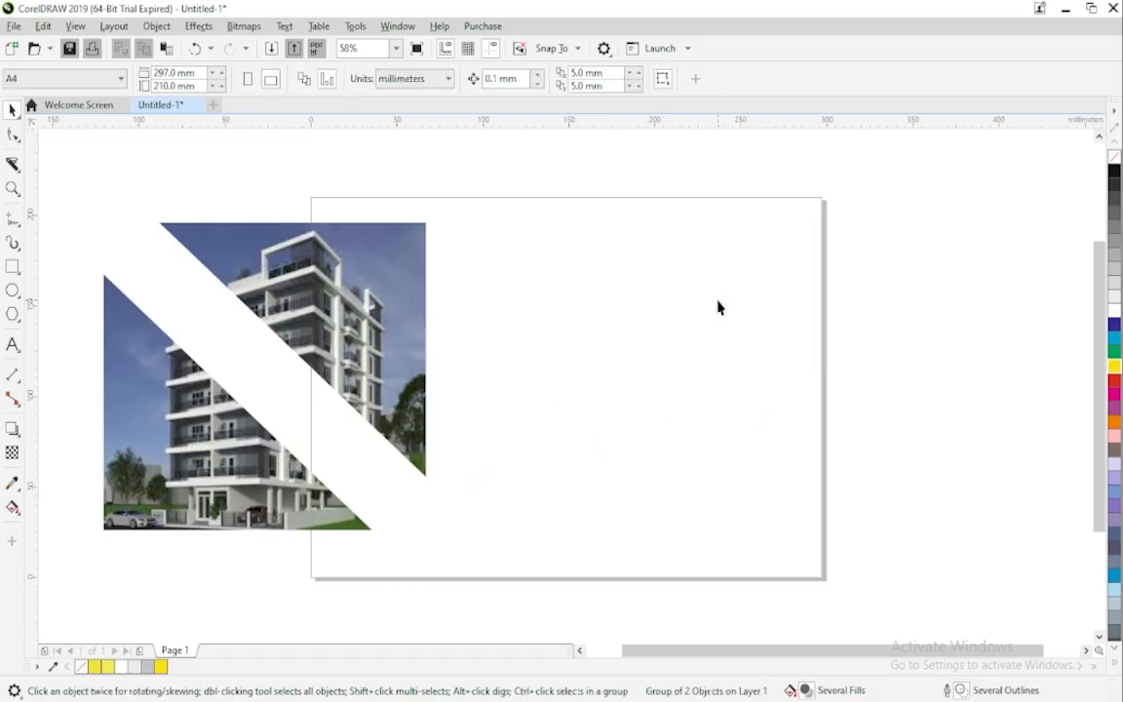
# Draw a yellow-filled rectangle about 173 × 126 mm across the page's right edge and slice it freehand with the Knife from left edge to top edge.
pyautogui.click(19, 269)
pyautogui.moveTo(599, 268)
pyautogui.mouseDown()
pyautogui.moveTo(872, 492)
pyautogui.moveTo(898, 498)
pyautogui.mouseUp()
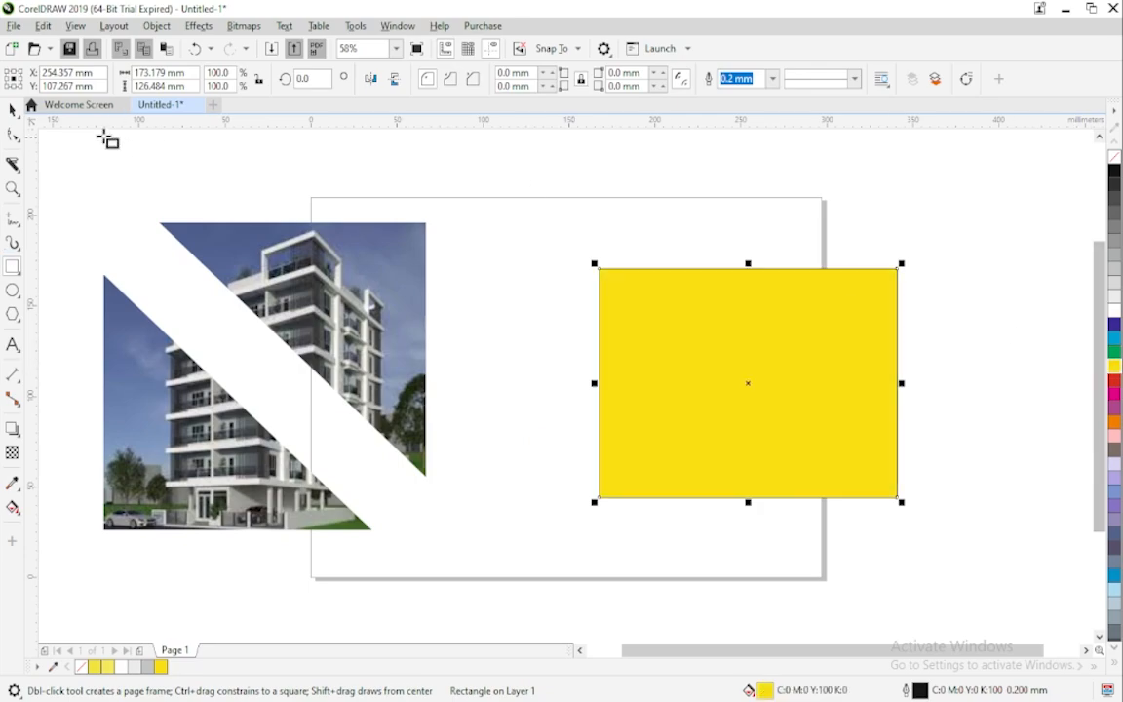
pyautogui.click(13, 163)
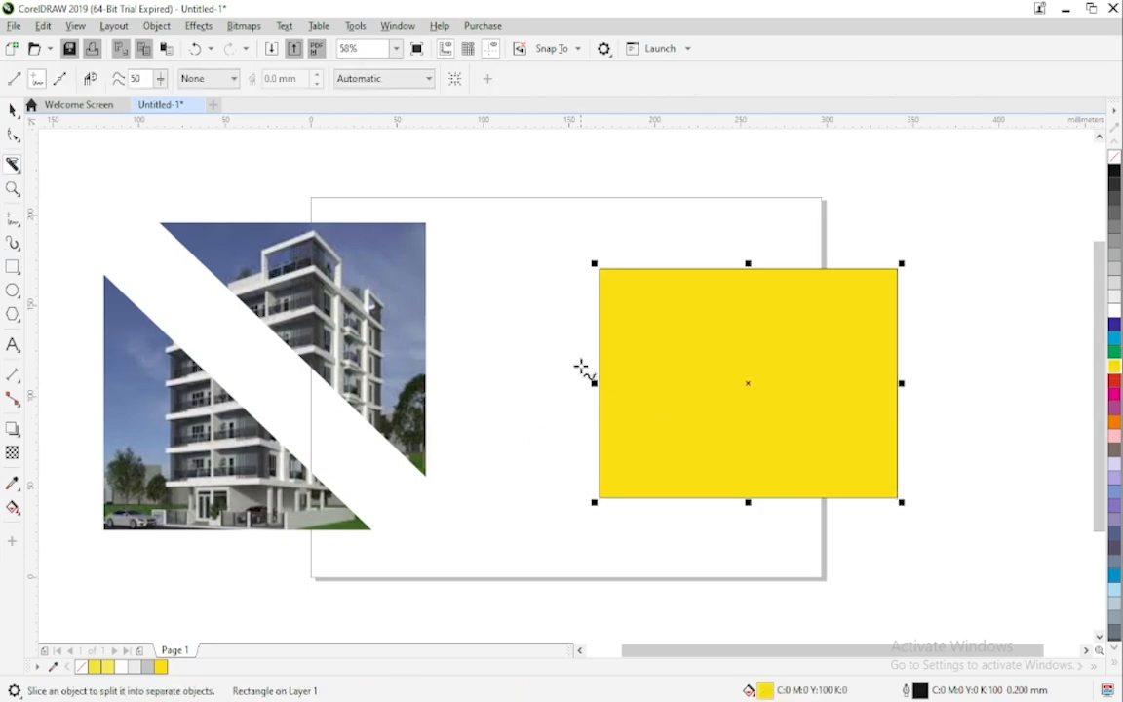
pyautogui.moveTo(581, 365)
pyautogui.mouseDown()
pyautogui.moveTo(737, 350)
pyautogui.moveTo(814, 264)
pyautogui.moveTo(652, 200)
pyautogui.moveTo(565, 283)
pyautogui.moveTo(602, 368)
pyautogui.mouseUp()
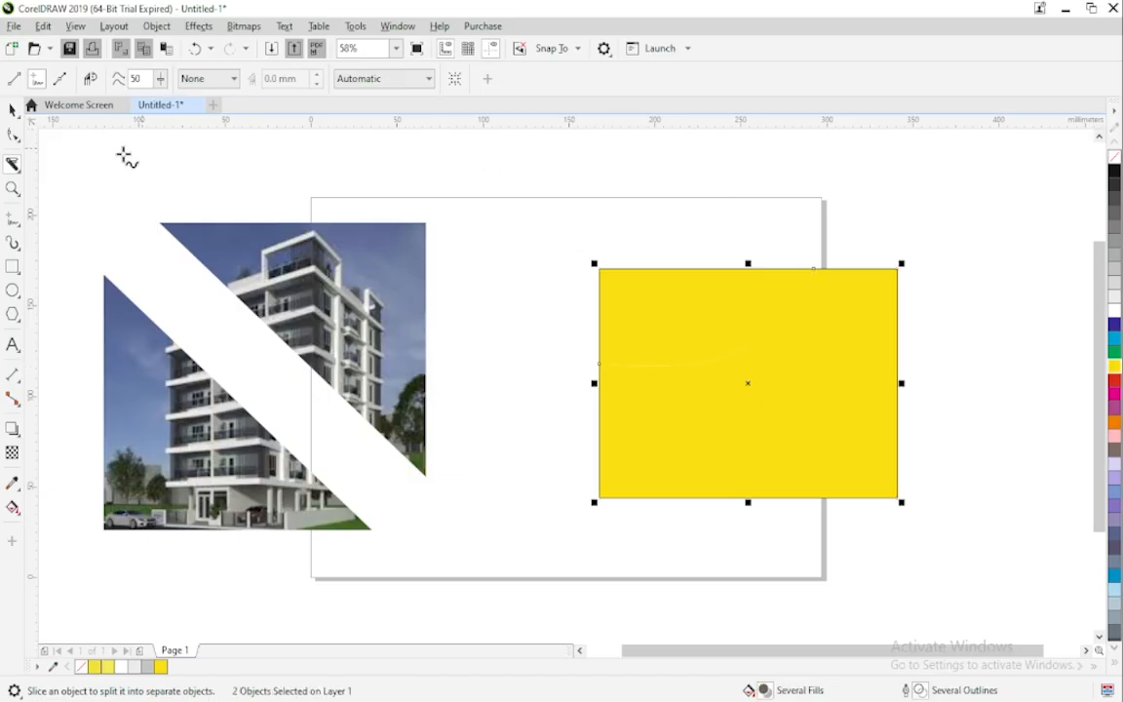
# Separate the two yellow pieces by moving the upper one up and to the left and the lower one down.
pyautogui.click(12, 112)
pyautogui.click(502, 208)
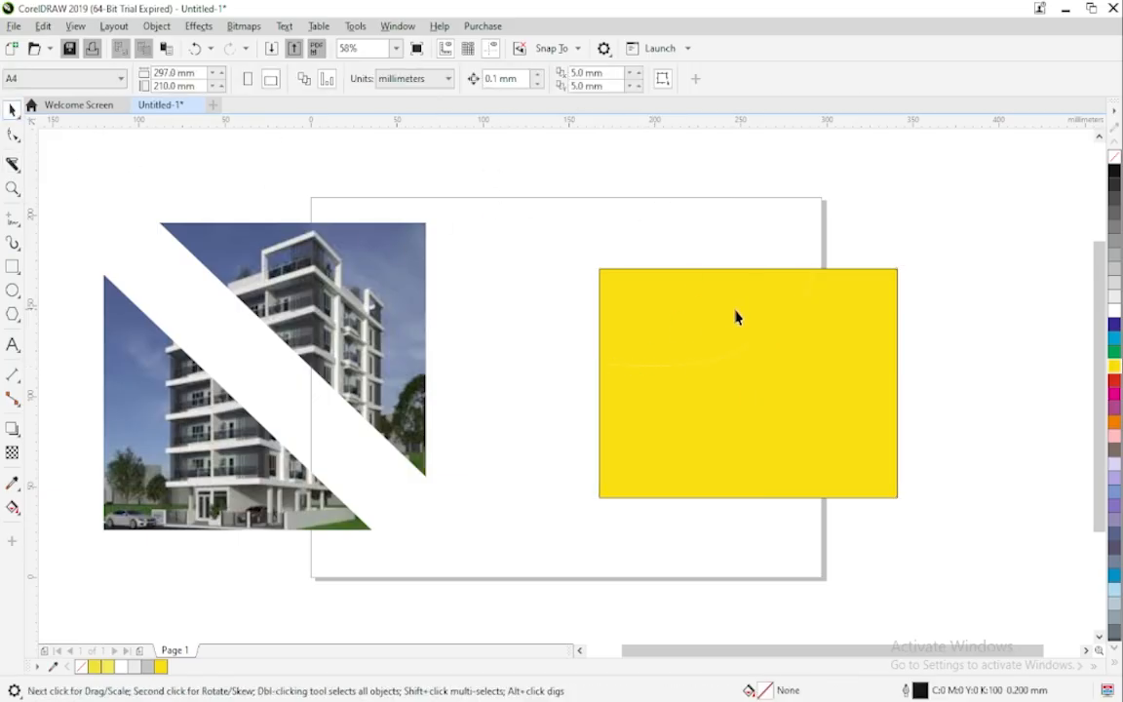
pyautogui.moveTo(734, 316); pyautogui.dragTo(716, 269)
pyautogui.moveTo(765, 381); pyautogui.dragTo(788, 503)
pyautogui.moveTo(712, 291); pyautogui.dragTo(698, 272)
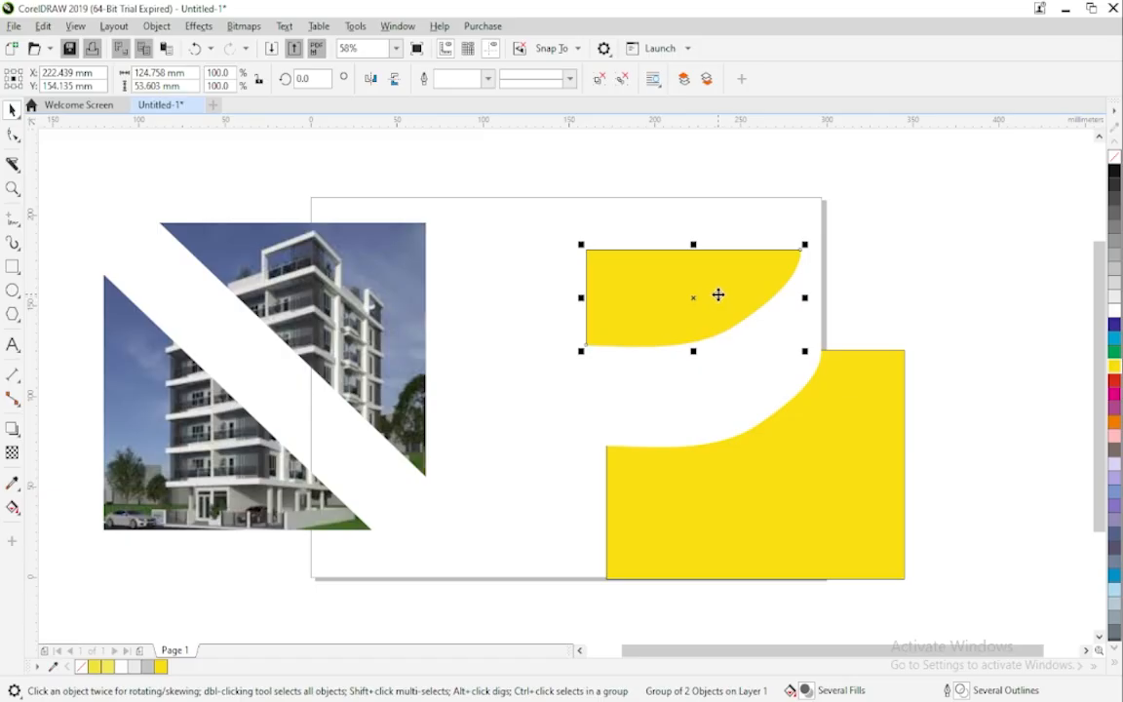
# Delete the upper curved yellow piece and the remaining lower piece, keeping the sliced building picture.
pyautogui.click(13, 164)
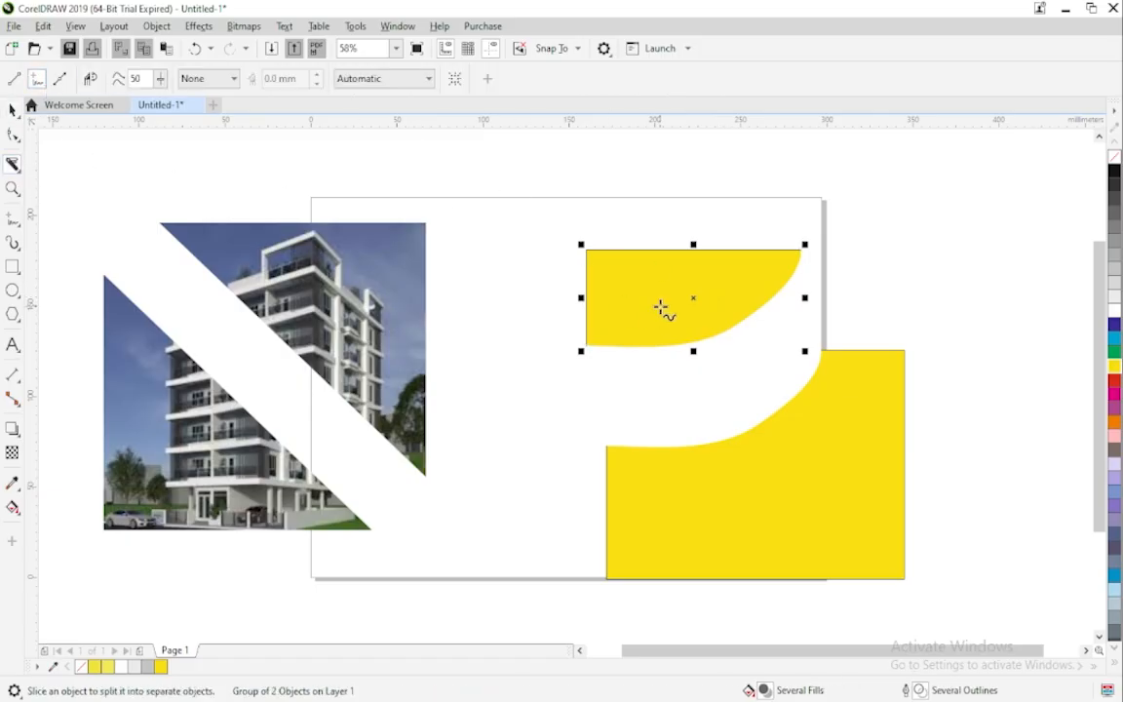
pyautogui.click(12, 109)
pyautogui.click(620, 305)
pyautogui.press('Delete')
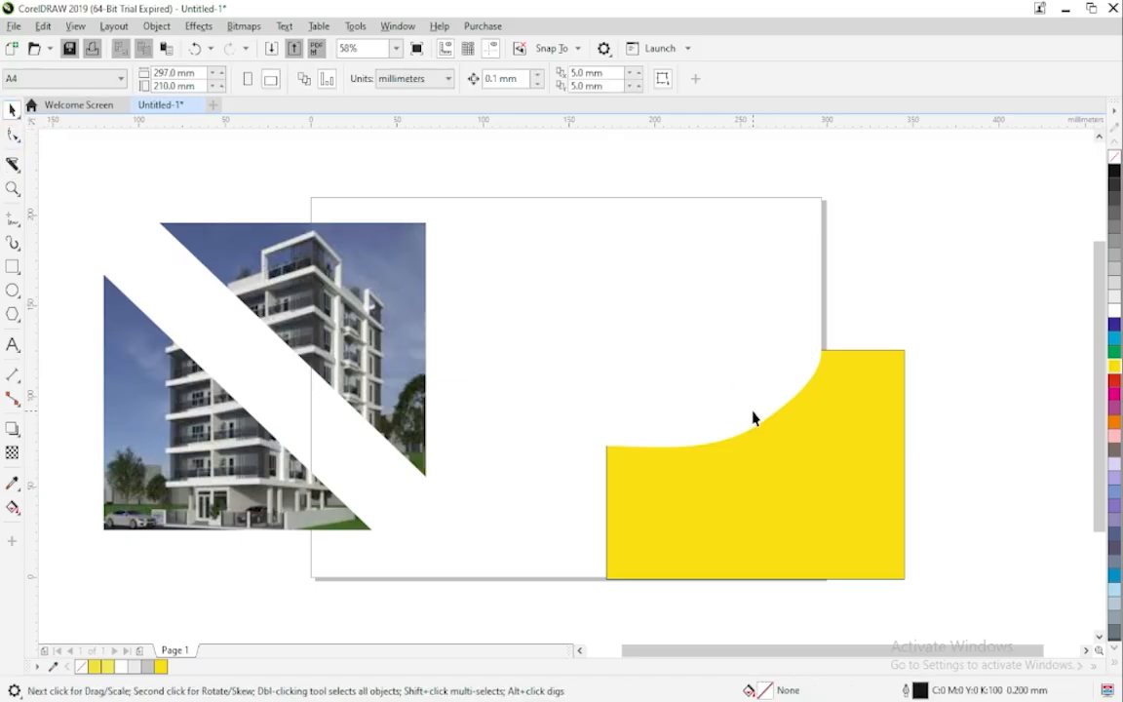
pyautogui.click(785, 457)
pyautogui.press('Delete')
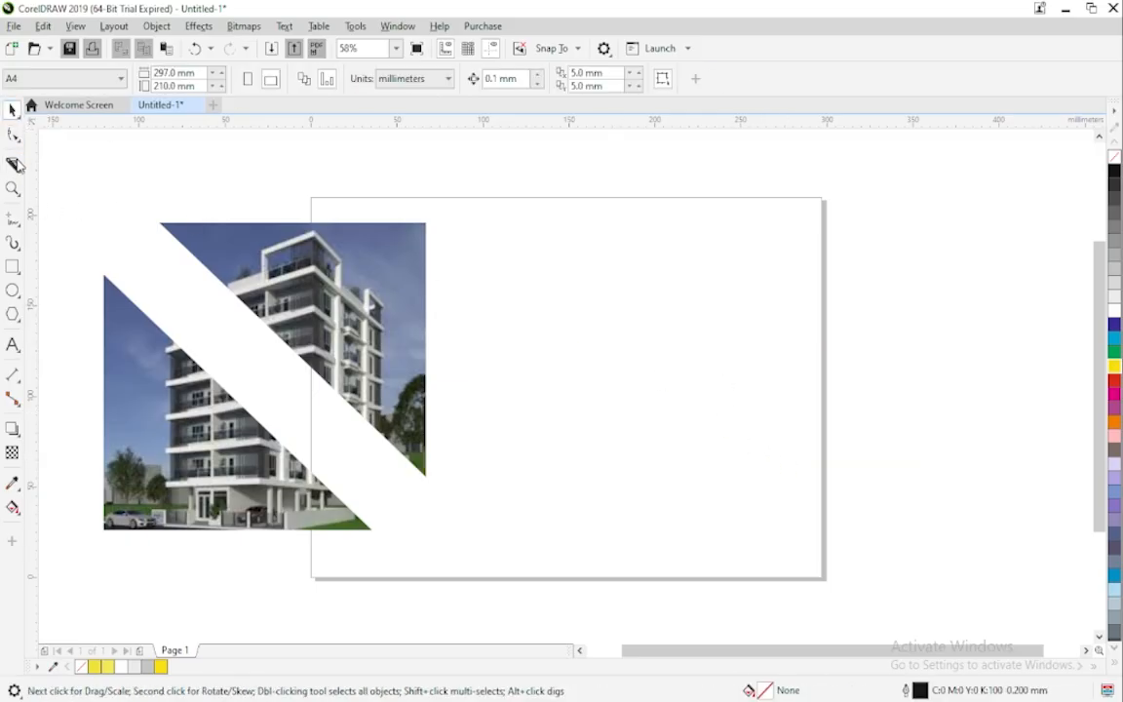
# Draw a rectangle about 219 × 126 mm across the page's right edge and fill it with yellow.
pyautogui.click(13, 266)
pyautogui.moveTo(556, 257); pyautogui.dragTo(933, 484)
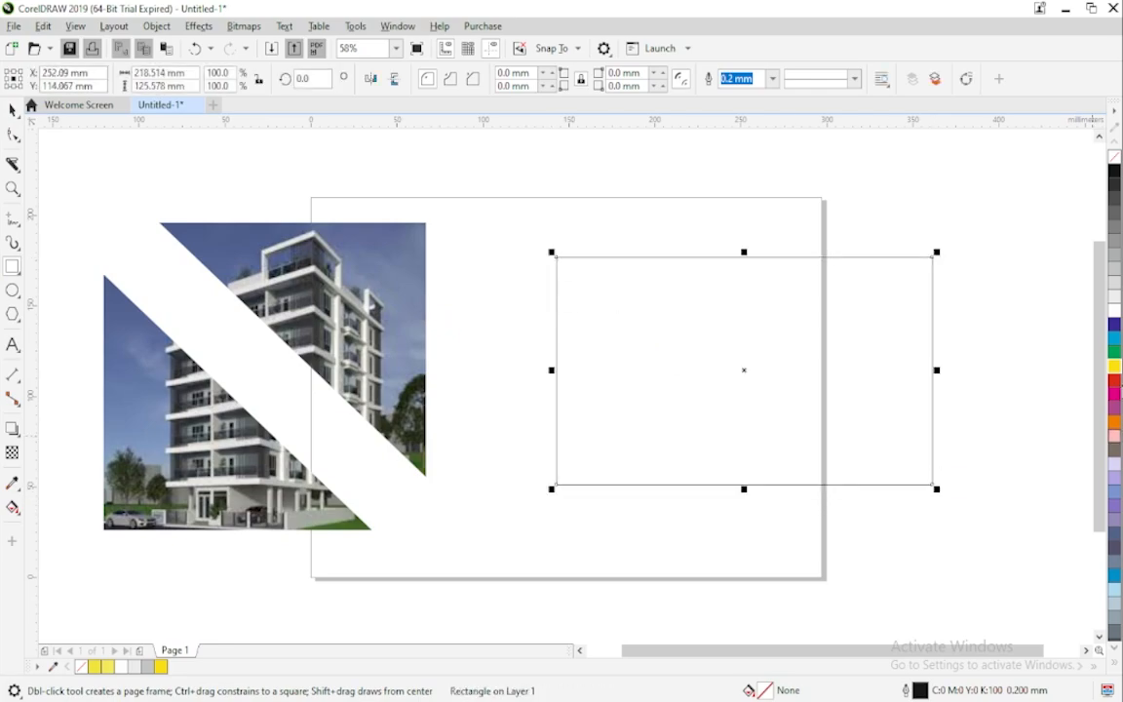
pyautogui.click(1114, 368)
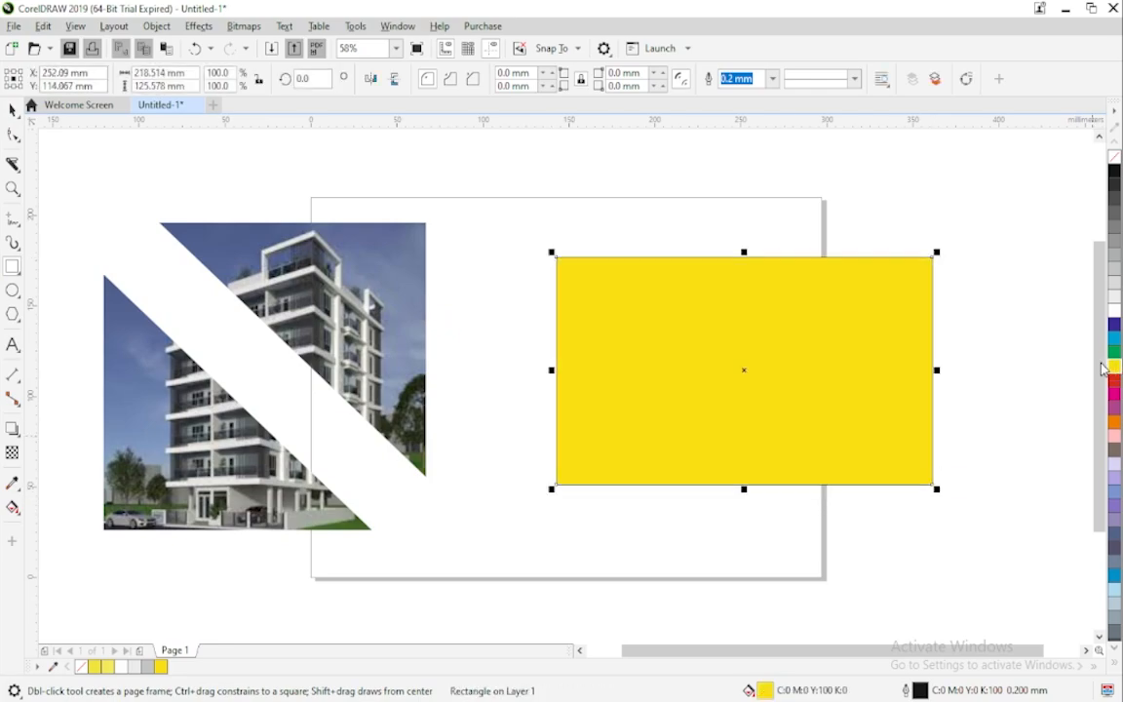
# Slice the yellow rectangle with the Knife tool in Bézier mode, along a path crossing its upper part and looping back to the start.
pyautogui.click(13, 164)
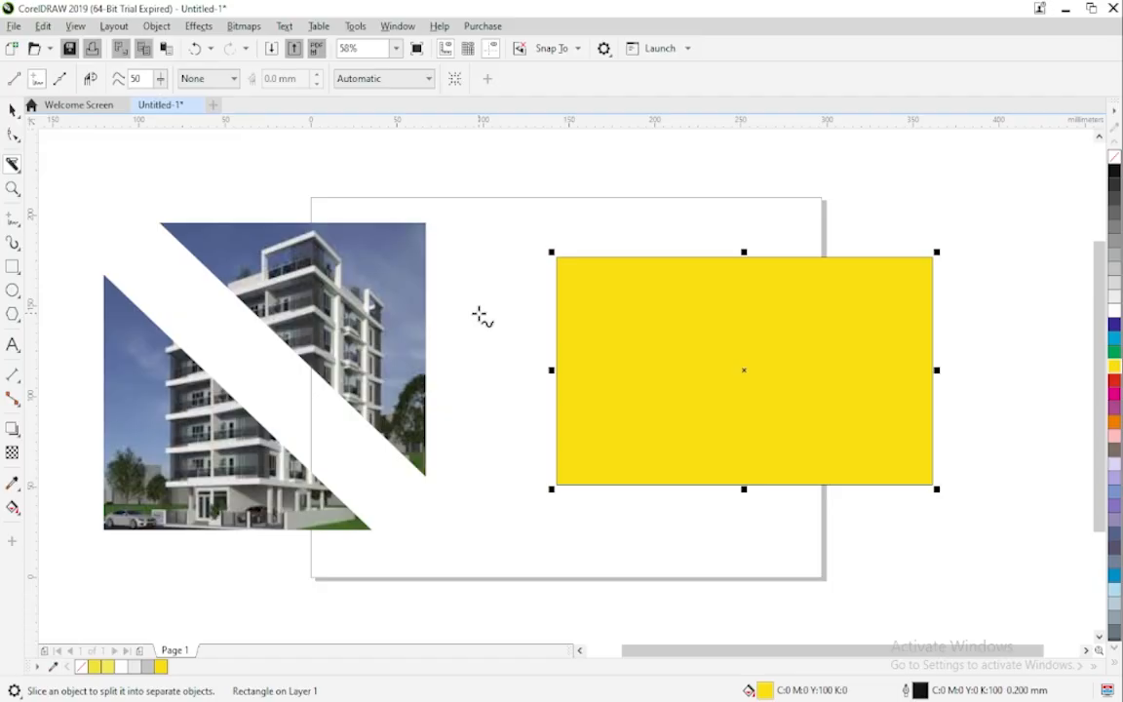
pyautogui.moveTo(479, 313); pyautogui.dragTo(542, 311)
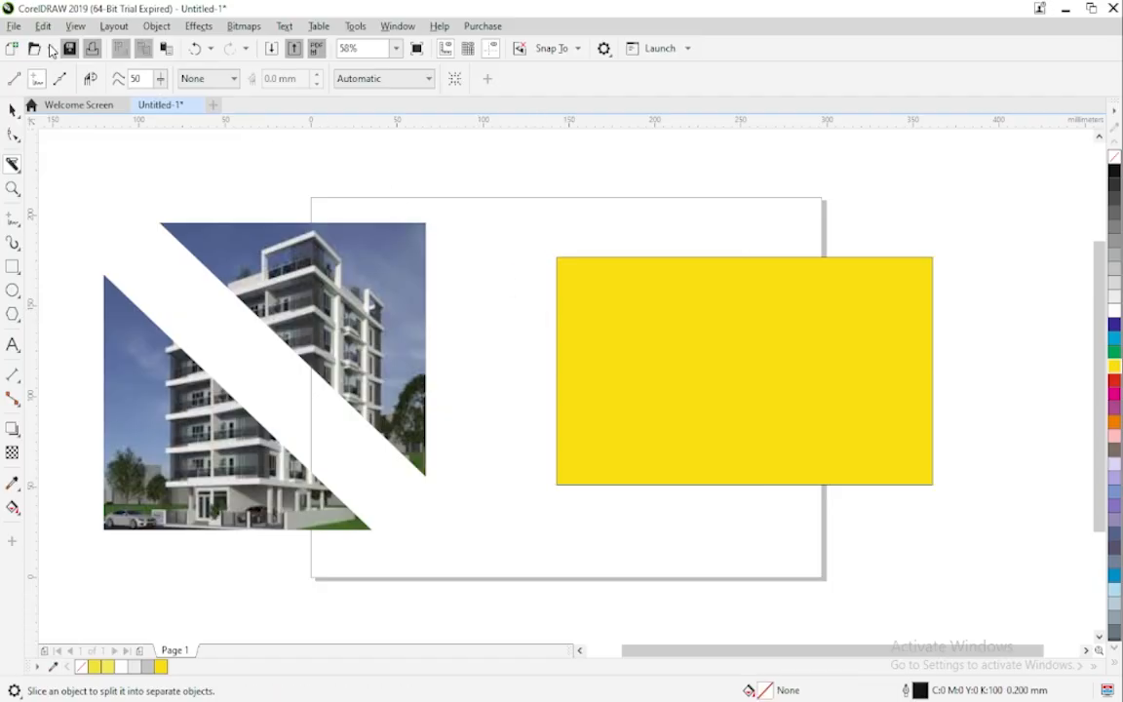
pyautogui.click(60, 78)
pyautogui.click(440, 313)
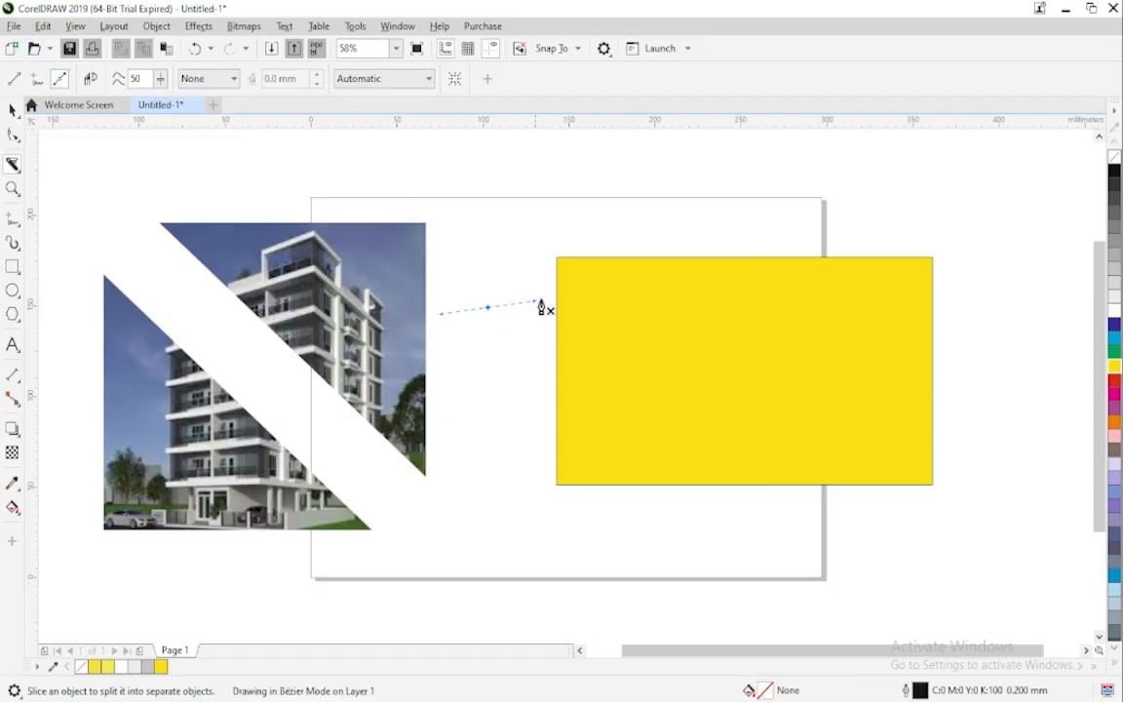
pyautogui.moveTo(541, 304); pyautogui.dragTo(581, 291)
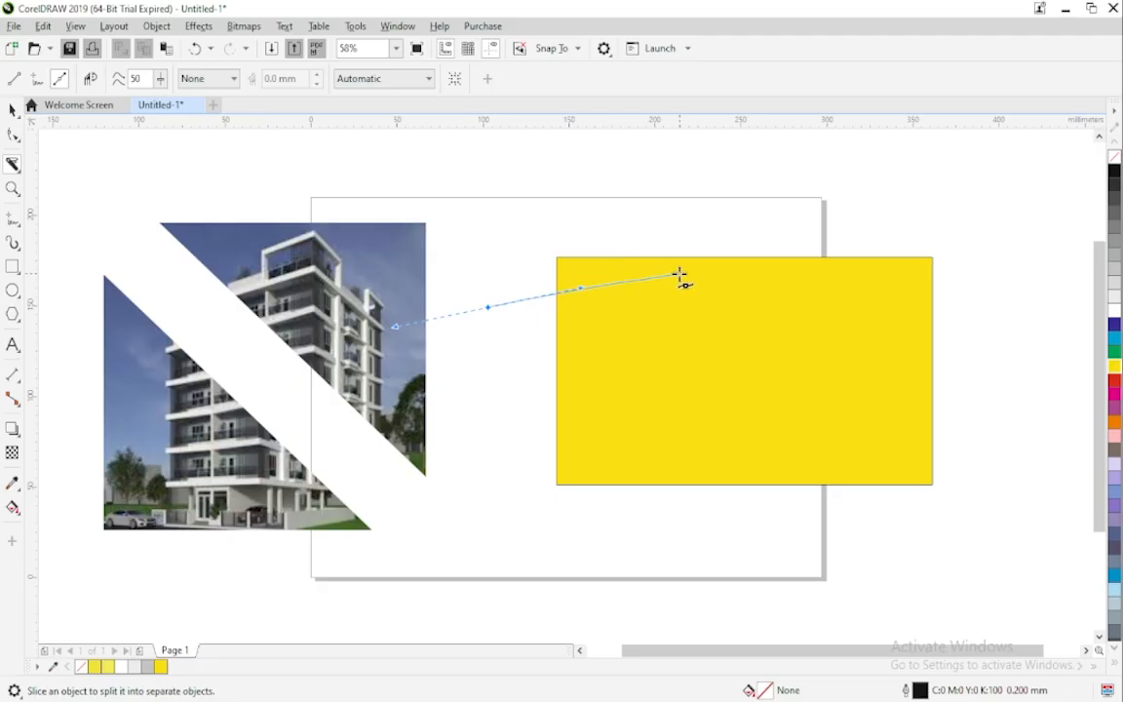
pyautogui.click(754, 284)
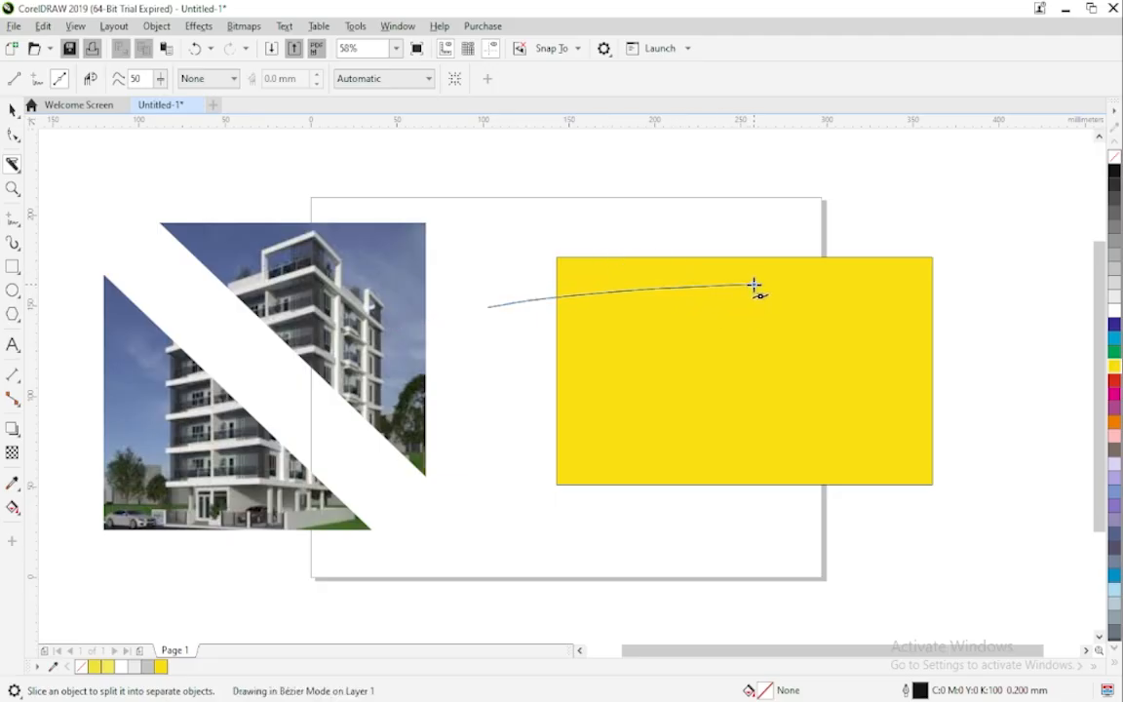
pyautogui.click(924, 290)
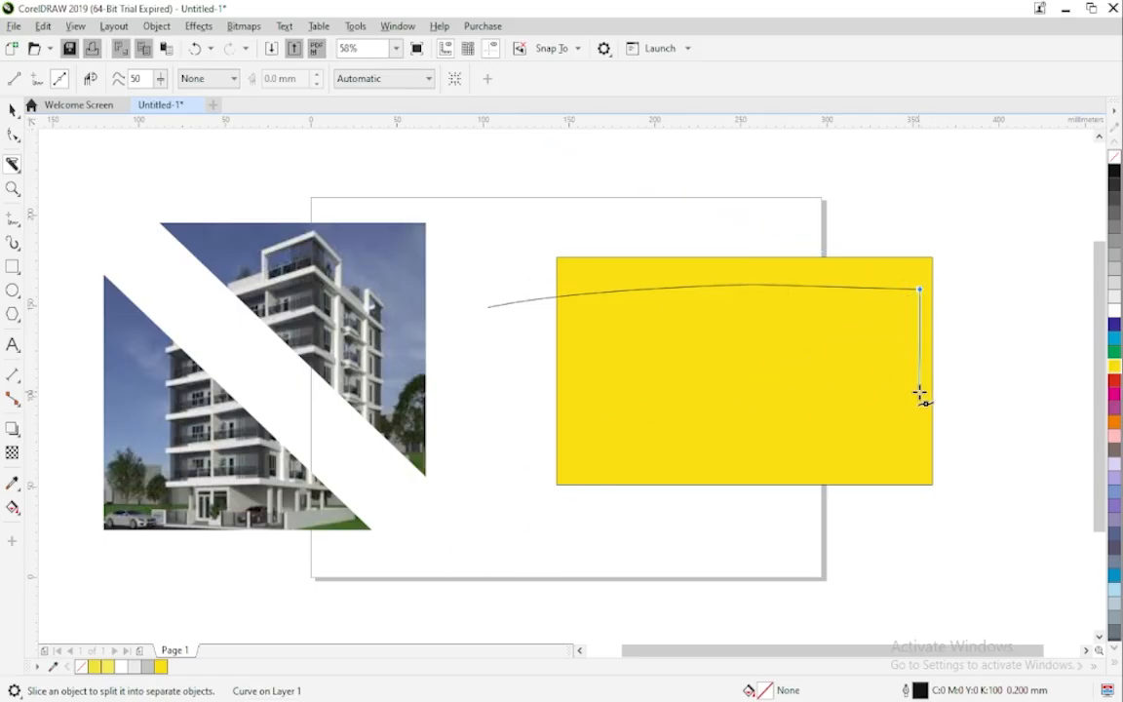
pyautogui.moveTo(919, 392); pyautogui.dragTo(835, 451)
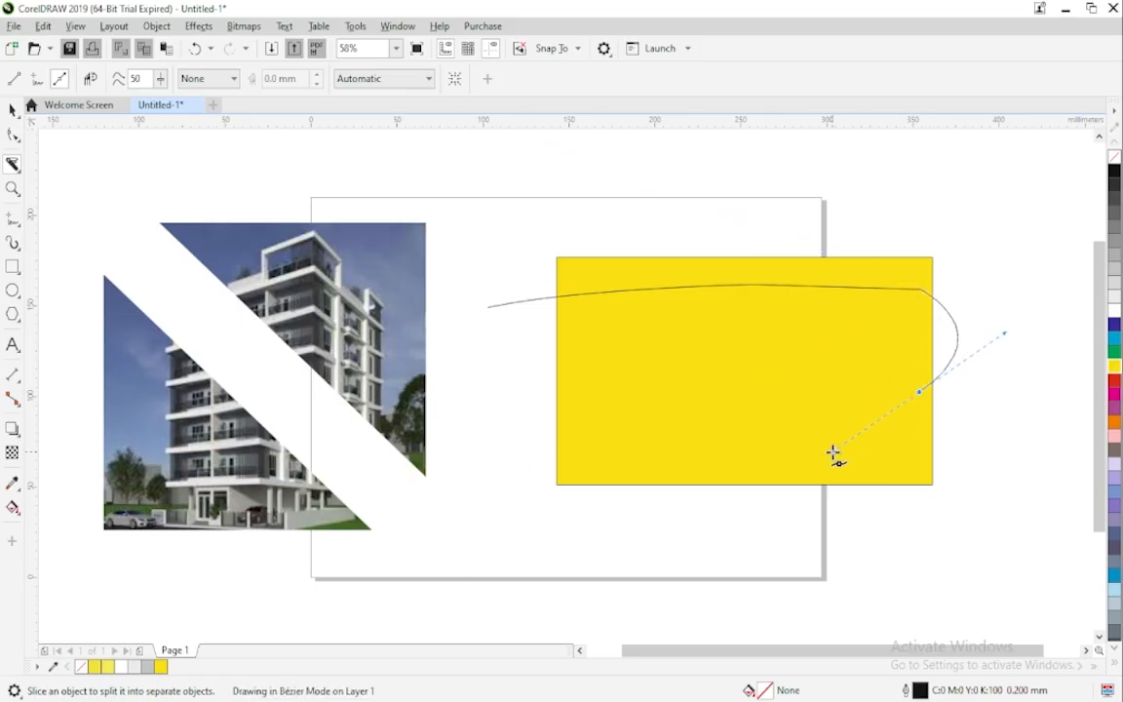
pyautogui.click(640, 409)
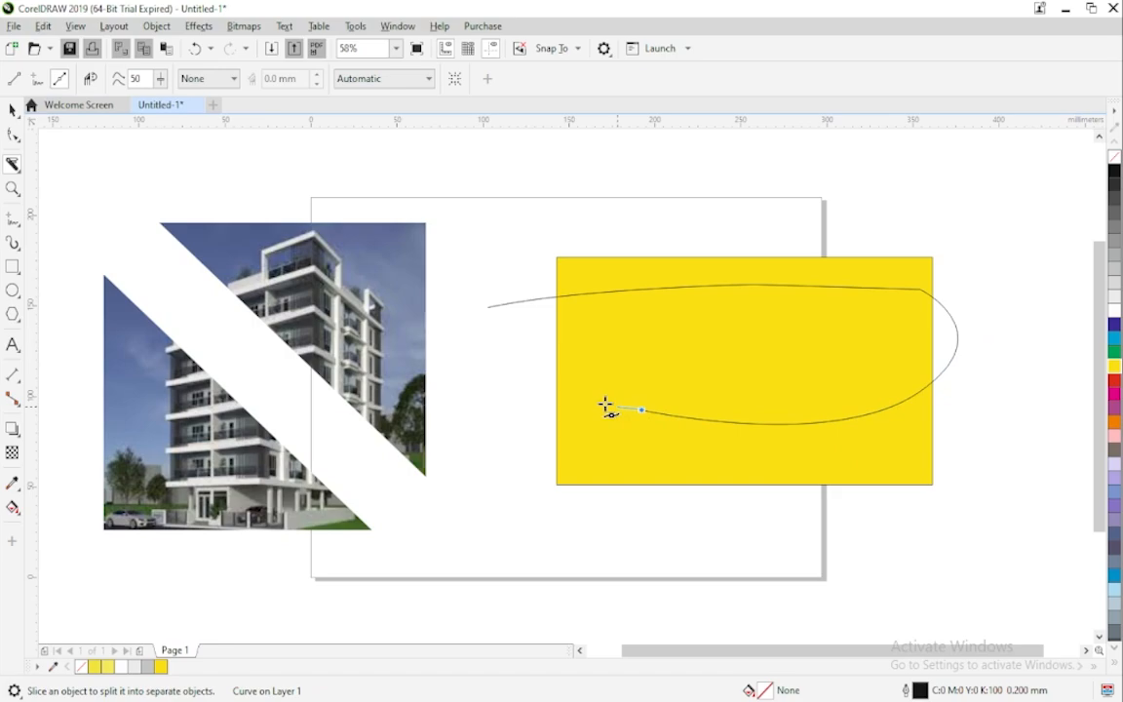
pyautogui.click(568, 295)
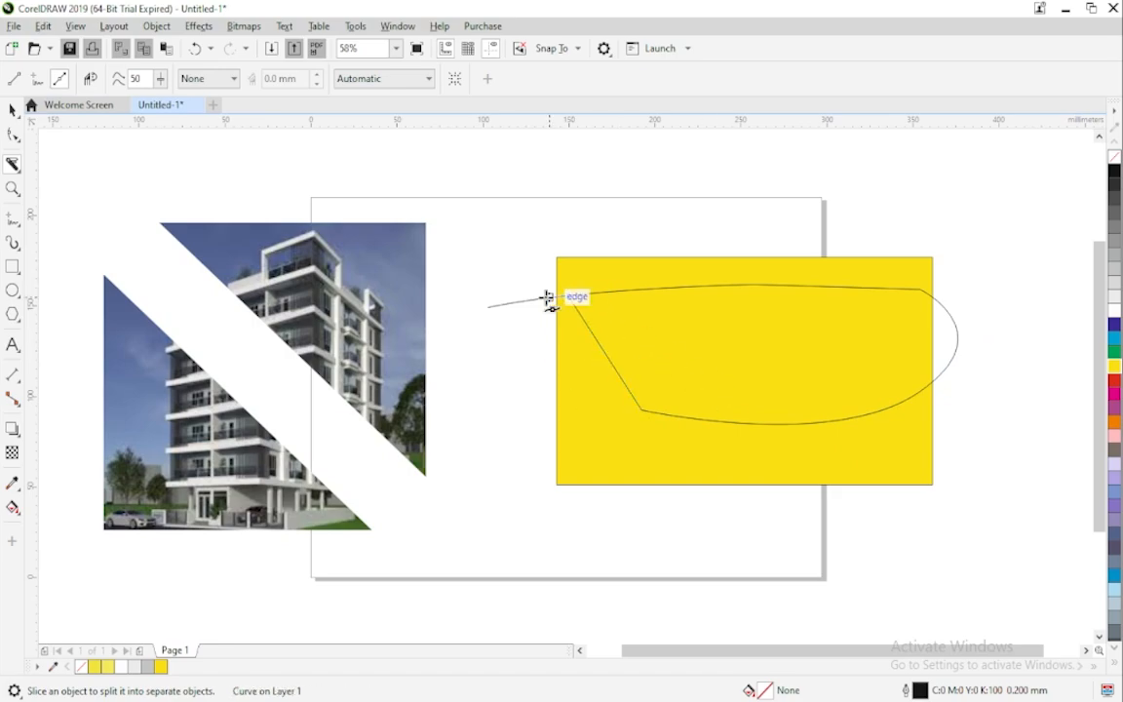
pyautogui.click(492, 306)
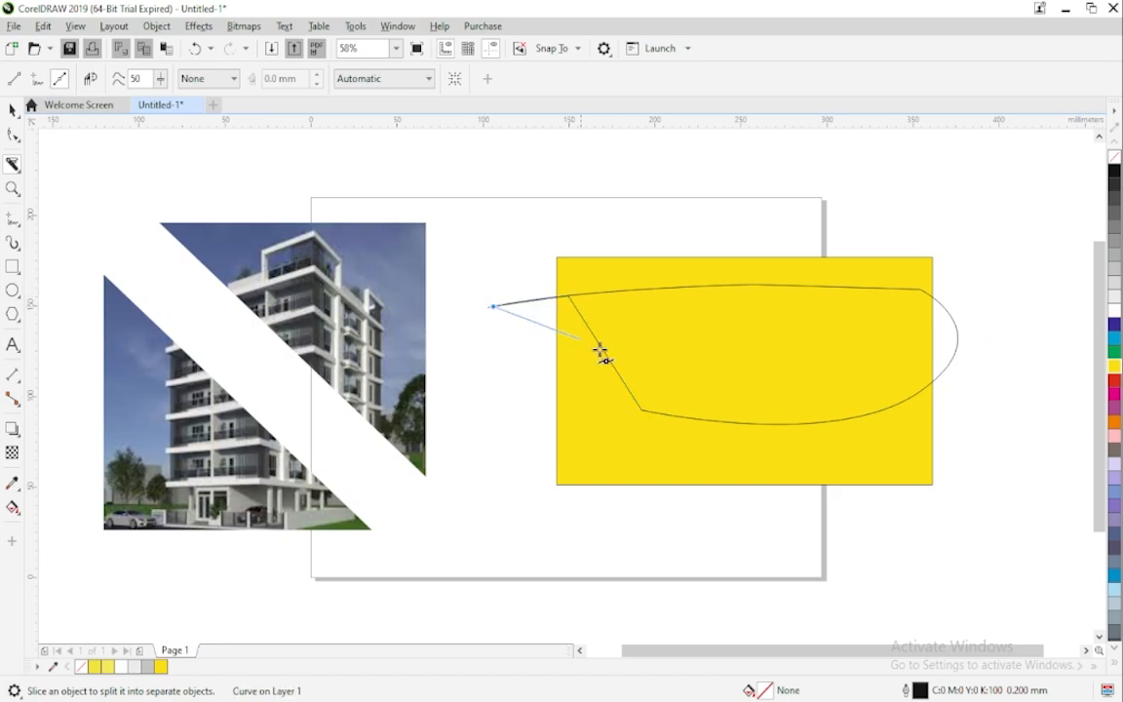
pyautogui.click(492, 306)
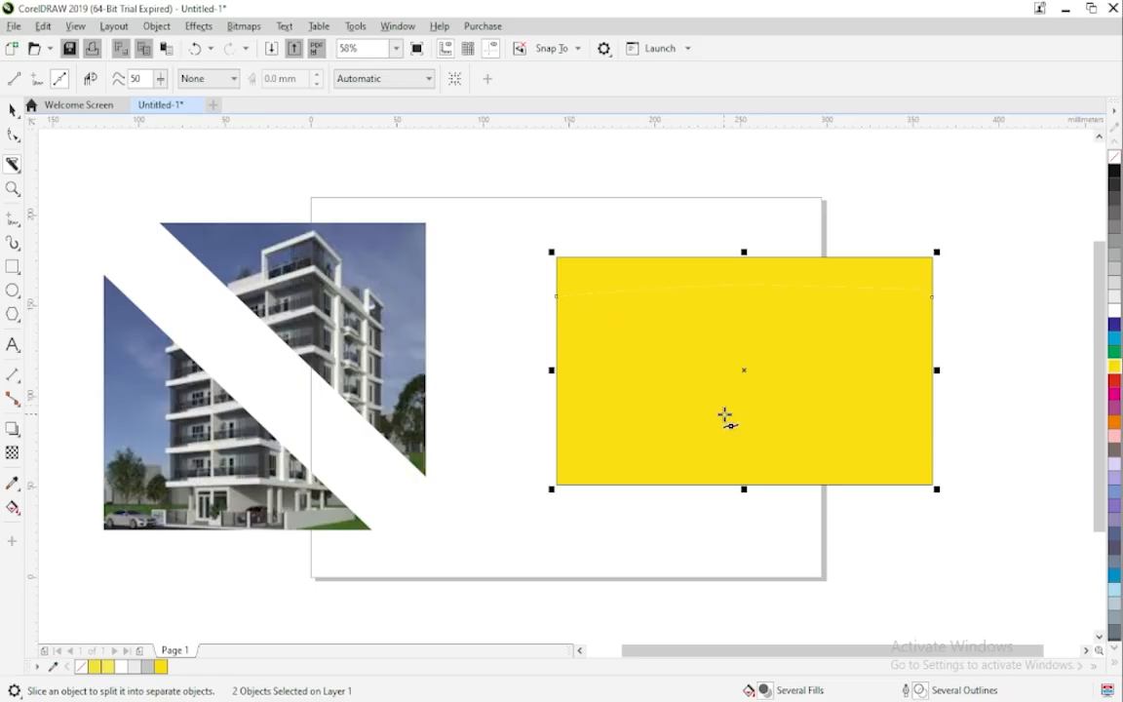
# Separate the sliced pieces by moving the large lower piece down and to the left and the thin upper strip slightly up and right.
pyautogui.click(13, 110)
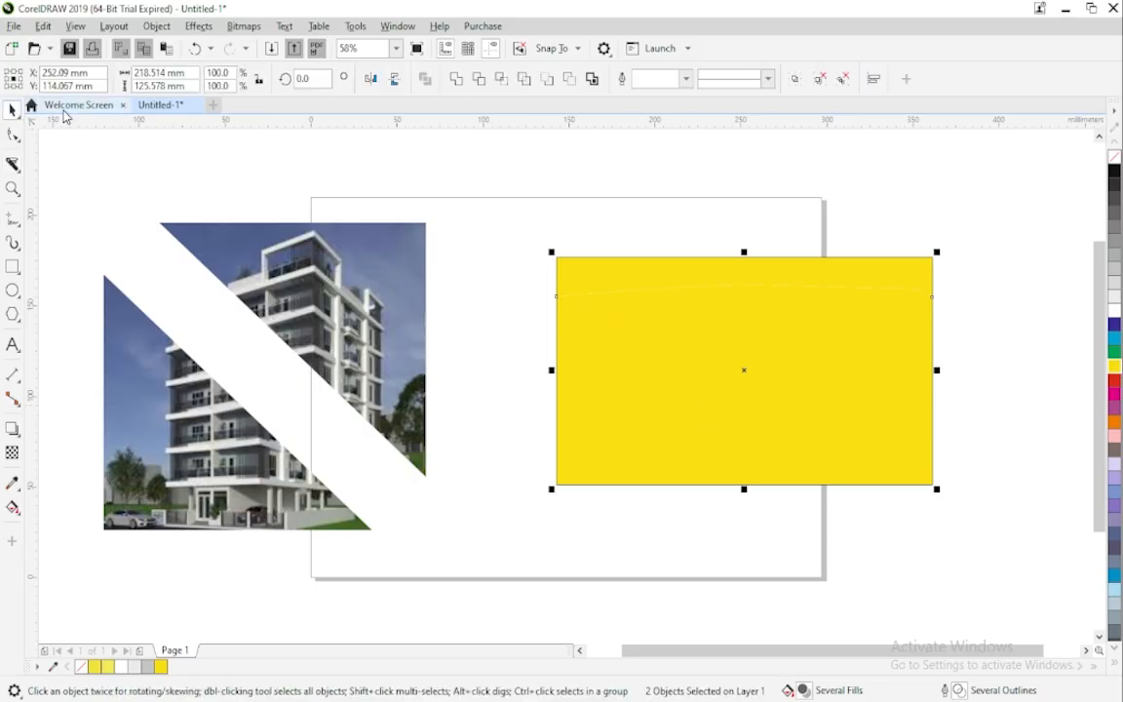
pyautogui.click(616, 201)
pyautogui.moveTo(714, 333); pyautogui.dragTo(620, 381)
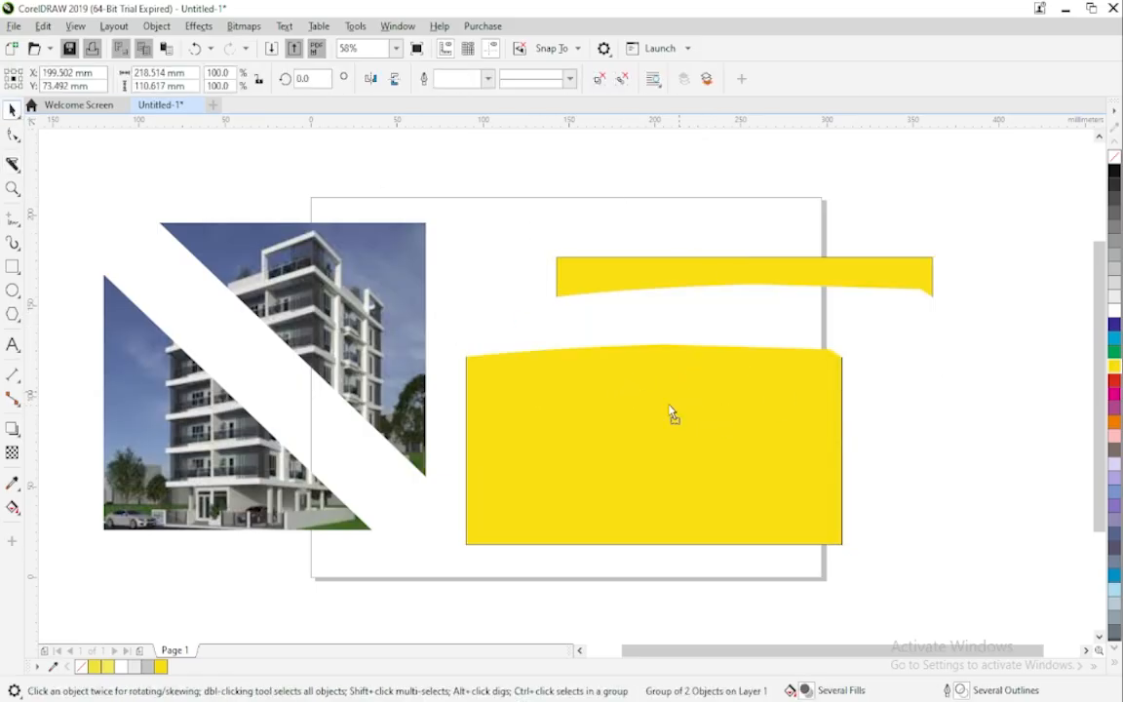
pyautogui.moveTo(672, 416); pyautogui.dragTo(635, 460)
pyautogui.moveTo(724, 287); pyautogui.dragTo(734, 274)
pyautogui.moveTo(602, 421); pyautogui.dragTo(637, 374)
pyautogui.click(629, 400)
pyautogui.click(900, 389)
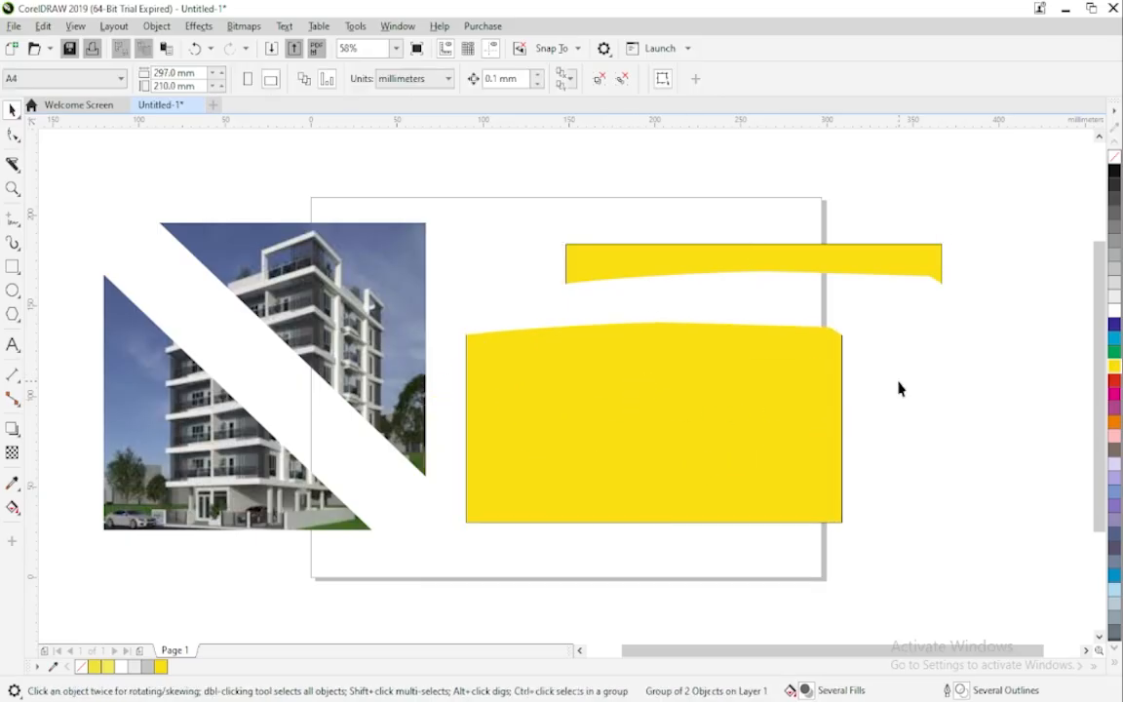
pyautogui.click(719, 363)
pyautogui.moveTo(719, 364); pyautogui.dragTo(723, 346)
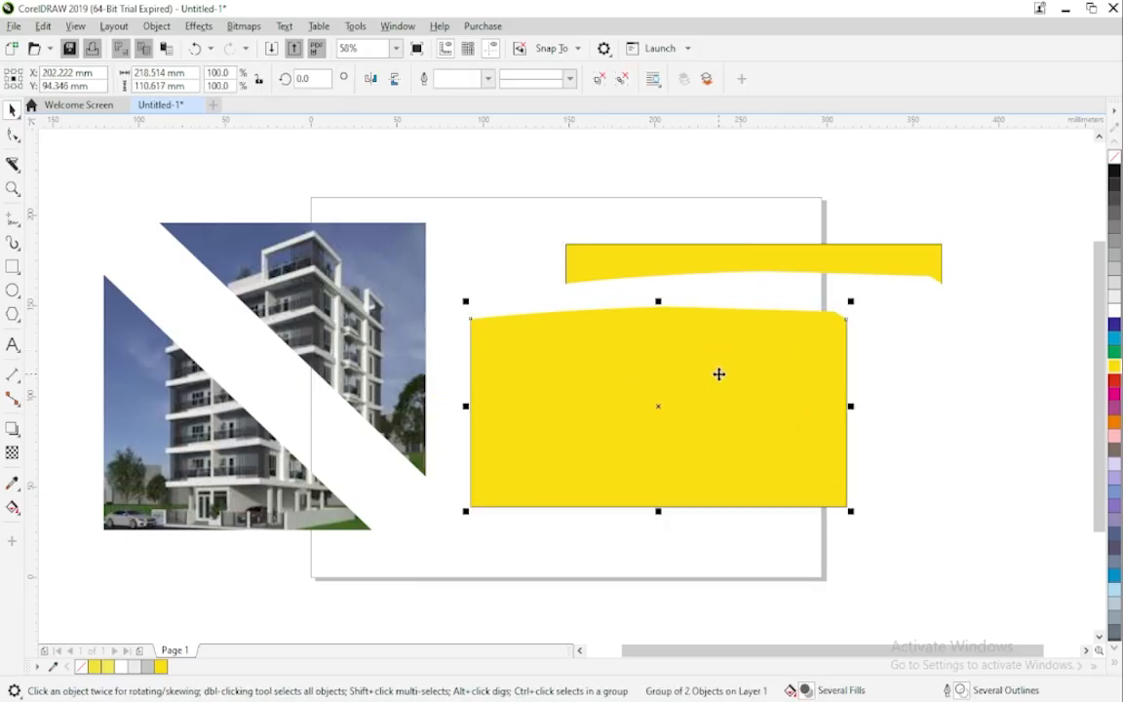
# Delete the large lower yellow piece and the thin upper strip.
pyautogui.click(712, 378)
pyautogui.press('Delete')
pyautogui.click(792, 255)
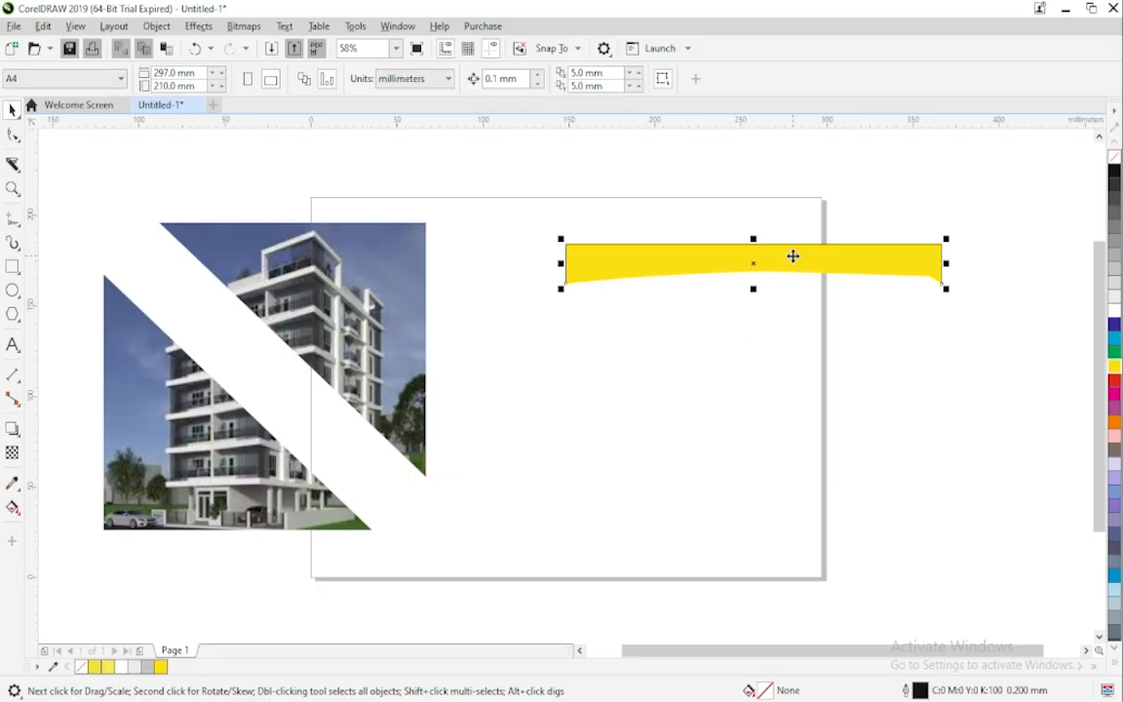
pyautogui.press('Delete')
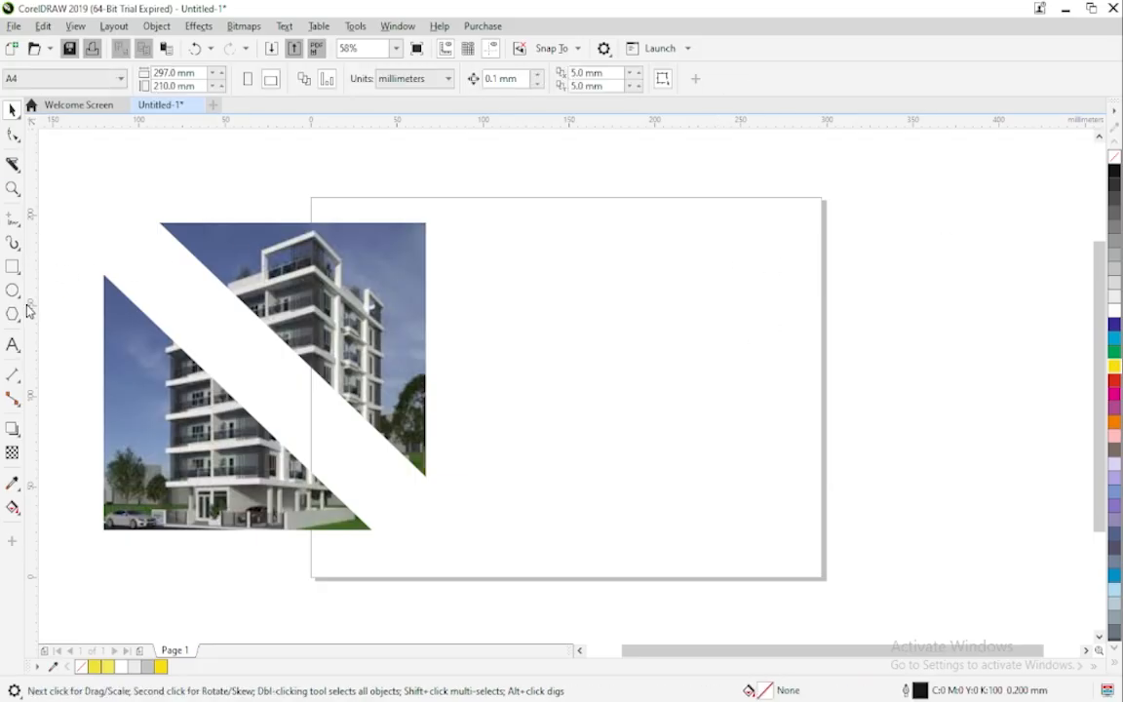
# Draw a rectangle about 173 × 119 mm across the page's right edge and fill it with yellow.
pyautogui.click(13, 266)
pyautogui.moveTo(577, 275); pyautogui.dragTo(875, 490)
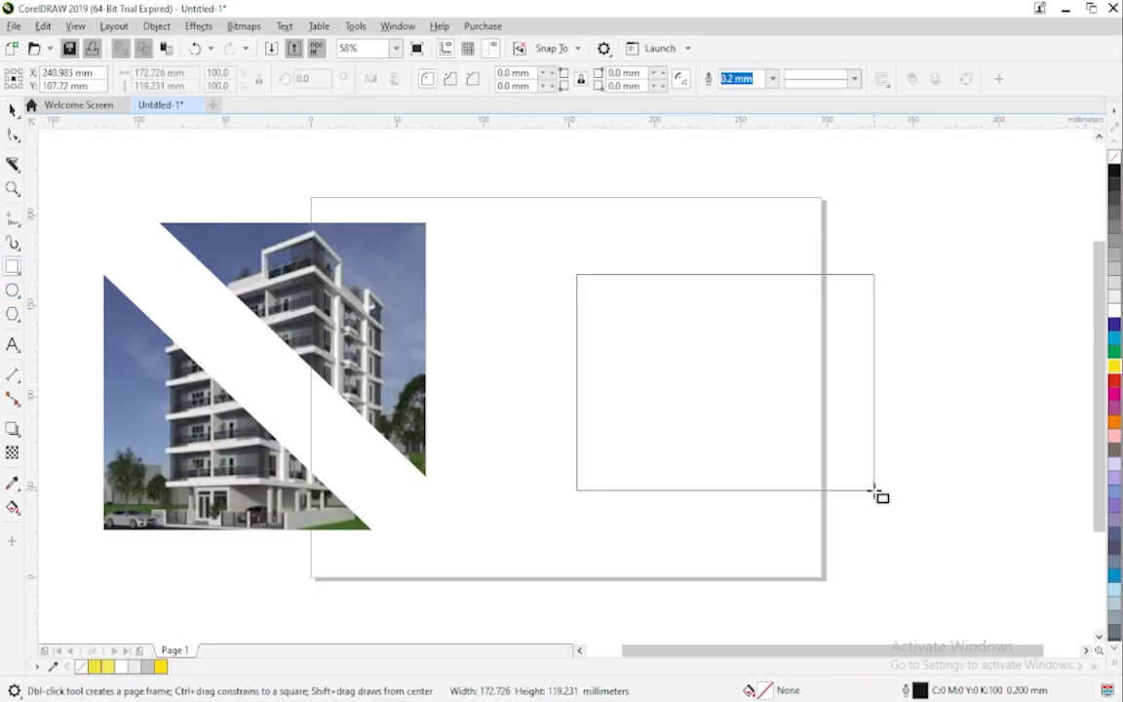
pyautogui.click(1114, 366)
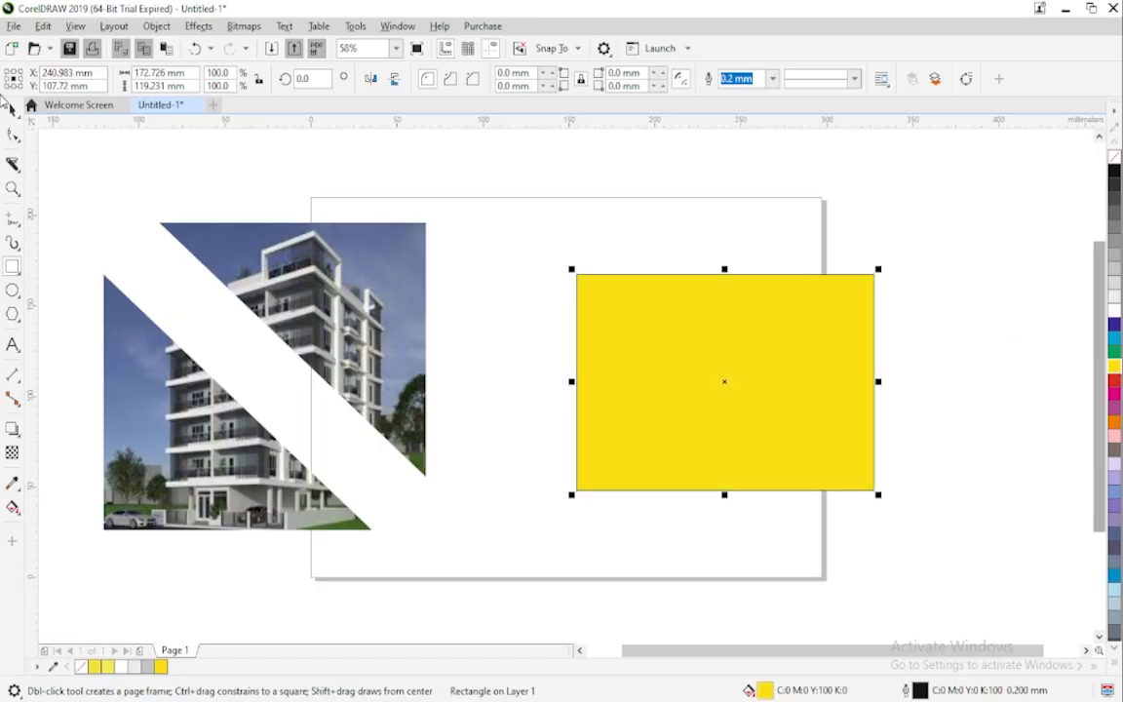
# Slice the yellow rectangle with the Knife tool in Bézier mode, along a path crossing its upper part and closing around below it.
pyautogui.click(15, 171)
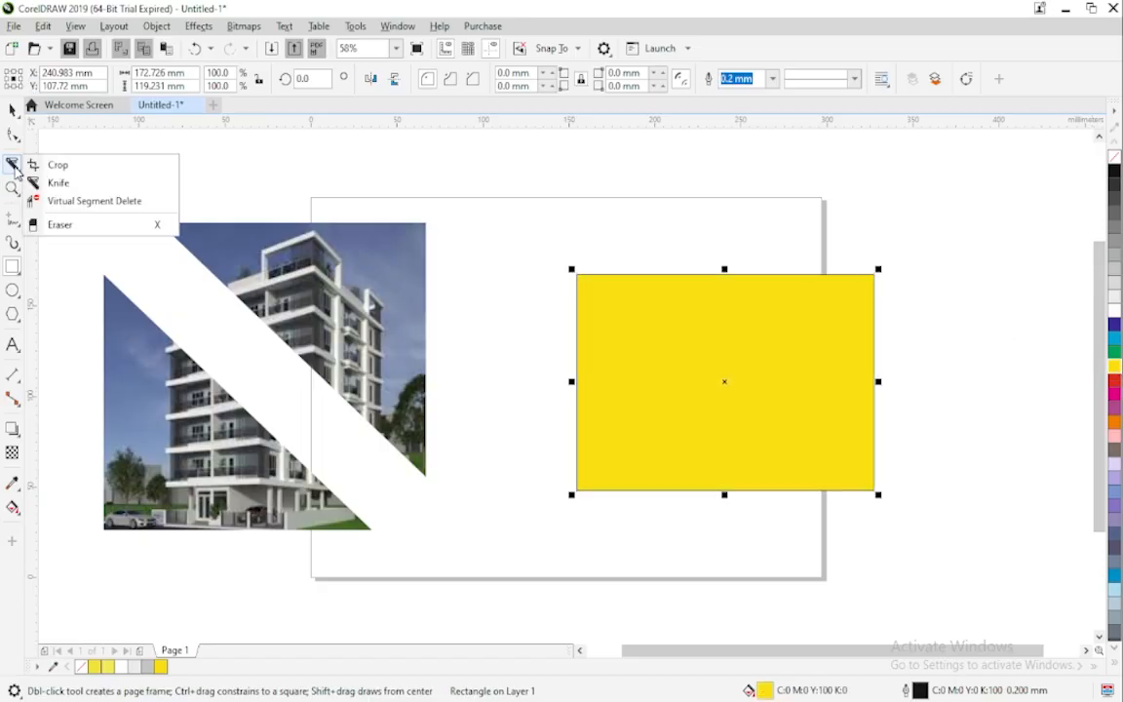
pyautogui.click(58, 183)
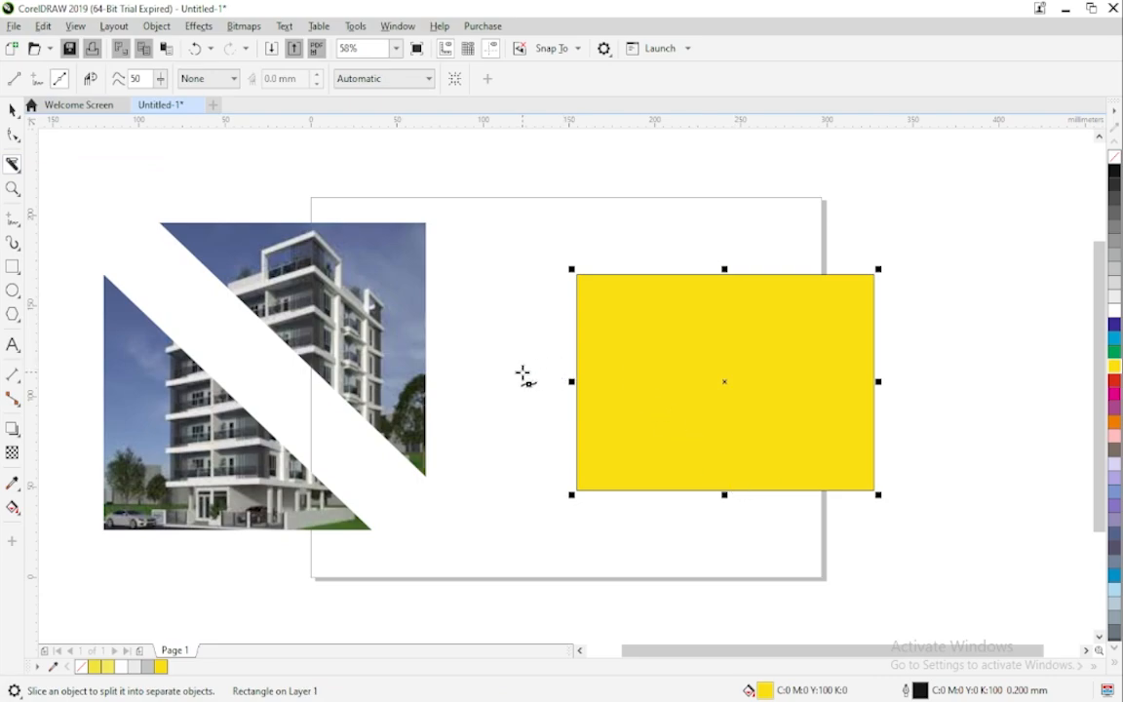
pyautogui.moveTo(514, 374); pyautogui.dragTo(567, 342)
pyautogui.click(831, 316)
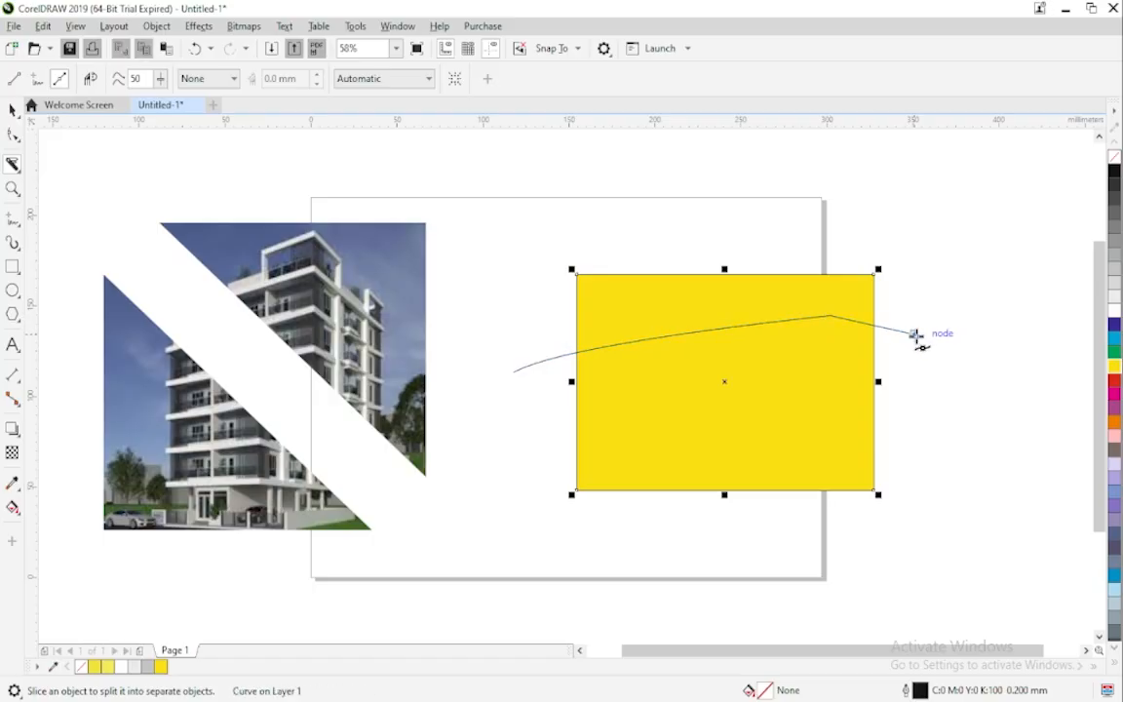
pyautogui.click(917, 335)
pyautogui.click(898, 538)
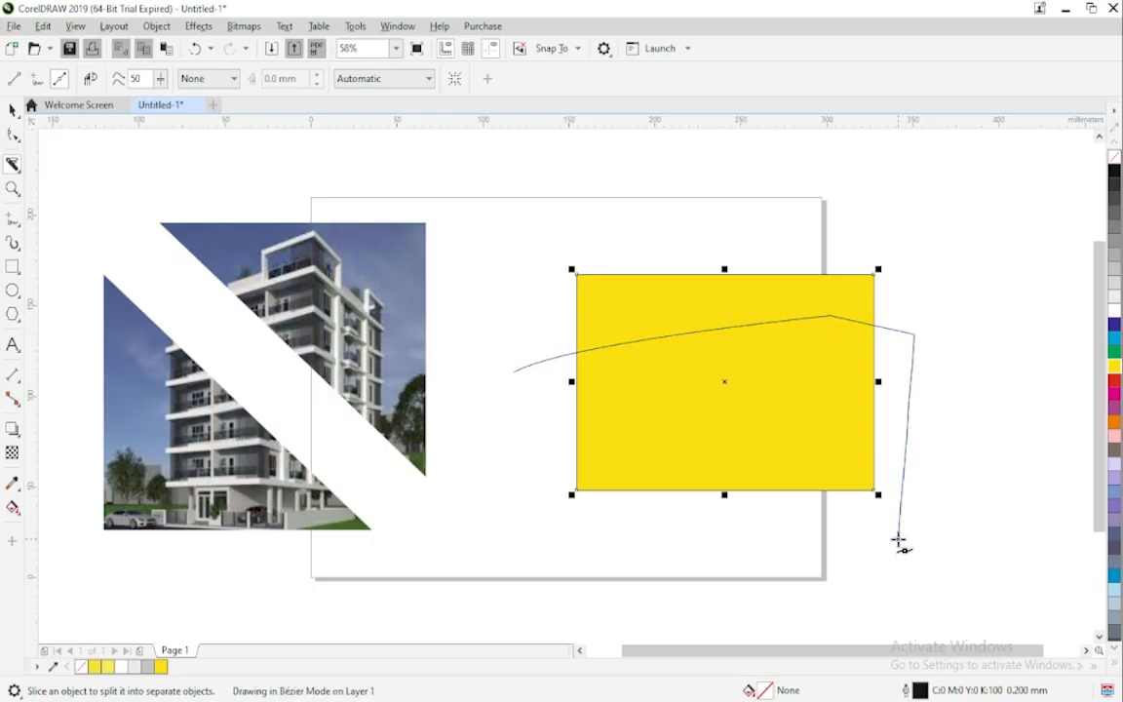
pyautogui.click(557, 553)
pyautogui.click(513, 371)
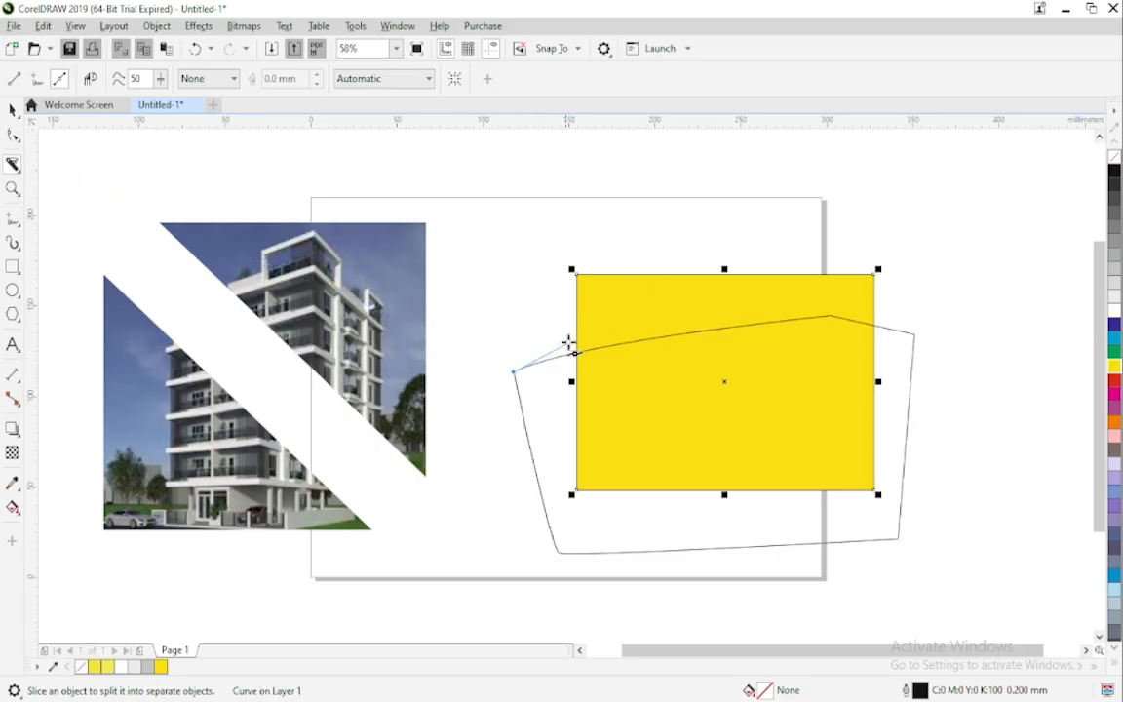
pyautogui.click(514, 373)
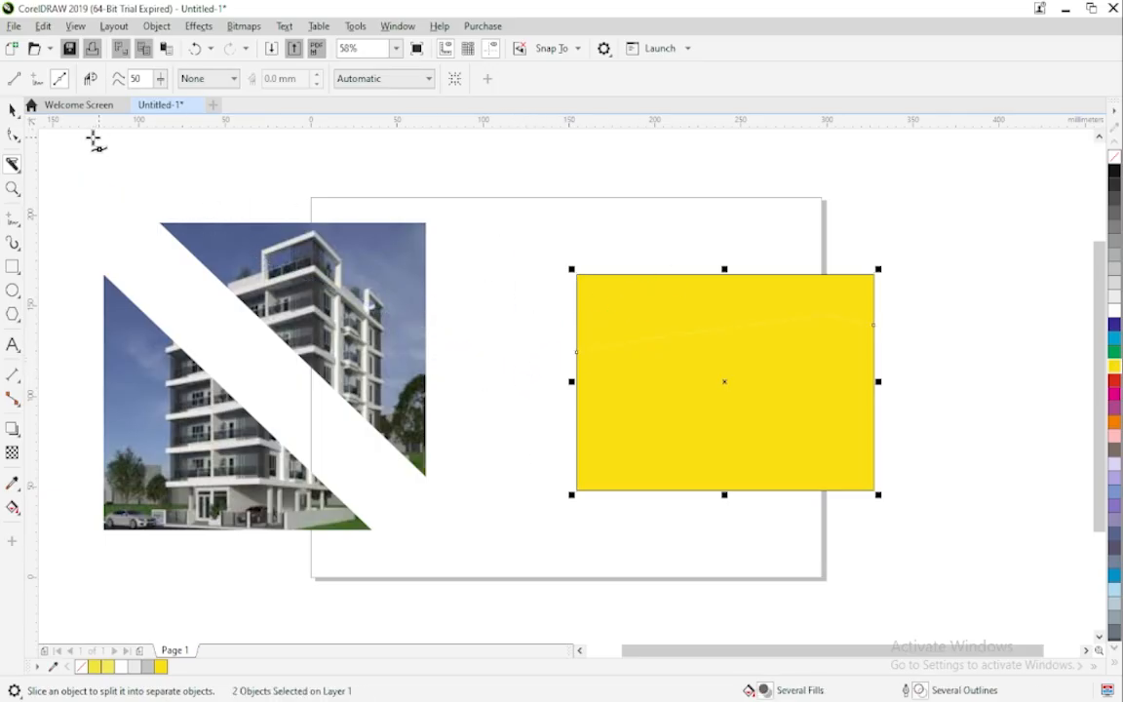
# Separate the yellow pieces by moving the upper piece up and the large lower piece down and to the left.
pyautogui.click(12, 111)
pyautogui.click(583, 208)
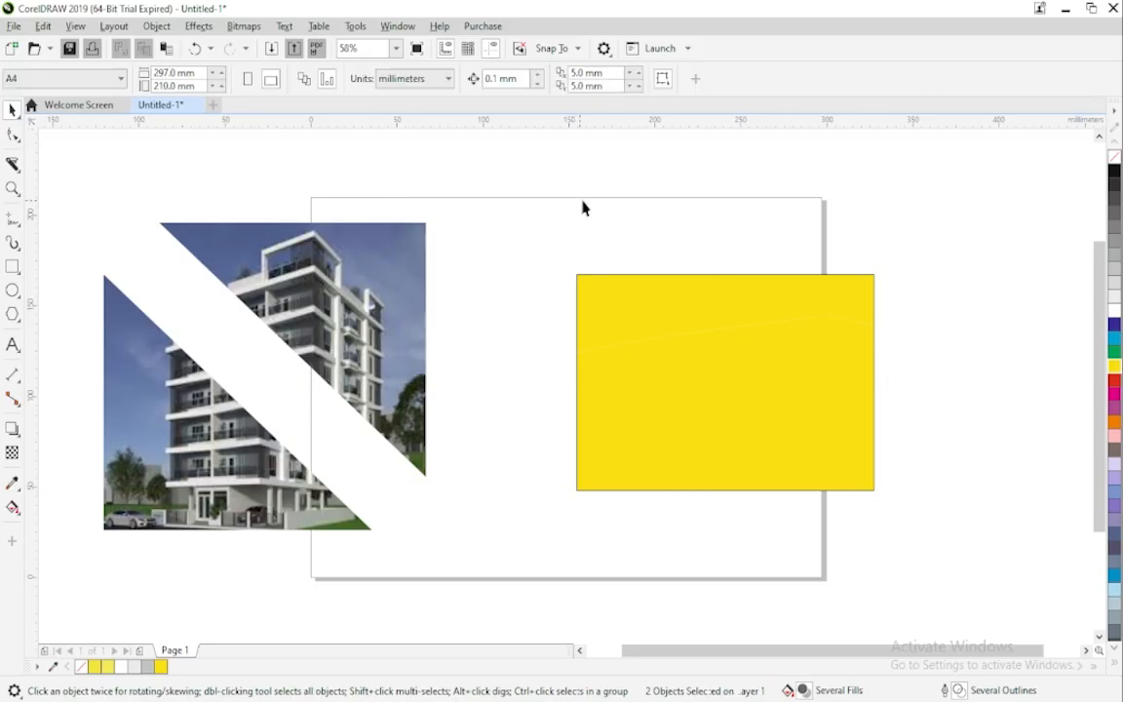
pyautogui.moveTo(721, 306); pyautogui.dragTo(735, 268)
pyautogui.moveTo(718, 396); pyautogui.dragTo(678, 481)
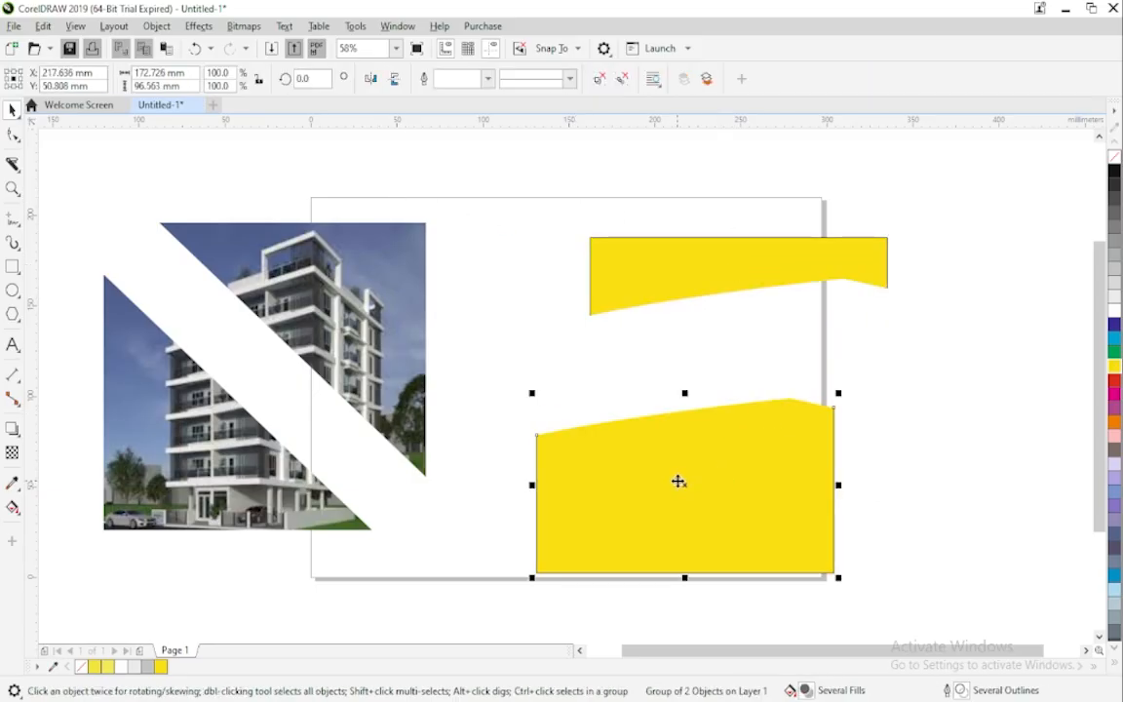
pyautogui.moveTo(708, 279); pyautogui.dragTo(708, 259)
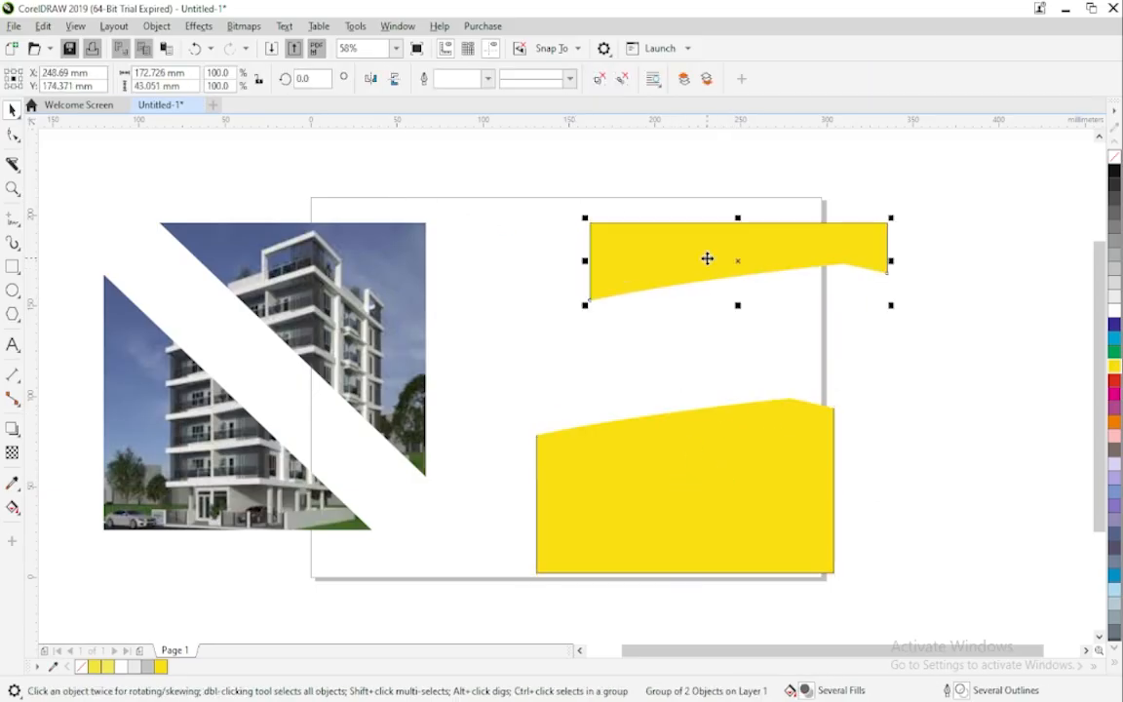
pyautogui.click(710, 484)
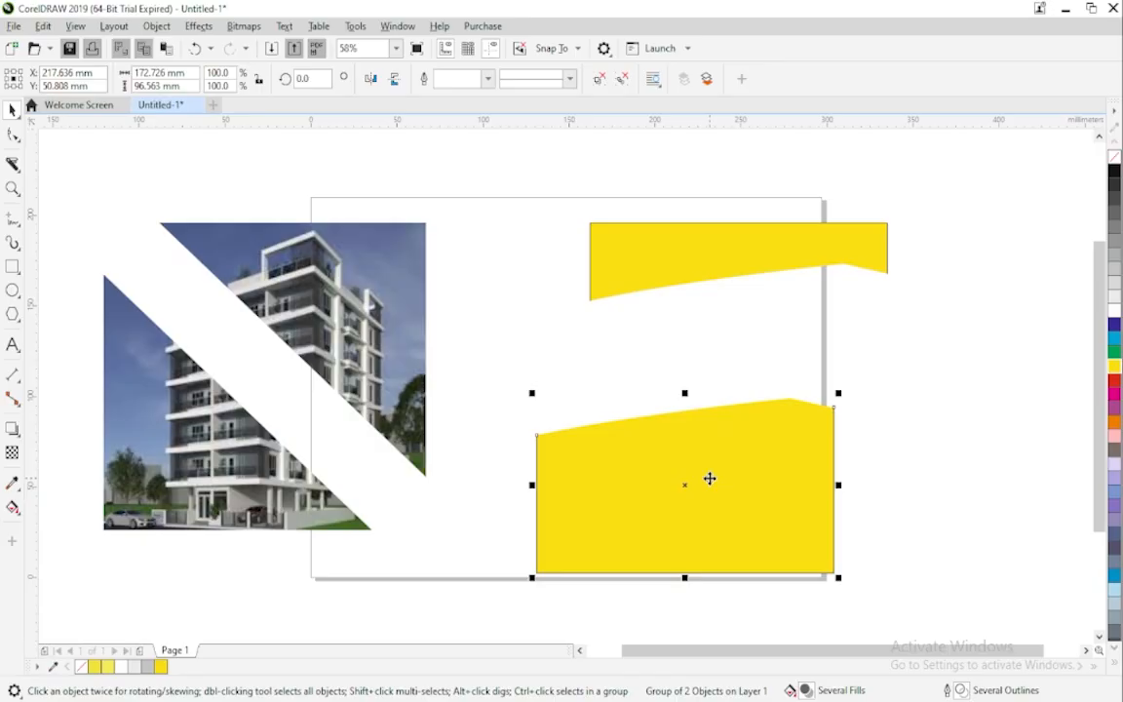
pyautogui.click(14, 166)
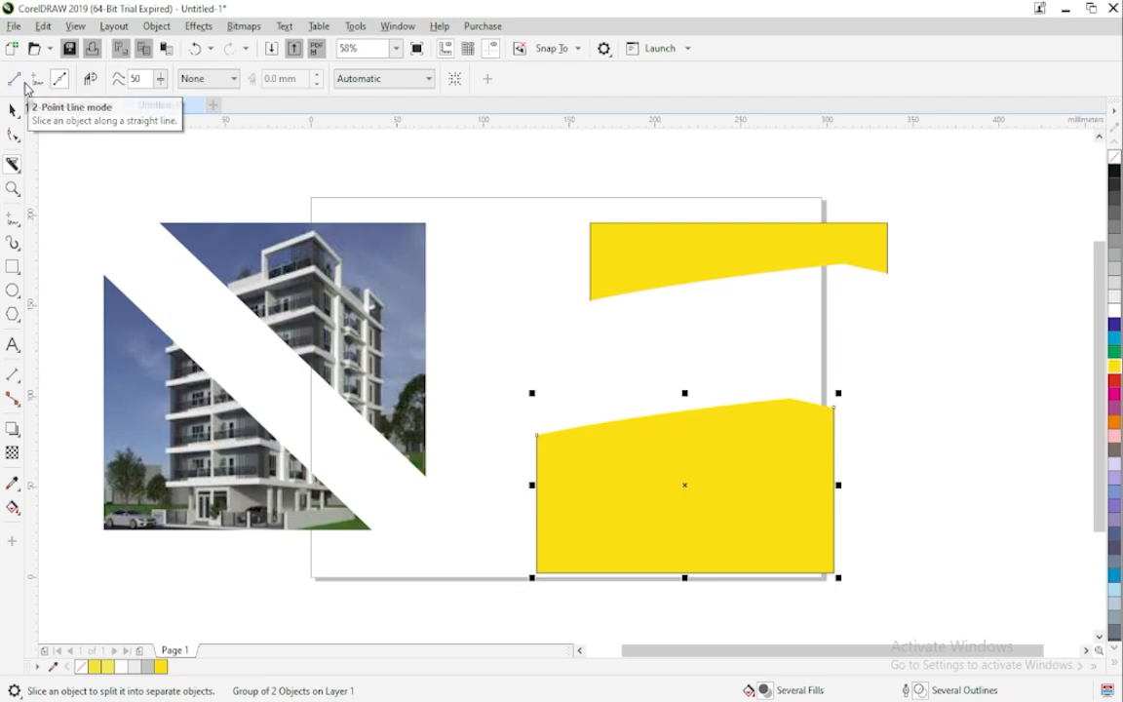
pyautogui.click(37, 82)
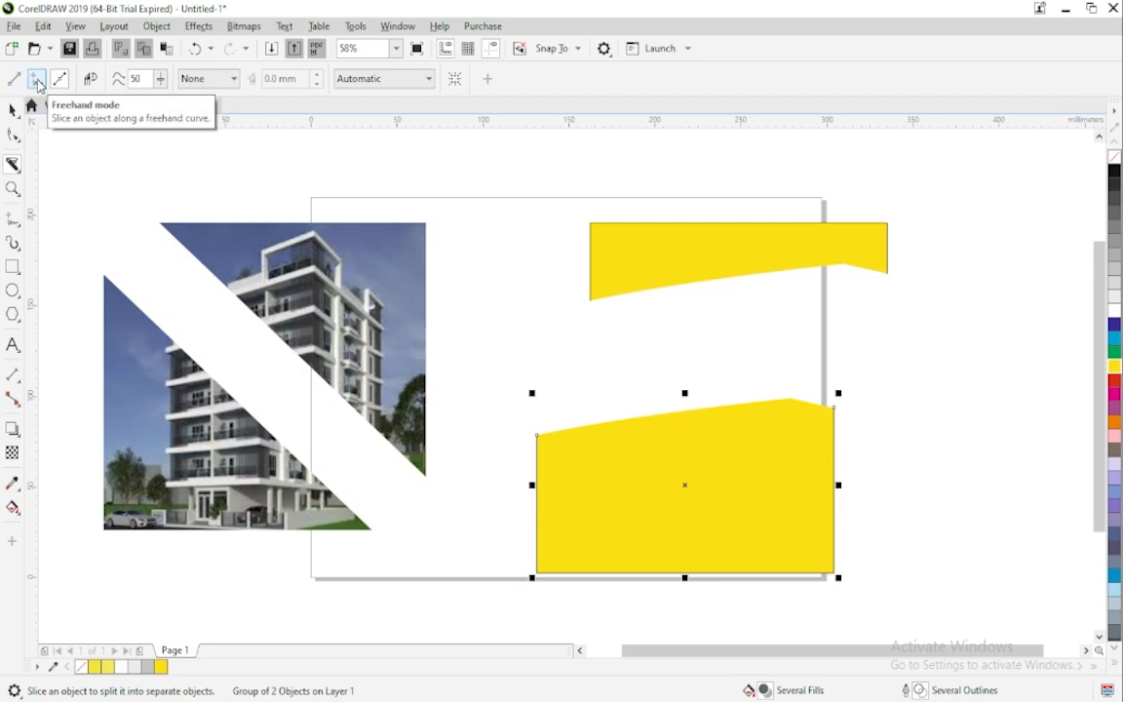
pyautogui.click(60, 79)
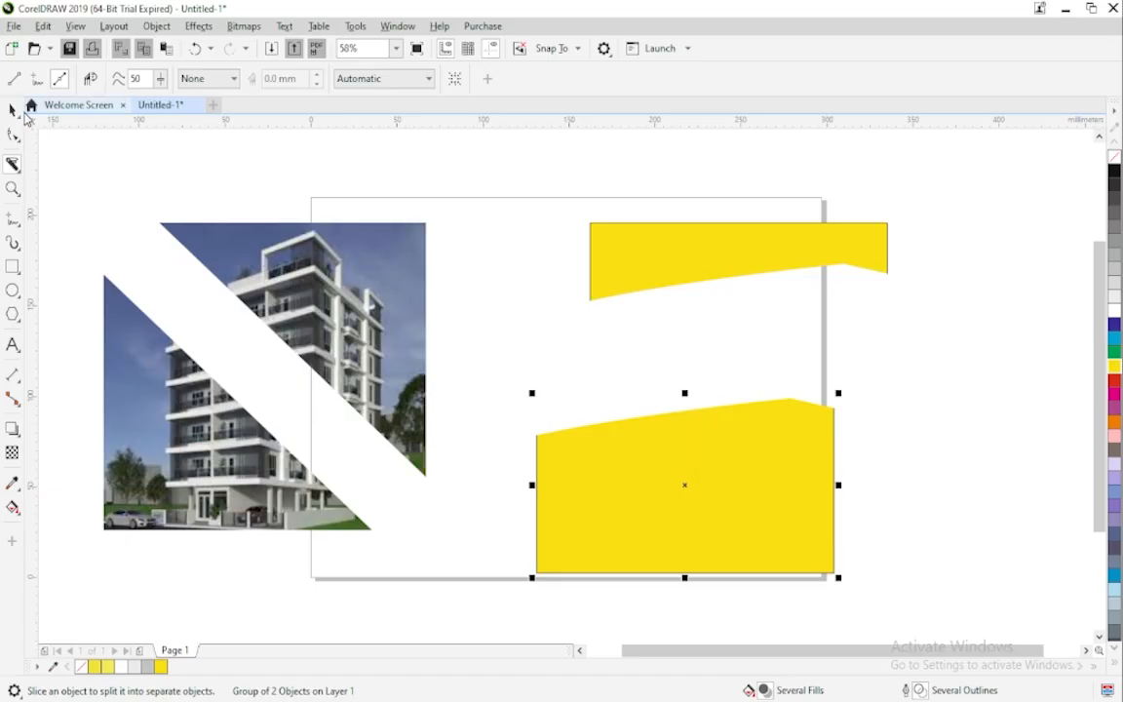
# Delete the upper yellow piece and the large lower yellow piece.
pyautogui.click(14, 110)
pyautogui.click(736, 255)
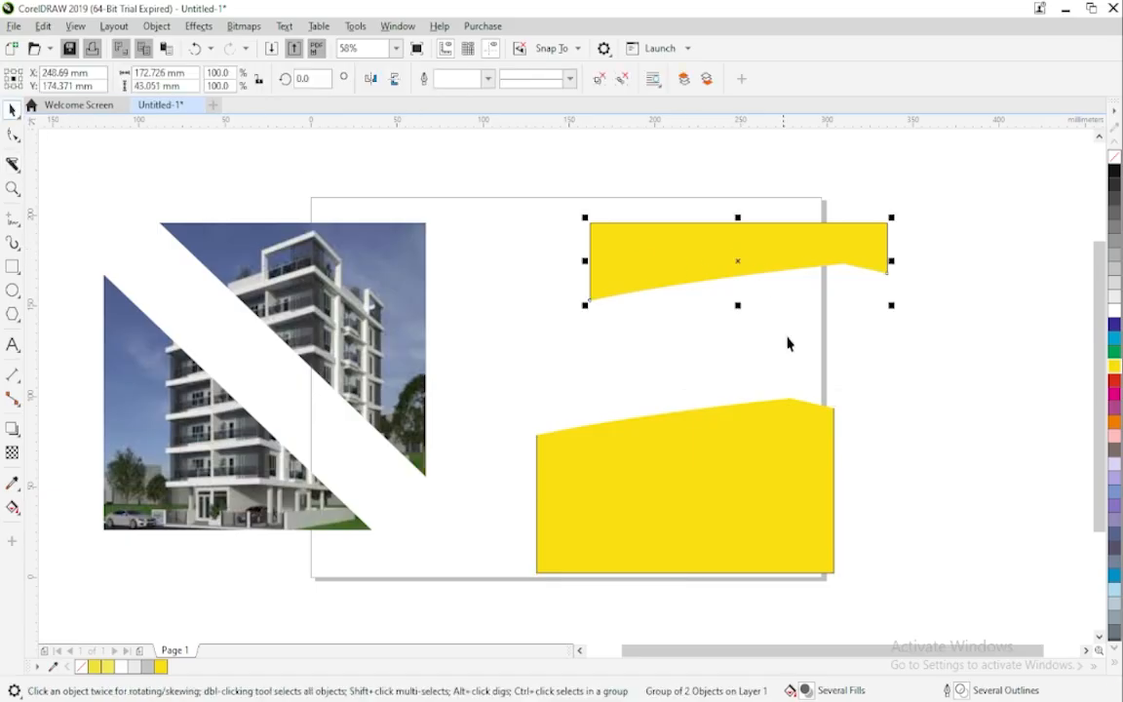
pyautogui.press('Delete')
pyautogui.click(798, 472)
pyautogui.press('Delete')
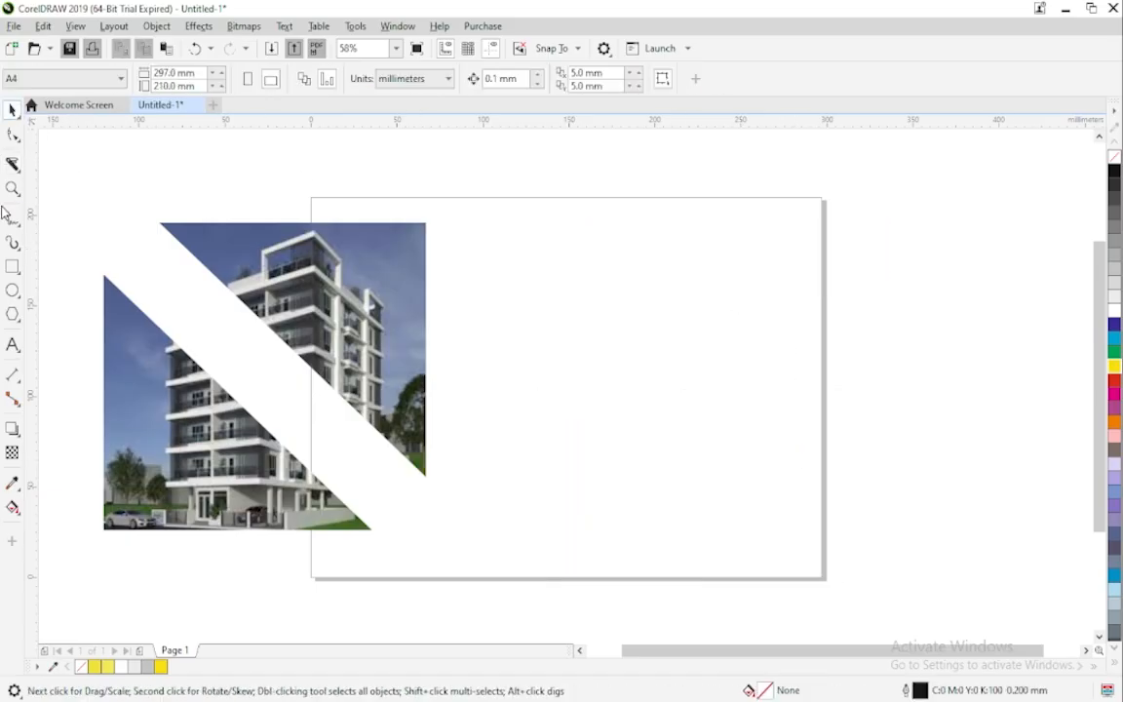
# Draw a nearly round ellipse about 120 × 114 mm on the page and a flat ellipse about 122 × 44 mm to the right of the page.
pyautogui.click(15, 165)
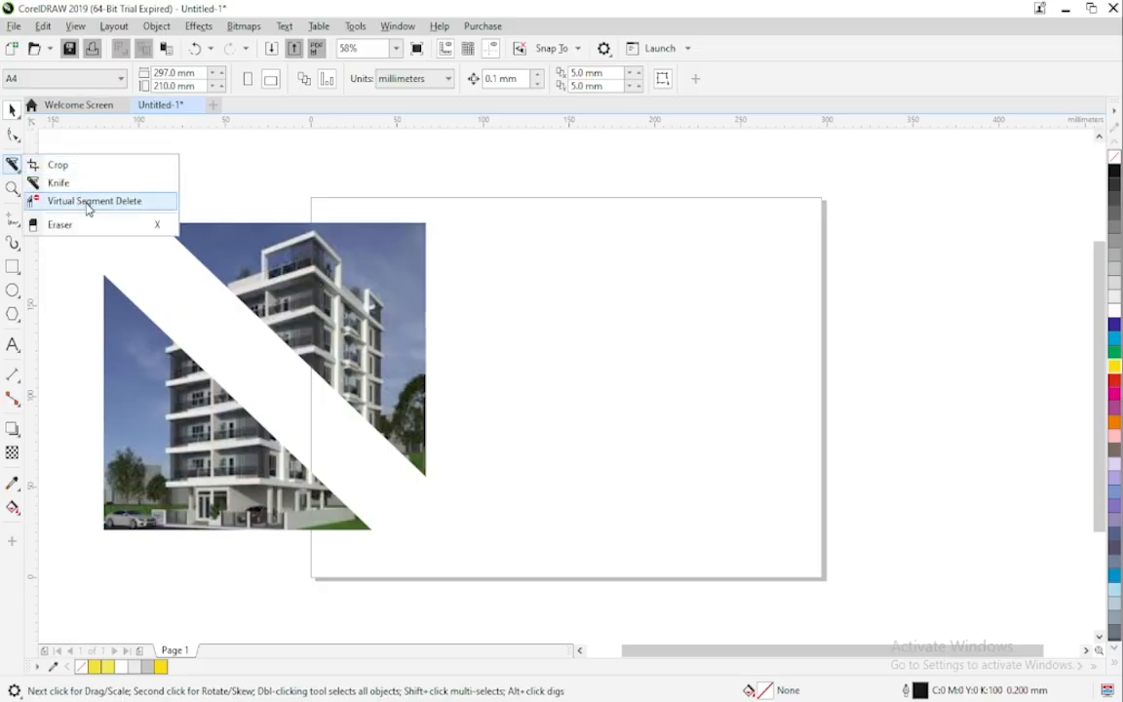
pyautogui.click(13, 290)
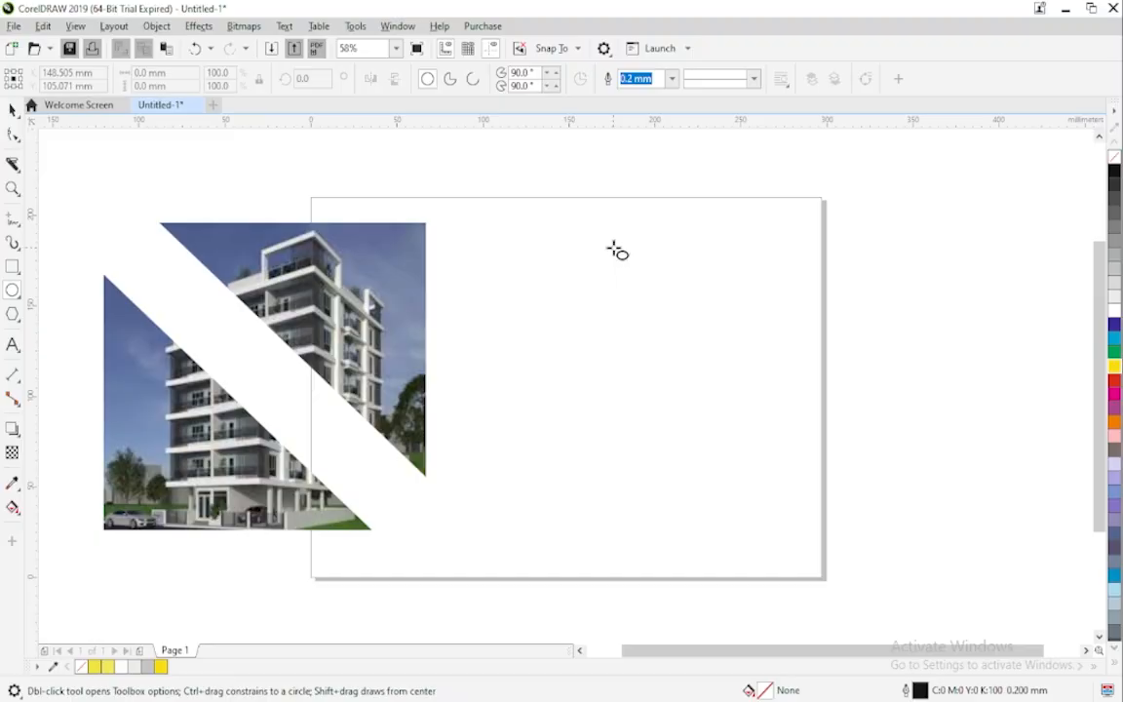
pyautogui.moveTo(608, 242)
pyautogui.mouseDown()
pyautogui.moveTo(700, 349)
pyautogui.moveTo(816, 453)
pyautogui.mouseUp()
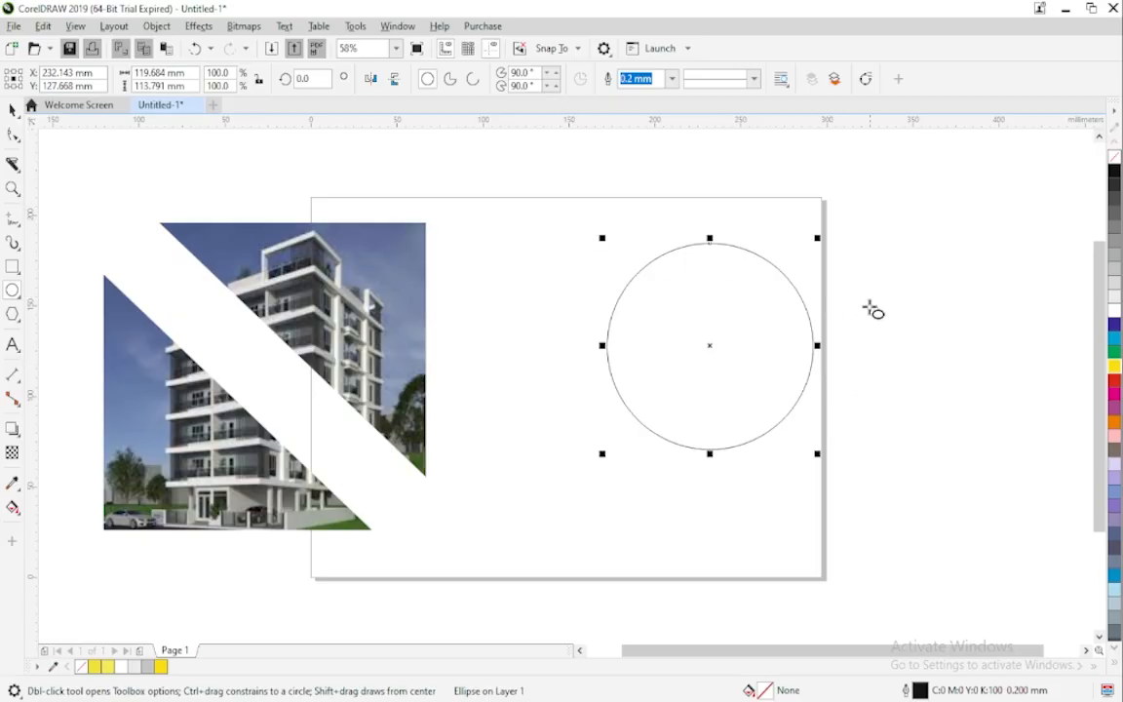
pyautogui.moveTo(867, 272); pyautogui.dragTo(1081, 352)
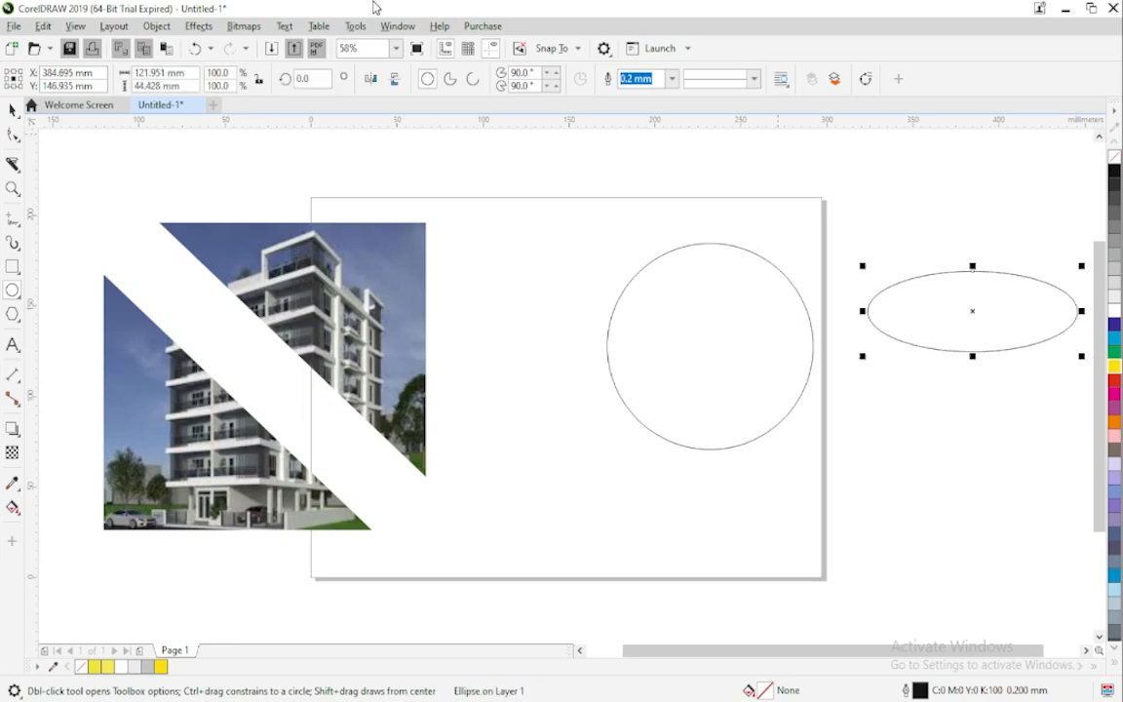
# Move the flat ellipse across the round one and widen it on both sides to about 180 mm, forming a ring around it.
pyautogui.click(14, 110)
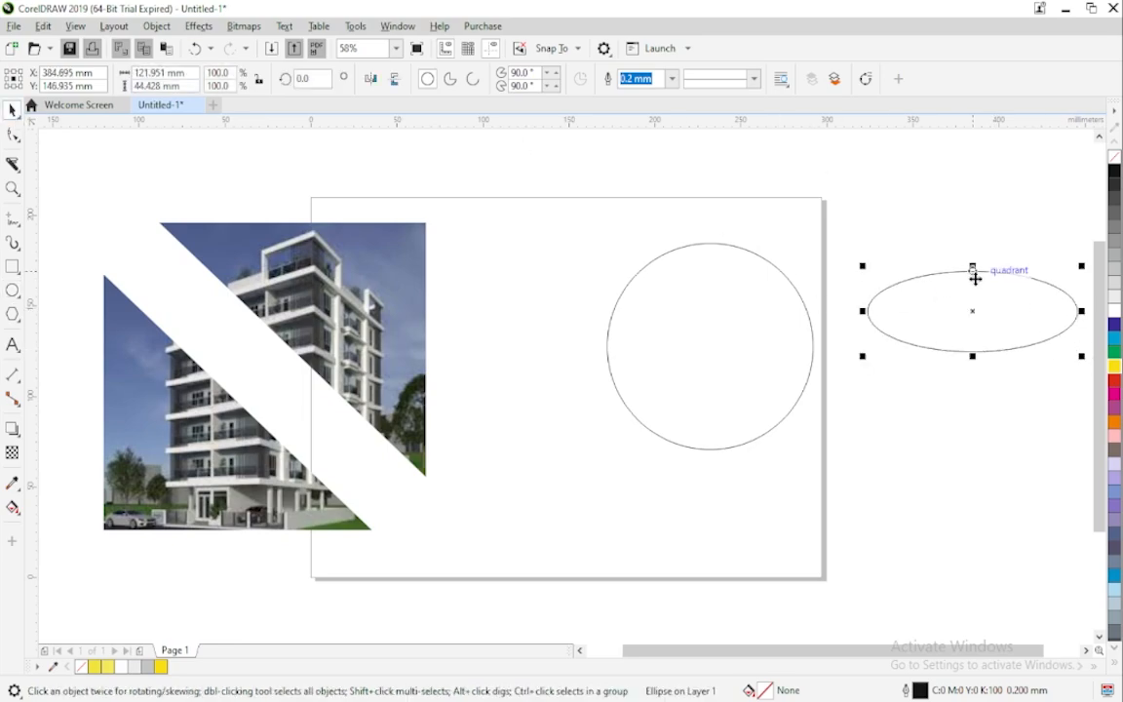
pyautogui.moveTo(997, 288); pyautogui.dragTo(738, 340)
pyautogui.moveTo(824, 356); pyautogui.dragTo(867, 356)
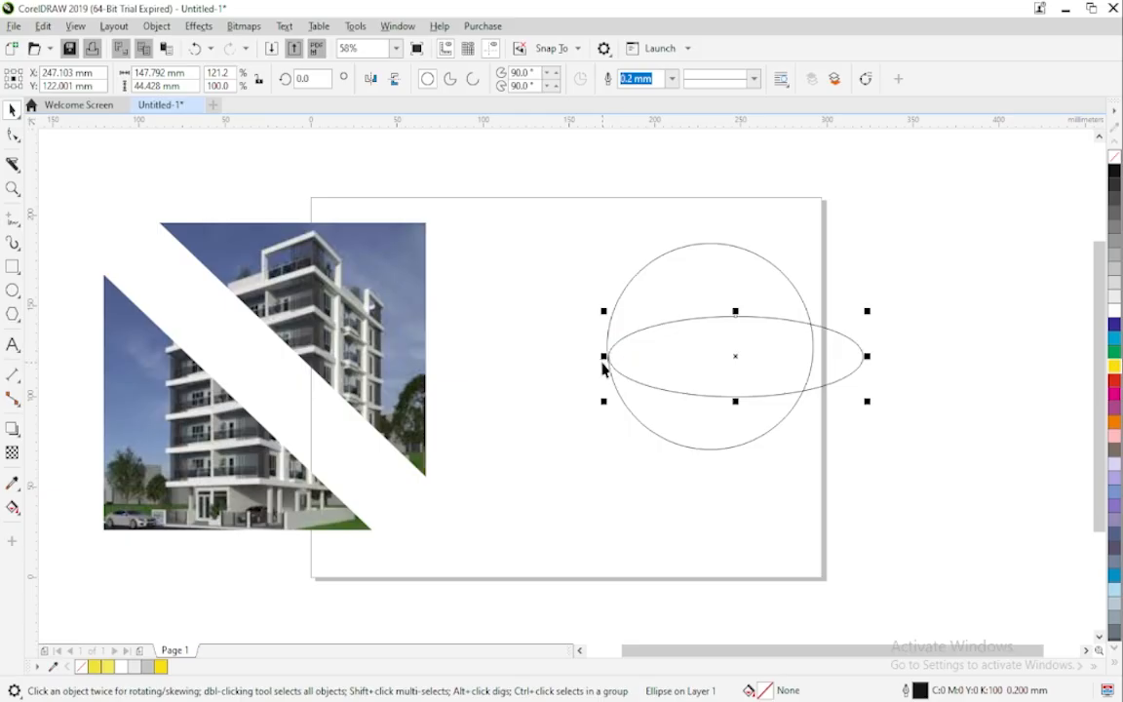
pyautogui.moveTo(606, 359); pyautogui.dragTo(528, 360)
pyautogui.click(667, 341)
pyautogui.moveTo(605, 355); pyautogui.dragTo(552, 356)
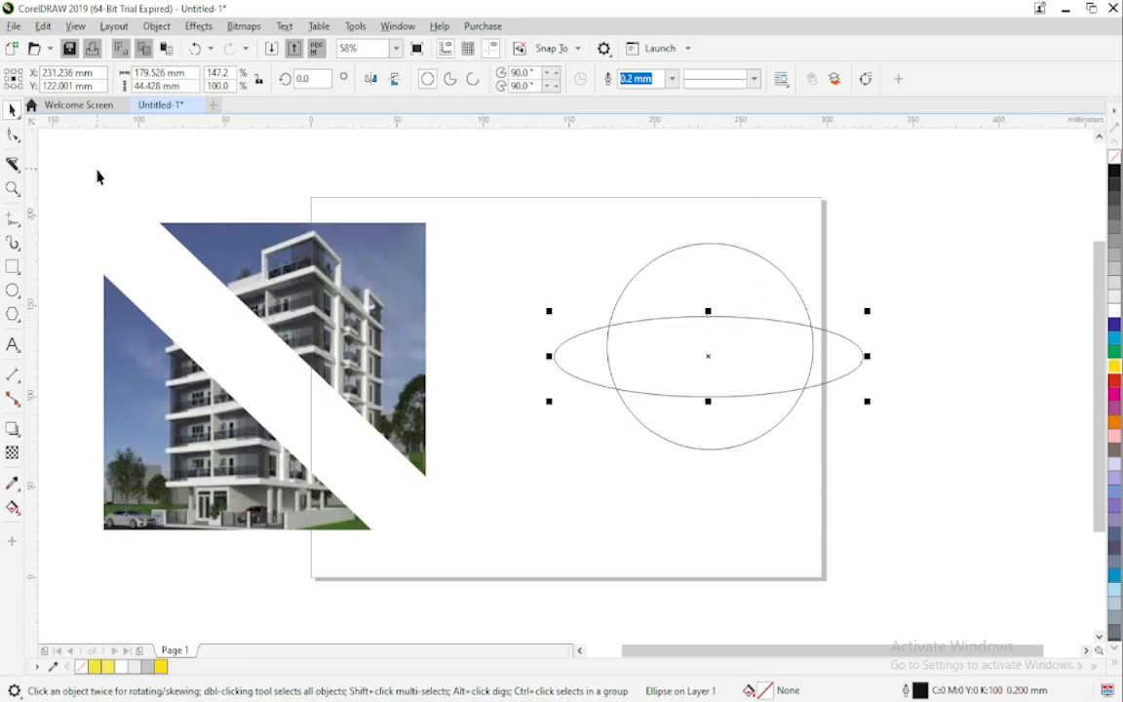
# Remove the flat ellipse's upper segment inside the circle with Virtual Segment Delete.
pyautogui.click(14, 171)
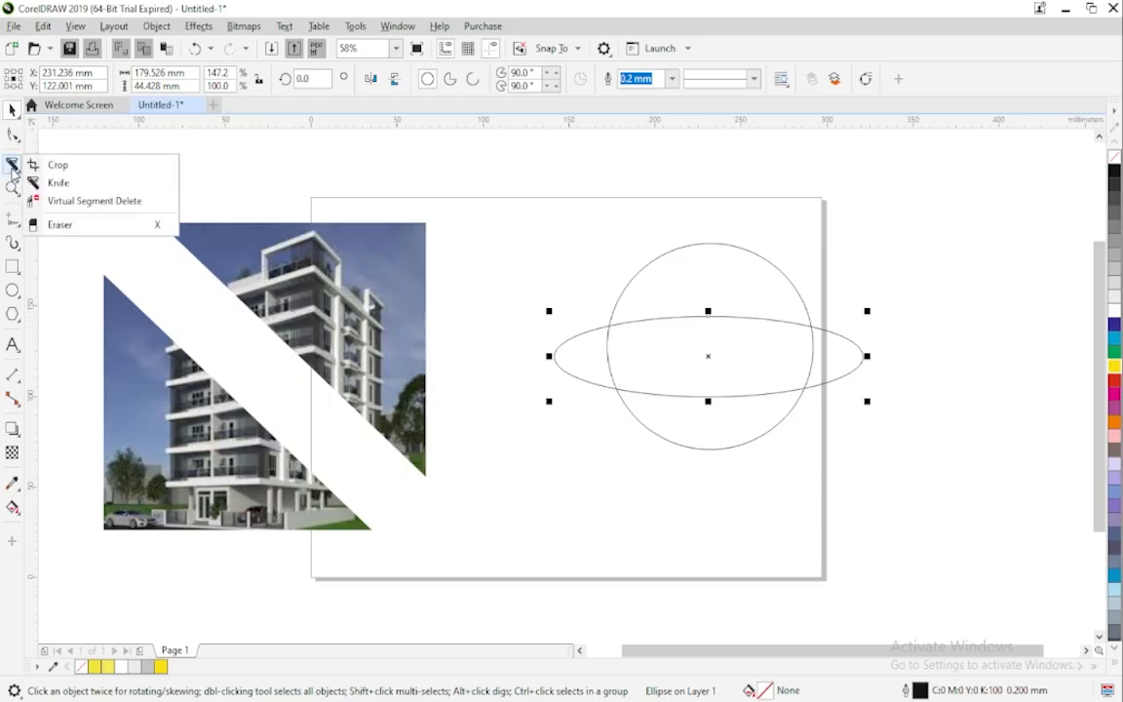
pyautogui.click(95, 201)
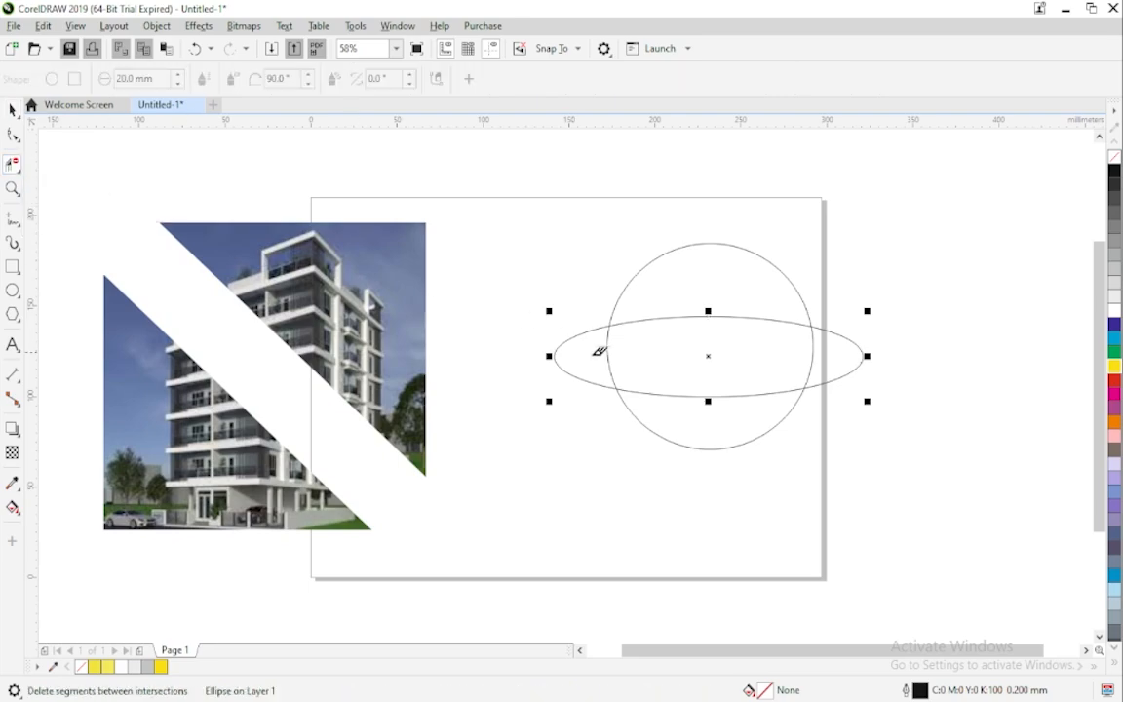
pyautogui.click(701, 313)
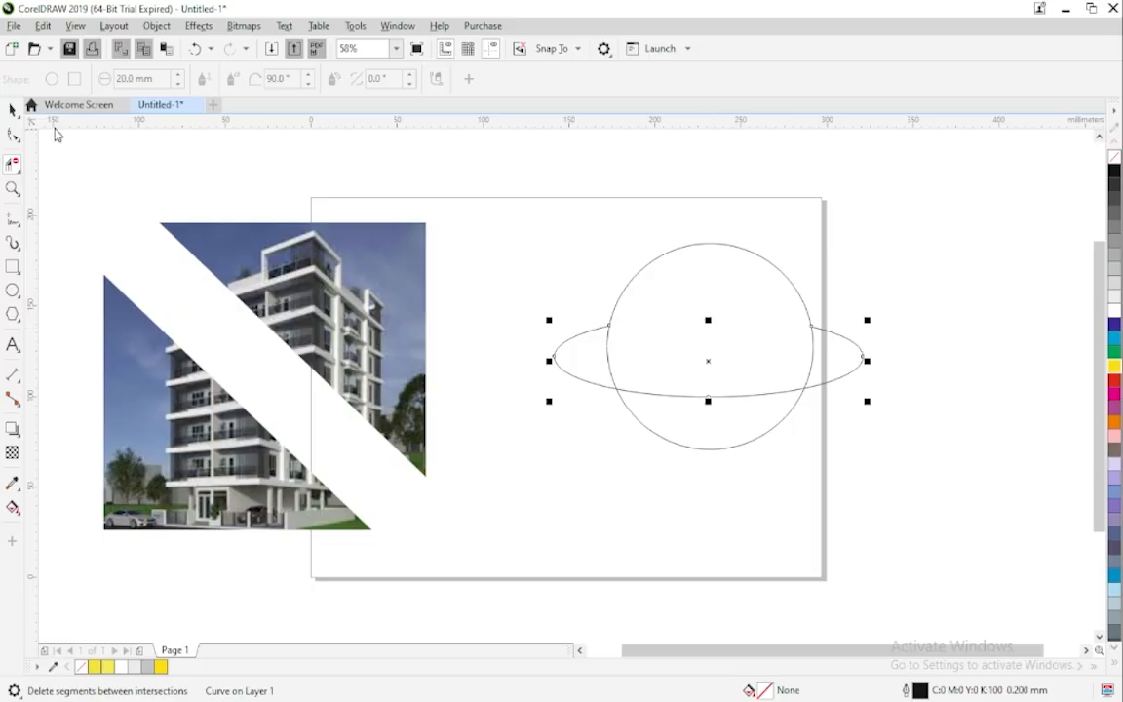
# Move both sliced building picture pieces off the page to its left, keeping a diagonal gap between them.
pyautogui.click(13, 266)
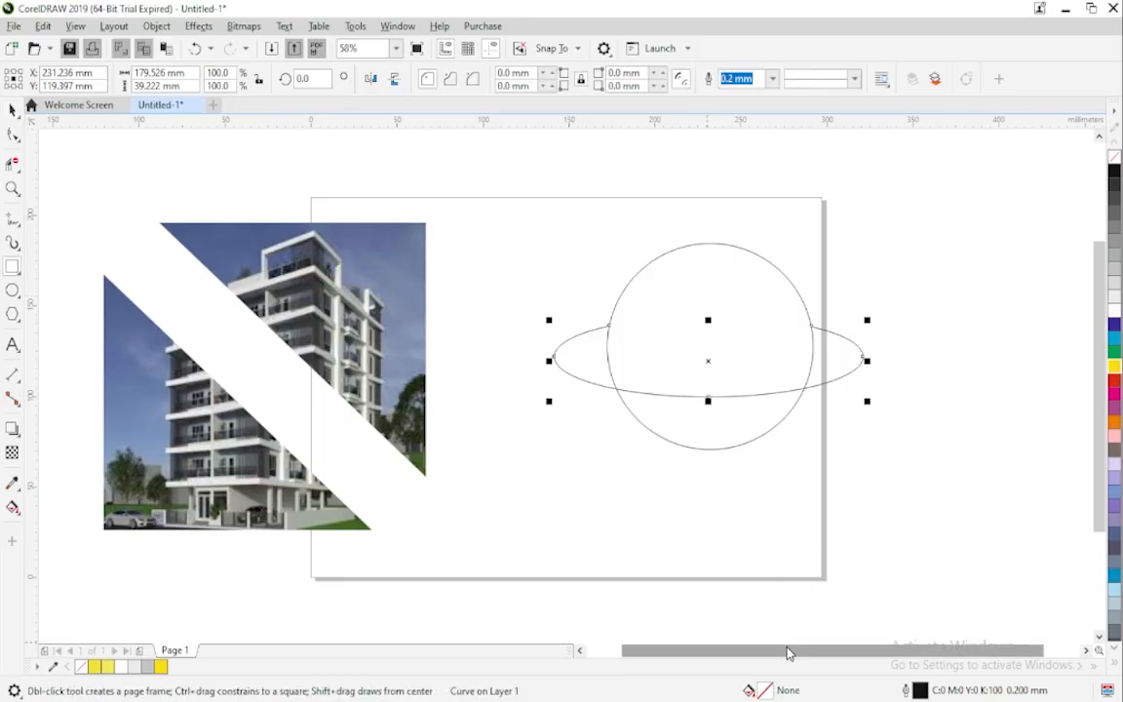
pyautogui.moveTo(788, 653)
pyautogui.mouseDown()
pyautogui.moveTo(824, 654)
pyautogui.moveTo(769, 663)
pyautogui.mouseUp()
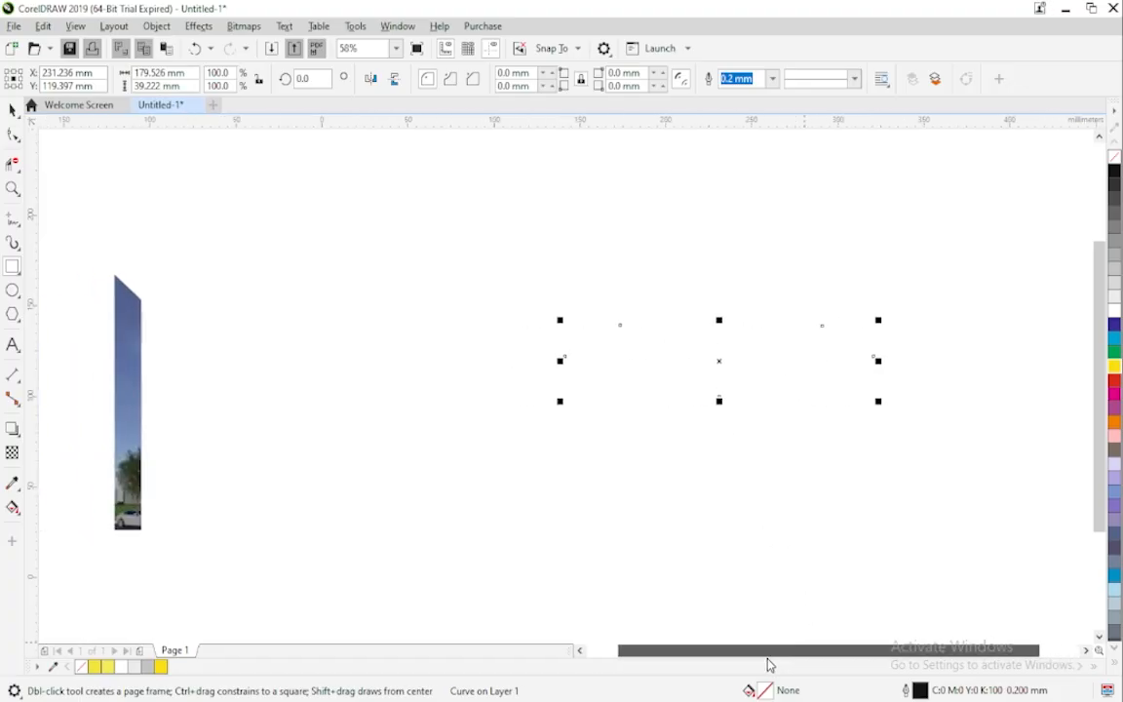
pyautogui.moveTo(668, 666); pyautogui.dragTo(622, 667)
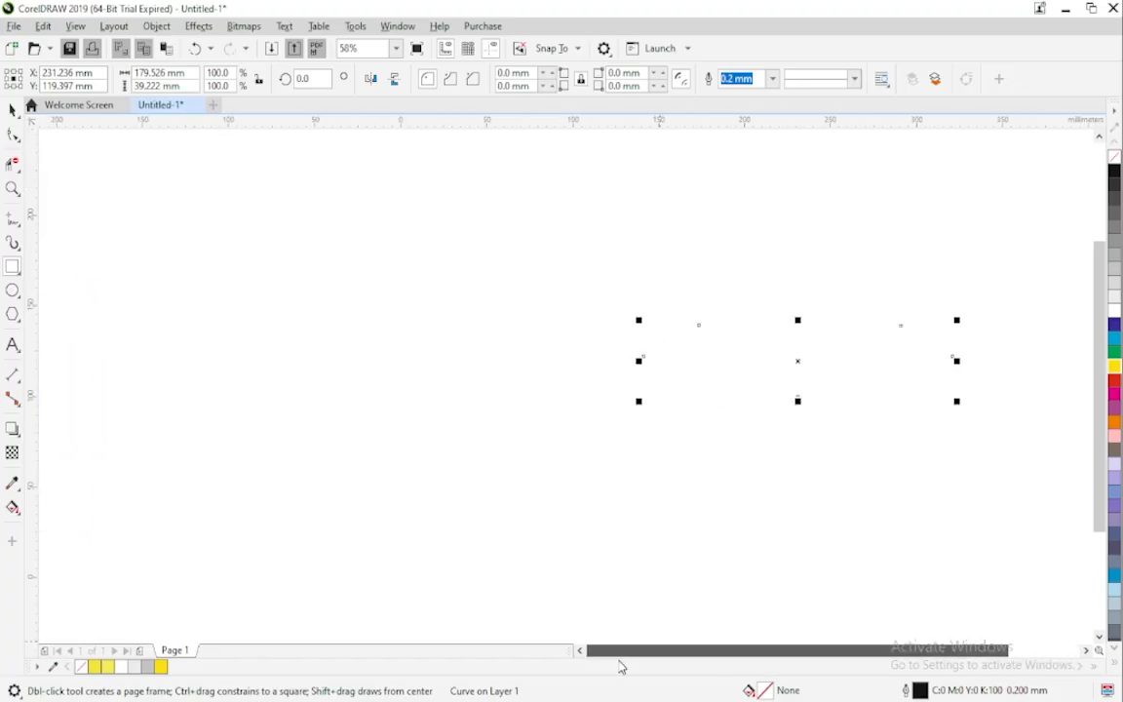
pyautogui.scroll(-2, 738, 407)
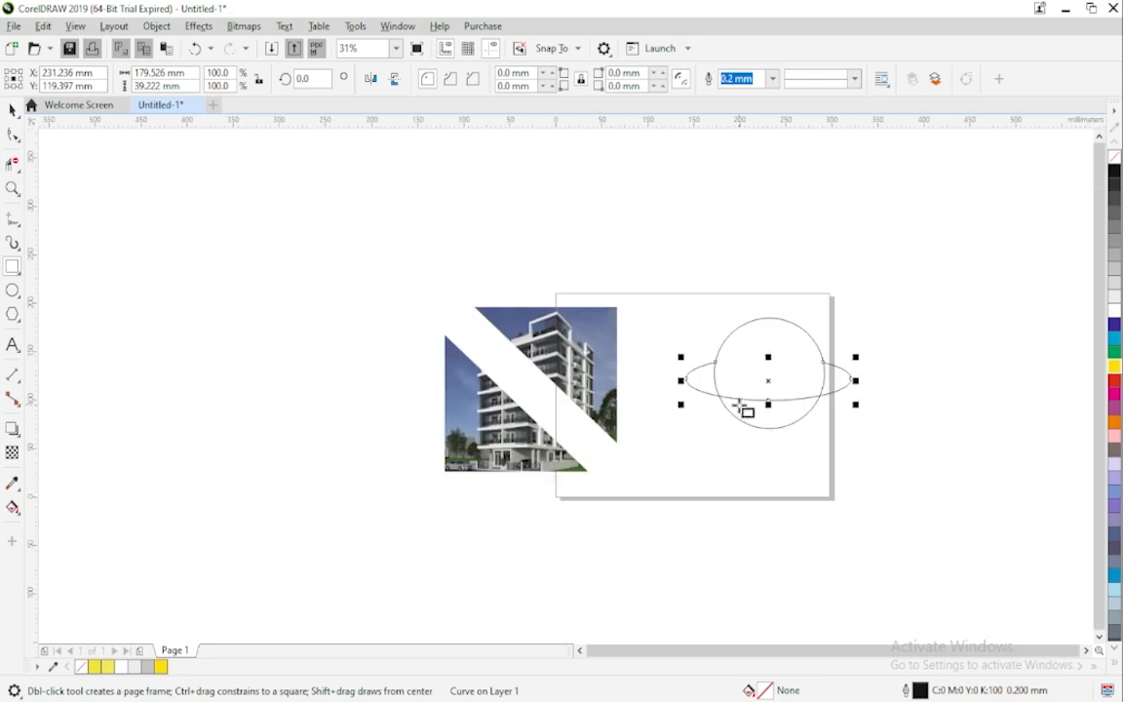
pyautogui.click(13, 109)
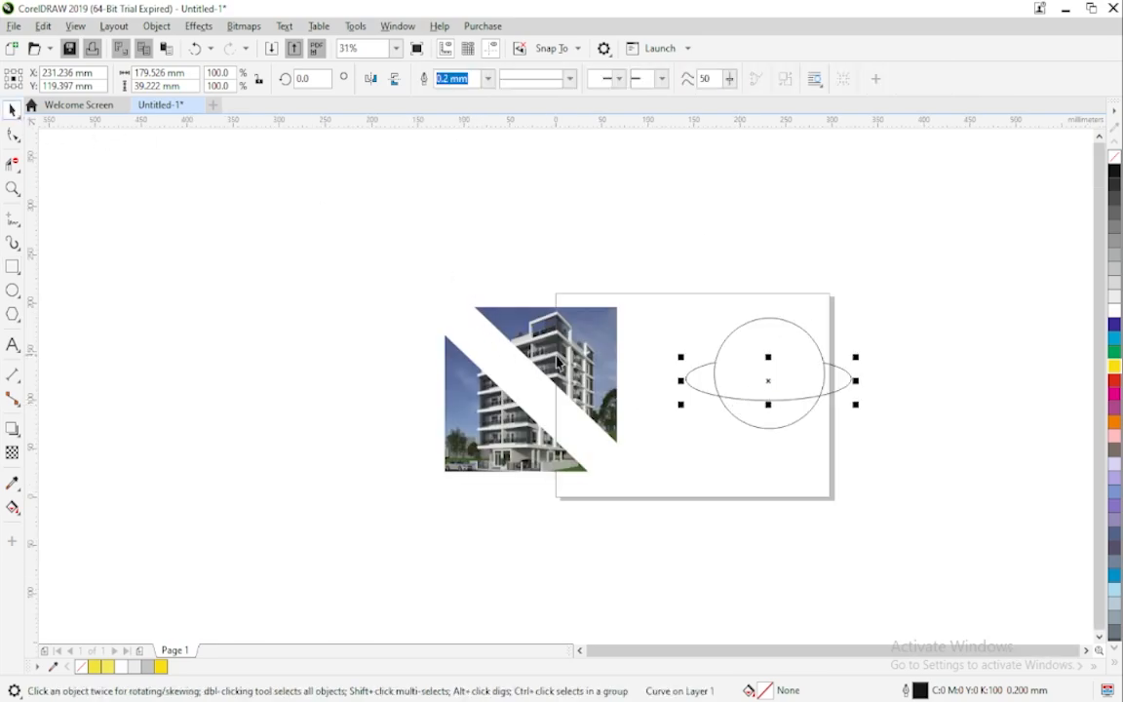
pyautogui.moveTo(478, 429); pyautogui.dragTo(370, 426)
pyautogui.moveTo(589, 370); pyautogui.dragTo(451, 344)
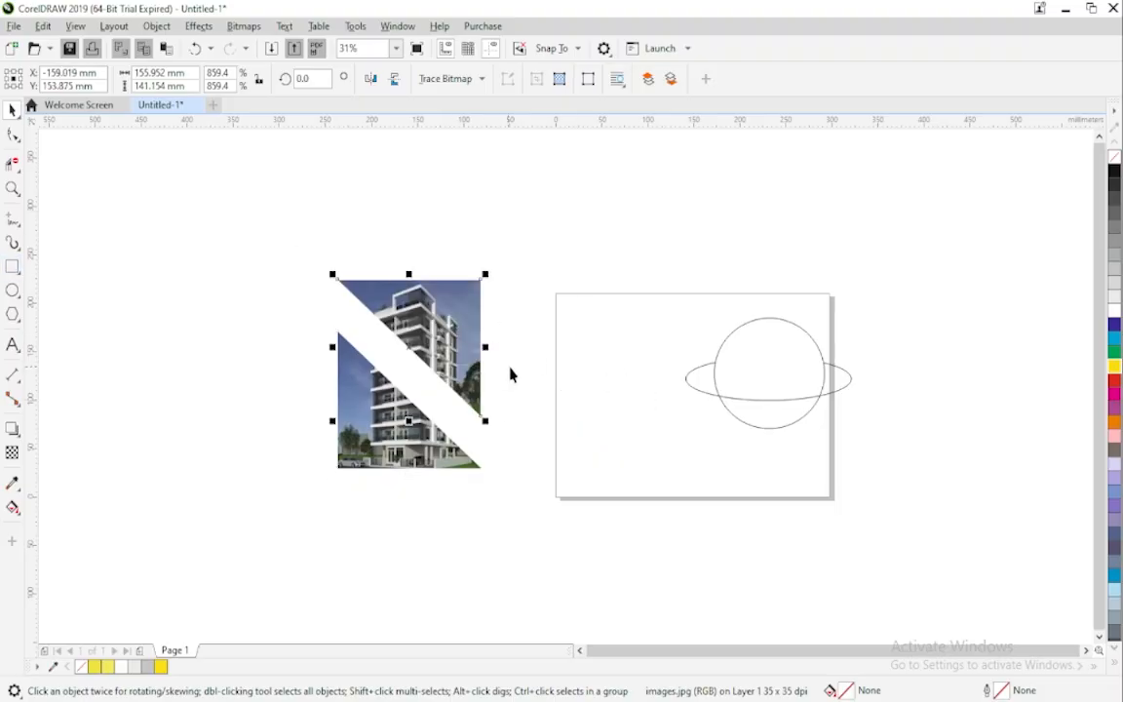
# Draw four overlapping, diagonally staggered rectangles on the page, about 97 × 80, 108 × 90, 119 × 104 and 109 × 106 mm.
pyautogui.click(13, 266)
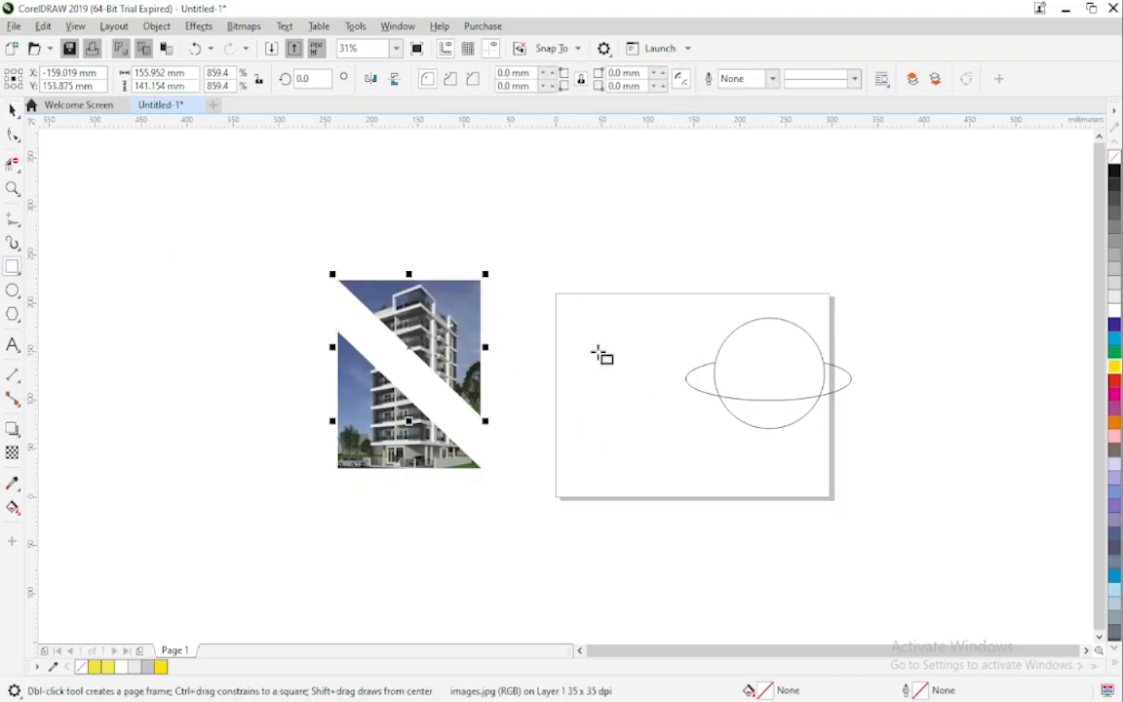
pyautogui.moveTo(565, 312); pyautogui.dragTo(656, 390)
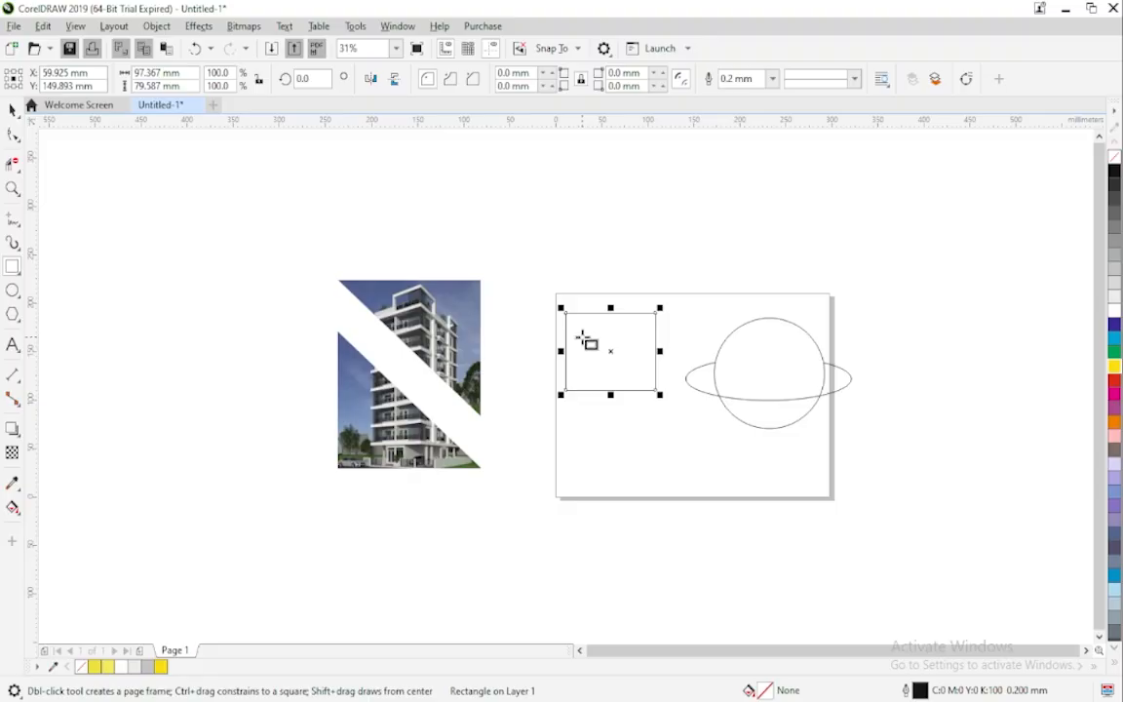
pyautogui.moveTo(581, 335); pyautogui.dragTo(686, 428)
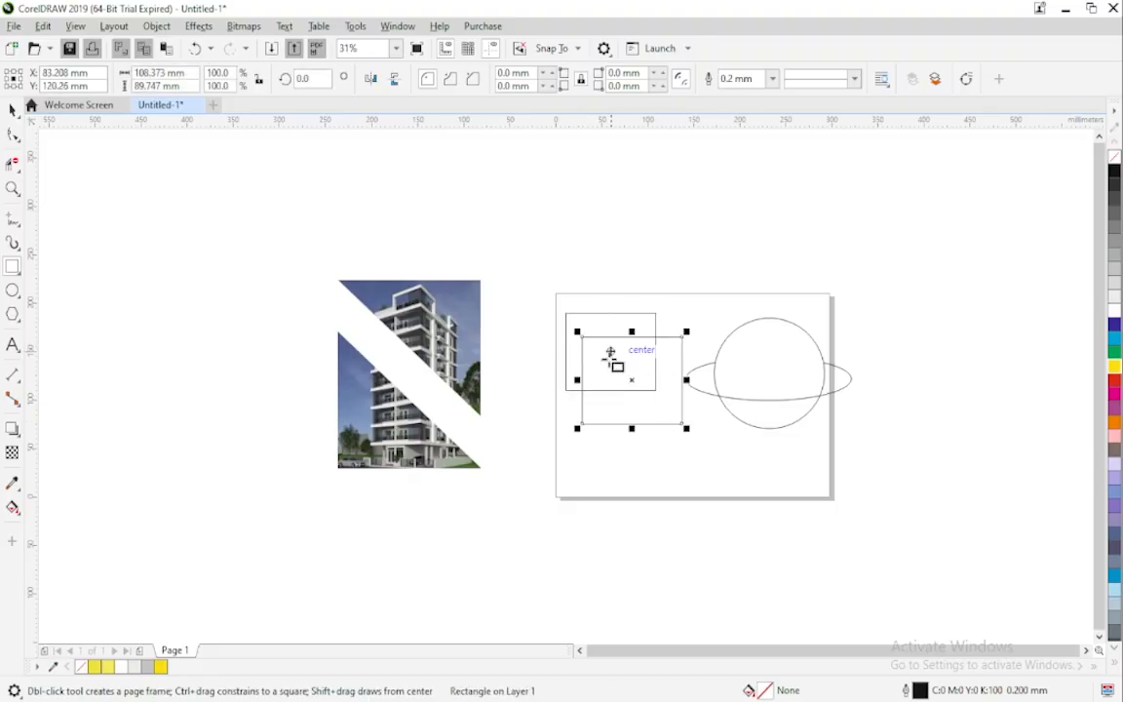
pyautogui.moveTo(606, 358); pyautogui.dragTo(716, 461)
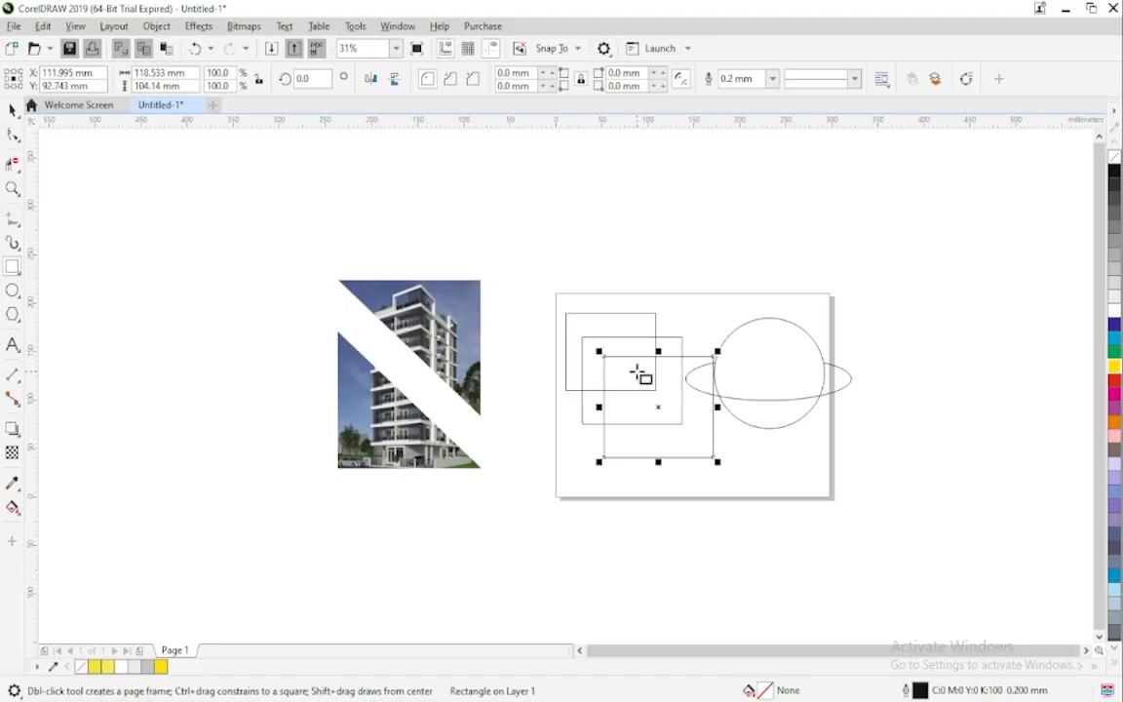
pyautogui.moveTo(638, 371); pyautogui.dragTo(742, 478)
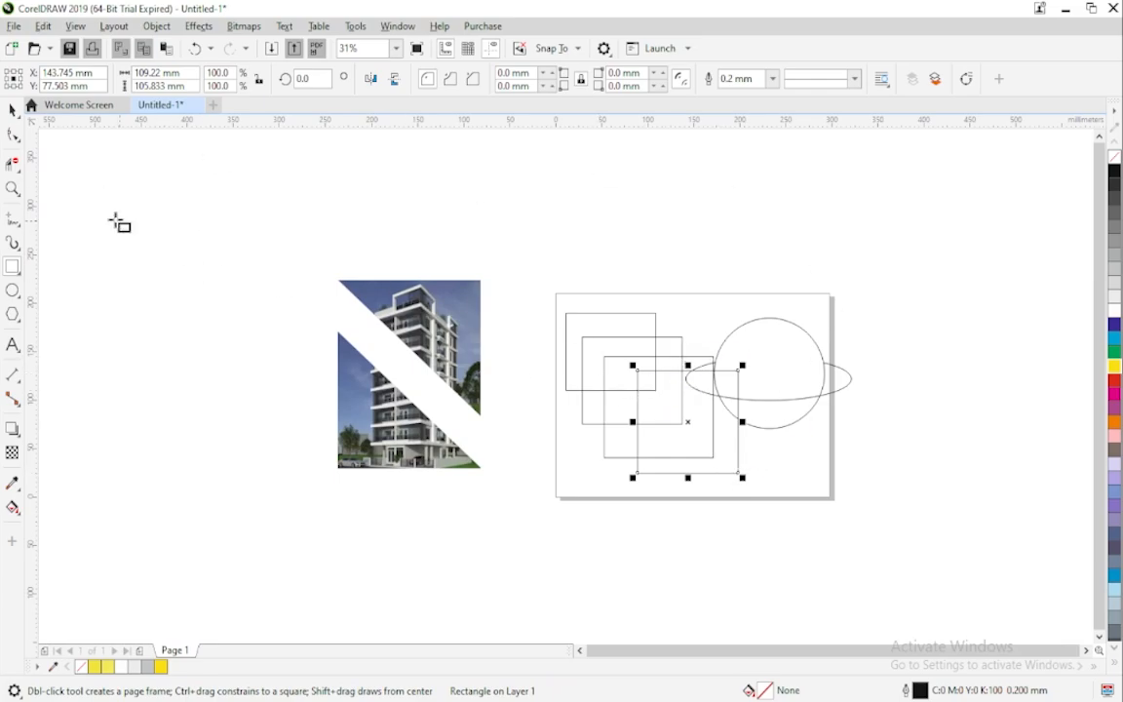
# Bring up the choice of cropping and cutting tools.
pyautogui.click(16, 176)
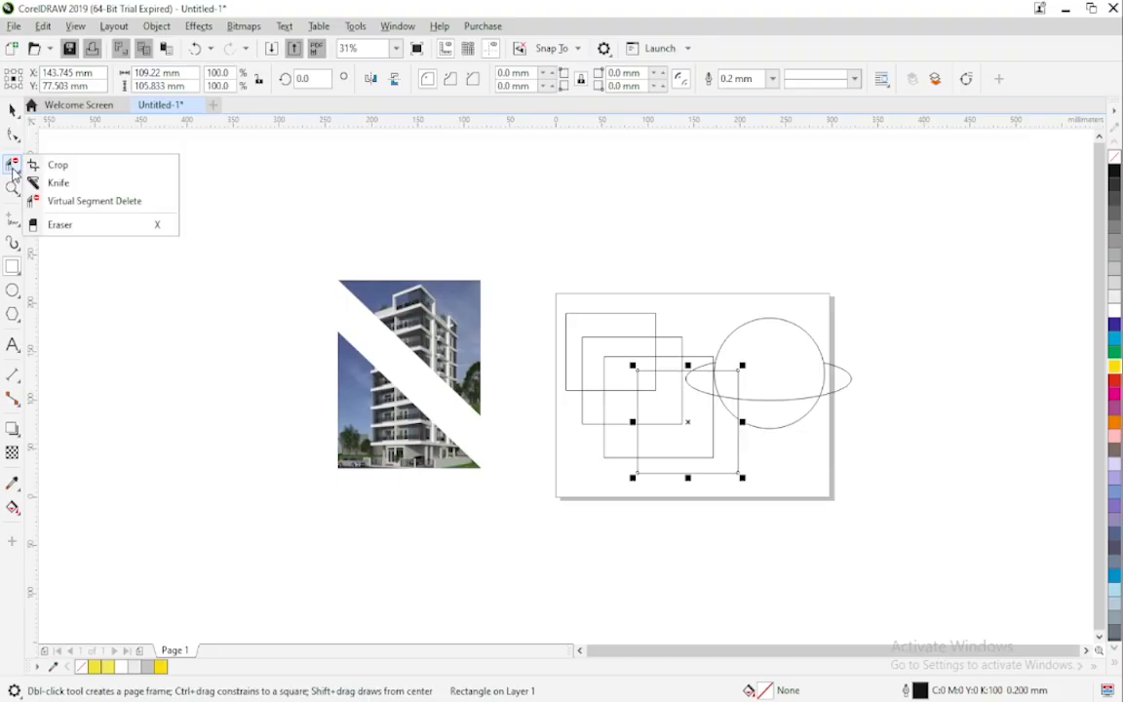
# Delete the segments of the staggered rectangles lying outside the first rectangle with the Virtual Segment Delete tool.
pyautogui.click(61, 200)
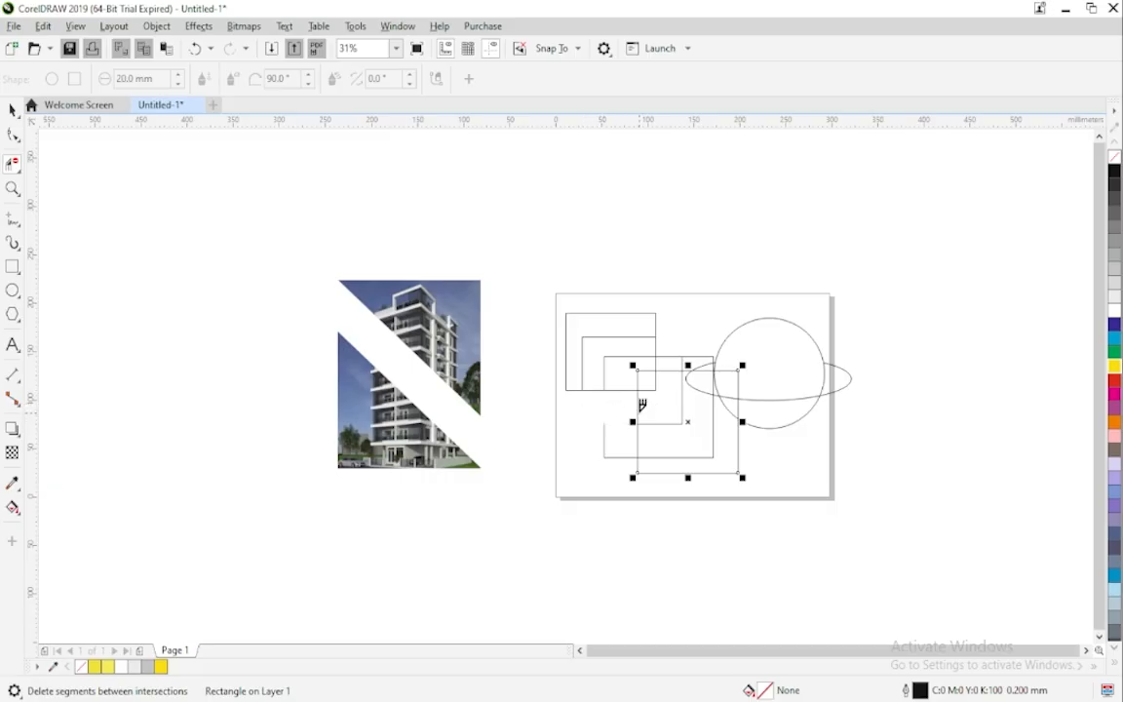
pyautogui.click(676, 394)
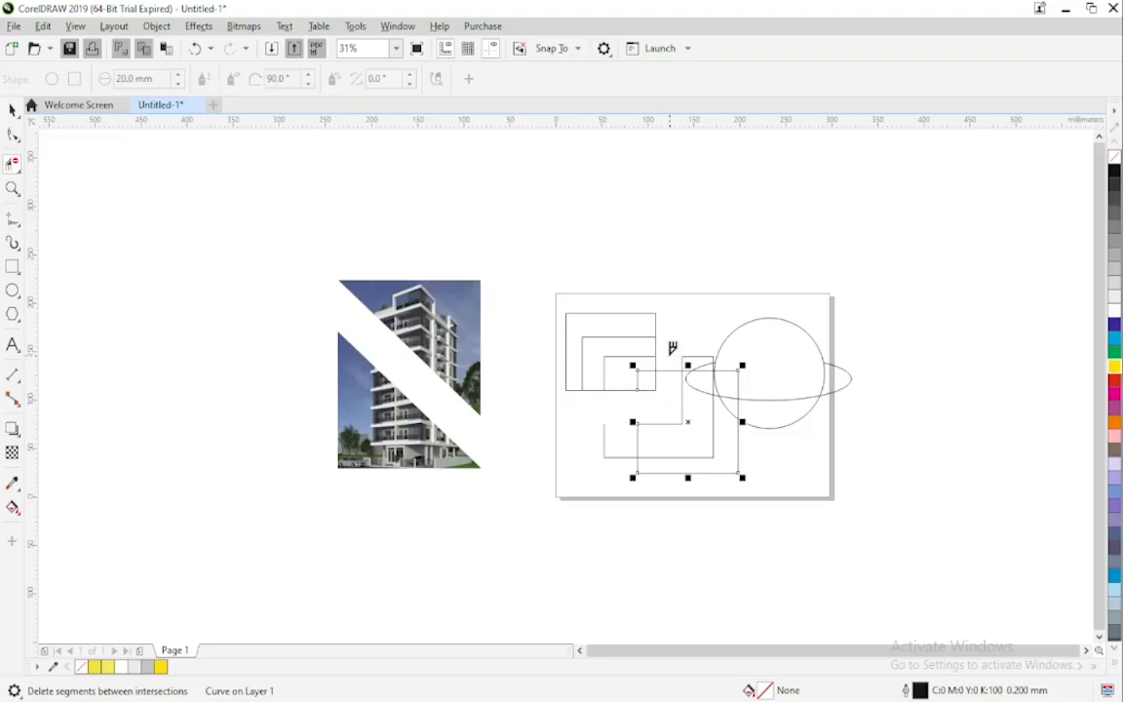
pyautogui.click(670, 371)
pyautogui.click(739, 377)
pyautogui.click(739, 421)
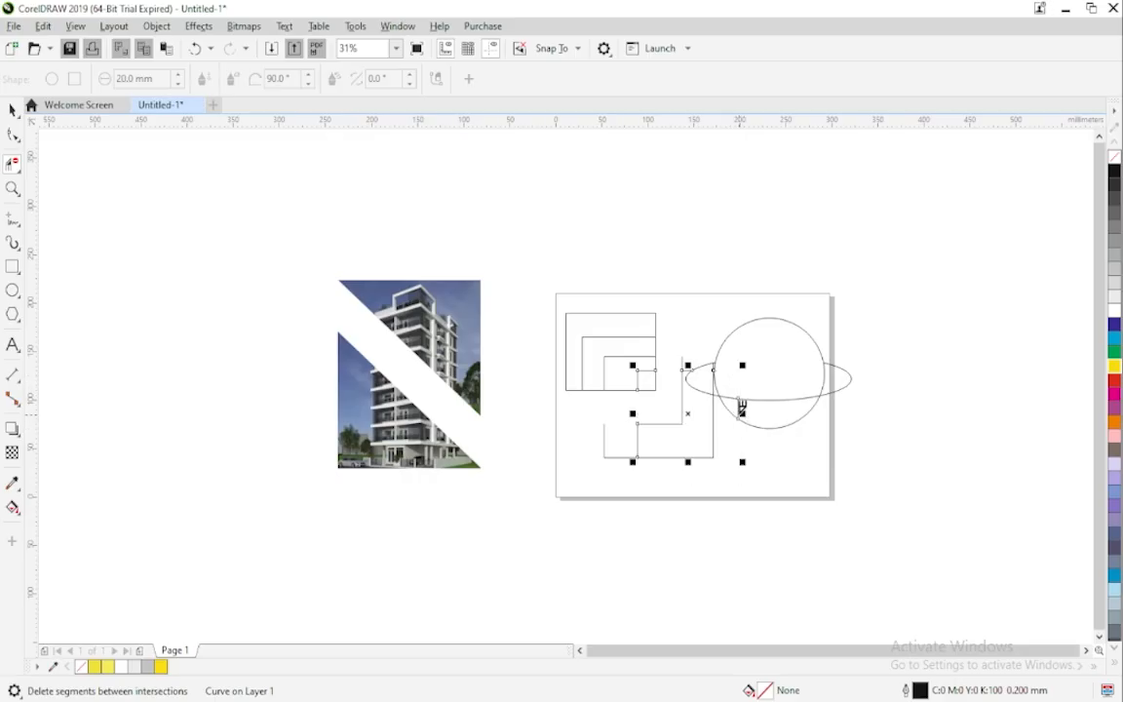
pyautogui.click(741, 400)
pyautogui.click(717, 421)
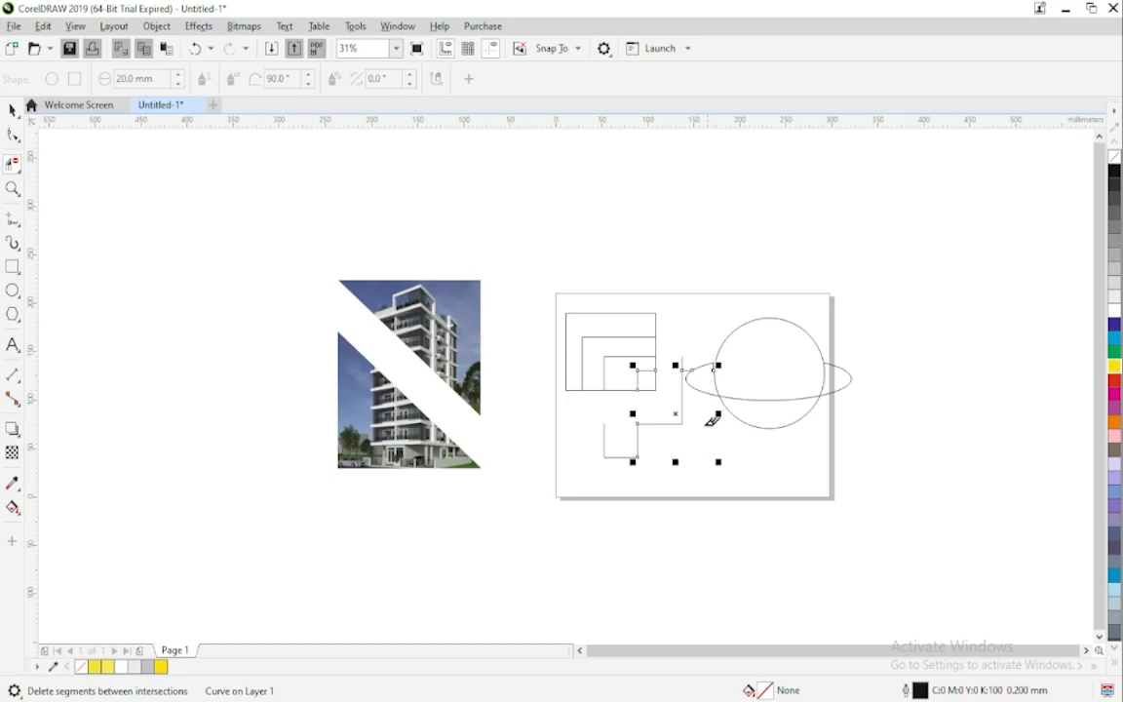
pyautogui.click(682, 394)
pyautogui.click(642, 429)
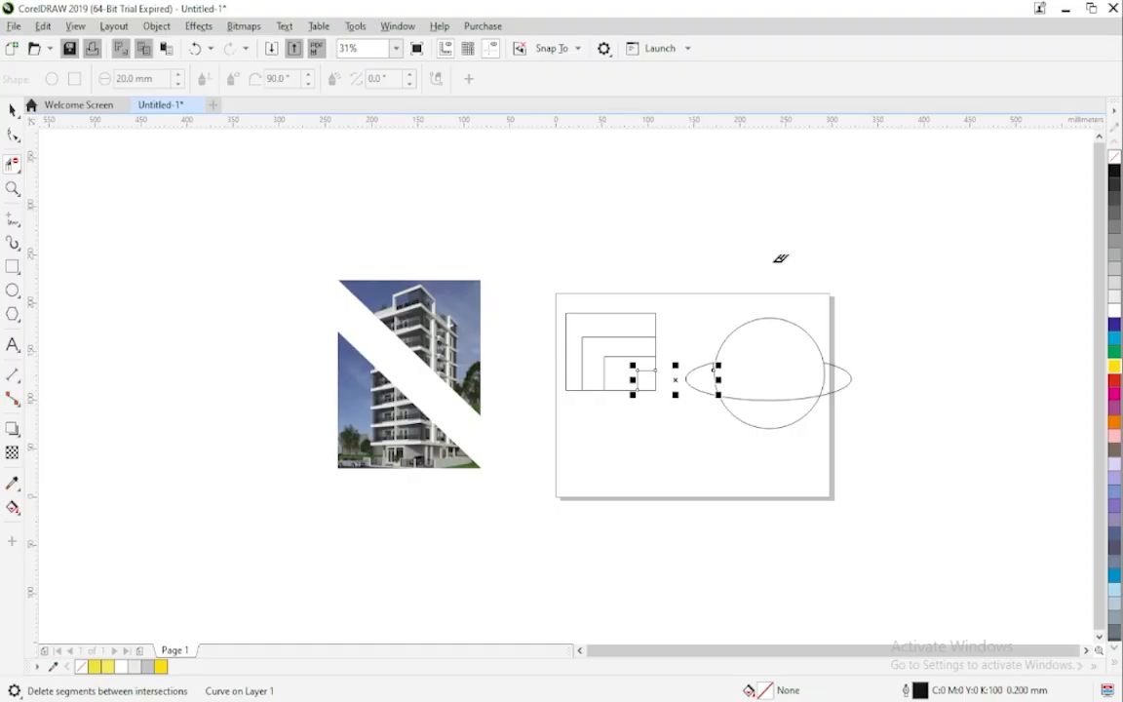
# Try moving the two outer outlines of the nested rectangles past the page's upper edge, and undo the move.
pyautogui.click(12, 109)
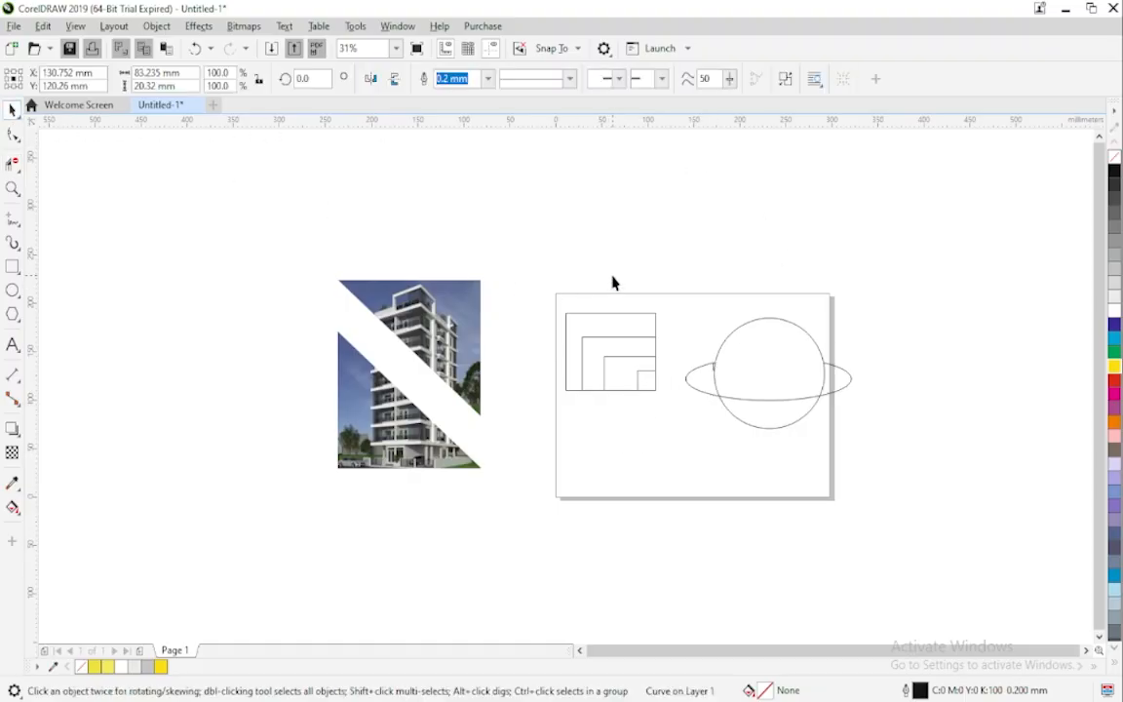
pyautogui.click(593, 302)
pyautogui.moveTo(547, 297); pyautogui.dragTo(663, 425)
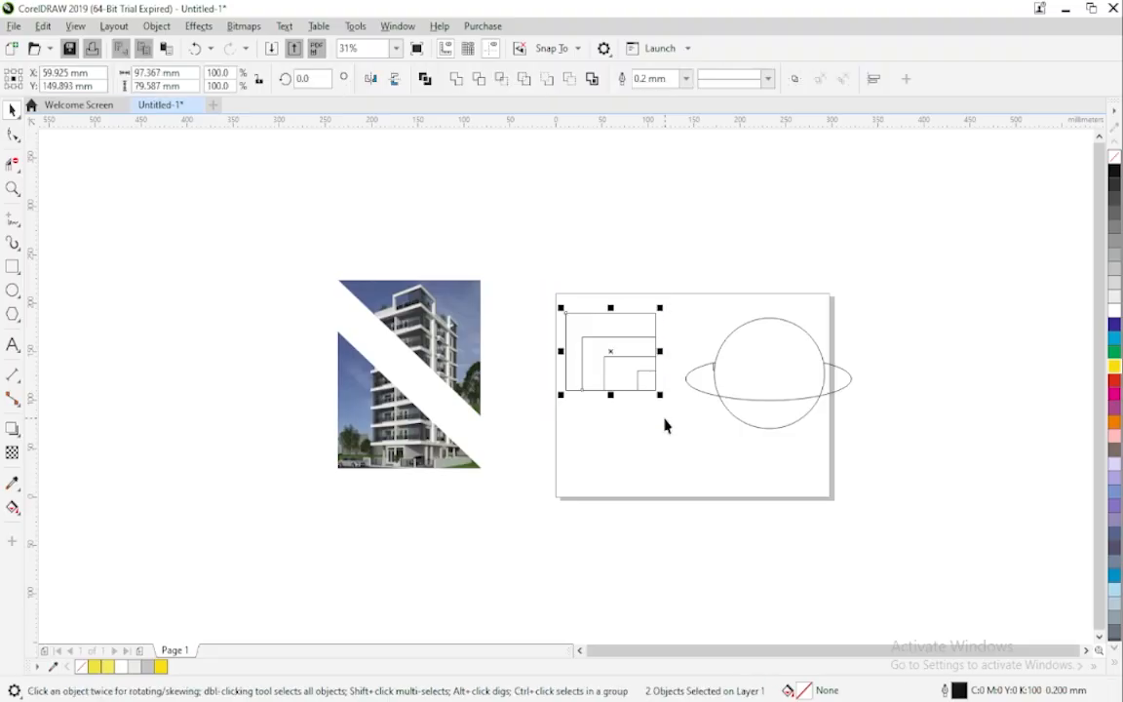
pyautogui.moveTo(610, 352); pyautogui.dragTo(598, 295)
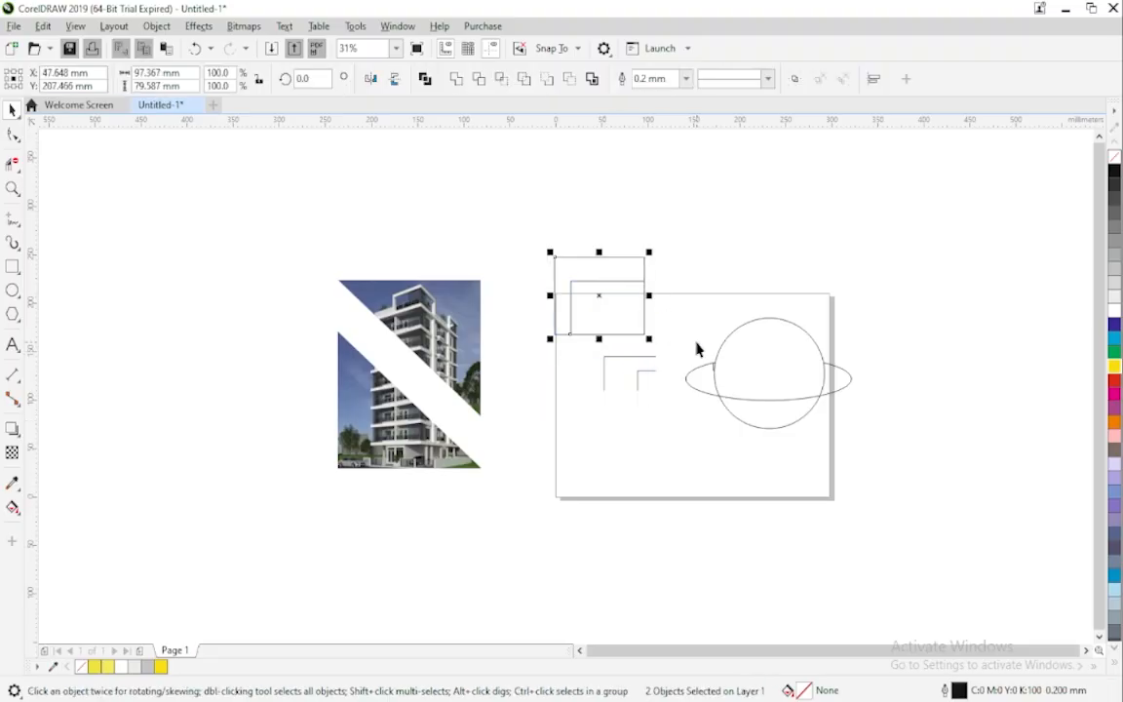
pyautogui.hotkey('ctrl', 'z')
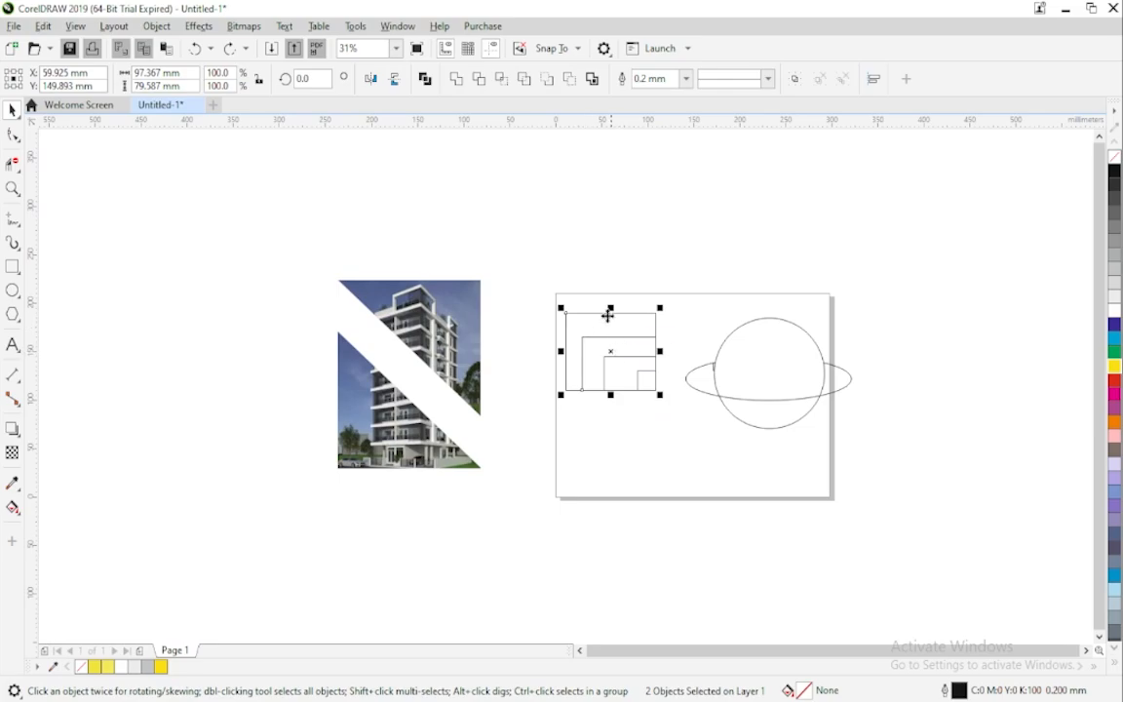
# Group the two outer outlines of the nested rectangles, try moving the group toward the building image, and undo the move.
pyautogui.moveTo(525, 256); pyautogui.dragTo(658, 394)
pyautogui.rightClick(617, 351)
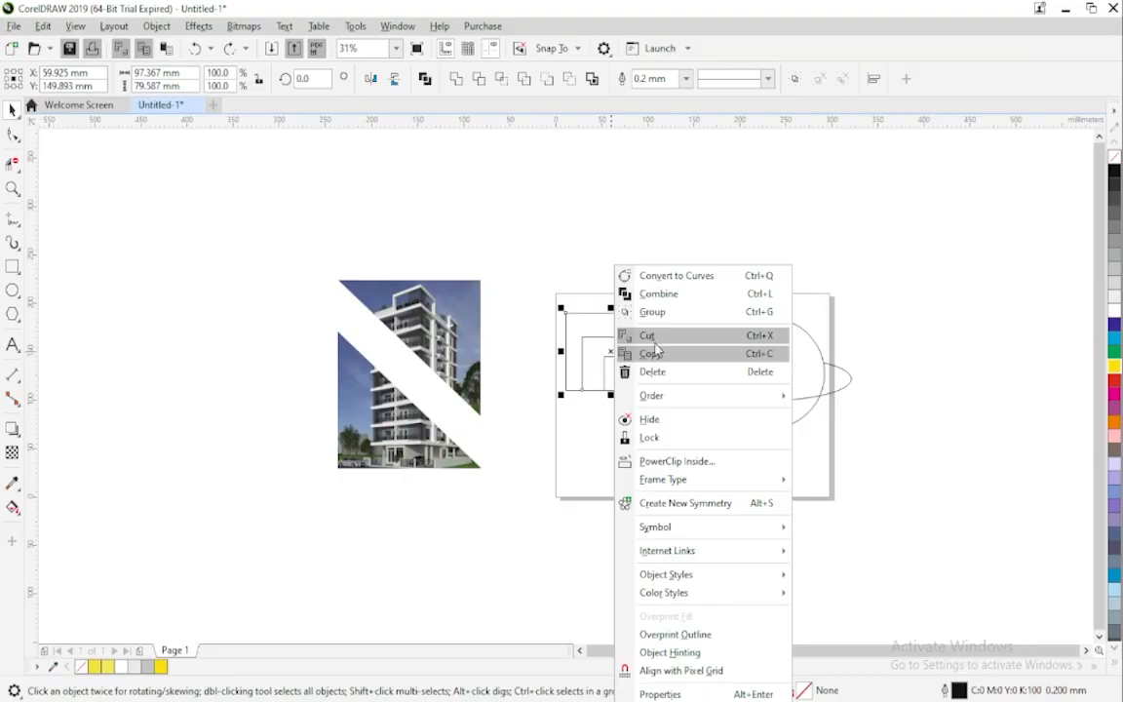
pyautogui.click(682, 312)
pyautogui.moveTo(611, 354); pyautogui.dragTo(524, 356)
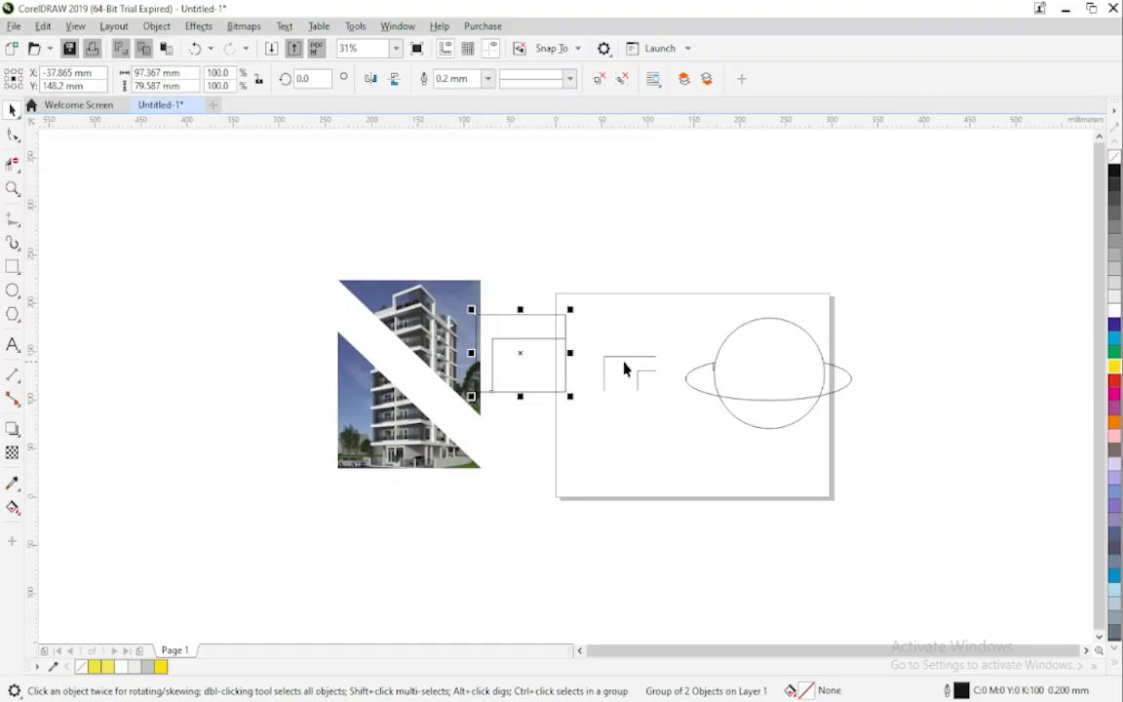
pyautogui.hotkey('ctrl', 'z')
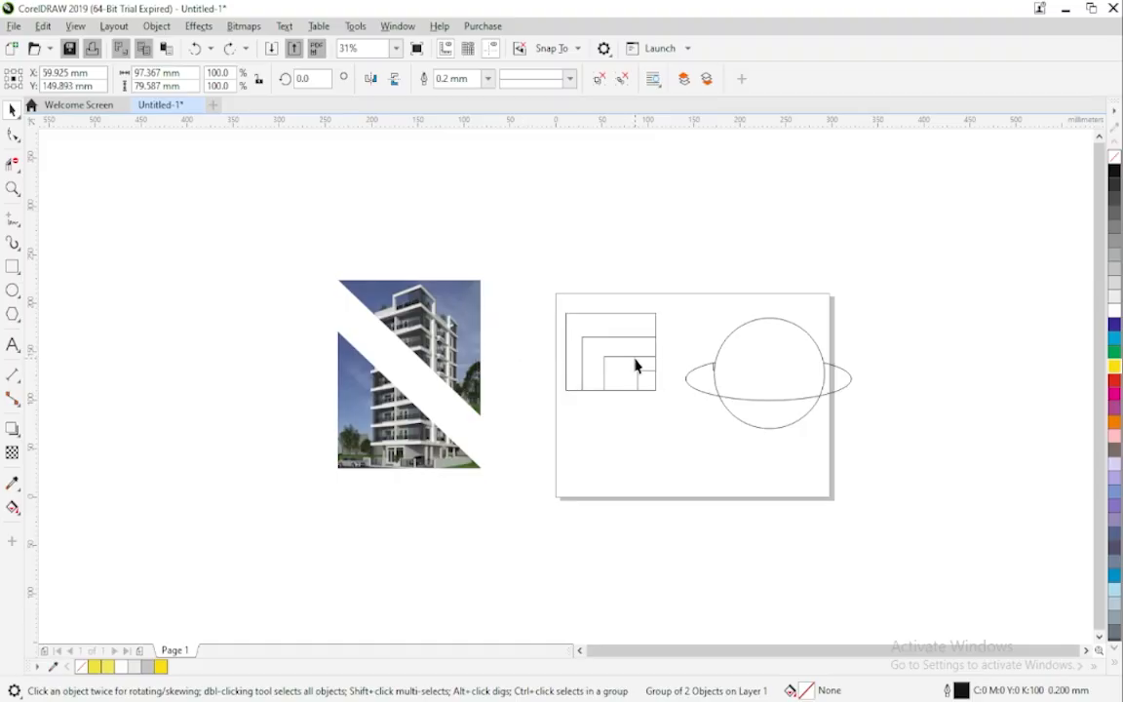
# Group the two inner outlines with the existing outer group and move the result to about X 82 mm, Y 92 mm.
pyautogui.keyDown('ctrl'); pyautogui.click(636, 363); pyautogui.keyUp('ctrl')
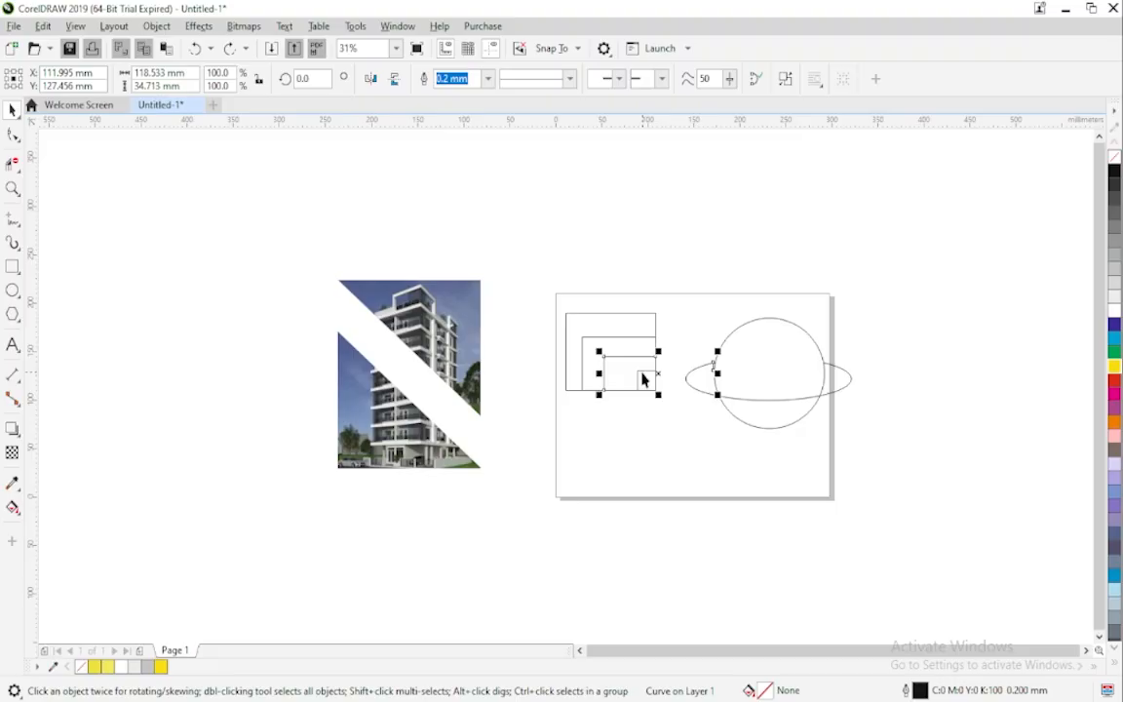
pyautogui.keyDown('ctrl'); pyautogui.keyDown('shift'); pyautogui.click(642, 379); pyautogui.keyUp('shift'); pyautogui.keyUp('ctrl')
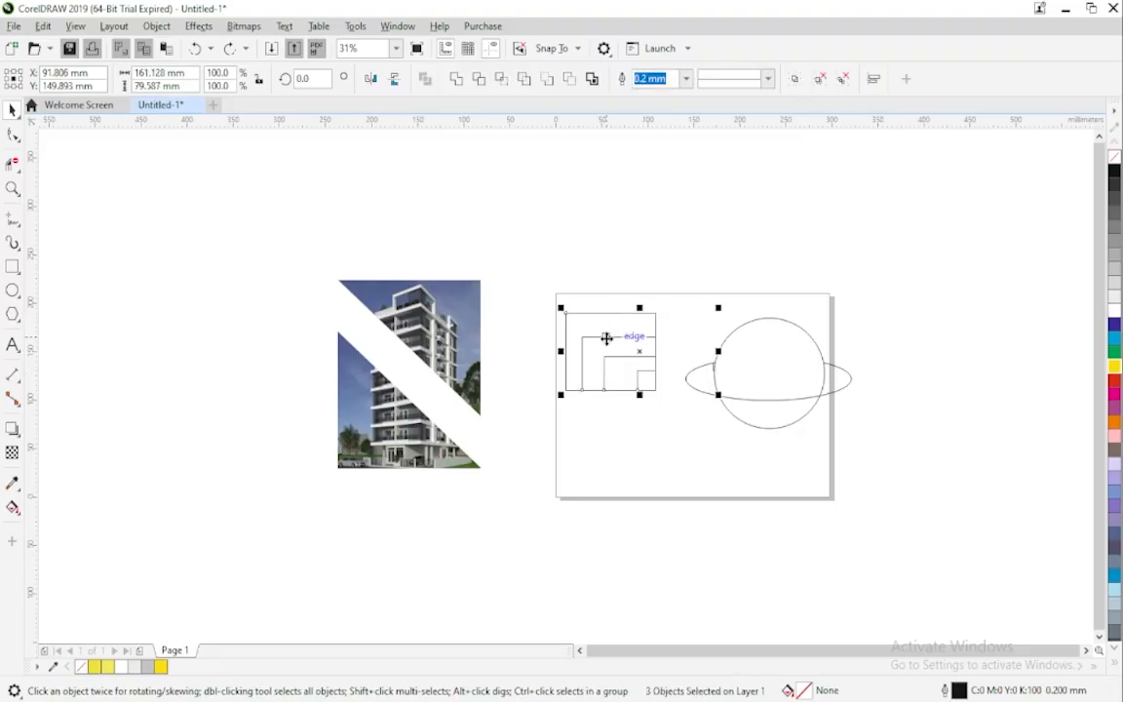
pyautogui.keyDown('ctrl'); pyautogui.keyDown('shift'); pyautogui.click(605, 338); pyautogui.keyUp('shift'); pyautogui.keyUp('ctrl')
pyautogui.rightClick(605, 339)
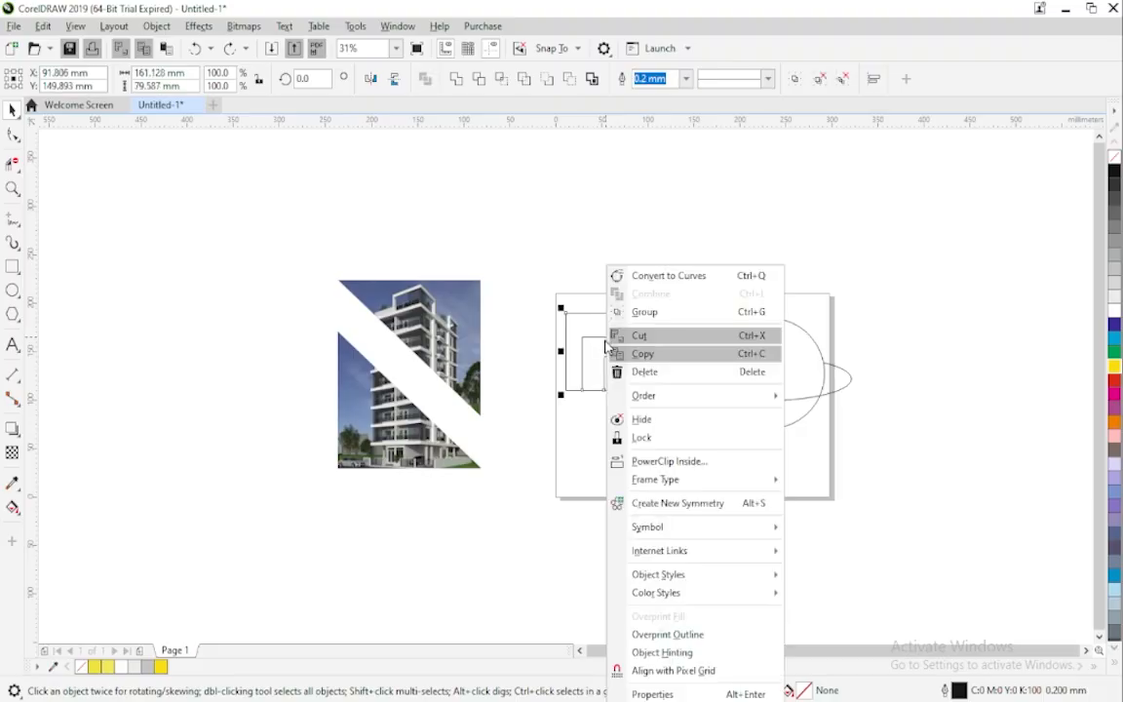
pyautogui.click(657, 313)
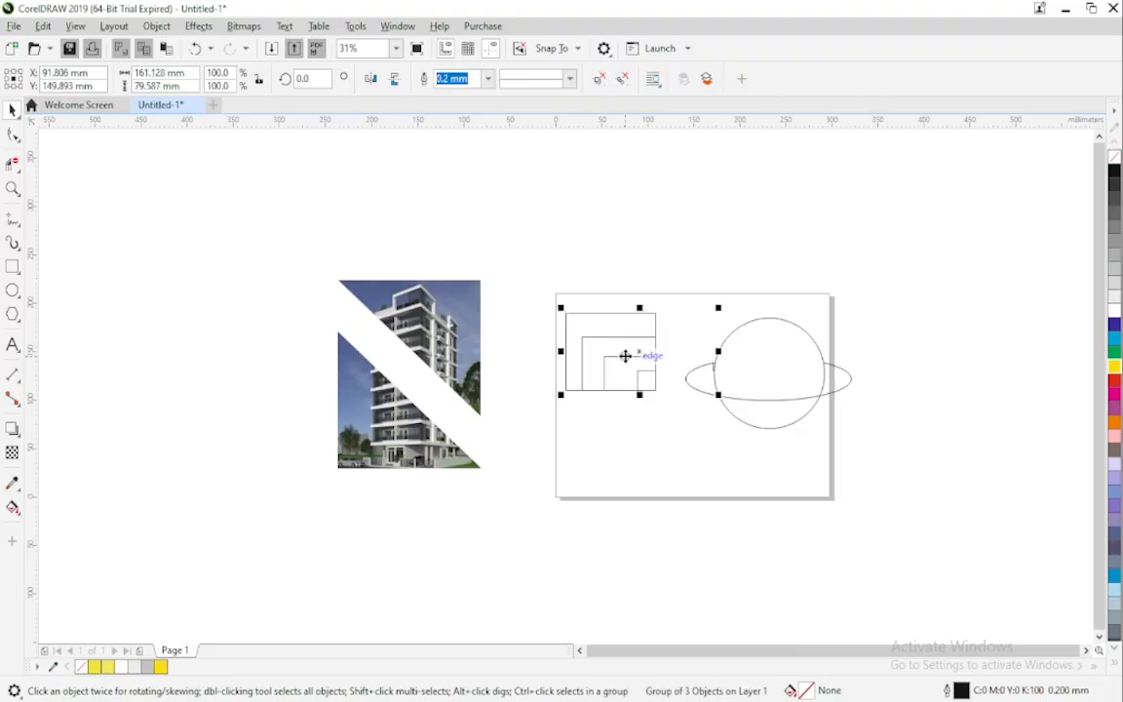
pyautogui.moveTo(625, 355); pyautogui.dragTo(602, 412)
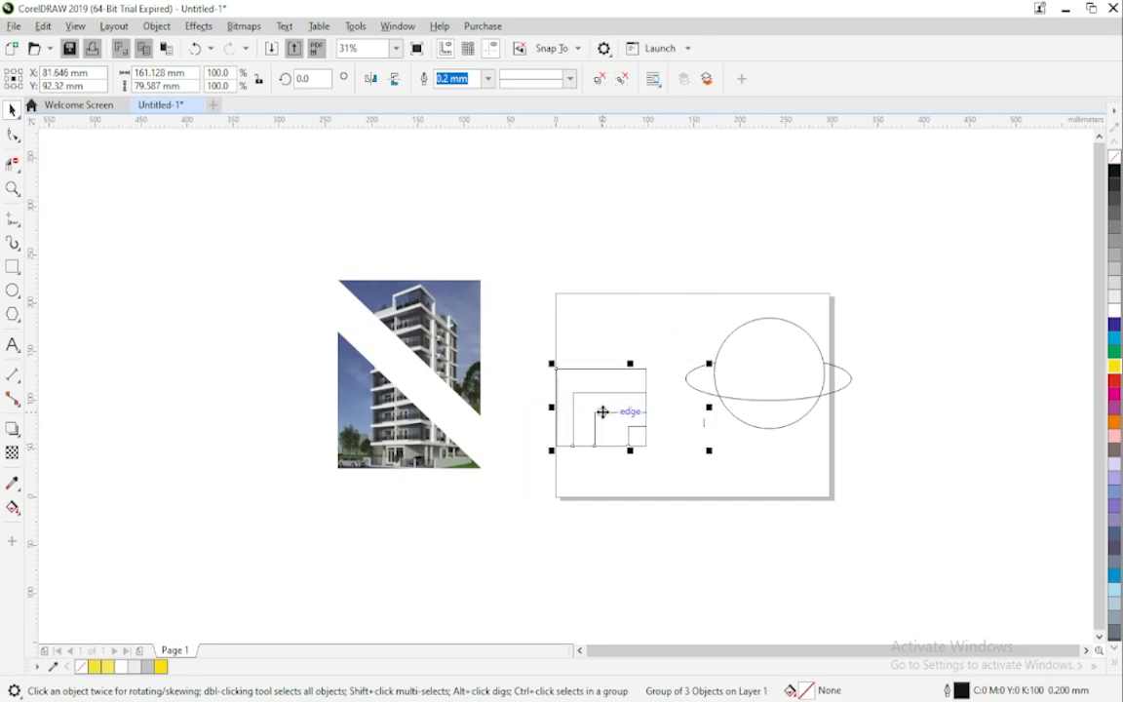
# Draw a rectangle about 225 mm by 181 mm on the empty area to the left of the building image.
pyautogui.click(15, 164)
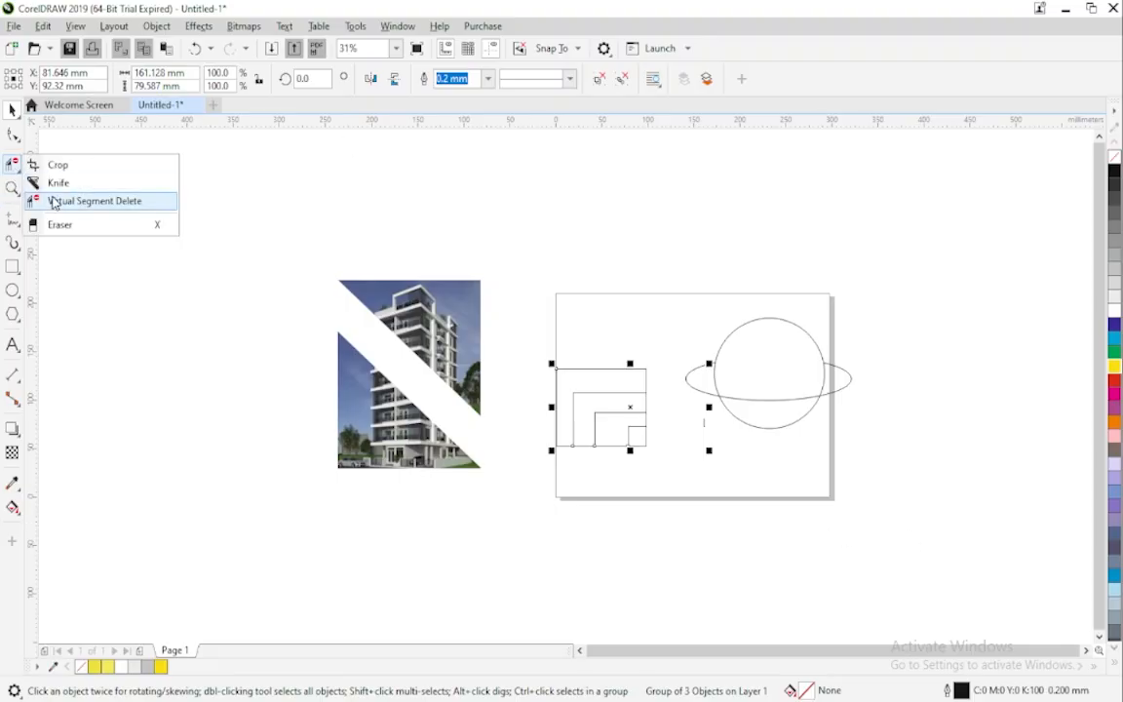
pyautogui.click(95, 201)
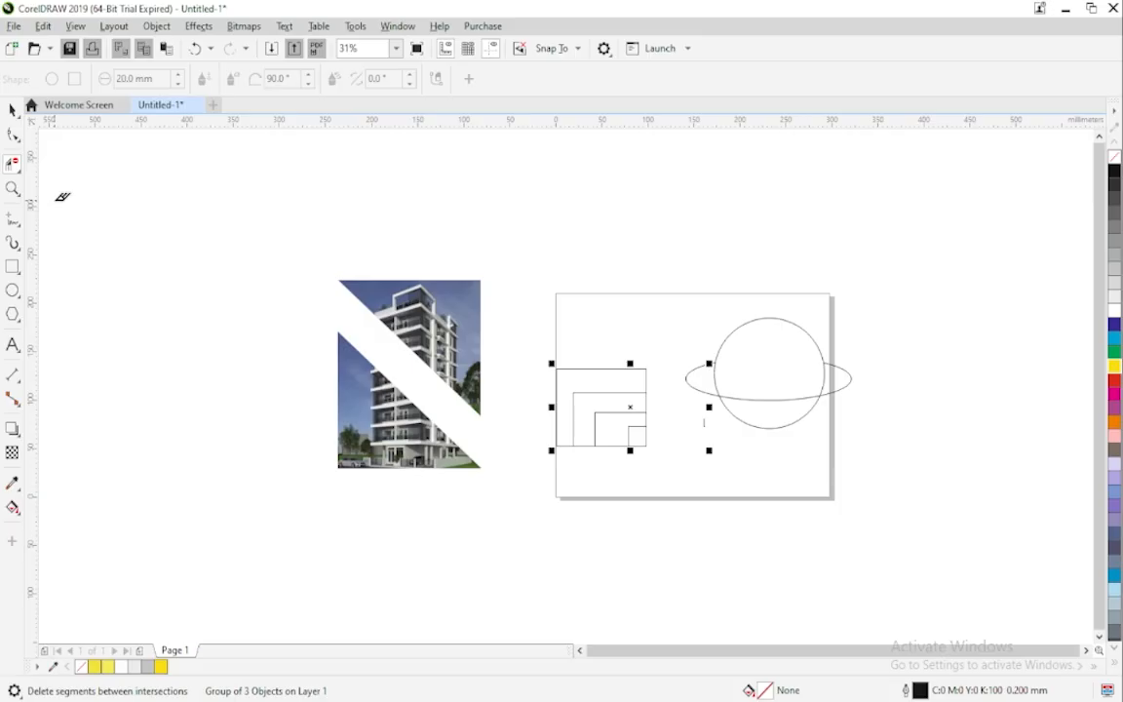
pyautogui.click(17, 173)
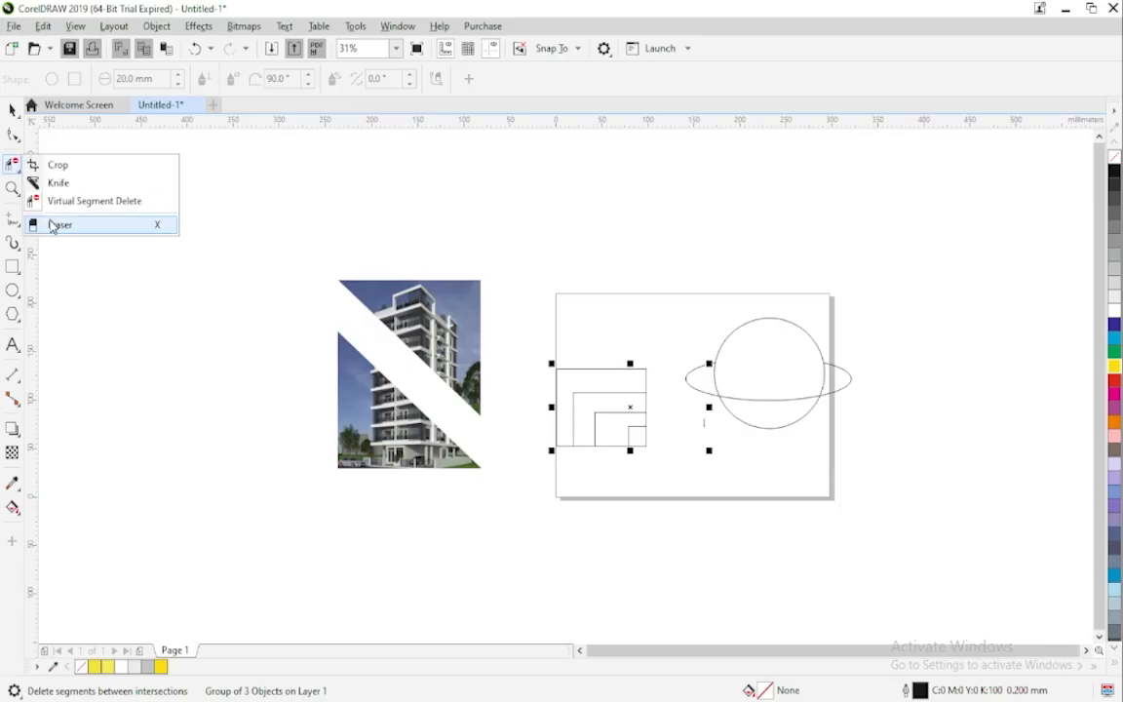
pyautogui.click(17, 272)
pyautogui.click(28, 268)
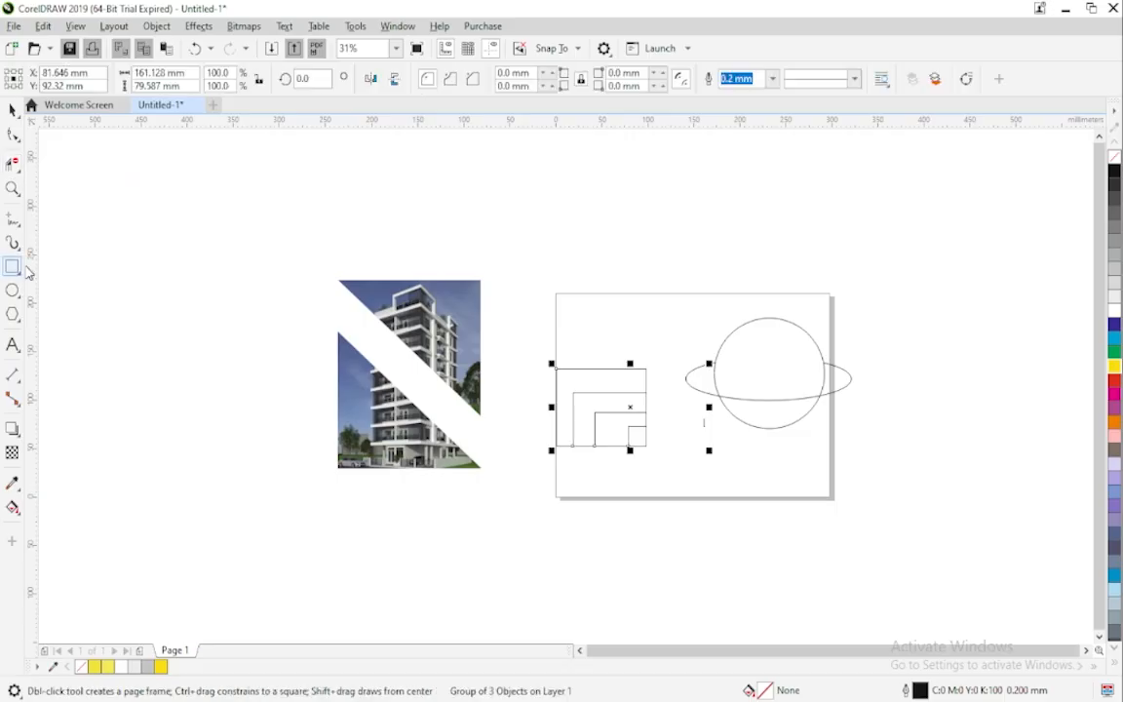
pyautogui.moveTo(79, 229)
pyautogui.mouseDown()
pyautogui.moveTo(224, 391)
pyautogui.moveTo(276, 426)
pyautogui.moveTo(288, 406)
pyautogui.mouseUp()
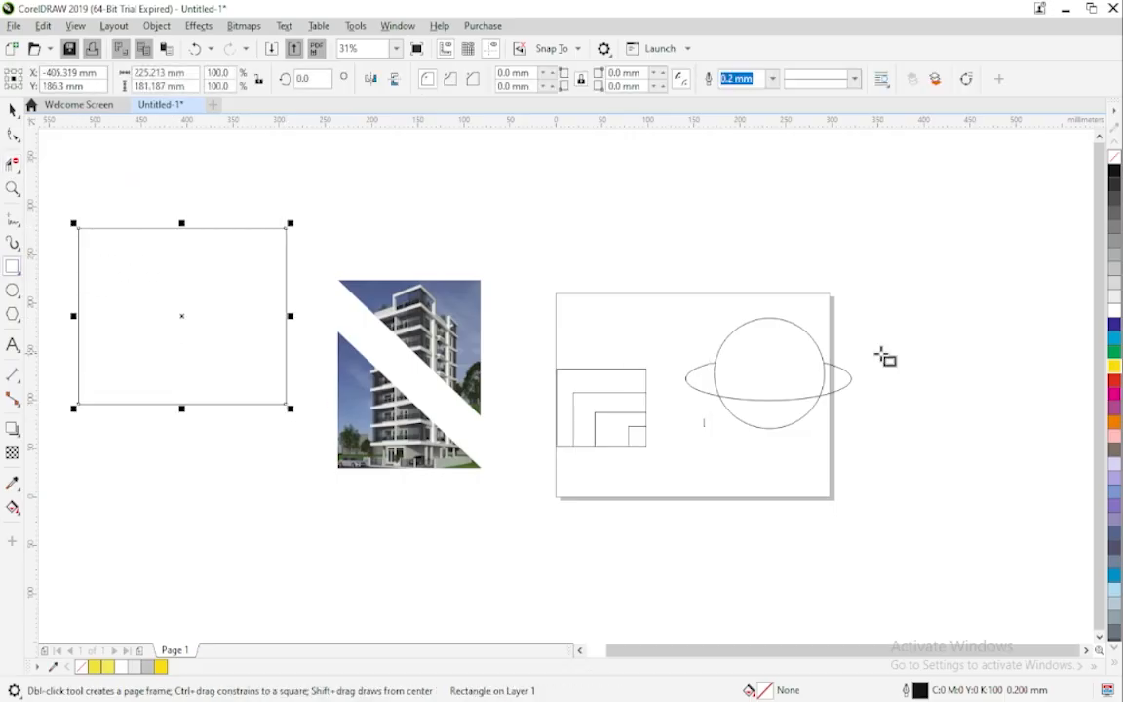
# Erase a diagonal strip across the new rectangle from its upper-left to lower-right corner with a round 20 mm eraser.
pyautogui.click(14, 164)
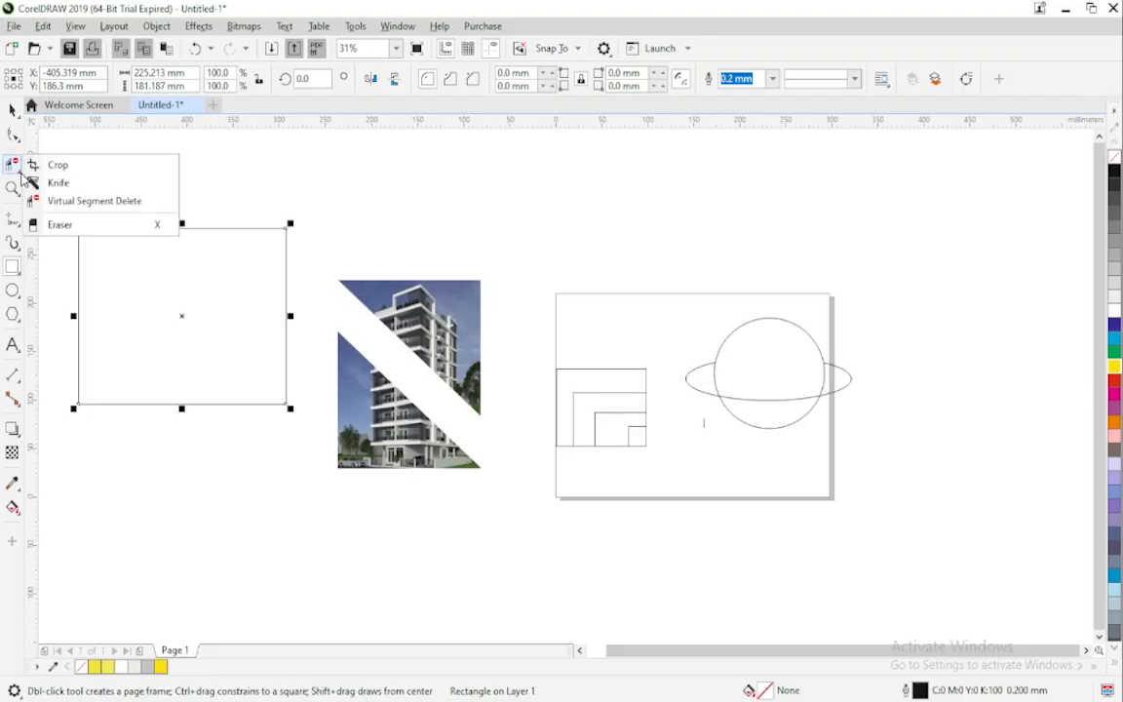
pyautogui.click(58, 224)
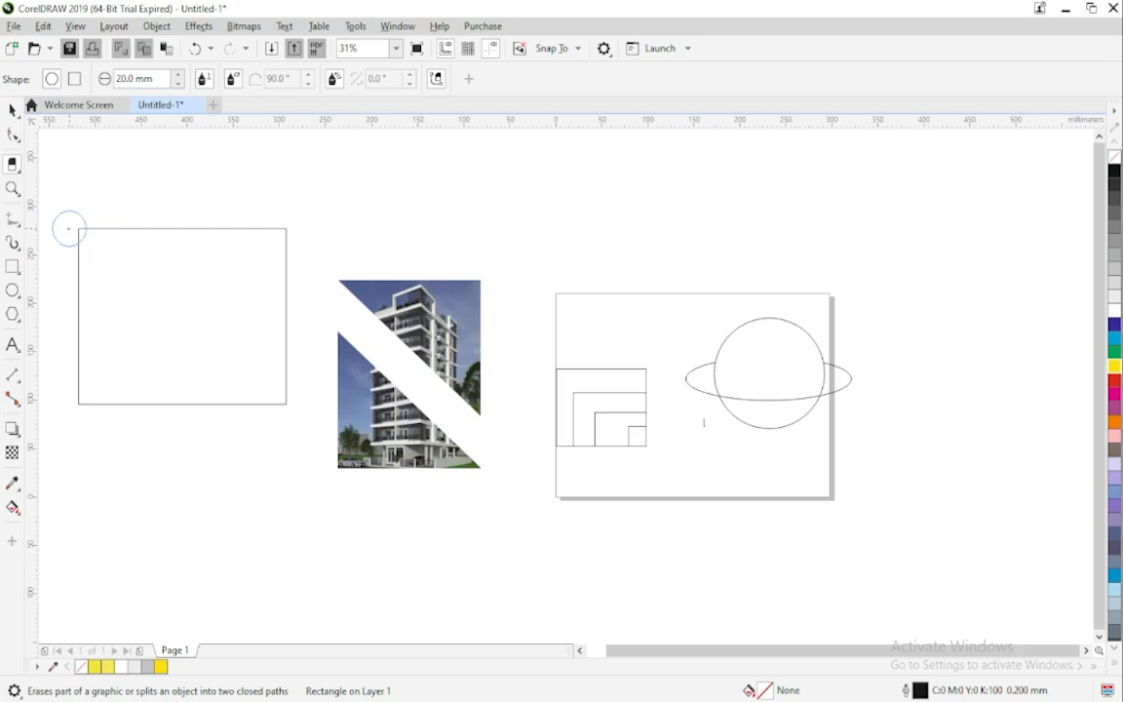
pyautogui.moveTo(68, 227); pyautogui.dragTo(126, 271)
pyautogui.moveTo(238, 367); pyautogui.dragTo(290, 397)
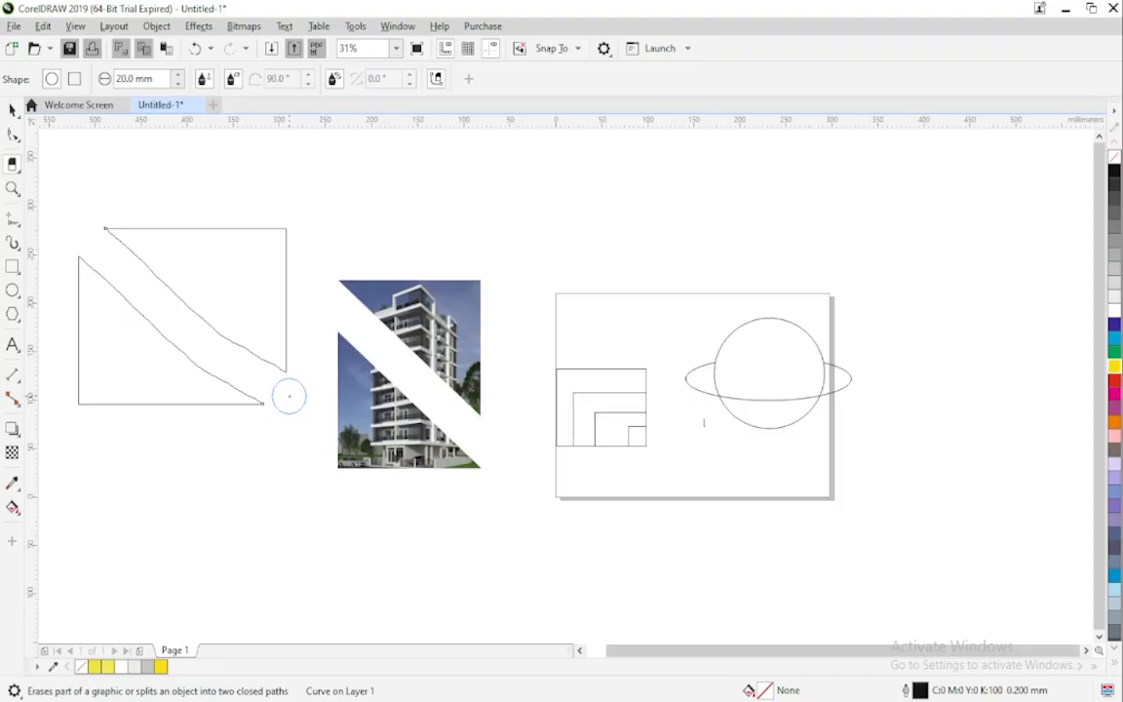
# Move the erased rectangle as one curve to about X -434 mm, Y 146 mm.
pyautogui.click(13, 109)
pyautogui.click(165, 224)
pyautogui.moveTo(201, 250); pyautogui.dragTo(247, 266)
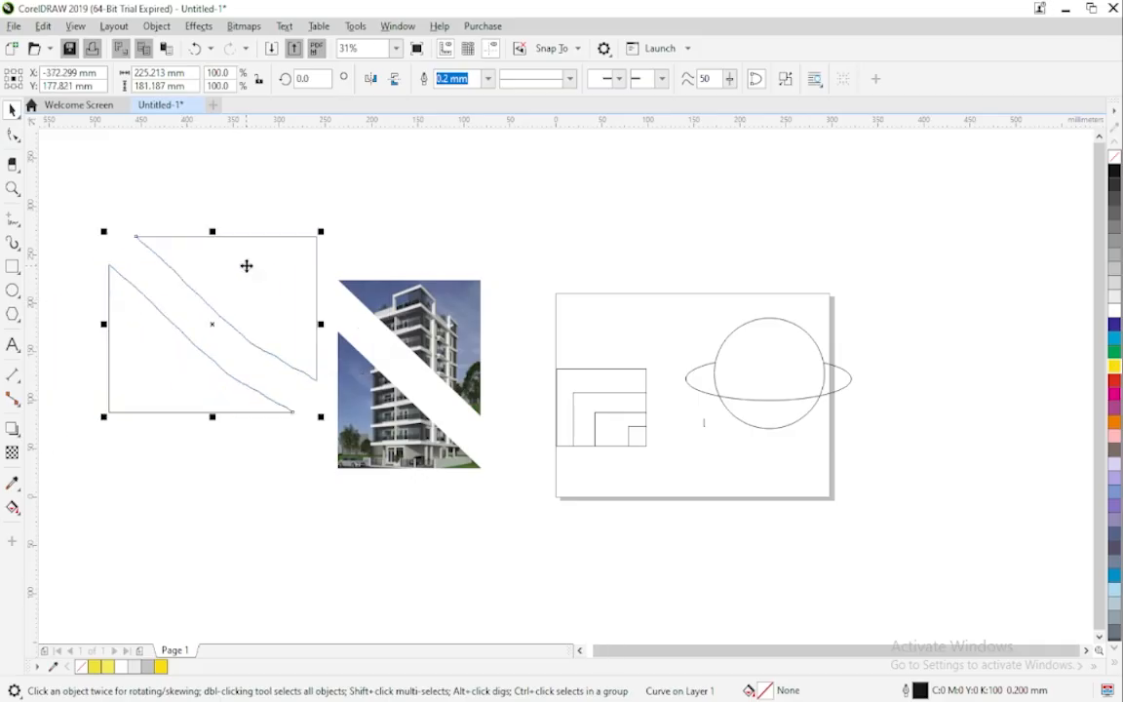
pyautogui.moveTo(154, 354); pyautogui.dragTo(121, 394)
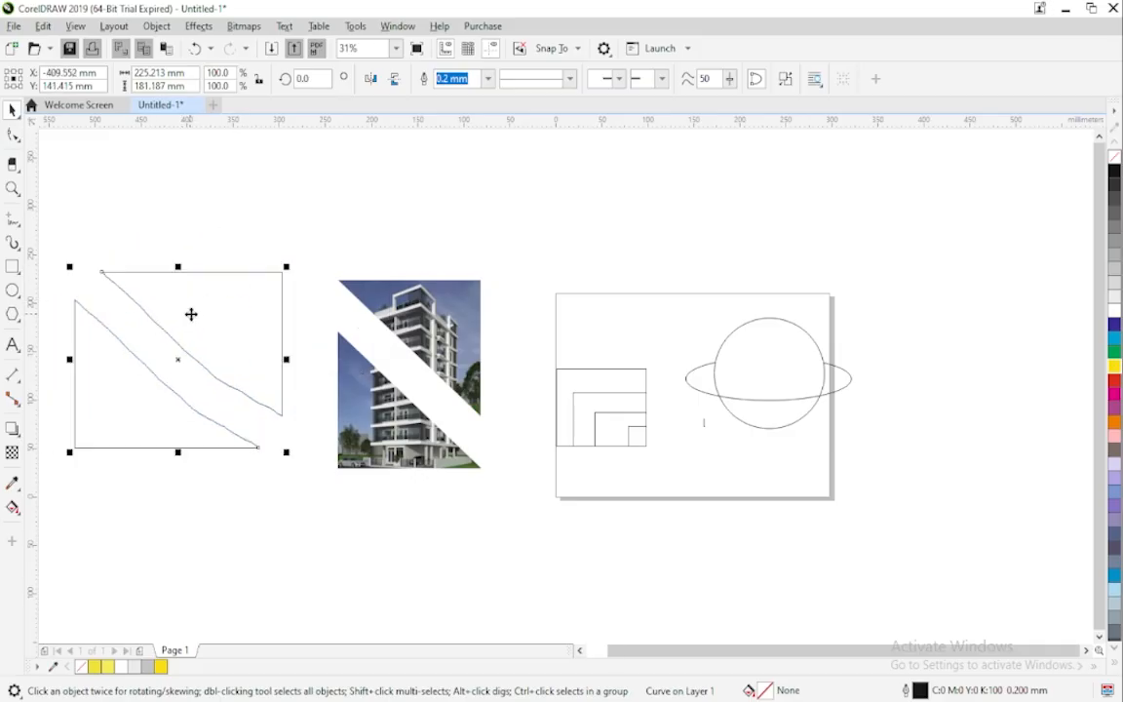
pyautogui.moveTo(205, 315); pyautogui.dragTo(233, 285)
pyautogui.moveTo(148, 365); pyautogui.dragTo(97, 384)
# Try a yellow fill on the erased rectangle, and undo the fill.
pyautogui.click(193, 329)
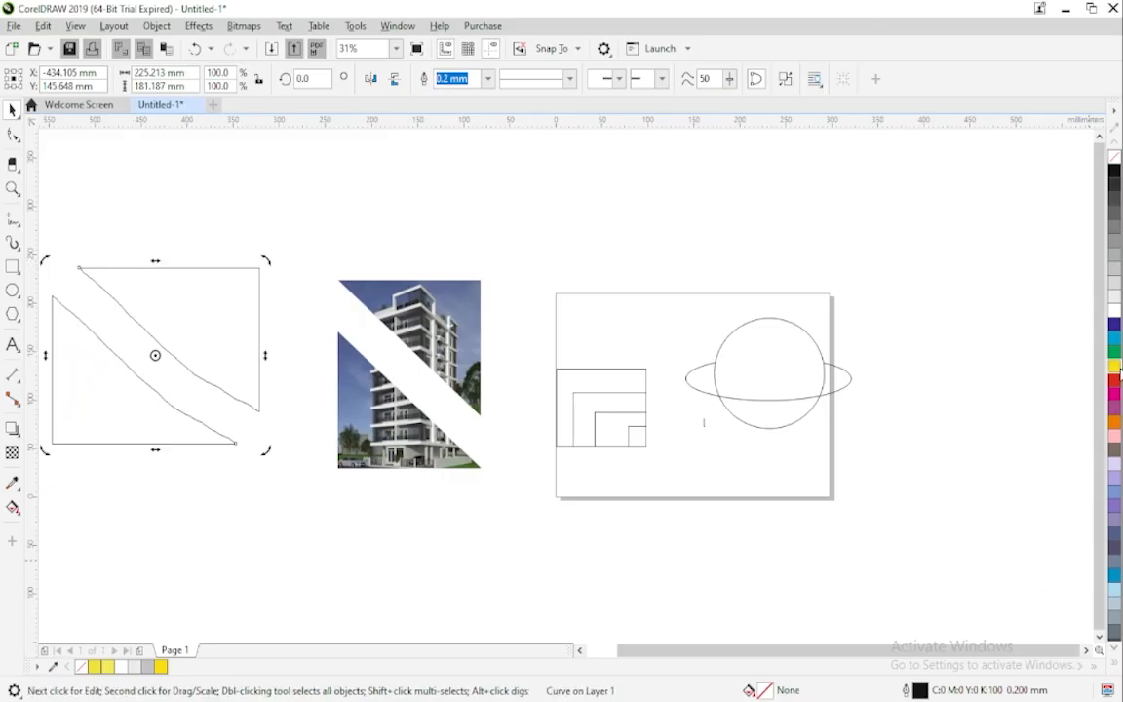
pyautogui.click(1114, 368)
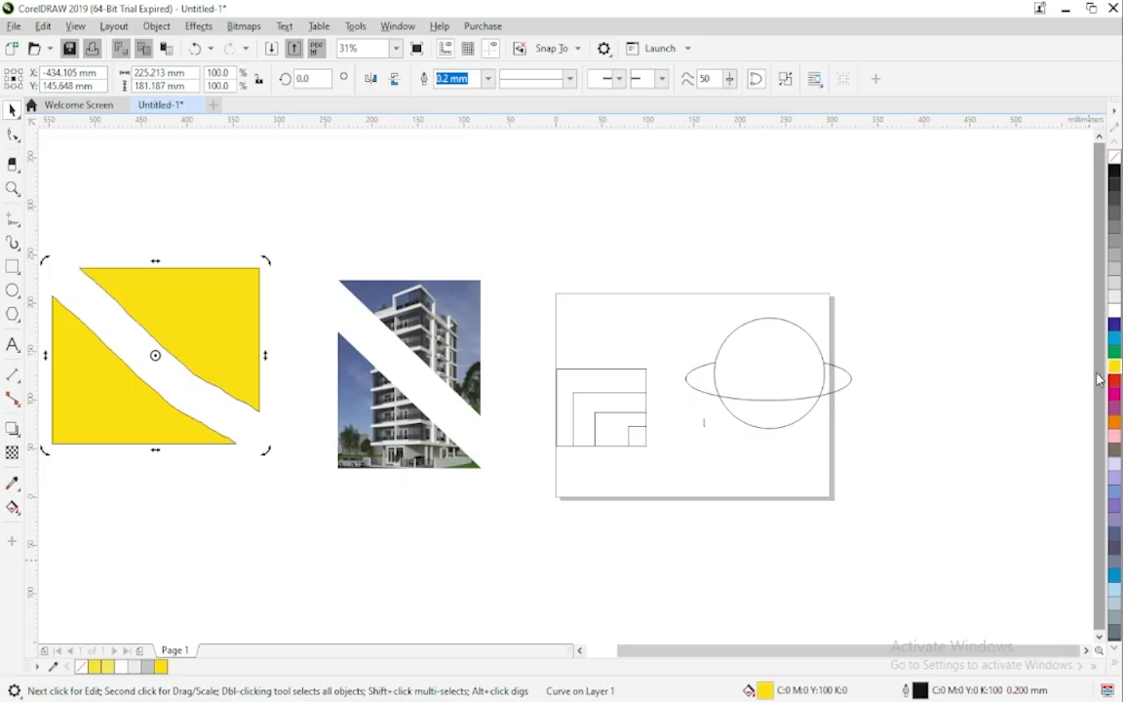
pyautogui.hotkey('ctrl', 'z')
# Break the erased rectangle's curve apart into two separate objects and clear the selection.
pyautogui.click(214, 327)
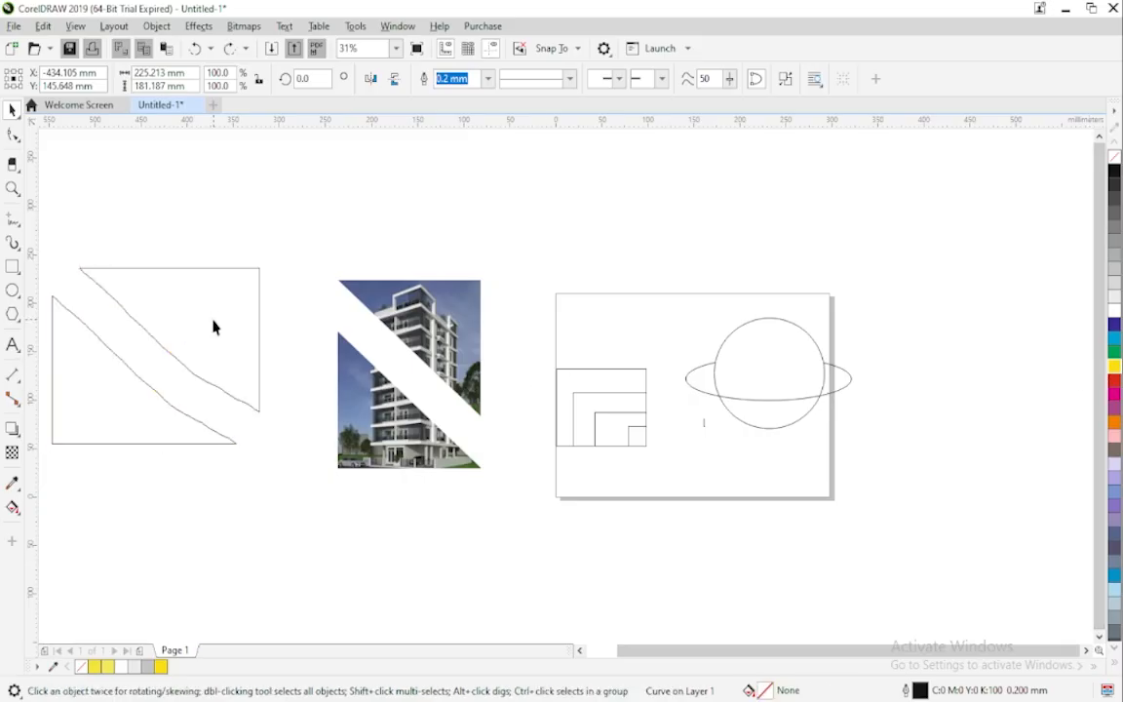
pyautogui.click(156, 26)
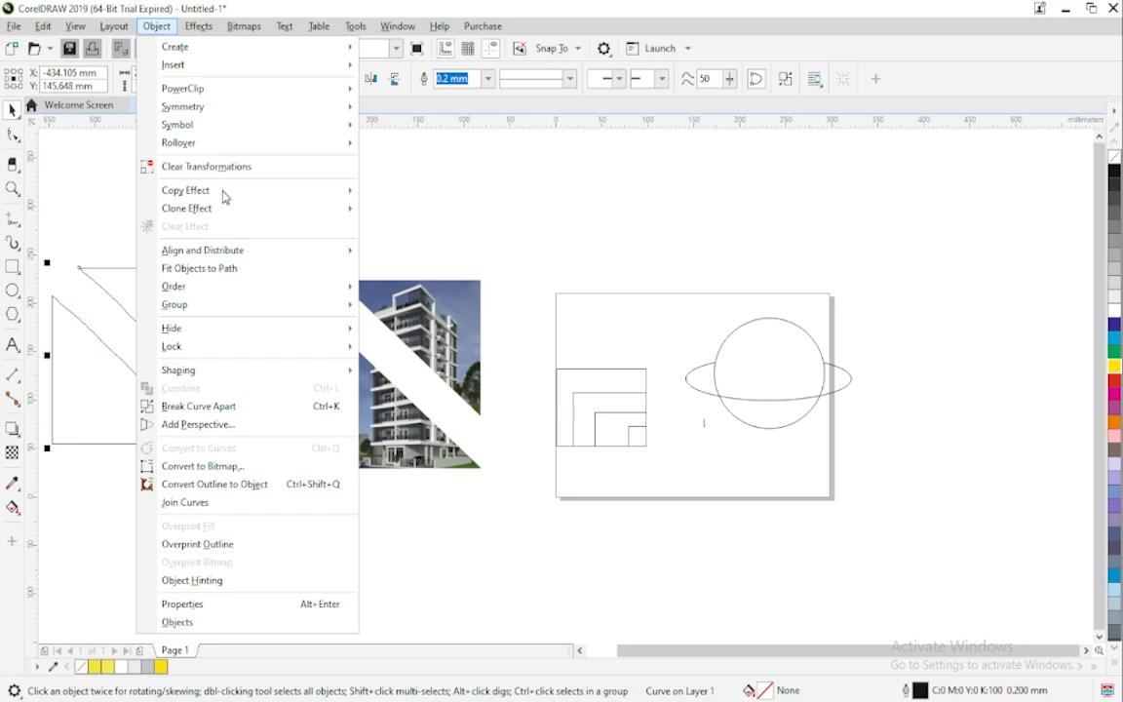
pyautogui.click(251, 415)
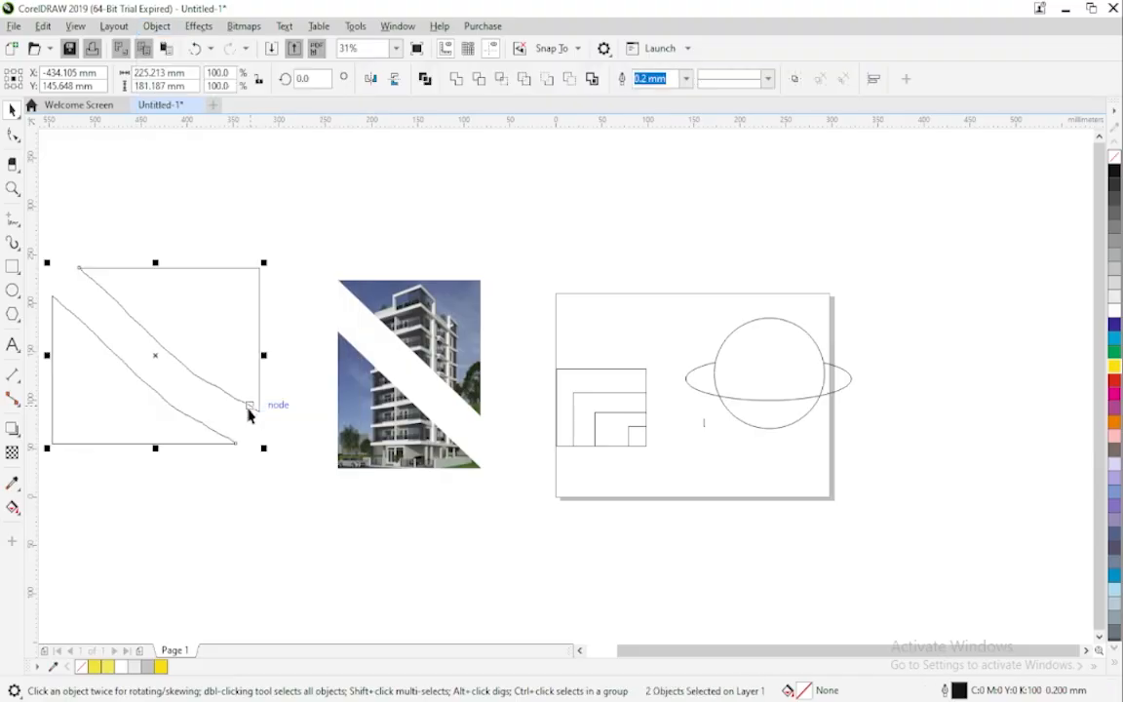
pyautogui.click(225, 378)
# Move the two triangular pieces apart from each other and fill the upper piece with yellow.
pyautogui.moveTo(206, 338); pyautogui.dragTo(244, 260)
pyautogui.moveTo(134, 380); pyautogui.dragTo(135, 408)
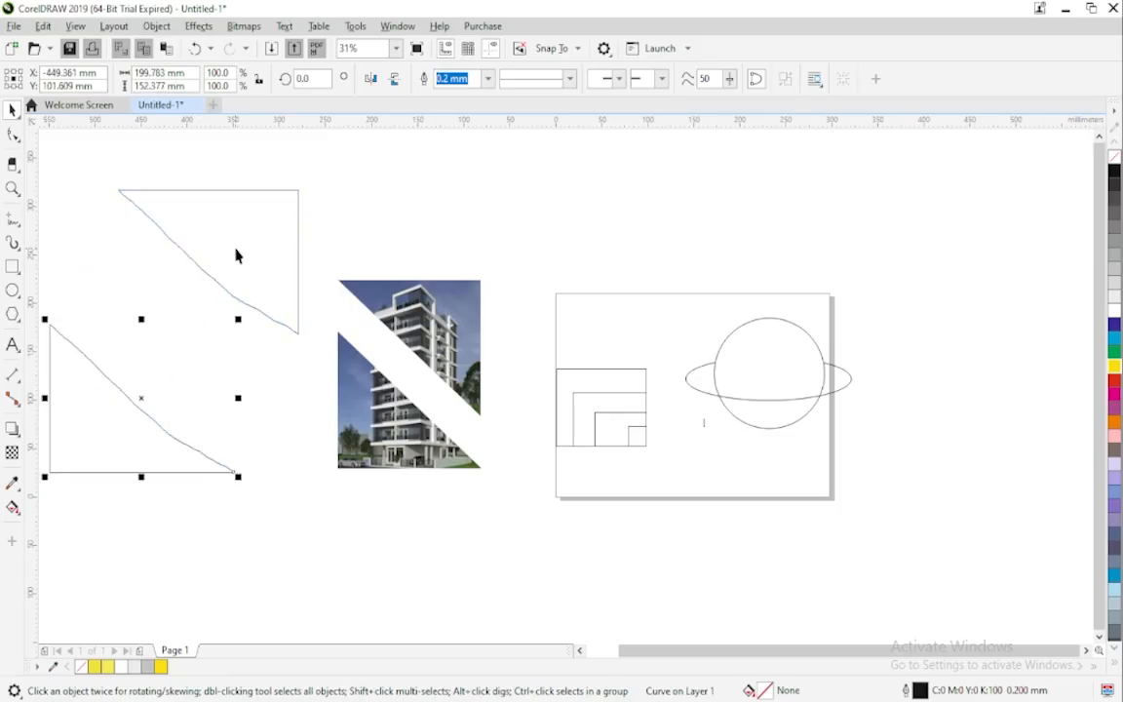
pyautogui.moveTo(241, 254); pyautogui.dragTo(232, 327)
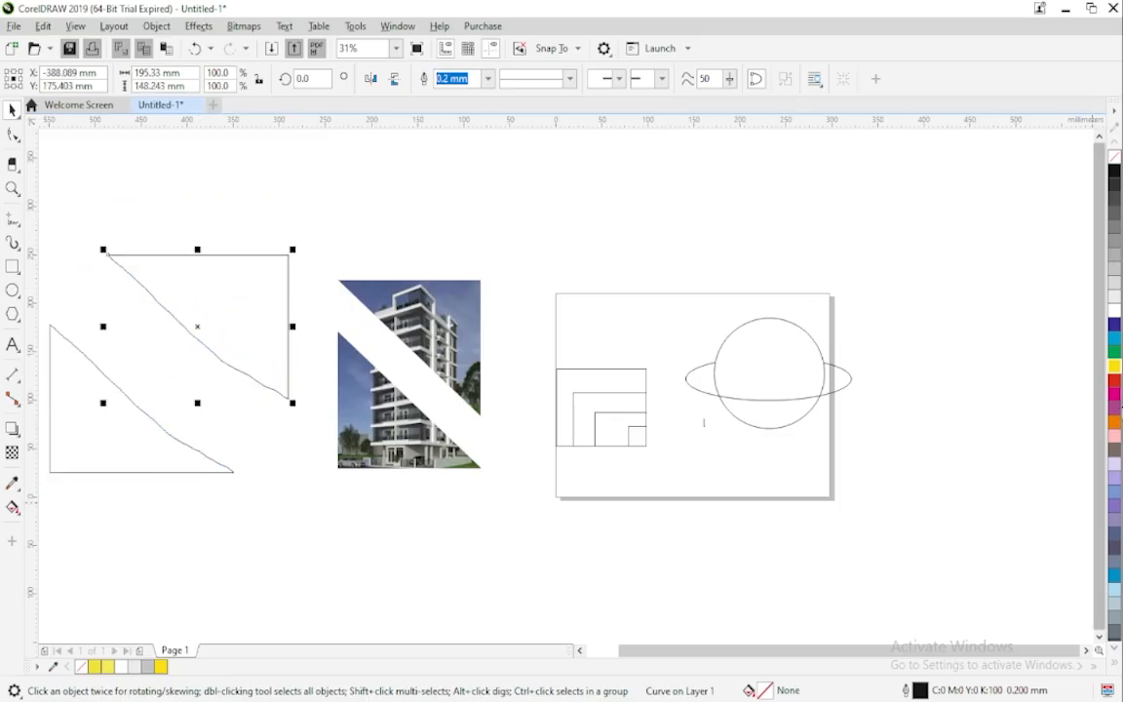
pyautogui.click(1116, 367)
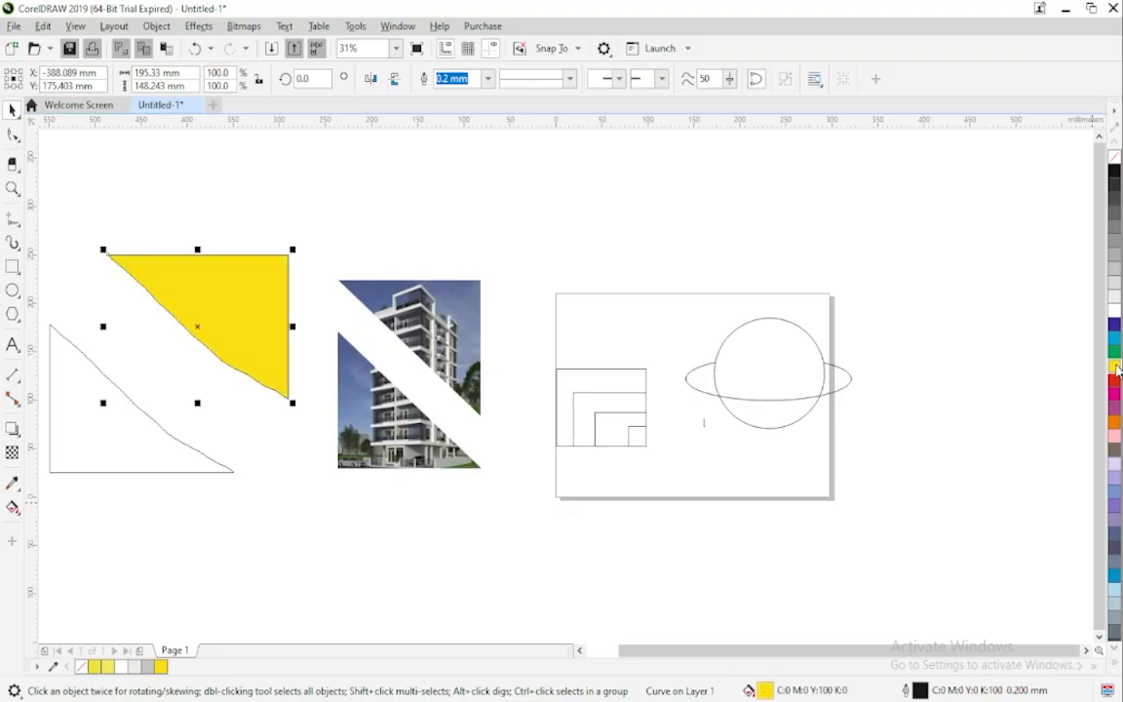
# Fill the lower triangular piece with orange.
pyautogui.click(110, 452)
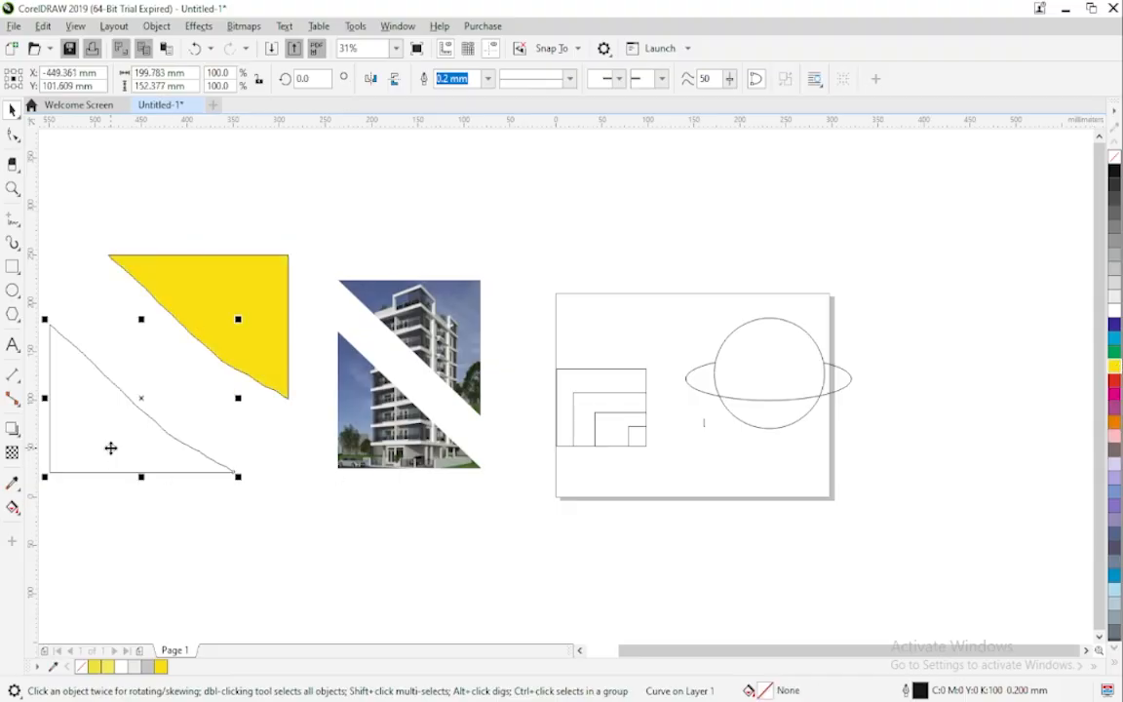
pyautogui.click(1117, 422)
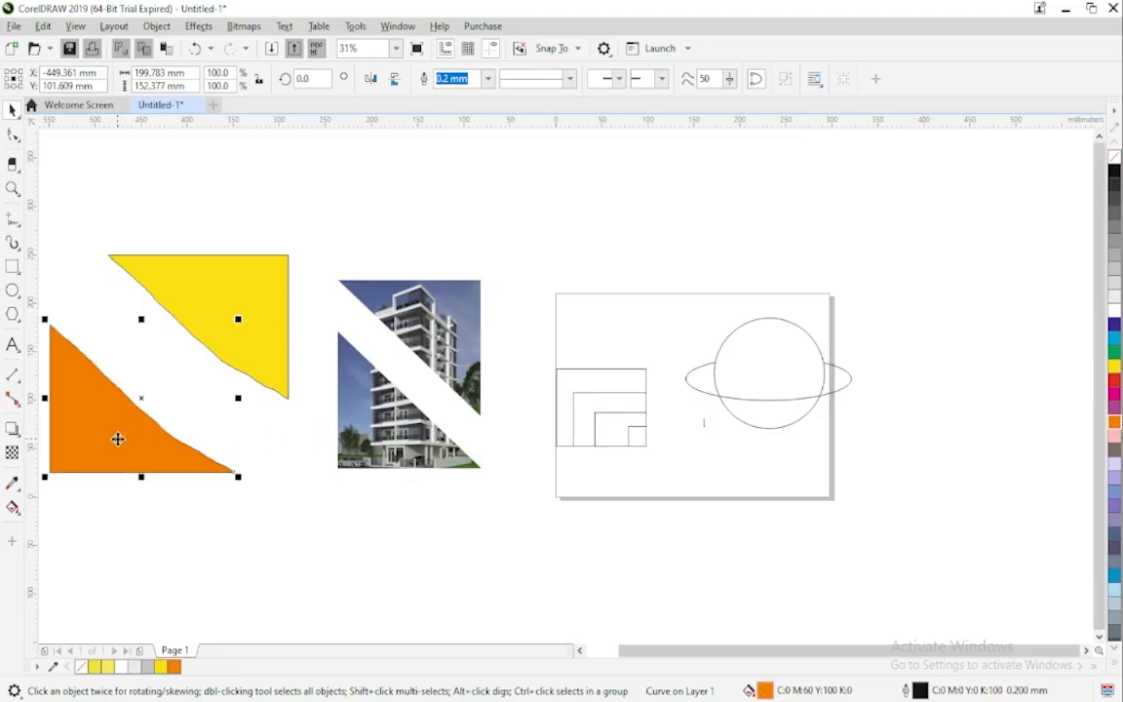
pyautogui.click(19, 173)
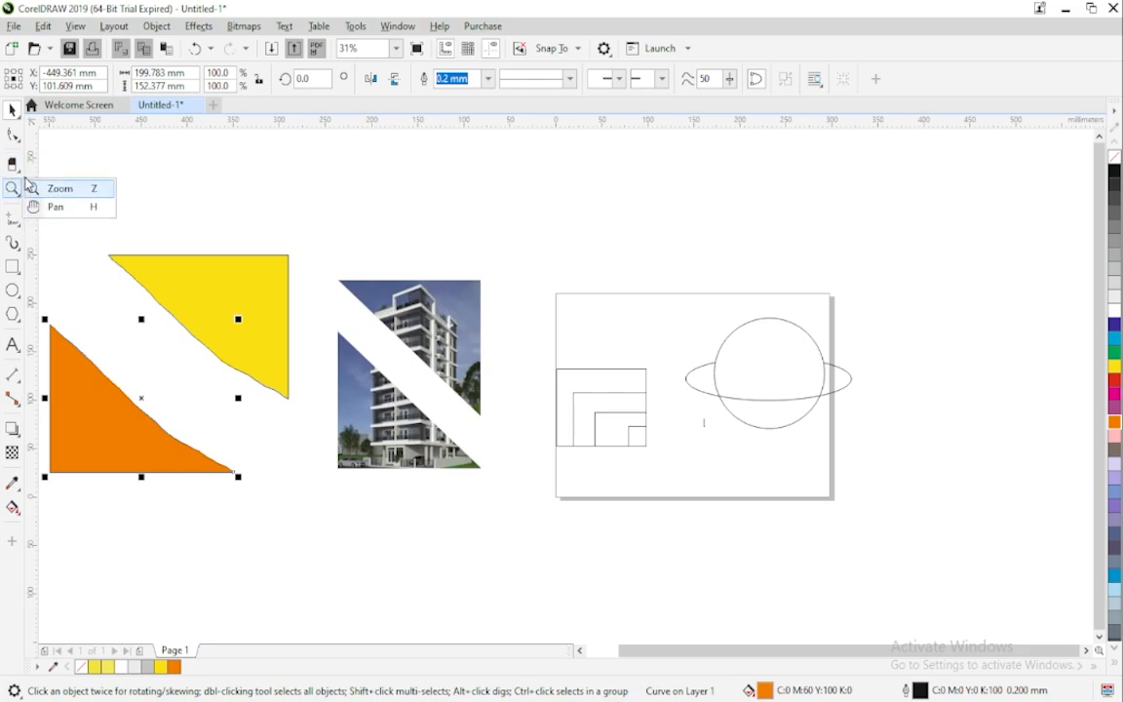
pyautogui.click(70, 224)
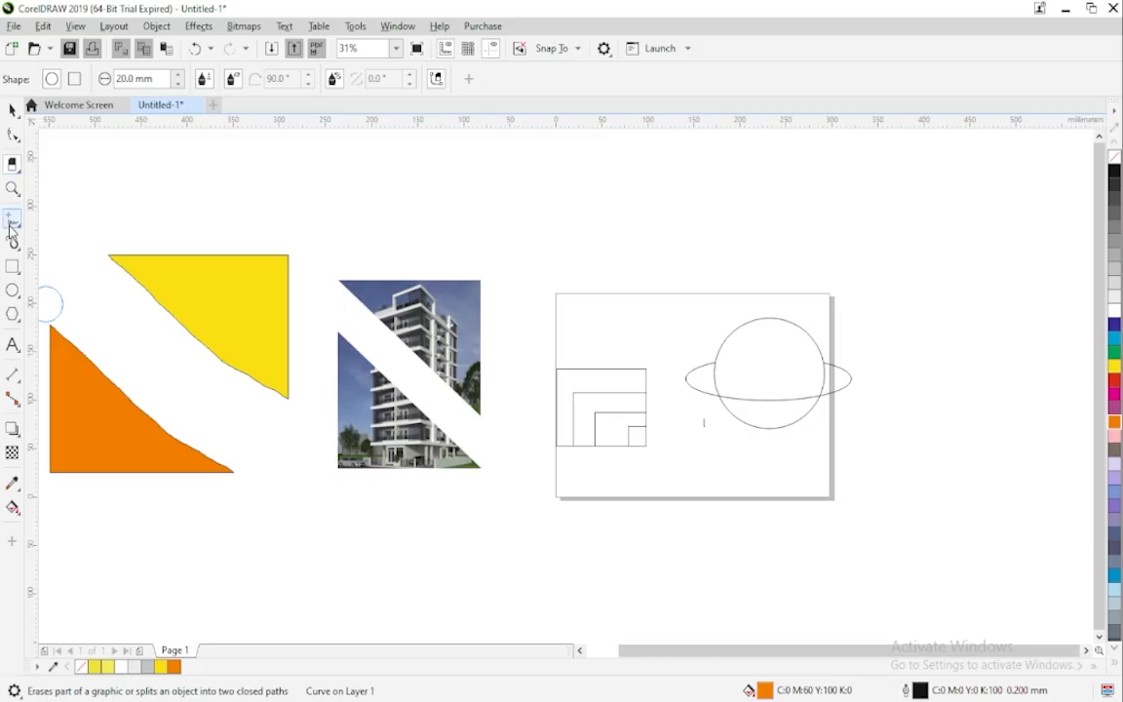
# Draw a rectangle about 203 mm wide and 107 mm high above the page and fill it with yellow.
pyautogui.click(12, 267)
pyautogui.moveTo(520, 173); pyautogui.dragTo(707, 277)
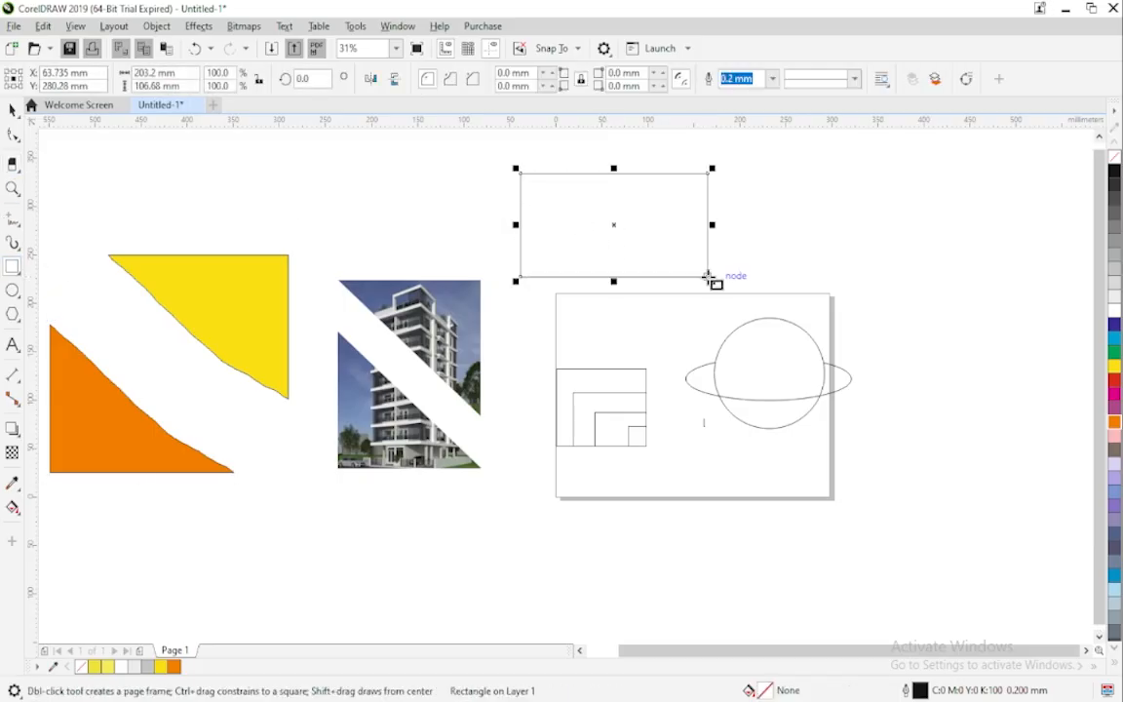
pyautogui.click(1115, 366)
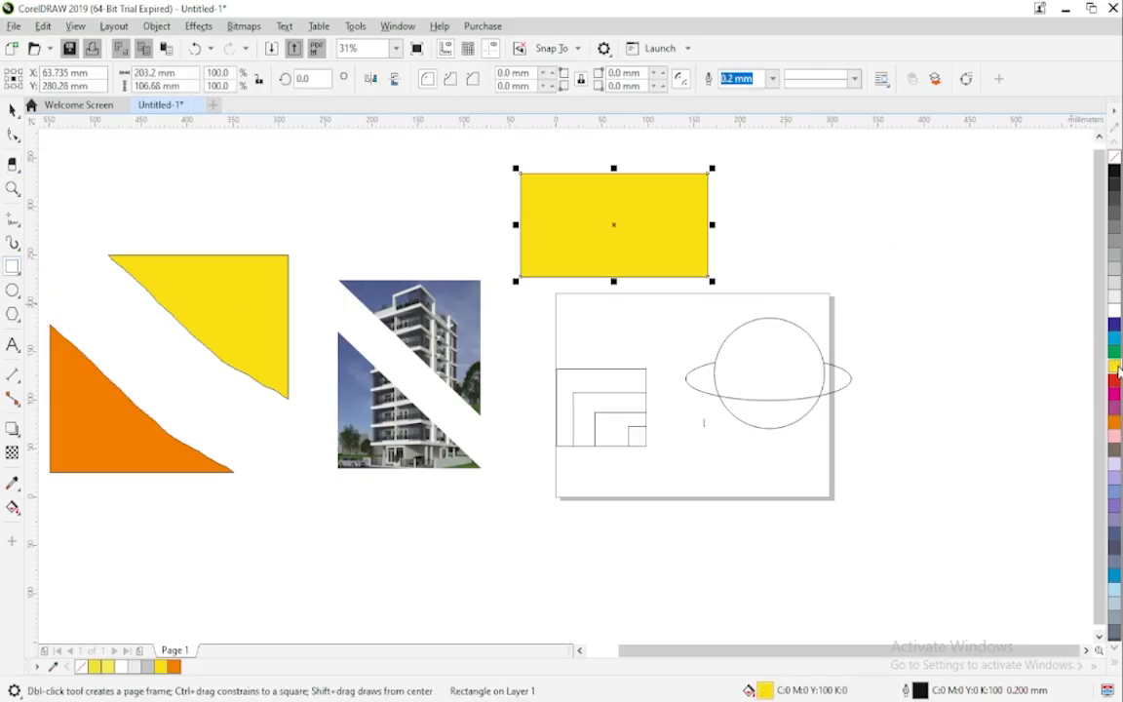
# Set the Eraser to a square nib, try erasing a straight strip across the new yellow rectangle, and undo the strip.
pyautogui.click(13, 164)
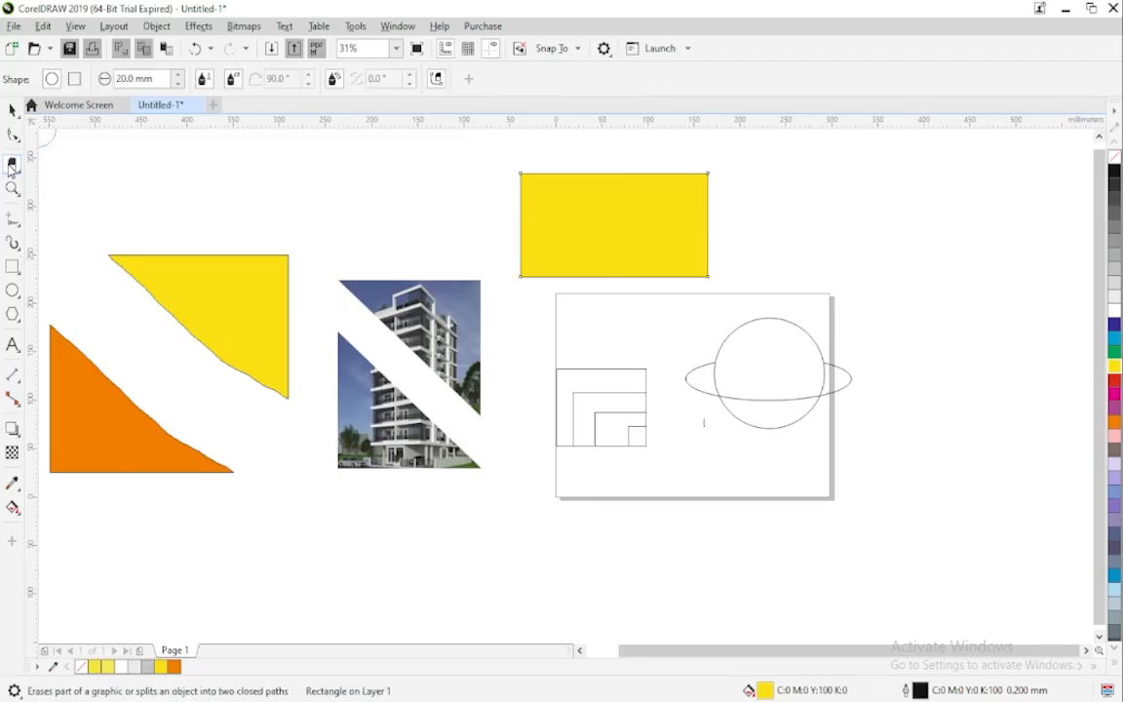
pyautogui.click(74, 84)
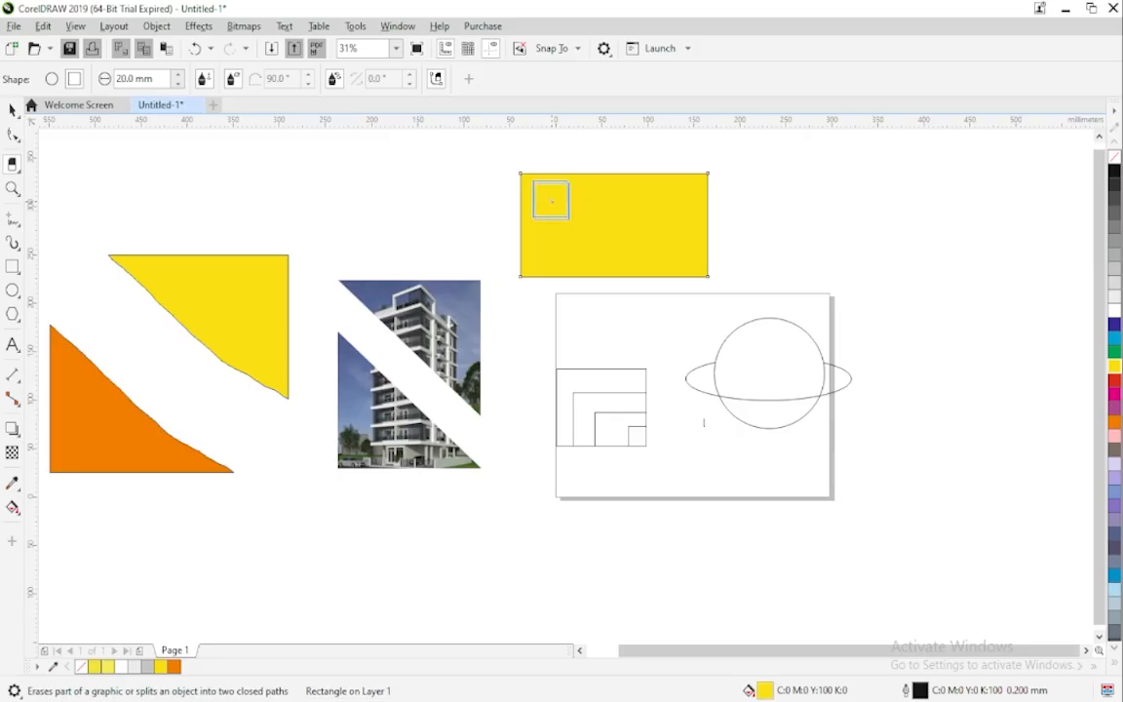
pyautogui.click(551, 200)
pyautogui.click(620, 201)
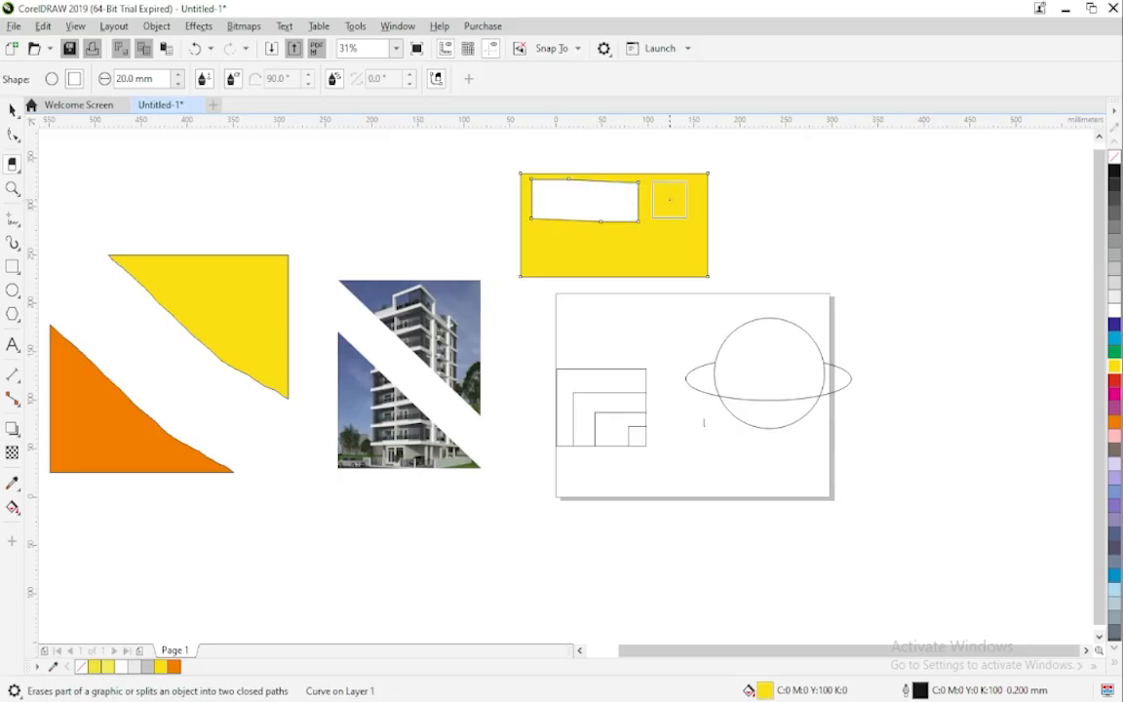
pyautogui.hotkey('ctrl', 'z')
# Erase three separate square holes in the yellow rectangle with the 20 mm nib, two in its upper part and one lower between them.
pyautogui.doubleClick(550, 200)
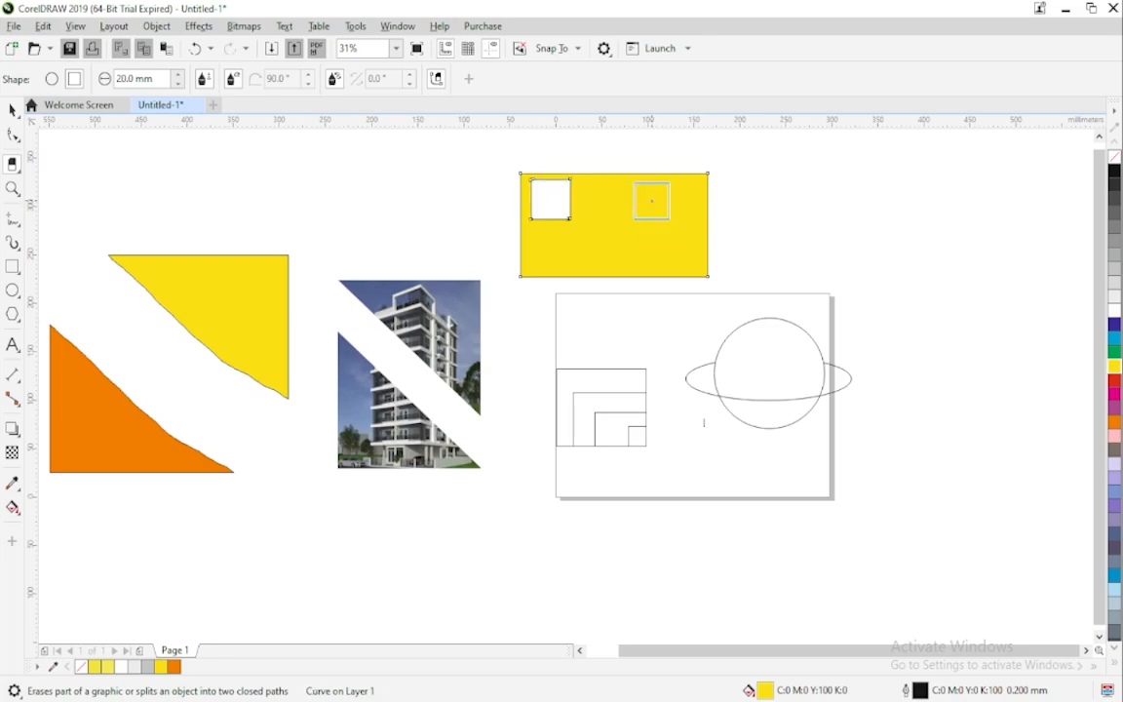
pyautogui.doubleClick(651, 201)
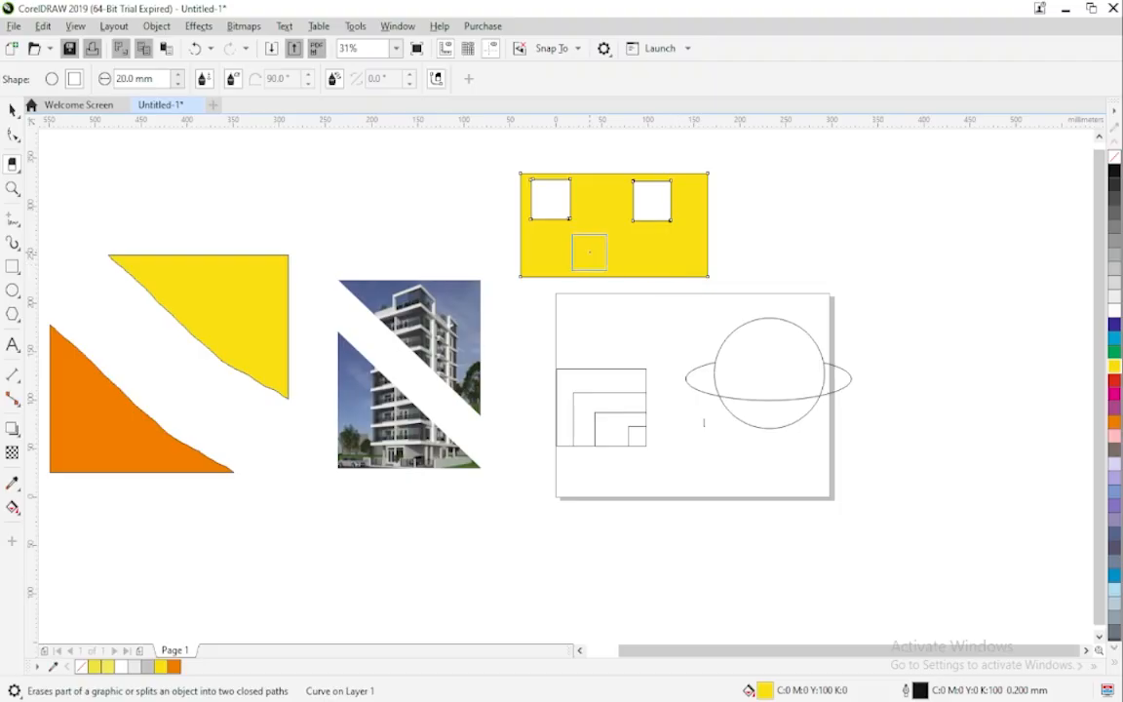
pyautogui.click(600, 249)
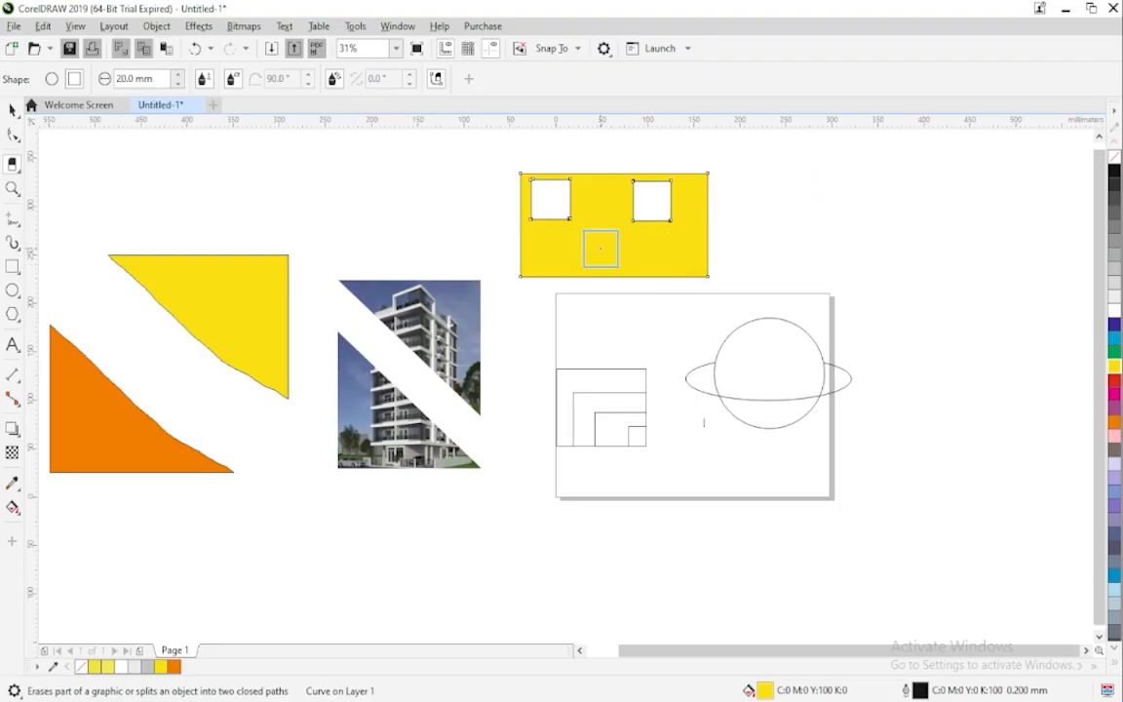
pyautogui.click(600, 249)
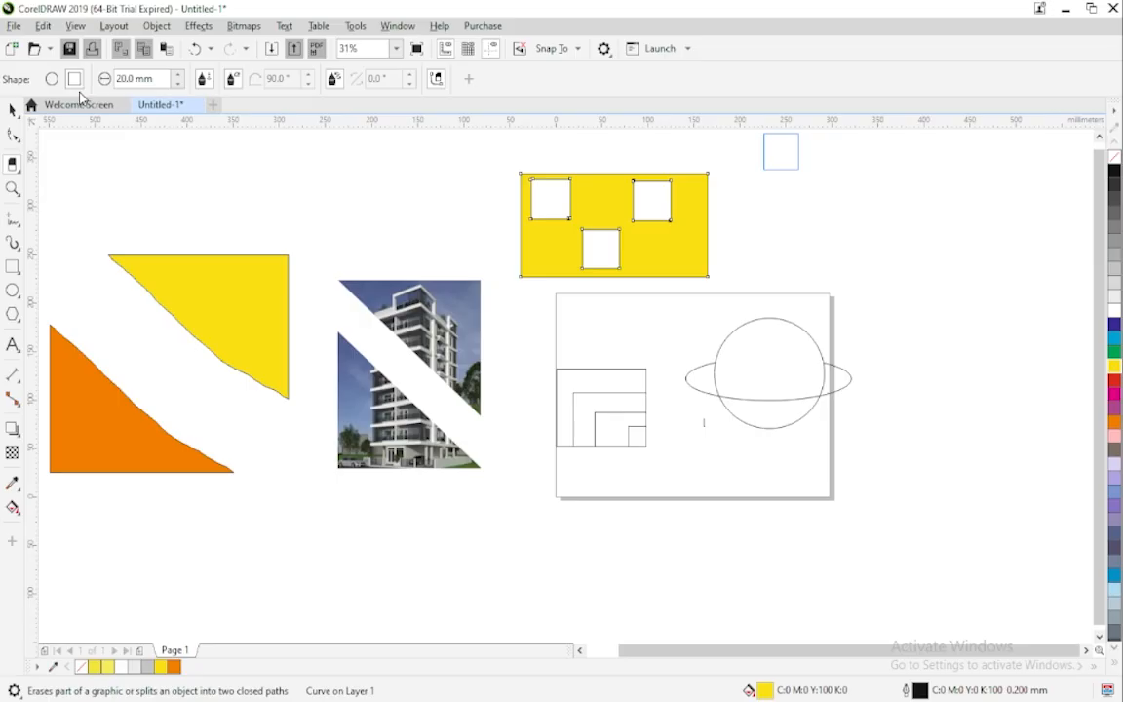
# Draw a rectangle about 161 mm wide and 99 mm high on the page and fill it with yellow.
pyautogui.moveTo(499, 280); pyautogui.dragTo(766, 464)
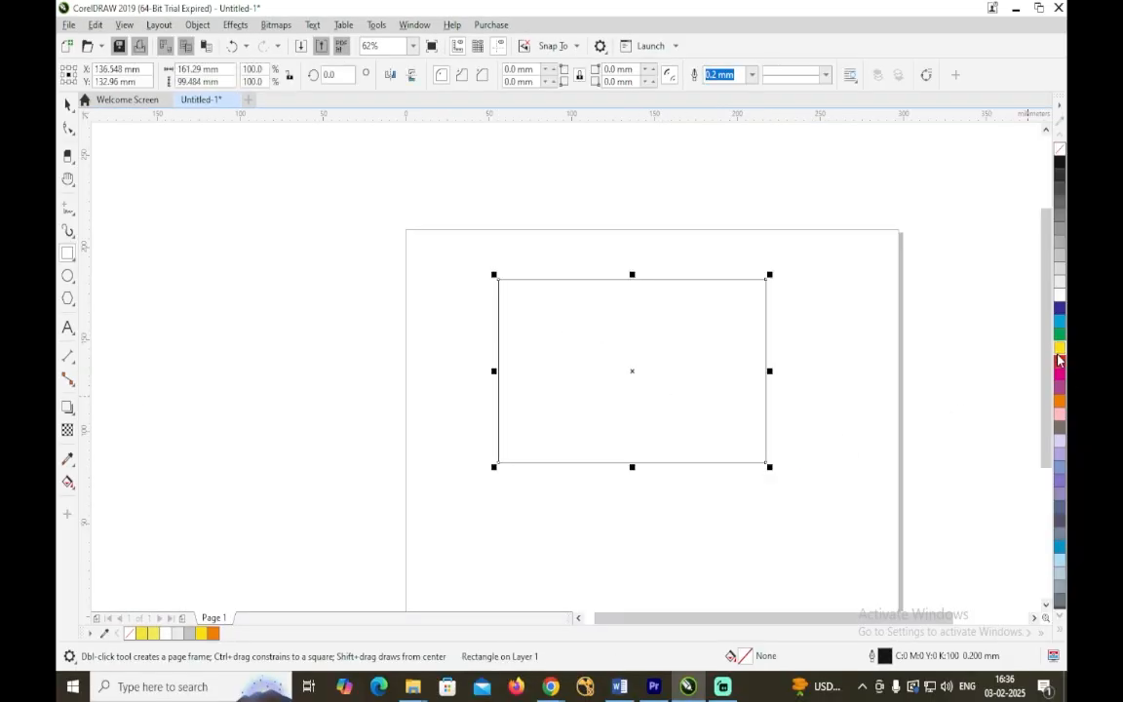
pyautogui.click(1059, 355)
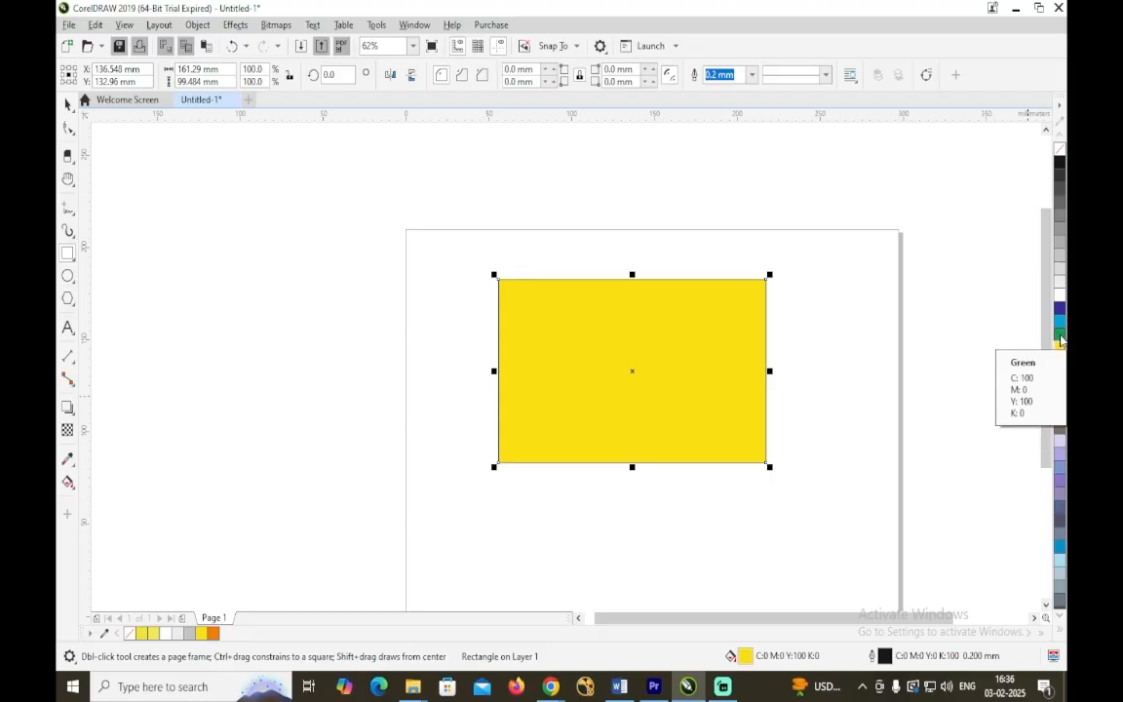
# Magnify the yellow rectangle's upper-left corner to 500% with the Zoom tool, and zoom back out to 62%.
pyautogui.click(73, 185)
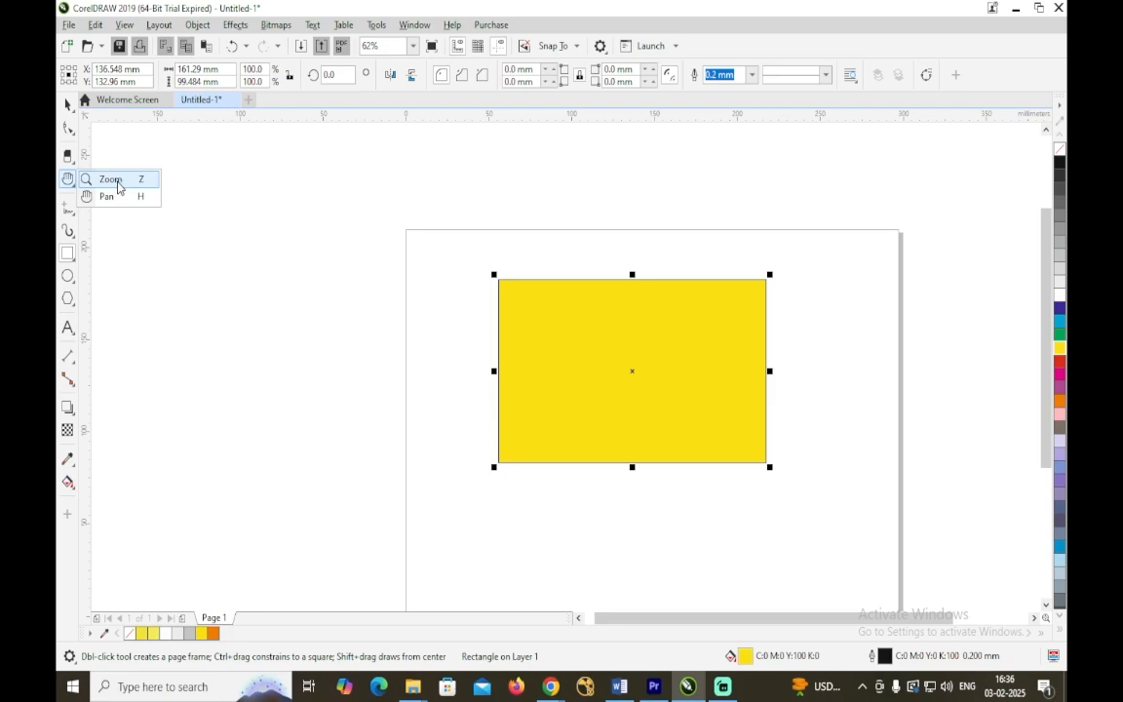
pyautogui.click(111, 180)
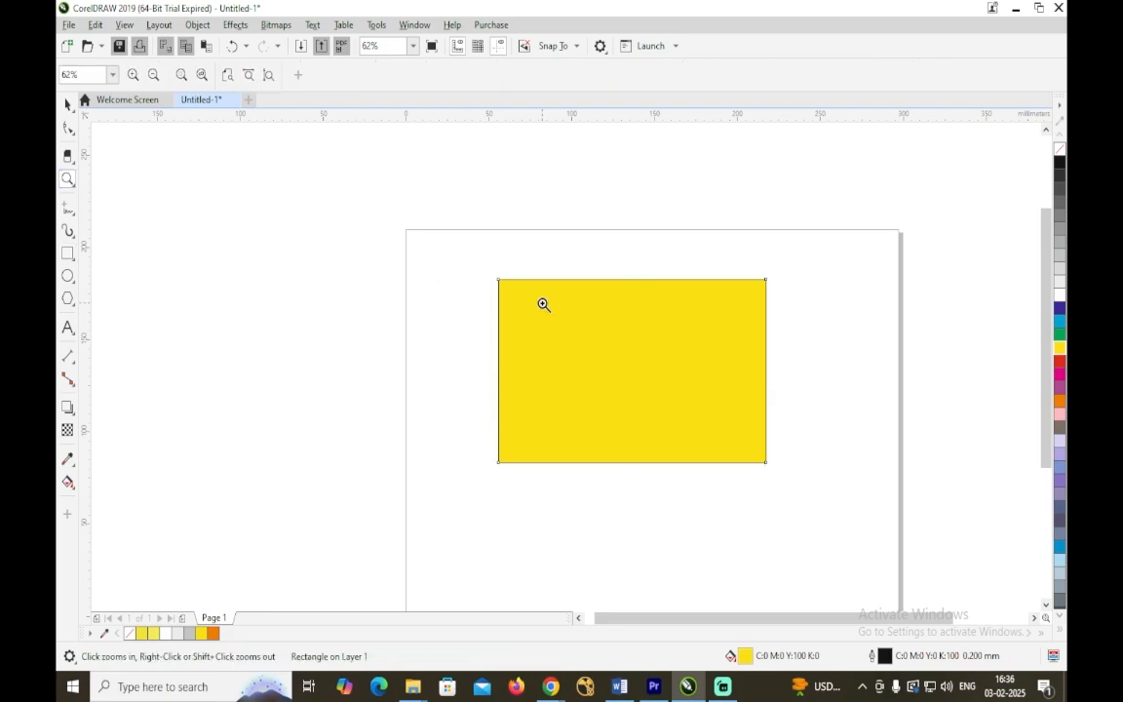
pyautogui.click(527, 274)
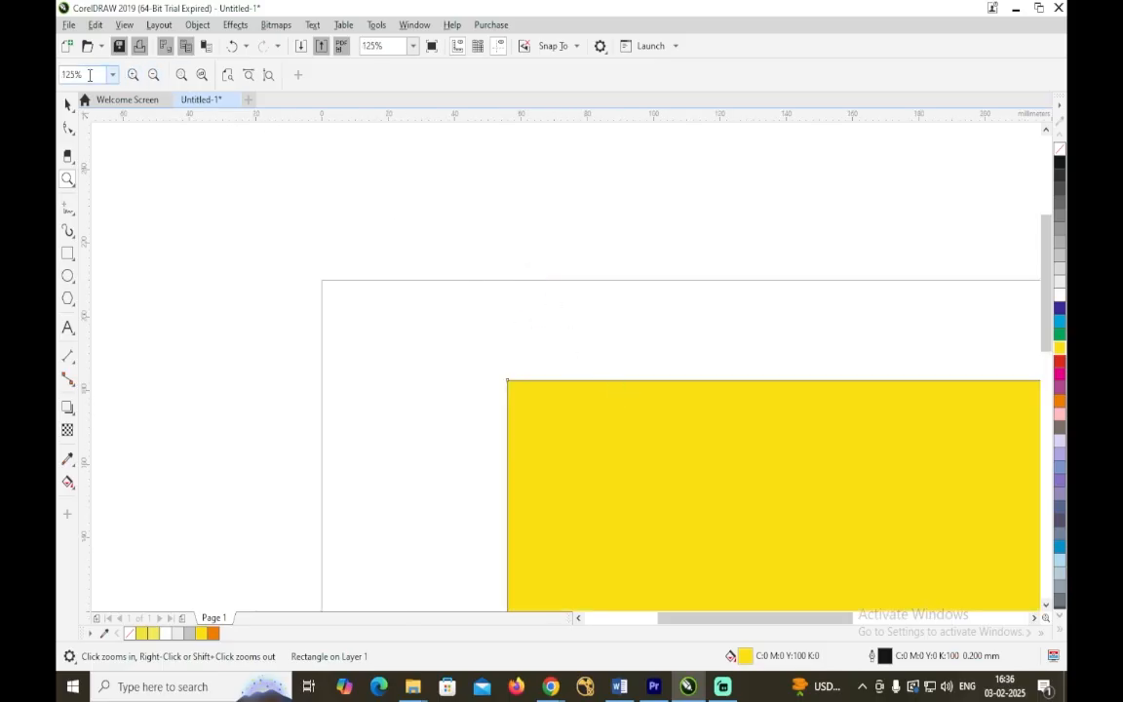
pyautogui.click(133, 75)
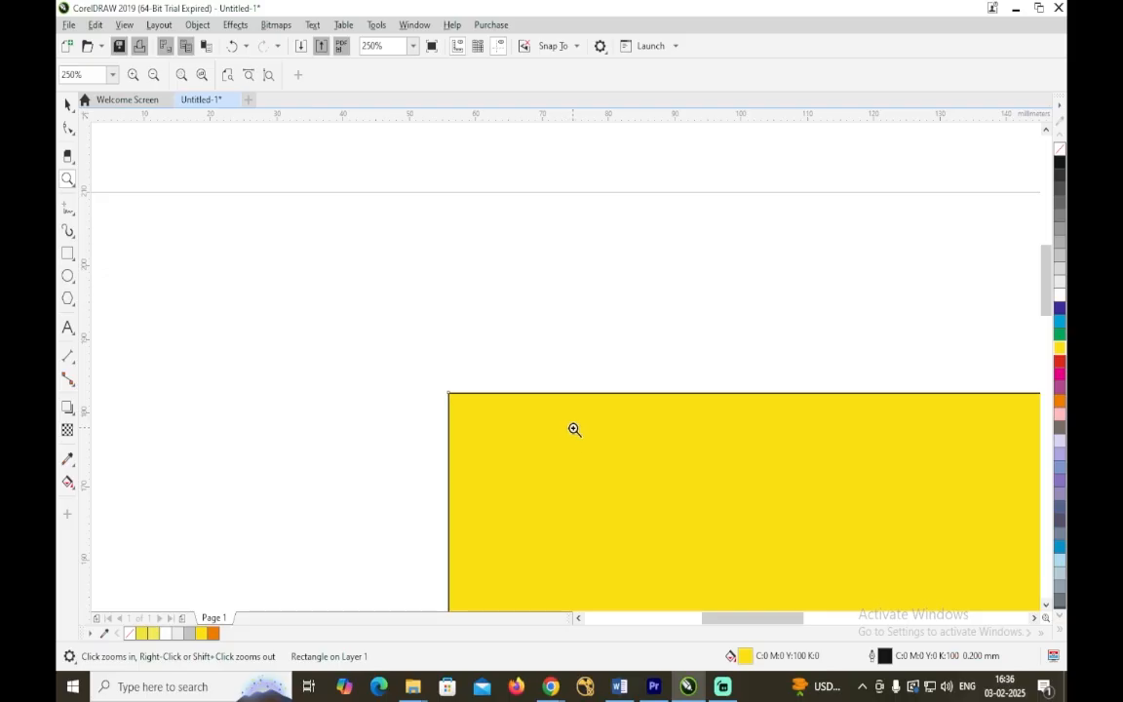
pyautogui.click(574, 429)
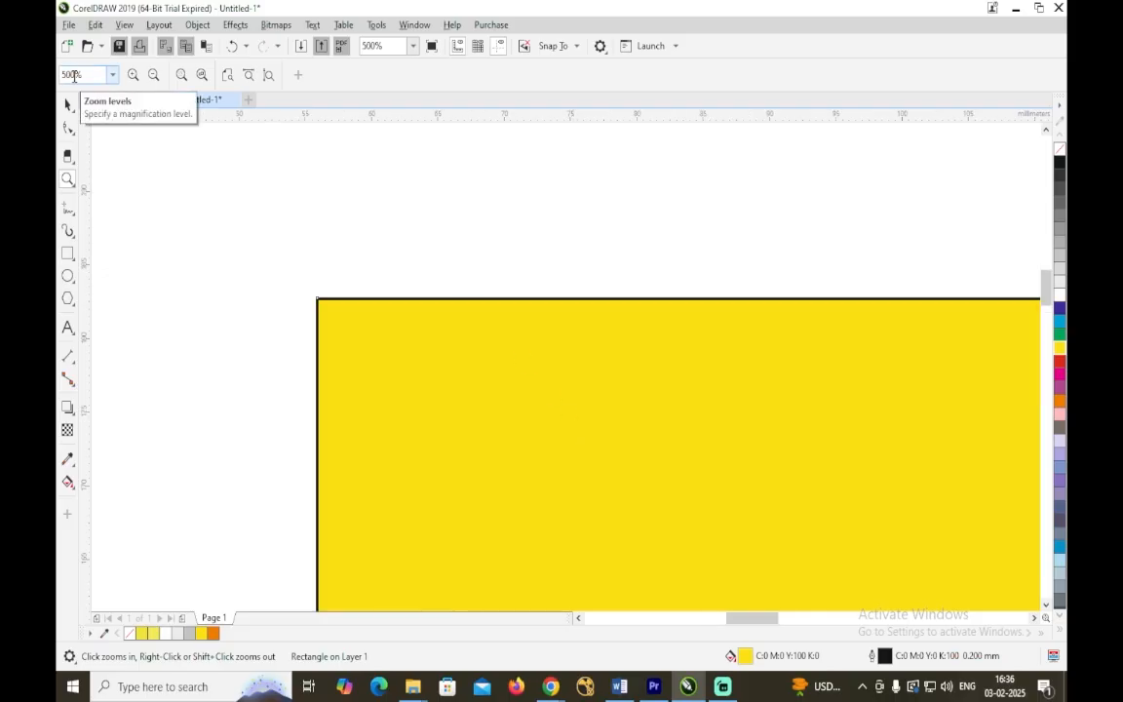
pyautogui.click(153, 74)
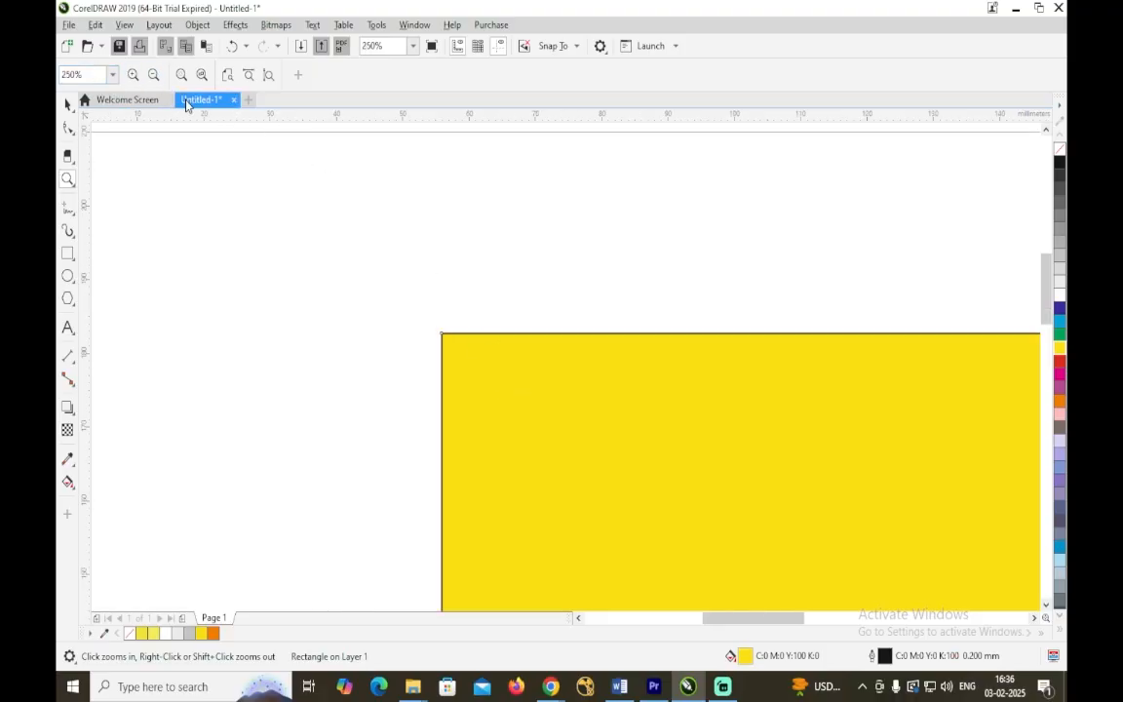
pyautogui.click(153, 75)
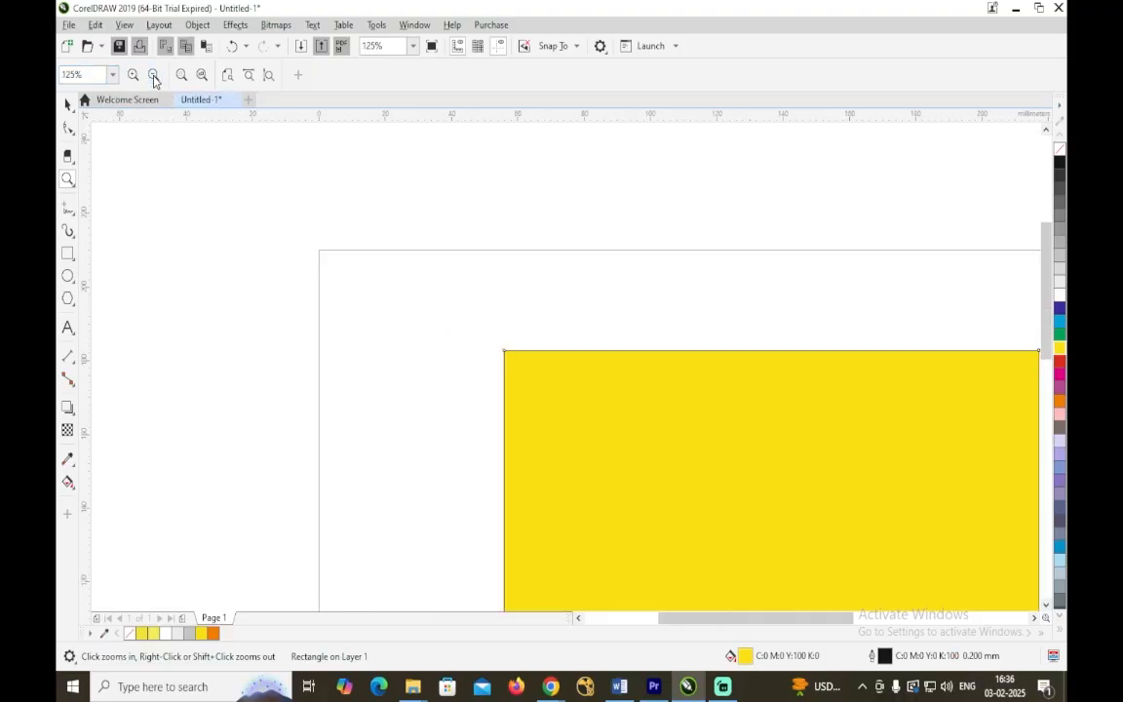
pyautogui.click(153, 75)
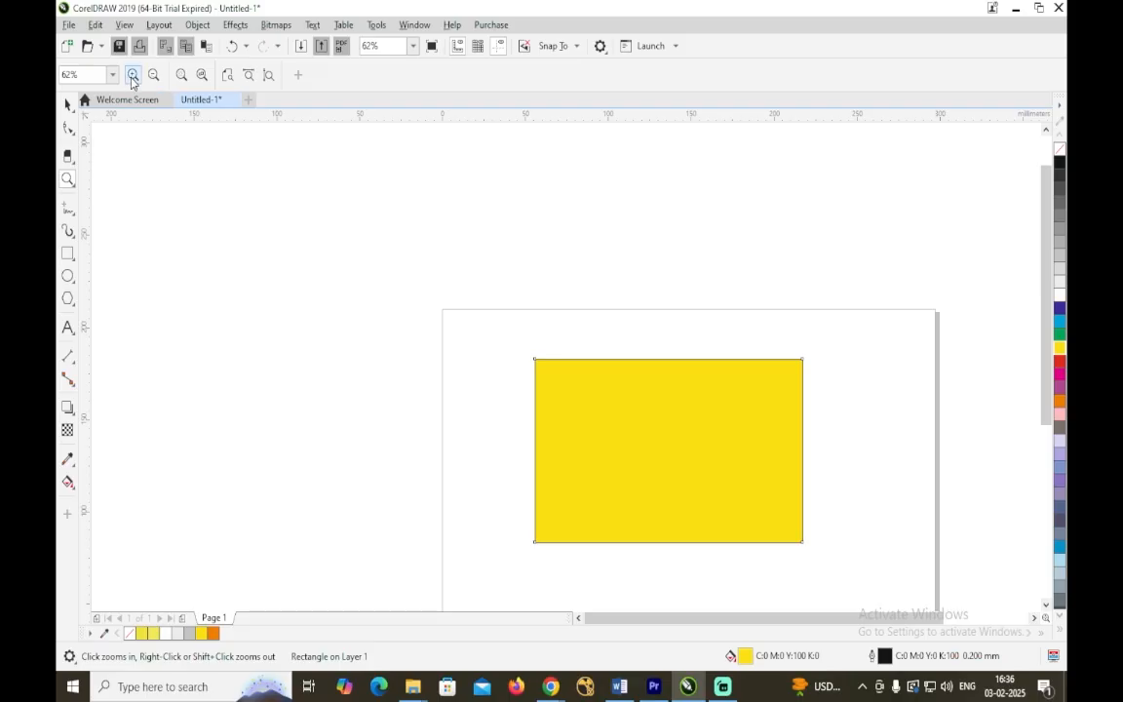
# Step the magnification up to 500% again and back down to 62% to compare the zoom levels.
pyautogui.click(133, 77)
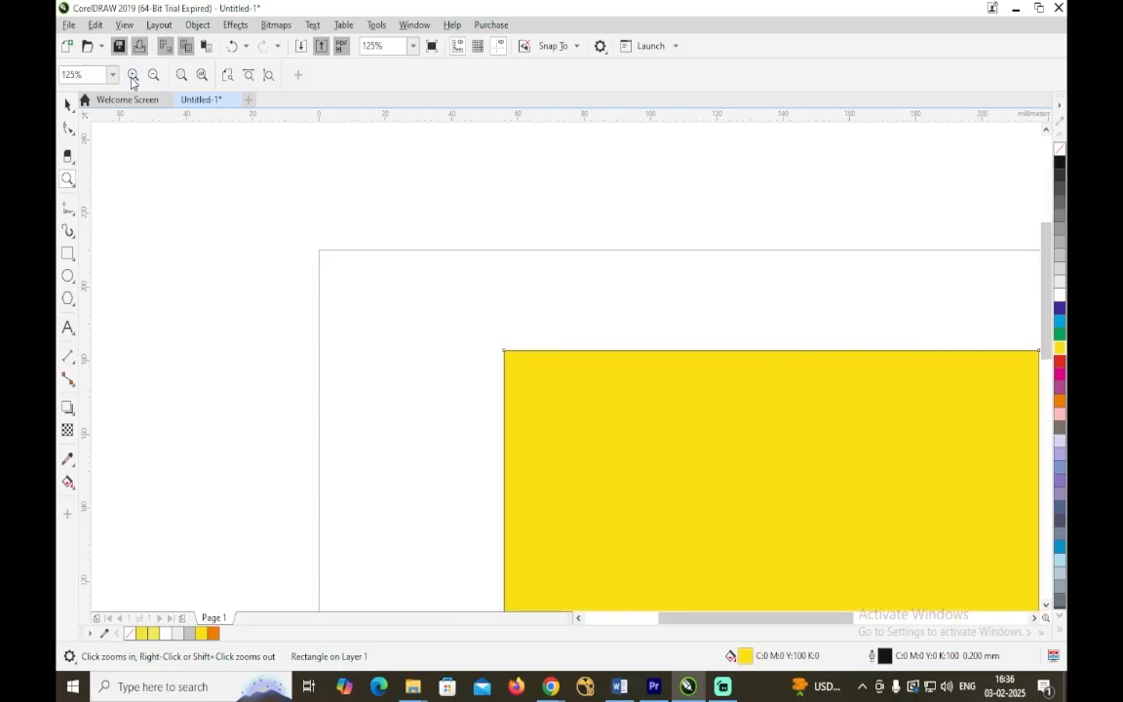
pyautogui.click(133, 76)
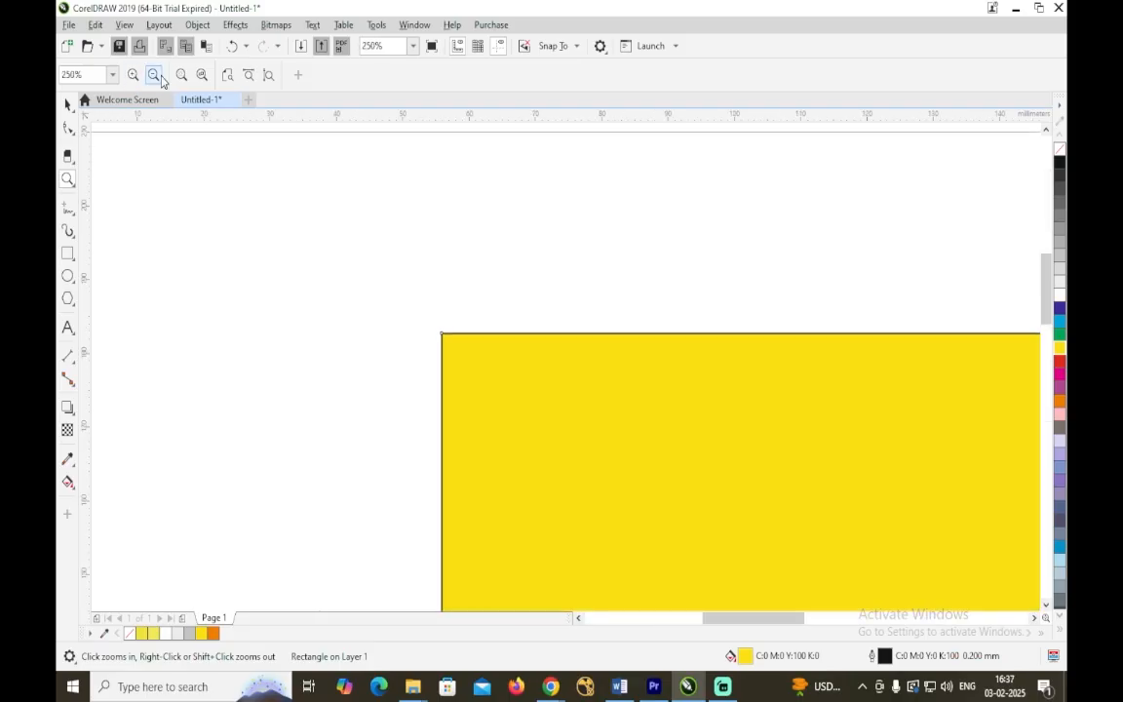
pyautogui.click(133, 76)
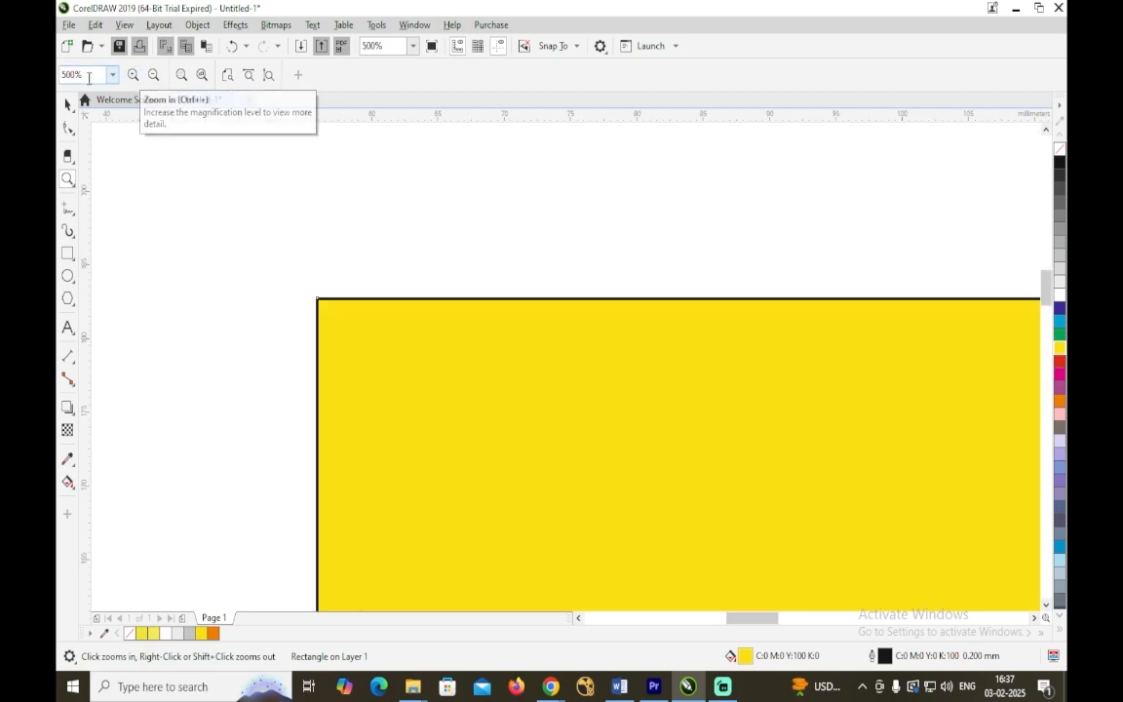
pyautogui.click(153, 78)
pyautogui.click(153, 78)
pyautogui.click(153, 78)
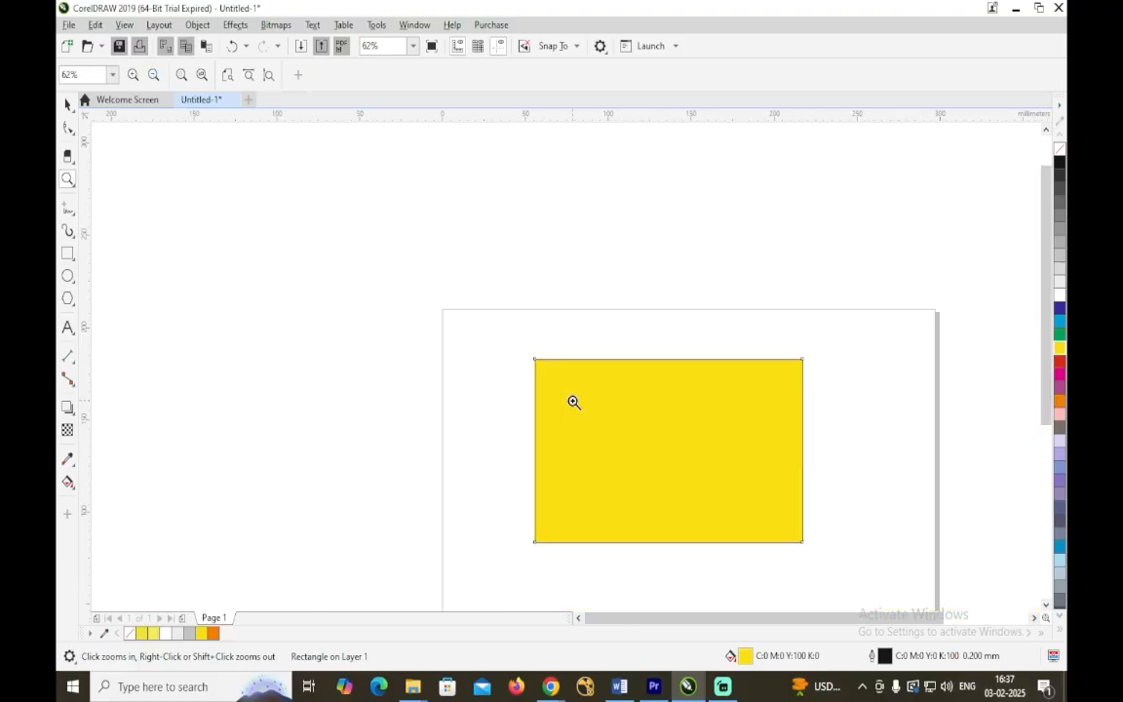
# Reactivate the Zoom tool from the Pick tool, magnify the yellow rectangle's upper edge to 1000%, and return to 62%.
pyautogui.click(68, 104)
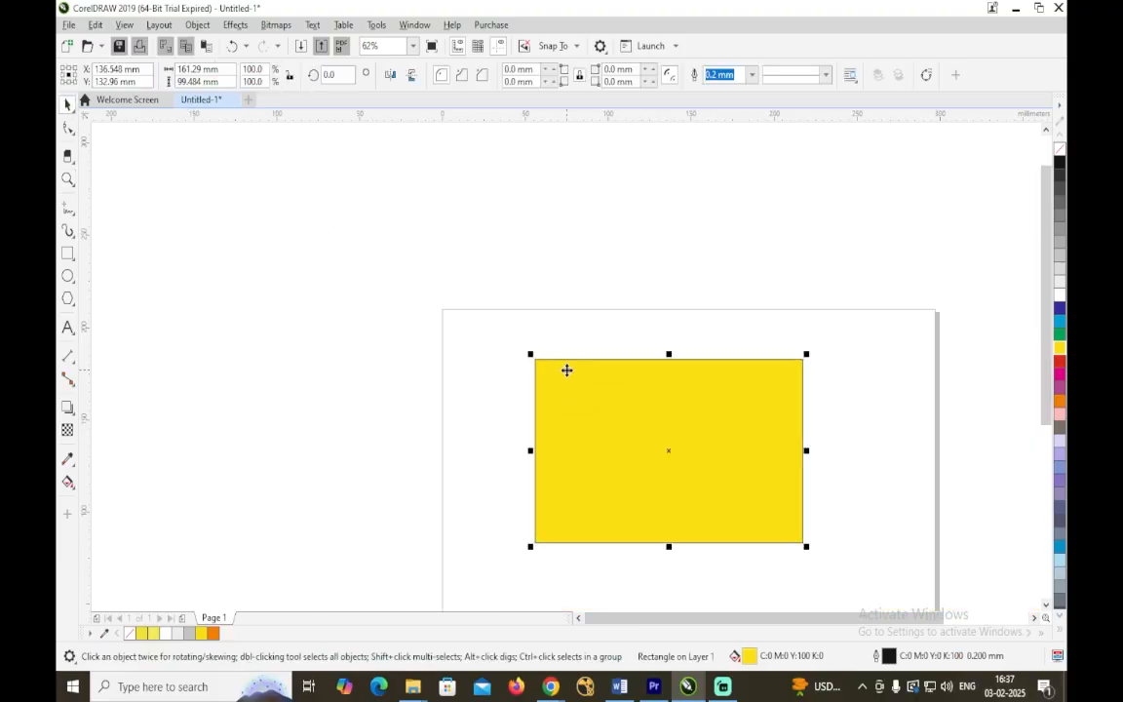
pyautogui.press('z')
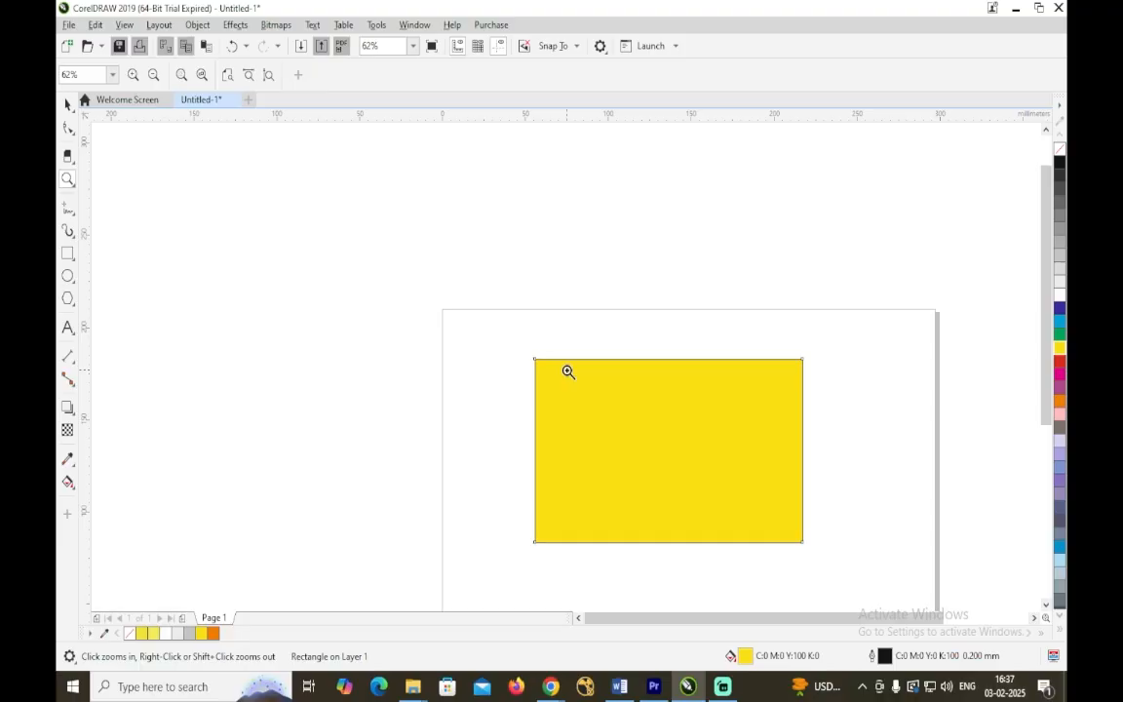
pyautogui.click(568, 371)
pyautogui.click(569, 372)
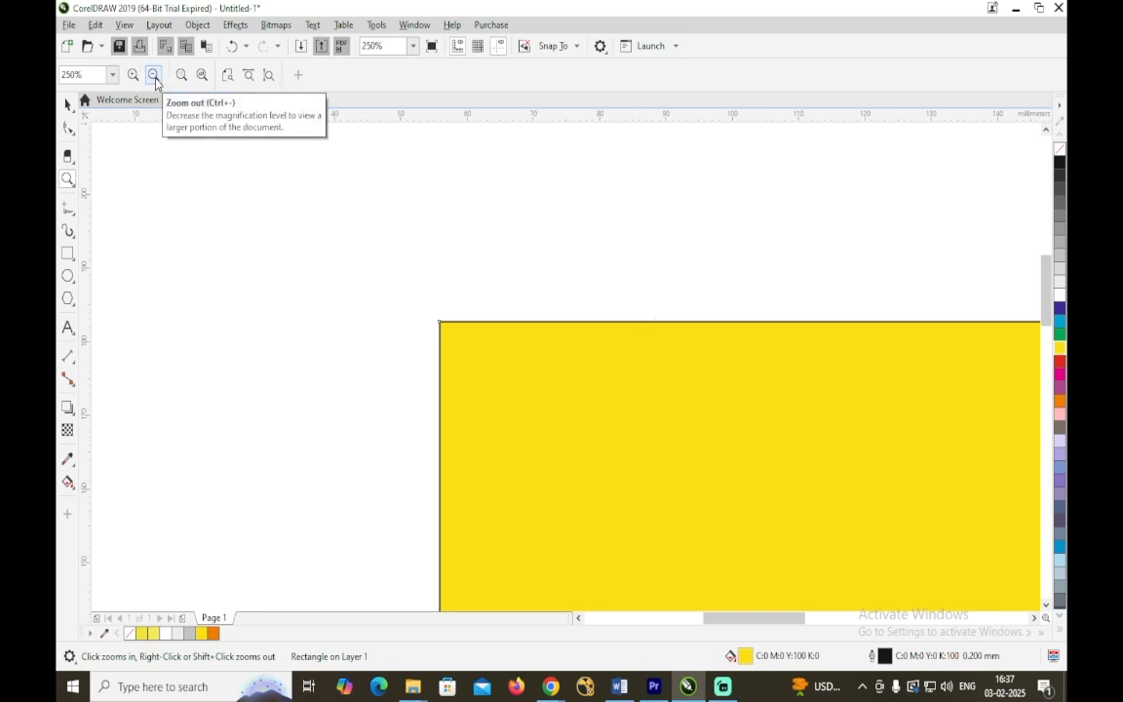
pyautogui.click(742, 341)
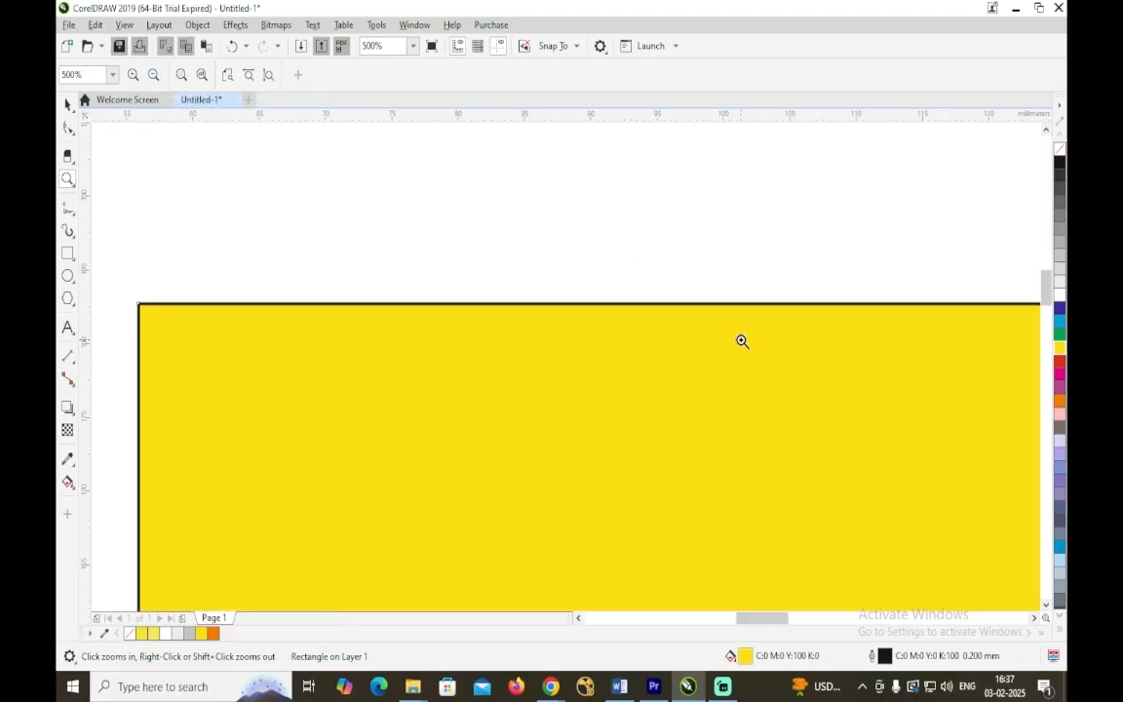
pyautogui.click(742, 340)
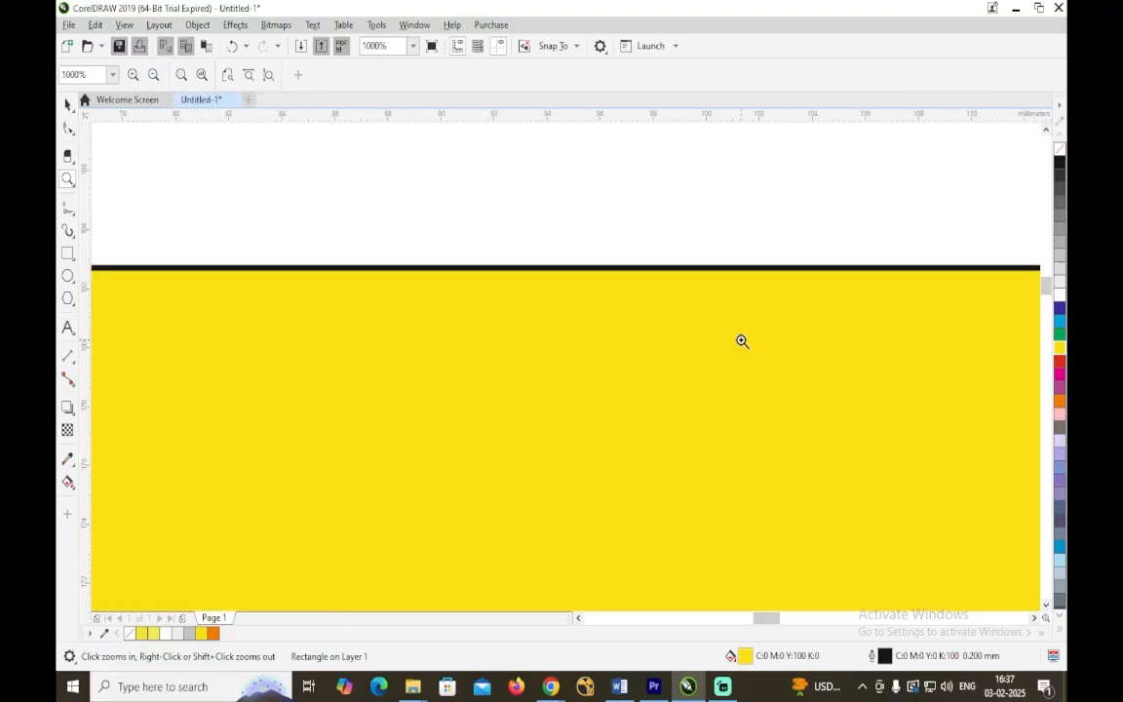
pyautogui.rightClick(742, 340)
pyautogui.rightClick(741, 341)
pyautogui.rightClick(742, 340)
pyautogui.rightClick(741, 340)
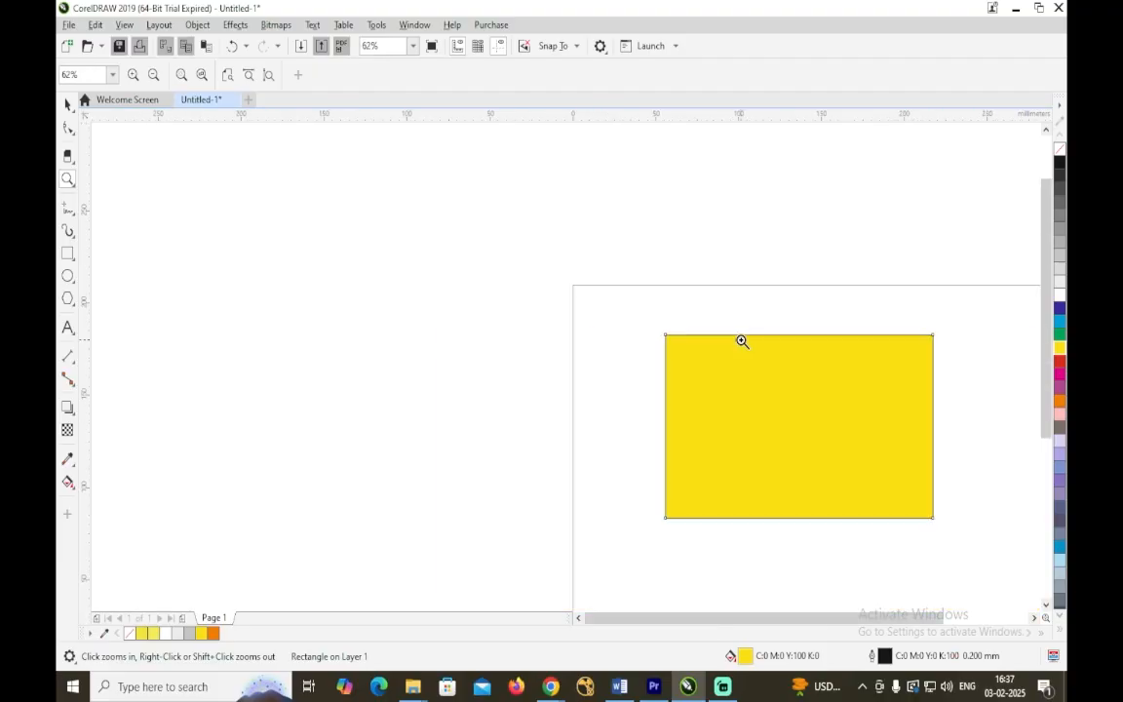
# Magnify the yellow rectangle's upper-left area to 250%, activate the Pan tool, and shift the view across the rectangle.
pyautogui.click(741, 341)
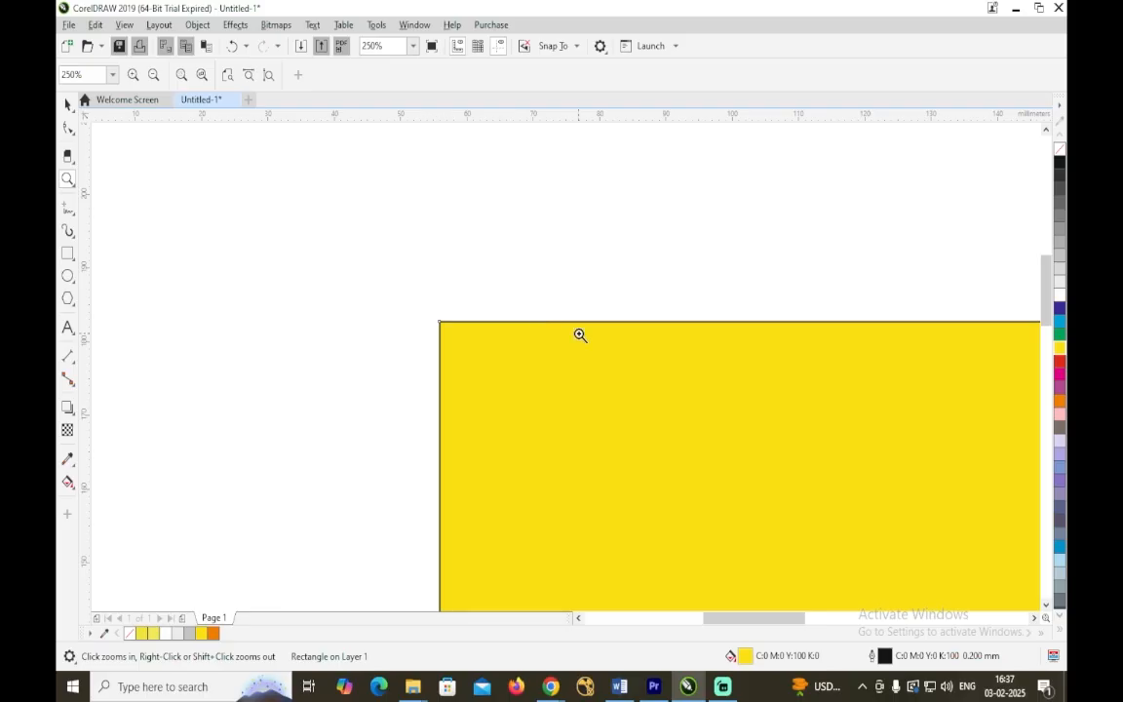
pyautogui.press('h')
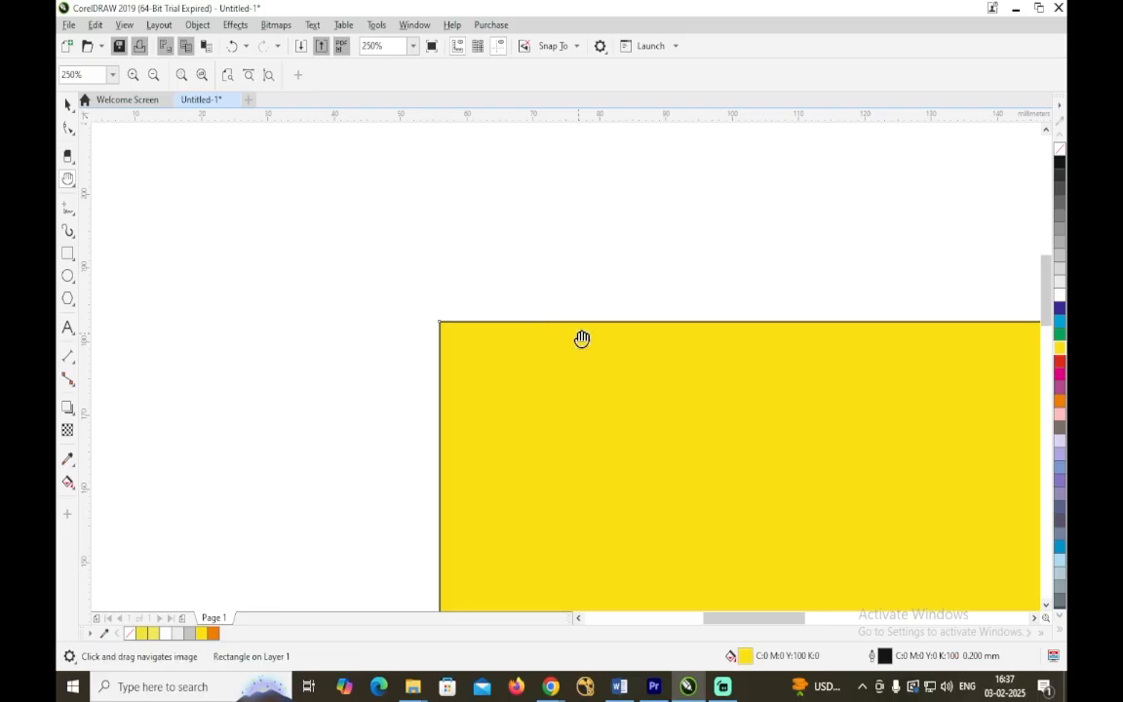
pyautogui.click(74, 182)
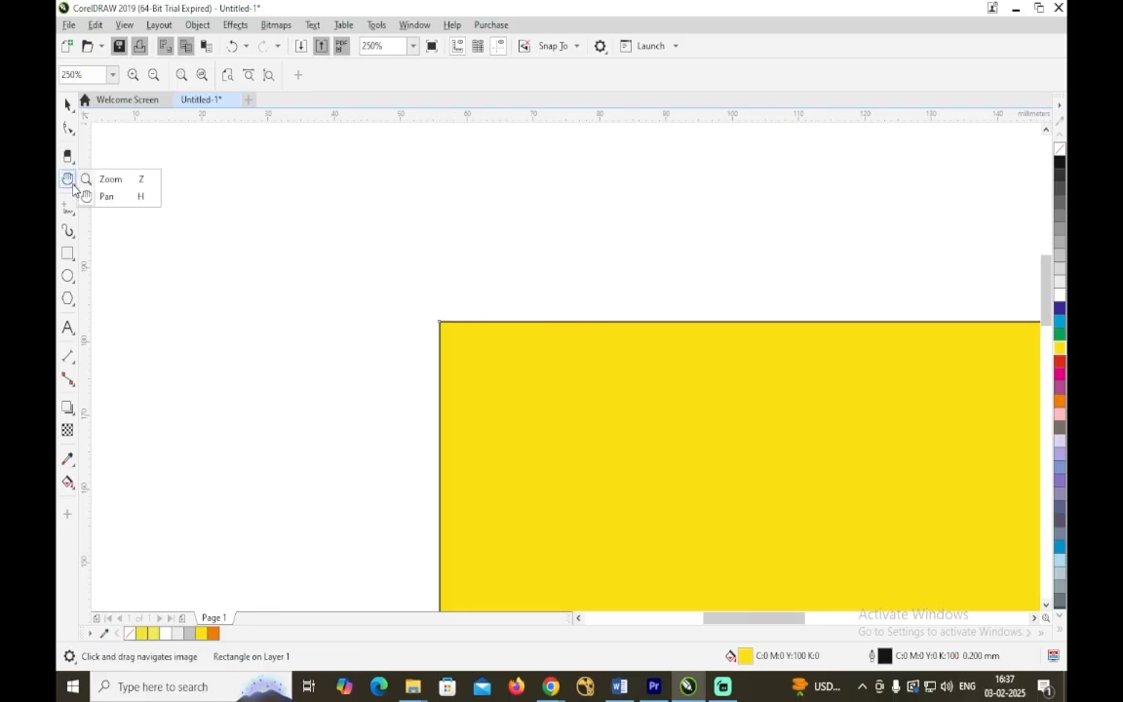
pyautogui.click(107, 197)
pyautogui.moveTo(642, 409); pyautogui.dragTo(512, 295)
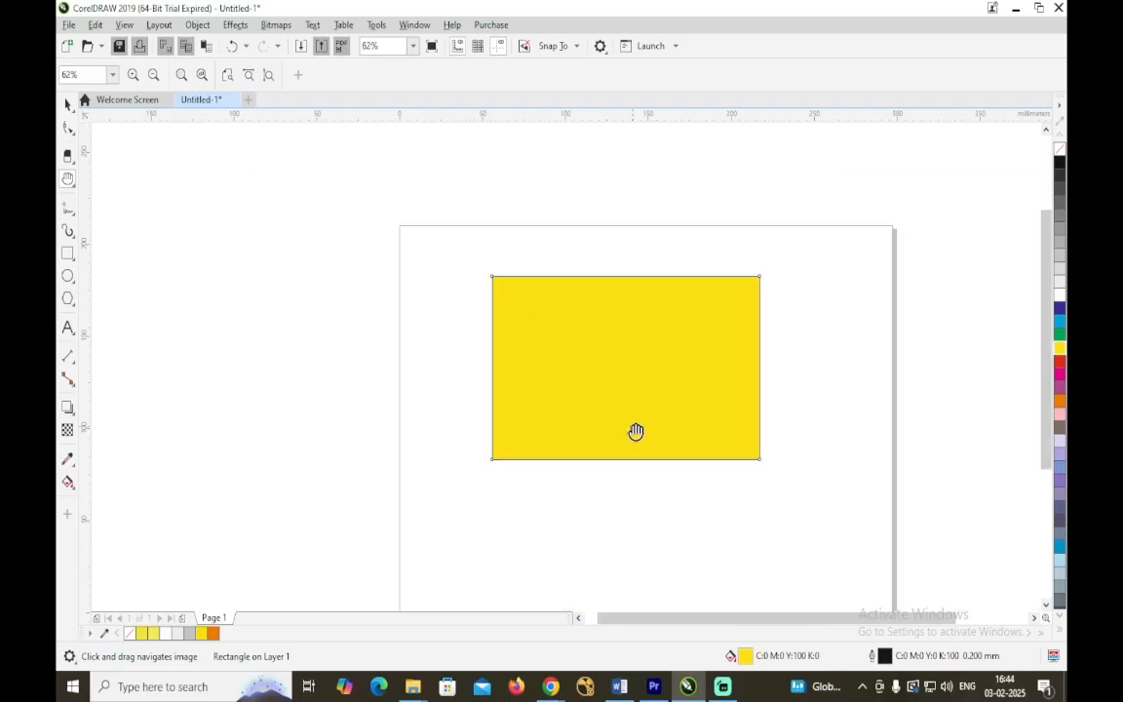
# Magnify the yellow rectangle in stages to 250%, 500% and 1000%, panning toward its left edge at each level.
pyautogui.scroll(3, 635, 432)
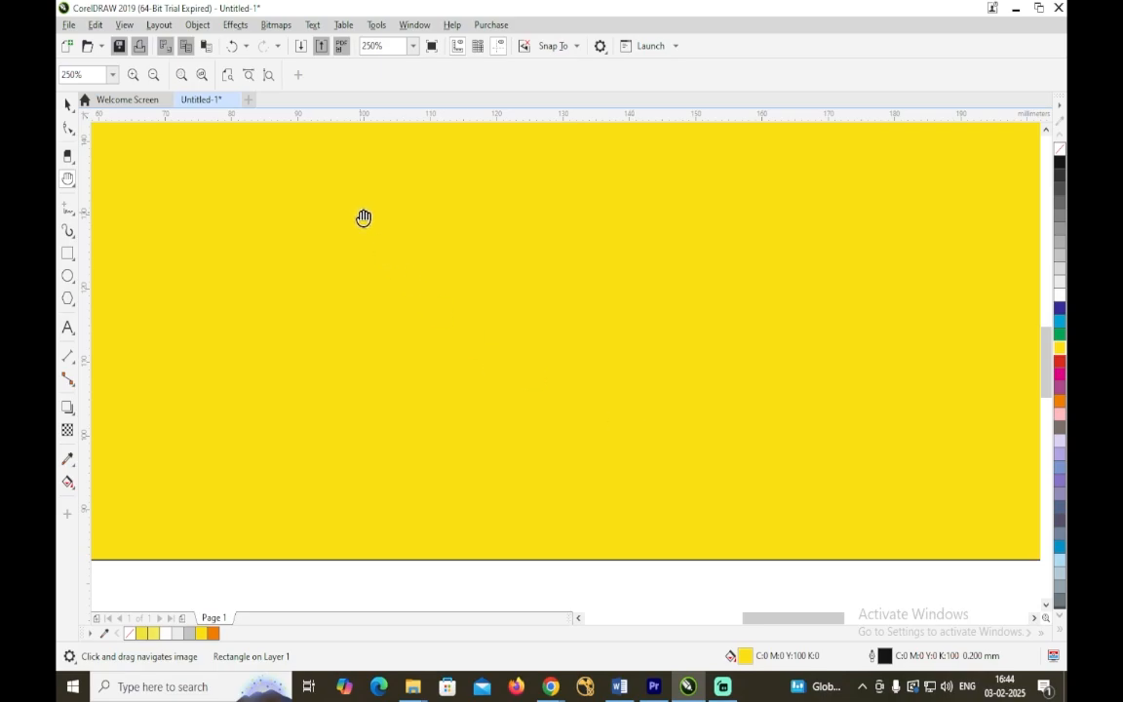
pyautogui.moveTo(268, 201); pyautogui.dragTo(379, 268)
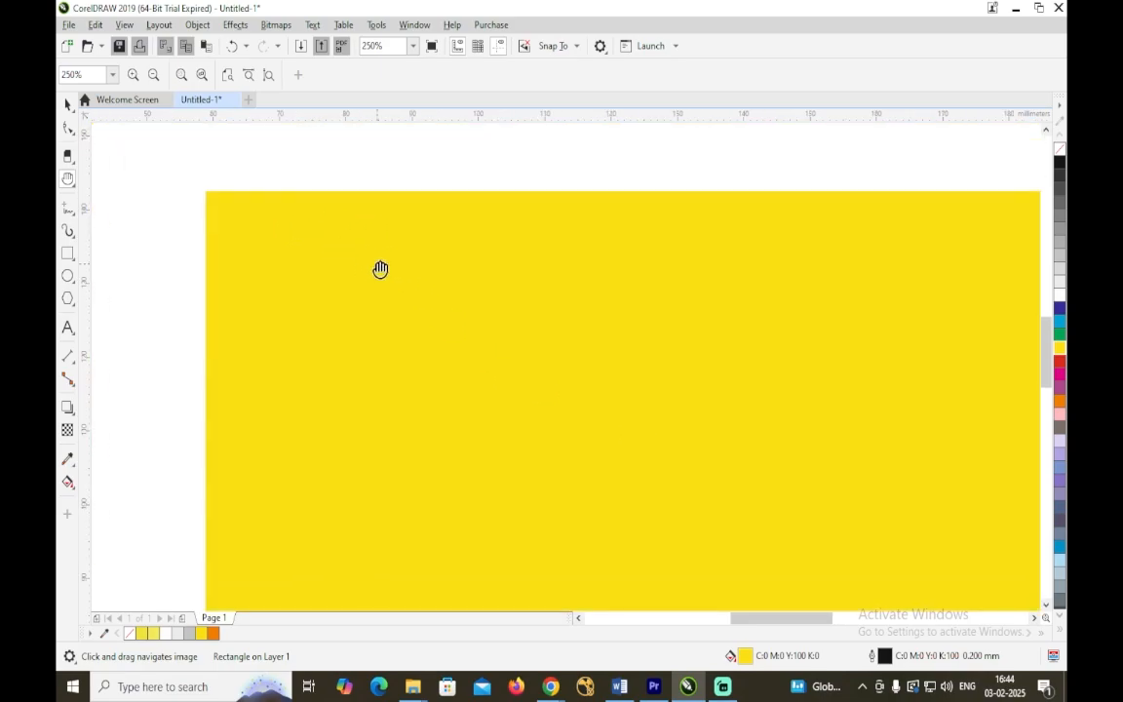
pyautogui.scroll(2, 380, 269)
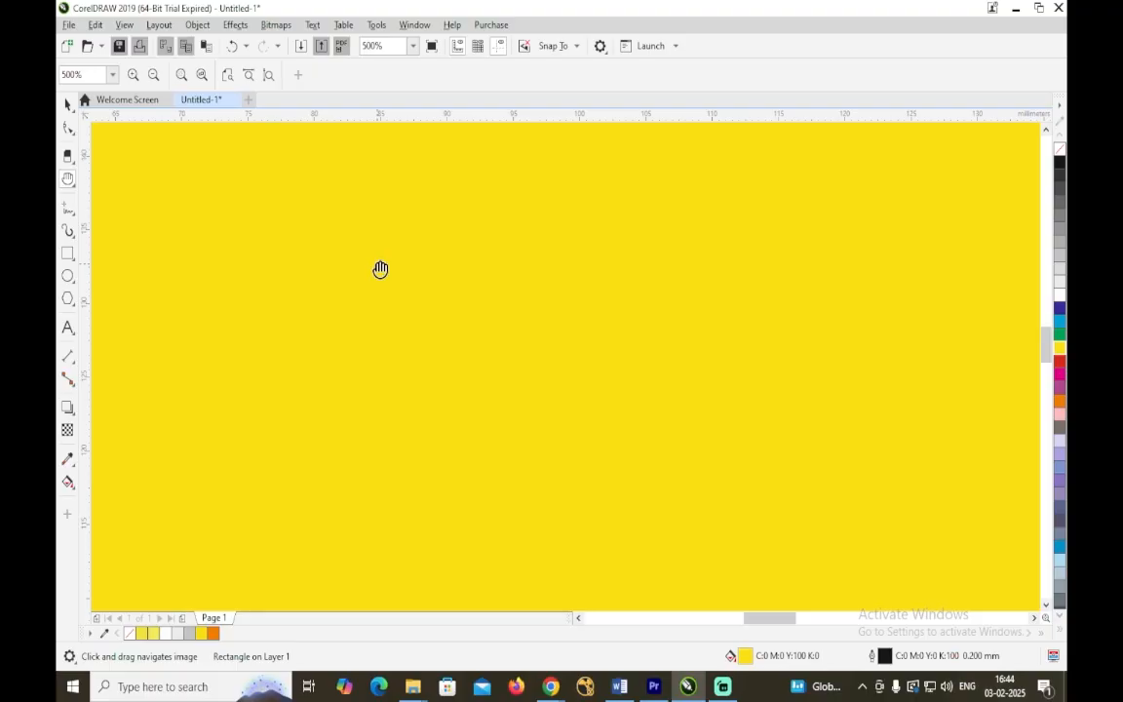
pyautogui.moveTo(188, 193); pyautogui.dragTo(364, 294)
pyautogui.scroll(2, 364, 293)
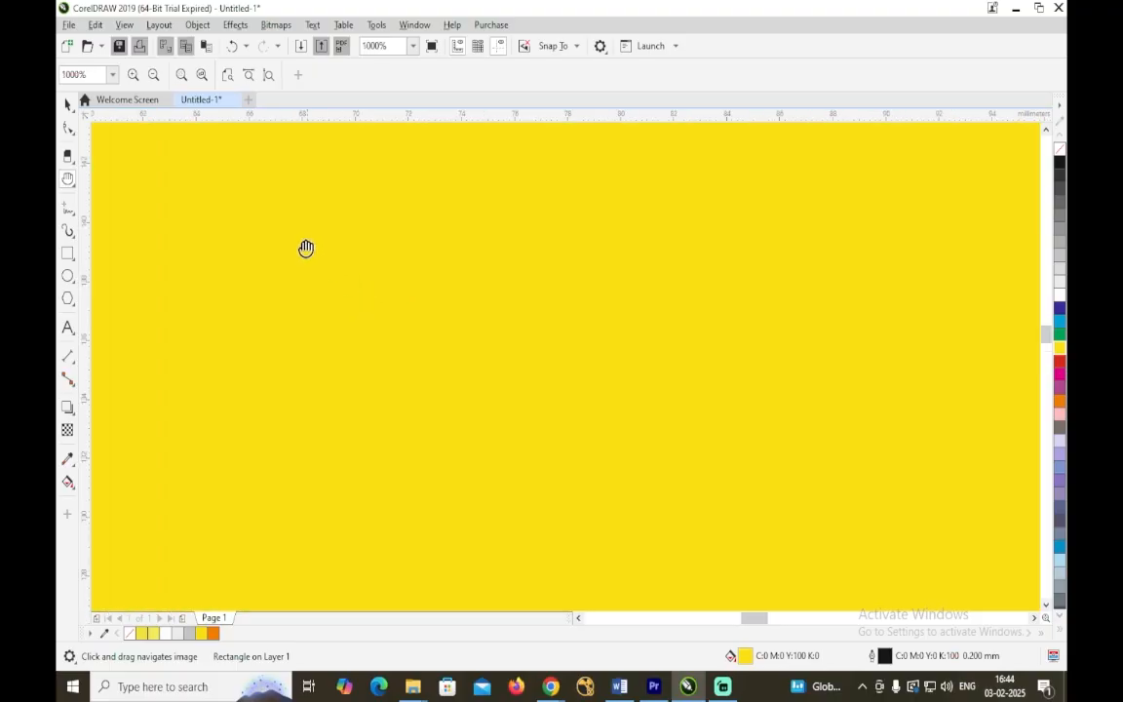
pyautogui.moveTo(306, 248); pyautogui.dragTo(406, 323)
pyautogui.moveTo(285, 215); pyautogui.dragTo(392, 332)
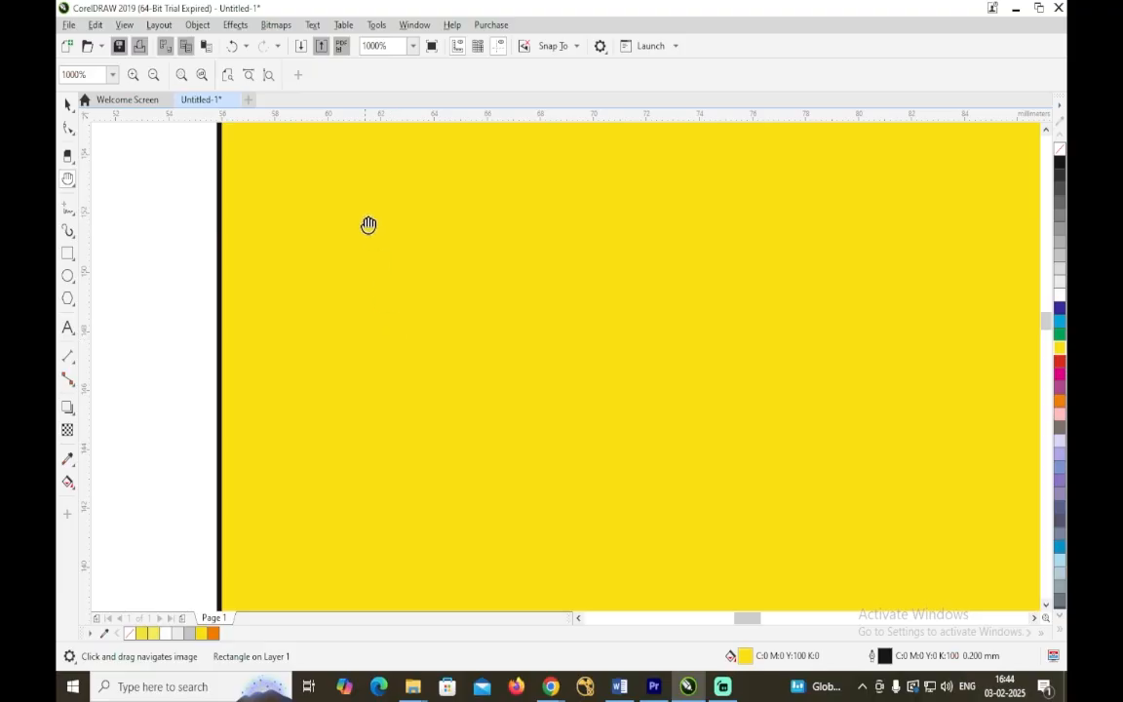
pyautogui.moveTo(369, 225); pyautogui.dragTo(335, 429)
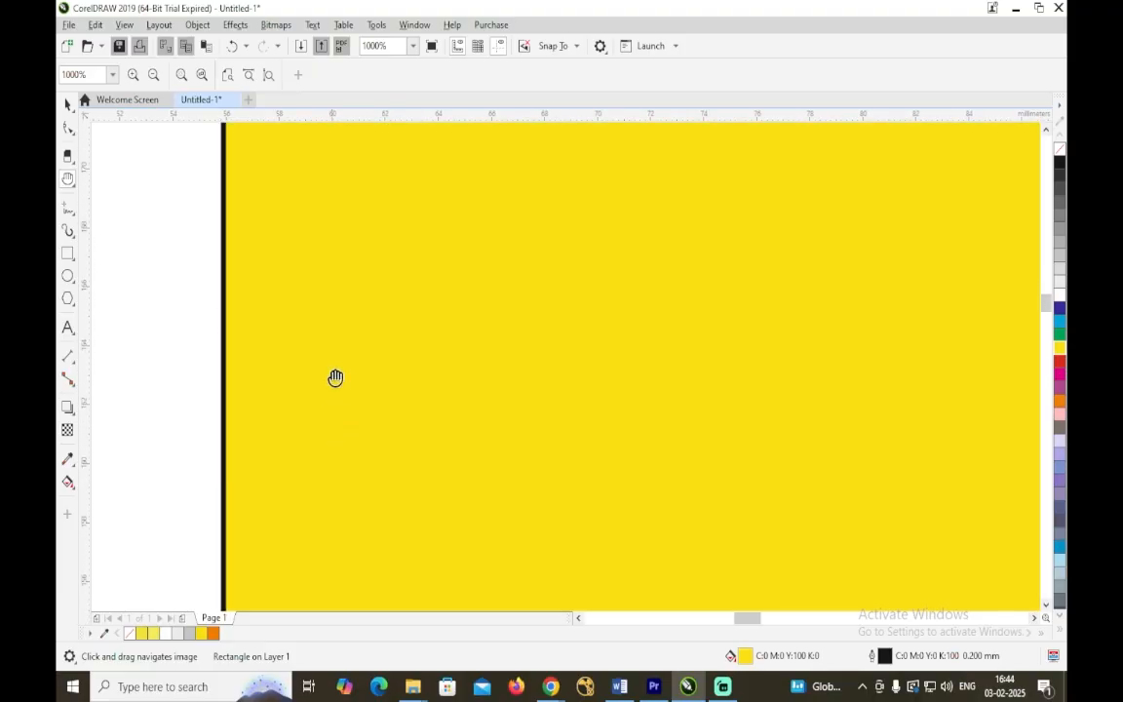
# Zoom out to 125%, pan the yellow rectangle slightly down, and magnify its upper-left corner to 250%.
pyautogui.scroll(-3, 336, 273)
pyautogui.moveTo(371, 255); pyautogui.dragTo(386, 316)
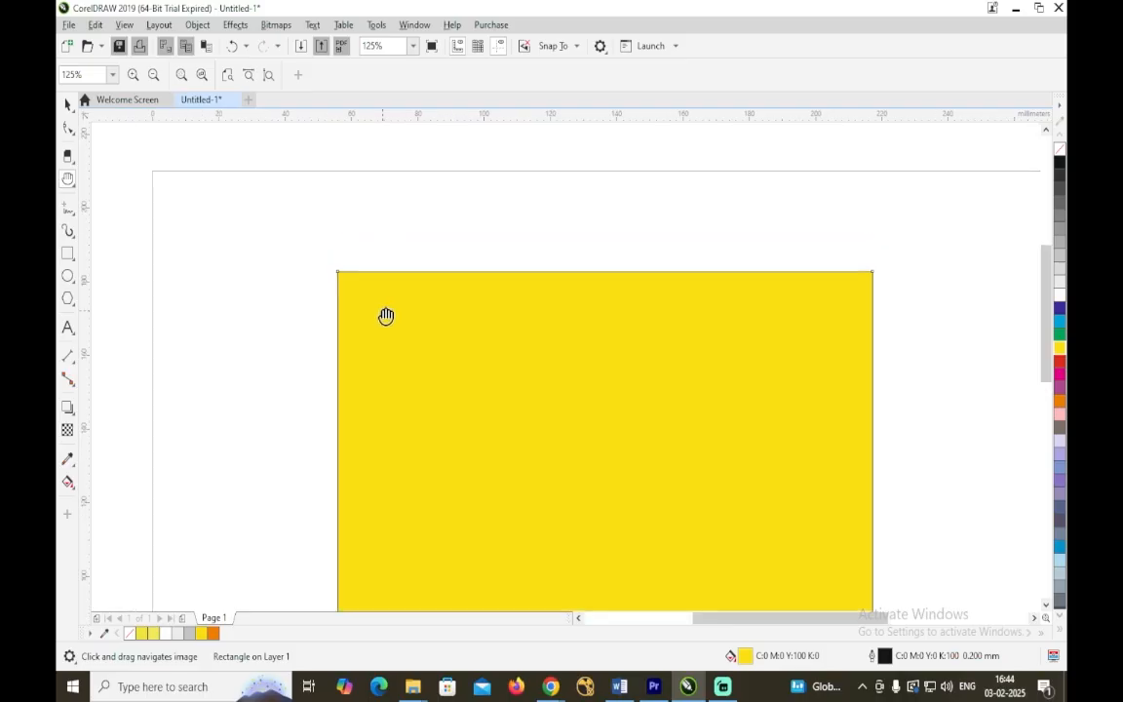
pyautogui.scroll(3, 386, 316)
pyautogui.scroll(-1, 333, 205)
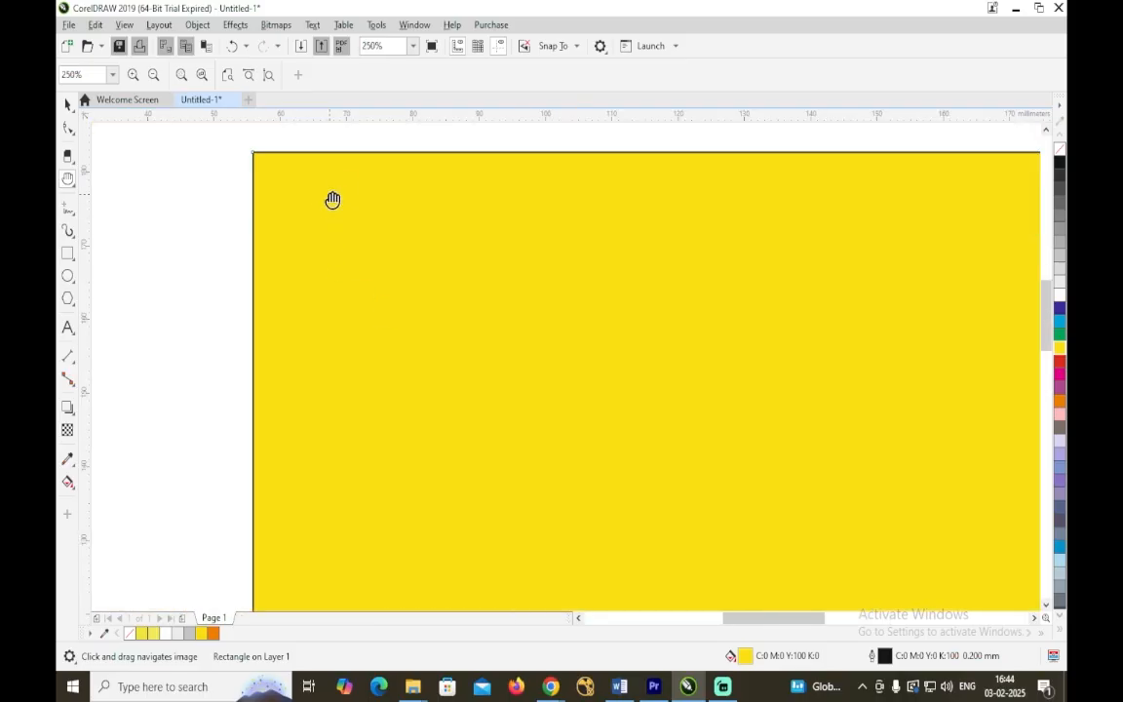
# Pan back and forth along the yellow rectangle's upper edge at 250% magnification.
pyautogui.moveTo(333, 201); pyautogui.dragTo(591, 326)
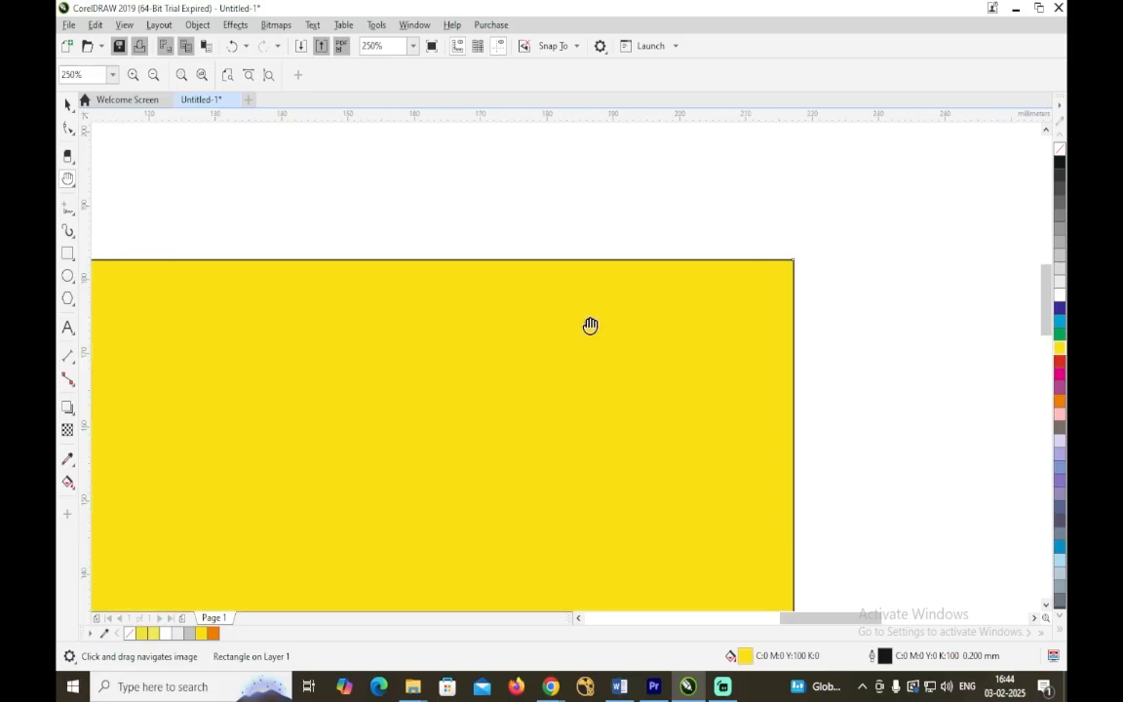
pyautogui.moveTo(492, 327); pyautogui.dragTo(646, 288)
pyautogui.moveTo(254, 261); pyautogui.dragTo(463, 302)
pyautogui.moveTo(310, 276); pyautogui.dragTo(298, 317)
pyautogui.scroll(-1, 475, 279)
pyautogui.scroll(1, 466, 292)
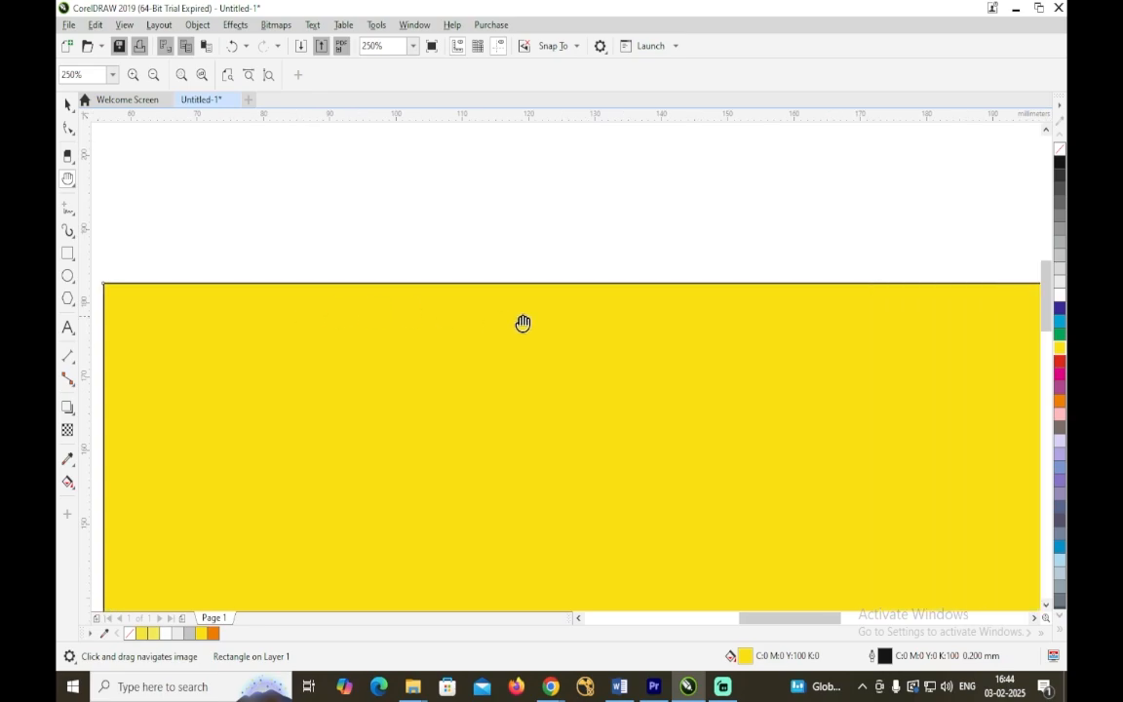
pyautogui.moveTo(521, 322); pyautogui.dragTo(277, 347)
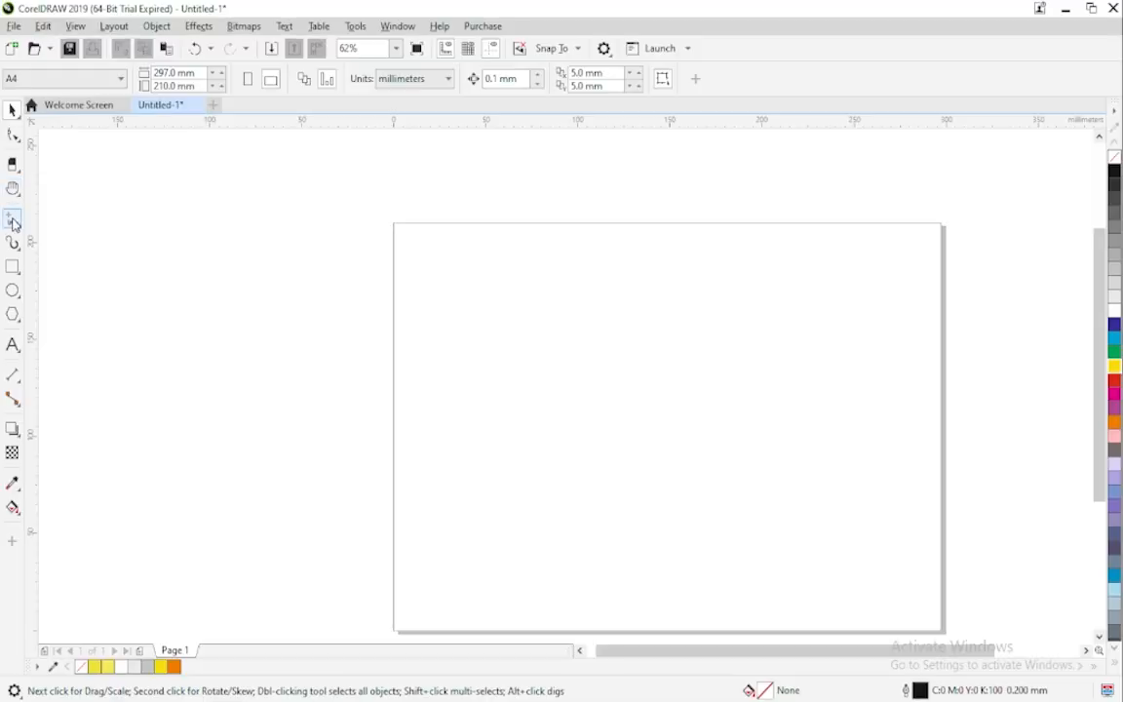
# Sketch a closed wavy outline about 243 mm wide and 87 mm high with the Freehand tool, and delete it.
pyautogui.click(13, 222)
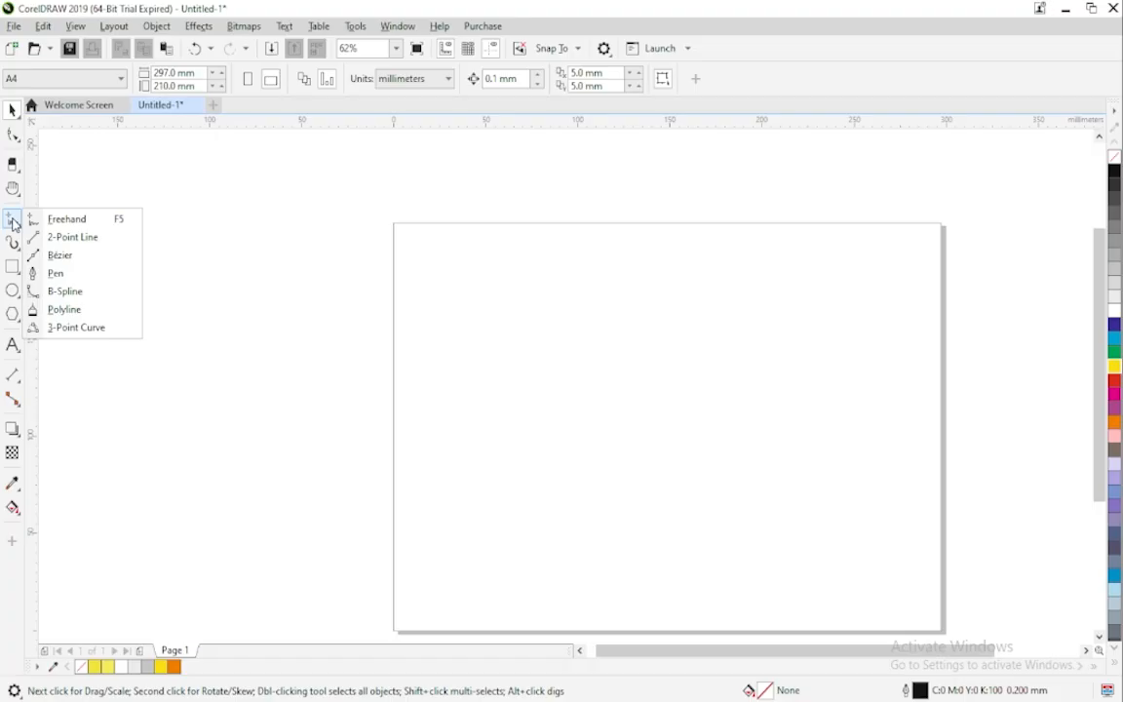
pyautogui.click(78, 224)
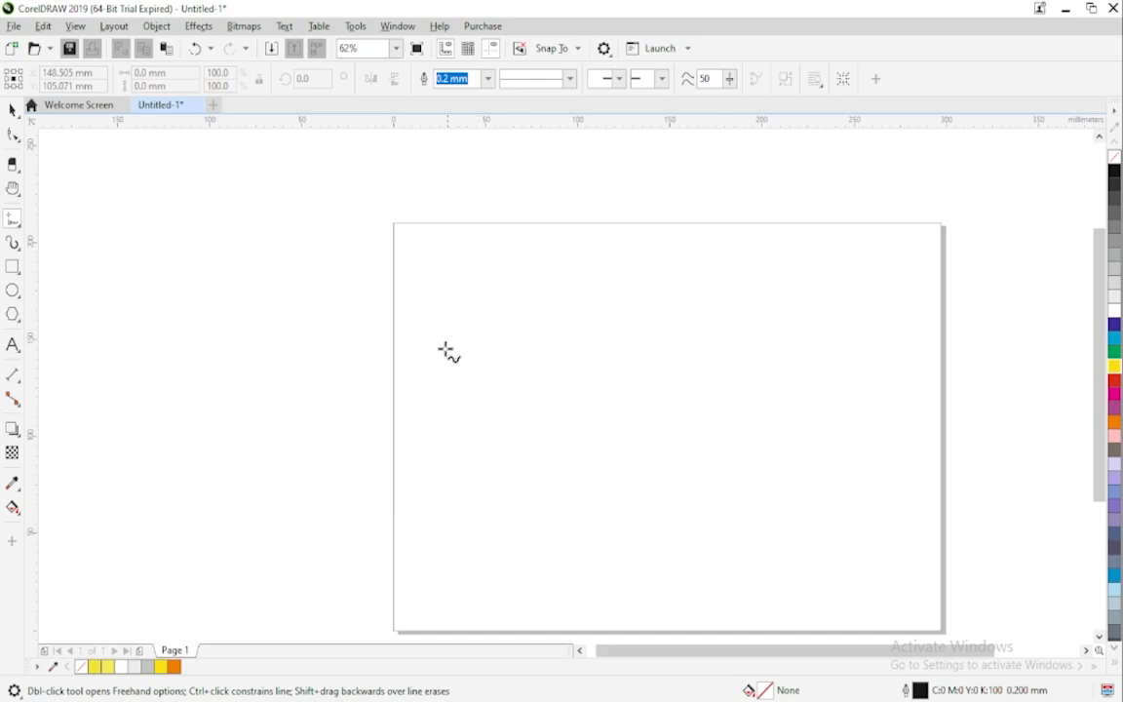
pyautogui.moveTo(438, 348)
pyautogui.mouseDown()
pyautogui.moveTo(493, 268)
pyautogui.moveTo(561, 321)
pyautogui.moveTo(658, 316)
pyautogui.moveTo(885, 350)
pyautogui.moveTo(872, 384)
pyautogui.moveTo(750, 393)
pyautogui.moveTo(644, 427)
pyautogui.moveTo(504, 416)
pyautogui.moveTo(449, 390)
pyautogui.moveTo(435, 348)
pyautogui.mouseUp()
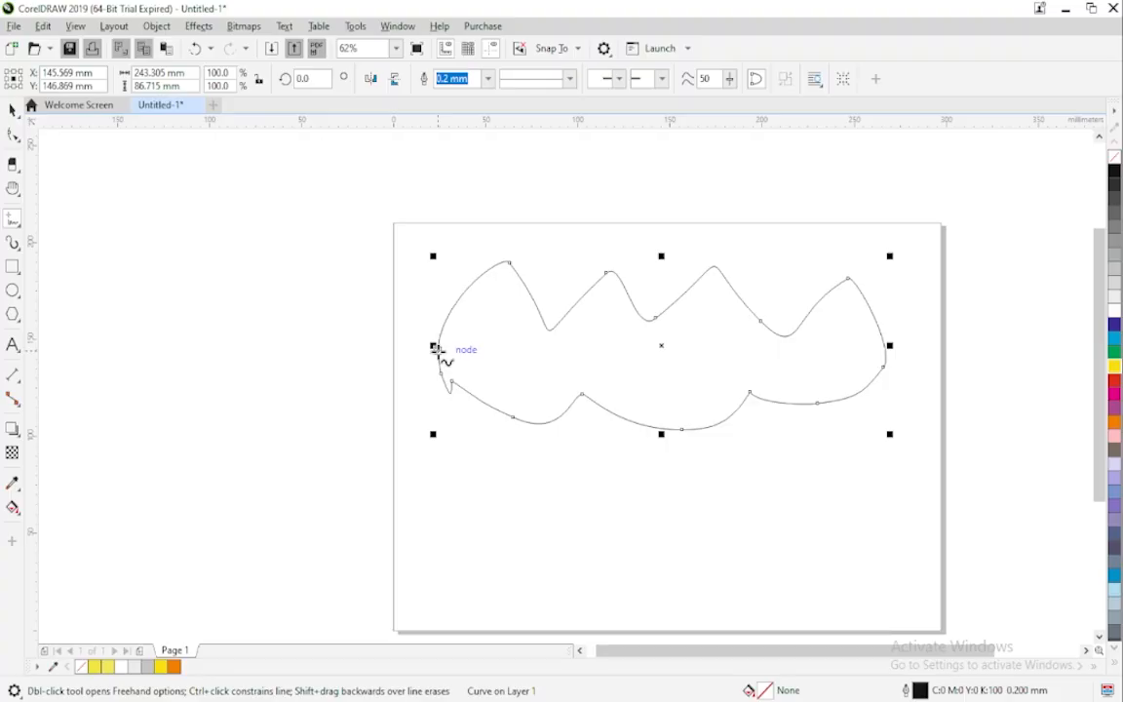
pyautogui.click(13, 109)
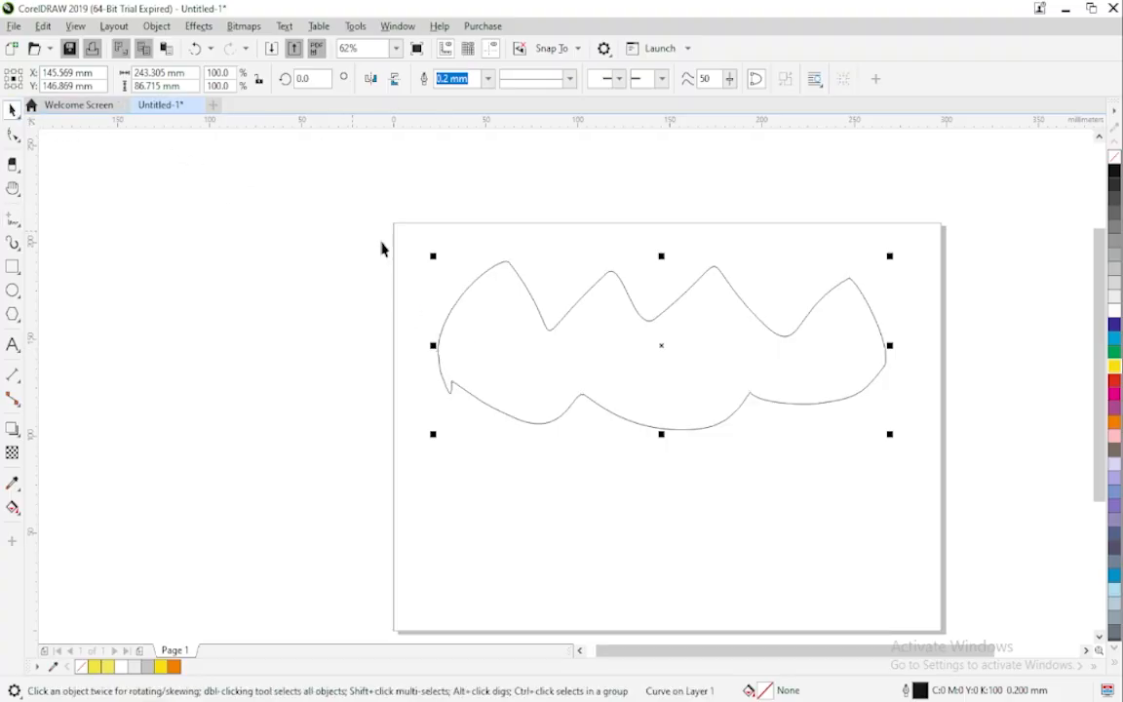
pyautogui.click(563, 316)
pyautogui.press('Delete')
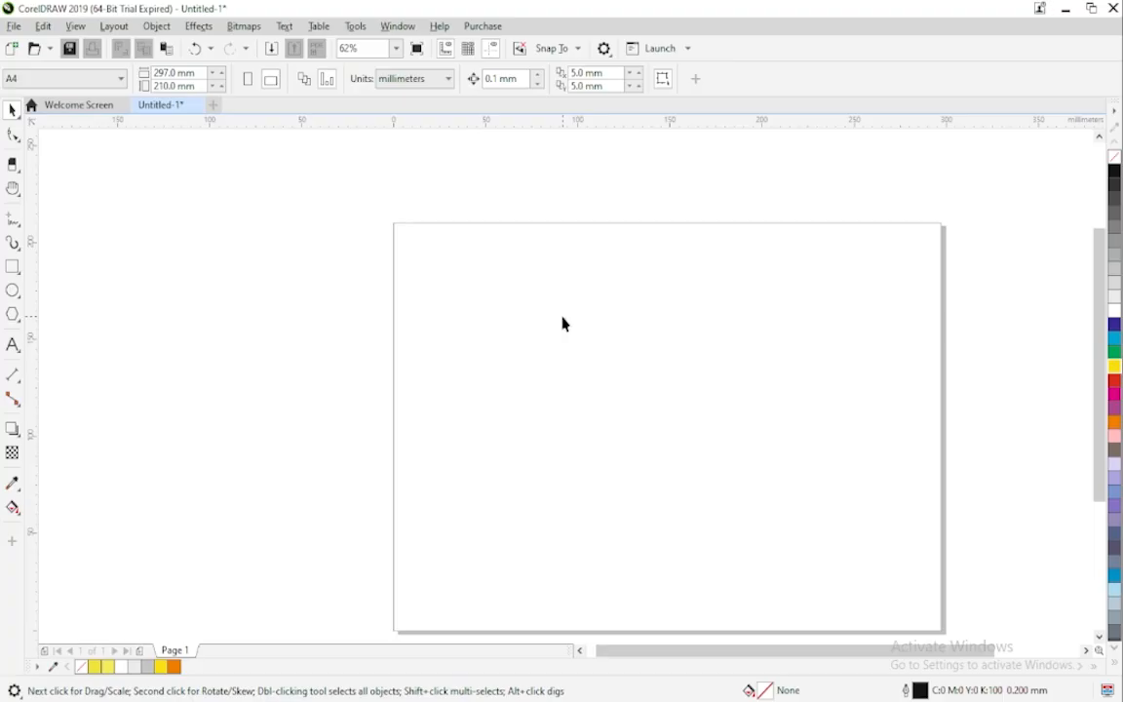
# Draw a nearly horizontal 2-Point Line about 127 mm long near the page's upper edge, and delete it.
pyautogui.click(17, 227)
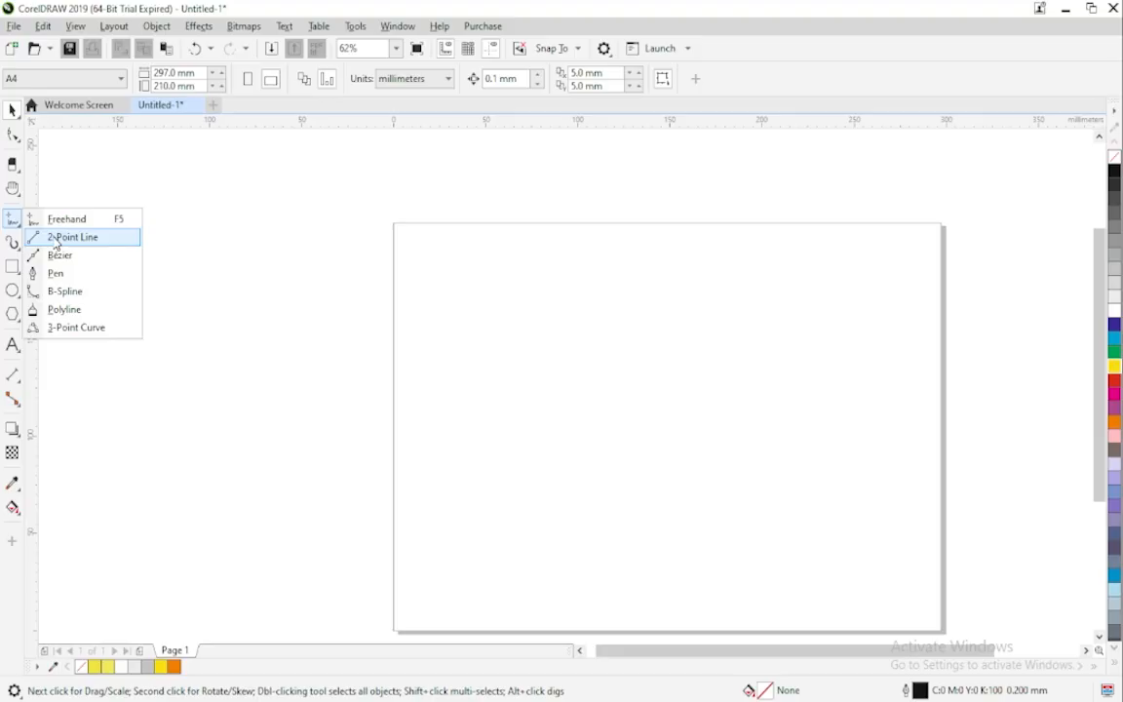
pyautogui.click(58, 241)
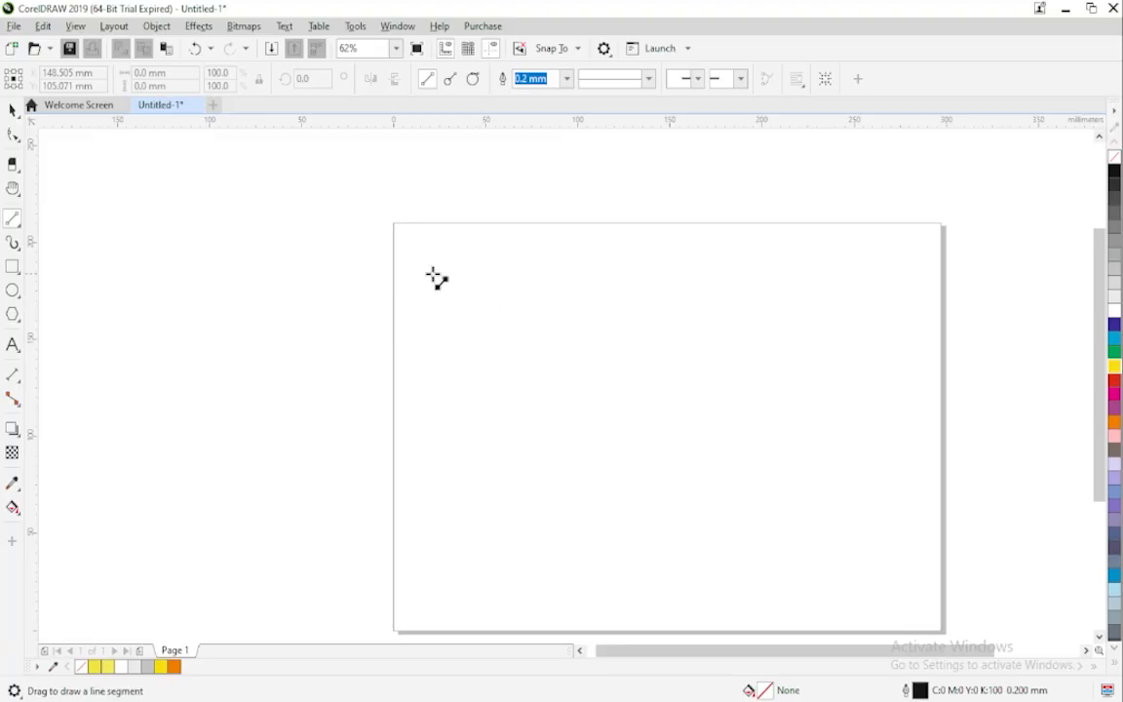
pyautogui.moveTo(432, 274); pyautogui.dragTo(669, 282)
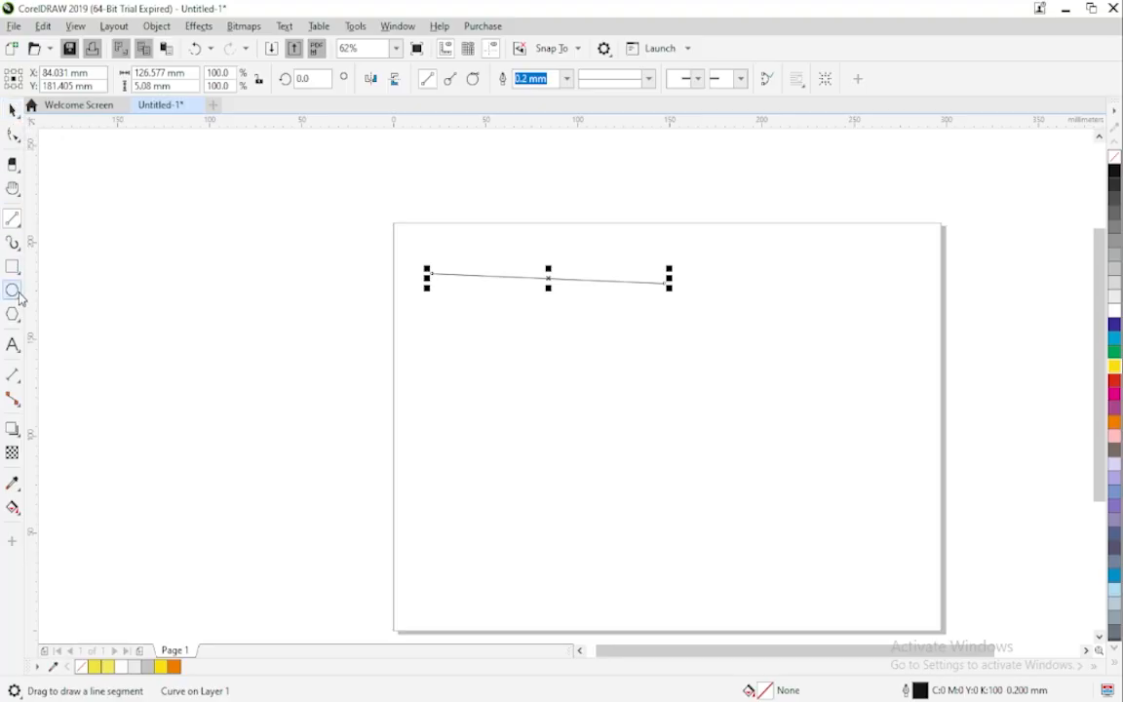
pyautogui.click(13, 109)
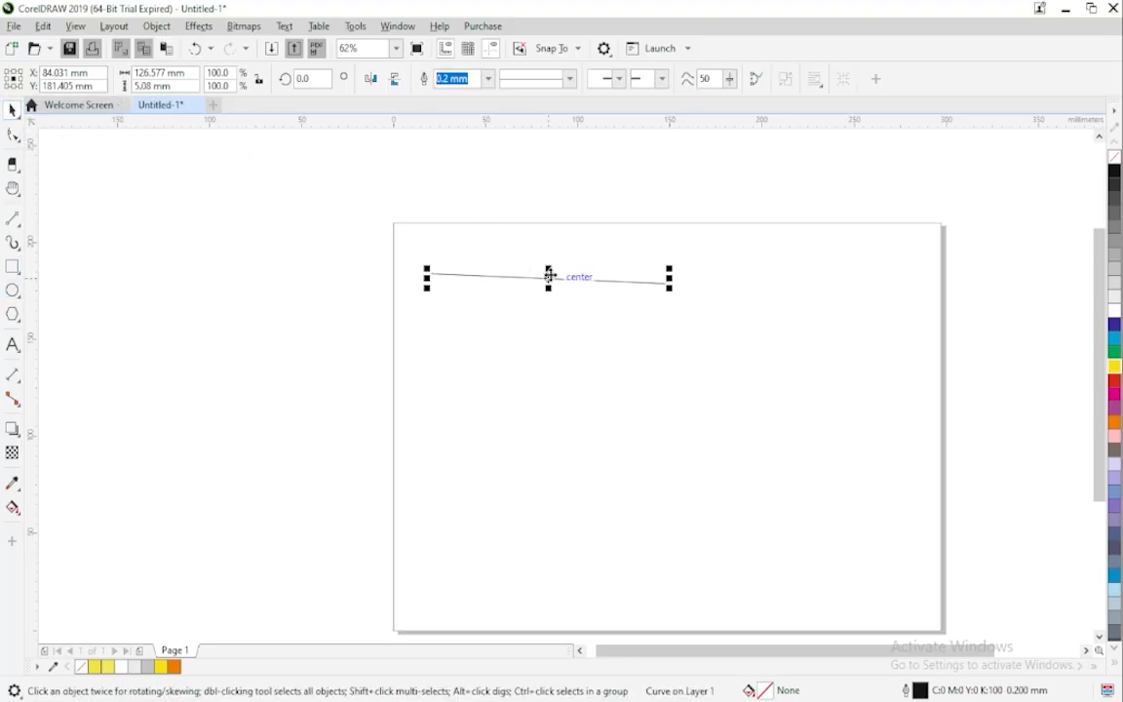
pyautogui.press('Delete')
# Draw two ellipses side by side on the page, about 46 by 48 mm and about 47 by 52 mm.
pyautogui.click(20, 295)
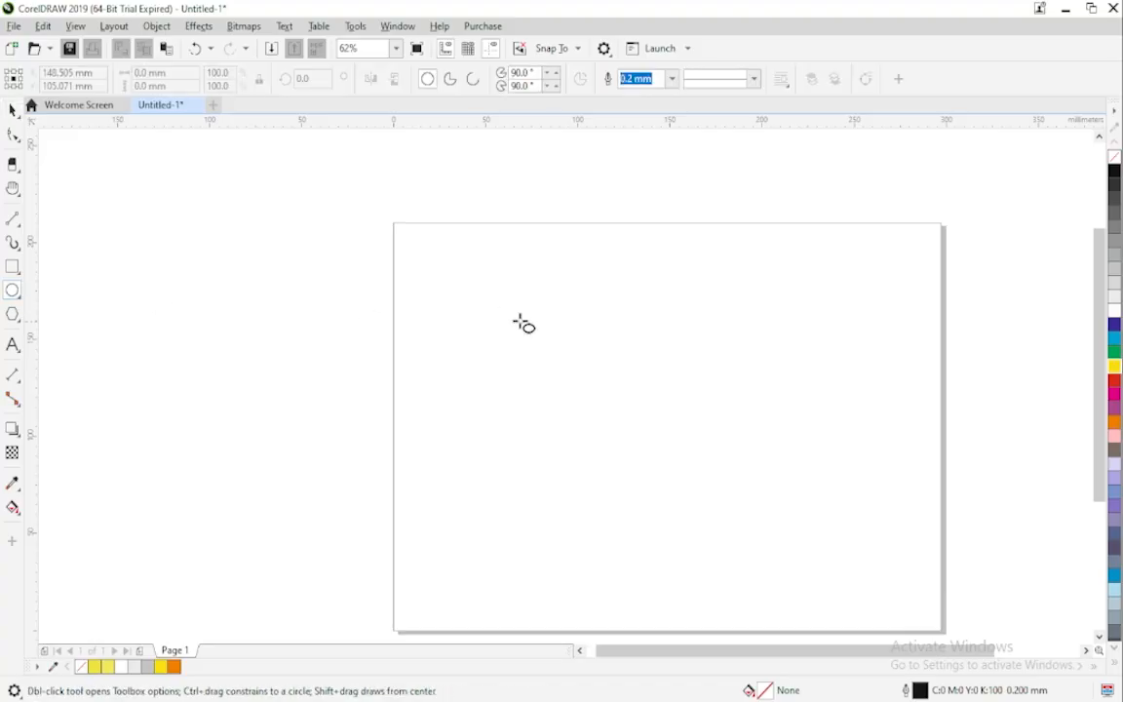
pyautogui.moveTo(452, 268); pyautogui.dragTo(546, 370)
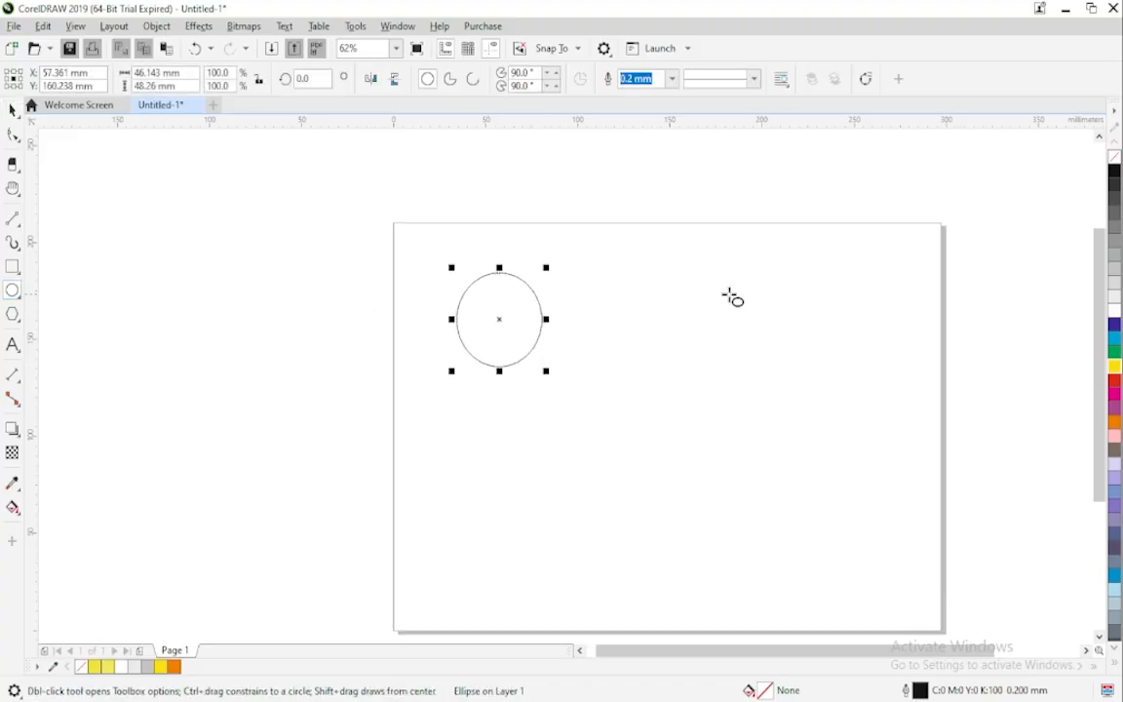
pyautogui.moveTo(719, 290); pyautogui.dragTo(806, 388)
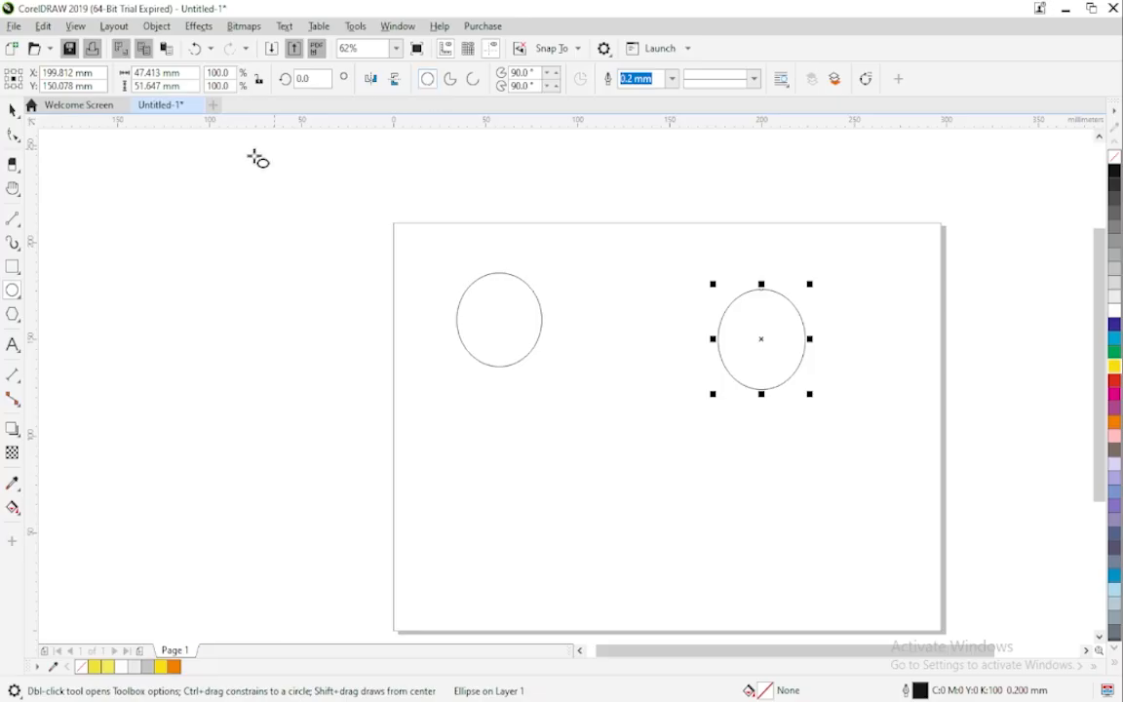
# Connect the two ellipses with 2-Point Lines, about 134 mm long between their tops and about 127 mm between their undersides.
pyautogui.click(15, 219)
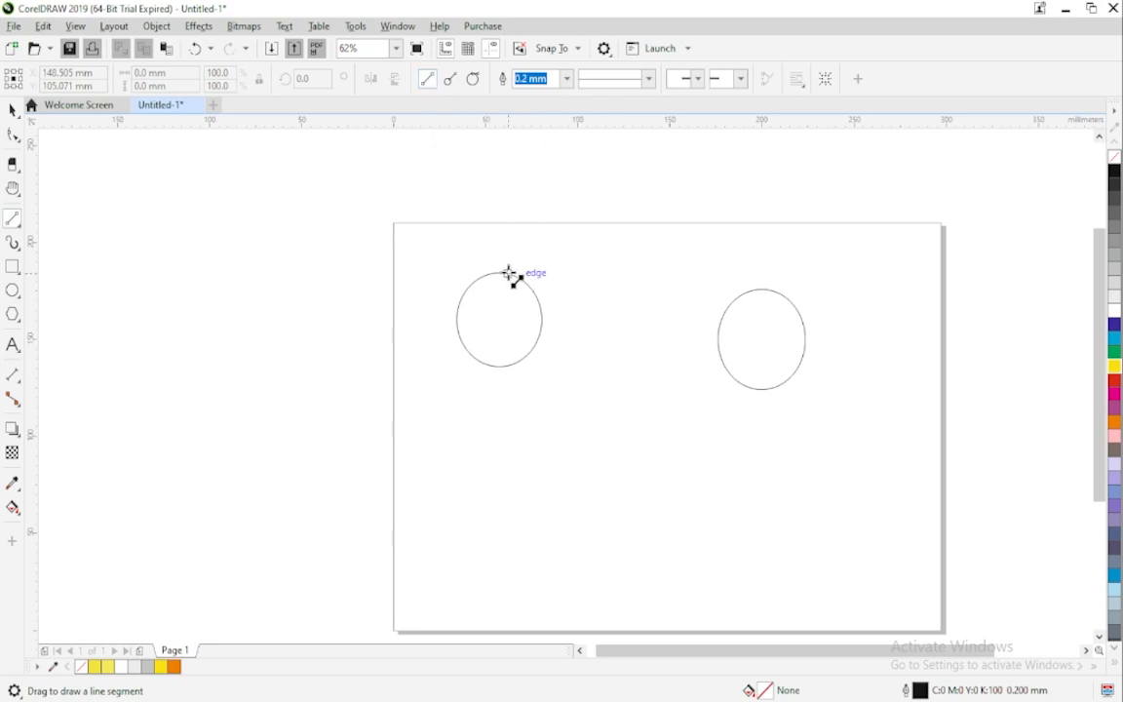
pyautogui.moveTo(509, 274); pyautogui.dragTo(757, 291)
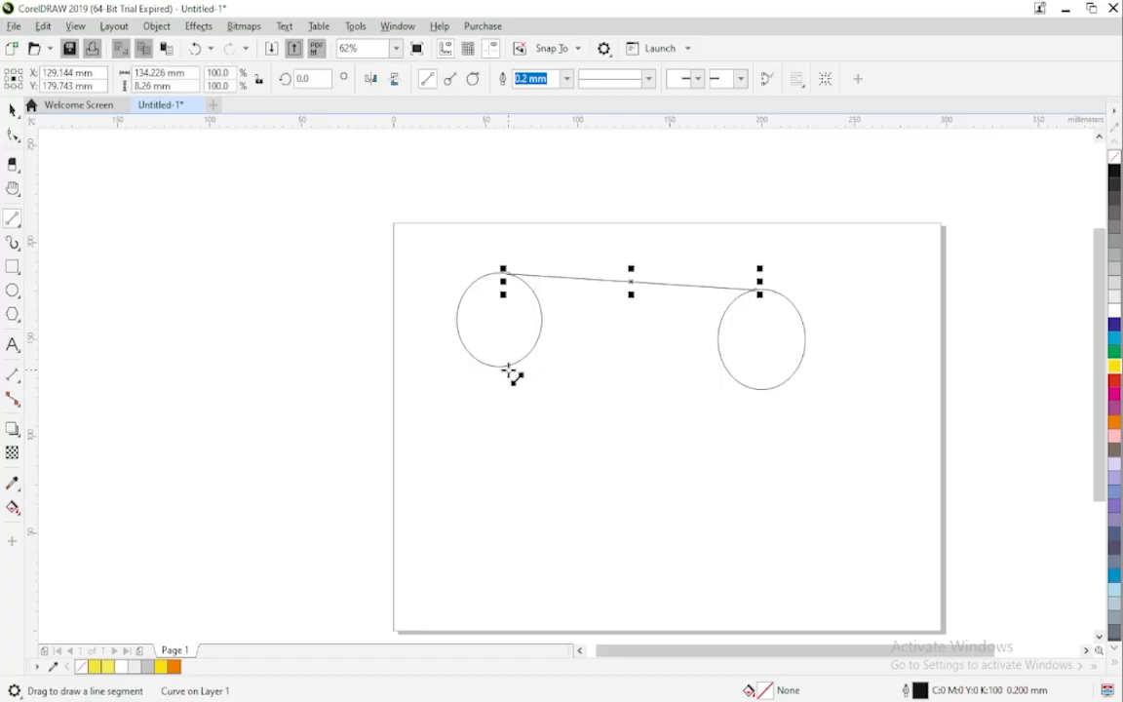
pyautogui.moveTo(509, 368); pyautogui.dragTo(740, 386)
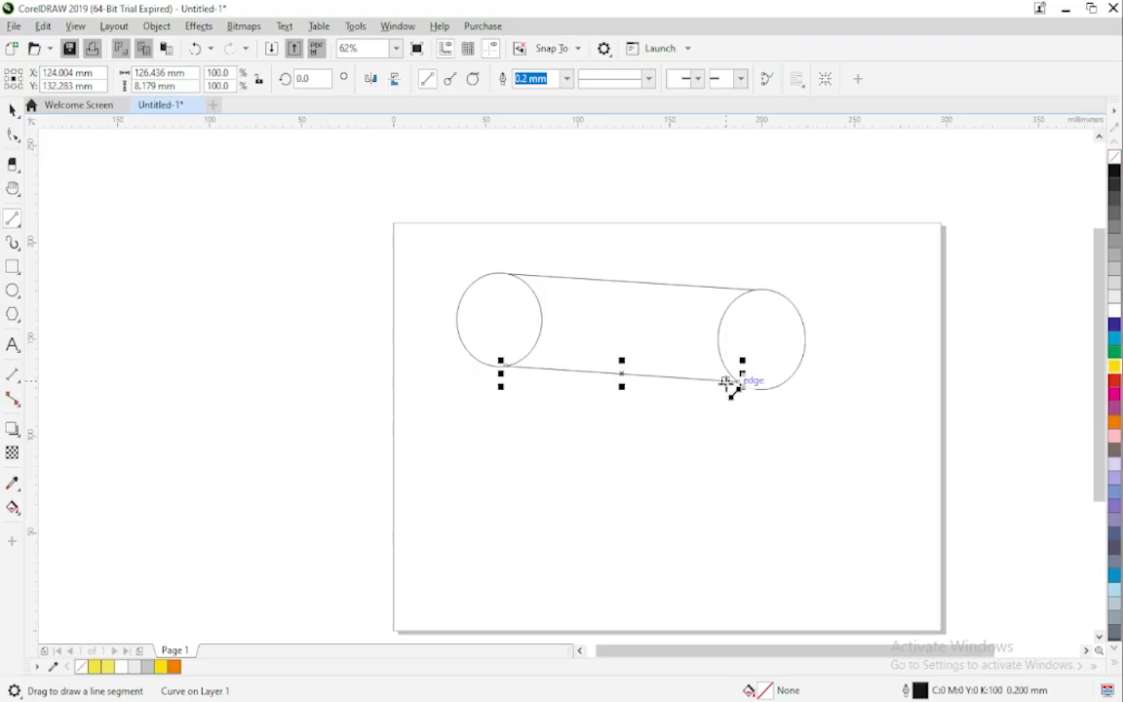
# Switch the 2-Point Line tool to perpendicular mode, try a line from the first ellipse's top to the second ellipse, and undo it.
pyautogui.click(452, 87)
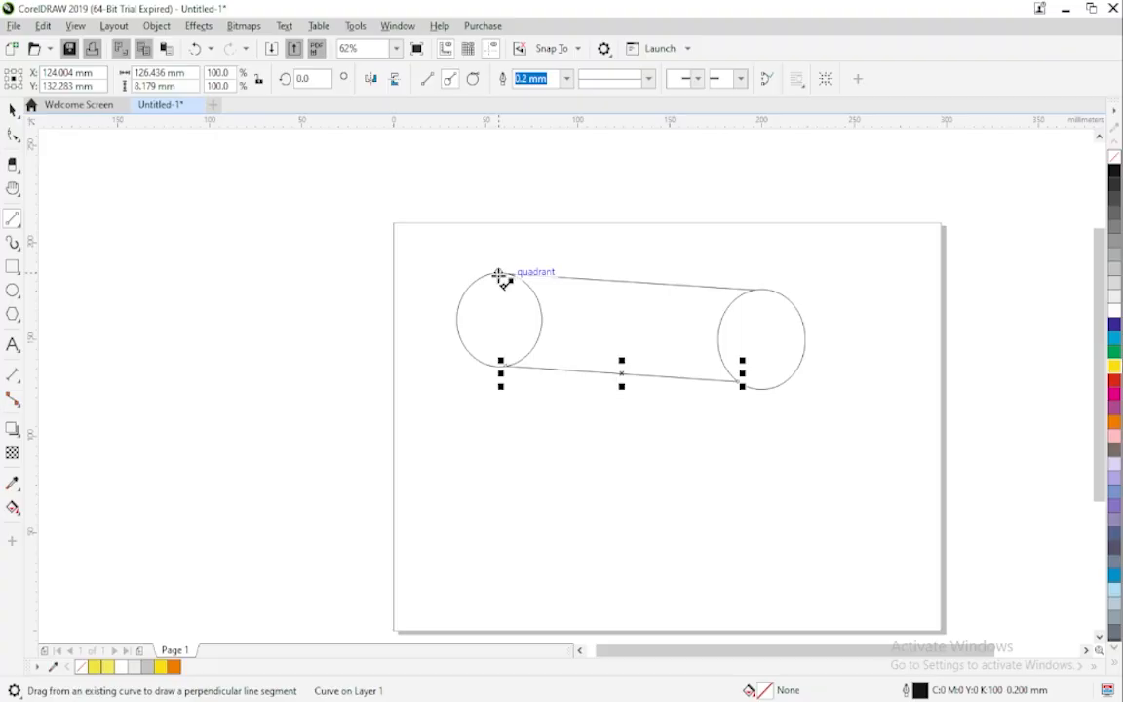
pyautogui.moveTo(498, 274); pyautogui.dragTo(713, 344)
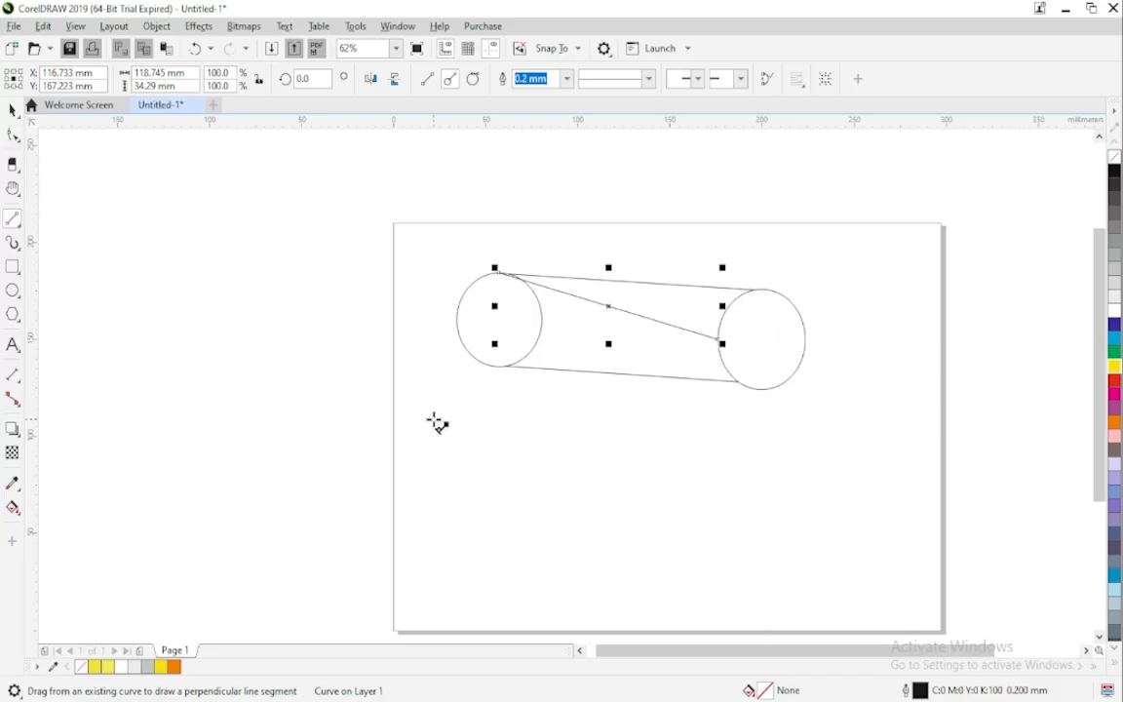
pyautogui.hotkey('ctrl', 'z')
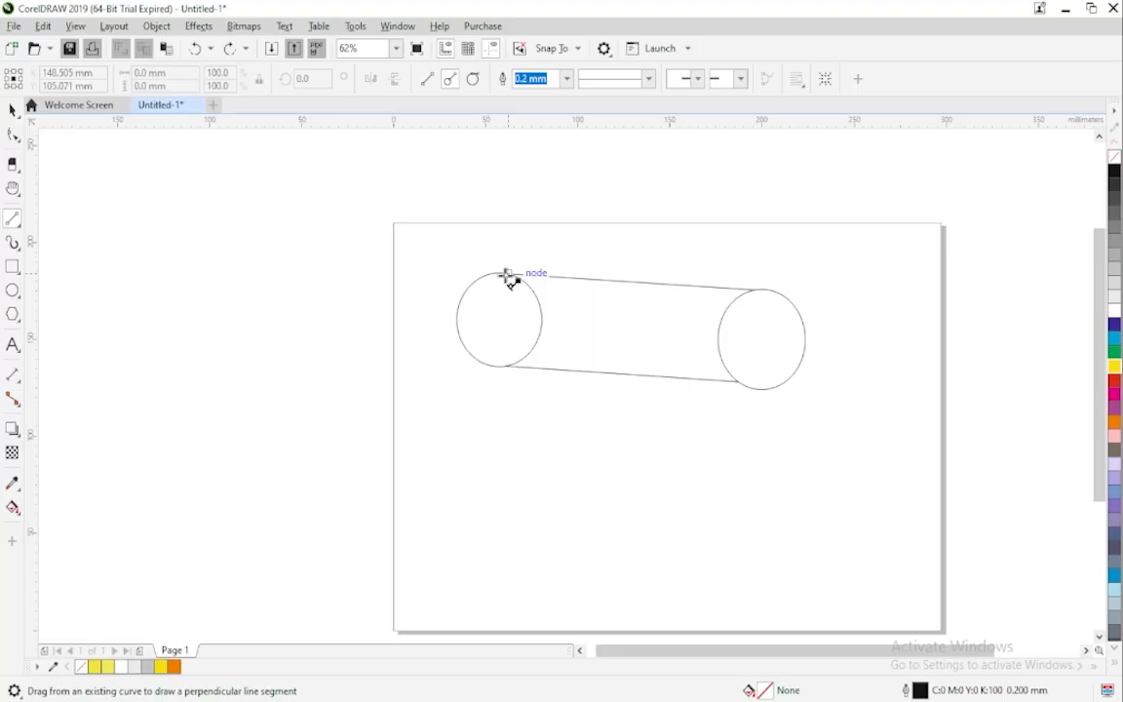
# Draw a perpendicular line about 48 mm long between the connecting lines, and one about 143 mm long from the first ellipse's outer side to the second ellipse.
pyautogui.moveTo(587, 281); pyautogui.dragTo(580, 376)
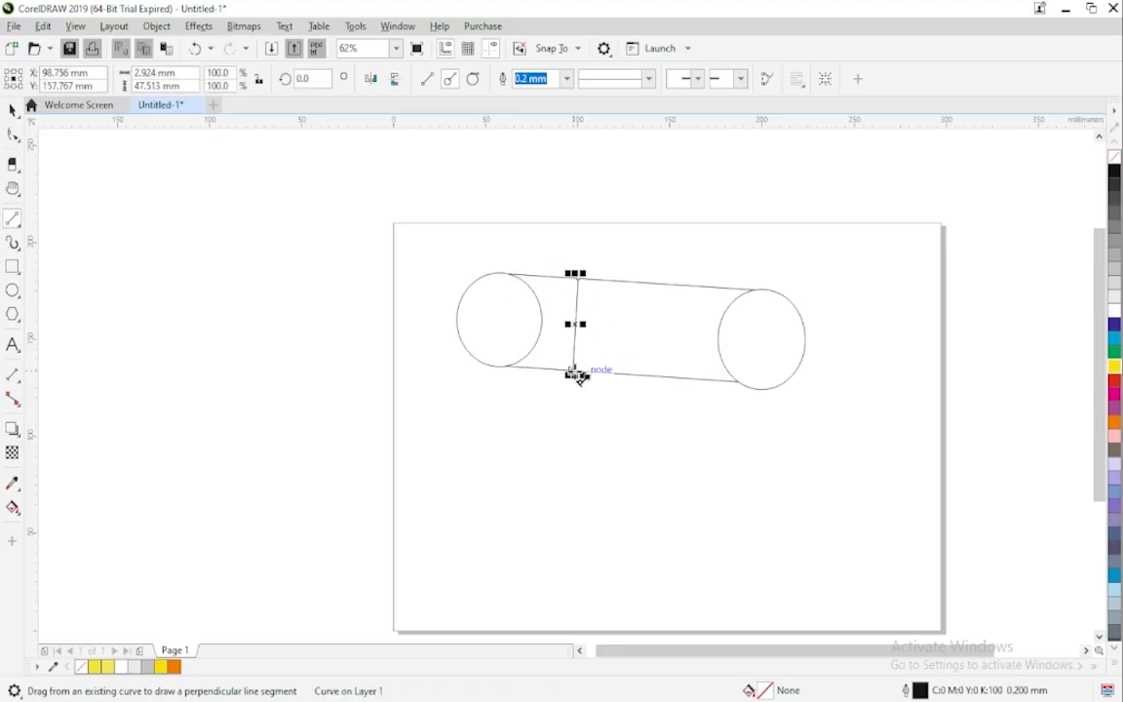
pyautogui.moveTo(518, 279); pyautogui.dragTo(721, 326)
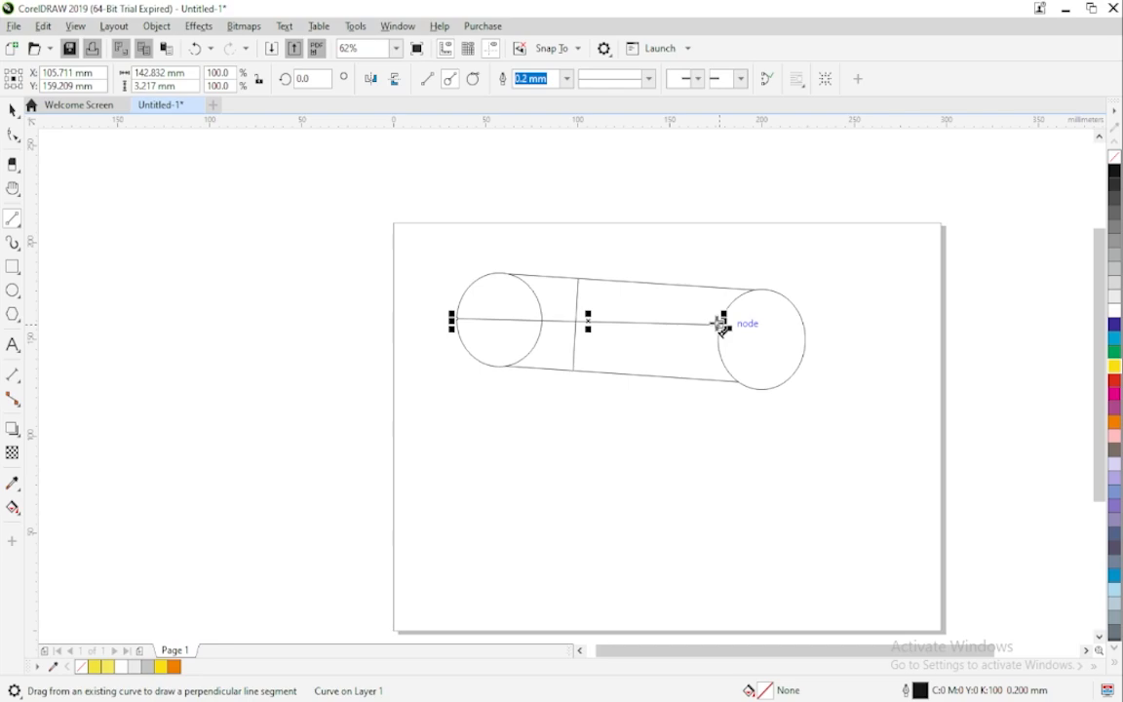
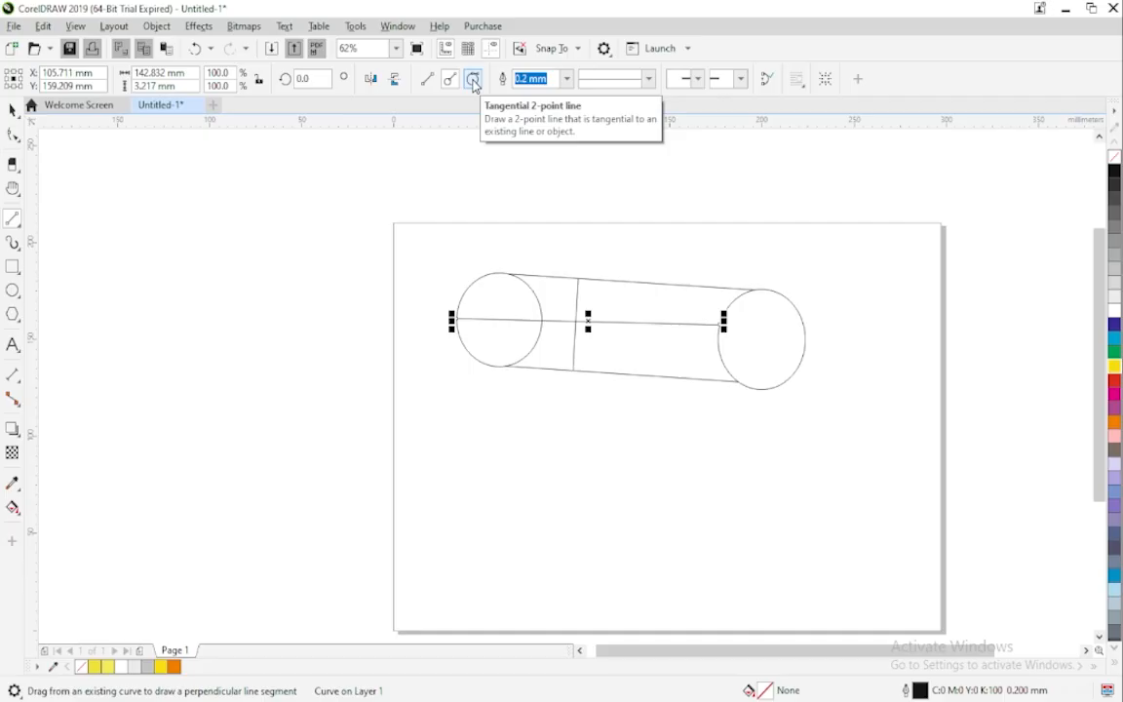
# Draw three tangential 2-Point Lines meeting where the inner lines cross, about 26 by 24 mm, 31 by 22 mm and 87 by 17 mm.
pyautogui.click(474, 84)
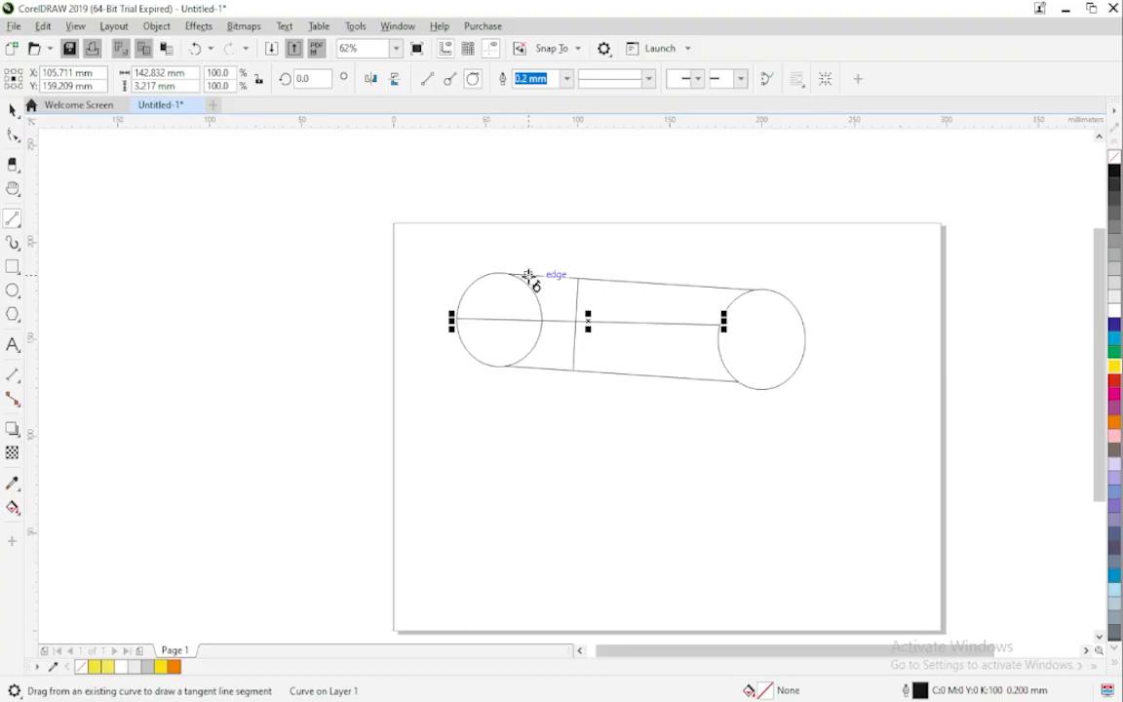
pyautogui.moveTo(529, 277); pyautogui.dragTo(578, 323)
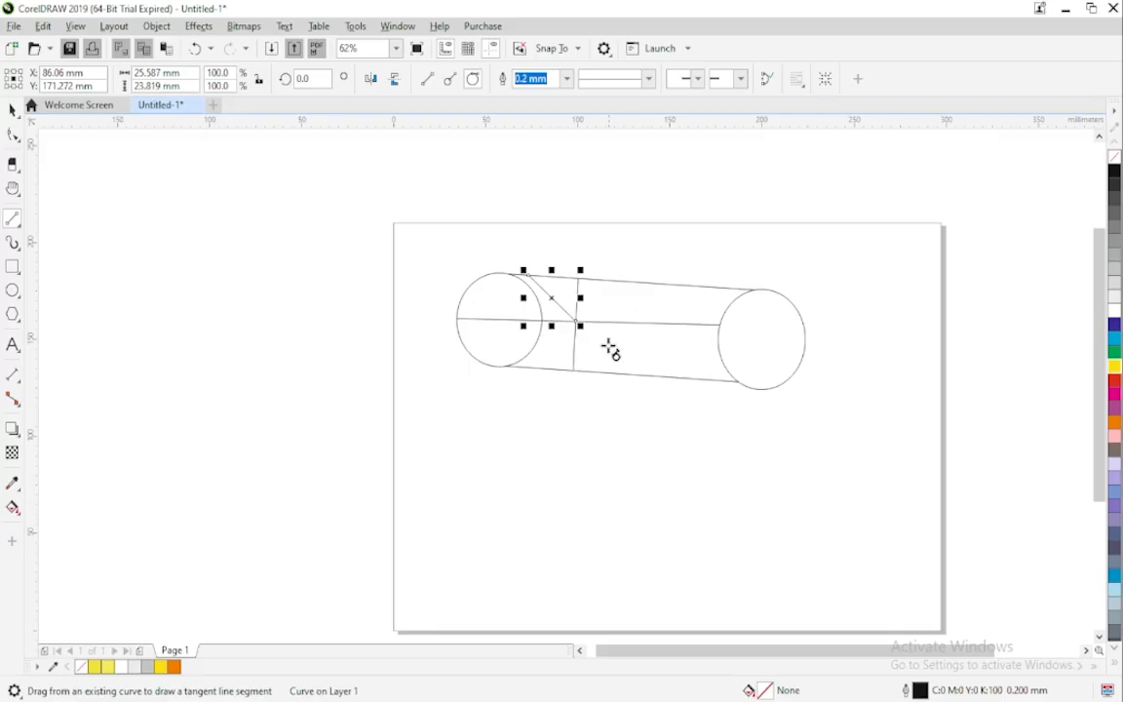
pyautogui.moveTo(578, 326); pyautogui.dragTo(516, 370)
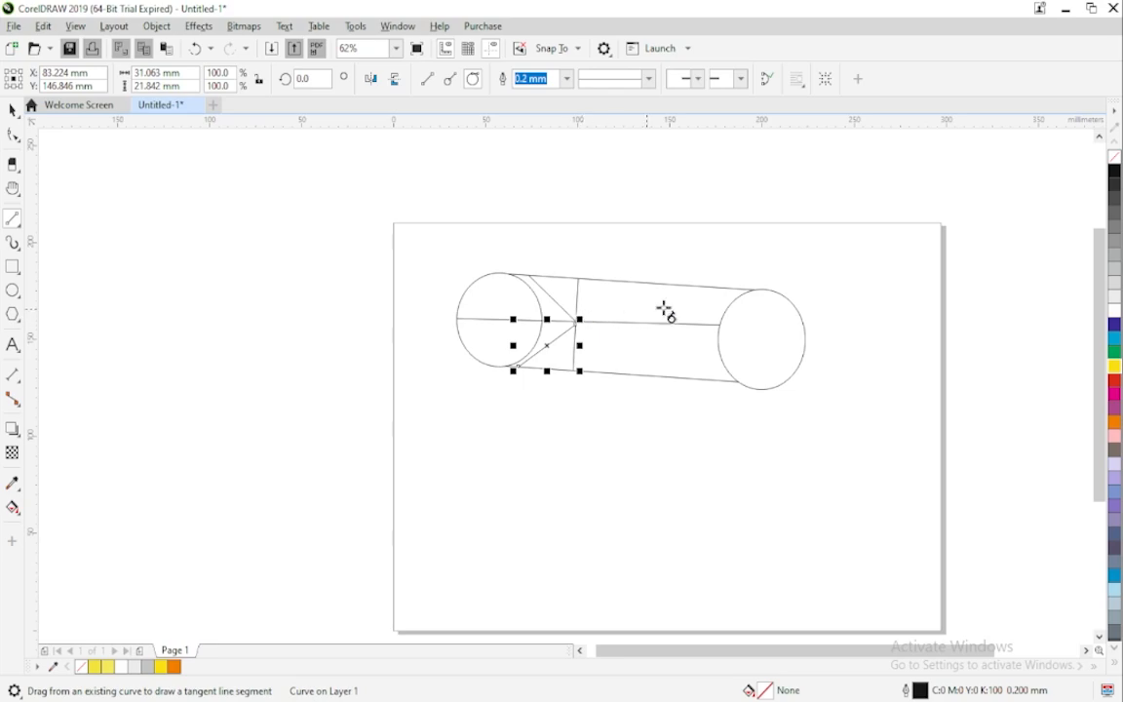
pyautogui.moveTo(750, 290); pyautogui.dragTo(584, 323)
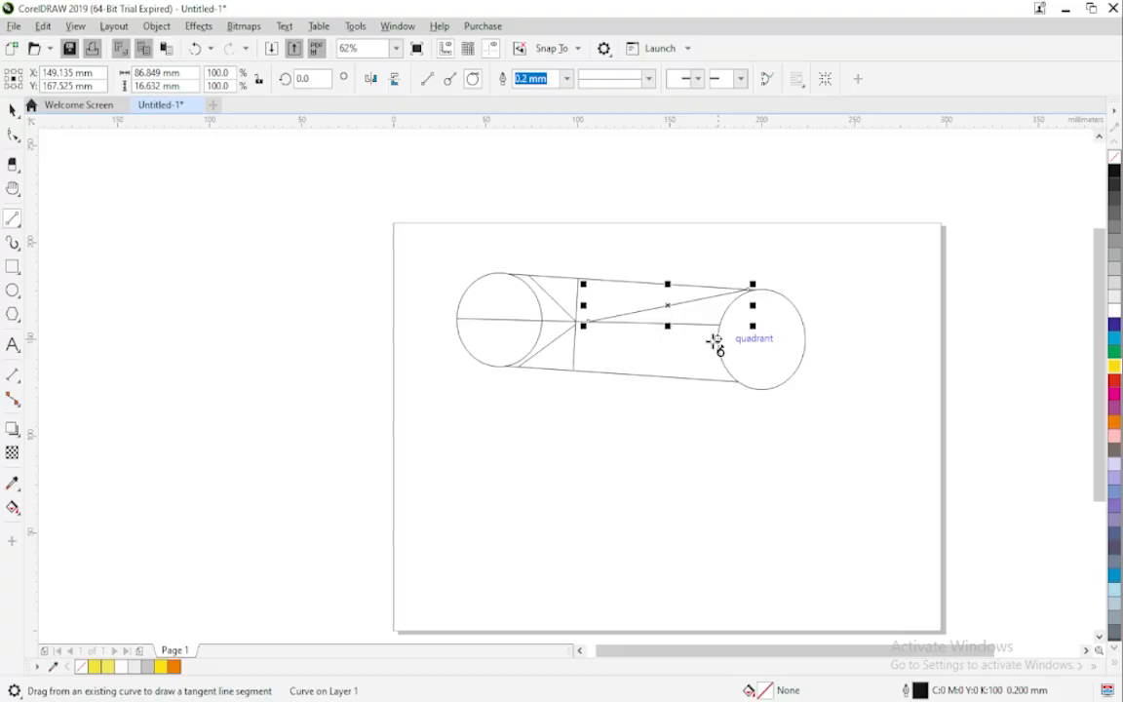
# Select both ellipses and all the lines between them with the Pick tool and delete them.
pyautogui.click(17, 231)
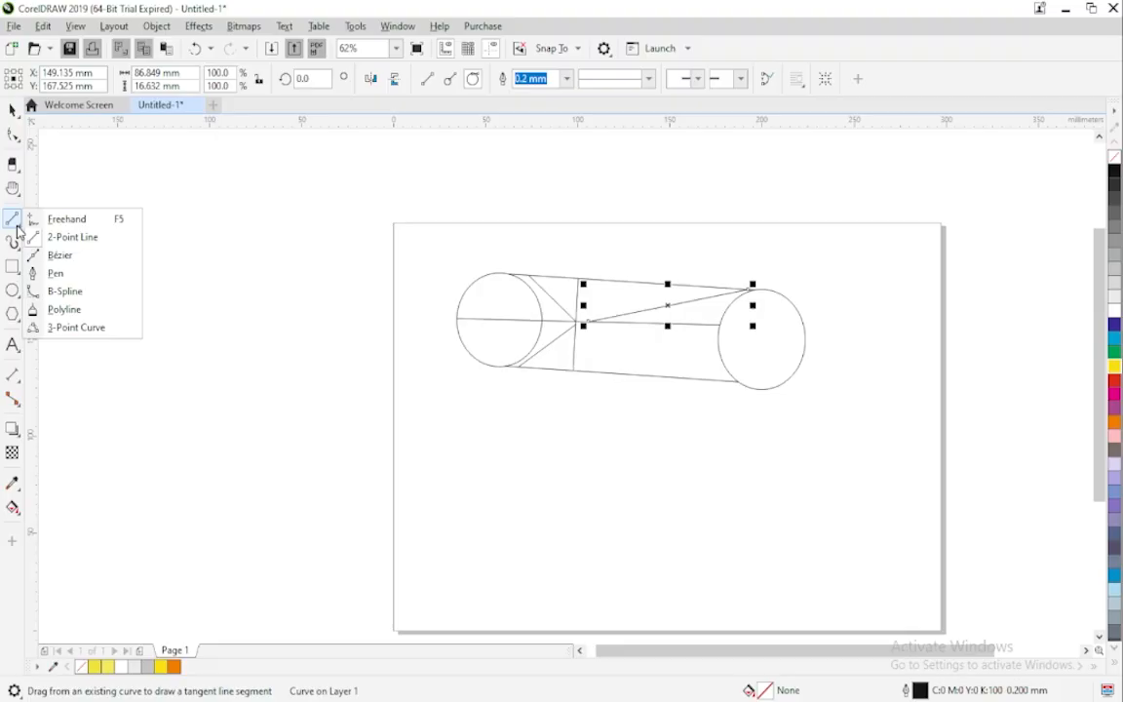
pyautogui.click(15, 234)
pyautogui.click(13, 109)
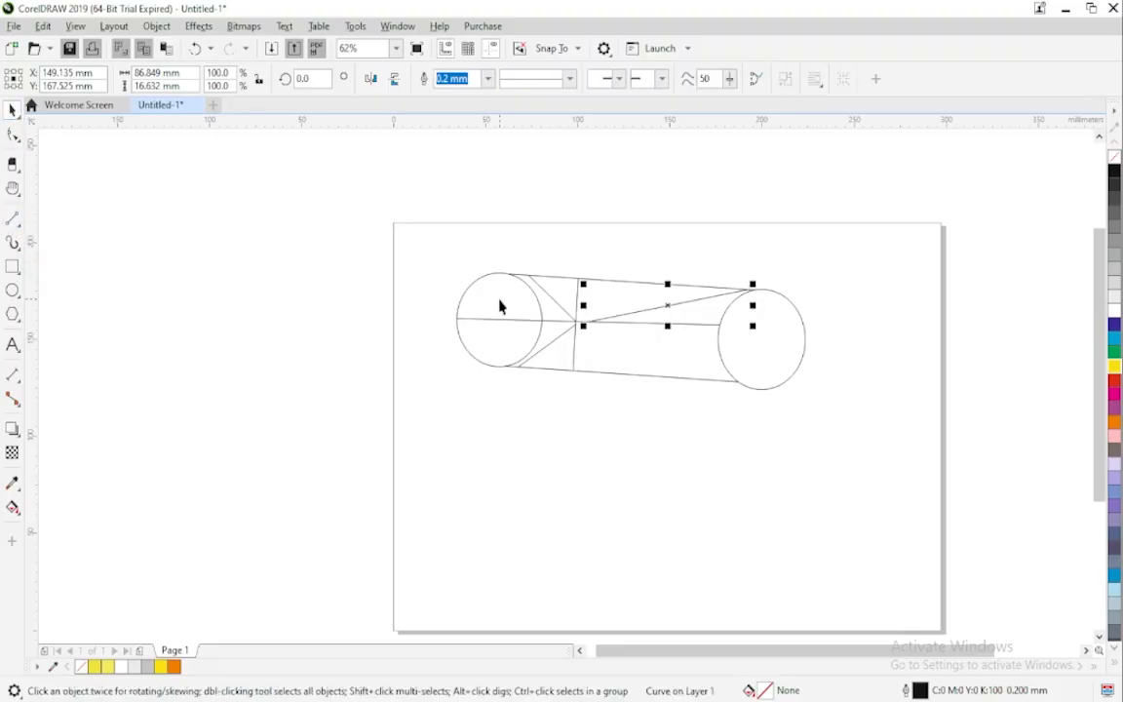
pyautogui.moveTo(439, 238)
pyautogui.mouseDown()
pyautogui.moveTo(742, 426)
pyautogui.moveTo(876, 459)
pyautogui.mouseUp()
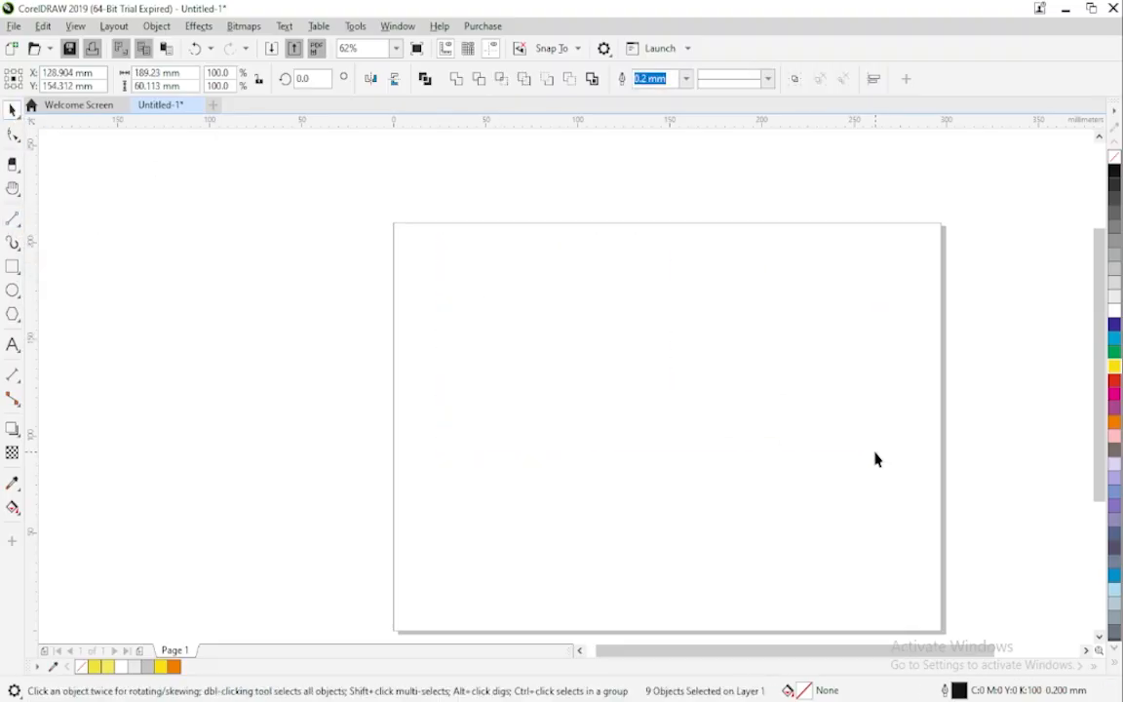
pyautogui.press('Delete')
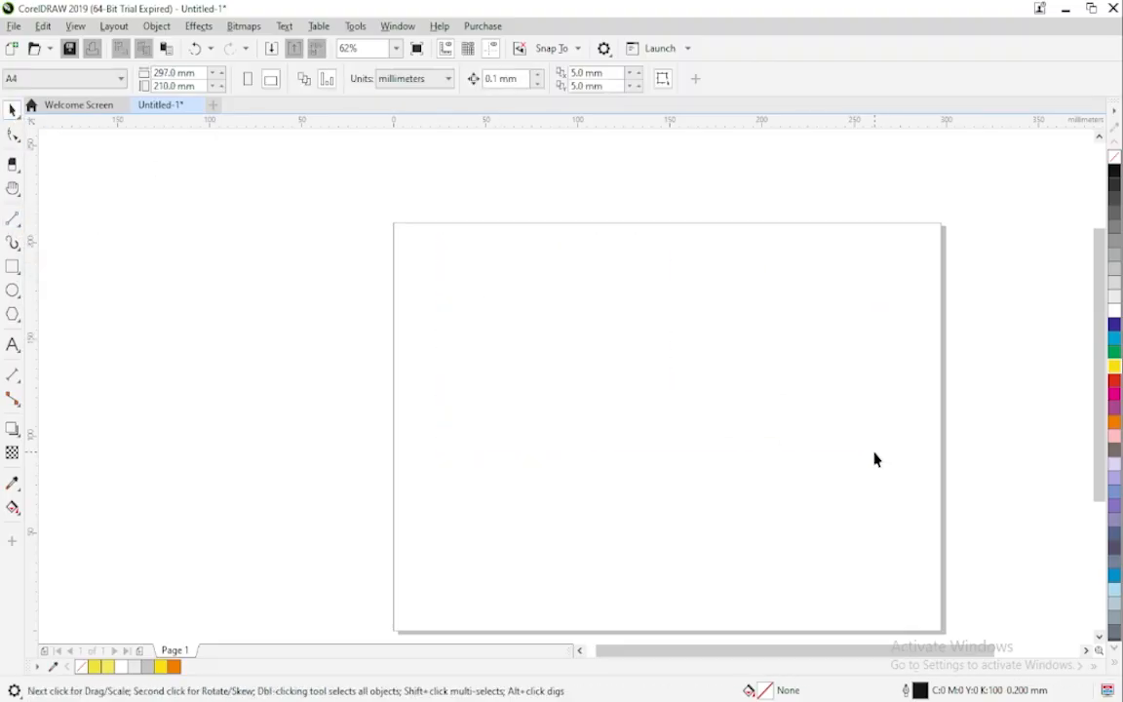
# Draw a closed nine-node Bézier outline across the page's left edge, starting with a curved loop and continuing with mostly straight segments.
pyautogui.click(18, 228)
pyautogui.click(54, 256)
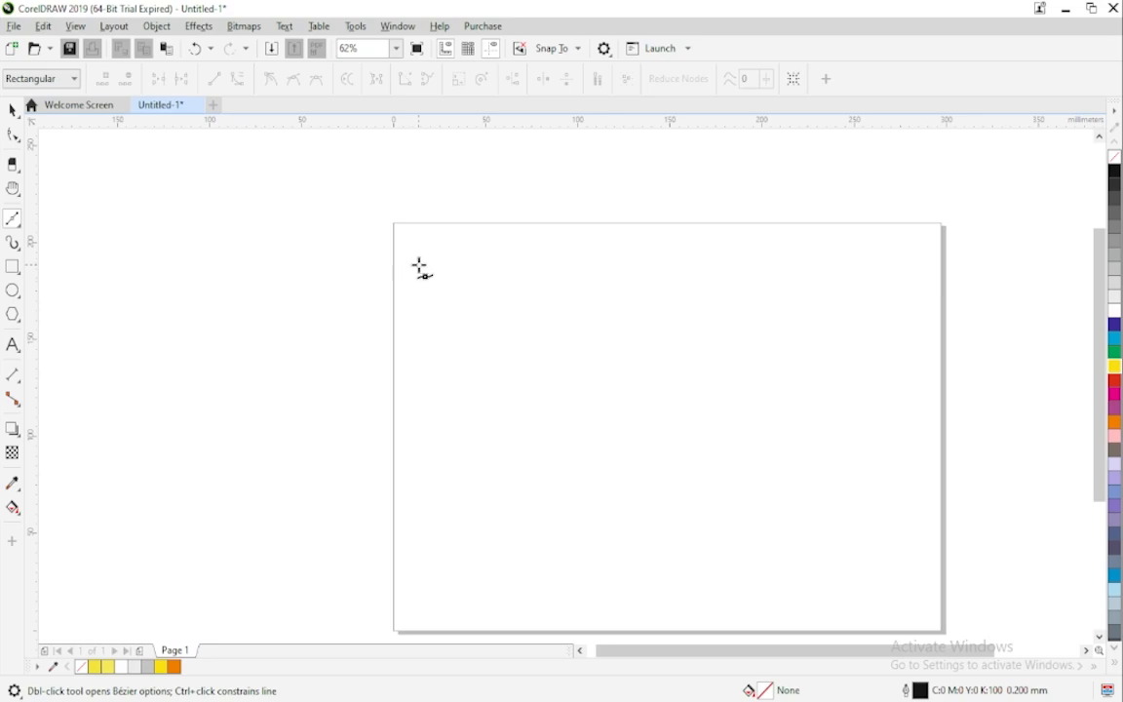
pyautogui.click(419, 265)
pyautogui.moveTo(427, 301)
pyautogui.mouseDown()
pyautogui.moveTo(571, 289)
pyautogui.moveTo(586, 277)
pyautogui.mouseUp()
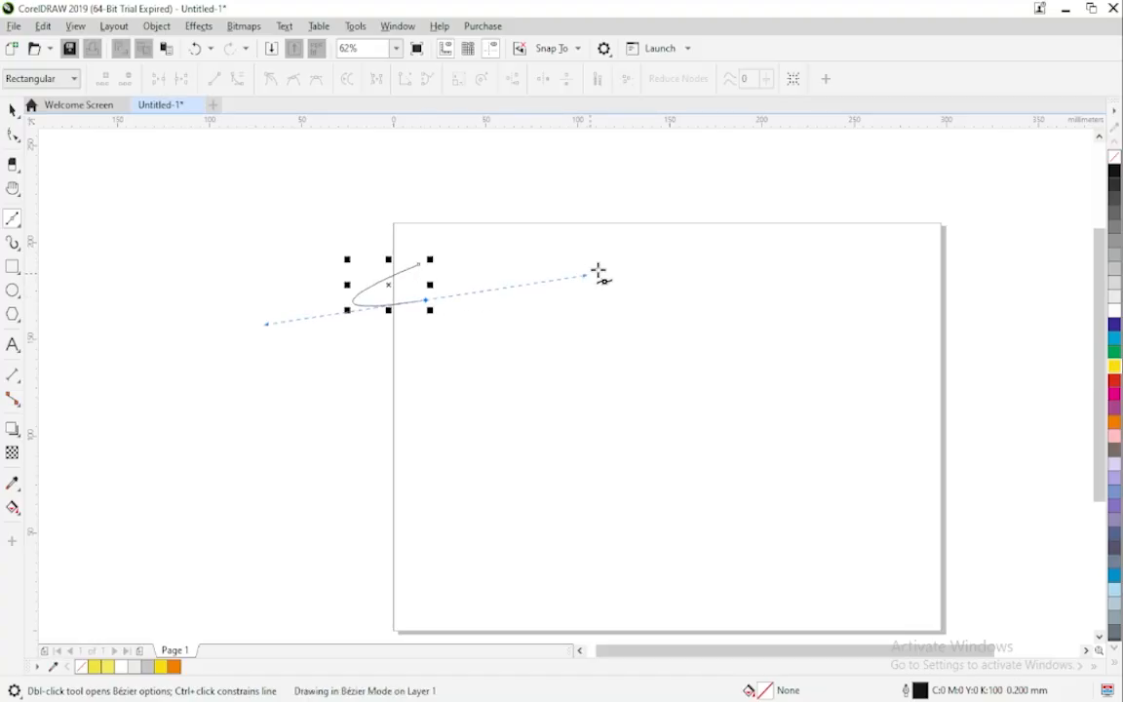
pyautogui.click(658, 260)
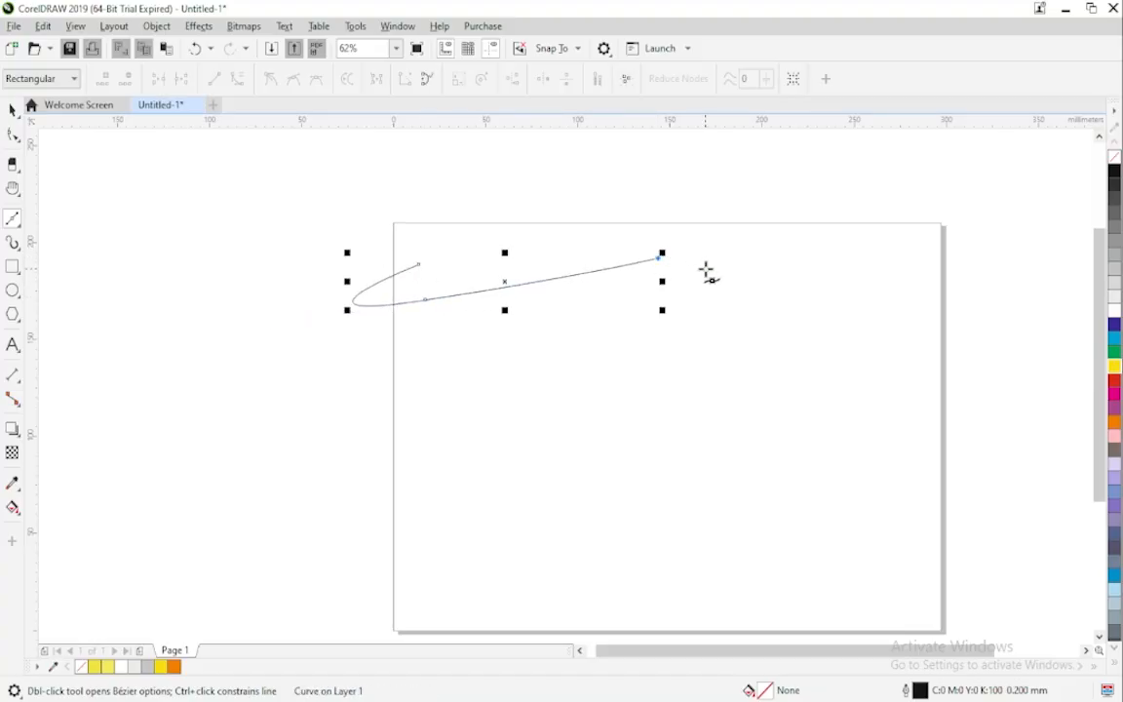
pyautogui.click(706, 268)
pyautogui.click(717, 378)
pyautogui.click(568, 393)
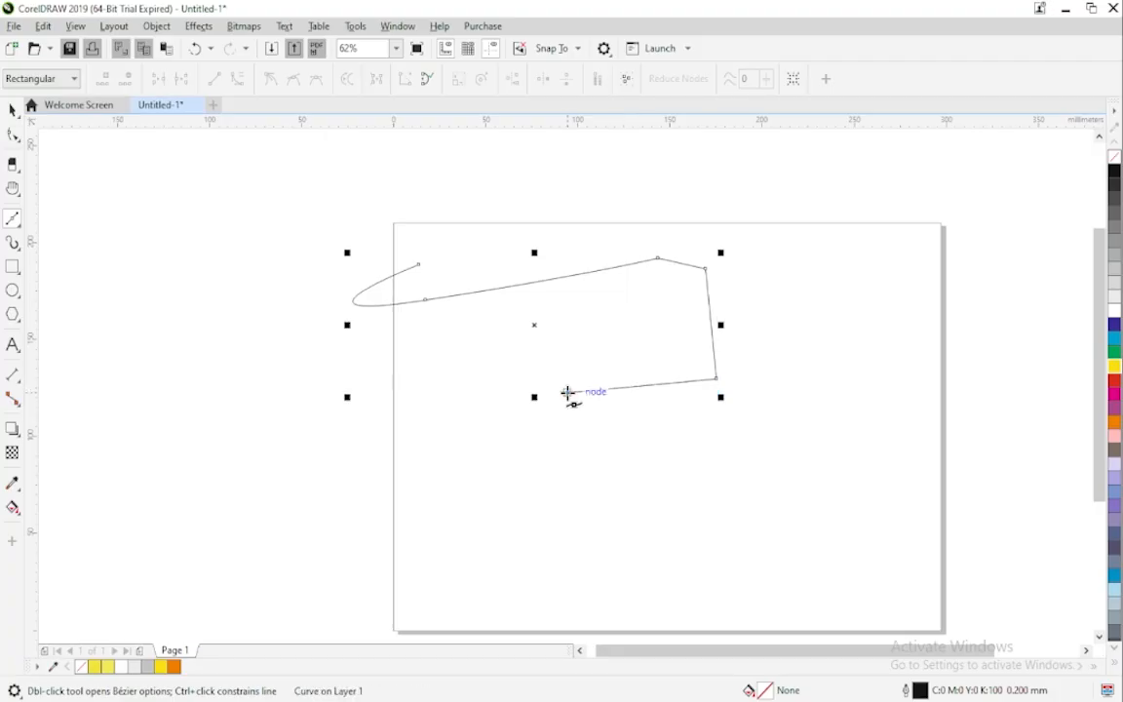
pyautogui.click(427, 420)
pyautogui.click(284, 374)
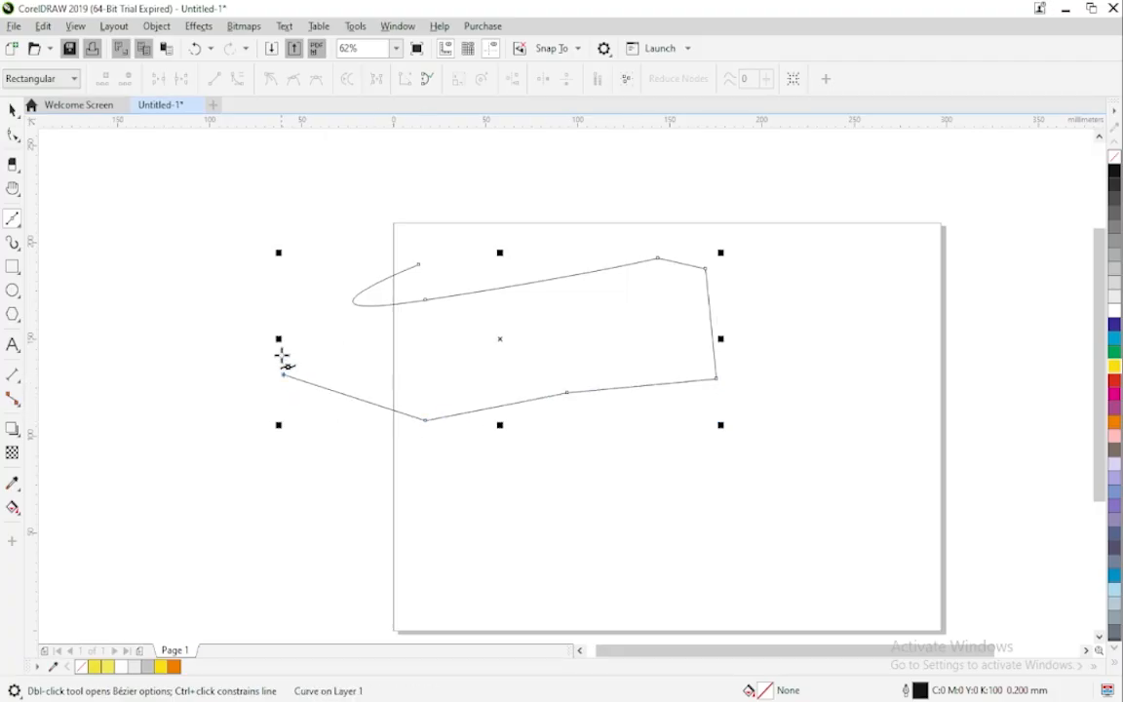
pyautogui.click(291, 310)
pyautogui.doubleClick(293, 301)
pyautogui.click(419, 264)
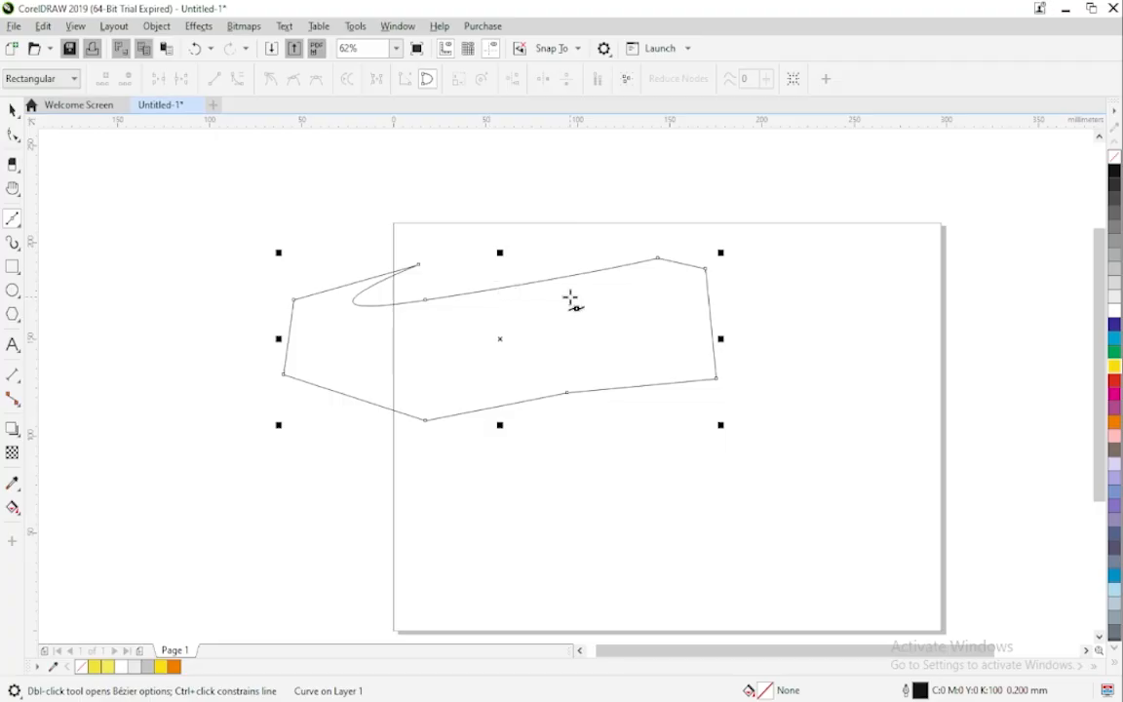
# Move the outline's upper corner node off the page further outward and slightly up with the Shape tool.
pyautogui.click(11, 134)
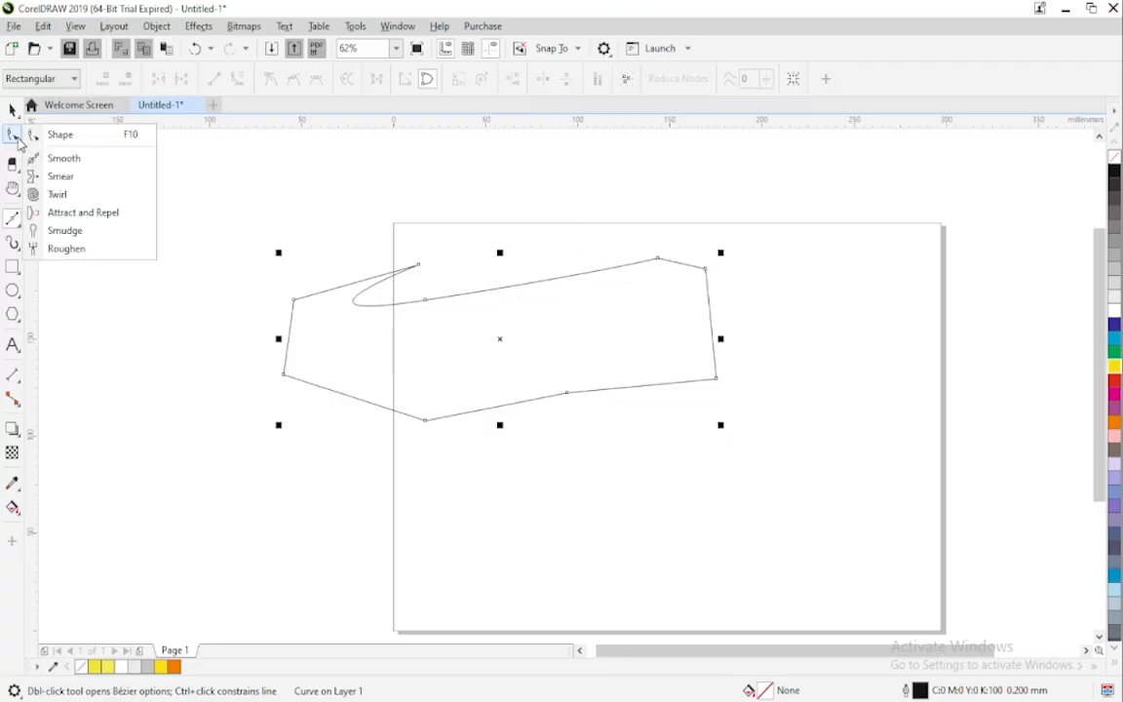
pyautogui.click(61, 137)
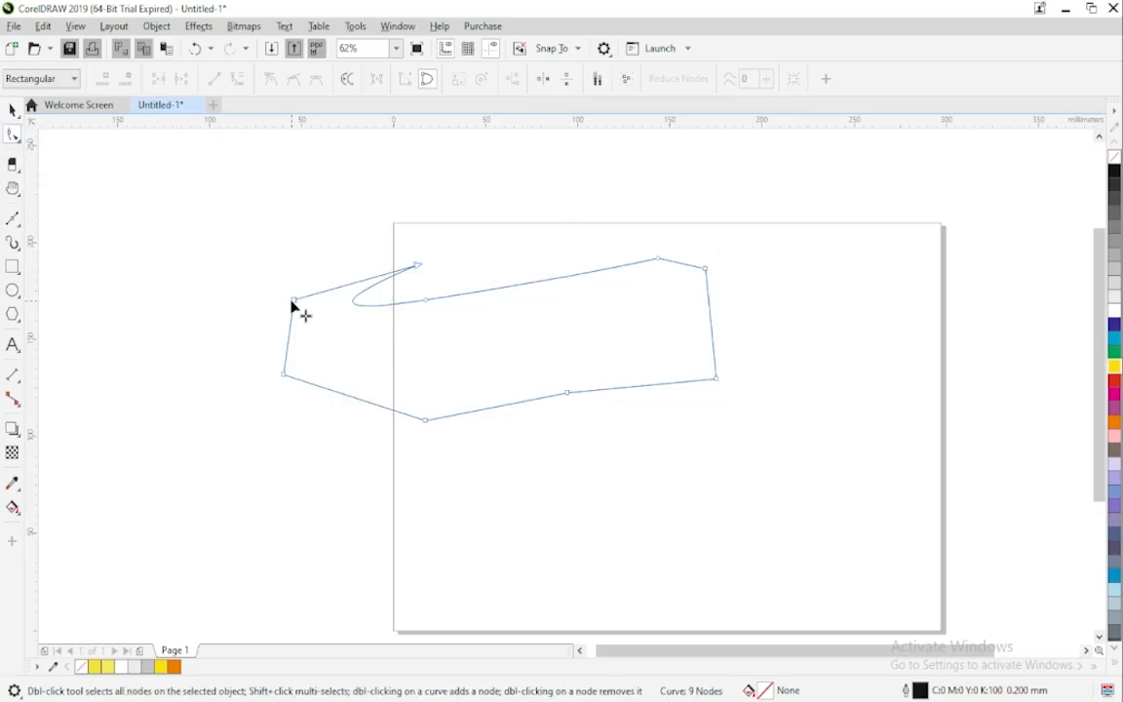
pyautogui.moveTo(292, 303); pyautogui.dragTo(230, 281)
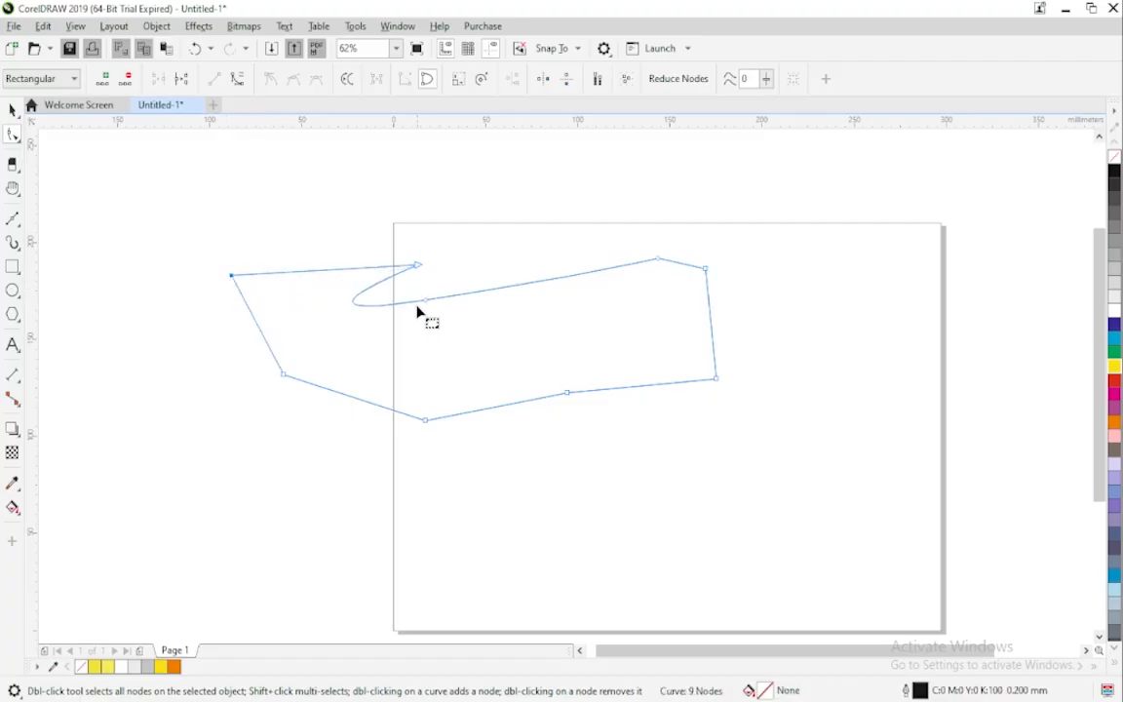
# Bend the outline's upper edge into a downward curve with the smooth node's handles, and nudge the upper peak node slightly outward.
pyautogui.moveTo(423, 304); pyautogui.dragTo(375, 270)
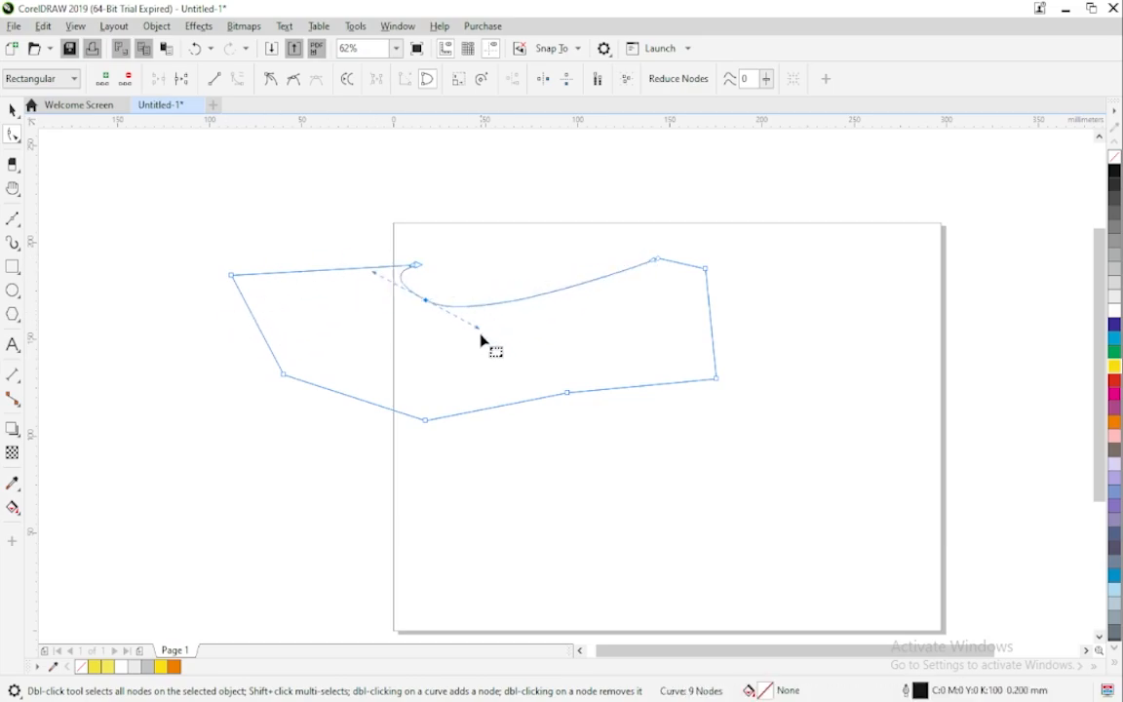
pyautogui.moveTo(487, 336); pyautogui.dragTo(496, 356)
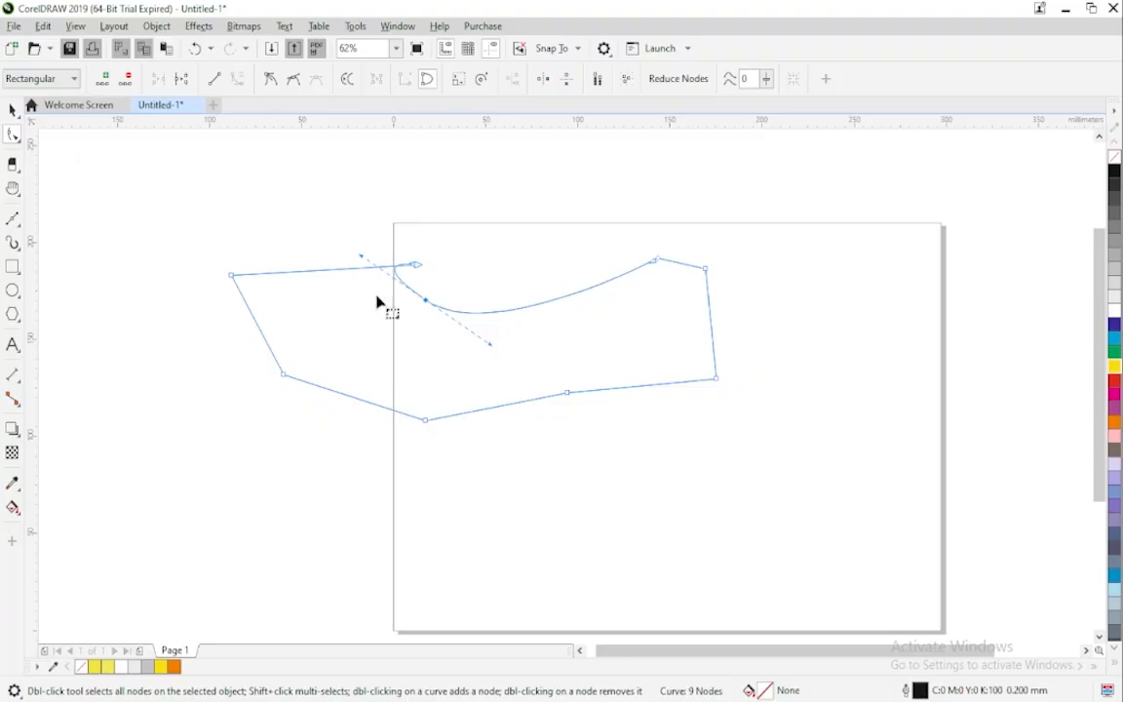
pyautogui.click(658, 261)
pyautogui.moveTo(662, 265)
pyautogui.mouseDown()
pyautogui.moveTo(677, 261)
pyautogui.moveTo(668, 267)
pyautogui.mouseUp()
pyautogui.click(705, 269)
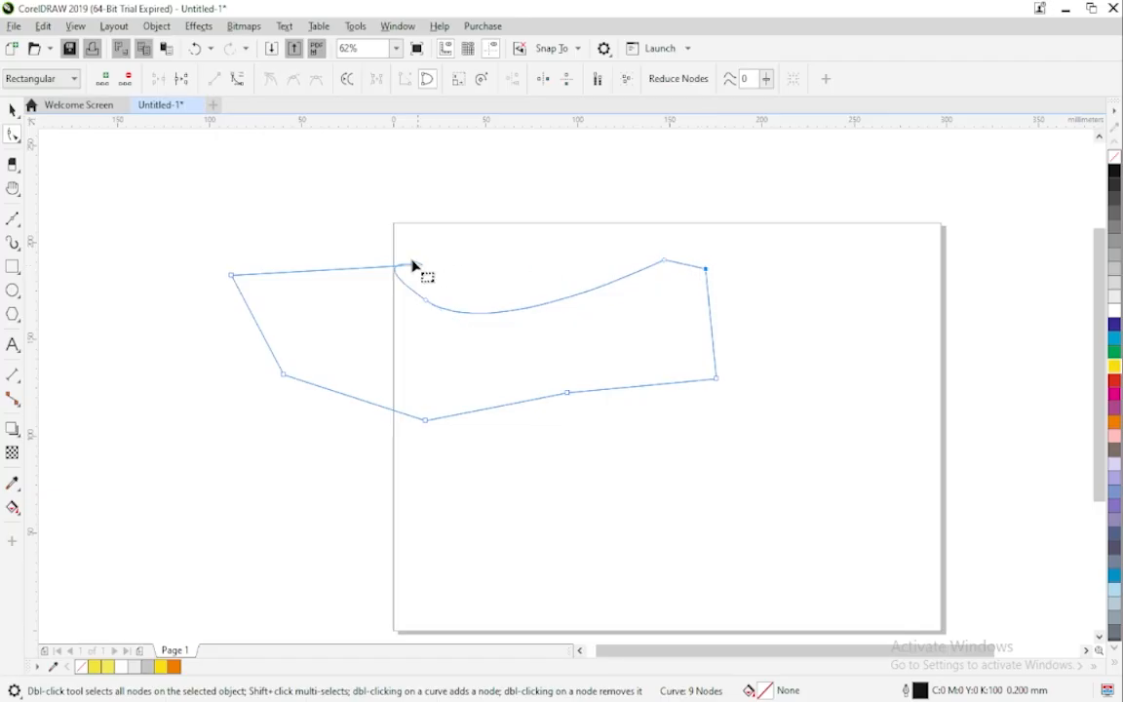
# Delete the outline and draw a closed two-lobed Bézier shape about 256 by 184 mm, alternating curved and corner nodes.
pyautogui.click(18, 113)
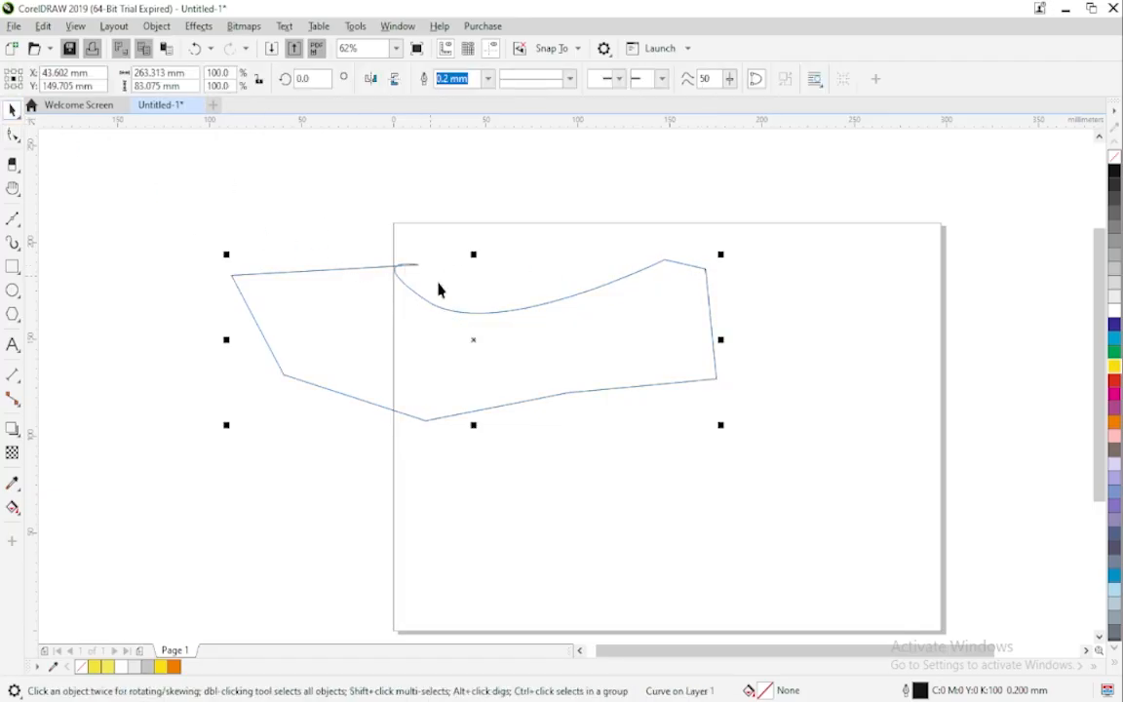
pyautogui.press('Delete')
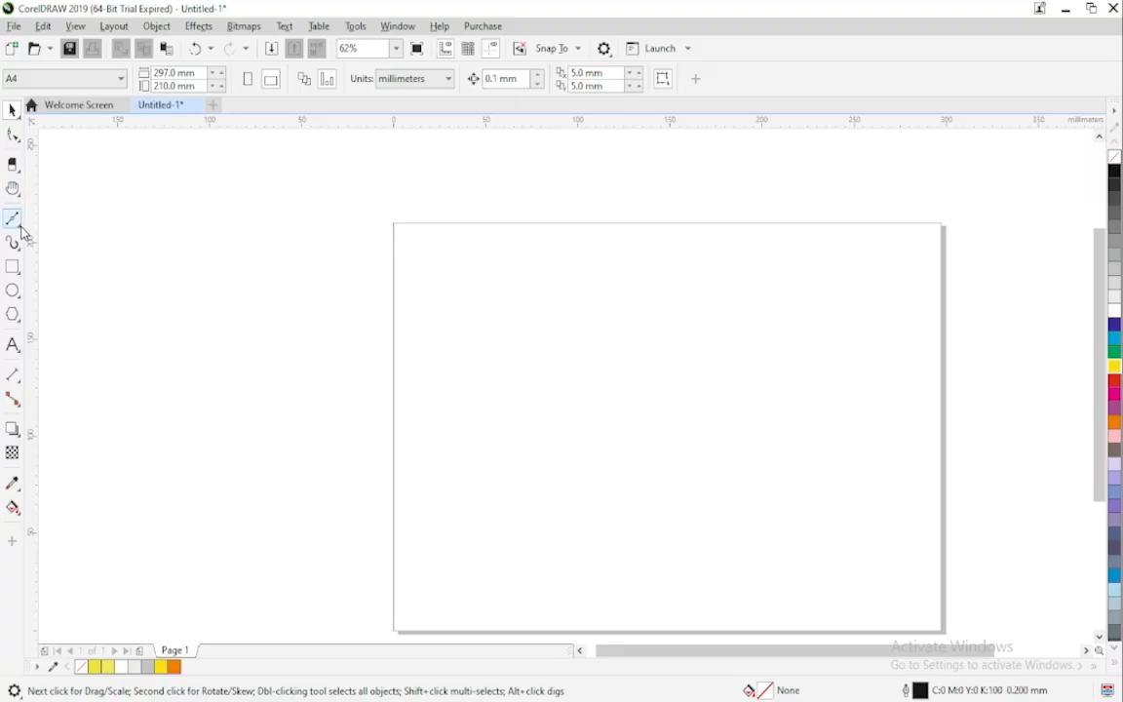
pyautogui.click(20, 228)
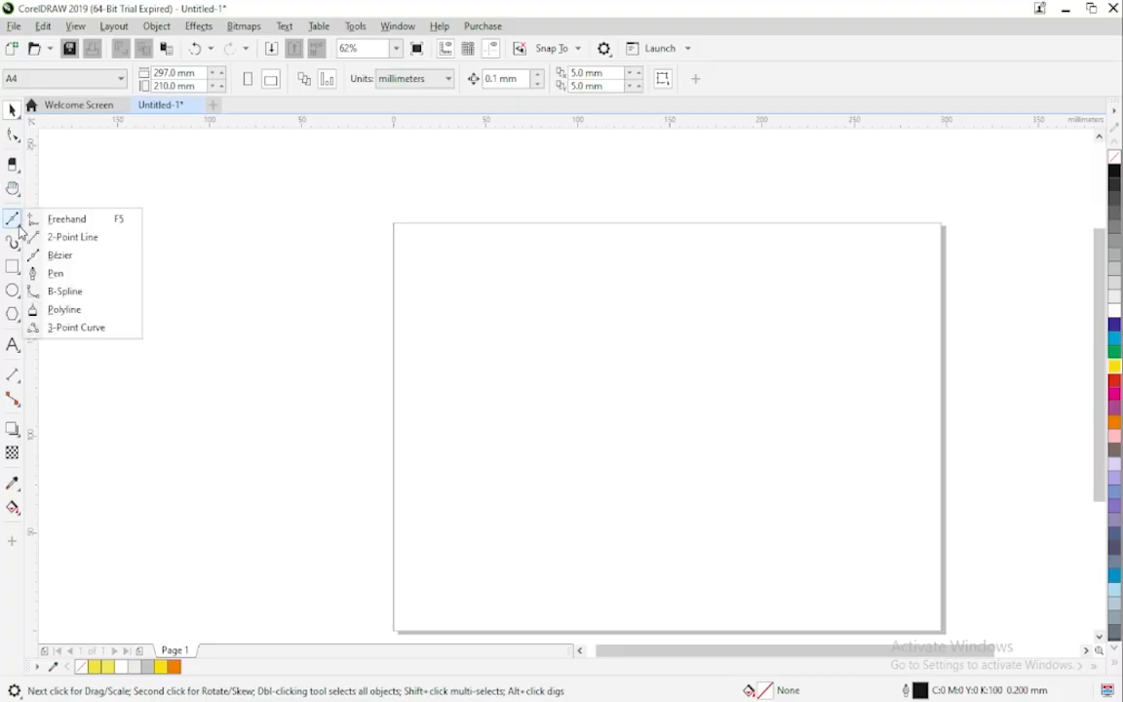
pyautogui.click(71, 256)
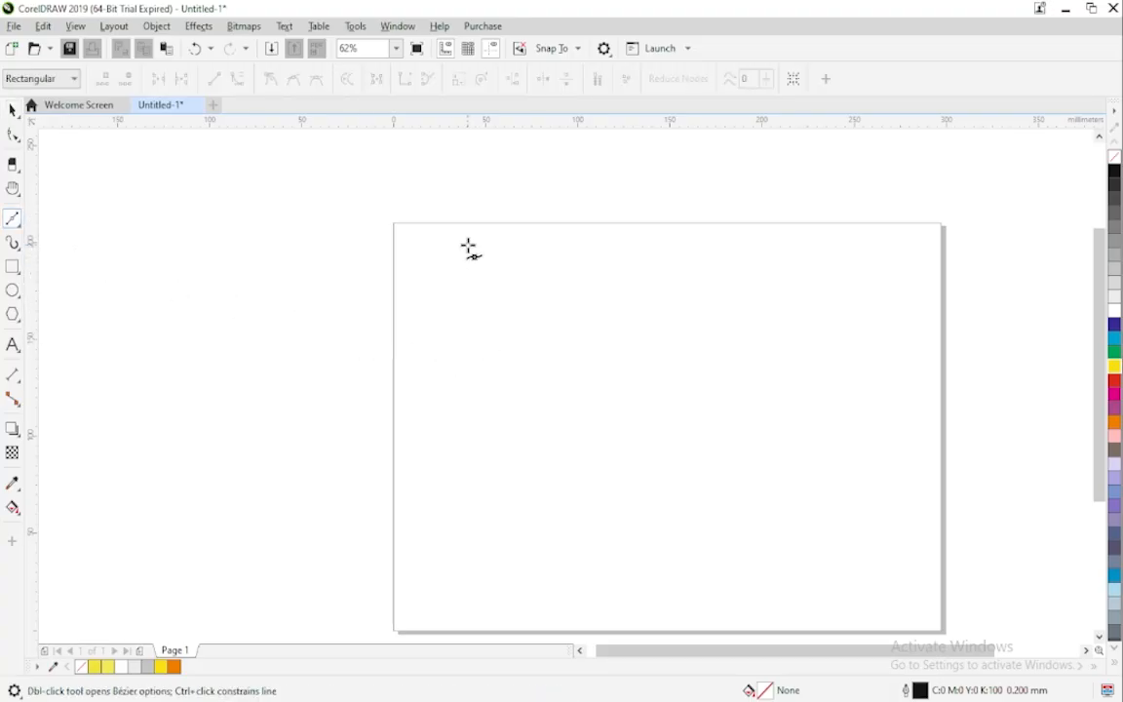
pyautogui.moveTo(468, 245); pyautogui.dragTo(497, 280)
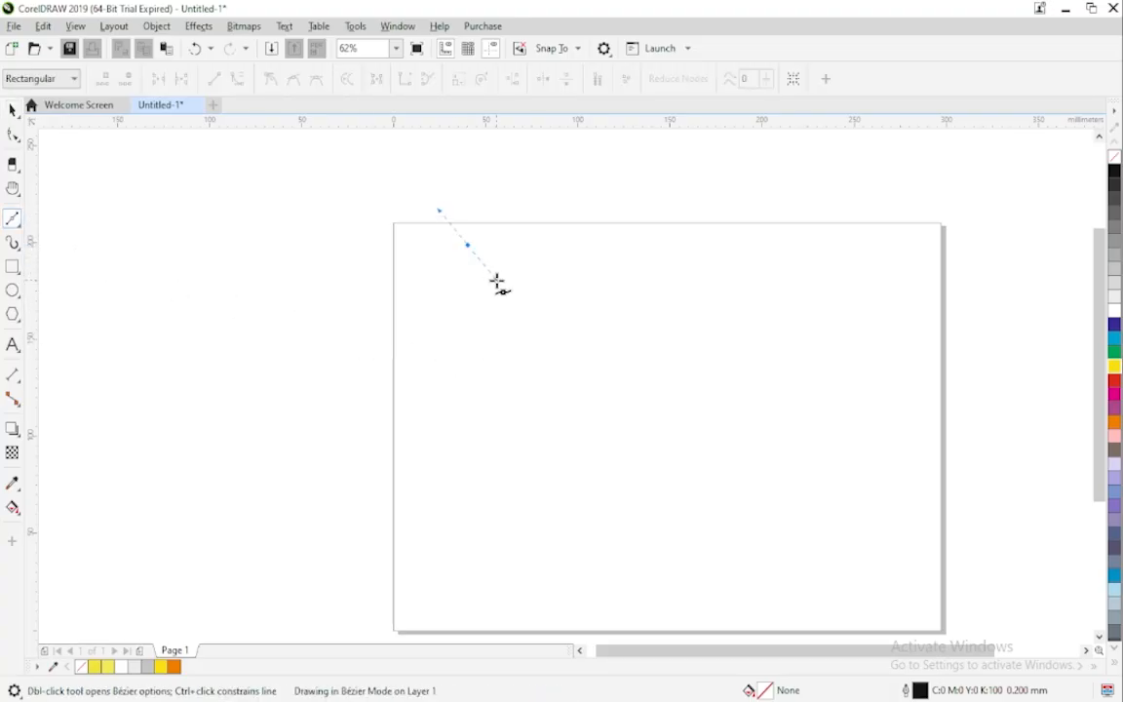
pyautogui.moveTo(698, 374); pyautogui.dragTo(851, 337)
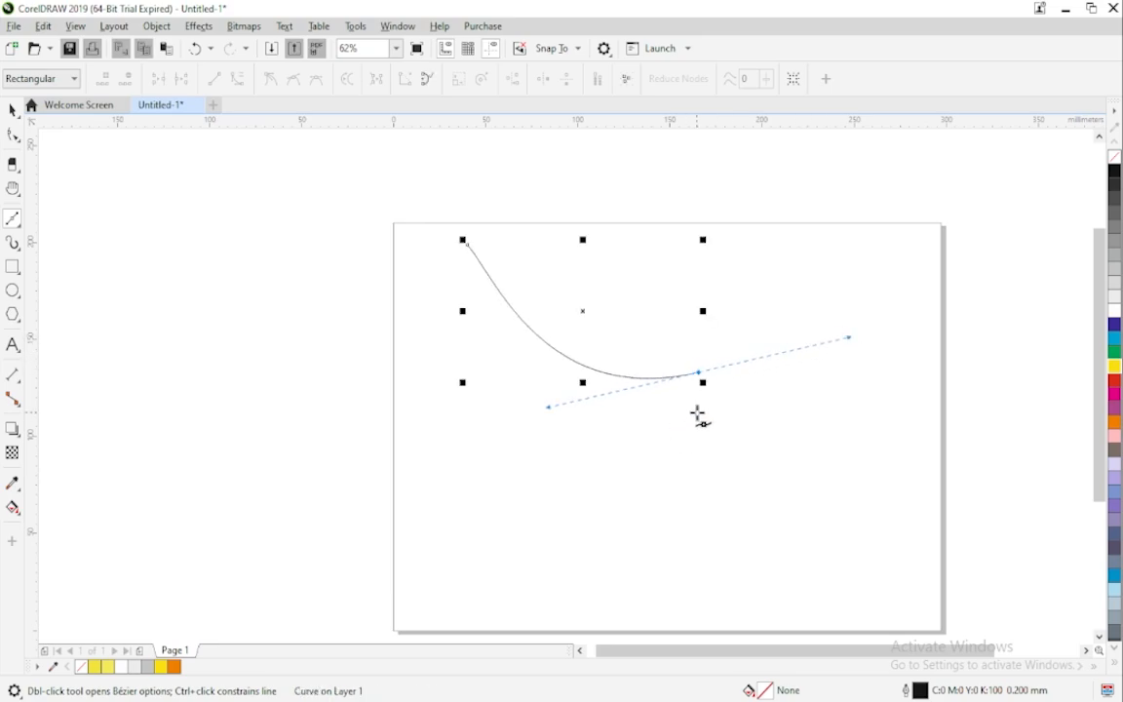
pyautogui.click(677, 493)
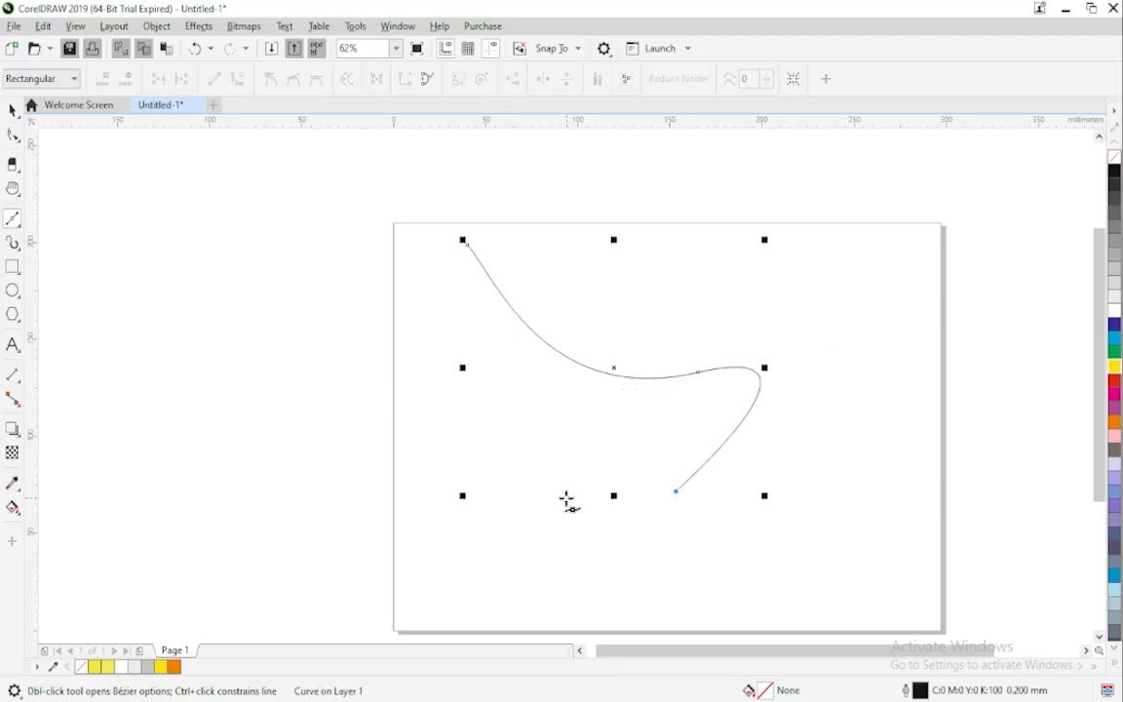
pyautogui.moveTo(920, 482); pyautogui.dragTo(1017, 362)
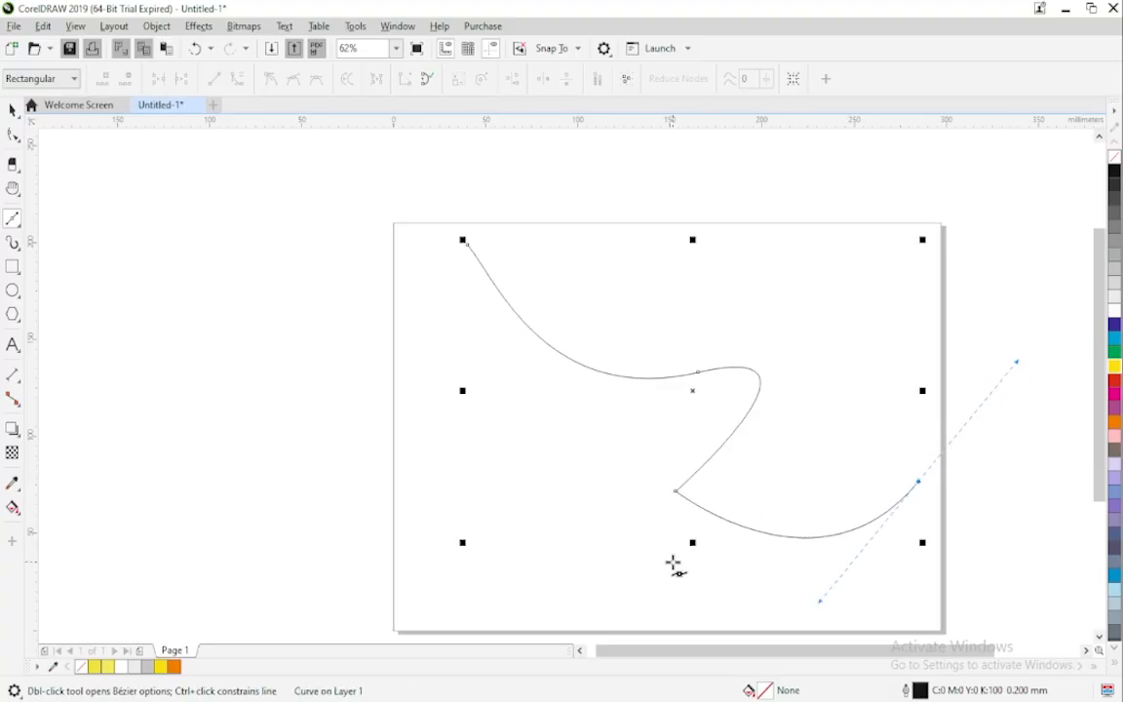
pyautogui.click(719, 322)
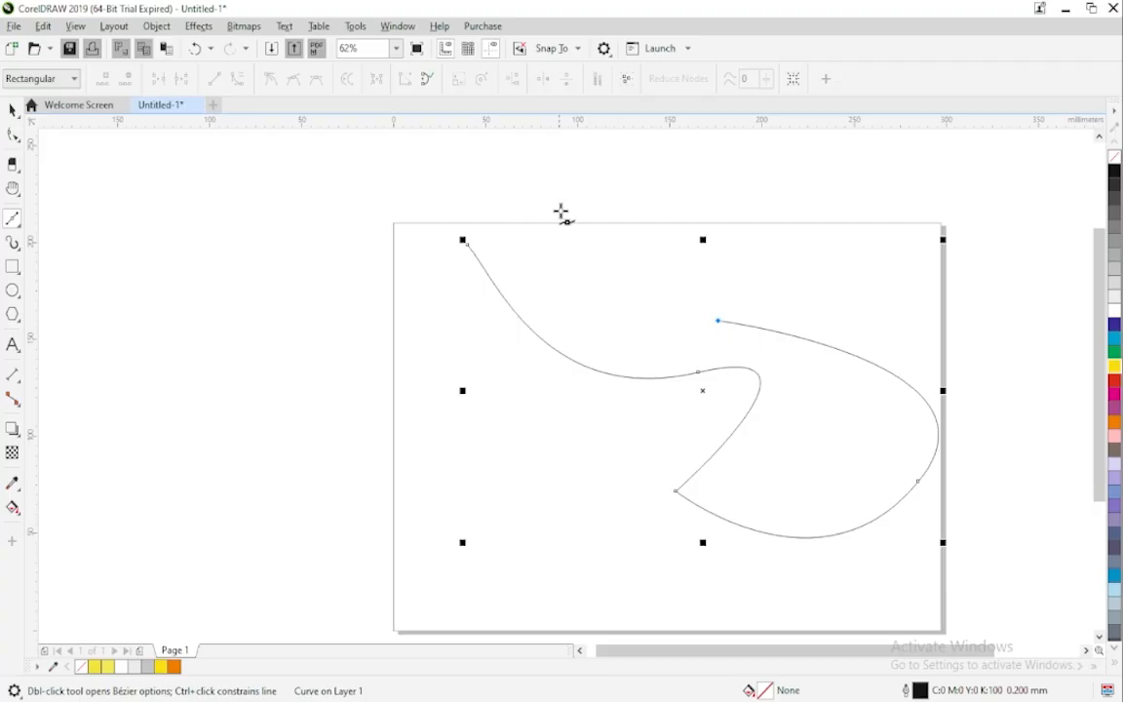
pyautogui.moveTo(697, 188); pyautogui.dragTo(588, 162)
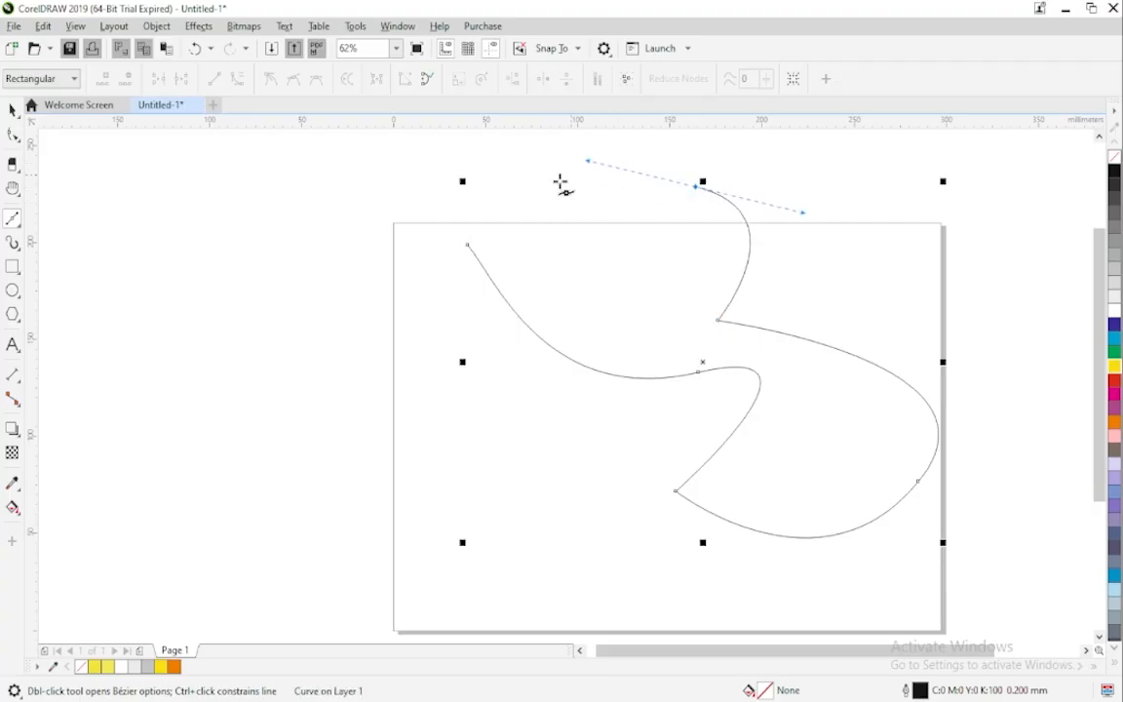
pyautogui.click(470, 244)
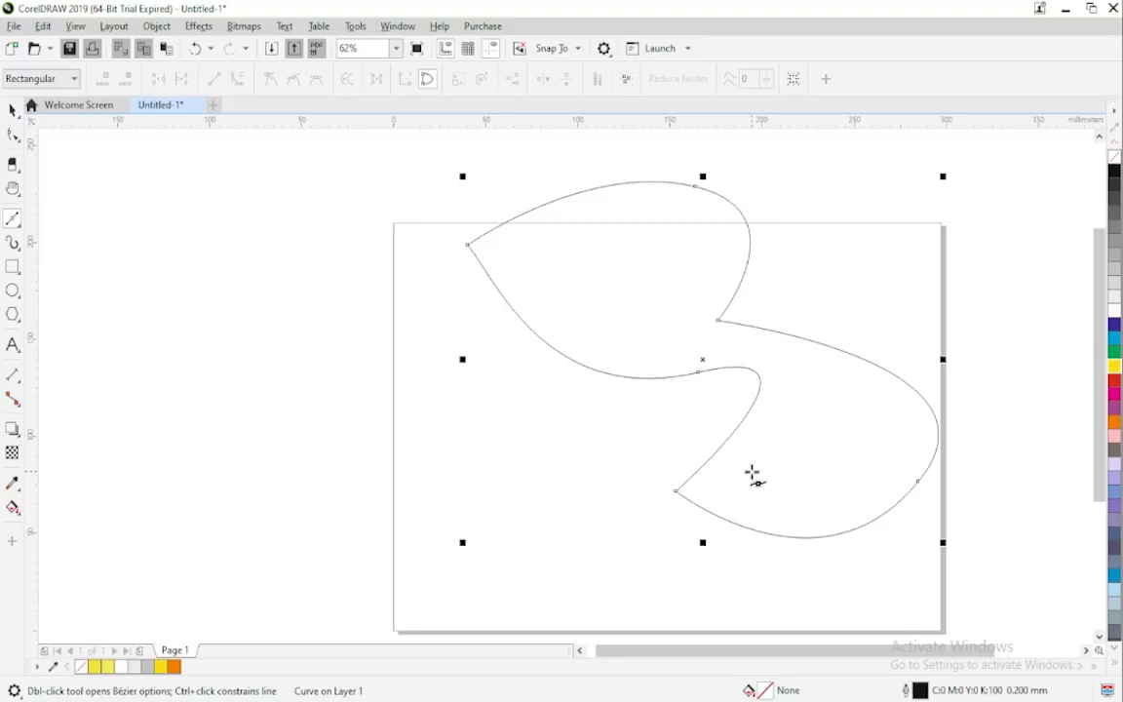
# Switch to the Pick tool and bring up the rotate and skew handles on the two-lobed curve.
pyautogui.click(18, 228)
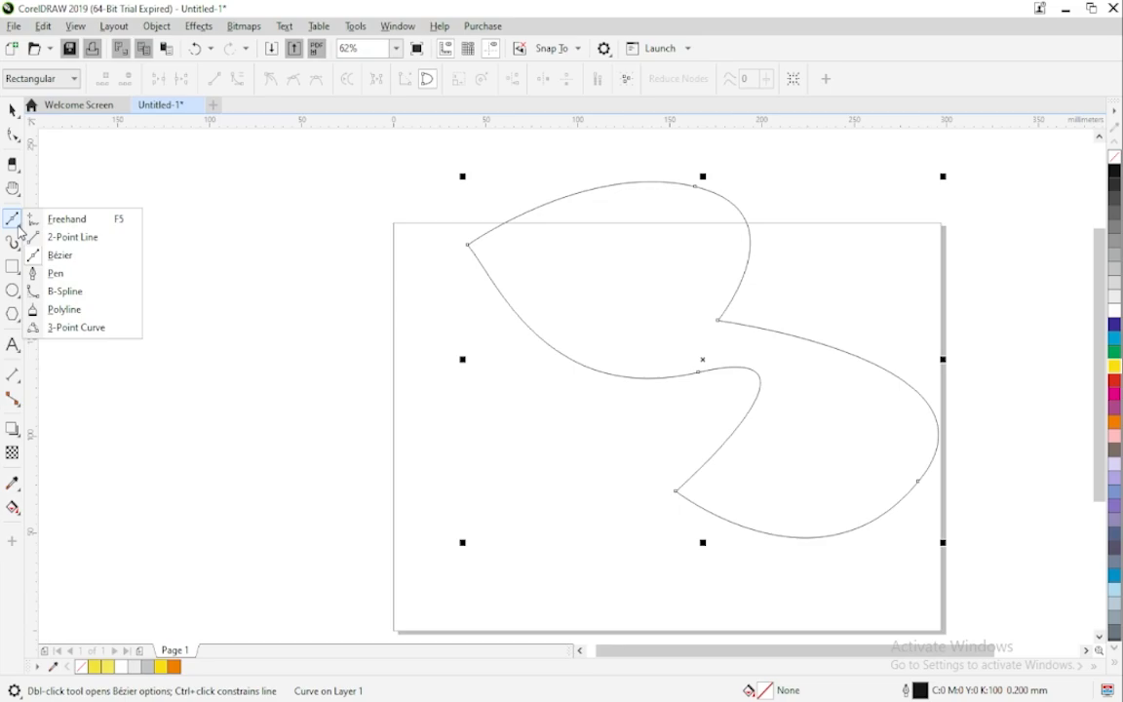
pyautogui.click(12, 110)
pyautogui.click(12, 110)
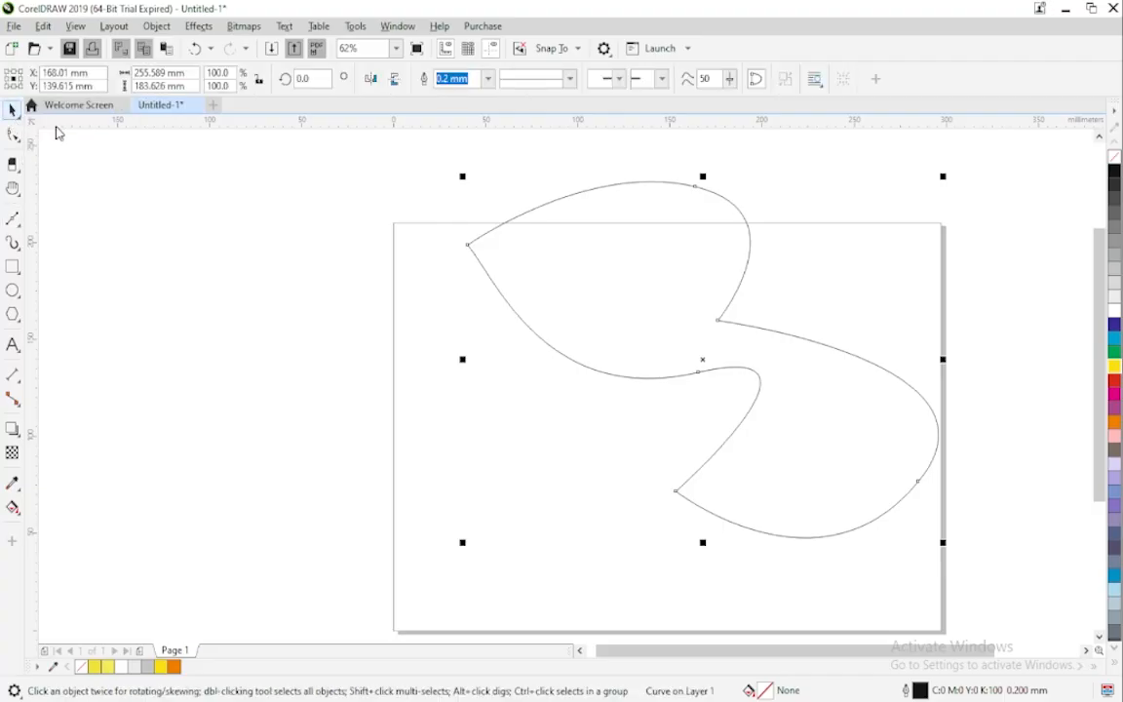
pyautogui.click(649, 379)
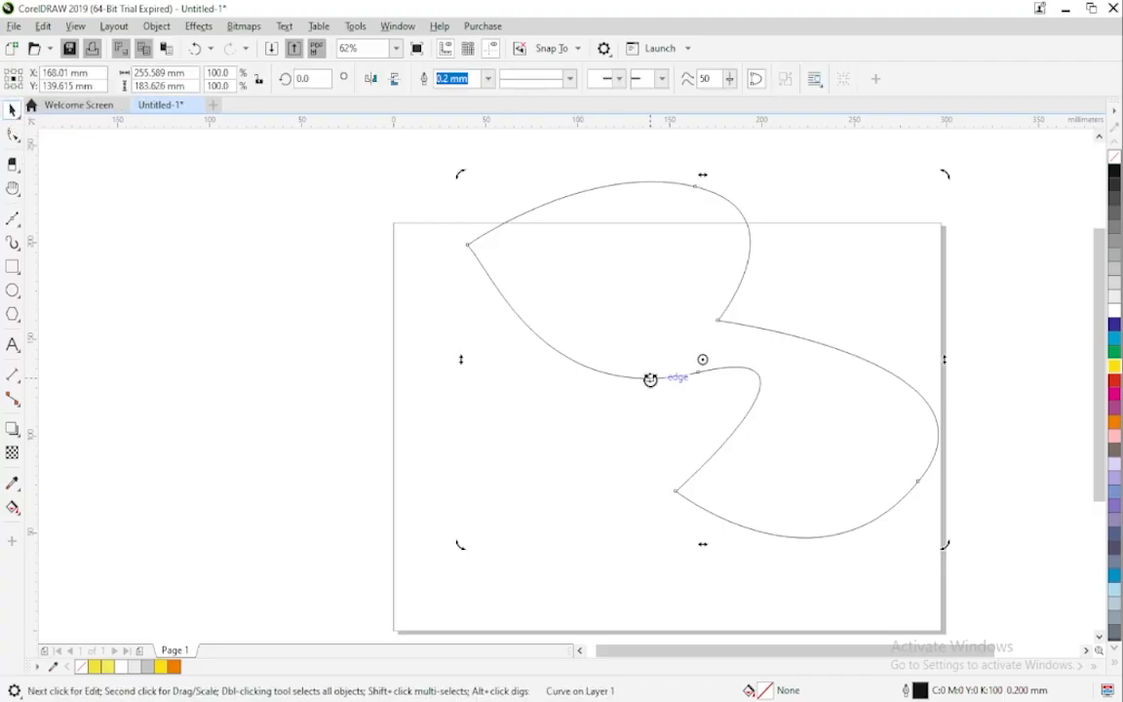
# Delete the two-lobed curve and switch to the Pen tool.
pyautogui.press('Delete')
pyautogui.click(16, 226)
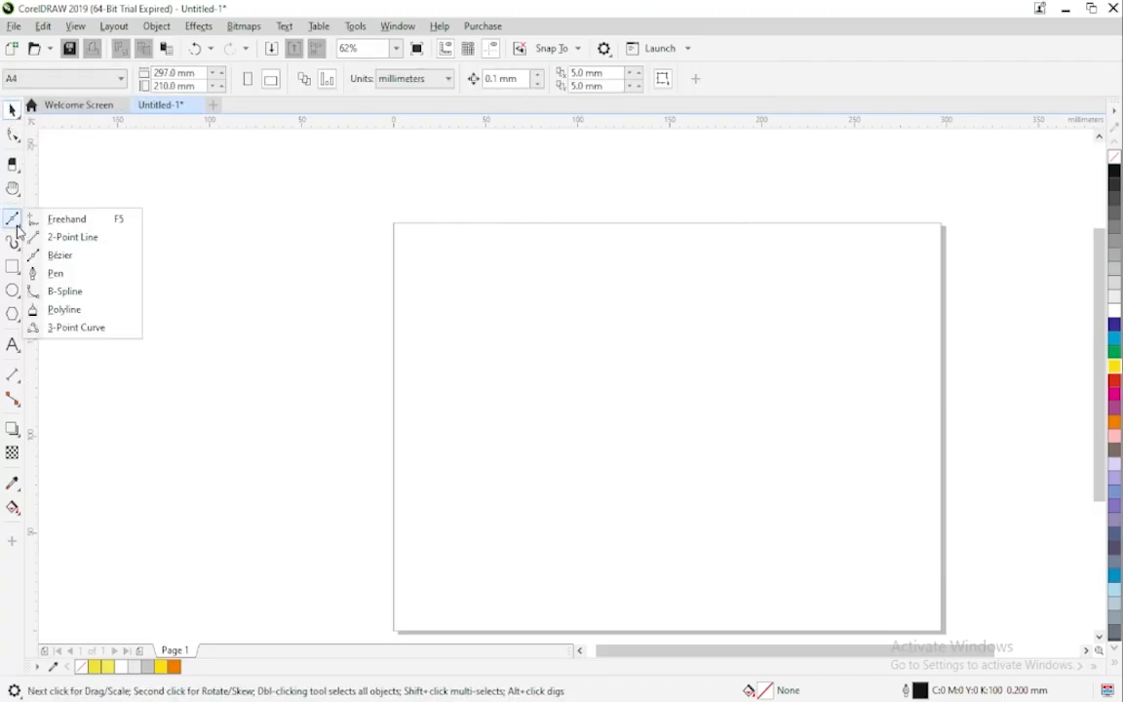
pyautogui.click(60, 273)
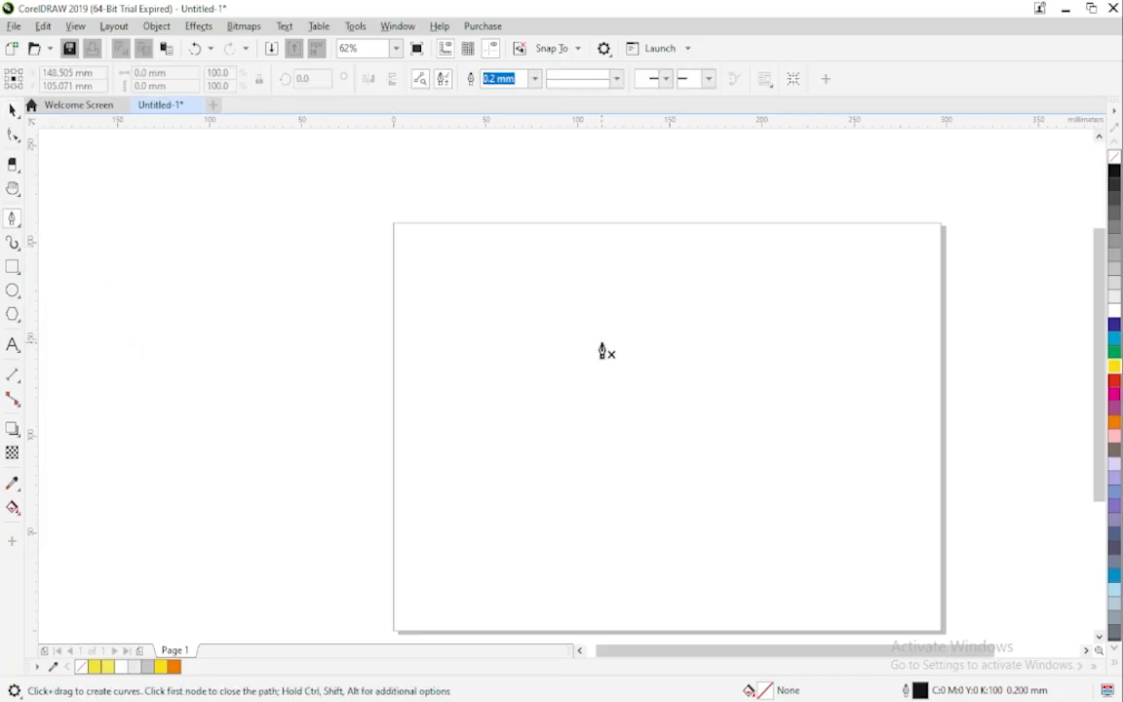
# Draw a closed rounded shape about 183 by 120 mm with the Pen tool, extending slightly past the page's left edge.
pyautogui.click(479, 264)
pyautogui.moveTo(723, 317); pyautogui.dragTo(768, 417)
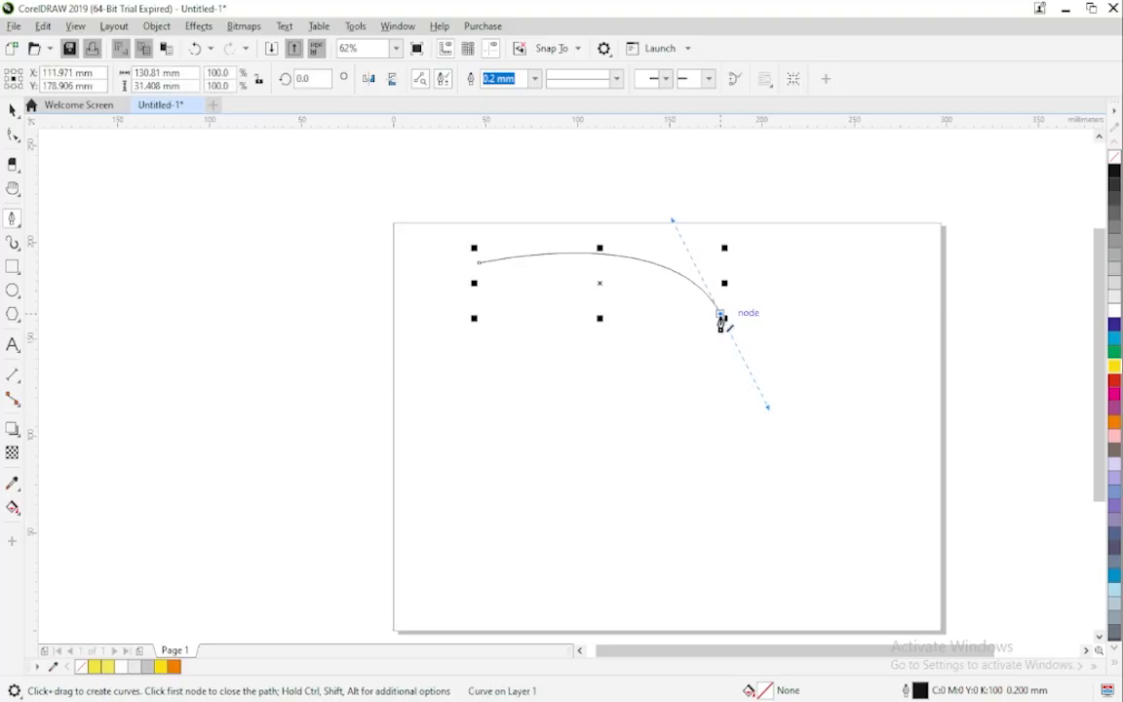
pyautogui.moveTo(539, 473); pyautogui.dragTo(494, 429)
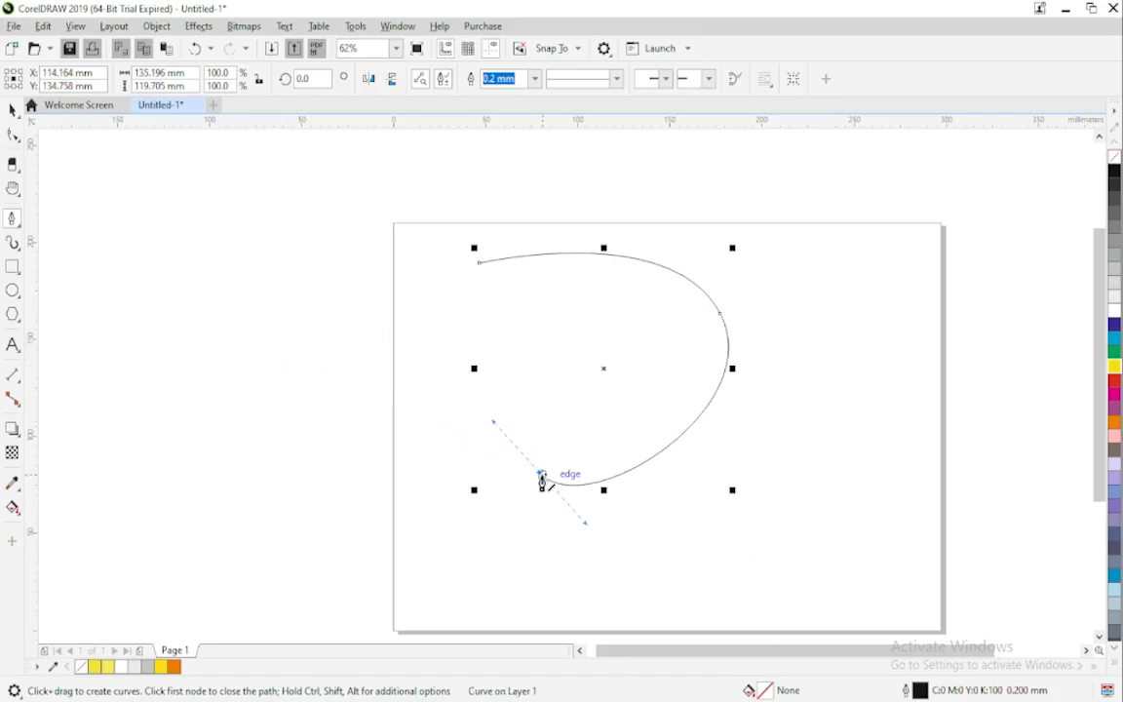
pyautogui.click(543, 479)
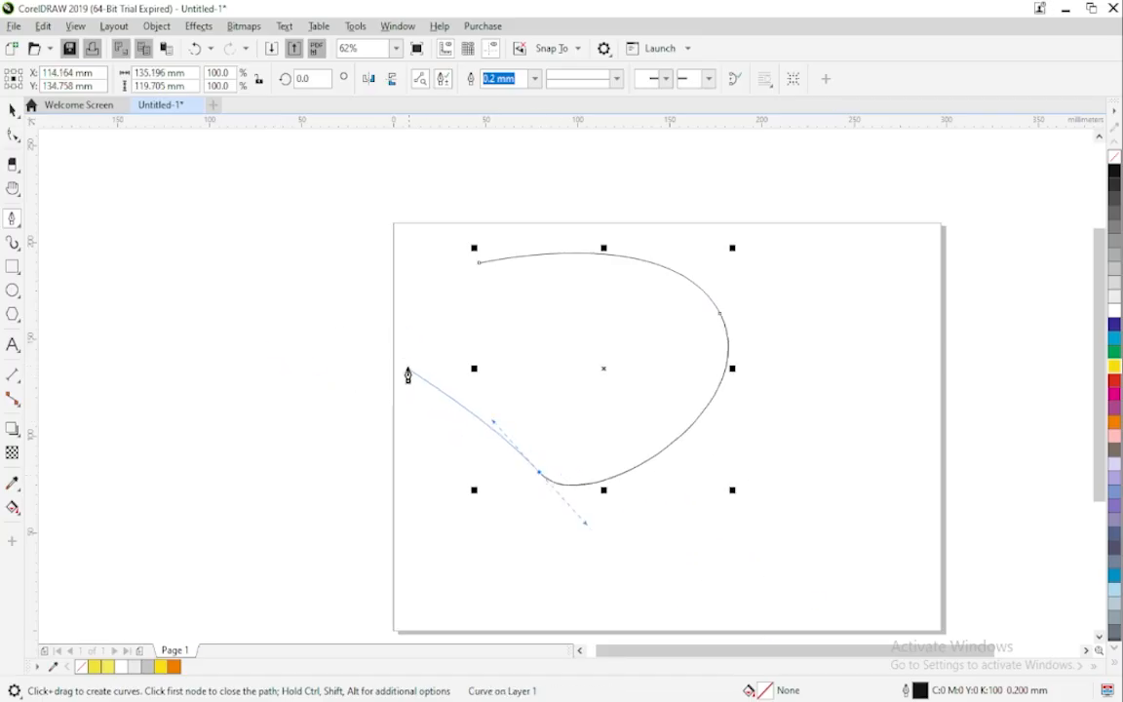
pyautogui.moveTo(404, 361); pyautogui.dragTo(355, 238)
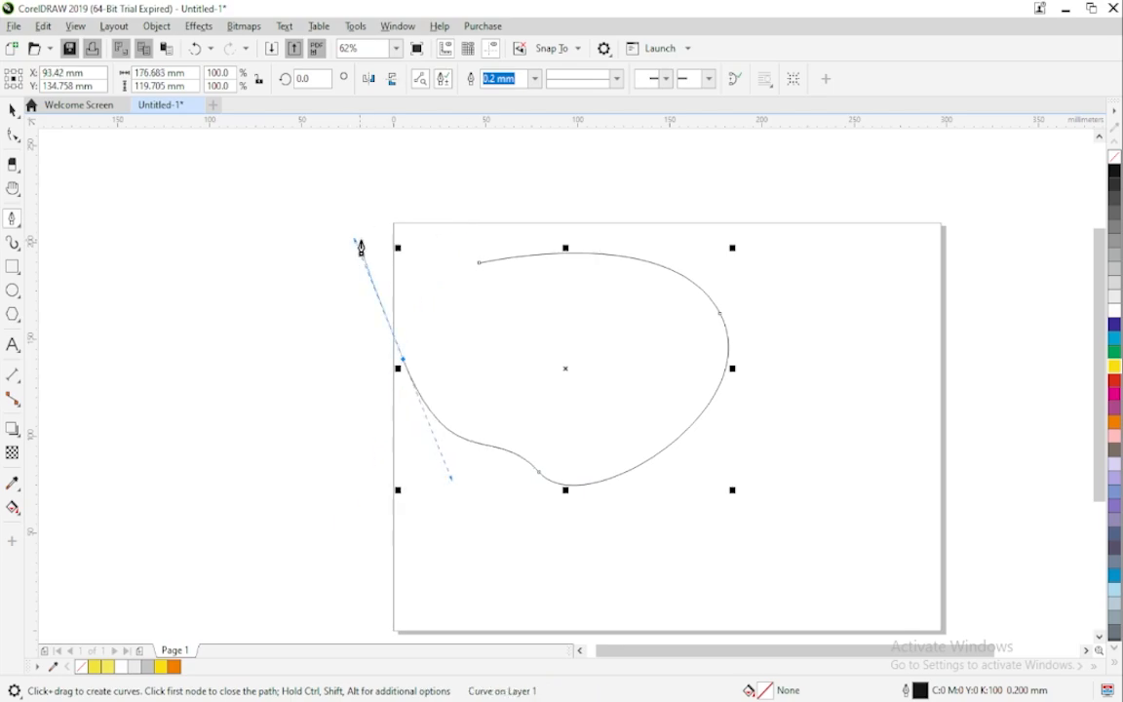
pyautogui.click(478, 263)
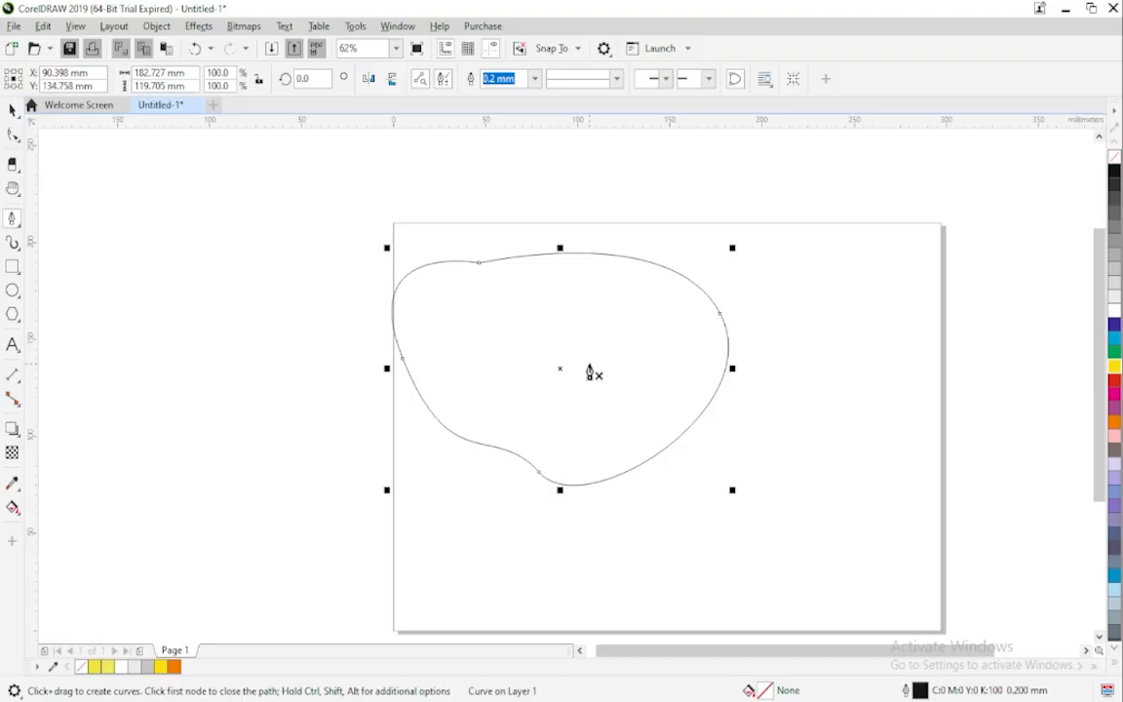
# Undo the whole closed Pen shape.
pyautogui.hotkey('ctrl', 'z')
pyautogui.hotkey('ctrl', 'z')
pyautogui.hotkey('ctrl', 'z')
pyautogui.hotkey('ctrl', 'z')
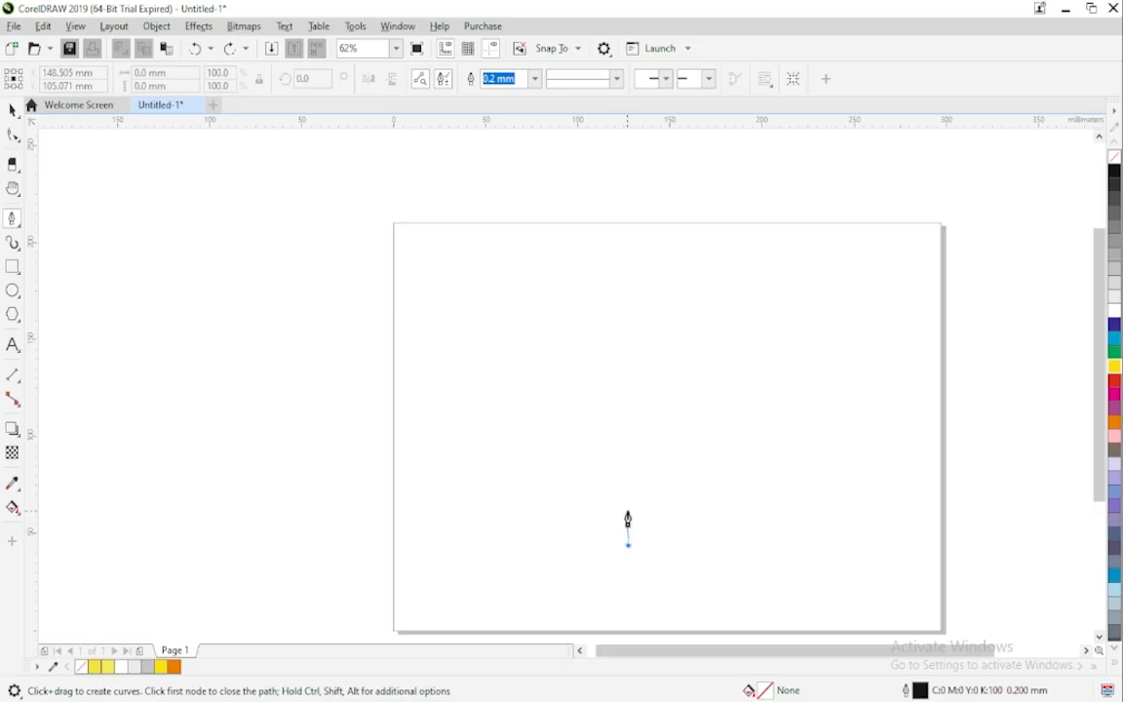
# Start a hand outline near the page's lower middle with a short wrist line, a curved palm edge and a rounded thumb.
pyautogui.moveTo(628, 523); pyautogui.dragTo(627, 508)
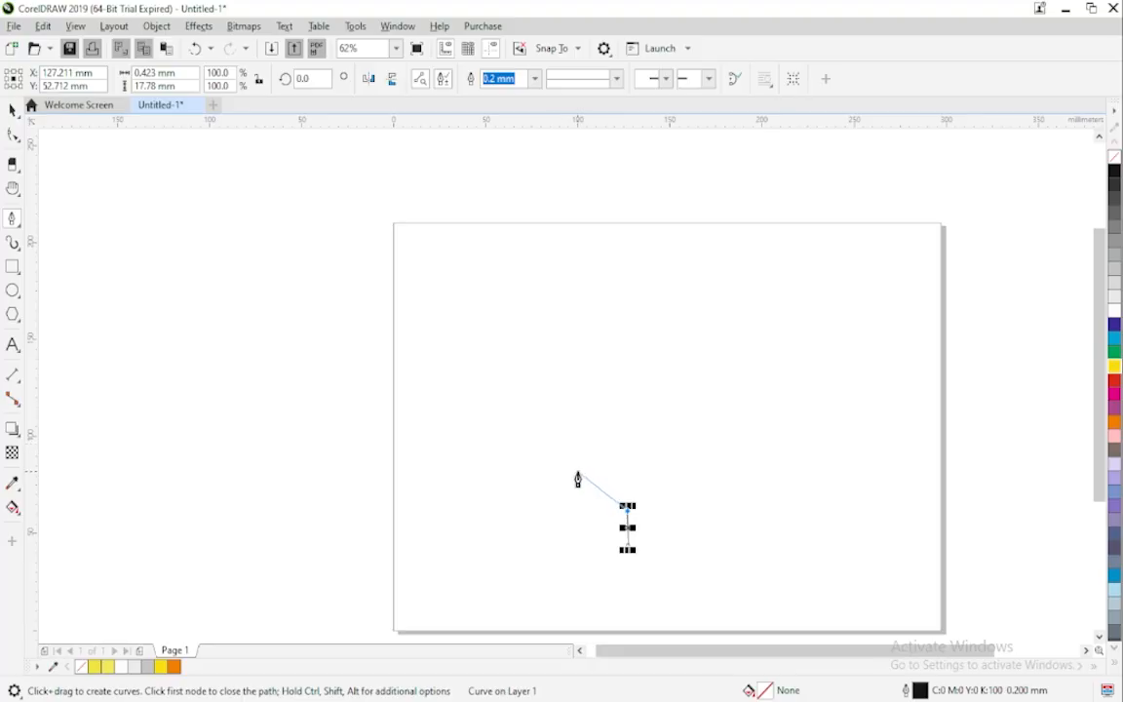
pyautogui.moveTo(578, 474); pyautogui.dragTo(563, 445)
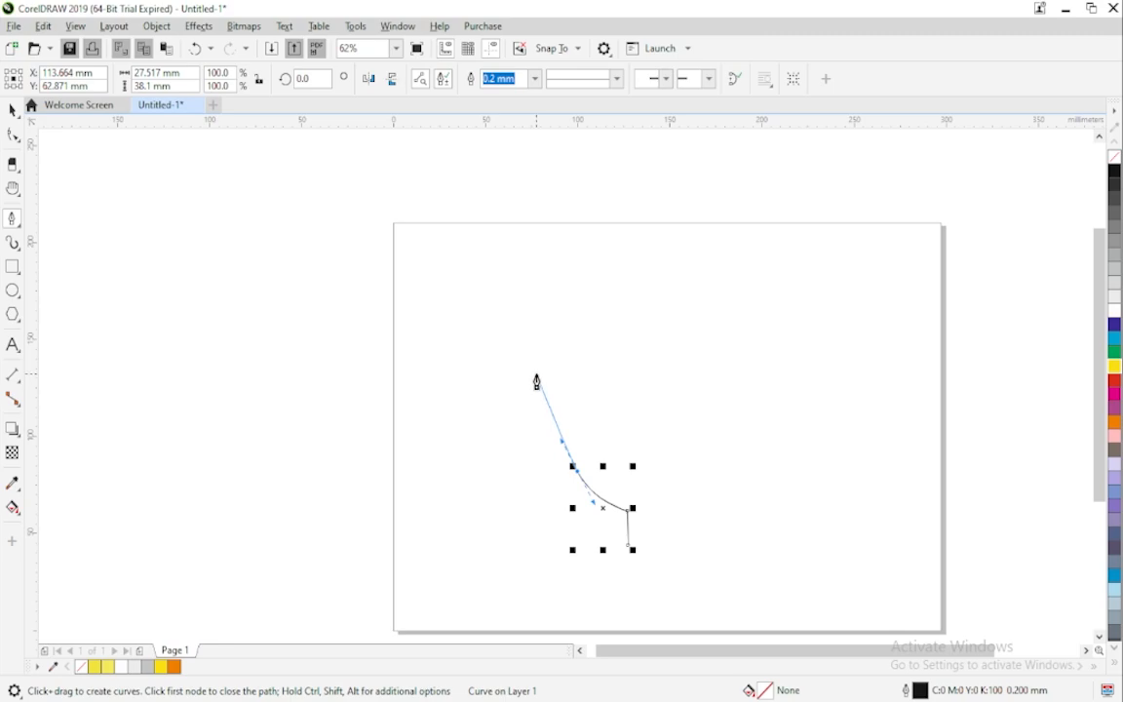
pyautogui.moveTo(537, 380)
pyautogui.mouseDown()
pyautogui.moveTo(558, 373)
pyautogui.moveTo(584, 399)
pyautogui.moveTo(568, 389)
pyautogui.mouseUp()
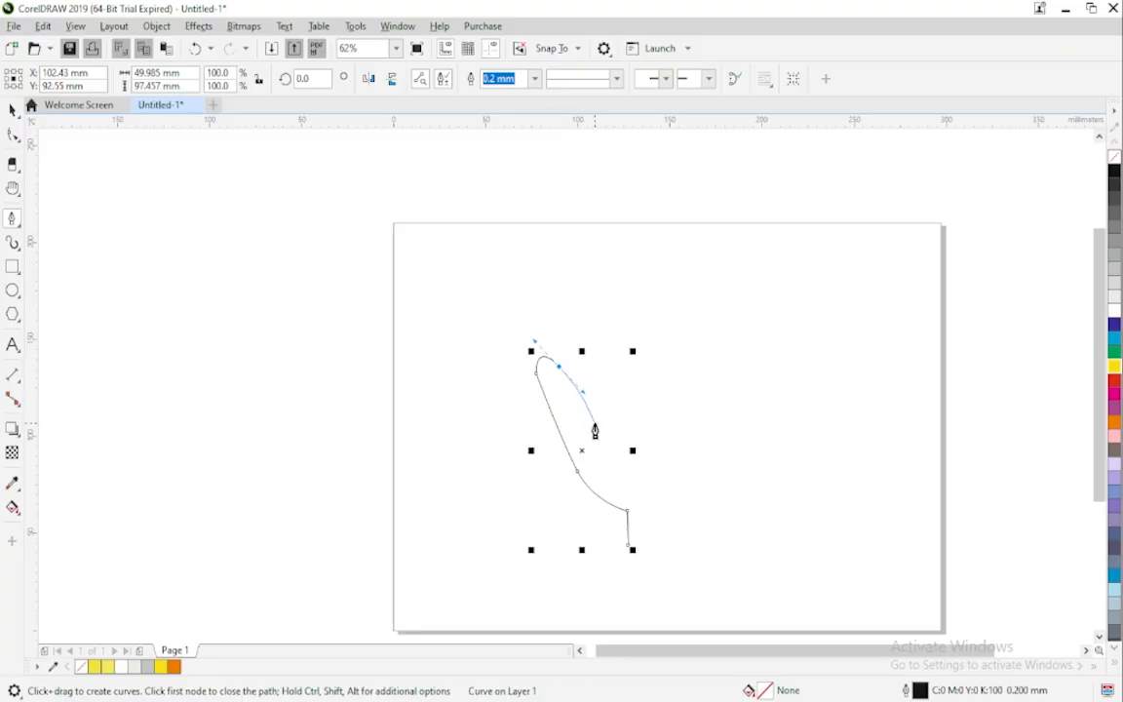
pyautogui.moveTo(595, 427); pyautogui.dragTo(591, 409)
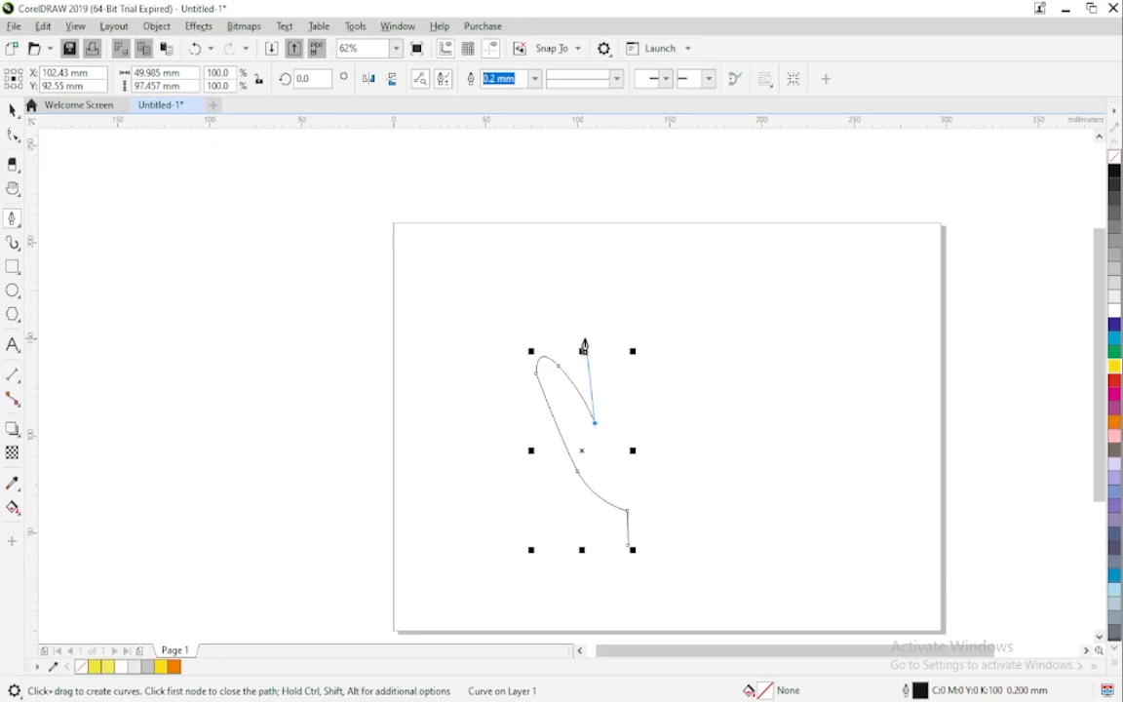
# Continue the hand outline with two narrow fingers with rounded tips, ending each in a sharp corner at its base.
pyautogui.moveTo(582, 339); pyautogui.dragTo(603, 359)
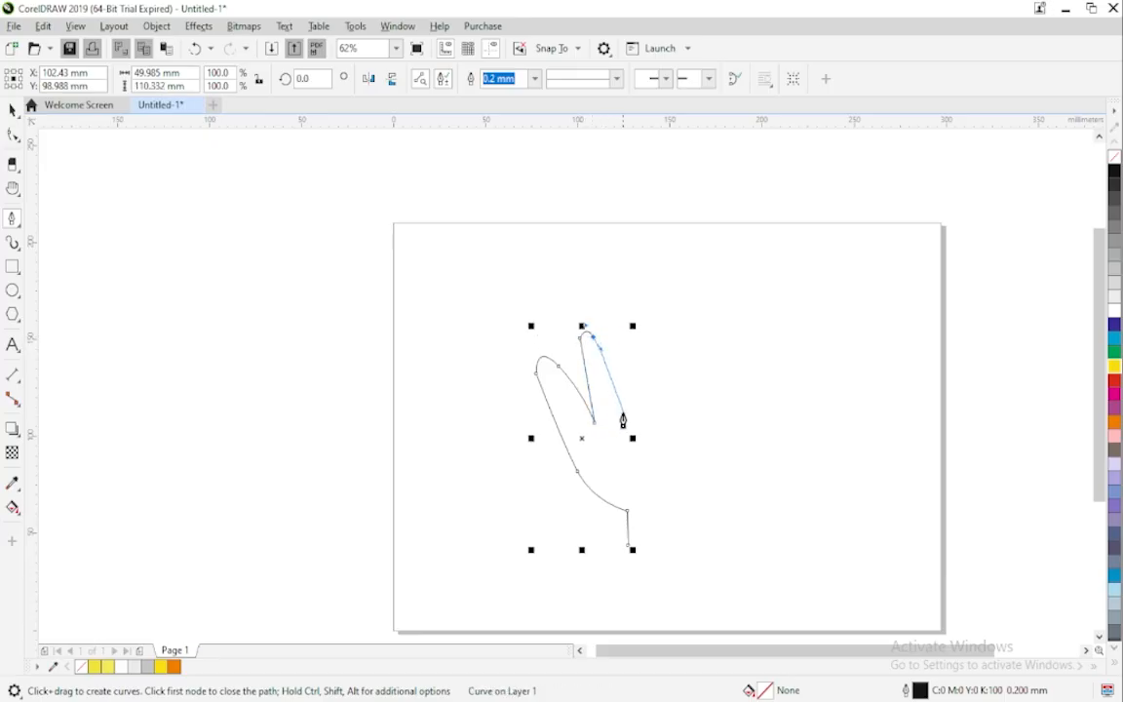
pyautogui.click(610, 421)
pyautogui.moveTo(611, 423)
pyautogui.mouseDown()
pyautogui.moveTo(610, 327)
pyautogui.moveTo(633, 342)
pyautogui.mouseUp()
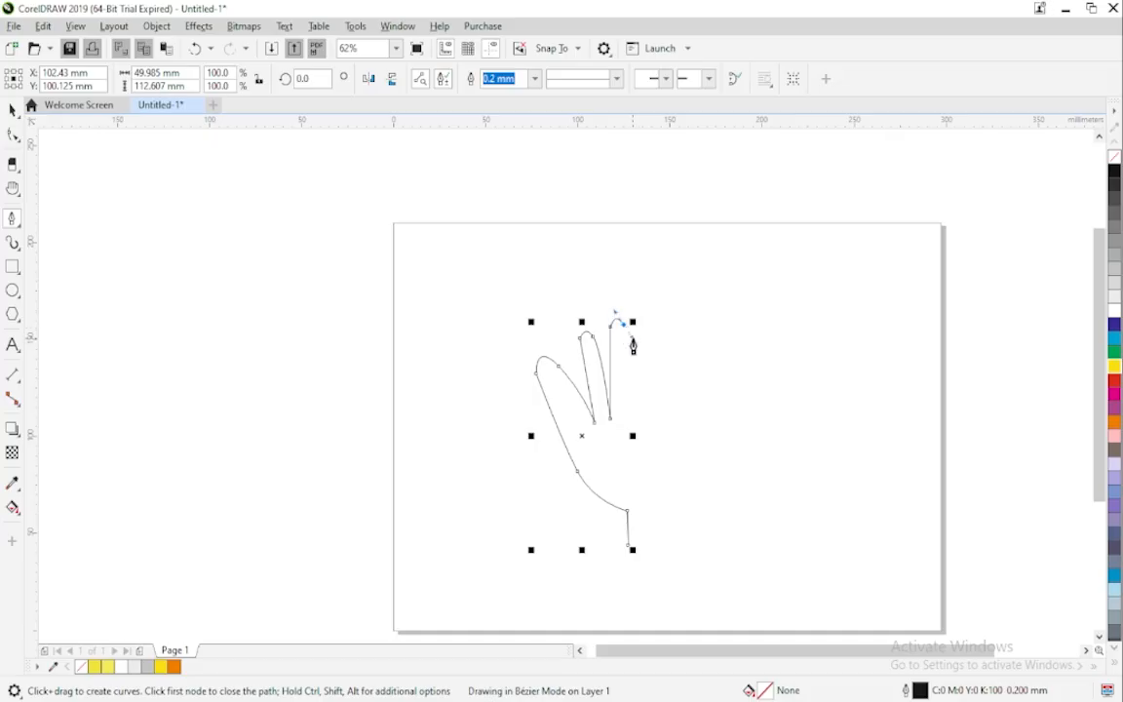
pyautogui.click(631, 422)
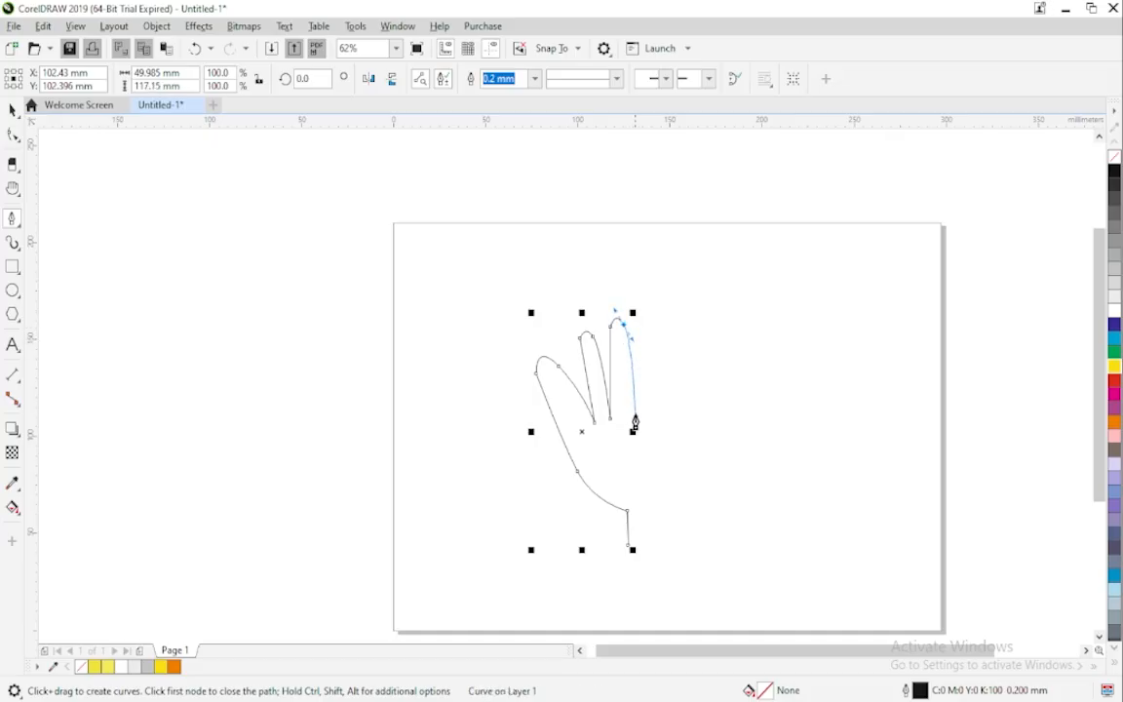
pyautogui.moveTo(631, 426); pyautogui.dragTo(632, 429)
pyautogui.click(630, 423)
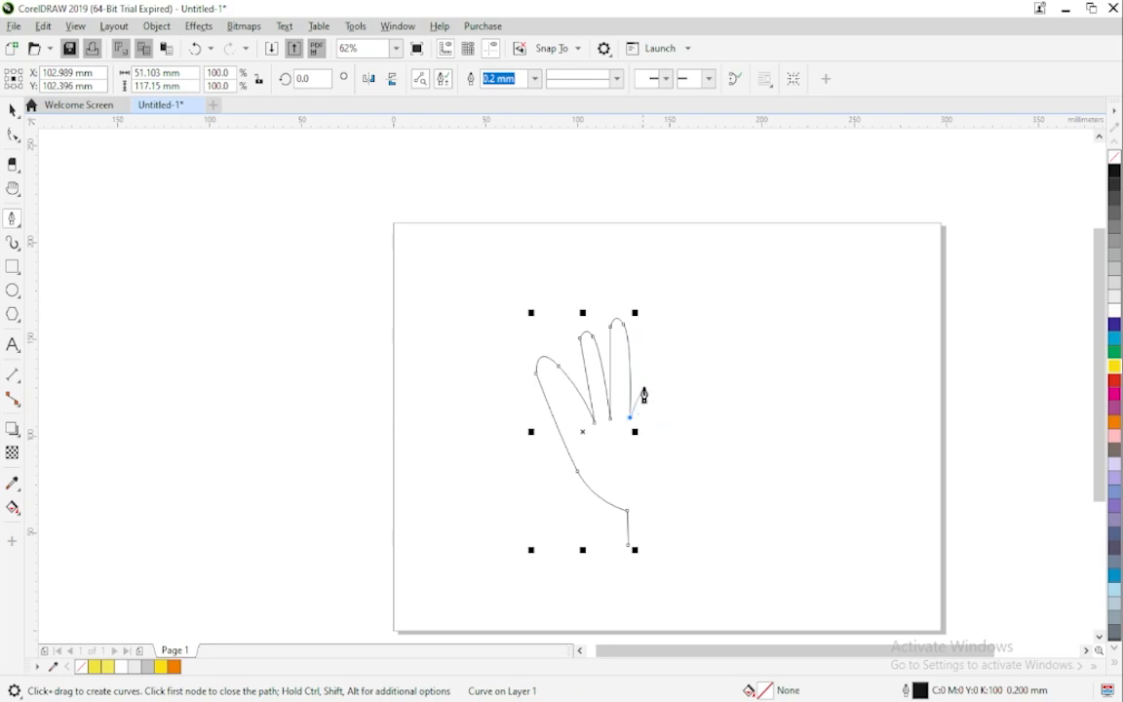
# Add the ring finger and the outward-slanting little finger to the hand outline, with sharp corners at their bases.
pyautogui.click(645, 330)
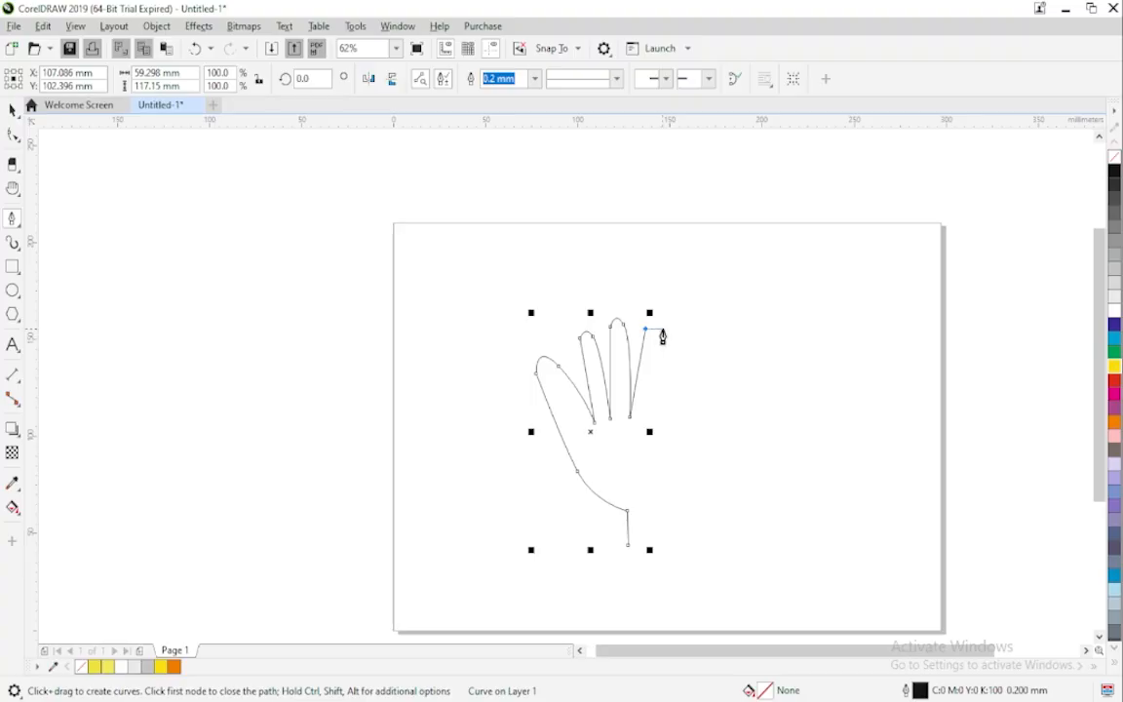
pyautogui.moveTo(663, 331); pyautogui.dragTo(667, 367)
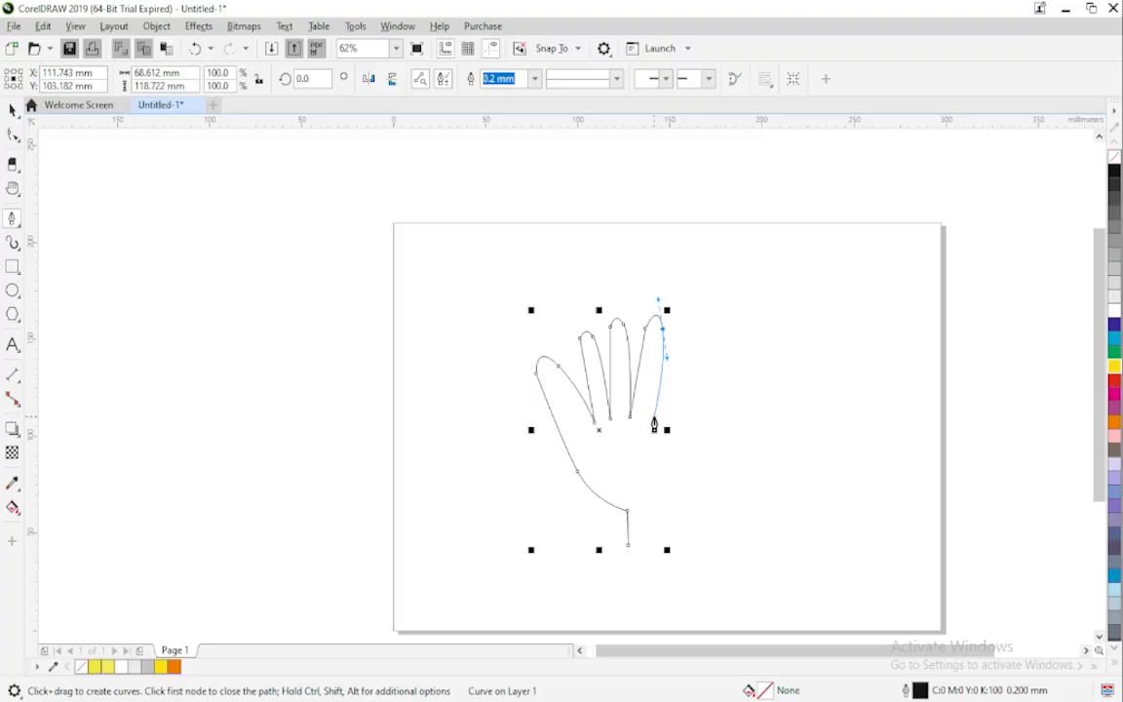
pyautogui.click(655, 418)
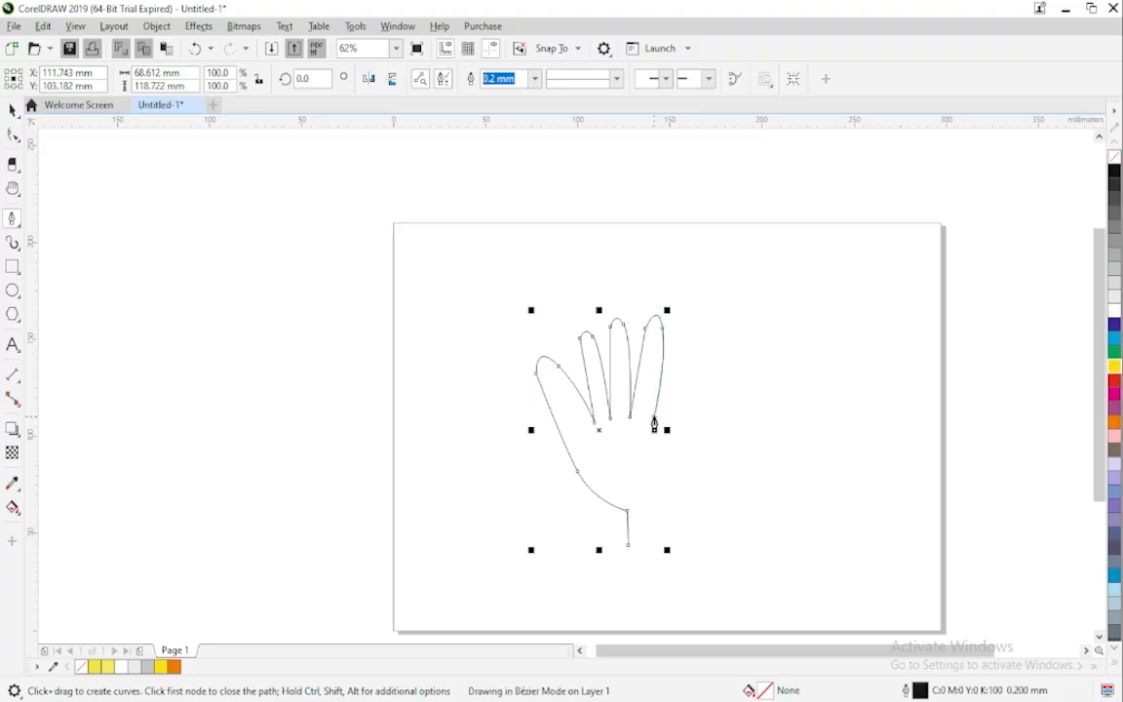
pyautogui.click(686, 343)
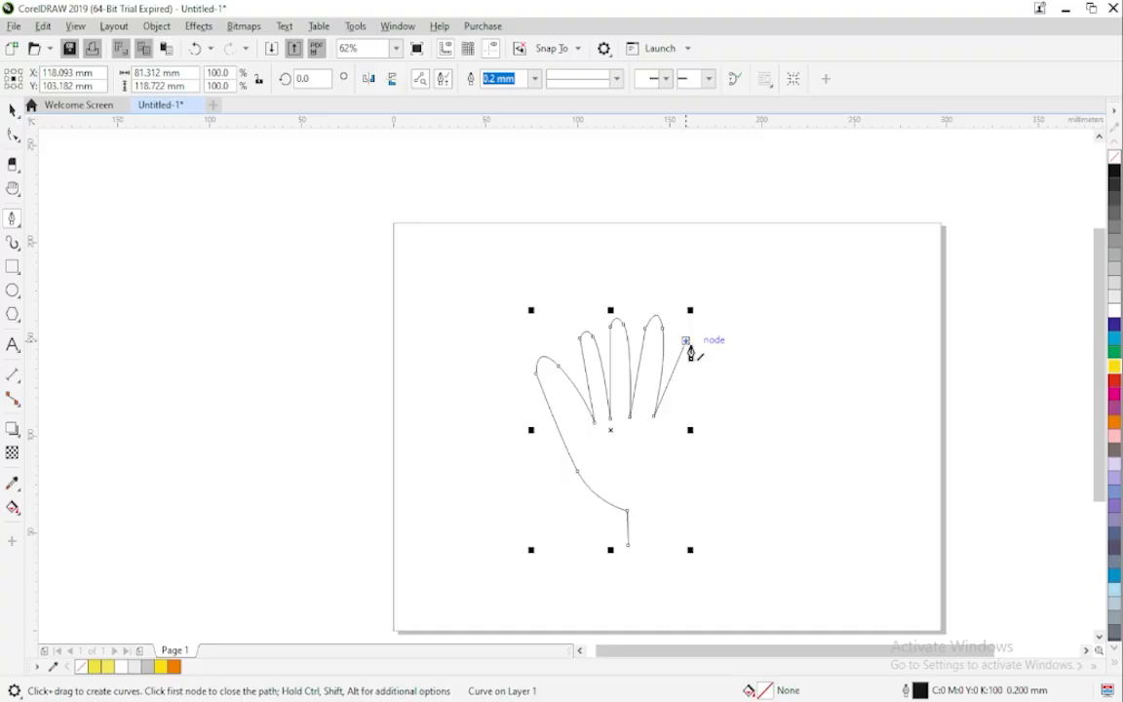
pyautogui.moveTo(699, 348); pyautogui.dragTo(681, 421)
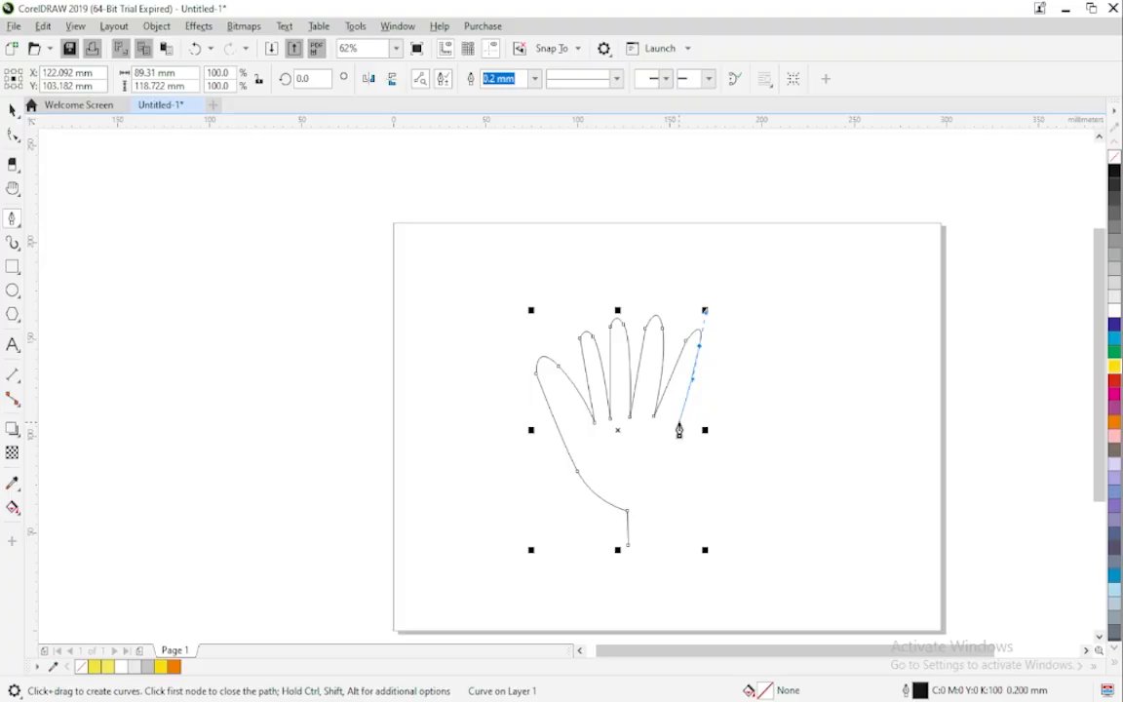
pyautogui.click(679, 423)
# Curve the palm's outer edge down to the wrist and close the hand outline at about 89 by 119 mm.
pyautogui.moveTo(667, 503); pyautogui.dragTo(634, 558)
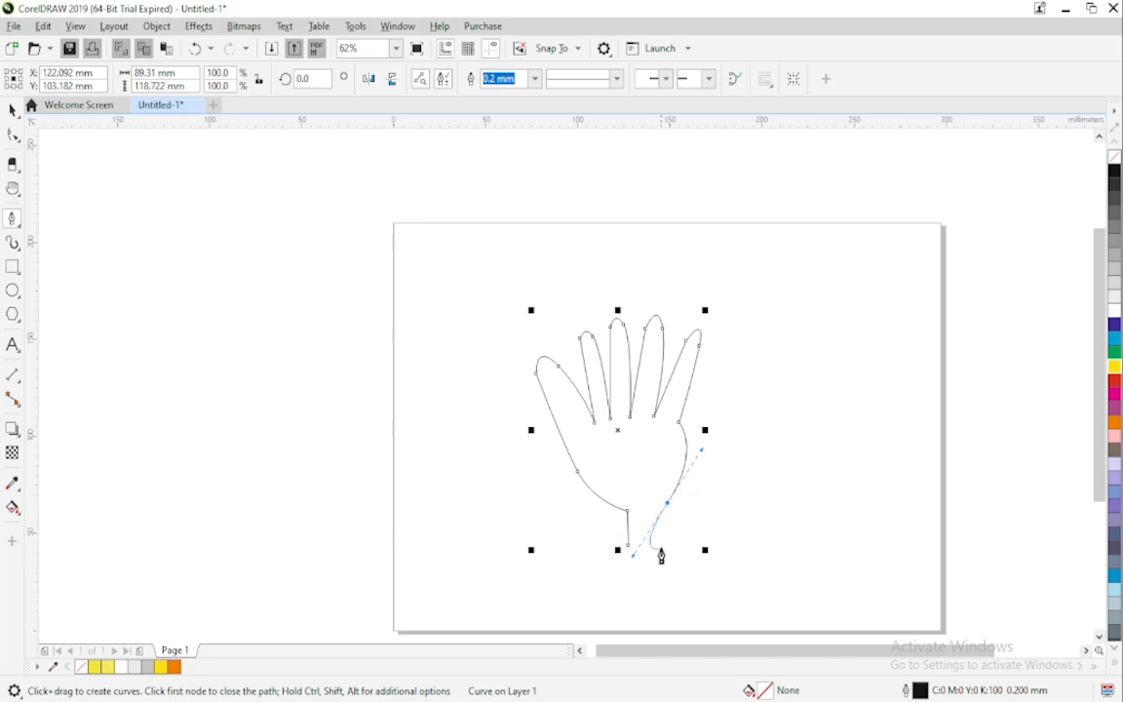
pyautogui.click(659, 543)
pyautogui.click(628, 545)
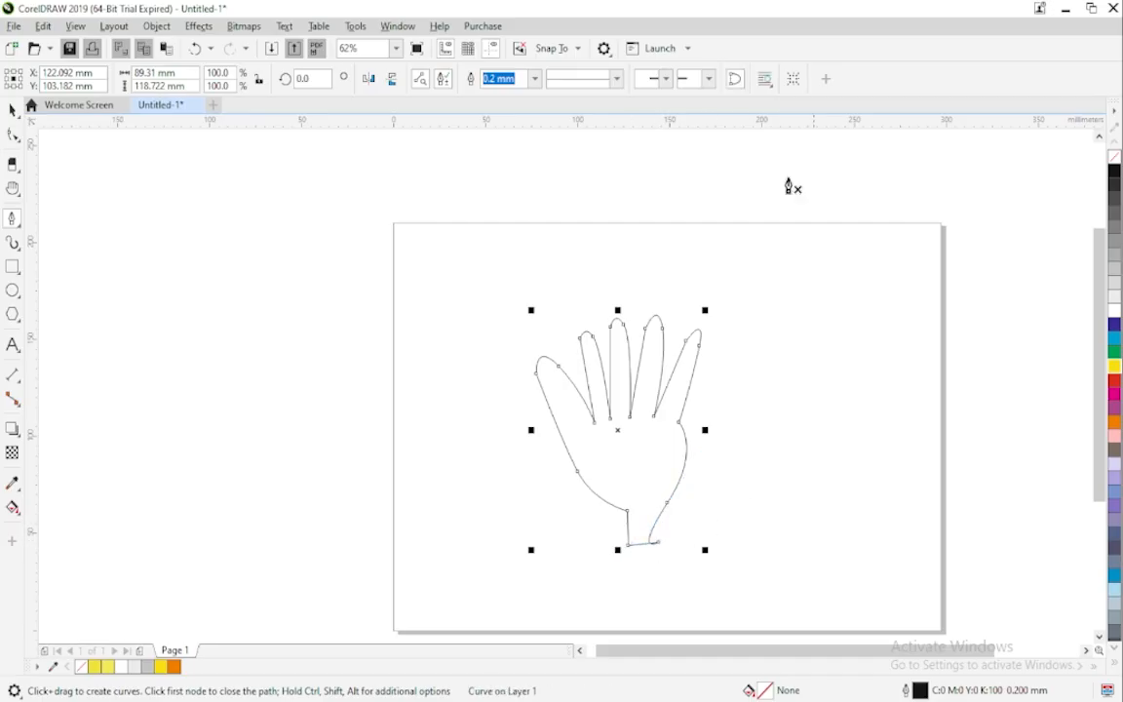
# Delete the finished hand outline using the Pick tool.
pyautogui.click(13, 110)
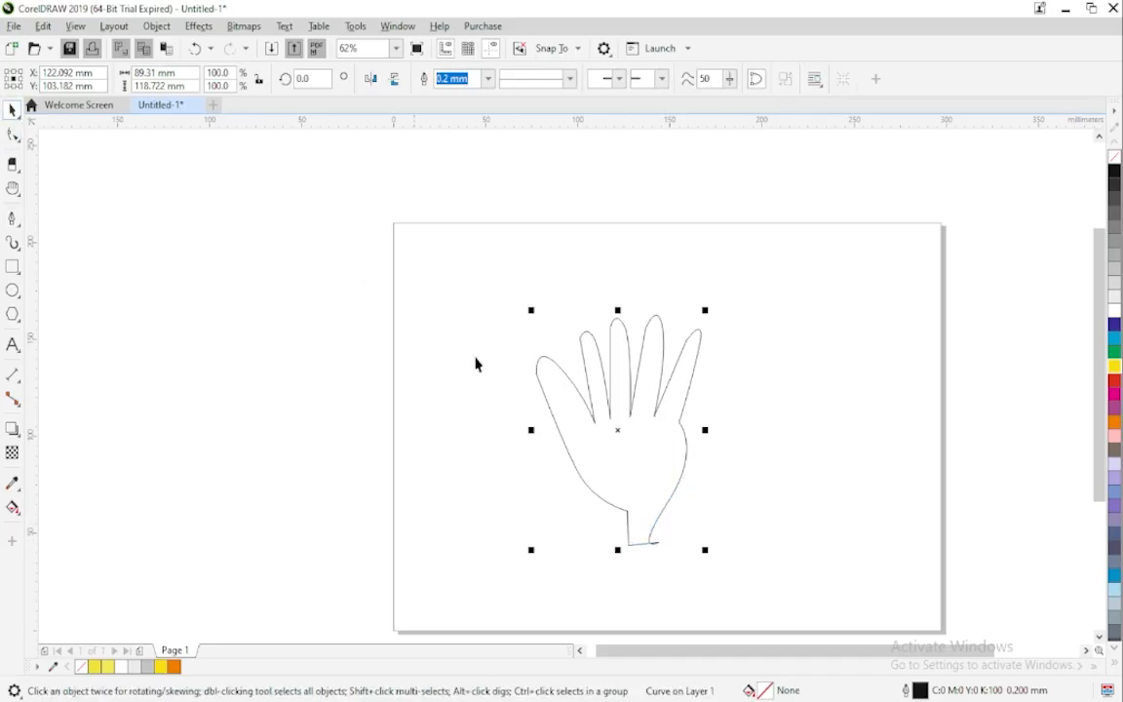
pyautogui.click(633, 430)
pyautogui.press('Delete')
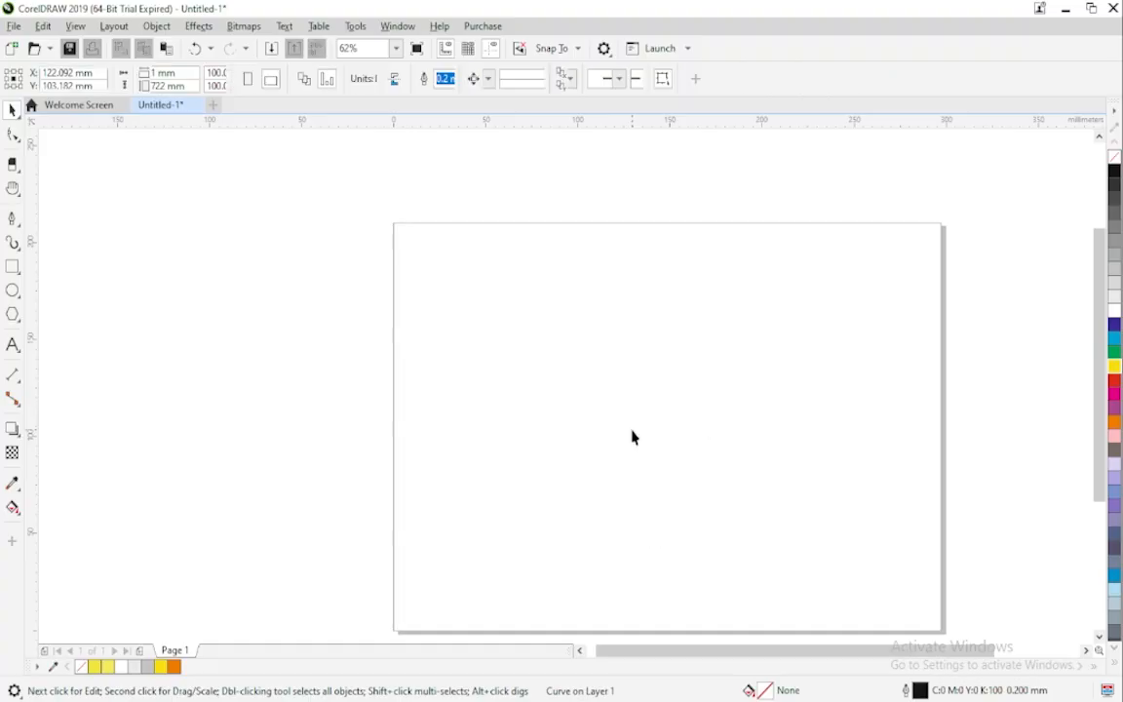
# Draw a closed wavy B-Spline curve about 377 by 132 mm across the page, extending beyond both its left and right edges.
pyautogui.click(19, 231)
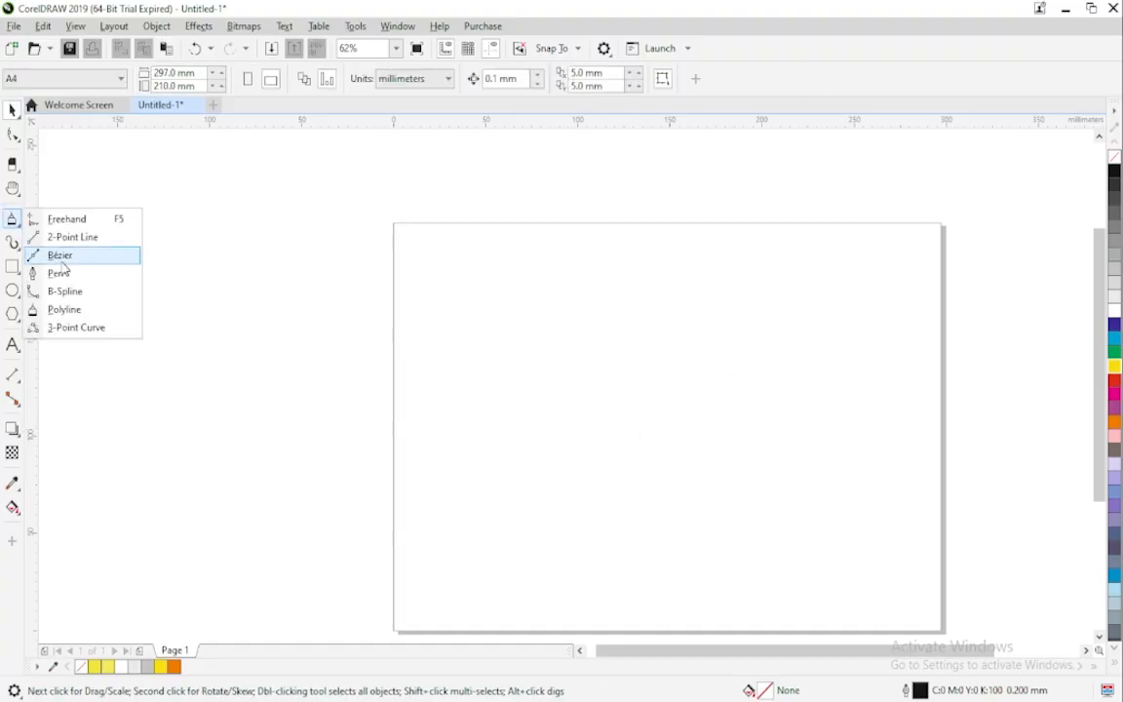
pyautogui.click(68, 293)
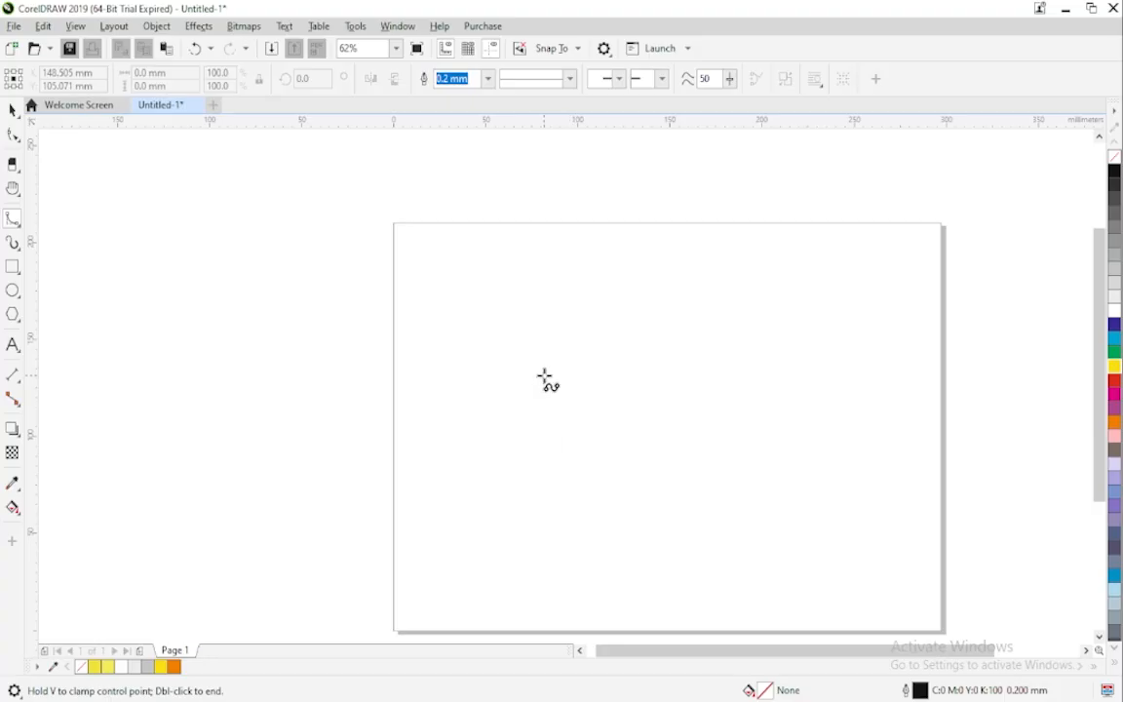
pyautogui.click(412, 320)
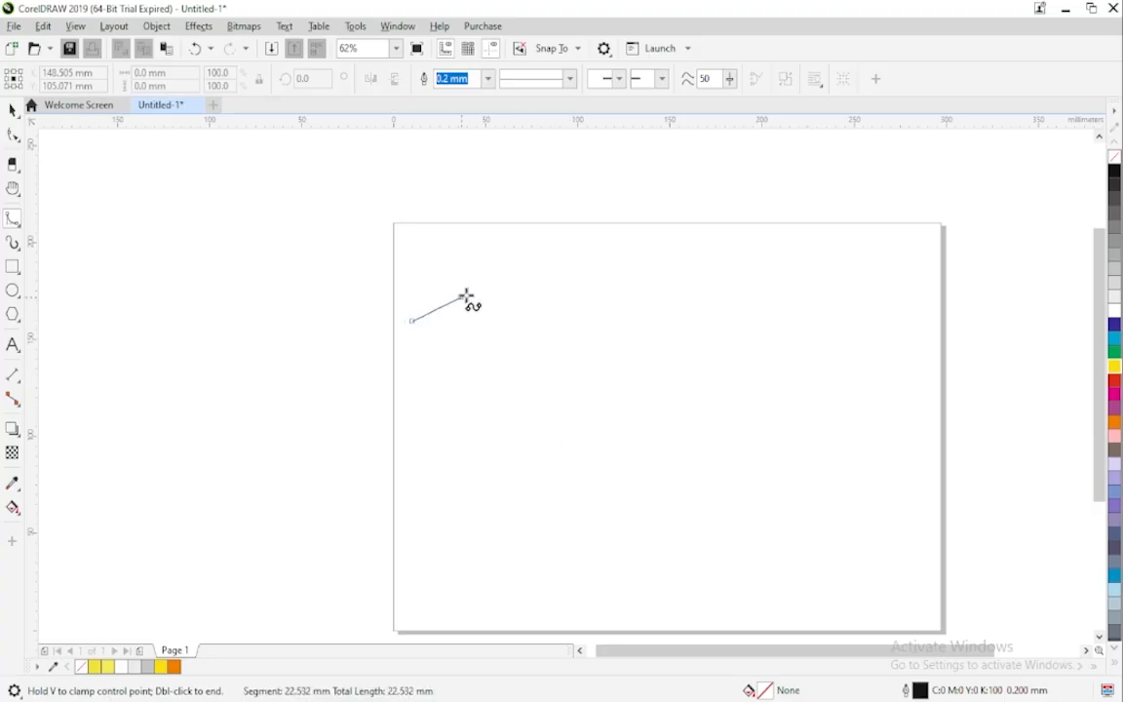
pyautogui.click(590, 287)
pyautogui.click(741, 379)
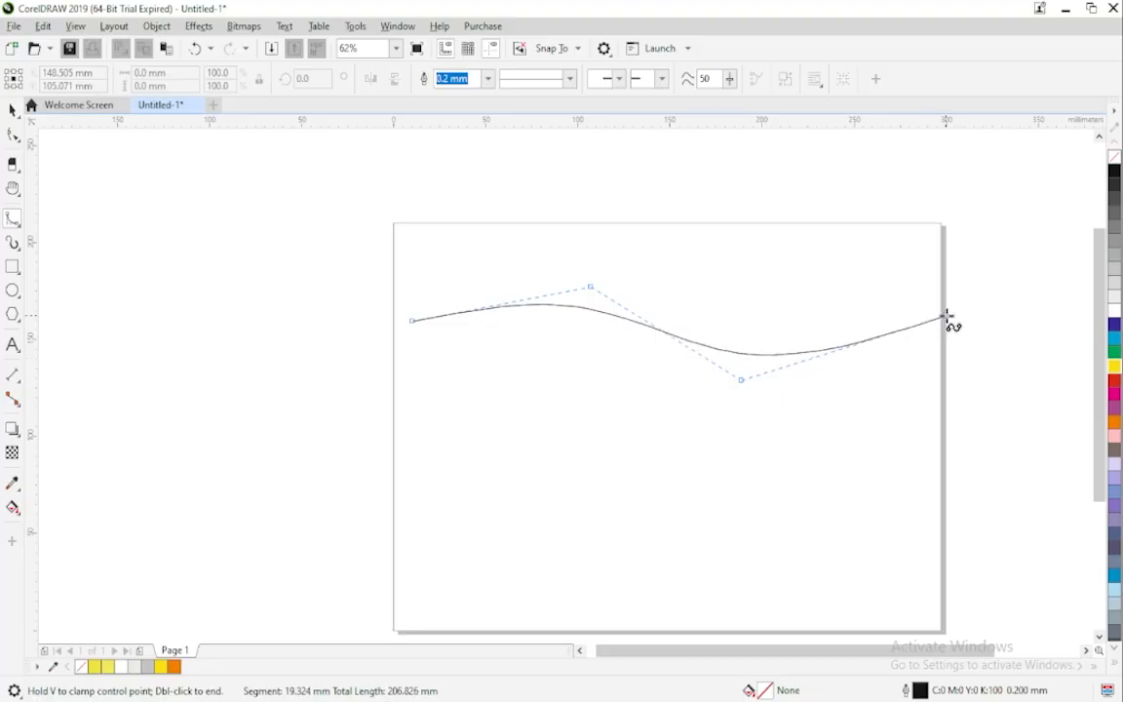
pyautogui.click(944, 317)
pyautogui.click(1010, 447)
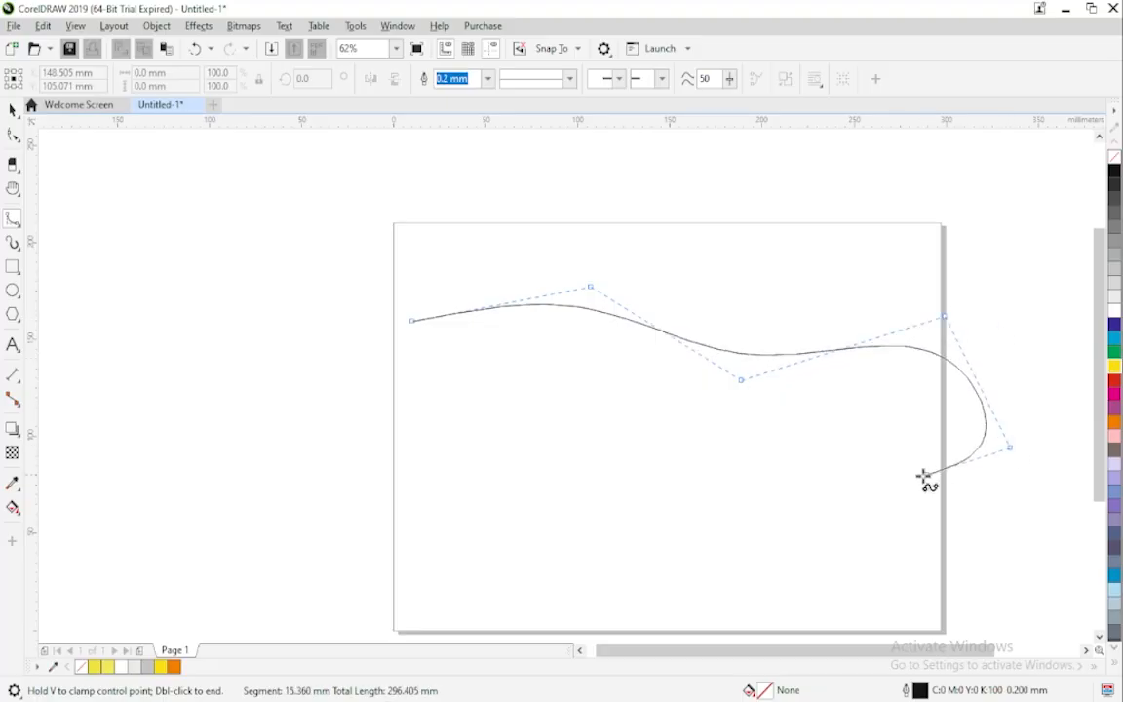
pyautogui.click(757, 507)
pyautogui.click(1005, 509)
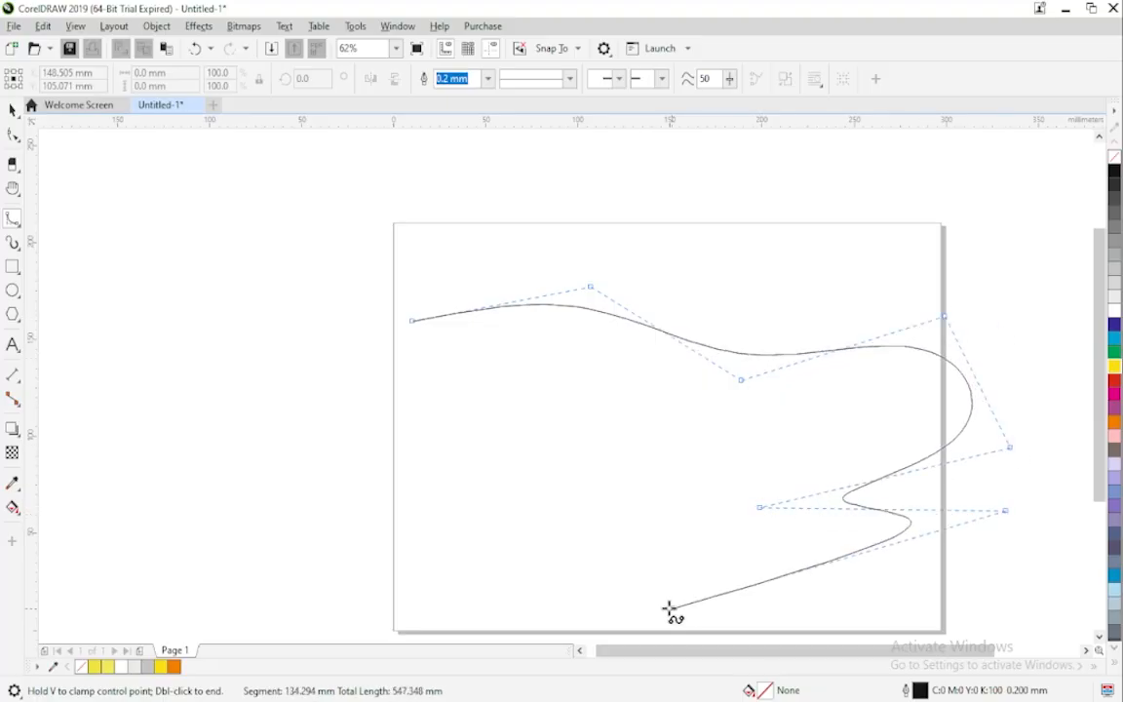
pyautogui.click(627, 593)
pyautogui.click(548, 465)
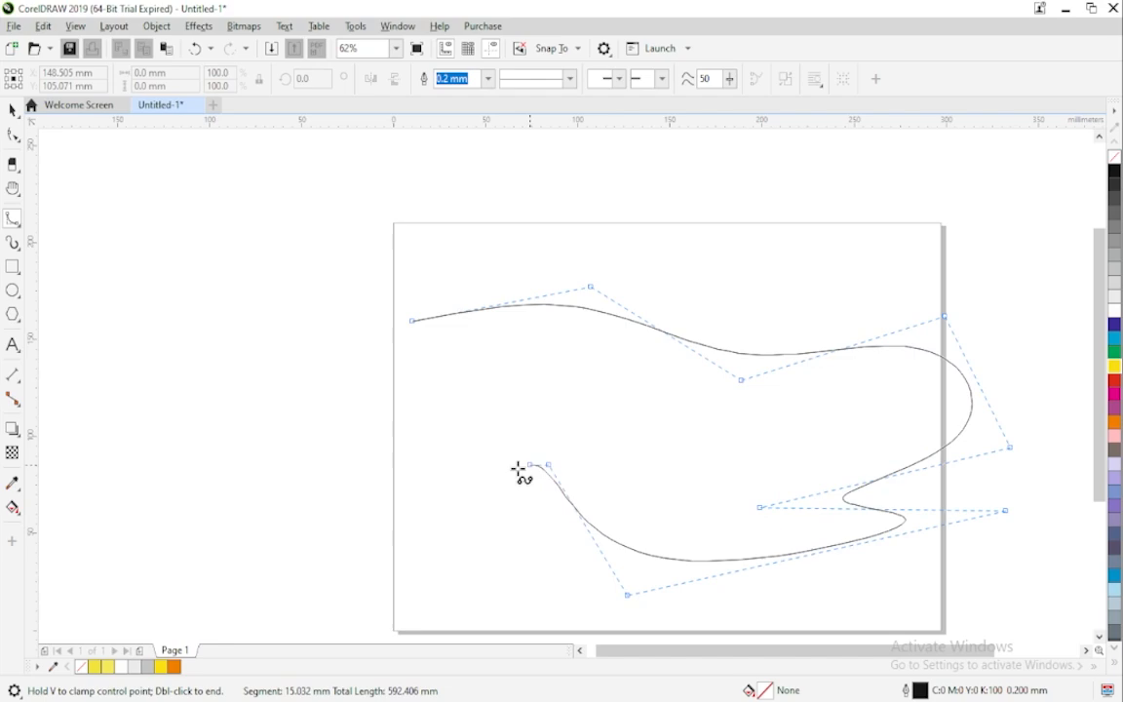
pyautogui.click(331, 552)
pyautogui.click(327, 391)
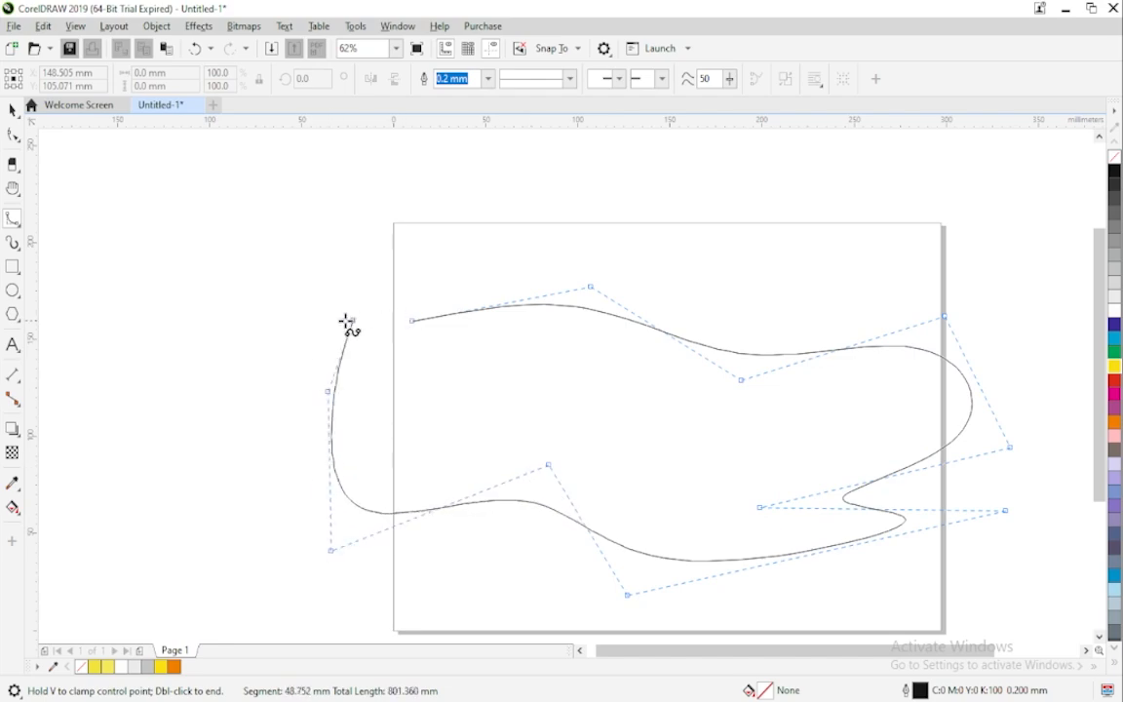
pyautogui.click(238, 357)
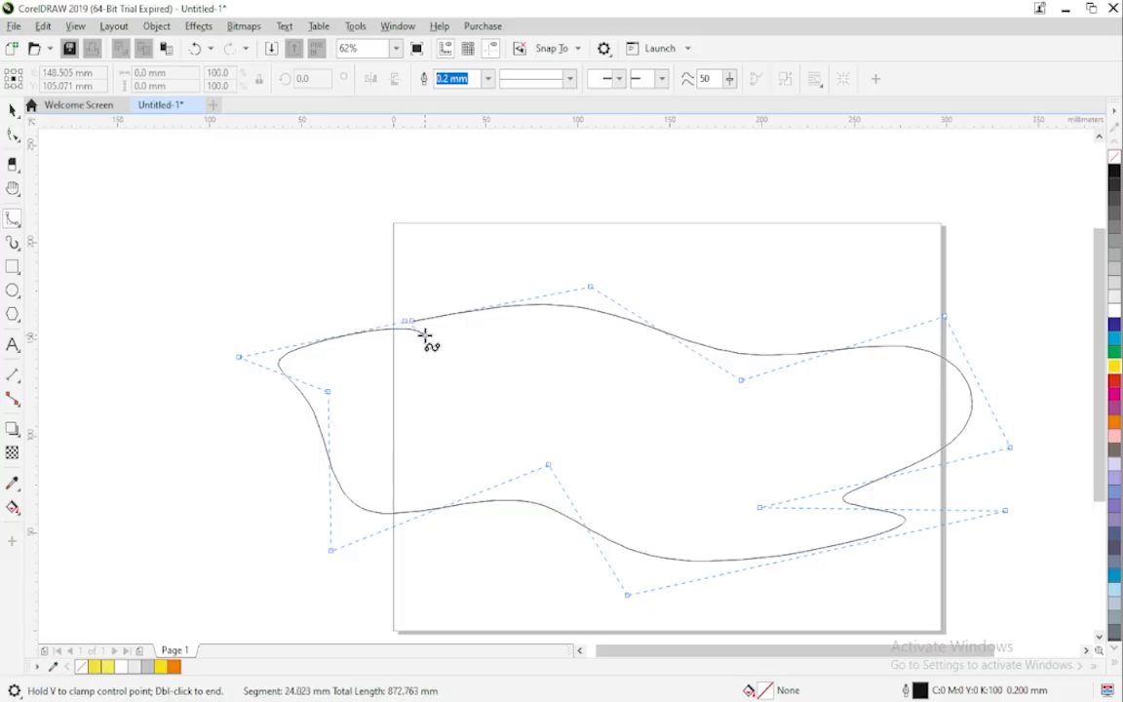
pyautogui.doubleClick(415, 326)
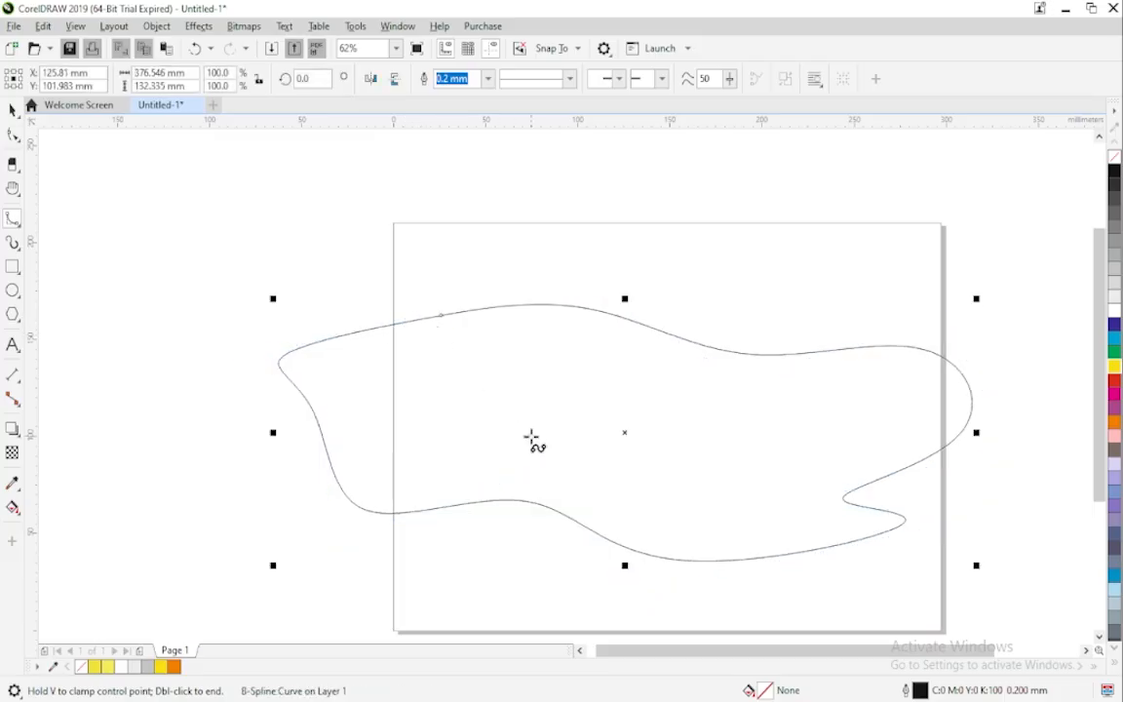
# Delete the B-Spline curve and draw a closed Polyline shape about 433 by 129 mm with a wavy upper edge and zigzag lower edge.
pyautogui.click(11, 109)
pyautogui.press('Delete')
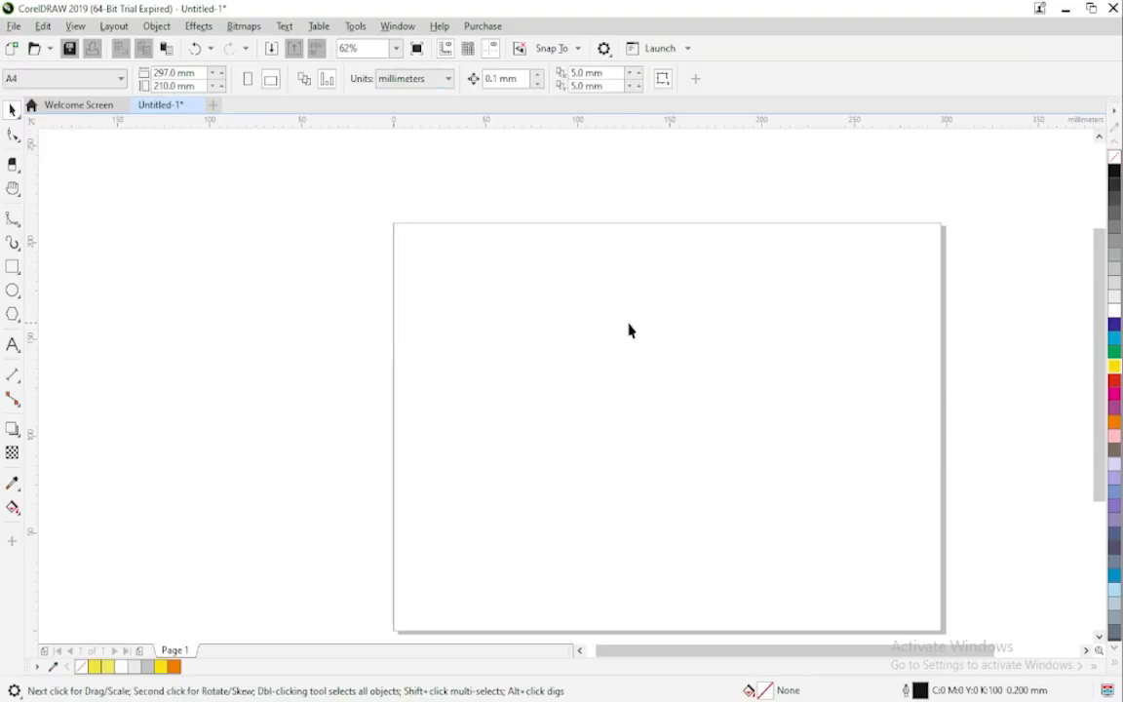
pyautogui.click(15, 228)
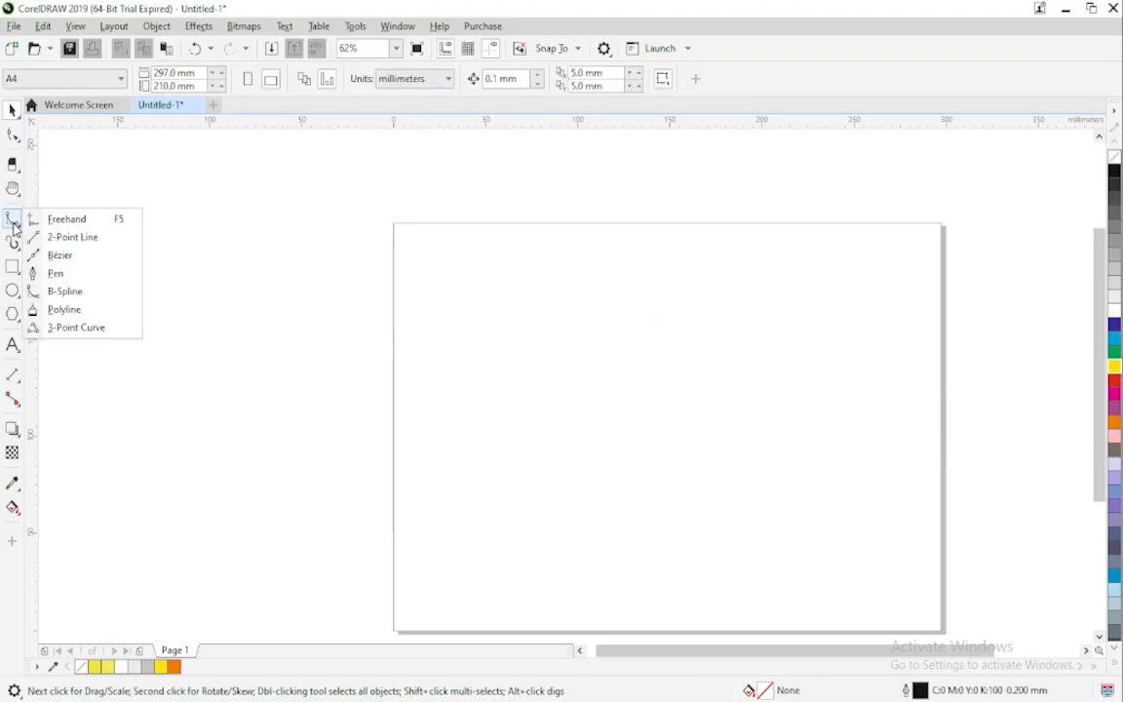
pyautogui.click(65, 310)
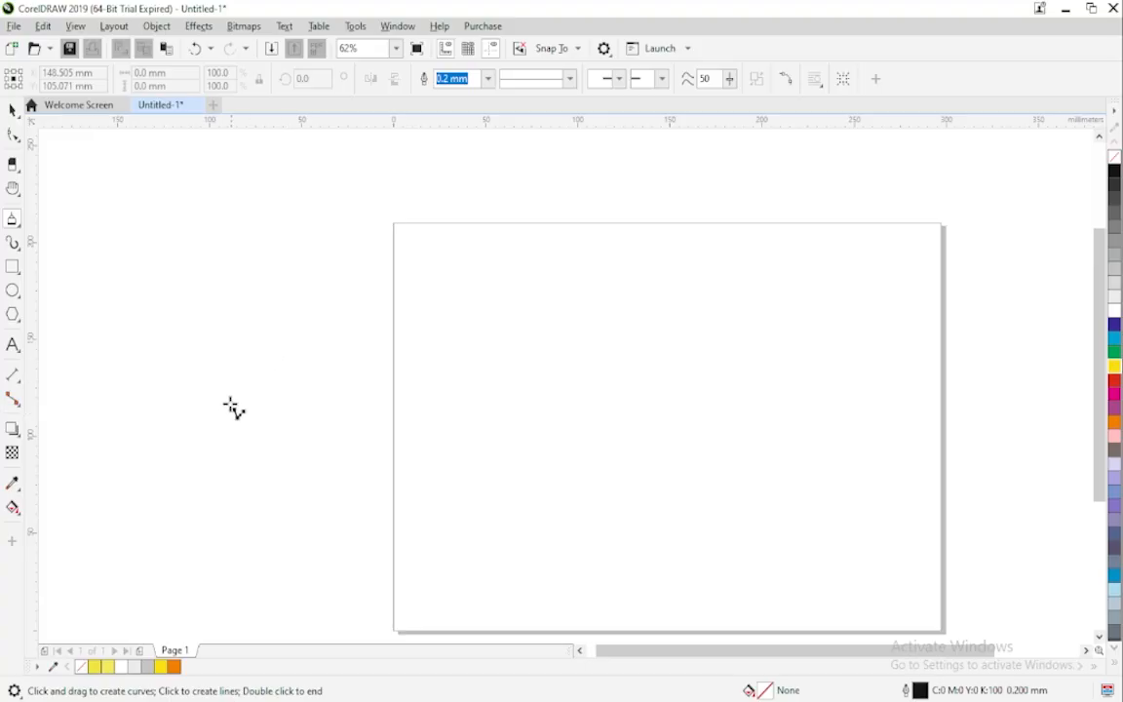
pyautogui.moveTo(225, 410)
pyautogui.mouseDown()
pyautogui.moveTo(252, 373)
pyautogui.moveTo(428, 283)
pyautogui.moveTo(520, 393)
pyautogui.moveTo(761, 258)
pyautogui.moveTo(819, 318)
pyautogui.moveTo(815, 388)
pyautogui.moveTo(921, 347)
pyautogui.moveTo(1000, 267)
pyautogui.moveTo(1017, 271)
pyautogui.moveTo(1001, 401)
pyautogui.moveTo(950, 402)
pyautogui.moveTo(877, 448)
pyautogui.moveTo(832, 507)
pyautogui.moveTo(825, 494)
pyautogui.moveTo(885, 412)
pyautogui.moveTo(651, 496)
pyautogui.moveTo(743, 410)
pyautogui.moveTo(529, 477)
pyautogui.moveTo(633, 409)
pyautogui.moveTo(427, 461)
pyautogui.moveTo(447, 410)
pyautogui.moveTo(279, 472)
pyautogui.moveTo(268, 429)
pyautogui.mouseUp()
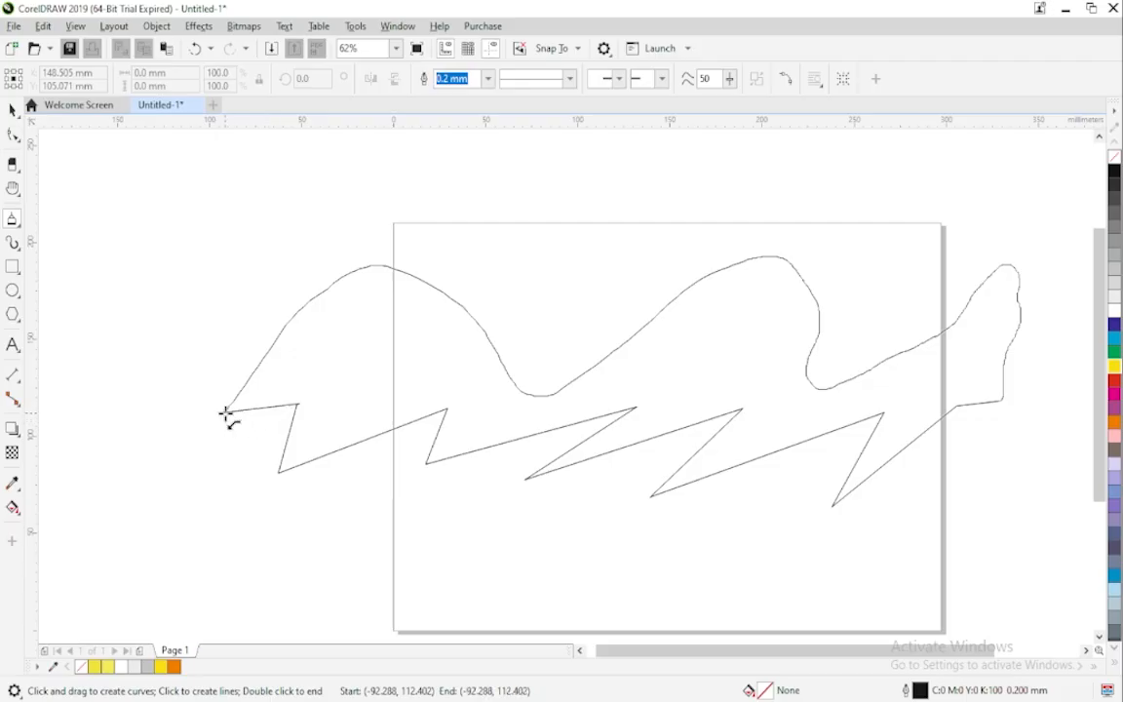
pyautogui.click(225, 412)
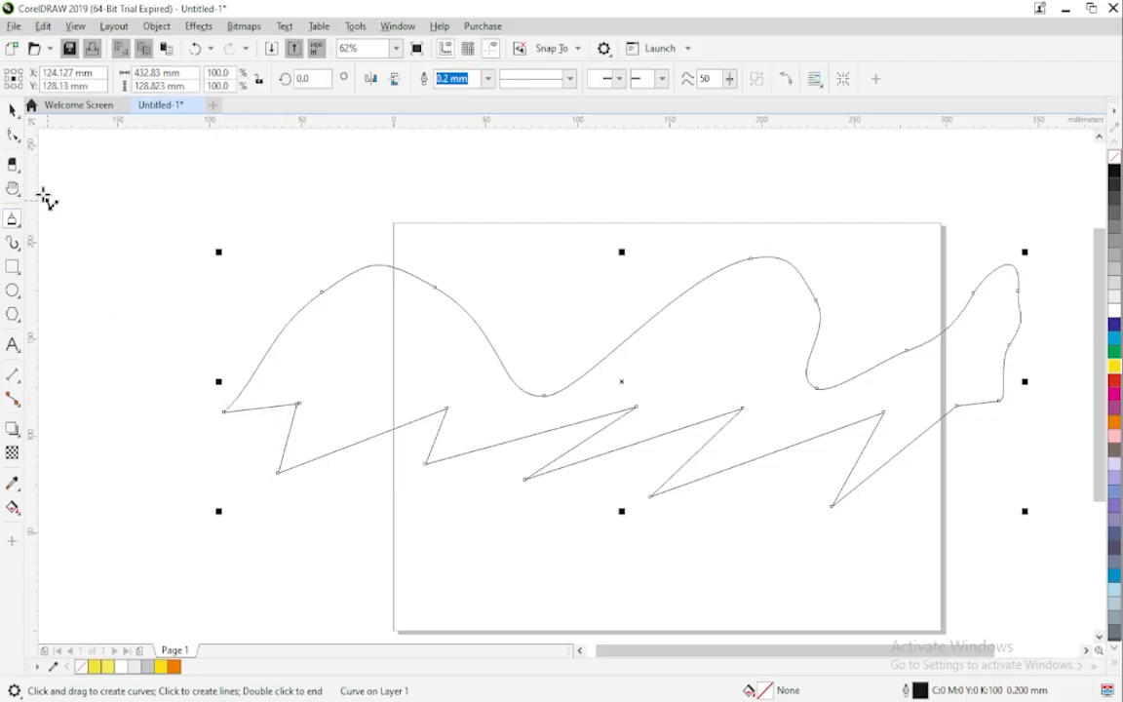
# Delete the Polyline shape and draw a 3-Point Curve about 84 by 63 mm in the page's upper-left area, bulging toward the lower left.
pyautogui.click(13, 110)
pyautogui.press('Delete')
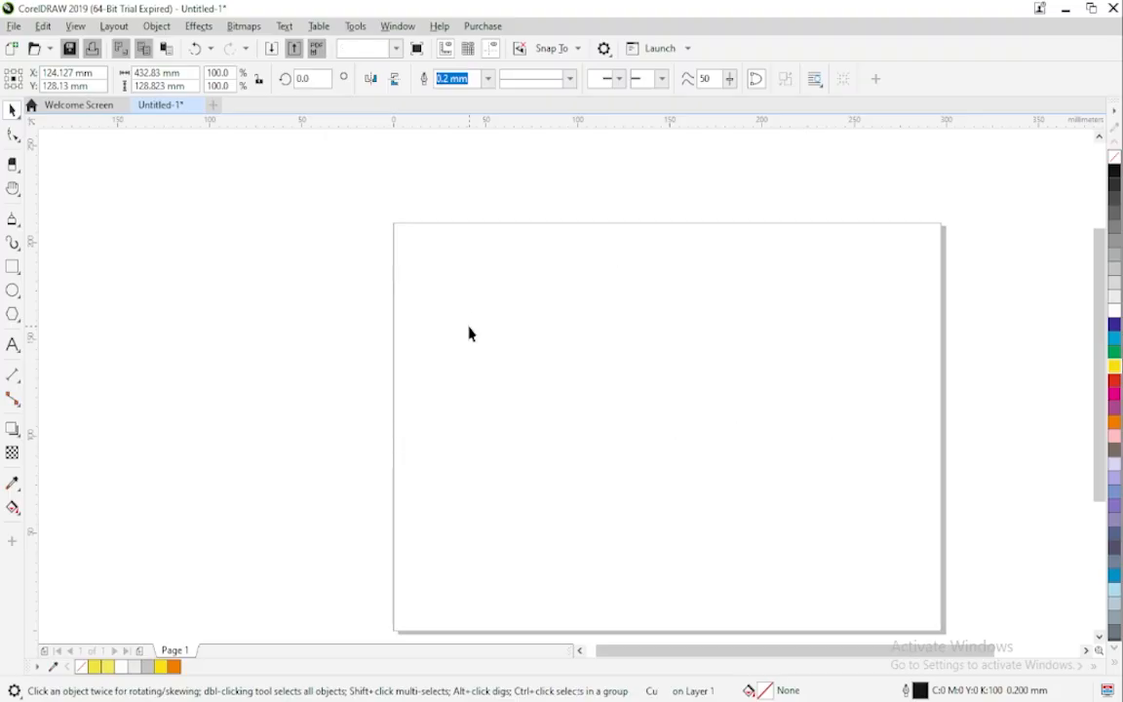
pyautogui.click(14, 225)
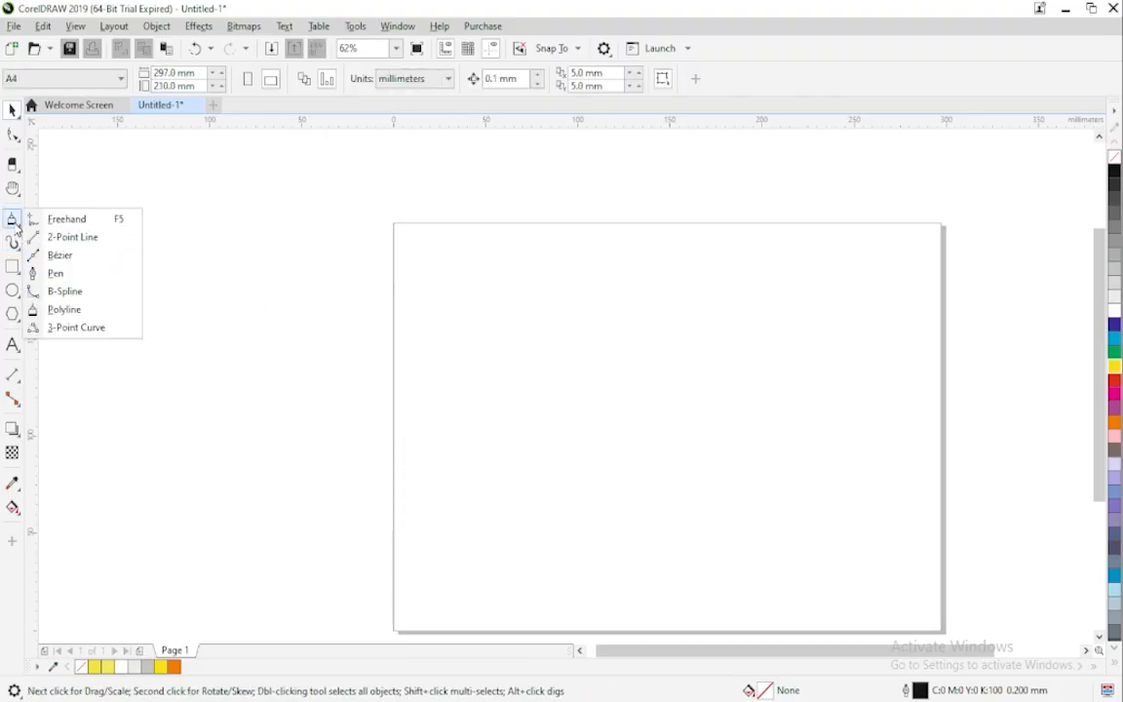
pyautogui.click(78, 329)
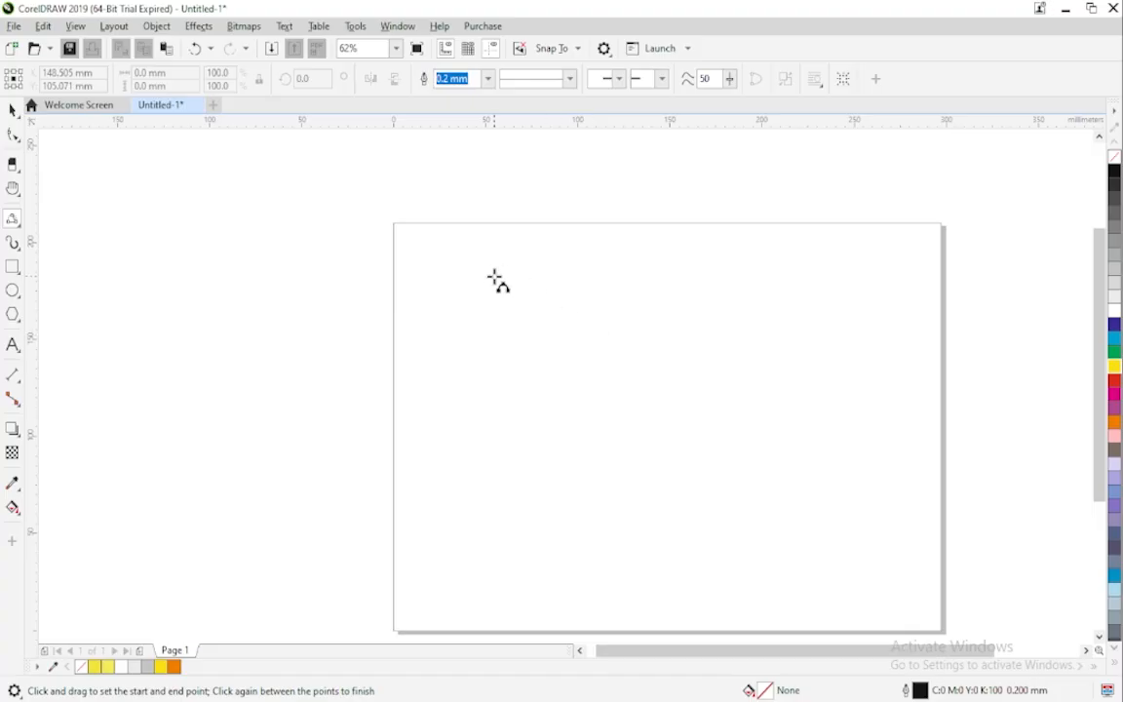
pyautogui.moveTo(485, 259); pyautogui.dragTo(630, 371)
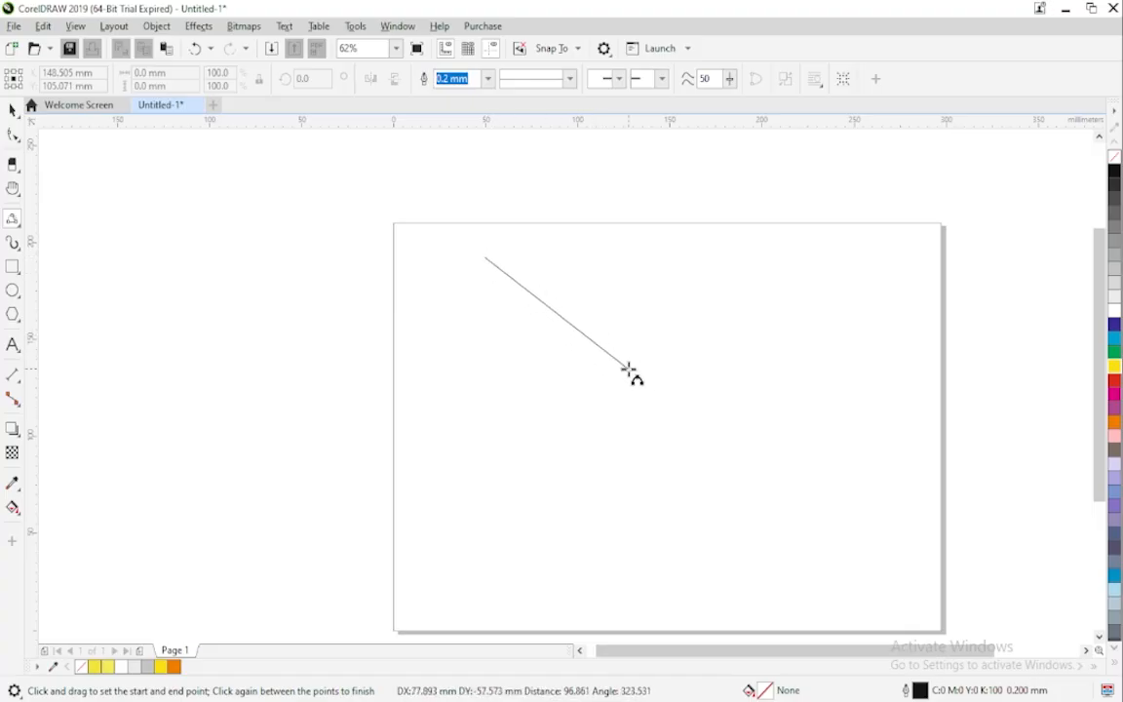
pyautogui.click(489, 361)
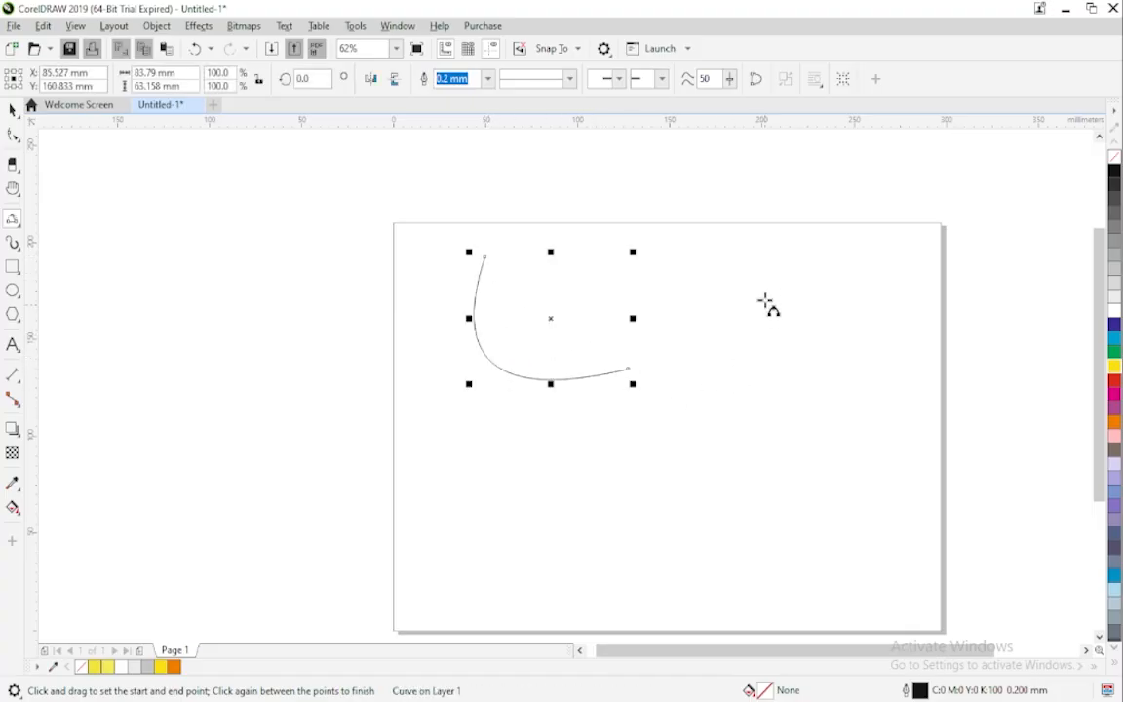
# Draw two more 3-Point Curves: one about 87 by 87 mm near the page's right edge and a downward-bulging one below the first curve.
pyautogui.moveTo(763, 273); pyautogui.dragTo(882, 442)
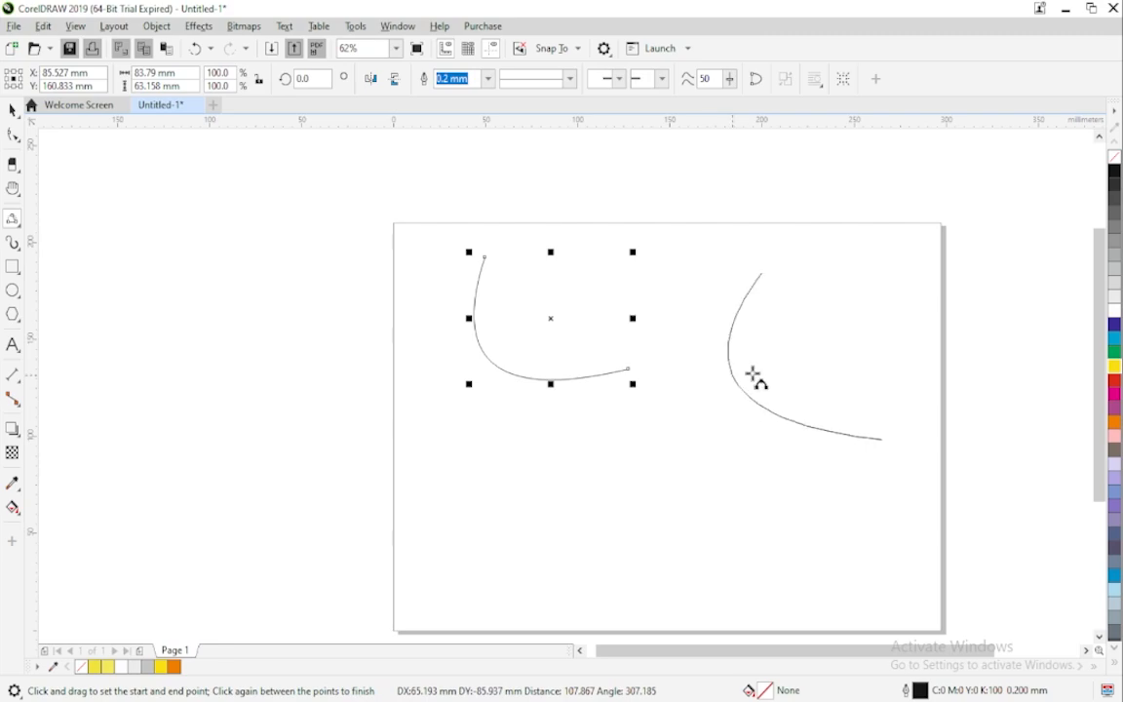
pyautogui.click(922, 312)
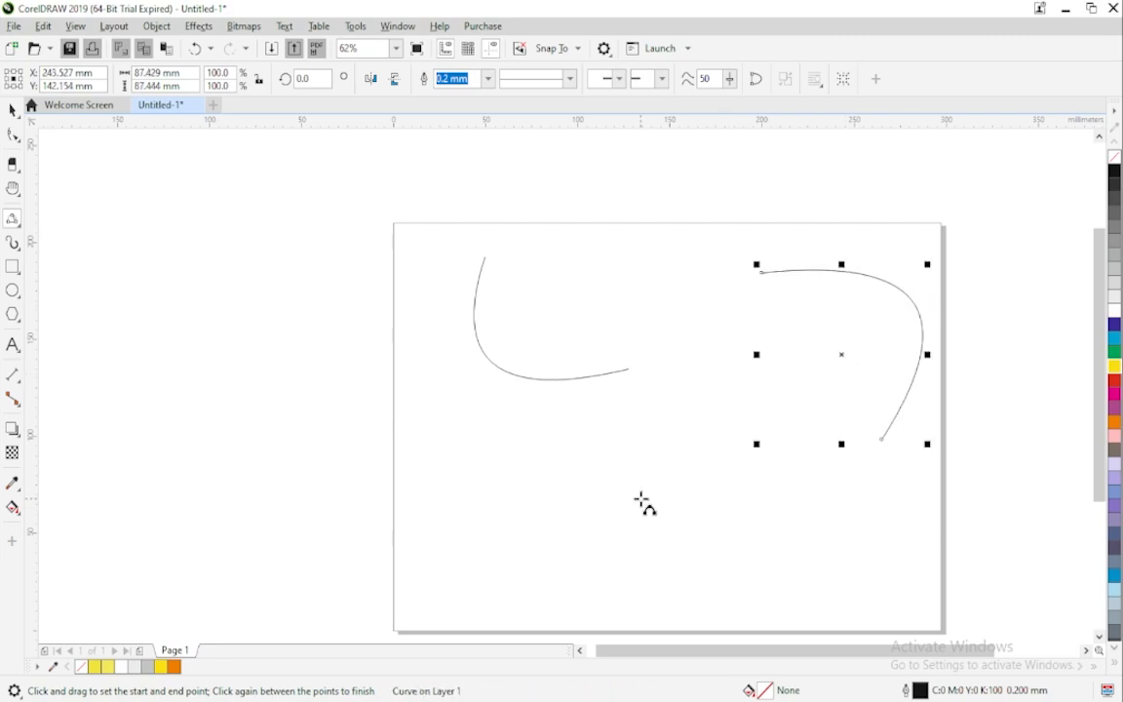
pyautogui.moveTo(640, 499); pyautogui.dragTo(468, 451)
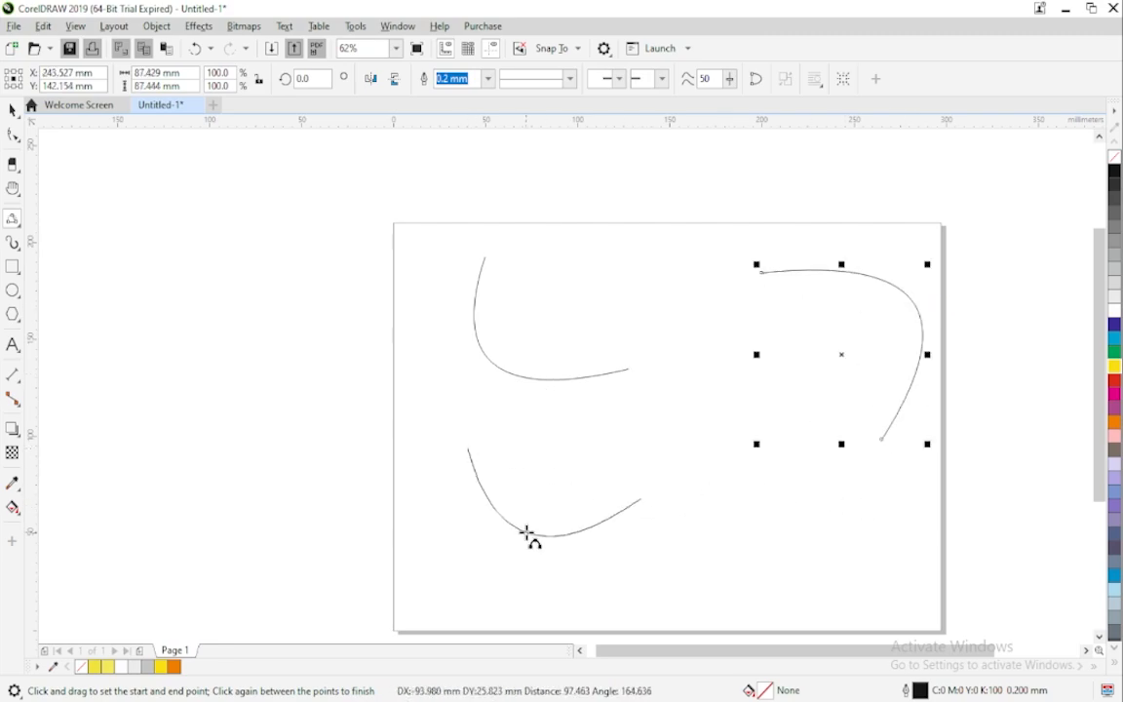
pyautogui.click(520, 534)
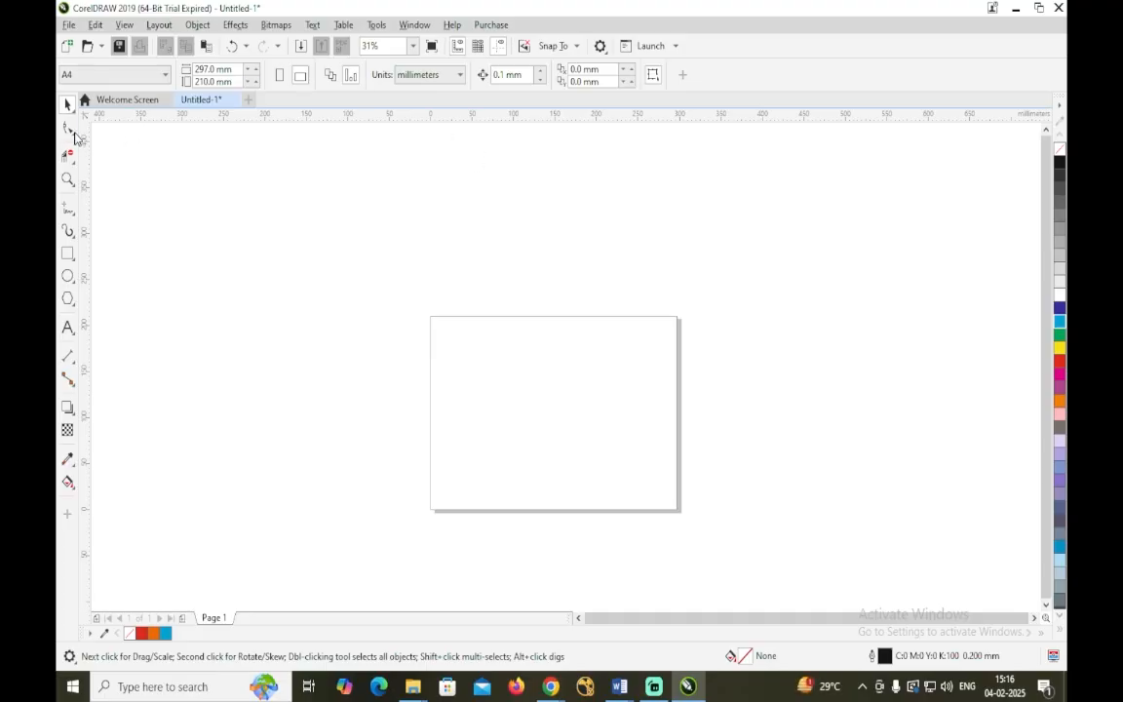
pyautogui.click(70, 135)
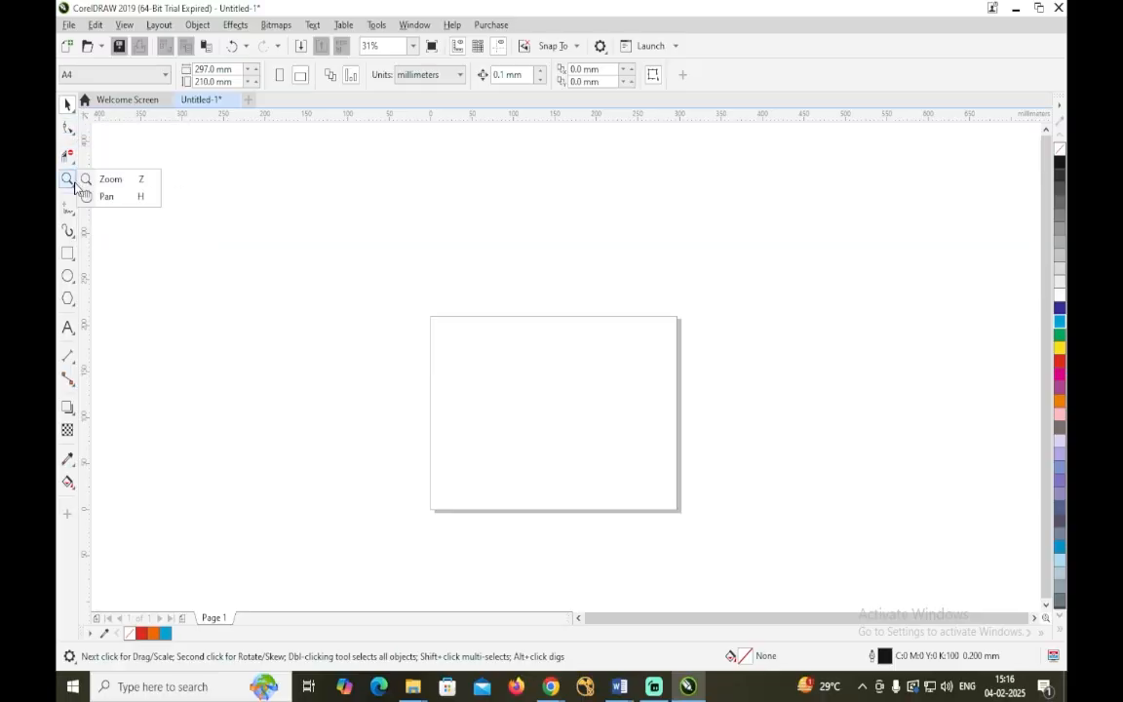
pyautogui.click(75, 215)
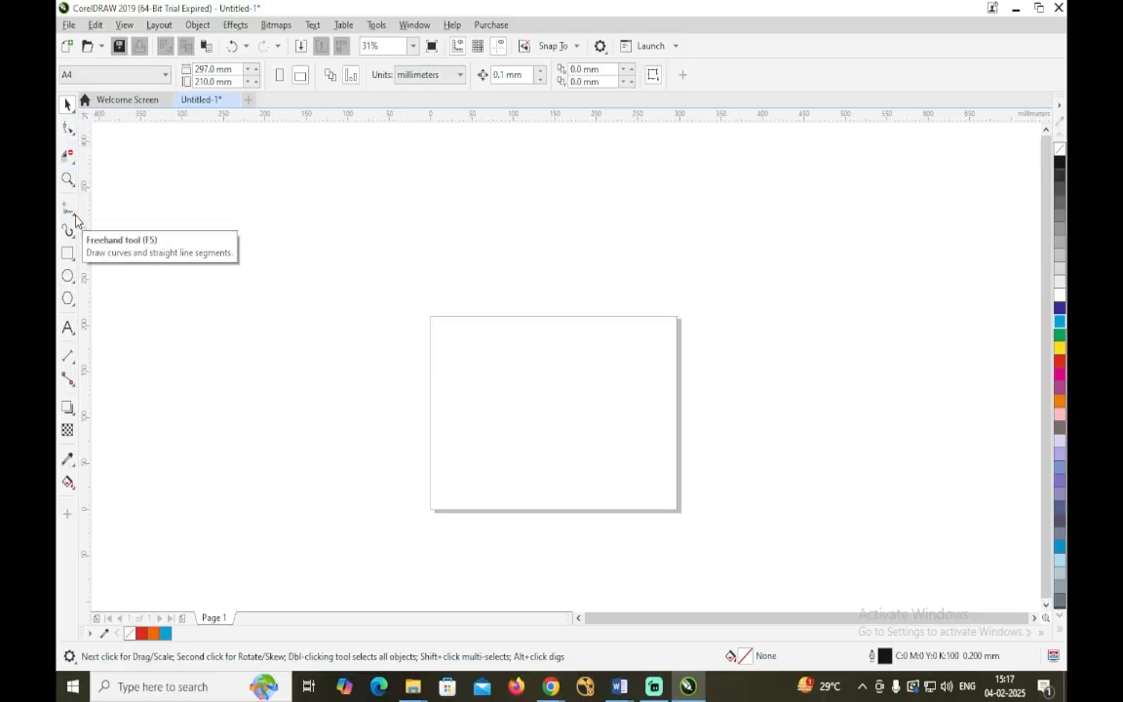
pyautogui.click(76, 218)
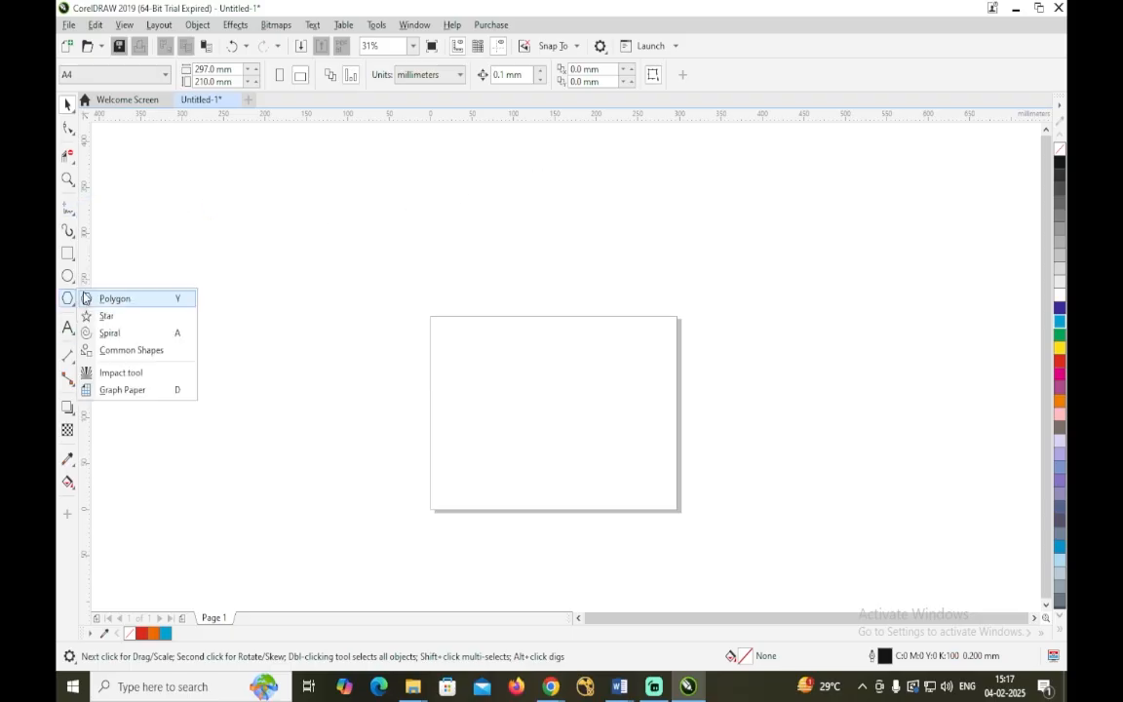
# Draw an ellipse about 147 by 123 mm in the middle of the page and convert it to curves.
pyautogui.click(88, 276)
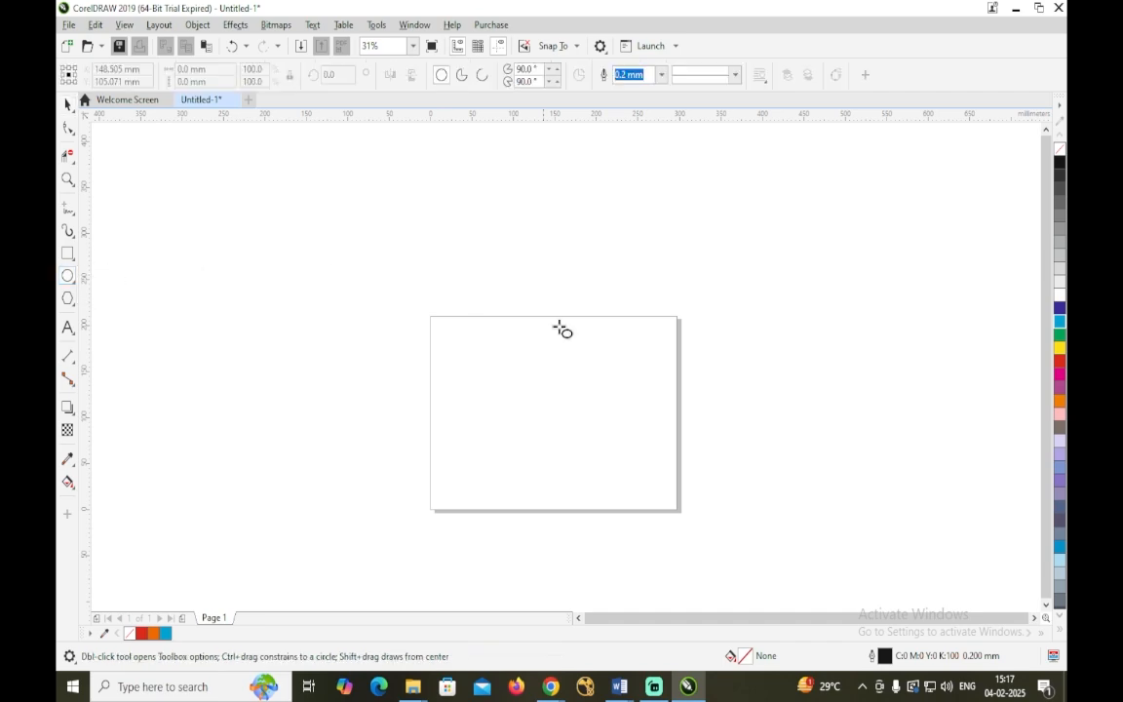
pyautogui.moveTo(488, 347); pyautogui.dragTo(610, 462)
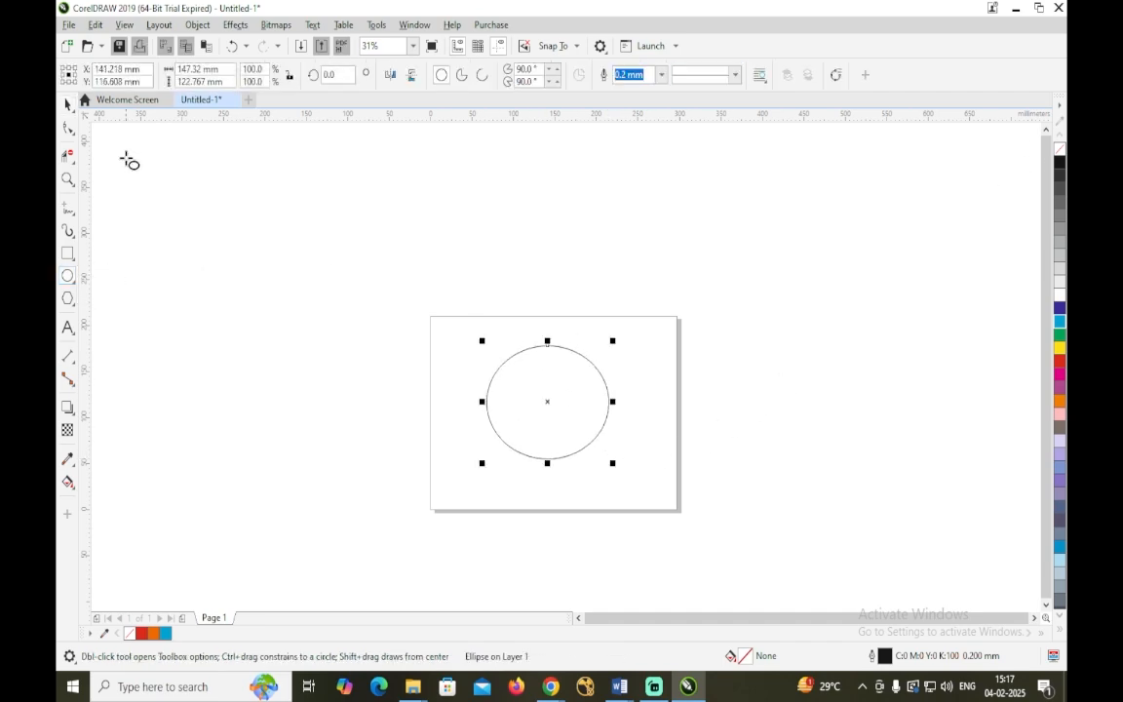
pyautogui.click(834, 76)
# Add two nodes to the ellipse with the Shape tool, one on each side of its top node.
pyautogui.click(68, 127)
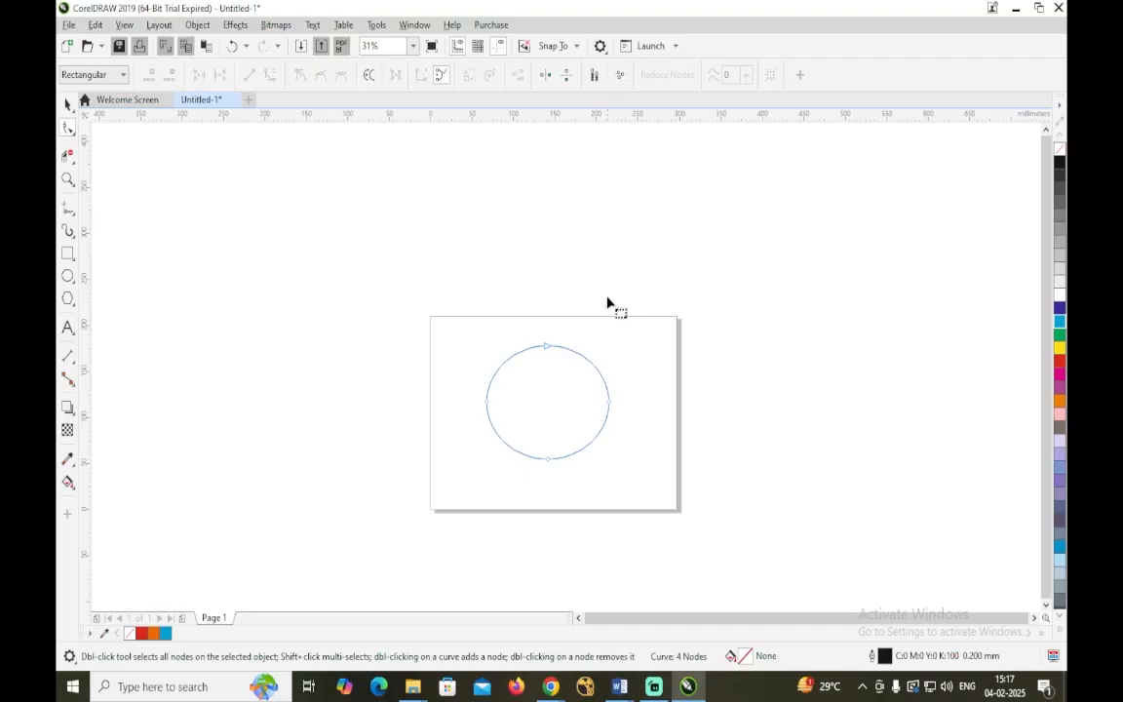
pyautogui.click(568, 350)
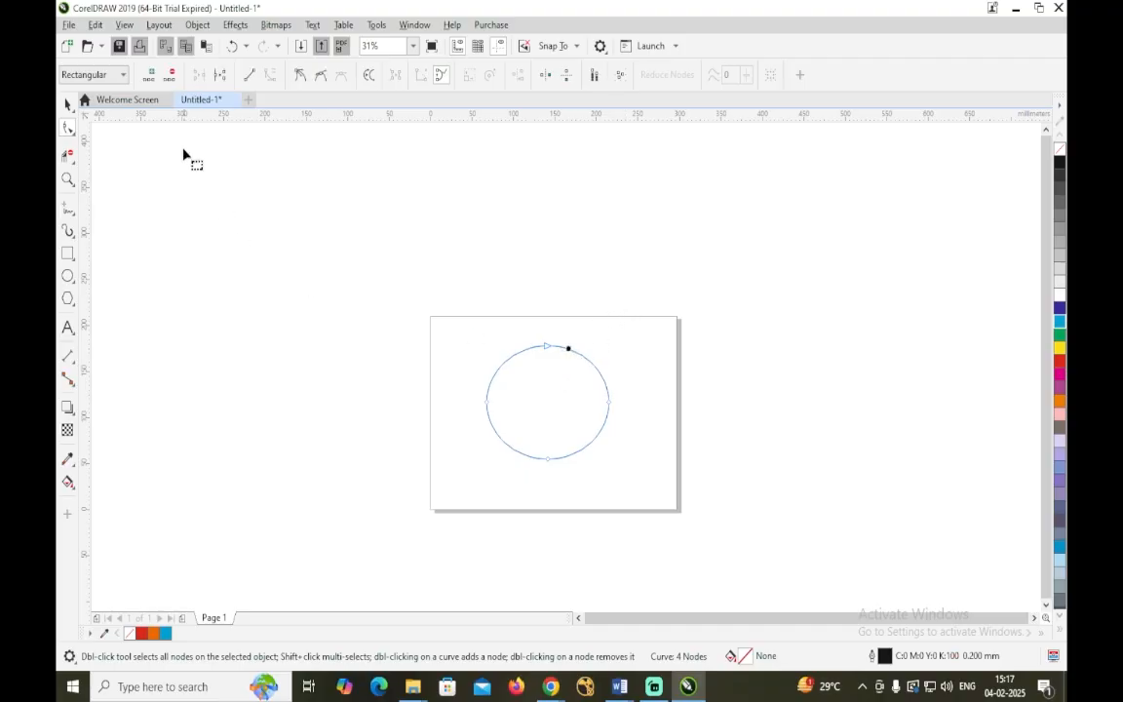
pyautogui.click(151, 78)
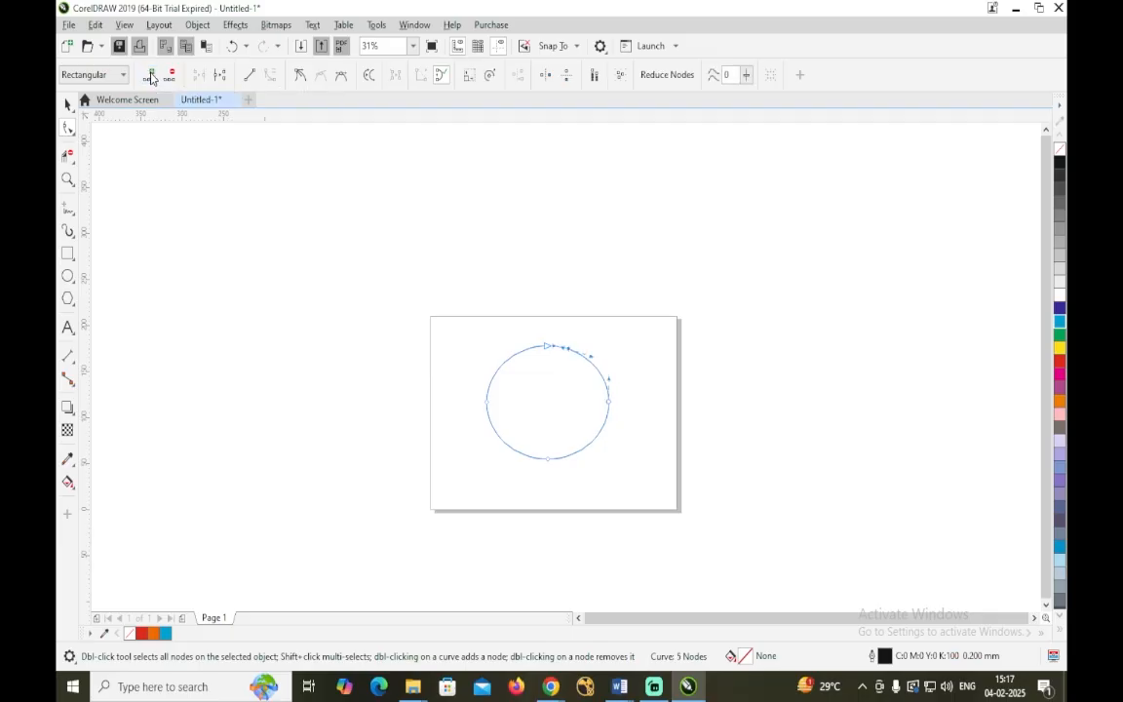
pyautogui.click(516, 358)
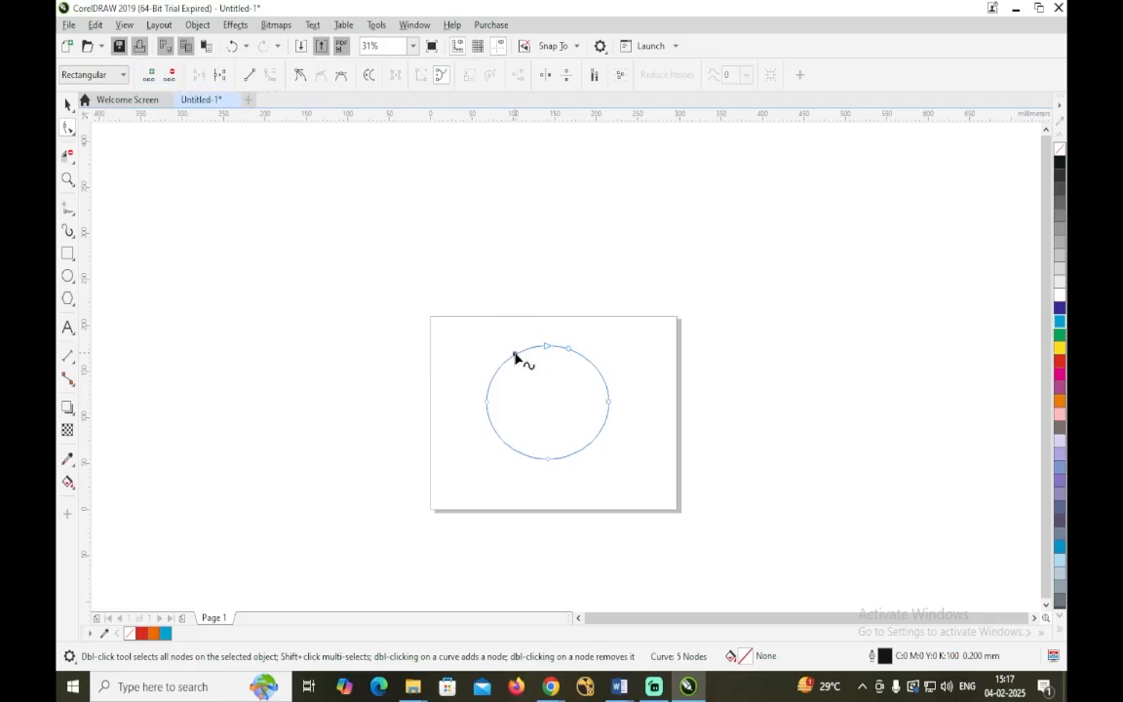
pyautogui.click(148, 75)
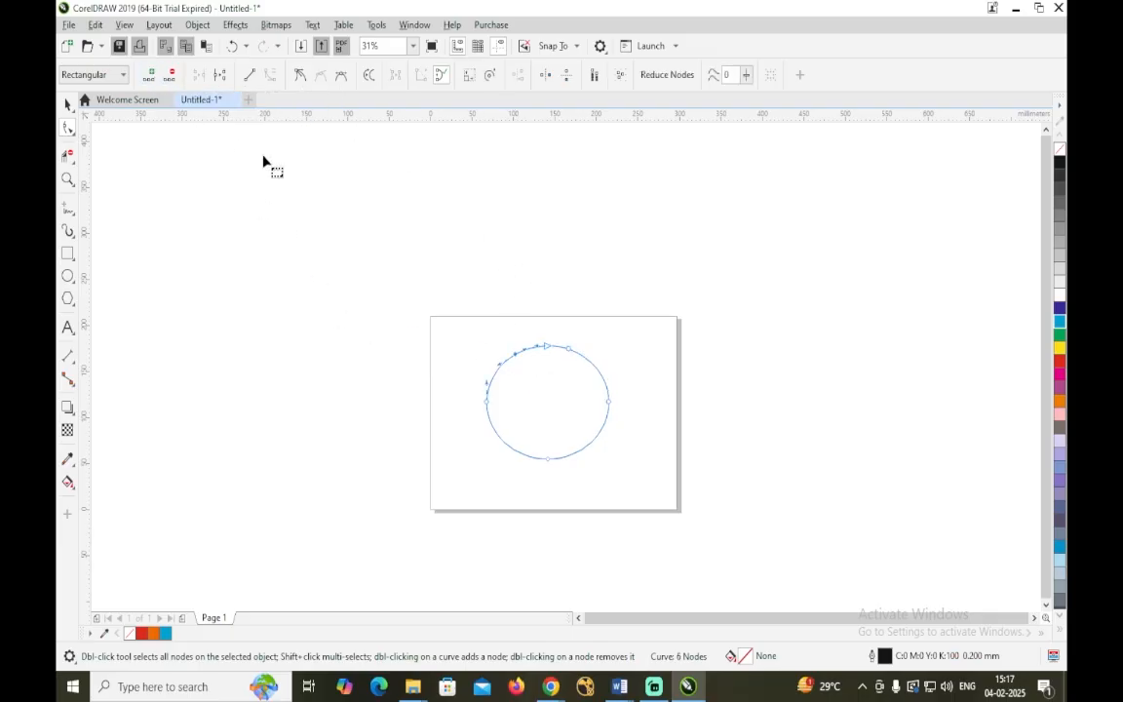
# Add a node on each side of the ellipse's bottom node, and pull the top and bottom nodes inward to form an apple outline.
pyautogui.click(518, 457)
pyautogui.click(149, 74)
pyautogui.click(581, 453)
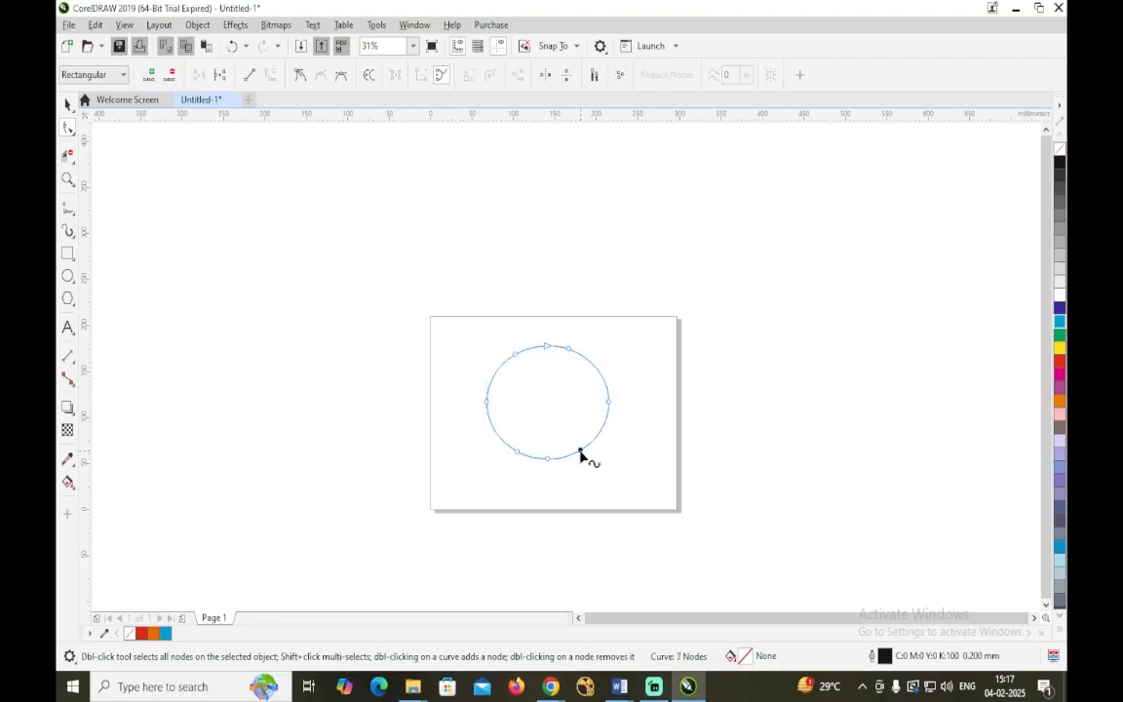
pyautogui.click(149, 75)
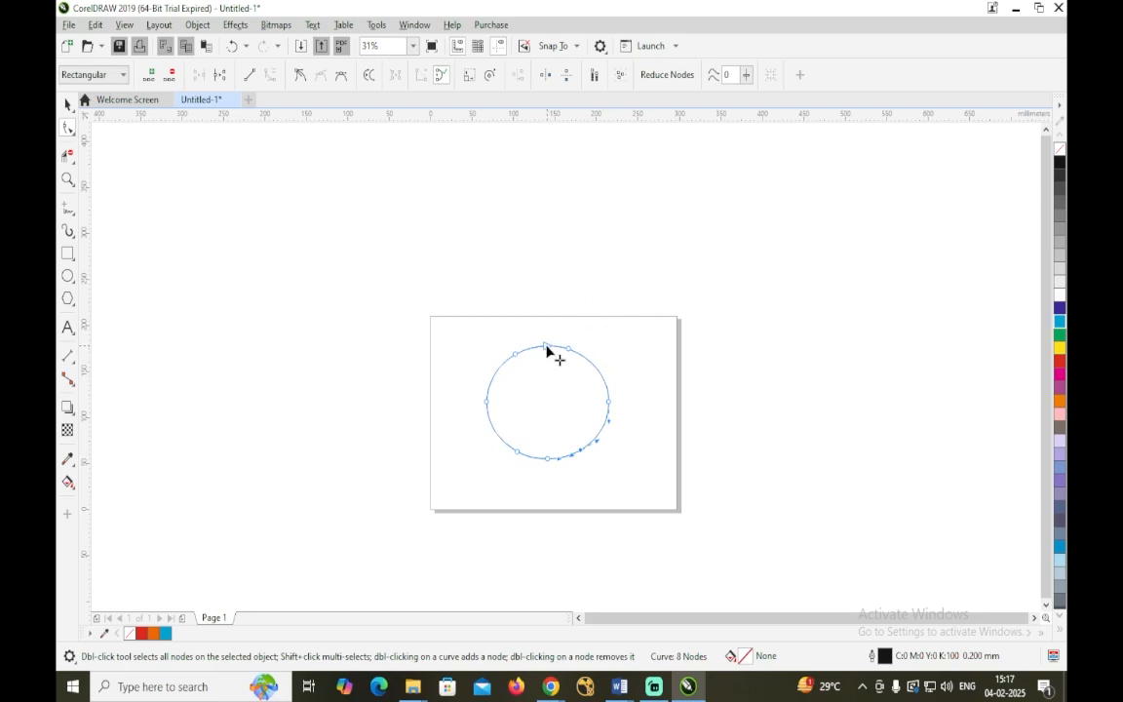
pyautogui.moveTo(546, 349); pyautogui.dragTo(547, 365)
pyautogui.moveTo(547, 462); pyautogui.dragTo(548, 451)
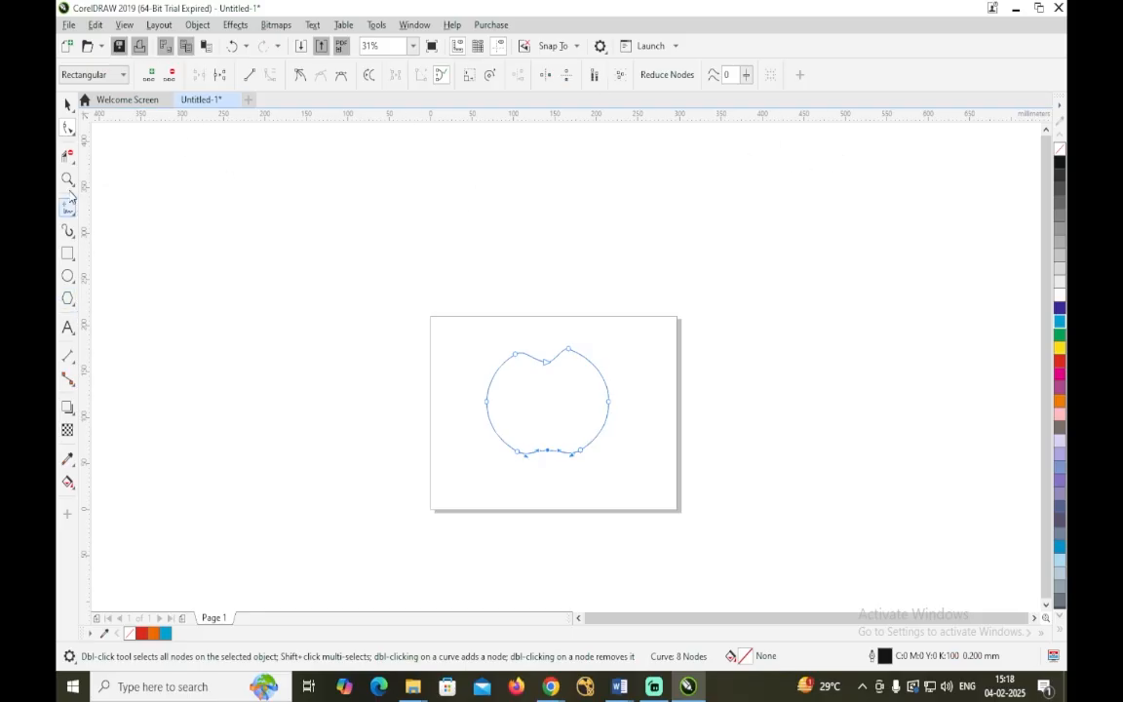
# Draw a stem rectangle about 19 by 27 mm over the apple's top dip and convert it to curves.
pyautogui.click(68, 254)
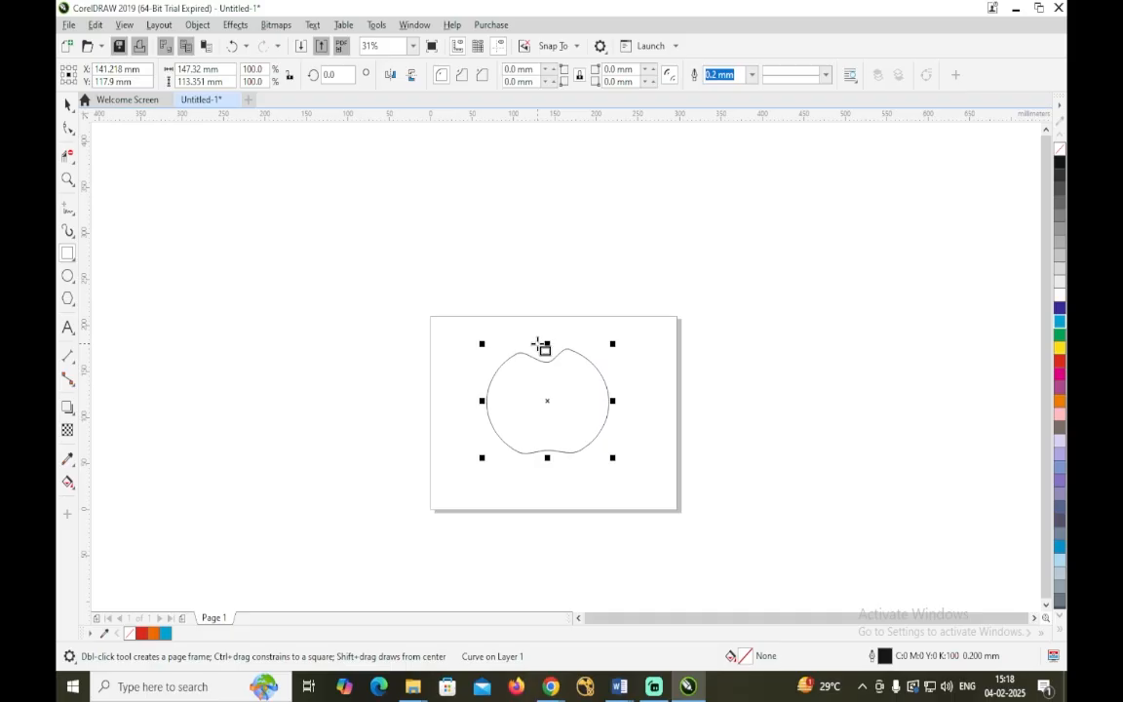
pyautogui.moveTo(537, 341); pyautogui.dragTo(555, 368)
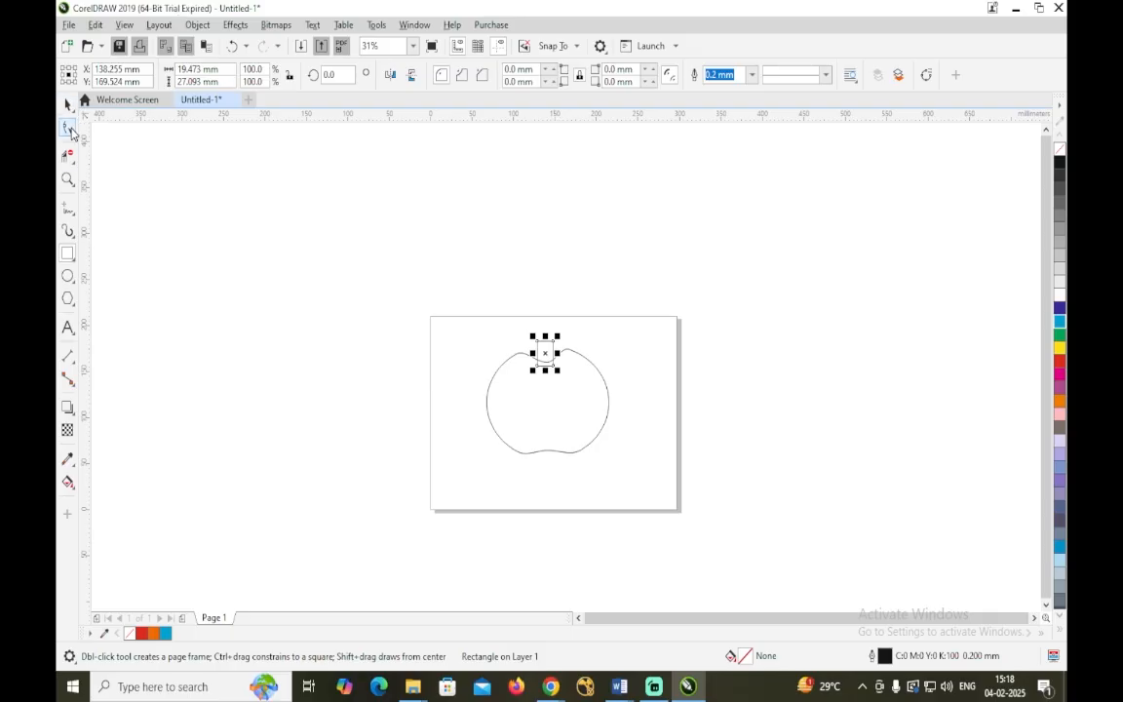
pyautogui.click(927, 76)
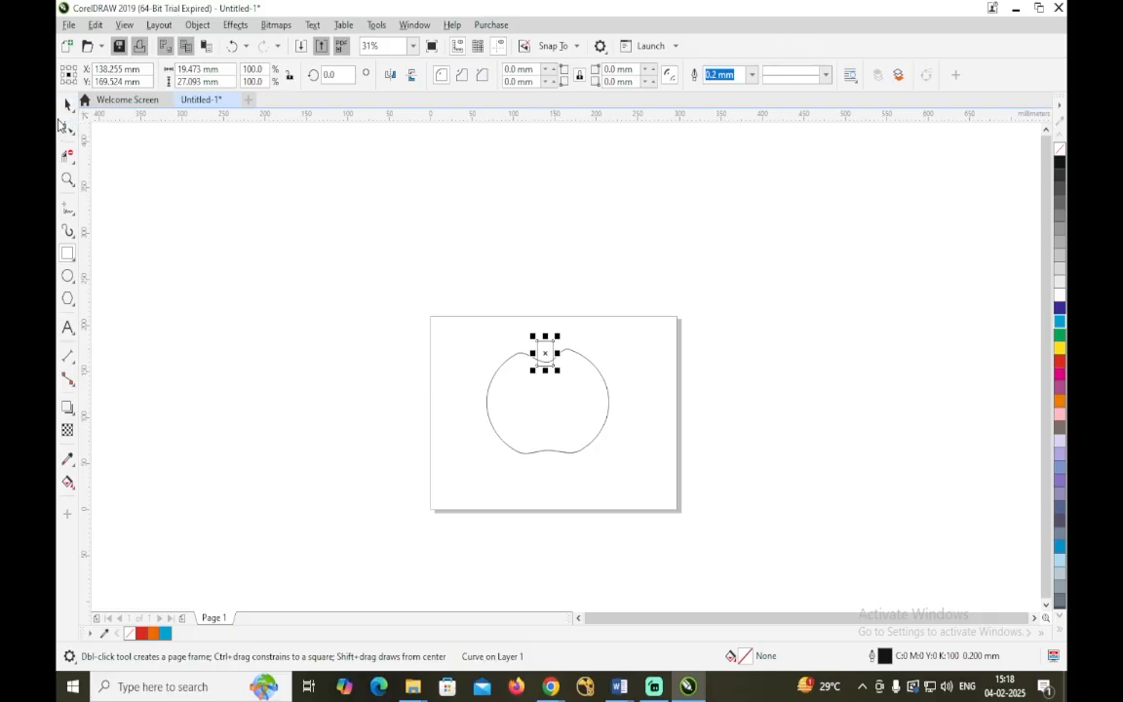
# Slant the stem's sides by moving its lower-left and upper-right nodes slightly inward with the Shape tool.
pyautogui.click(67, 128)
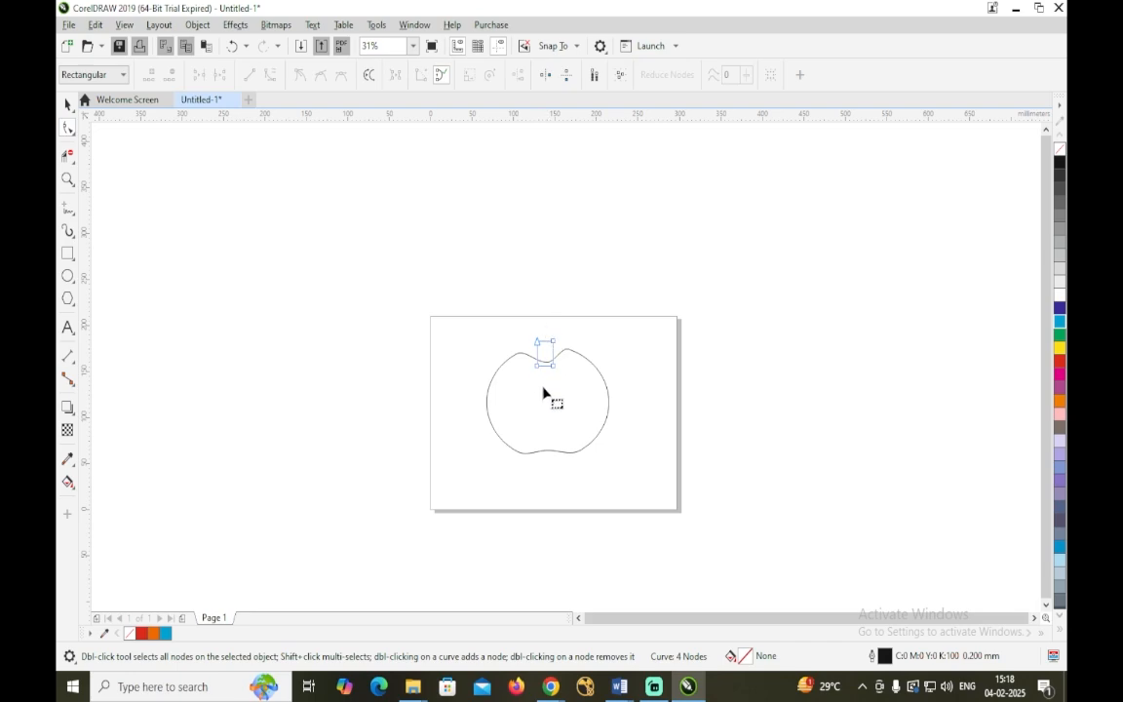
pyautogui.moveTo(535, 369); pyautogui.dragTo(539, 368)
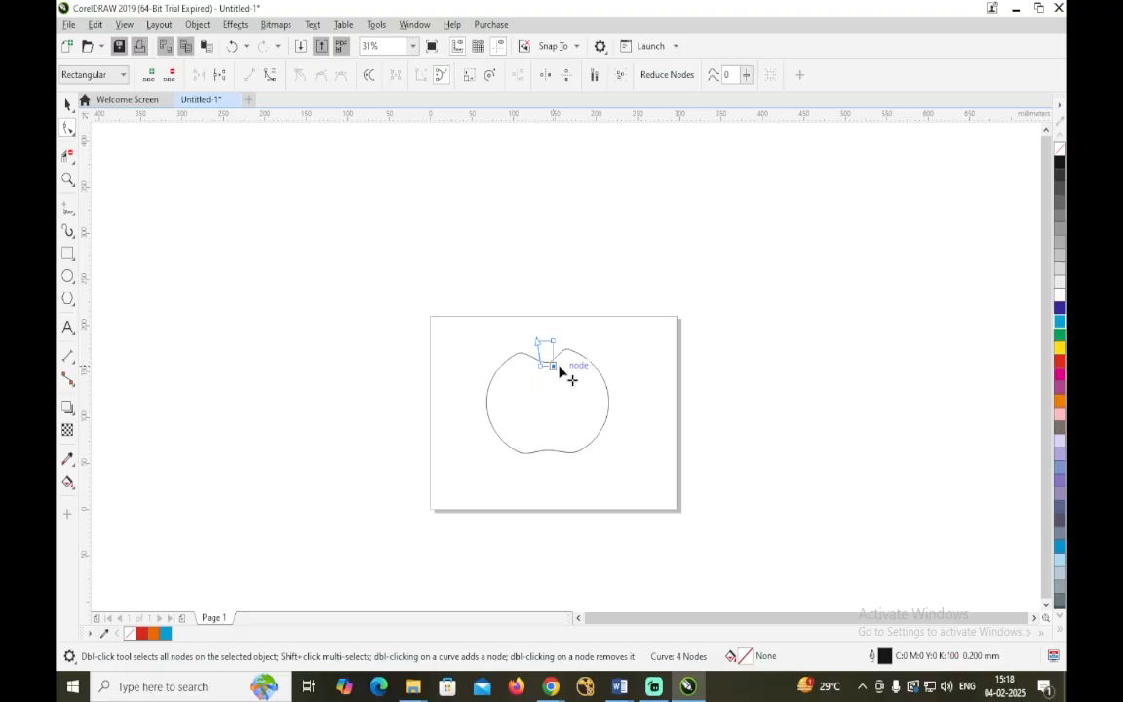
pyautogui.moveTo(559, 371); pyautogui.dragTo(549, 343)
# Fill the apple body with red (C:0 M:100 Y:100 K:0).
pyautogui.click(68, 103)
pyautogui.click(599, 368)
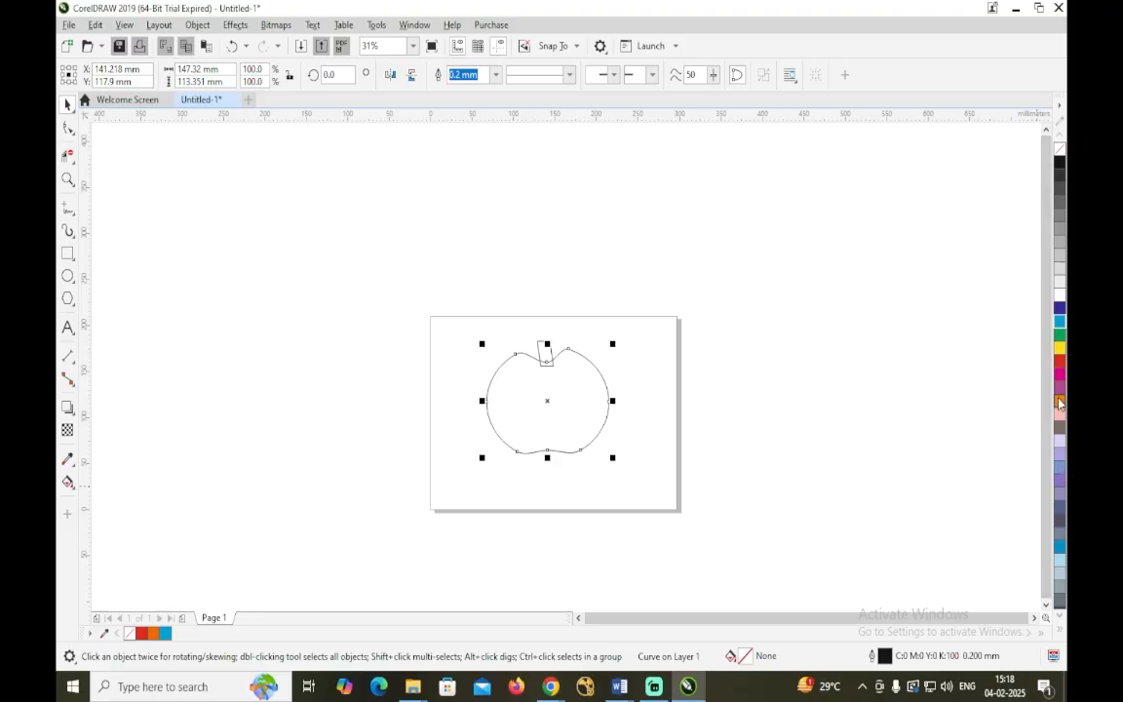
pyautogui.click(1059, 363)
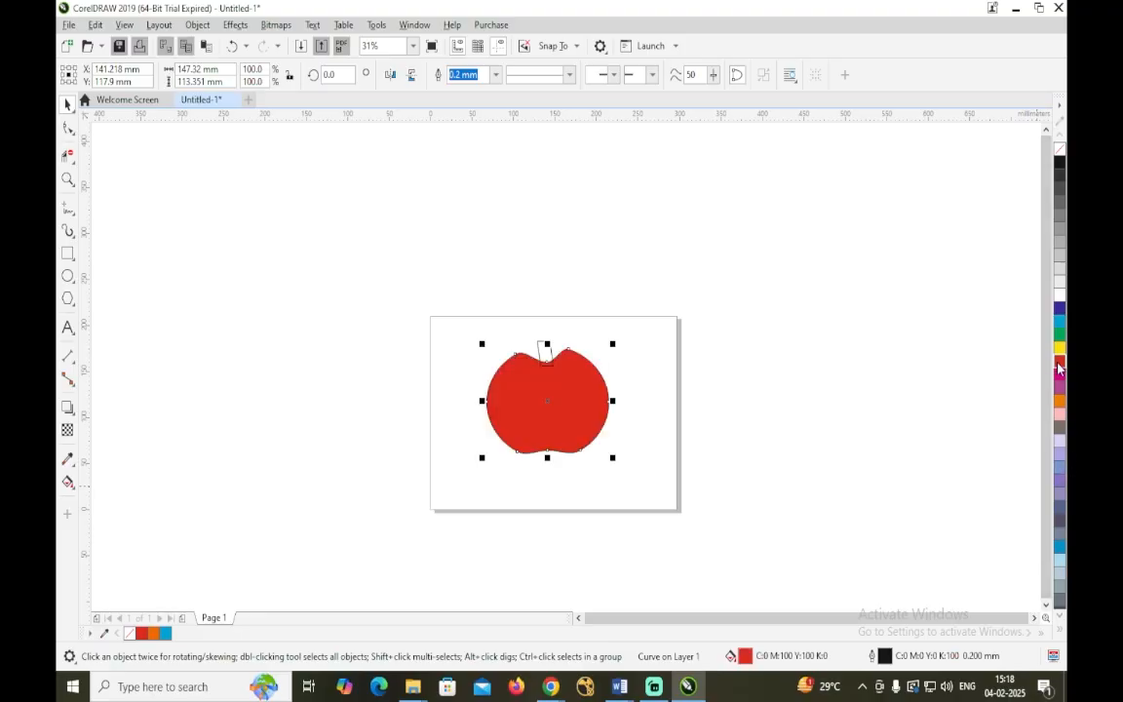
# Fill the apple's stem with orange (C:1 M:70 Y:100 K:5).
pyautogui.click(545, 358)
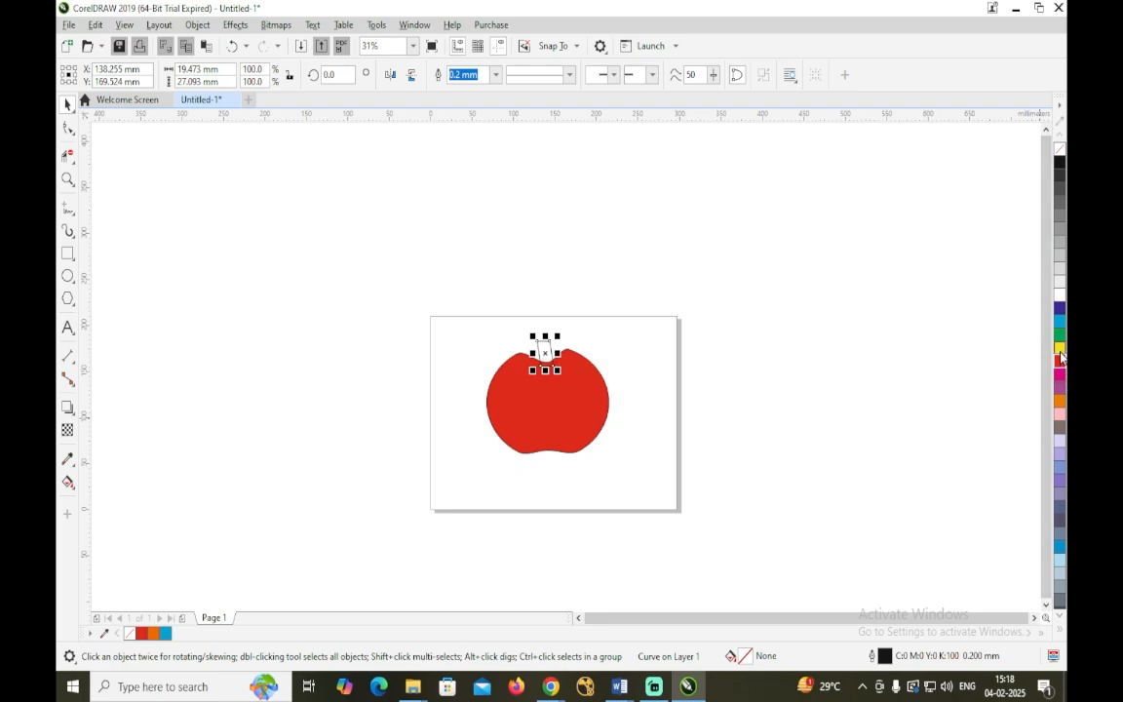
pyautogui.moveTo(1061, 358); pyautogui.dragTo(1027, 421)
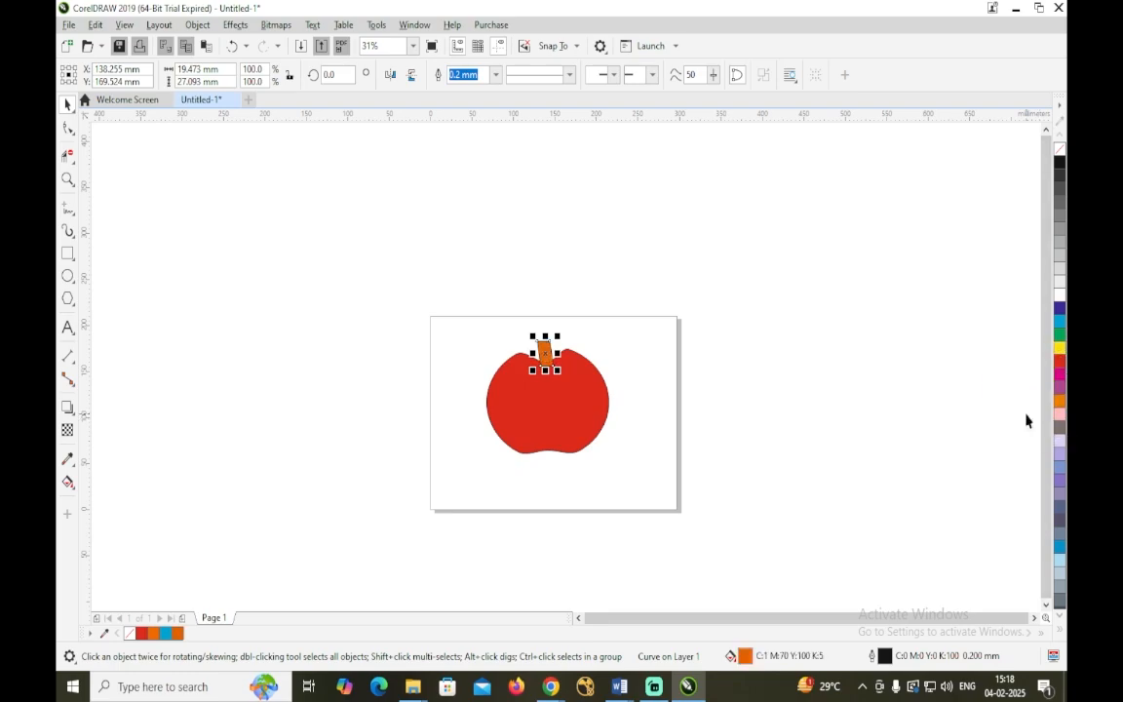
pyautogui.click(830, 386)
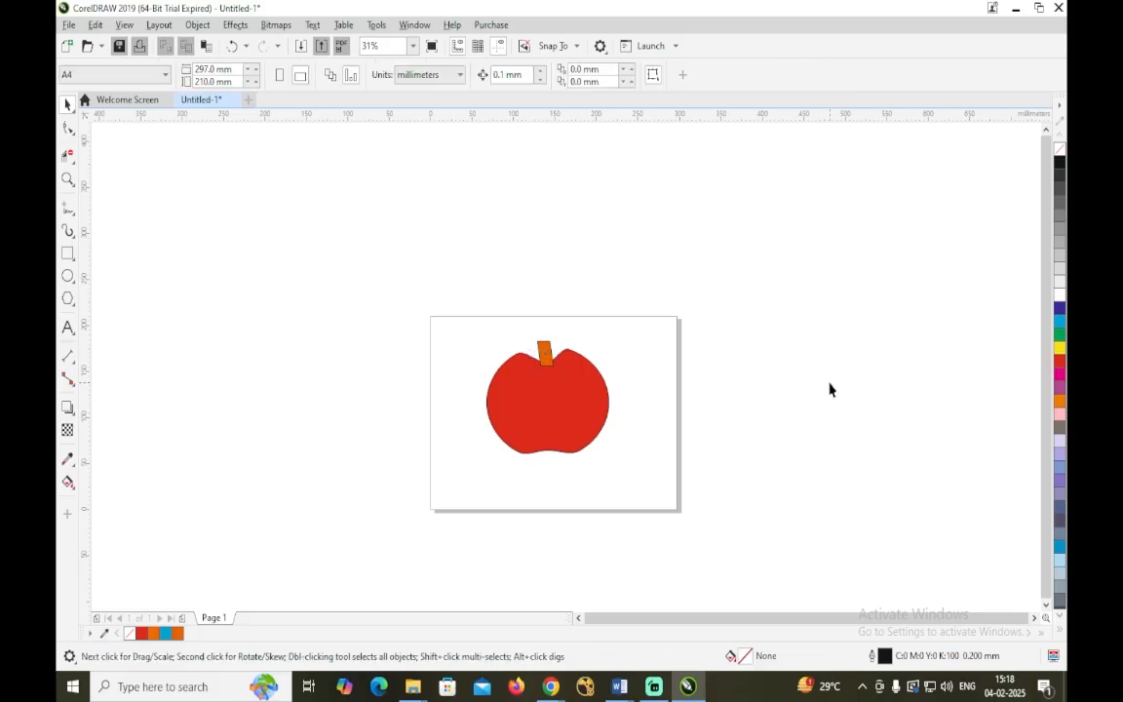
# Send the orange stem to the back of the page, behind the red apple body.
pyautogui.click(546, 363)
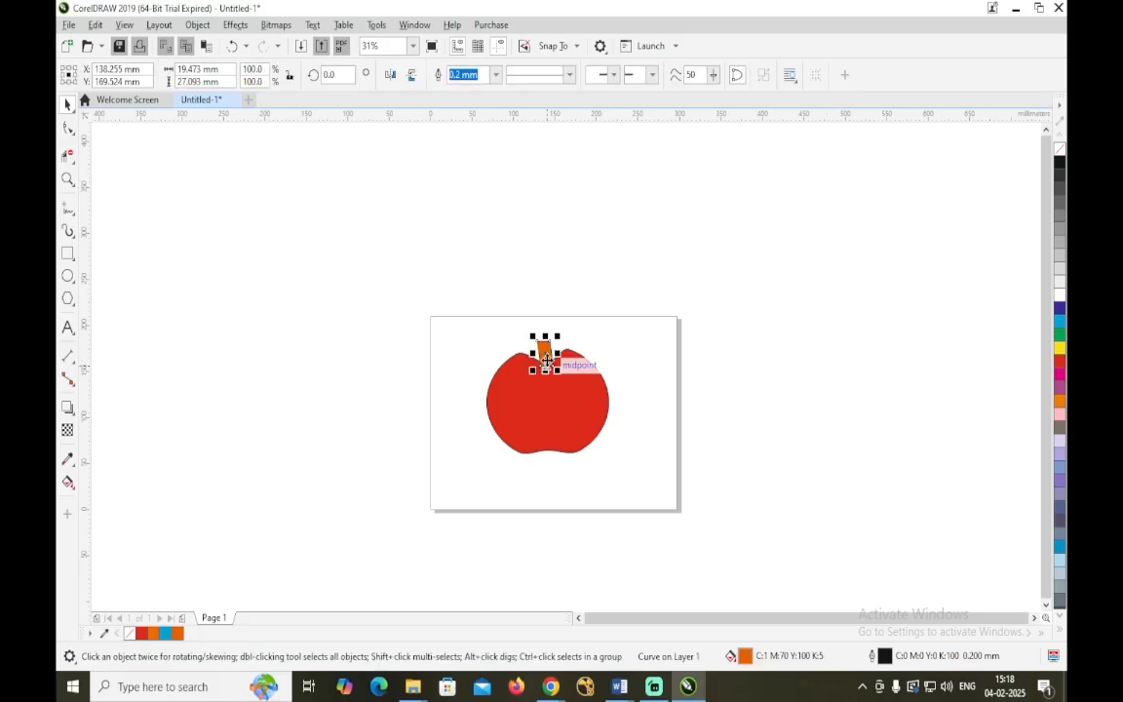
pyautogui.rightClick(546, 362)
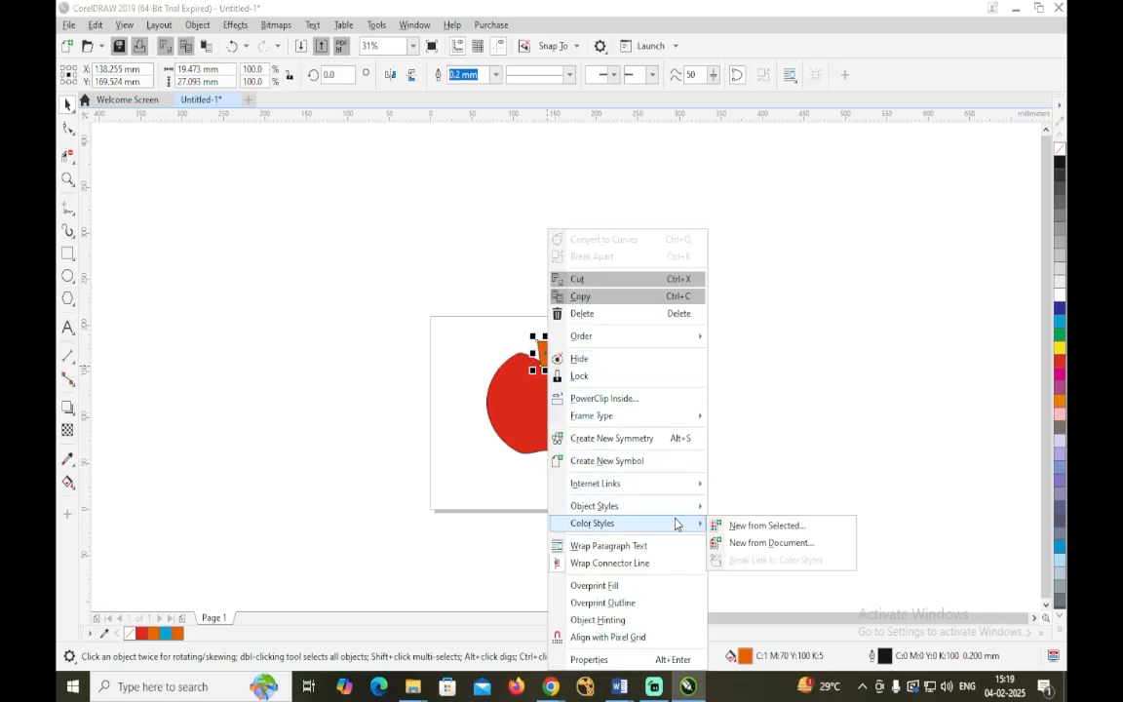
pyautogui.moveTo(676, 511)
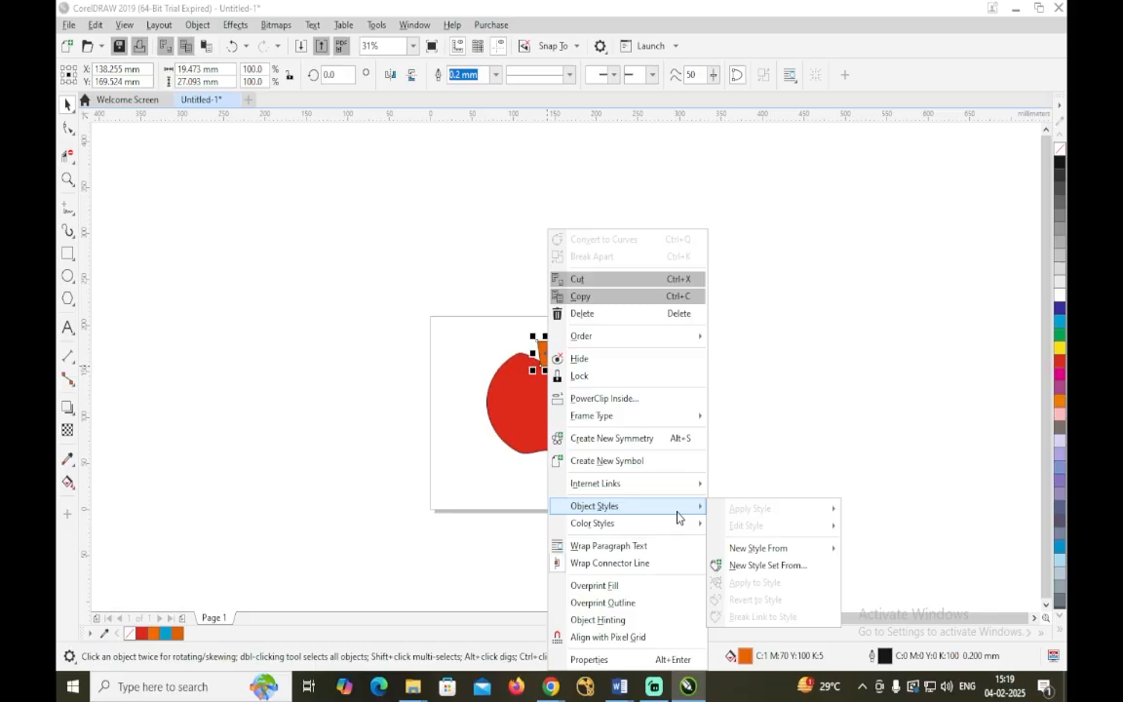
pyautogui.moveTo(688, 345)
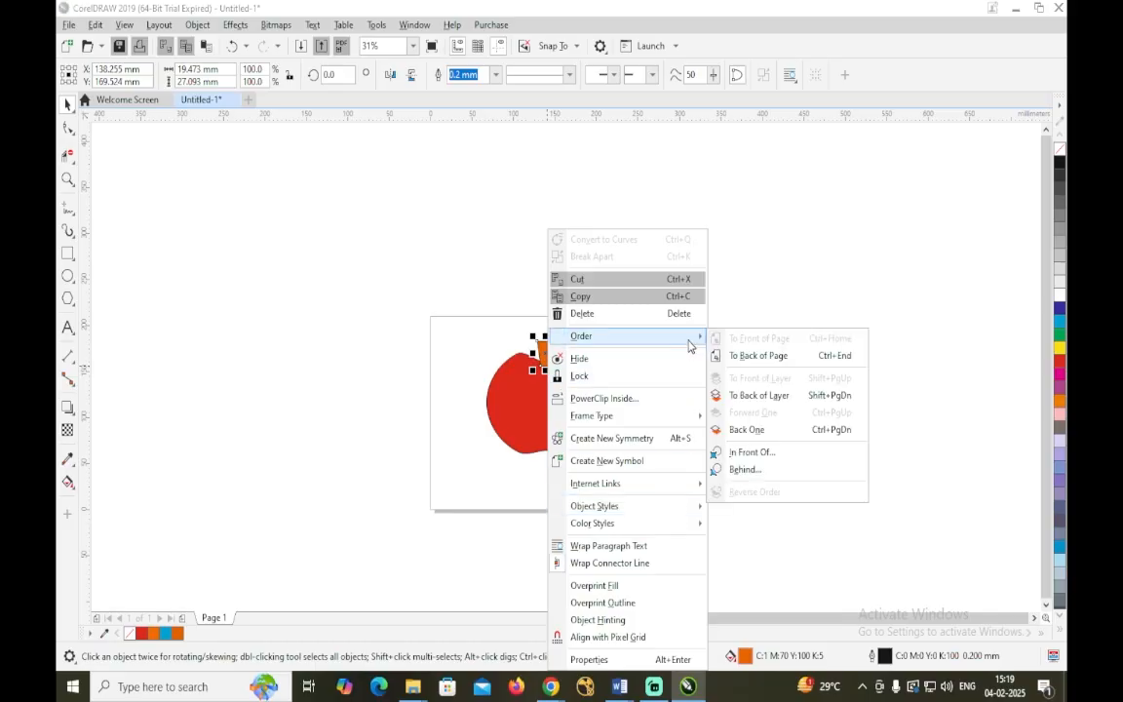
pyautogui.click(778, 357)
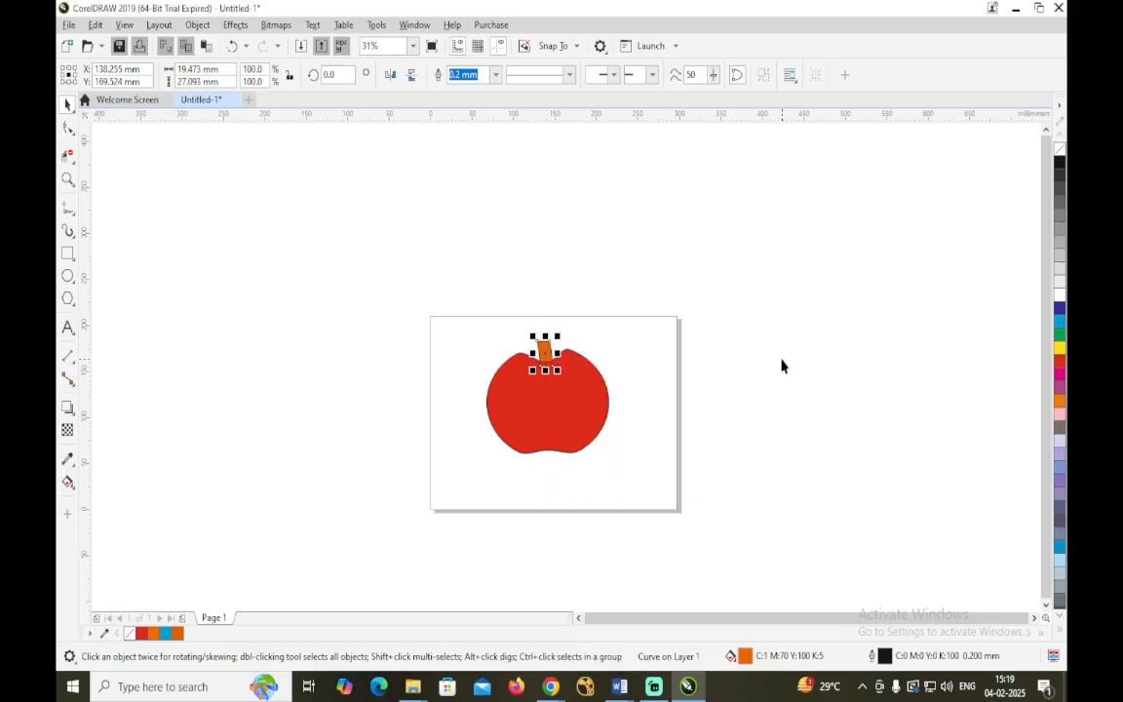
pyautogui.click(651, 383)
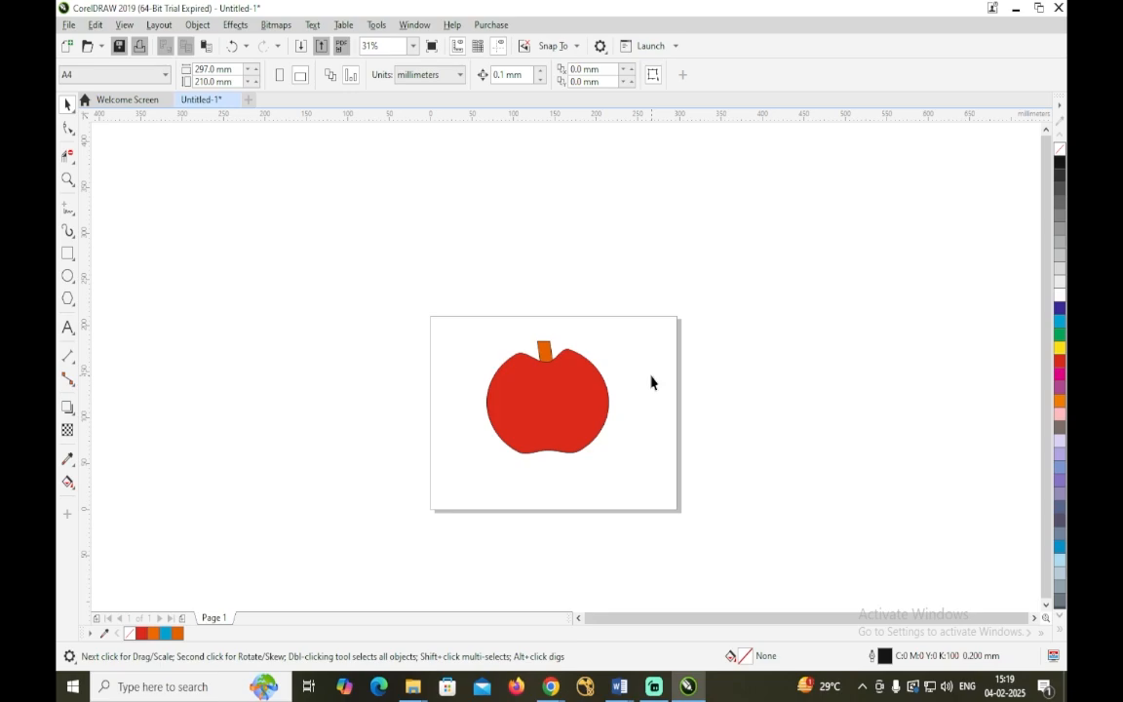
pyautogui.click(546, 356)
pyautogui.click(571, 385)
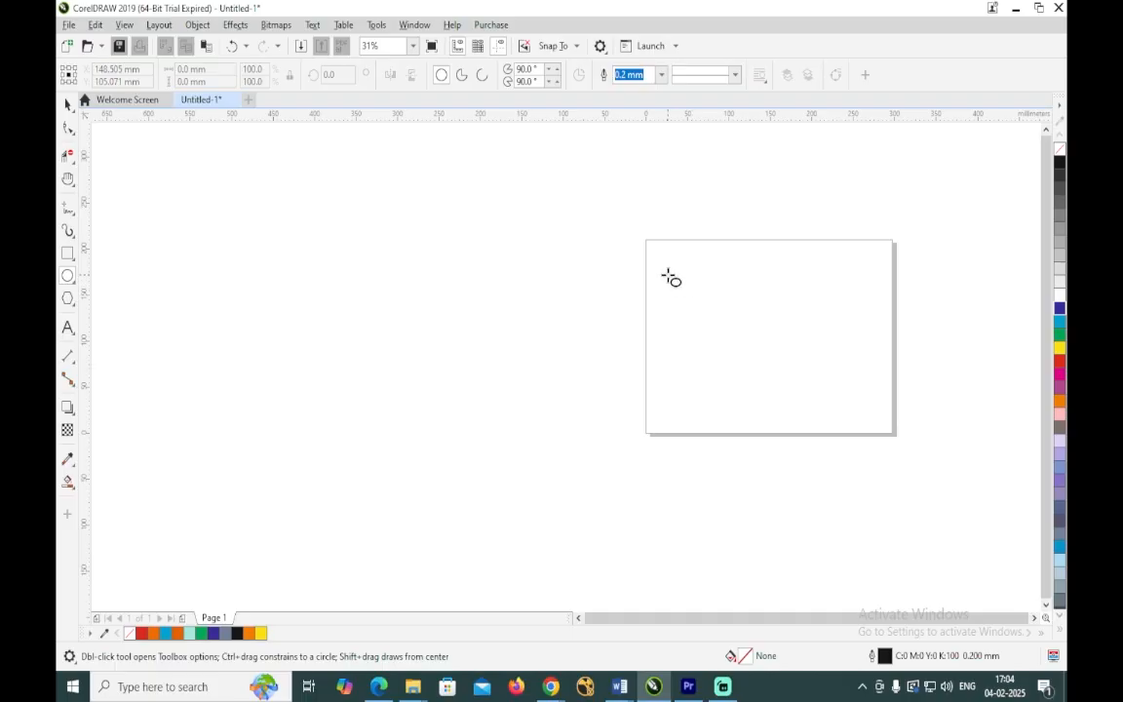
# Draw a wide, flat ellipse about 189 by 47 mm across the upper part of the page.
pyautogui.moveTo(666, 274); pyautogui.dragTo(828, 320)
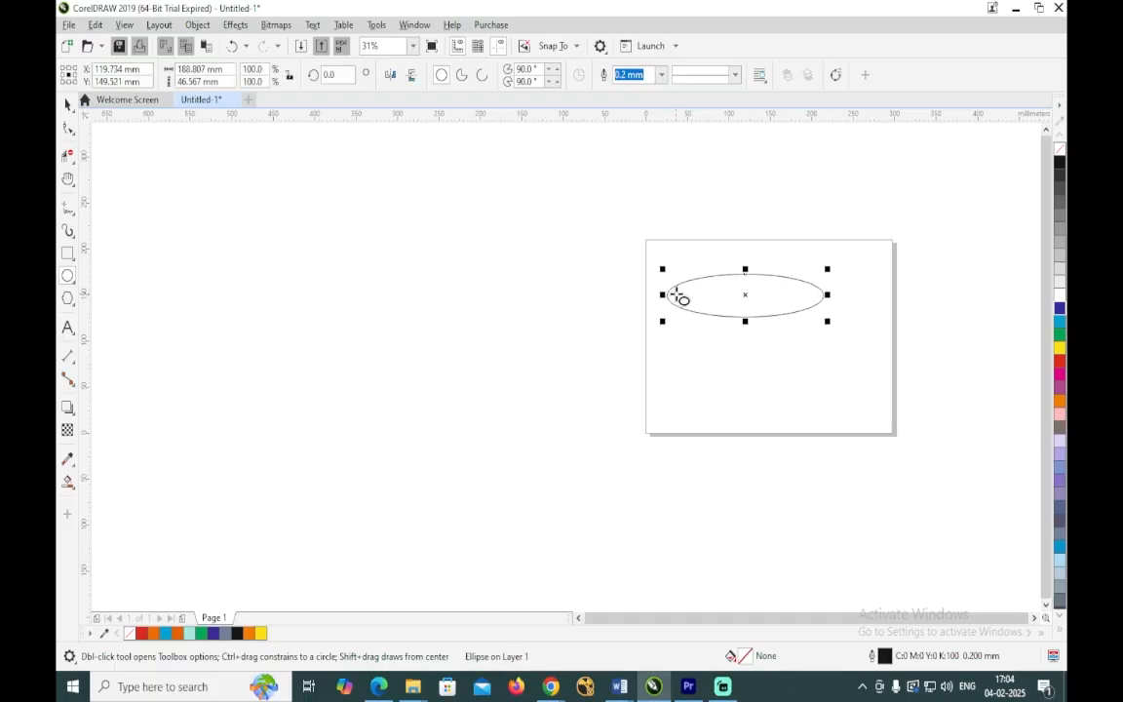
pyautogui.moveTo(677, 295); pyautogui.dragTo(809, 303)
pyautogui.hotkey('ctrl', 'z')
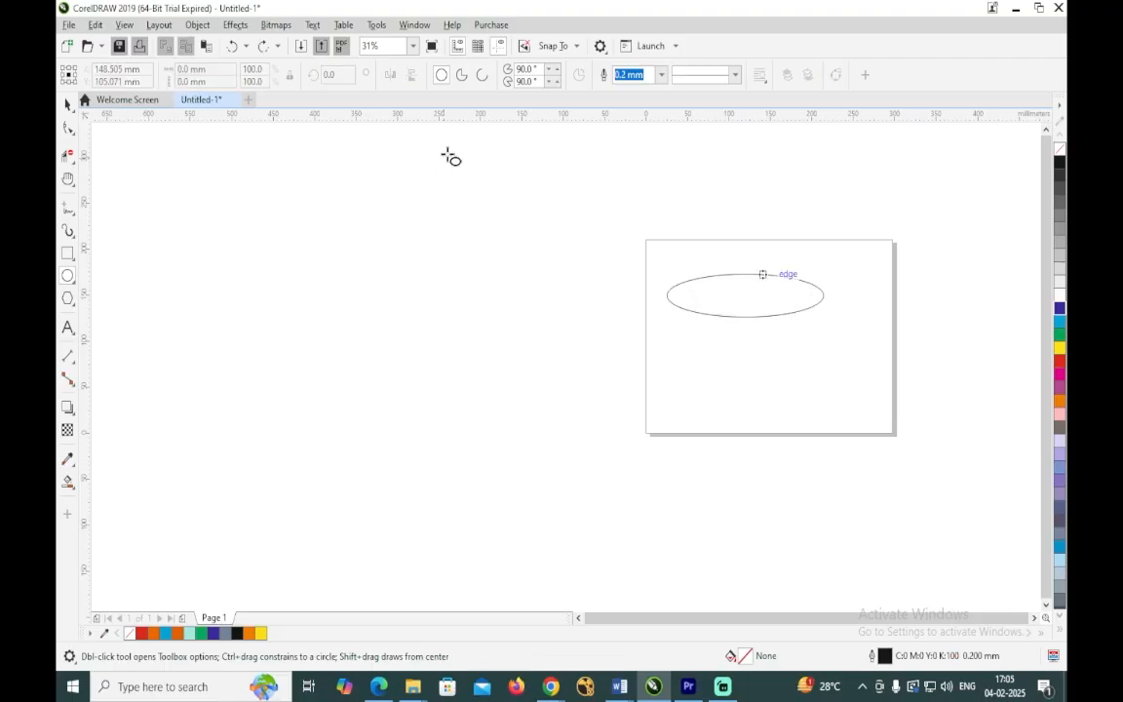
# Duplicate the wide ellipse in place and set the copy's size to 150 mm wide and 40 mm high.
pyautogui.click(68, 104)
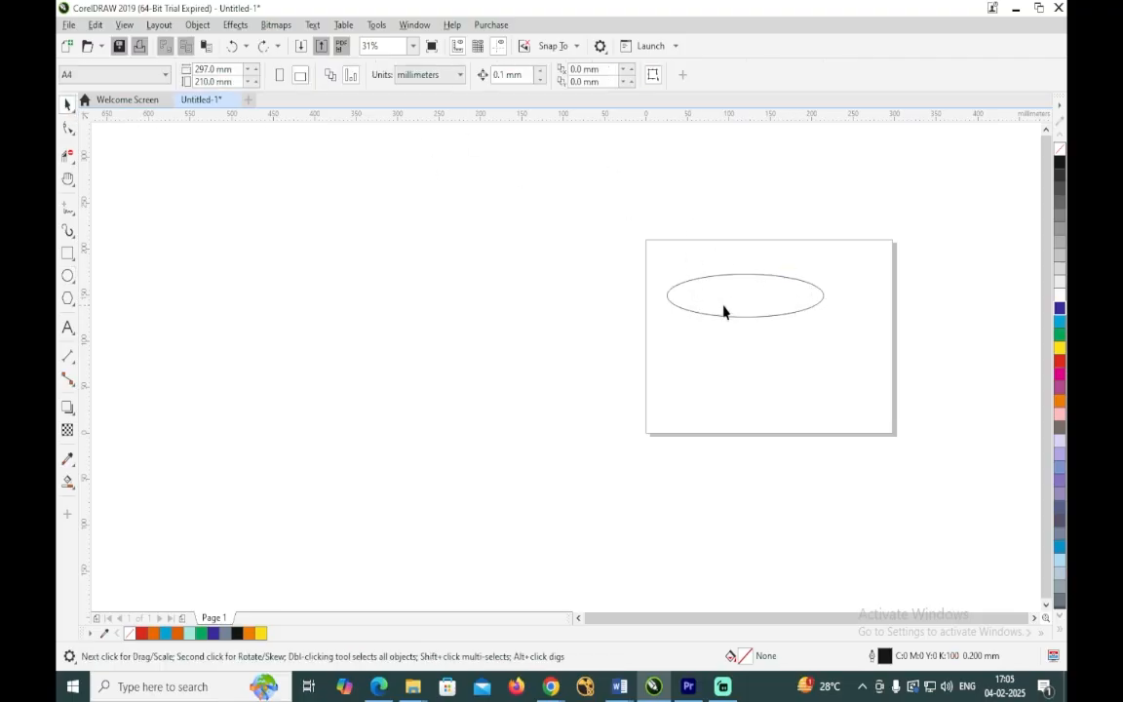
pyautogui.click(764, 277)
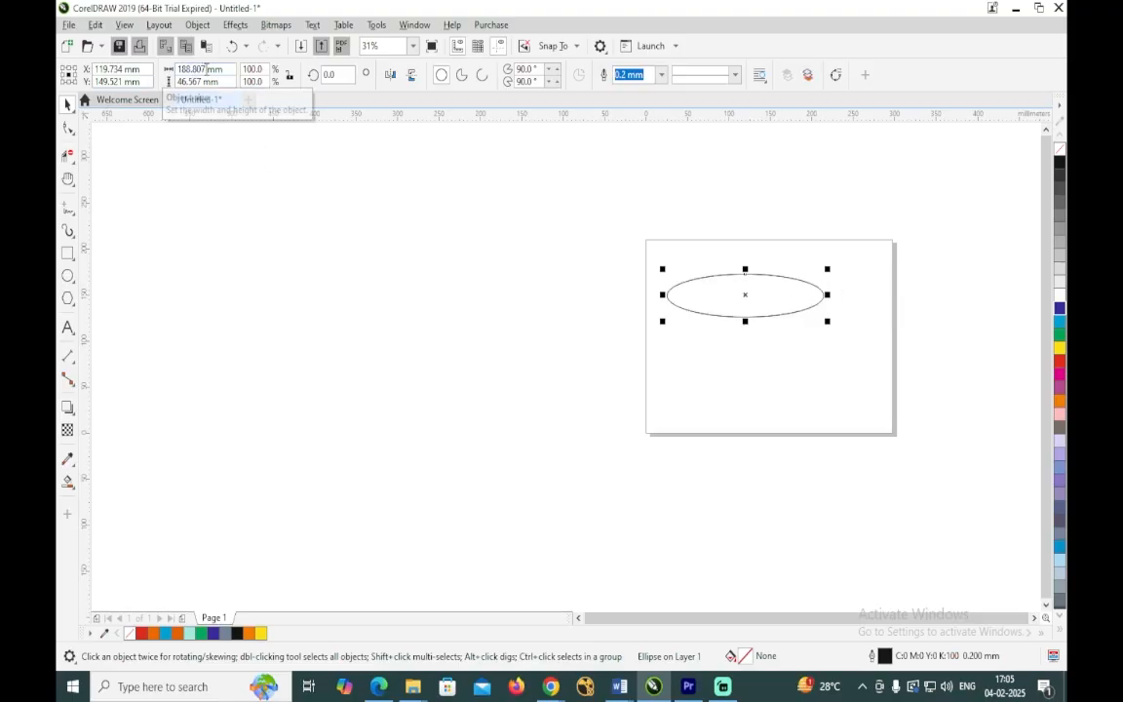
pyautogui.doubleClick(204, 69)
pyautogui.write('150')
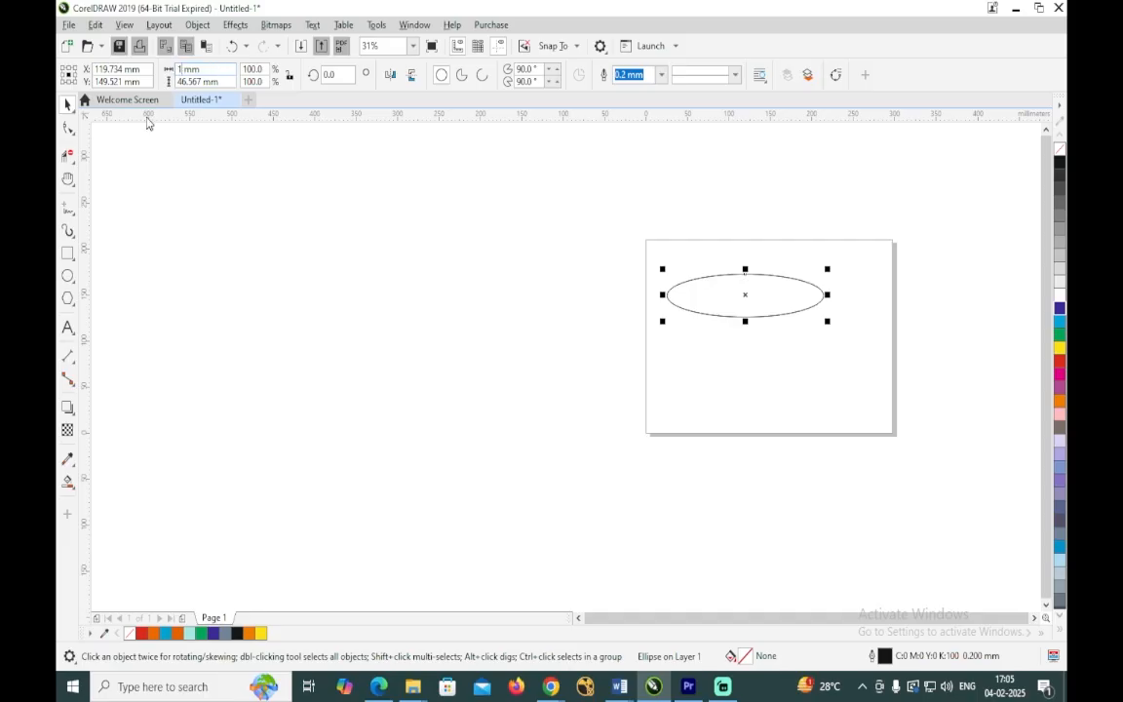
pyautogui.press('Return')
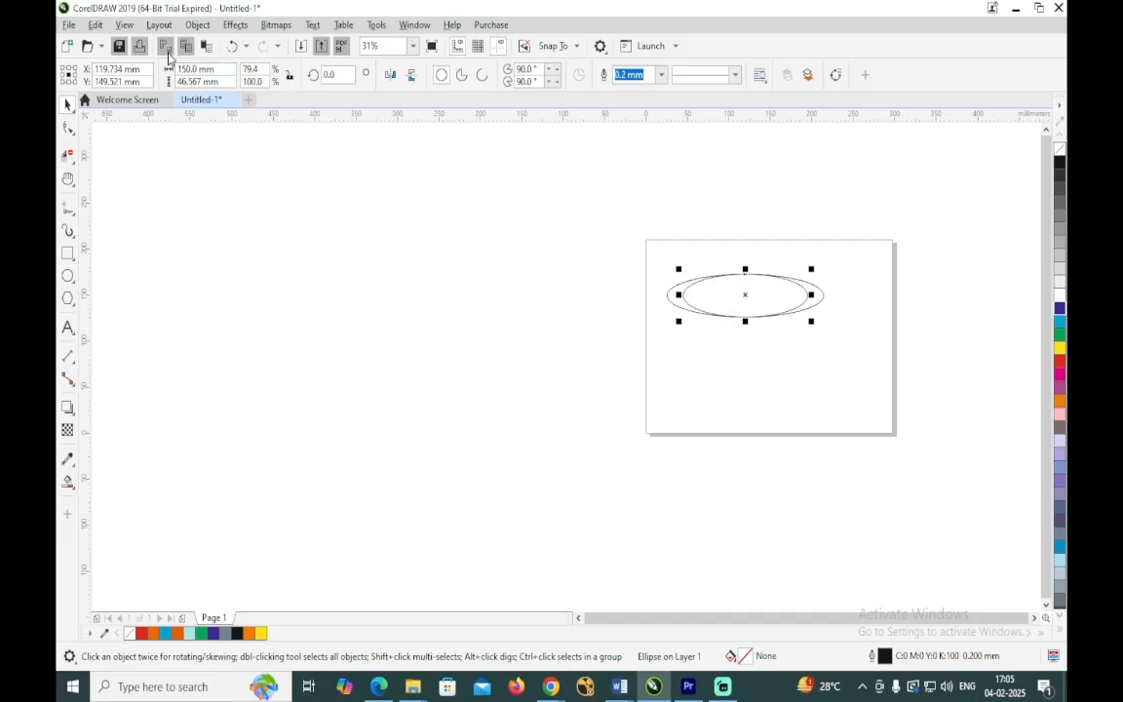
pyautogui.doubleClick(179, 81)
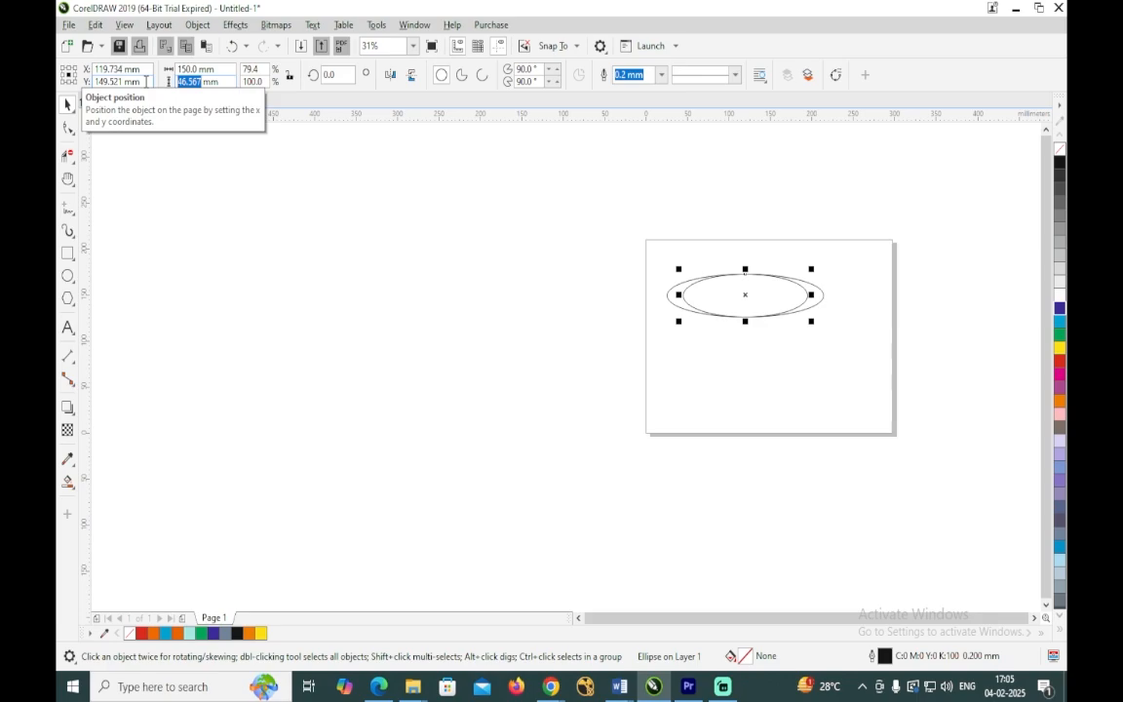
pyautogui.write('40')
pyautogui.press('Return')
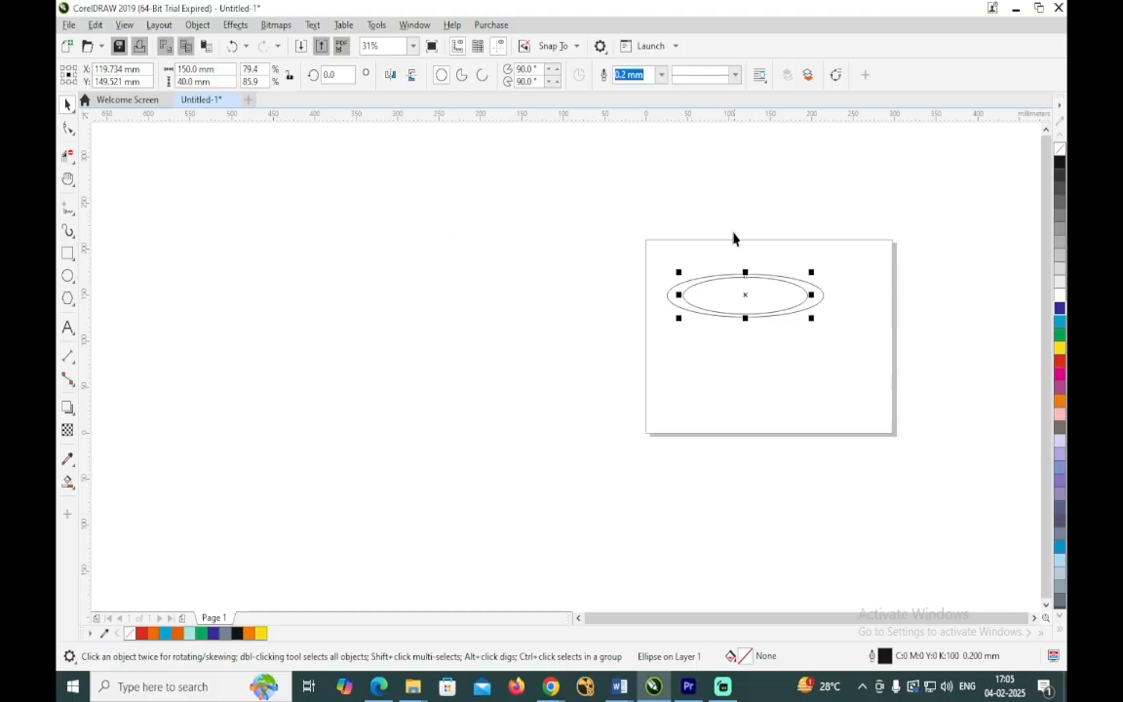
# Duplicate both concentric ellipses and nudge the copies straight down about 43 mm, so their top edges meet the bottom edges of the originals.
pyautogui.click(821, 295)
pyautogui.click(803, 282)
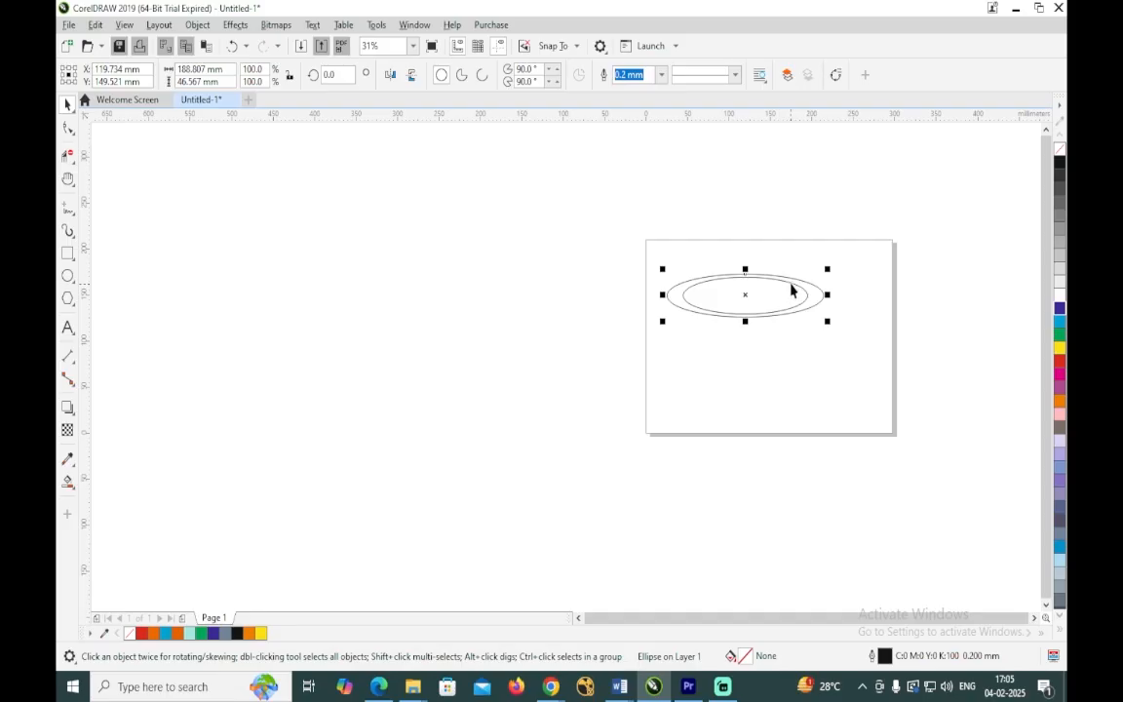
pyautogui.keyDown('shift'); pyautogui.click(791, 284); pyautogui.keyUp('shift')
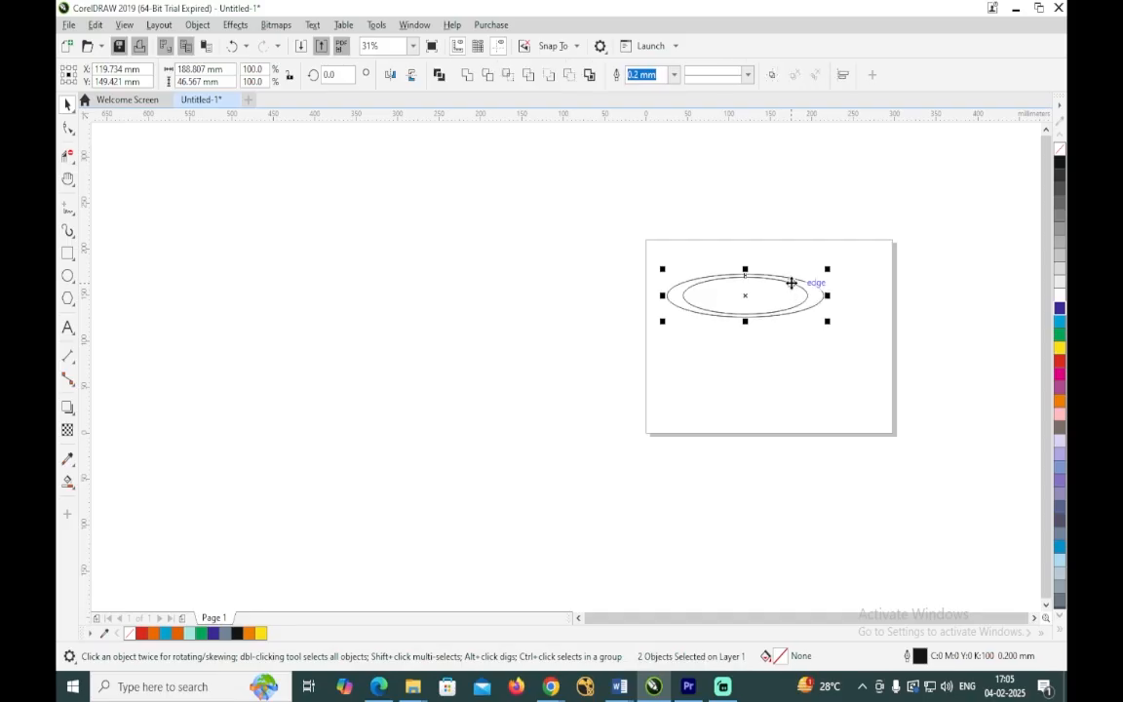
pyautogui.moveTo(792, 282); pyautogui.dragTo(791, 283)
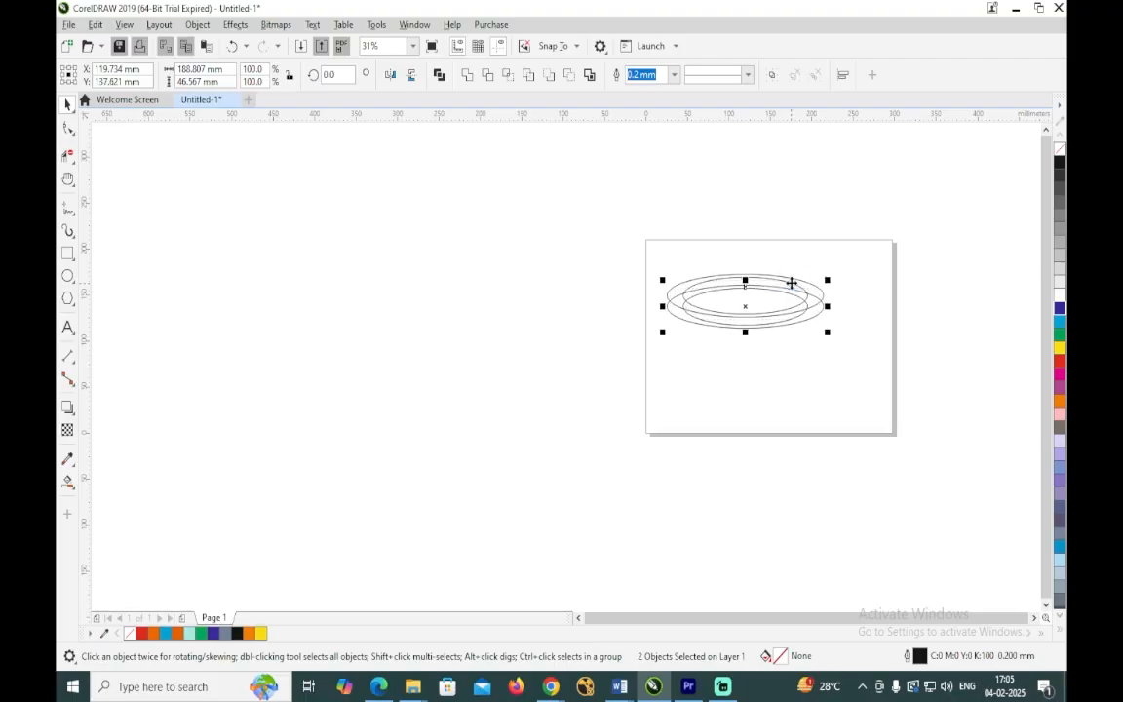
pyautogui.press('Down')
pyautogui.press('Down')
pyautogui.press('Down')
pyautogui.press('Down')
pyautogui.press('Down')
pyautogui.press('Down')
pyautogui.press('Down')
pyautogui.press('Down')
pyautogui.press('Down')
pyautogui.press('Down')
pyautogui.press('Down')
pyautogui.press('Down')
pyautogui.press('Down')
pyautogui.press('Down')
pyautogui.press('Down')
pyautogui.press('Down')
pyautogui.press('Down')
pyautogui.press('Down')
pyautogui.press('Down')
pyautogui.press('Down')
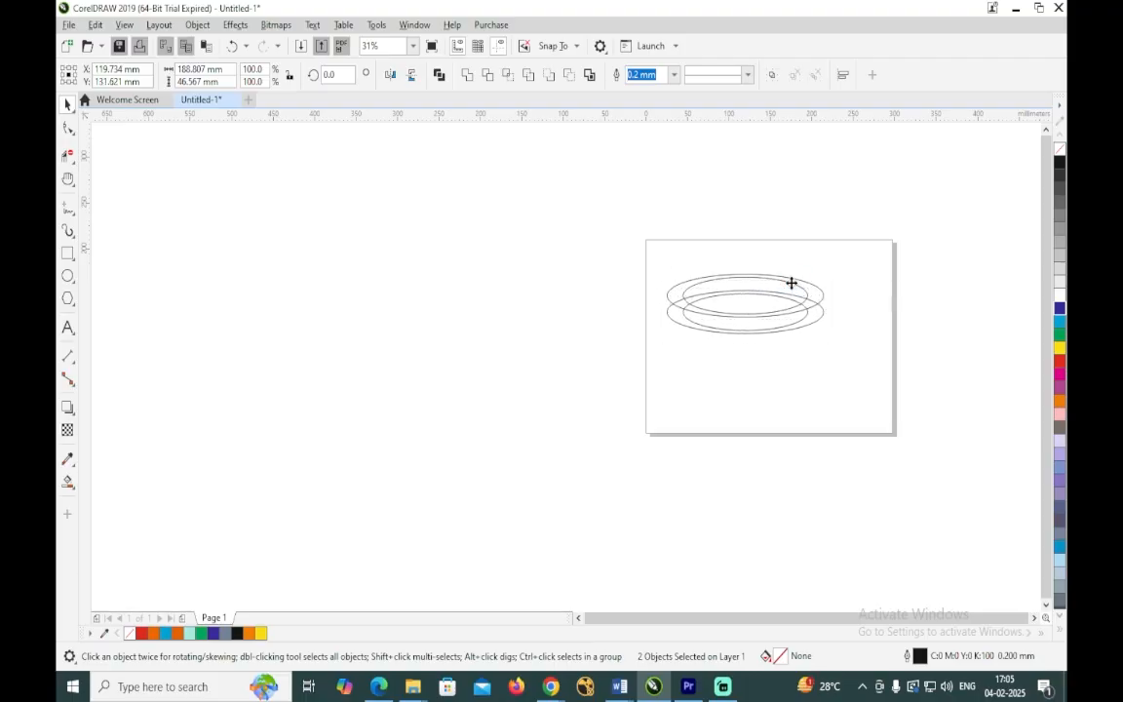
pyautogui.press('Down')
pyautogui.press('Down')
pyautogui.press('Down')
pyautogui.press('Down')
pyautogui.press('Down')
pyautogui.press('Down')
pyautogui.press('Down')
pyautogui.press('Down')
pyautogui.press('Down')
pyautogui.press('Down')
pyautogui.press('Down')
pyautogui.press('Down')
pyautogui.press('Down')
pyautogui.press('Down')
pyautogui.press('Down')
pyautogui.press('Down')
pyautogui.press('Down')
pyautogui.press('Down')
pyautogui.press('Down')
pyautogui.press('Down')
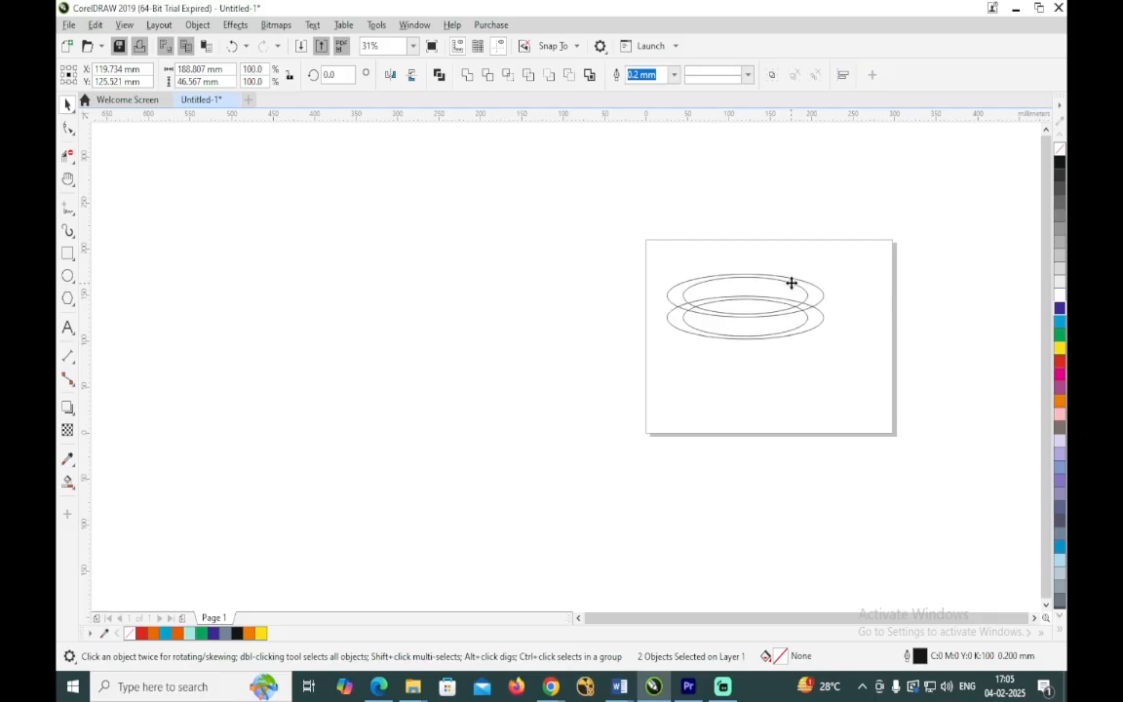
pyautogui.press('Down')
pyautogui.press('Down')
pyautogui.press('Down')
pyautogui.press('Down')
pyautogui.press('Down')
pyautogui.press('Down')
pyautogui.press('Down')
pyautogui.press('Down')
pyautogui.press('Down')
pyautogui.press('Down')
pyautogui.press('Down')
pyautogui.press('Down')
pyautogui.press('Down')
pyautogui.press('Down')
pyautogui.press('Down')
pyautogui.press('Down')
pyautogui.press('Down')
pyautogui.press('Down')
pyautogui.press('Down')
pyautogui.press('Down')
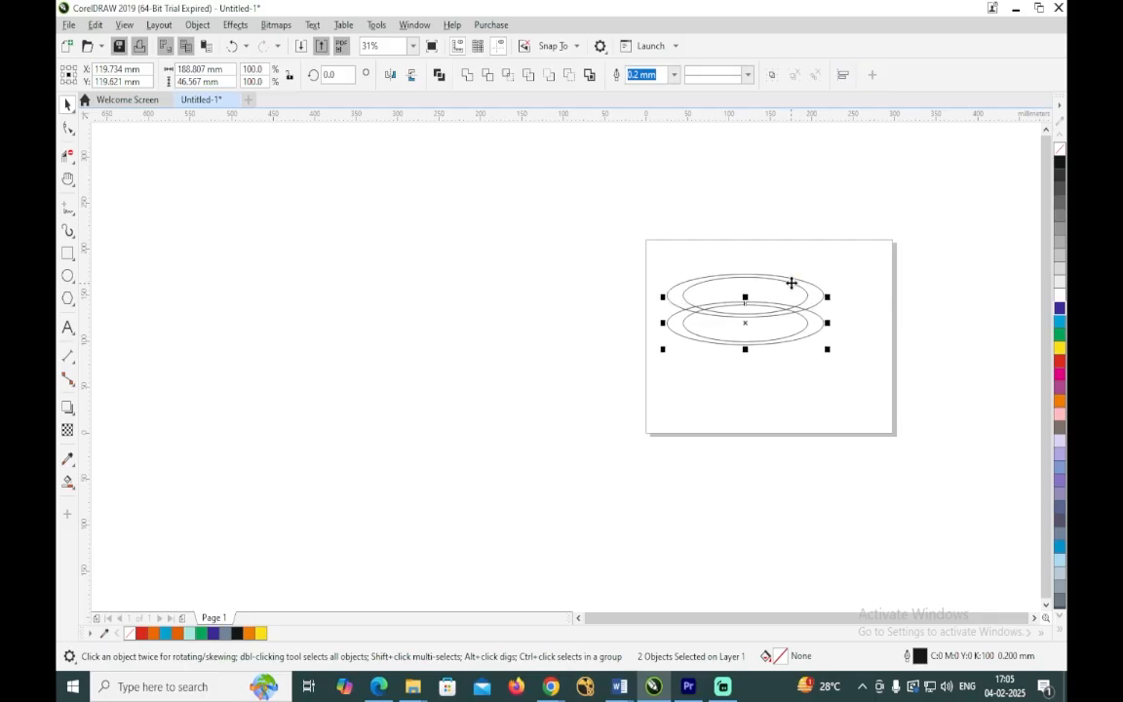
pyautogui.press('Down')
pyautogui.press('Down')
pyautogui.press('Down')
pyautogui.press('Down')
pyautogui.press('Down')
pyautogui.press('Down')
pyautogui.press('Down')
pyautogui.press('Down')
pyautogui.press('Down')
pyautogui.press('Down')
pyautogui.press('Down')
pyautogui.press('Down')
pyautogui.press('Down')
pyautogui.press('Down')
pyautogui.press('Down')
pyautogui.press('Down')
pyautogui.press('Down')
pyautogui.press('Down')
pyautogui.press('Down')
pyautogui.press('Down')
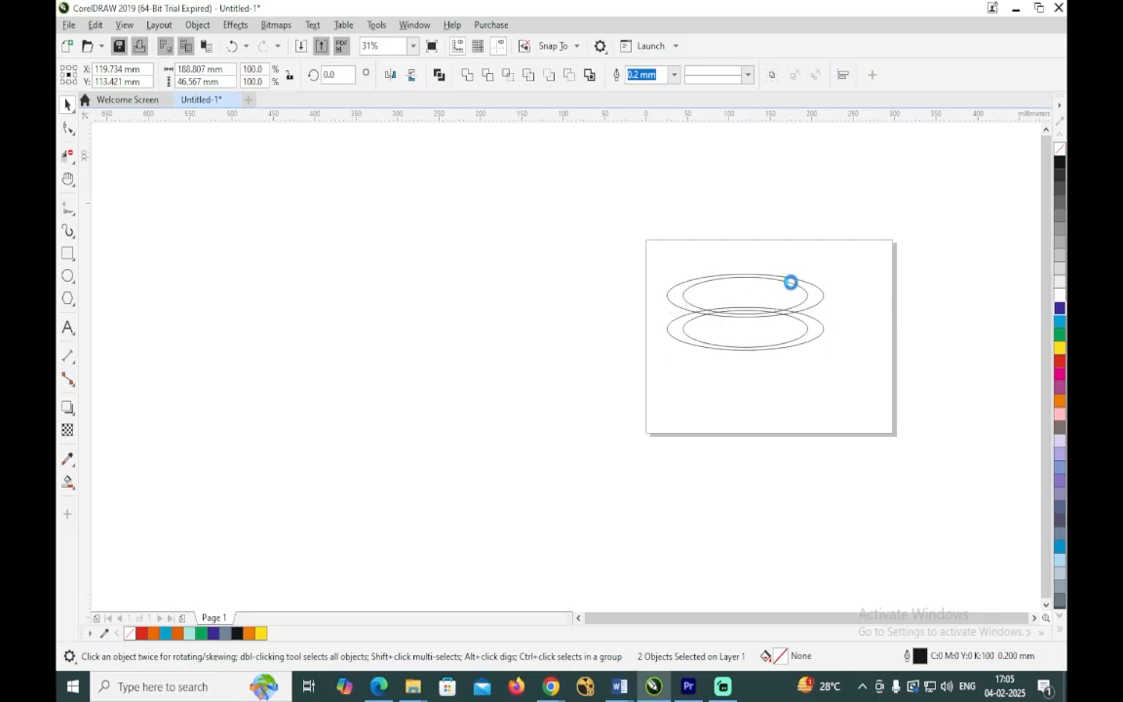
pyautogui.press('Down')
pyautogui.press('Down')
pyautogui.press('Down')
pyautogui.press('Down')
pyautogui.press('Down')
pyautogui.press('Down')
pyautogui.press('Down')
pyautogui.press('Down')
pyautogui.press('Down')
pyautogui.press('Down')
pyautogui.press('Down')
pyautogui.press('Down')
pyautogui.press('Down')
pyautogui.press('Down')
pyautogui.press('Down')
pyautogui.press('Down')
pyautogui.press('Down')
pyautogui.press('Down')
pyautogui.press('Down')
pyautogui.press('Down')
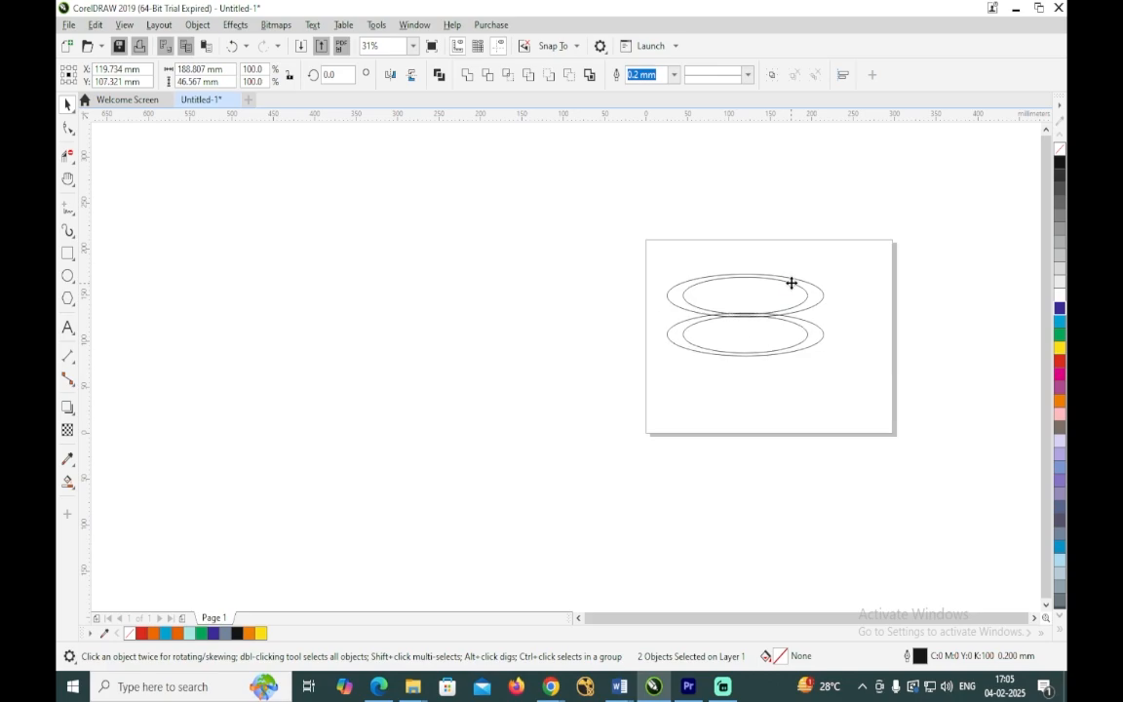
pyautogui.press('Down')
pyautogui.press('Down')
pyautogui.scroll(4, 749, 306)
pyautogui.press('Down')
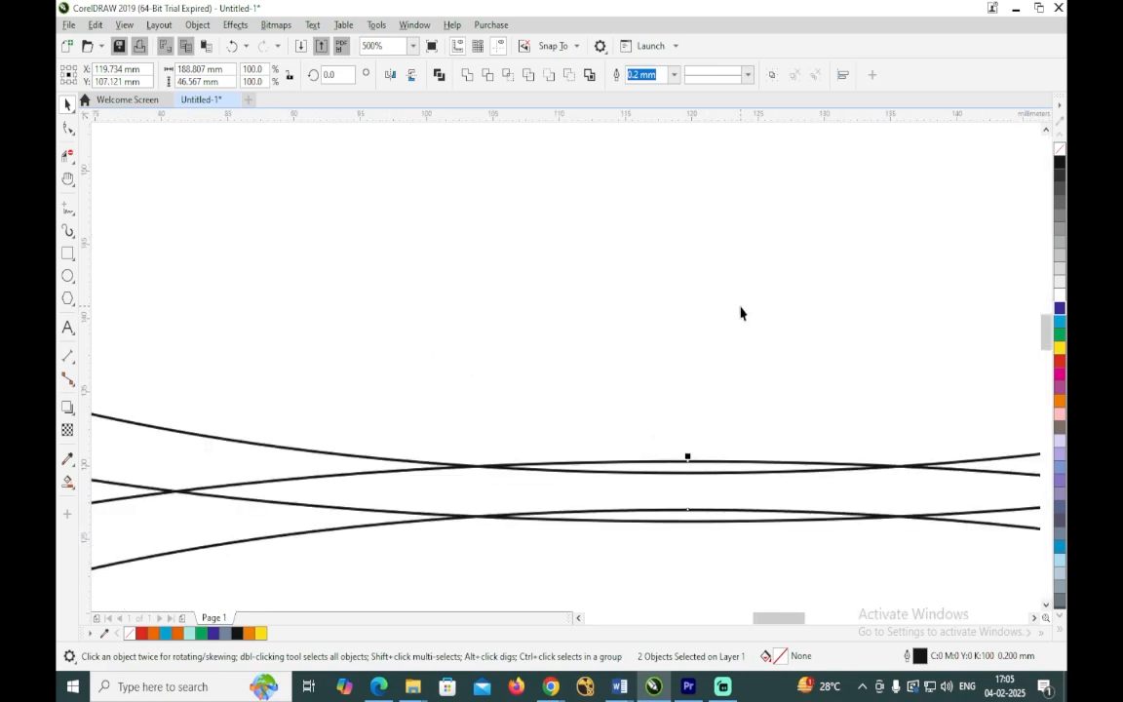
pyautogui.press('Down')
pyautogui.press('Down')
pyautogui.press('Down')
pyautogui.press('Down')
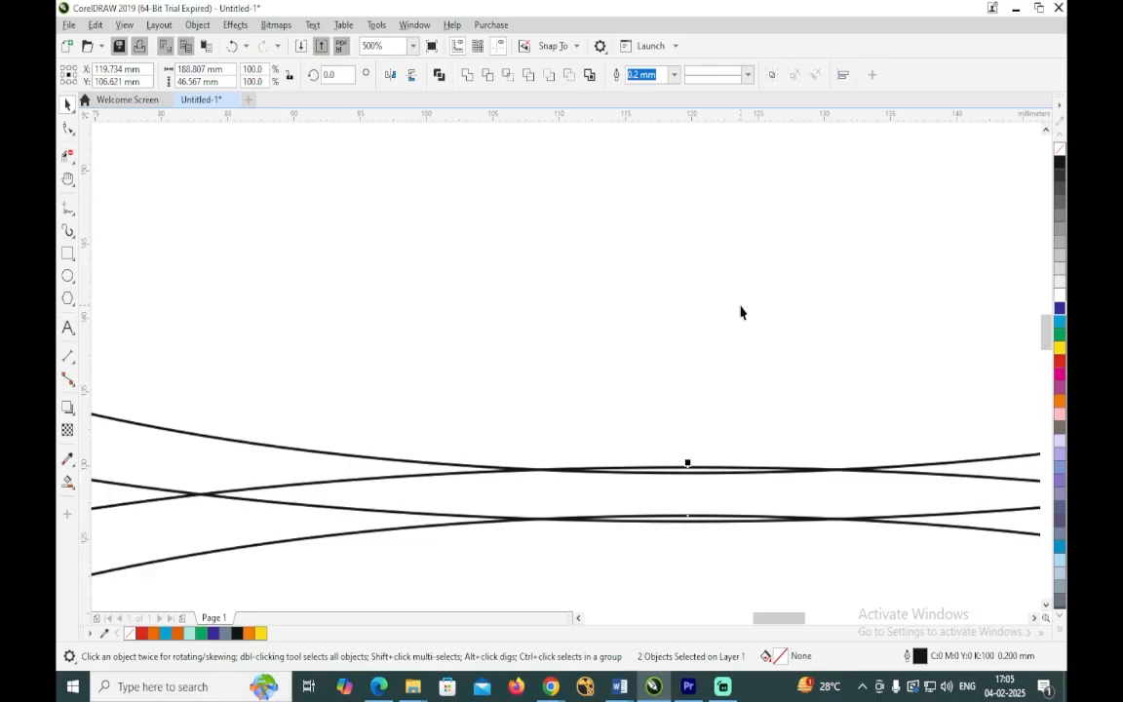
pyautogui.press('Down')
pyautogui.scroll(-5, 740, 312)
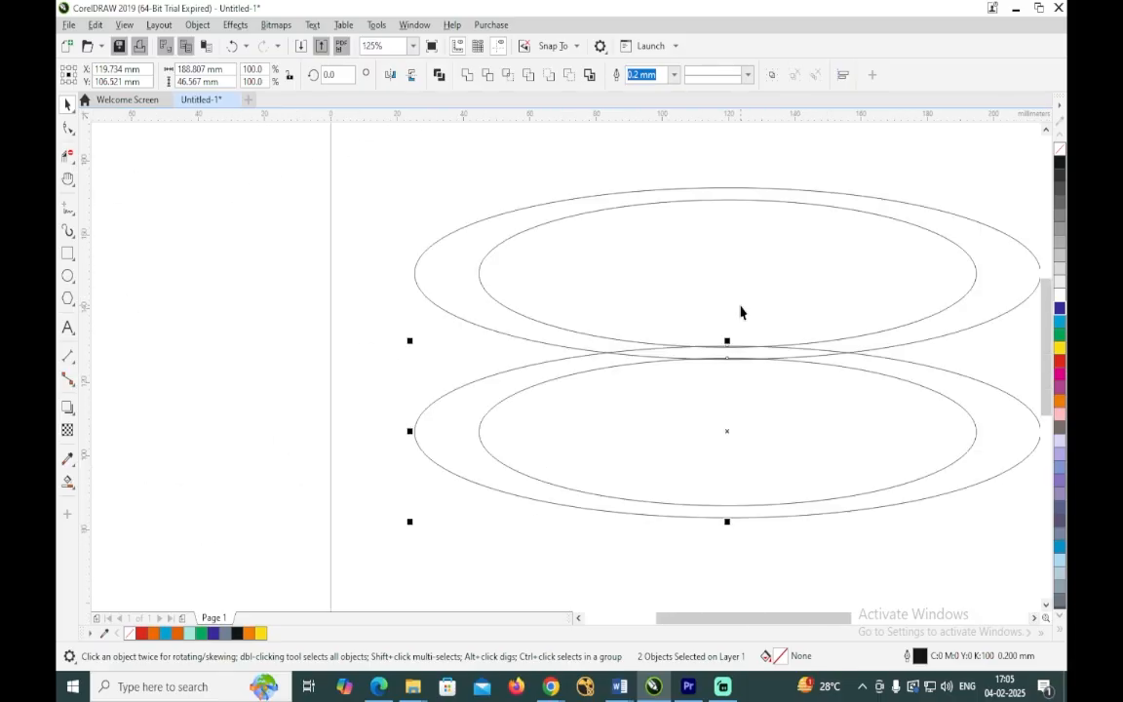
pyautogui.scroll(-5, 739, 307)
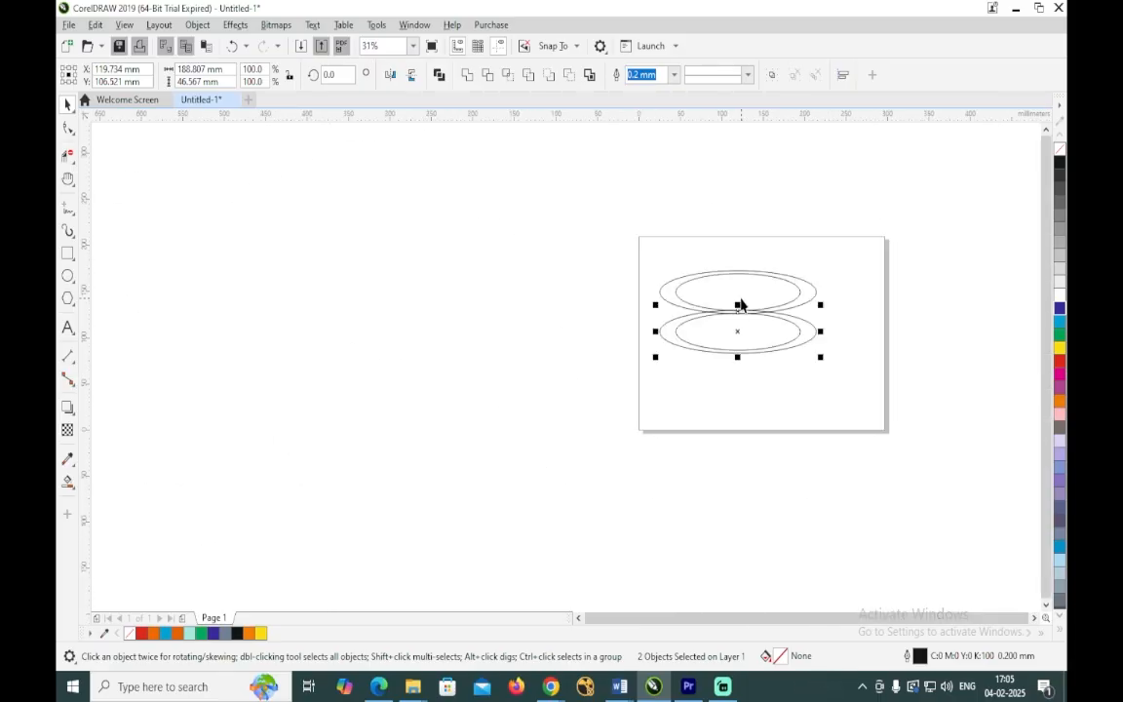
# Draw a nearly round ellipse about 152 by 143 mm over both ellipse pairs, about as wide as the inner ellipses.
pyautogui.click(69, 276)
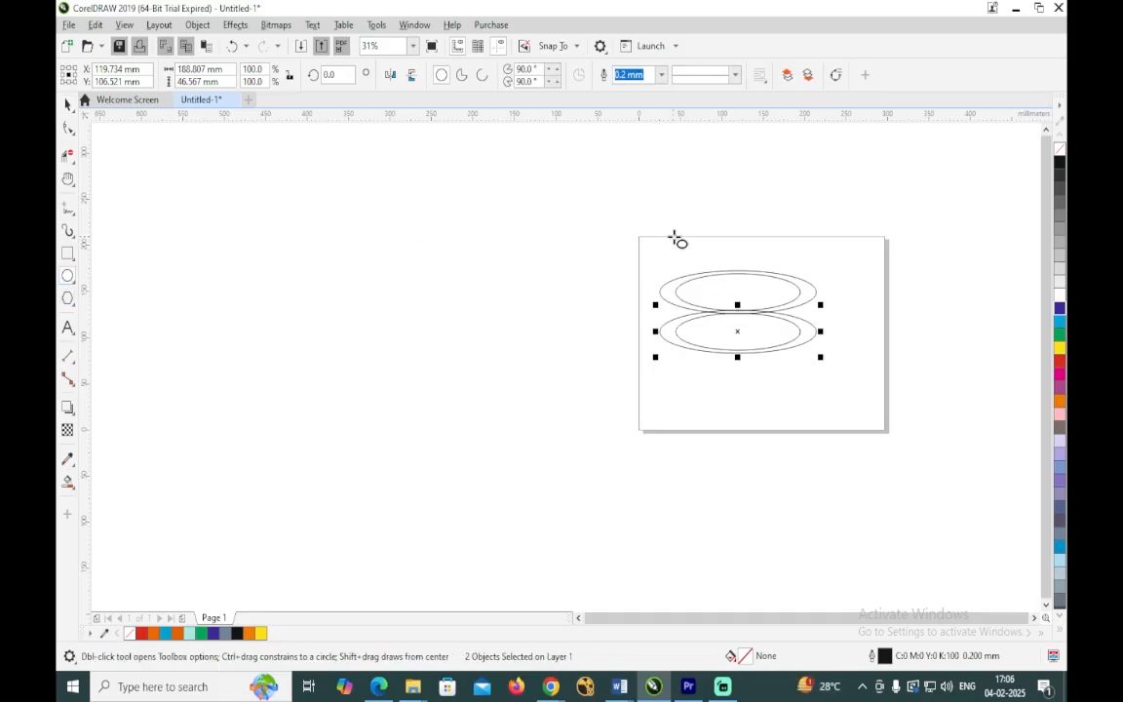
pyautogui.moveTo(676, 238); pyautogui.dragTo(803, 374)
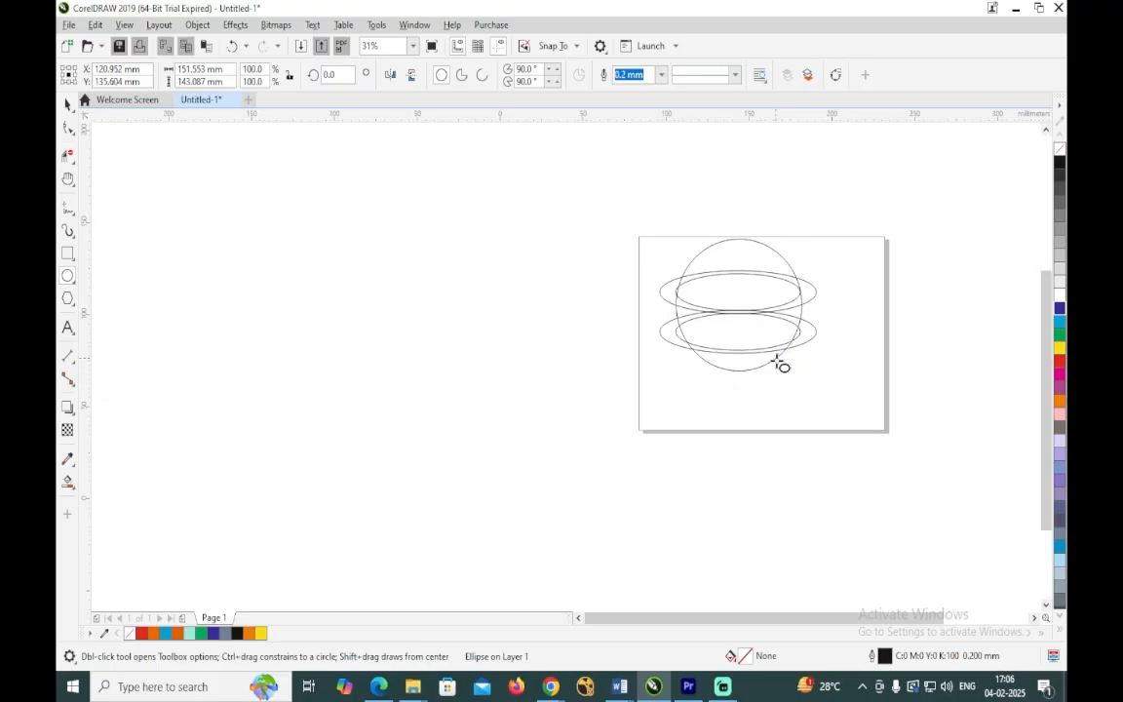
# Widen the upper inner ellipse to about 154 mm by stretching its right side slightly past the circle's edge.
pyautogui.scroll(2, 780, 364)
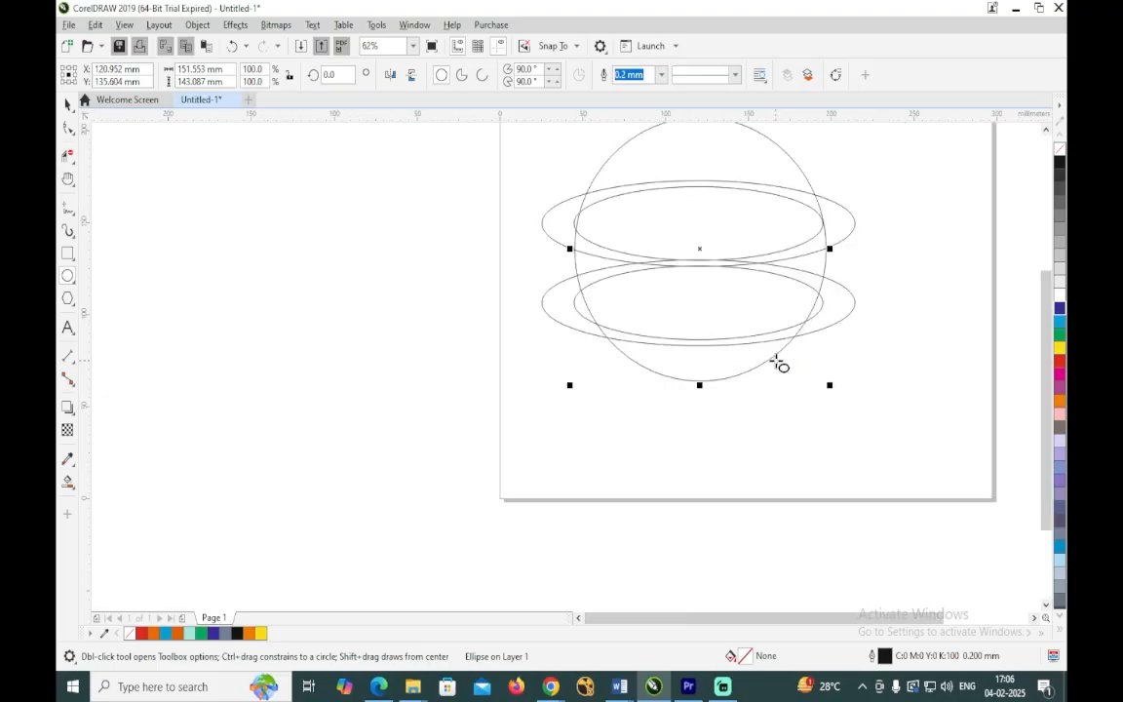
pyautogui.click(68, 104)
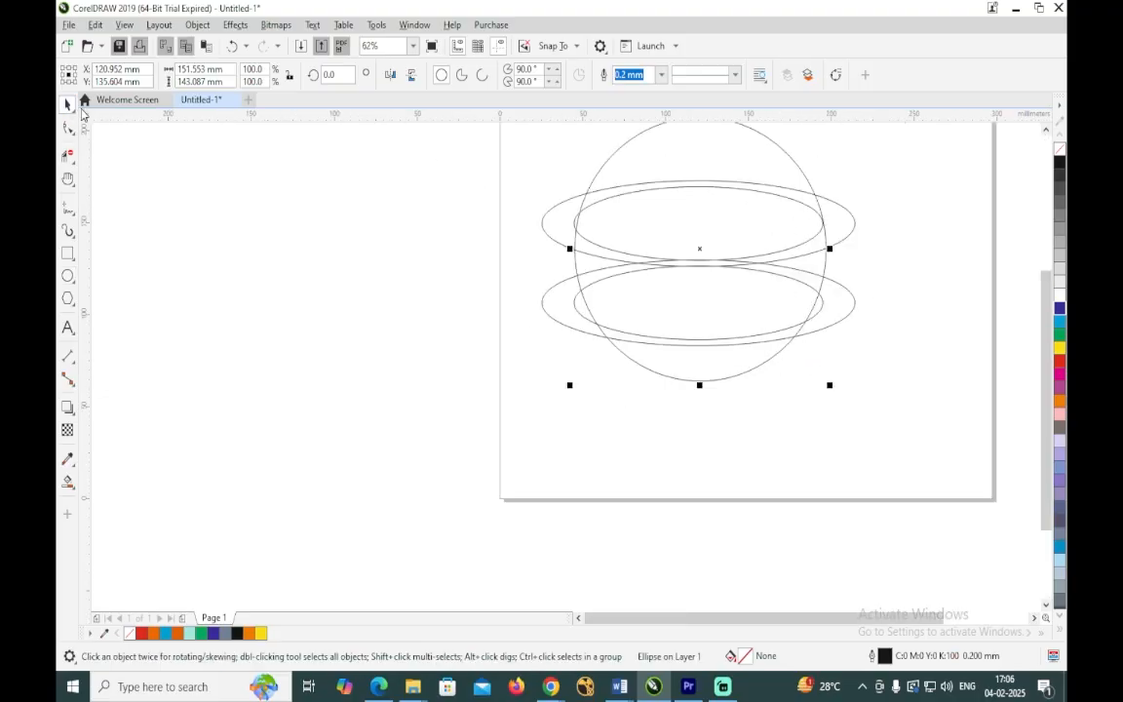
pyautogui.click(805, 205)
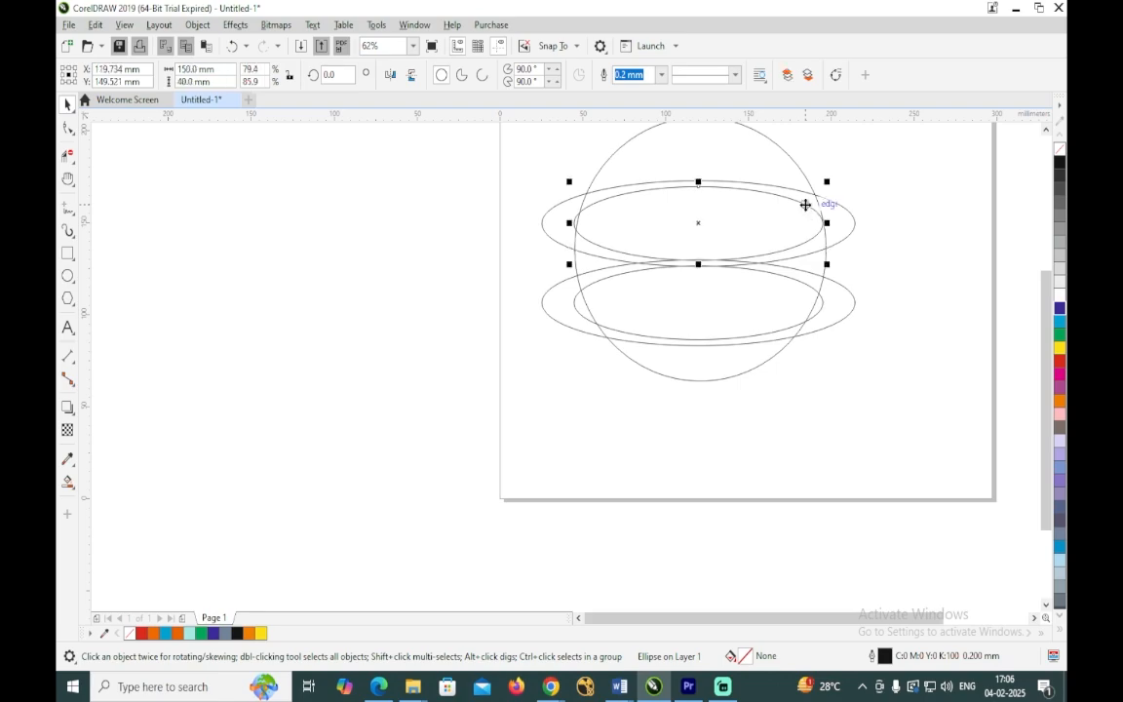
pyautogui.moveTo(828, 224); pyautogui.dragTo(835, 225)
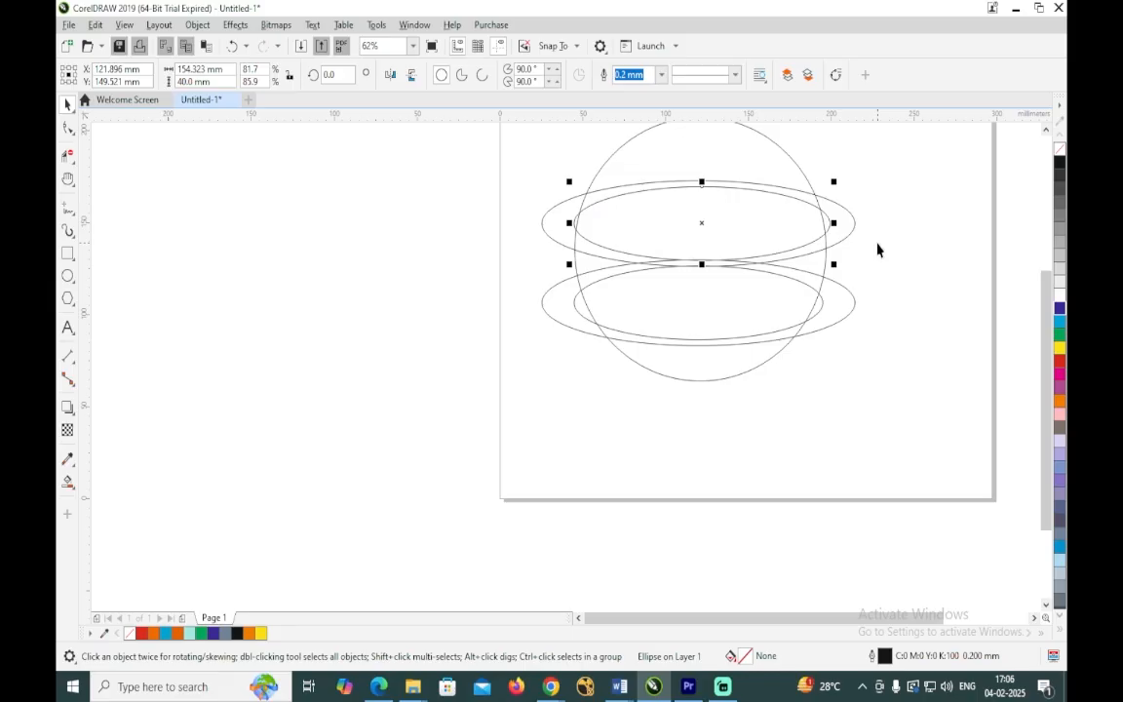
# Select both upper ellipses and the lower outer ellipse together.
pyautogui.click(834, 200)
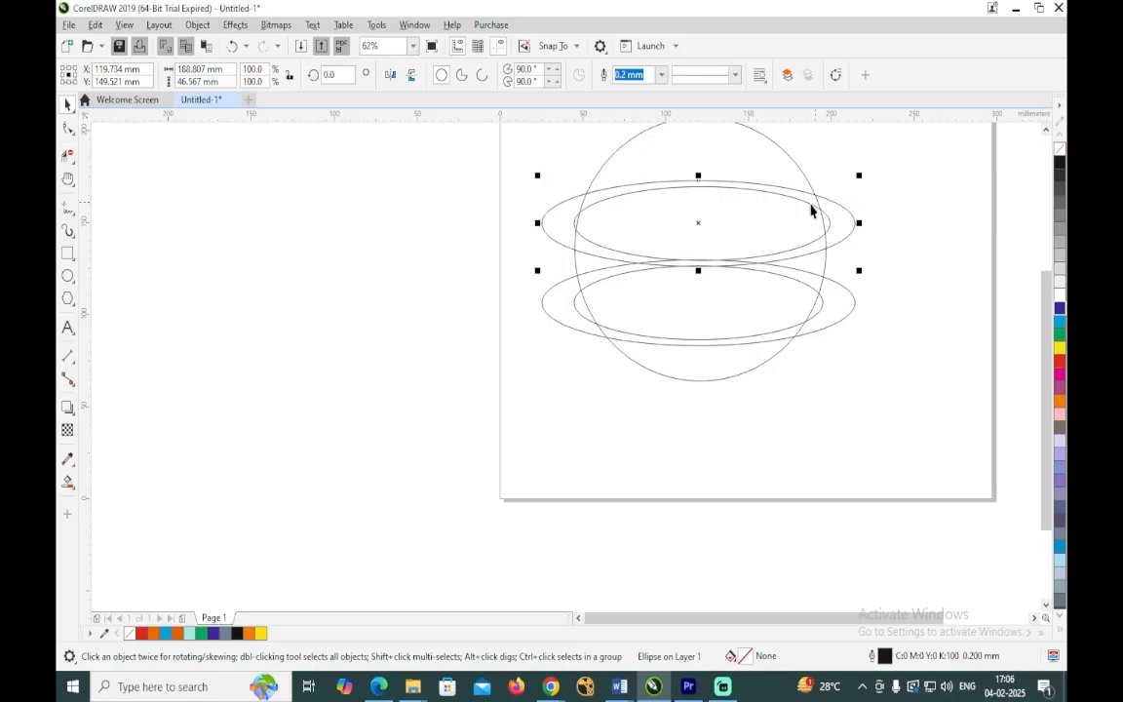
pyautogui.keyDown('shift'); pyautogui.click(732, 189); pyautogui.keyUp('shift')
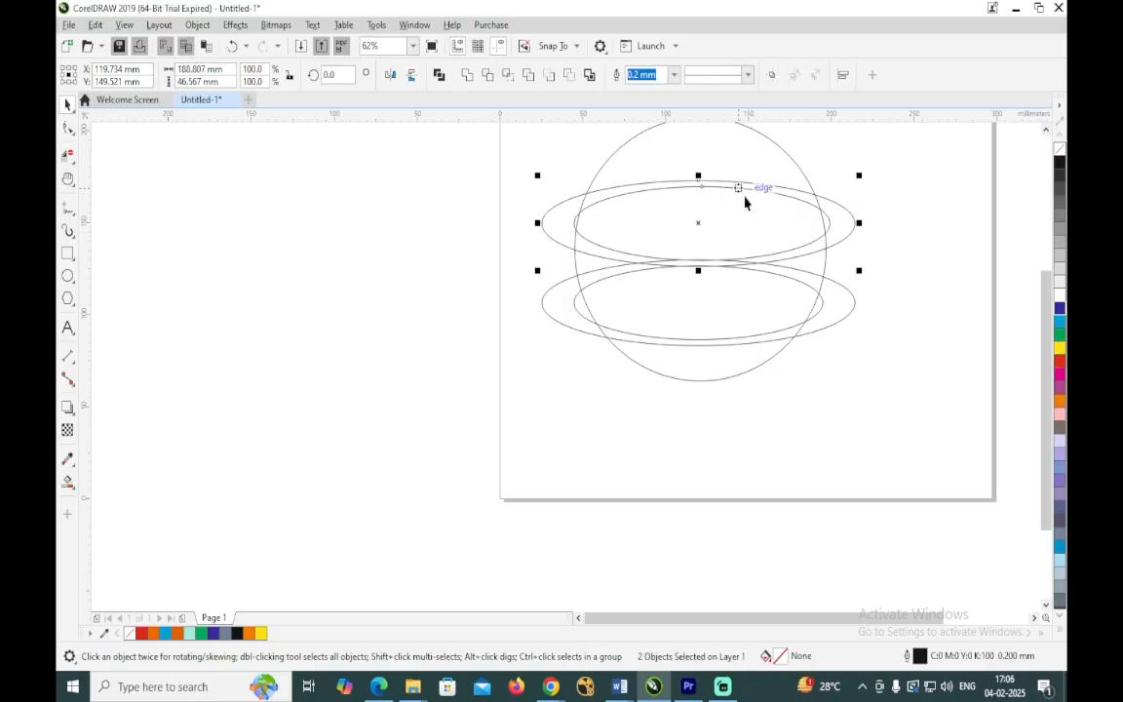
pyautogui.keyDown('shift'); pyautogui.click(820, 274); pyautogui.keyUp('shift')
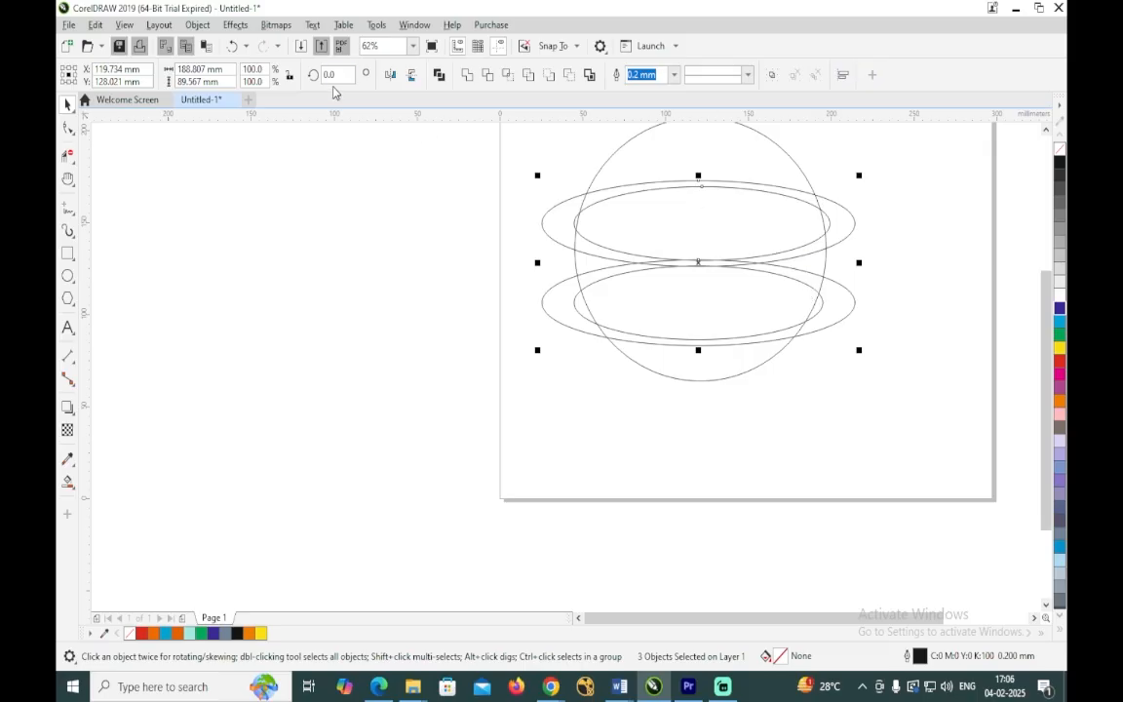
pyautogui.moveTo(339, 75); pyautogui.dragTo(302, 79)
pyautogui.write('10')
pyautogui.press('Return')
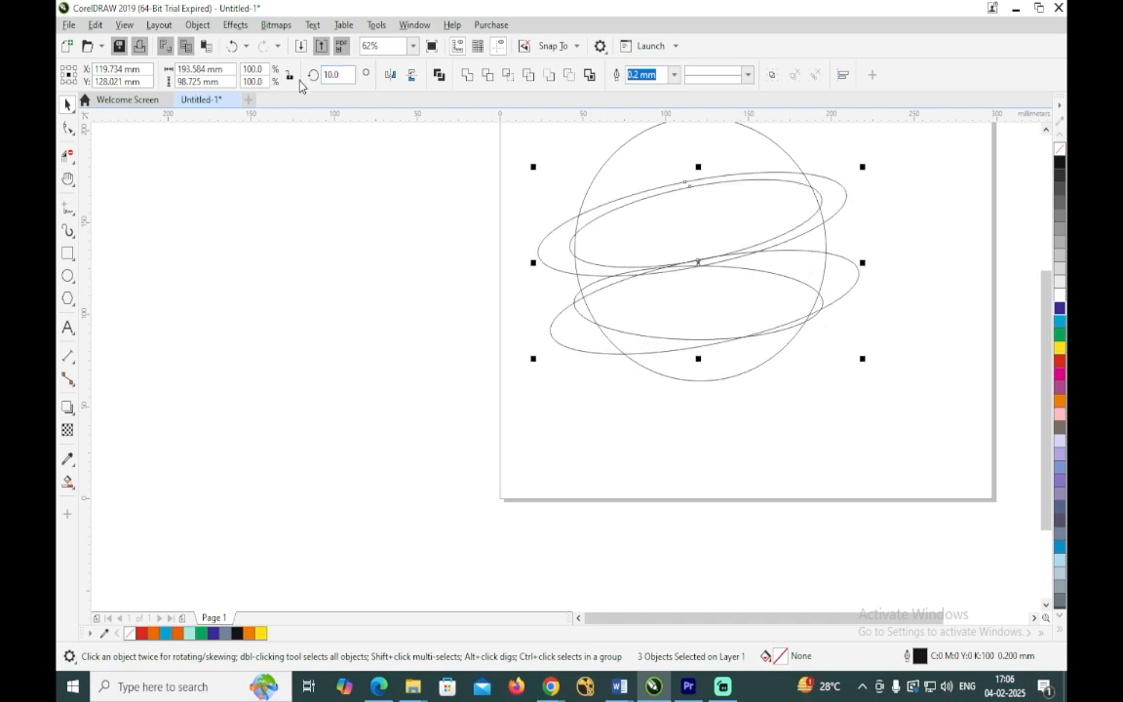
pyautogui.hotkey('ctrl', 'z')
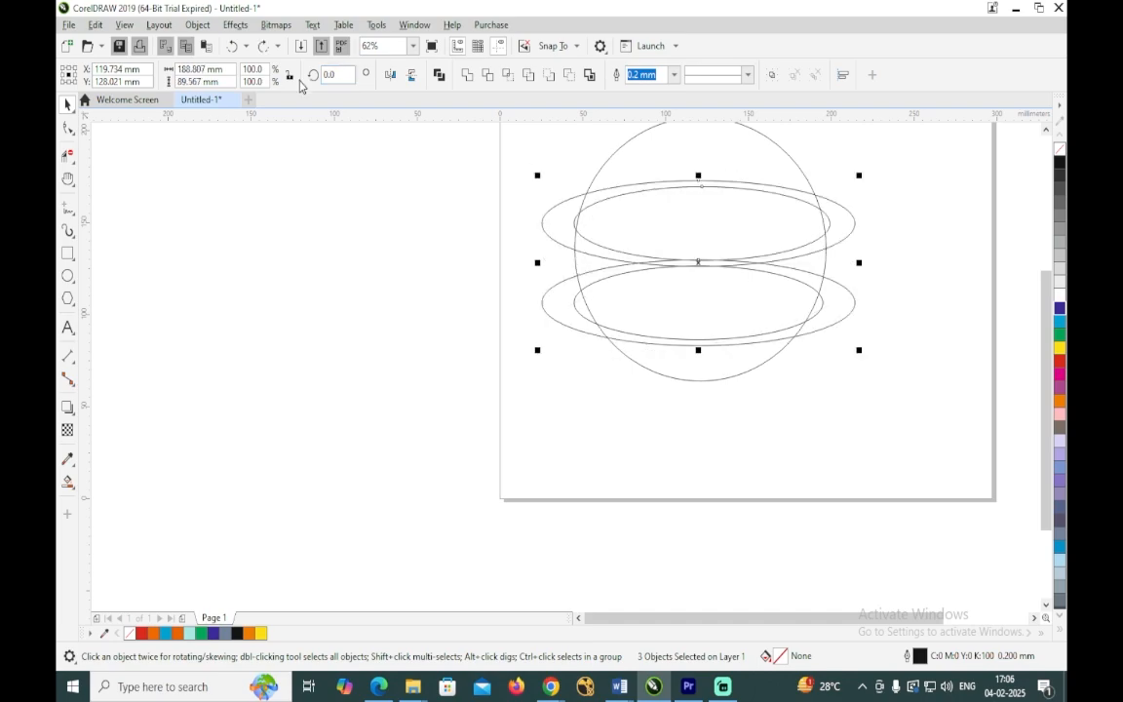
# Add the lower inner ellipse to the selection and rotate all four ellipses together by 10 degrees.
pyautogui.keyDown('shift'); pyautogui.click(806, 283); pyautogui.keyUp('shift')
pyautogui.moveTo(342, 76); pyautogui.dragTo(294, 66)
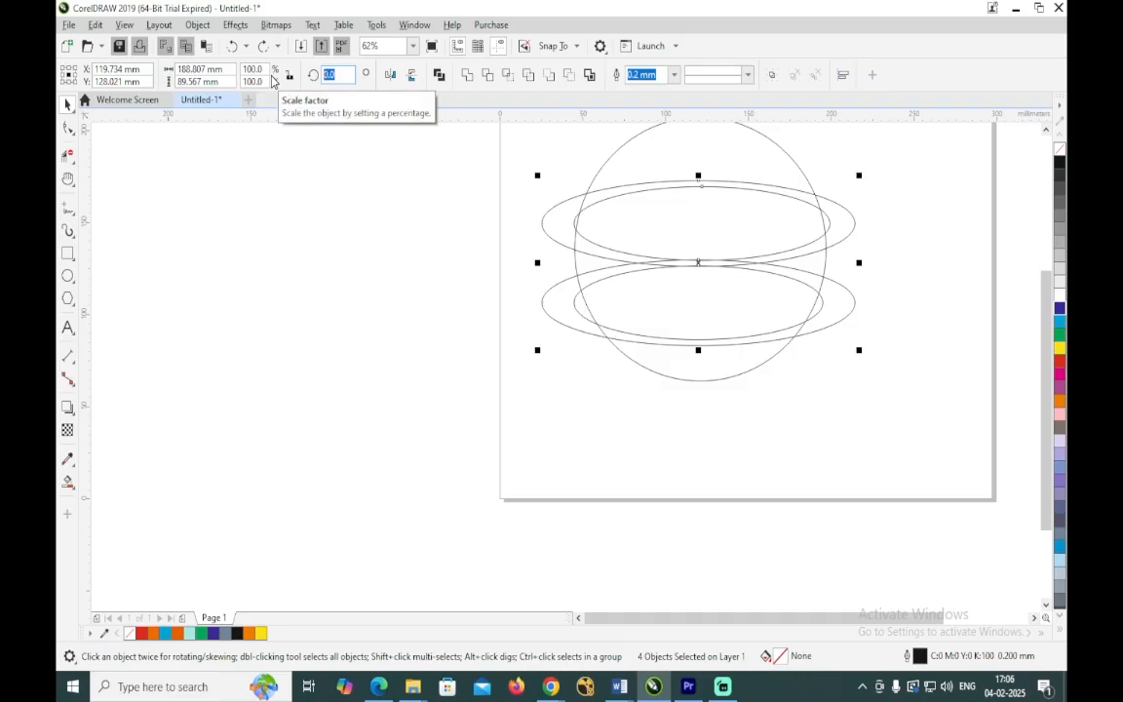
pyautogui.write('10')
pyautogui.press('Return')
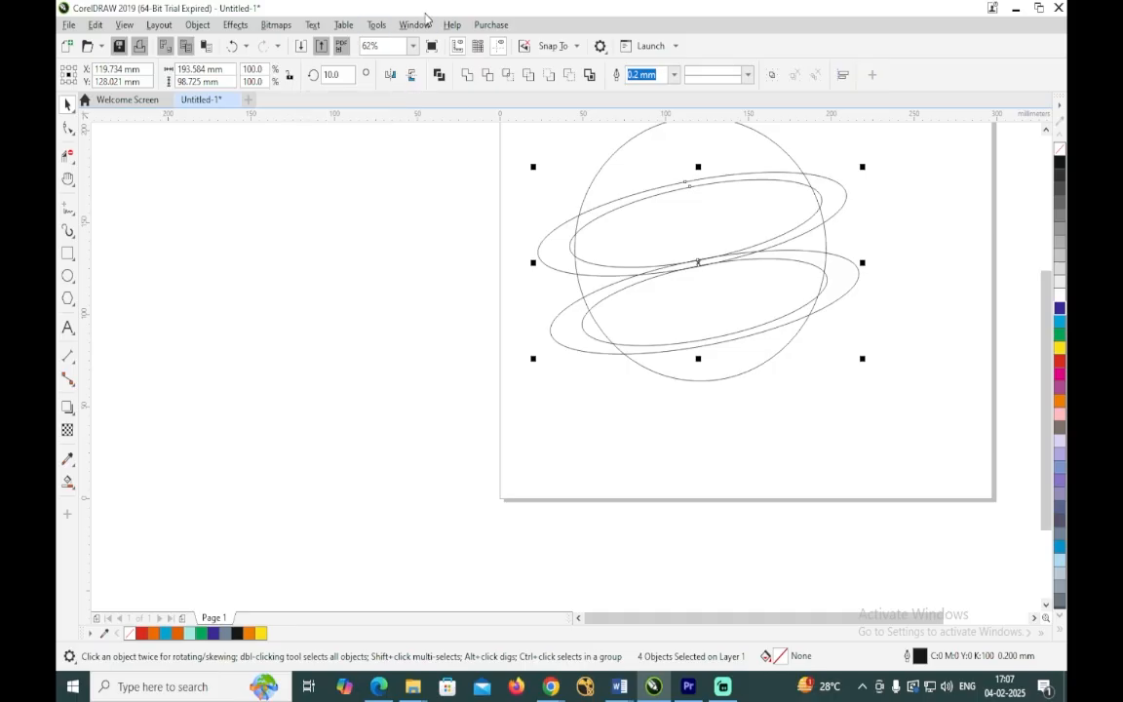
# Remove the upper arcs of both upper ellipses where they cross inside the circle, using Virtual Segment Delete.
pyautogui.scroll(-1, 622, 207)
pyautogui.scroll(1, 622, 207)
pyautogui.click(71, 168)
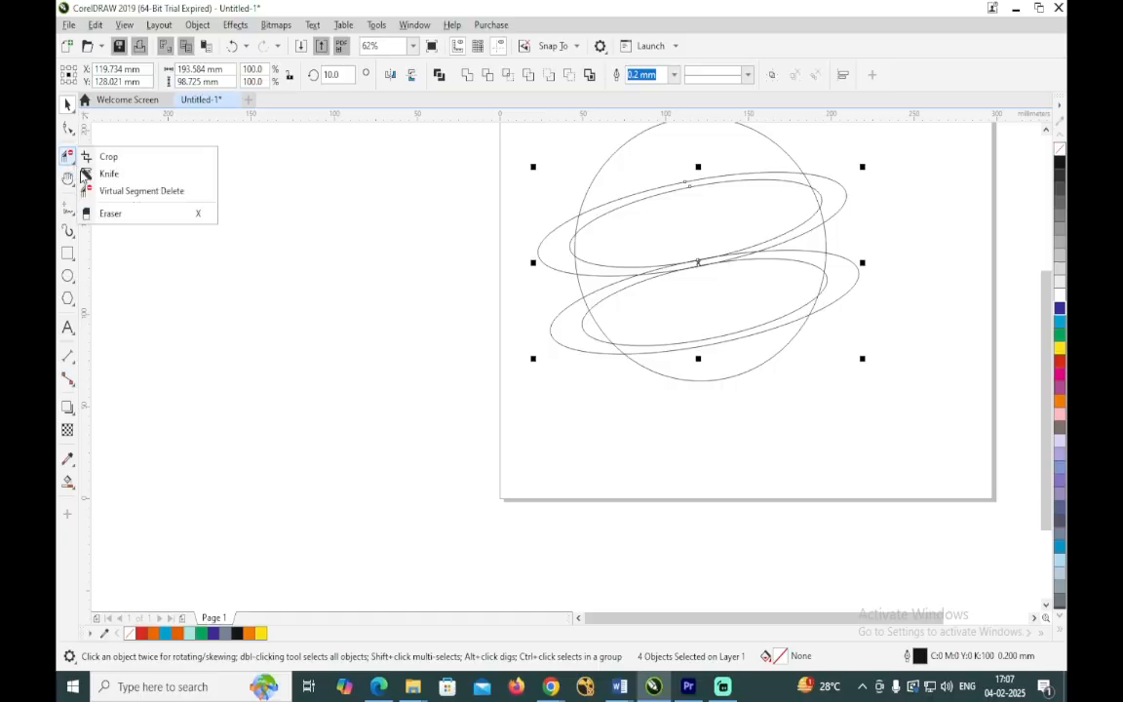
pyautogui.click(127, 190)
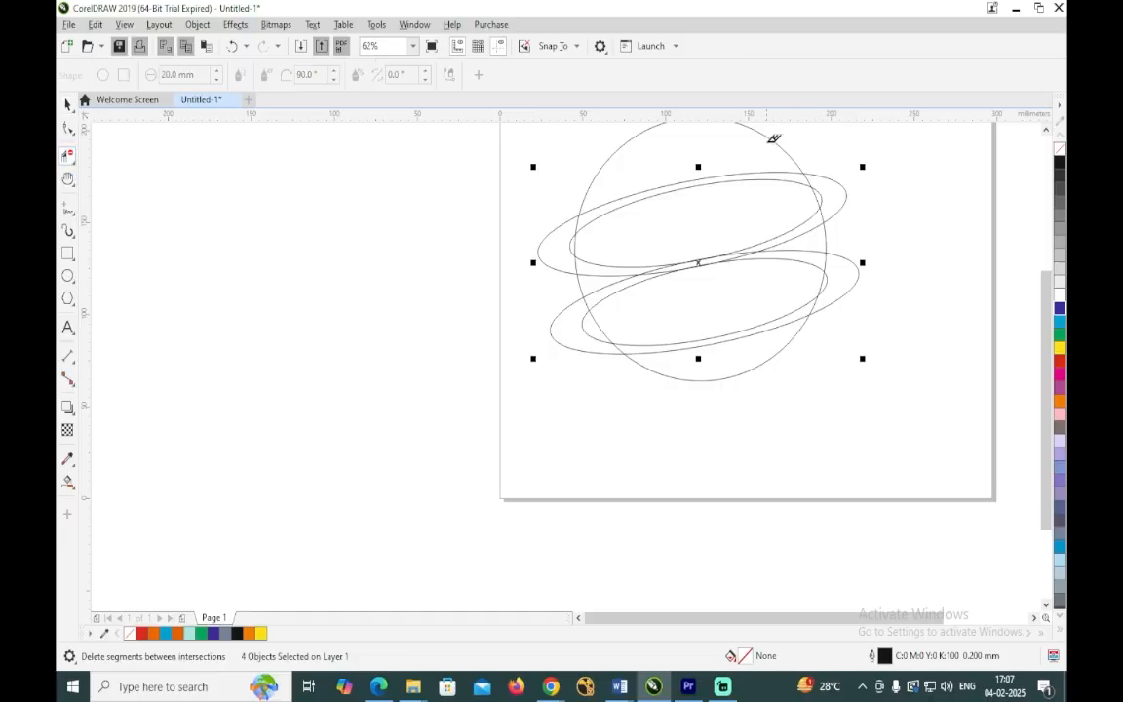
pyautogui.click(712, 176)
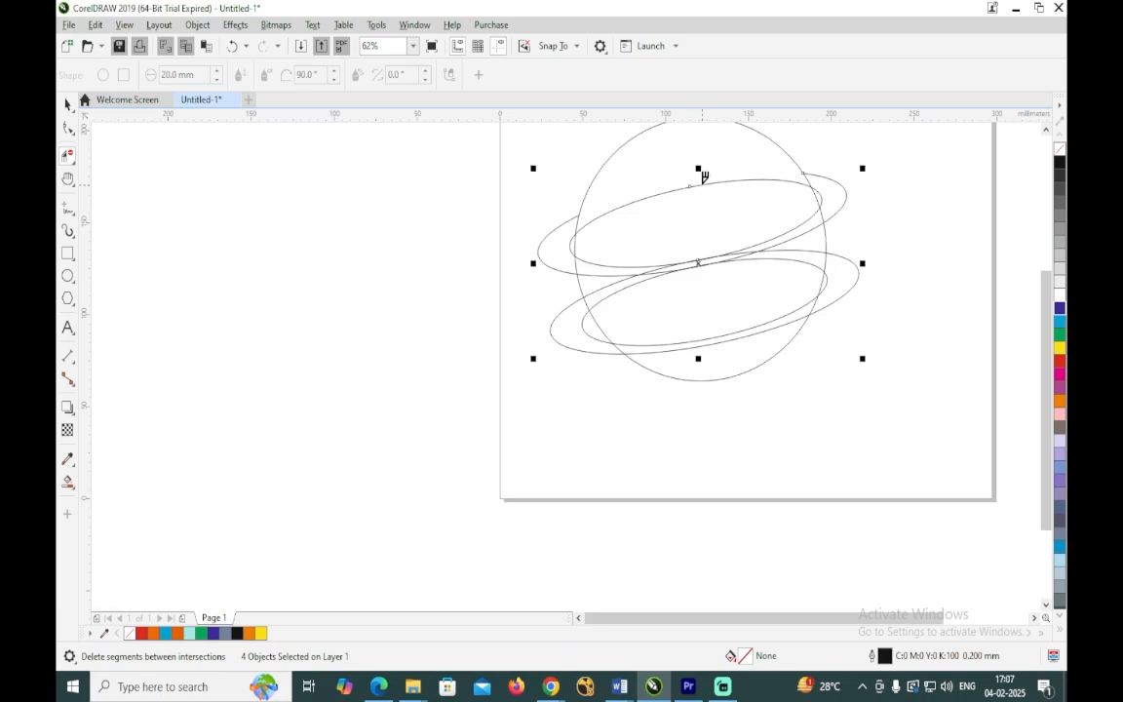
pyautogui.click(705, 177)
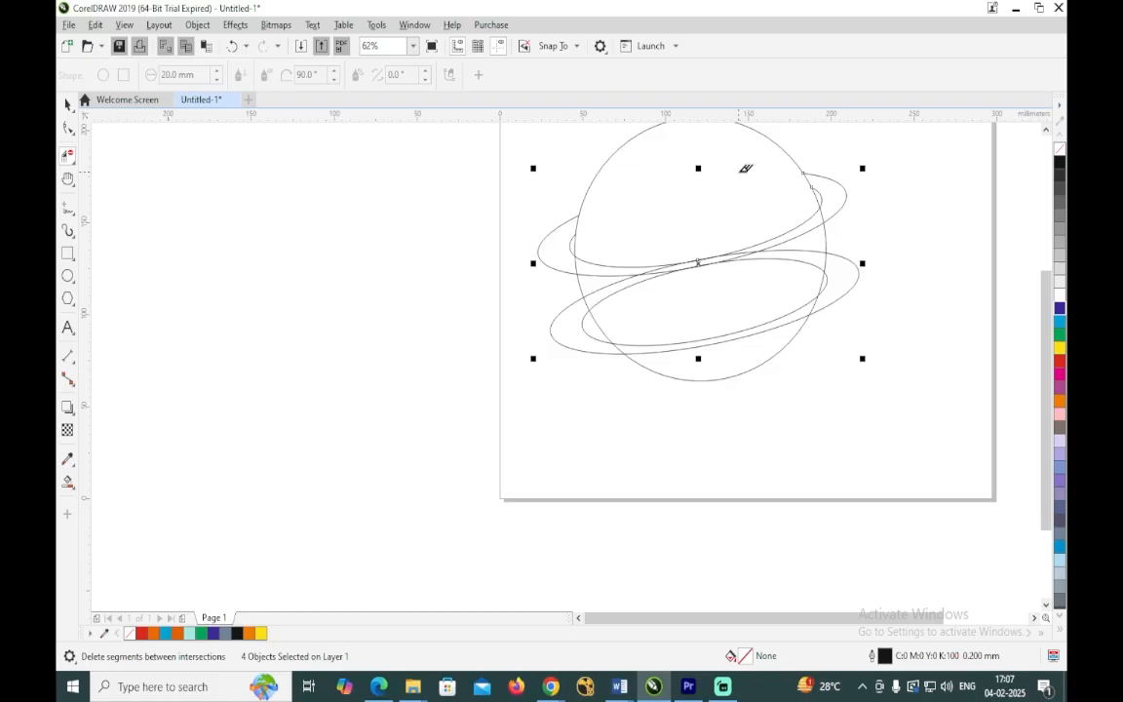
# Delete the right-hand parts of both upper ellipses, inside and outside the circle, plus the lower outer ellipse's overlapping segment left of the centre.
pyautogui.scroll(2, 663, 211)
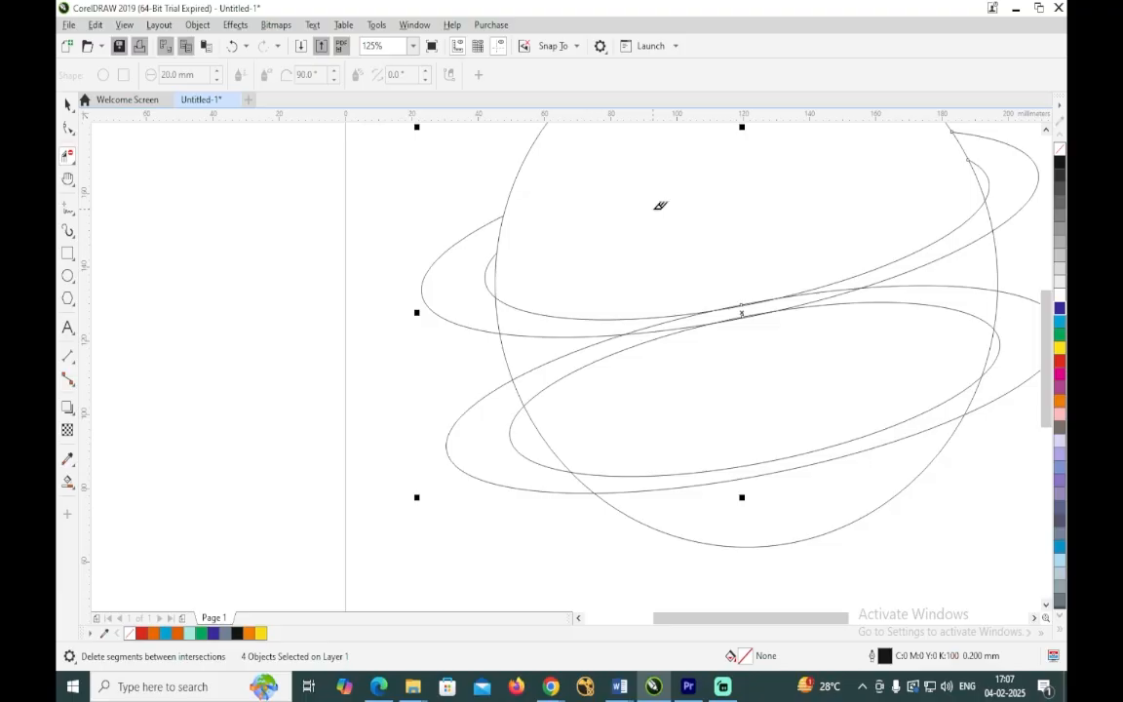
pyautogui.click(953, 223)
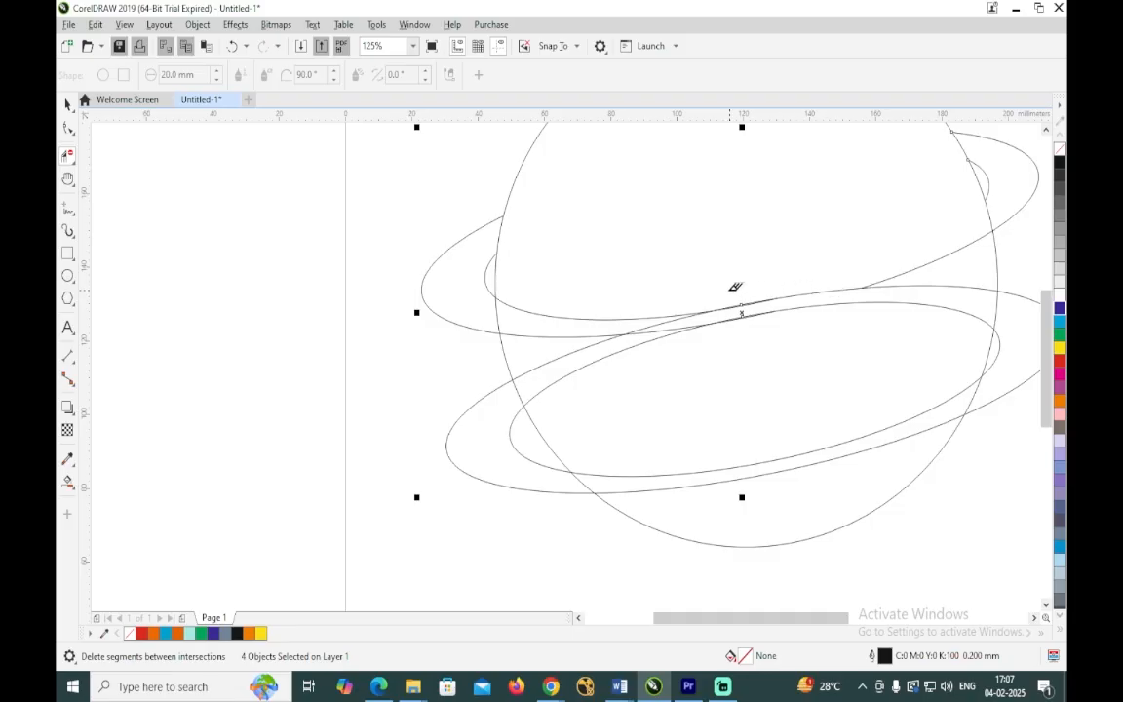
pyautogui.click(659, 314)
pyautogui.click(957, 246)
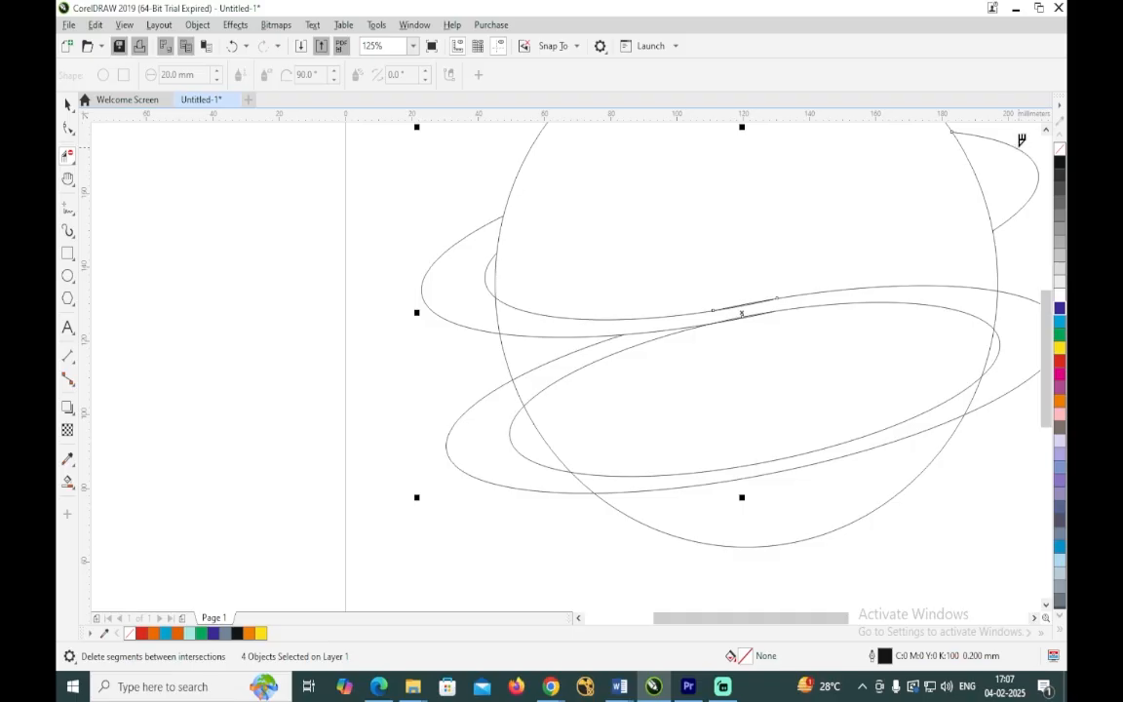
pyautogui.click(1017, 144)
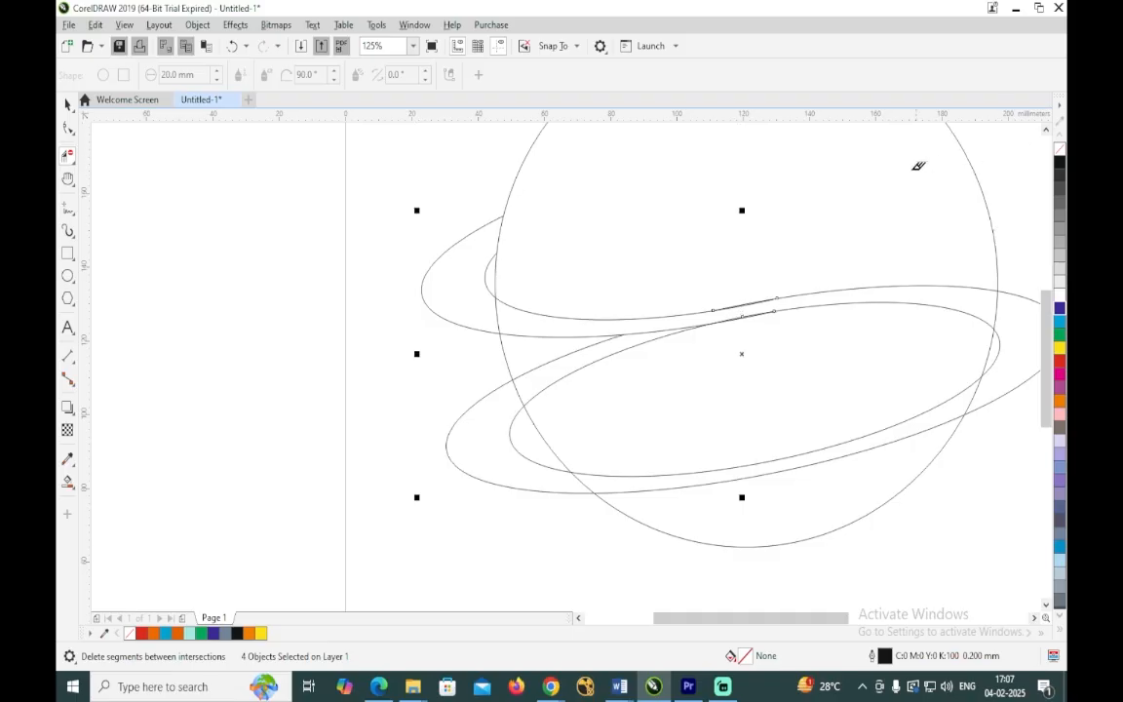
# Delete the lower ellipses' remaining upper-left arcs, their lower arcs inside the circle and their left ends, leaving one S-shaped ring.
pyautogui.click(580, 342)
pyautogui.click(605, 355)
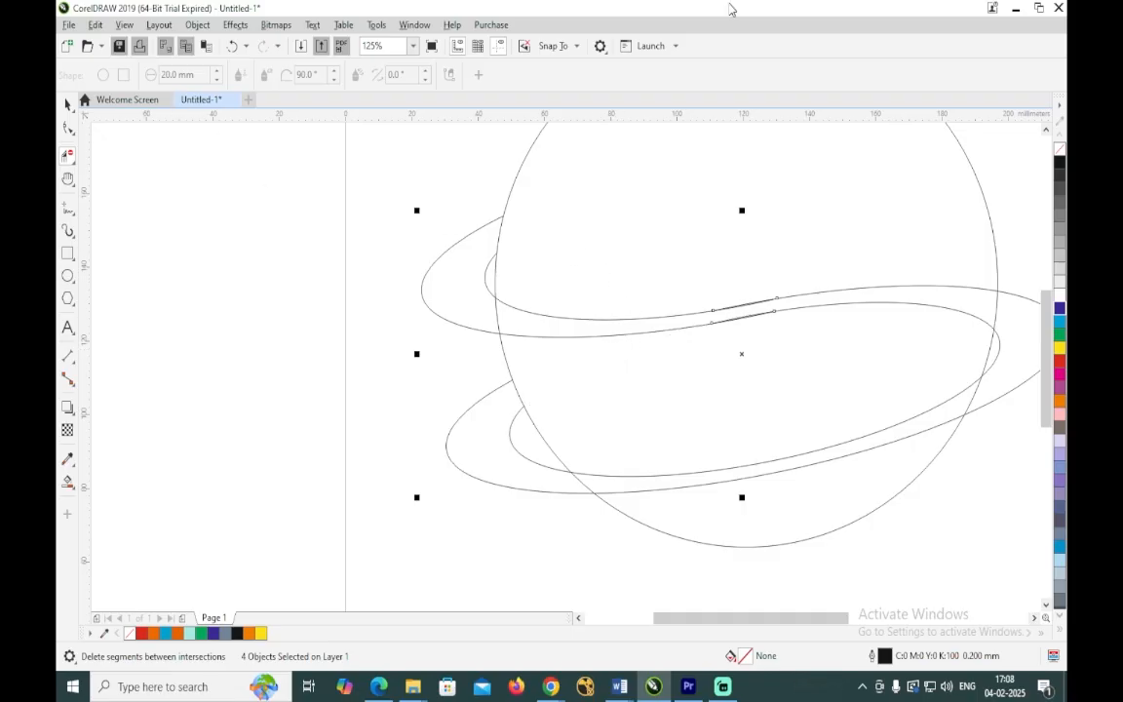
pyautogui.click(890, 419)
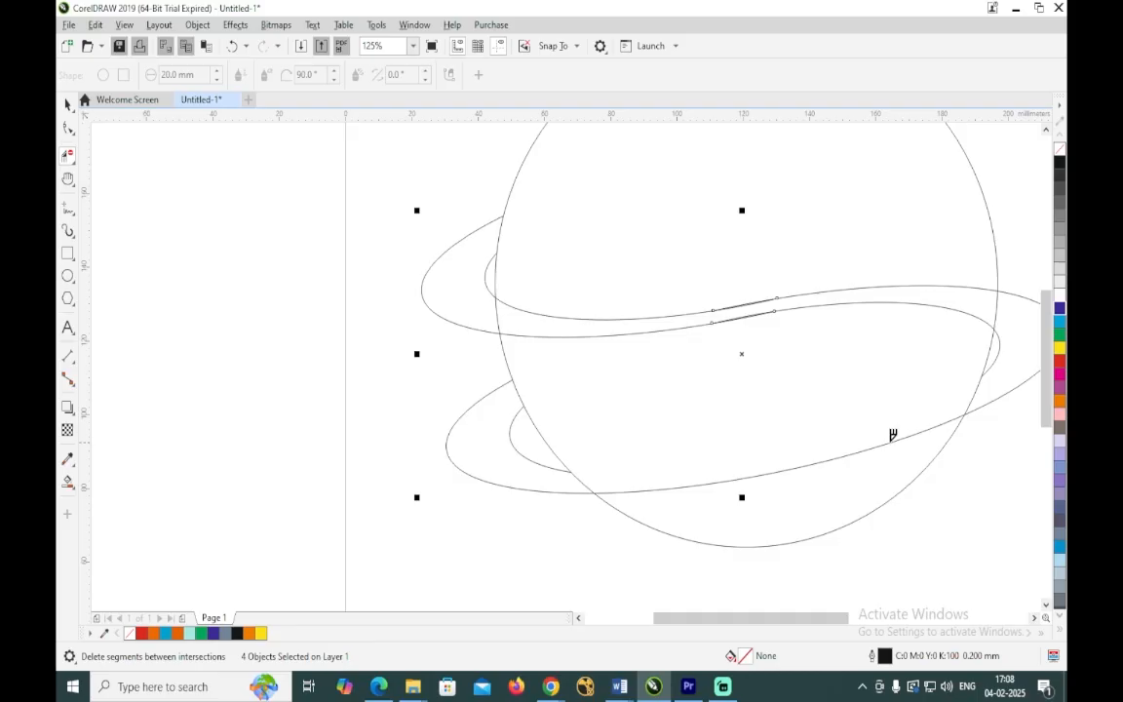
pyautogui.click(891, 435)
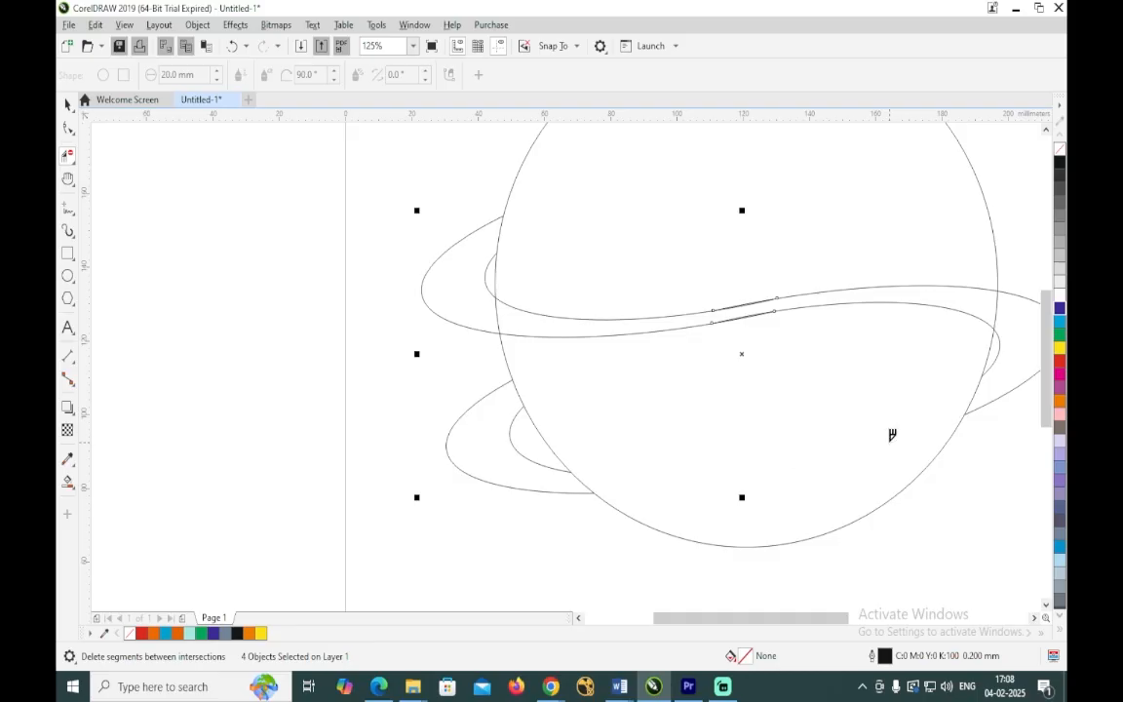
pyautogui.click(513, 432)
pyautogui.click(478, 400)
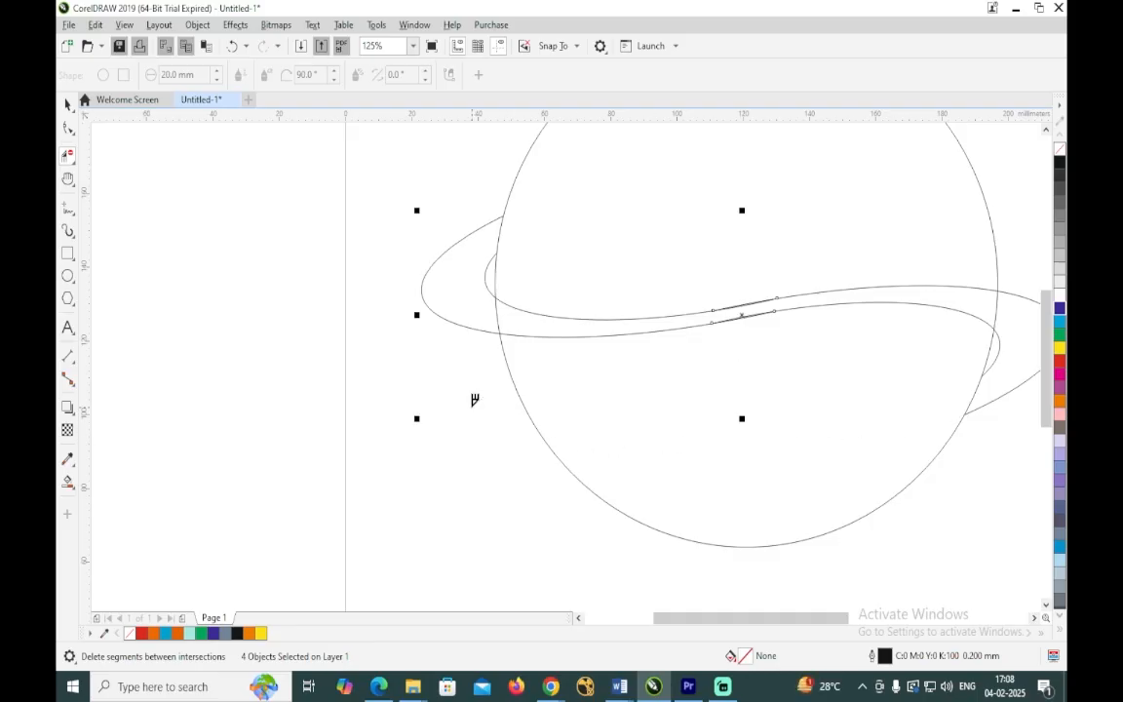
# Fill the large circle with the light teal tint C49 M0 Y26 K0.
pyautogui.scroll(-4, 646, 360)
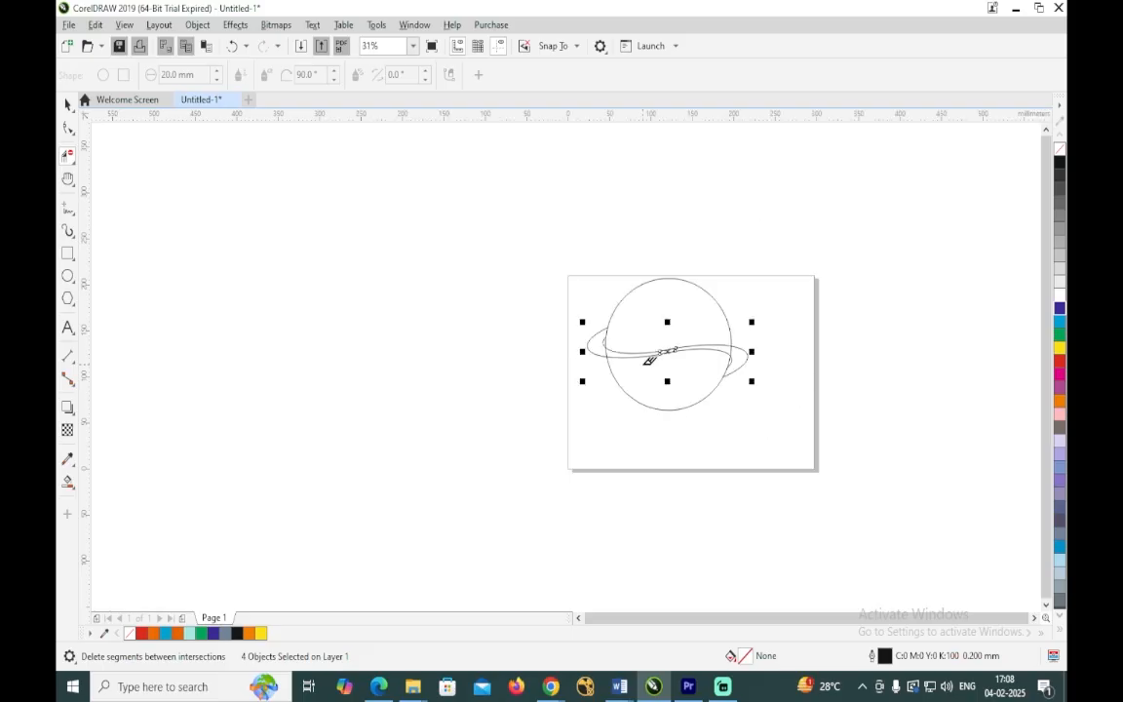
pyautogui.scroll(4, 652, 362)
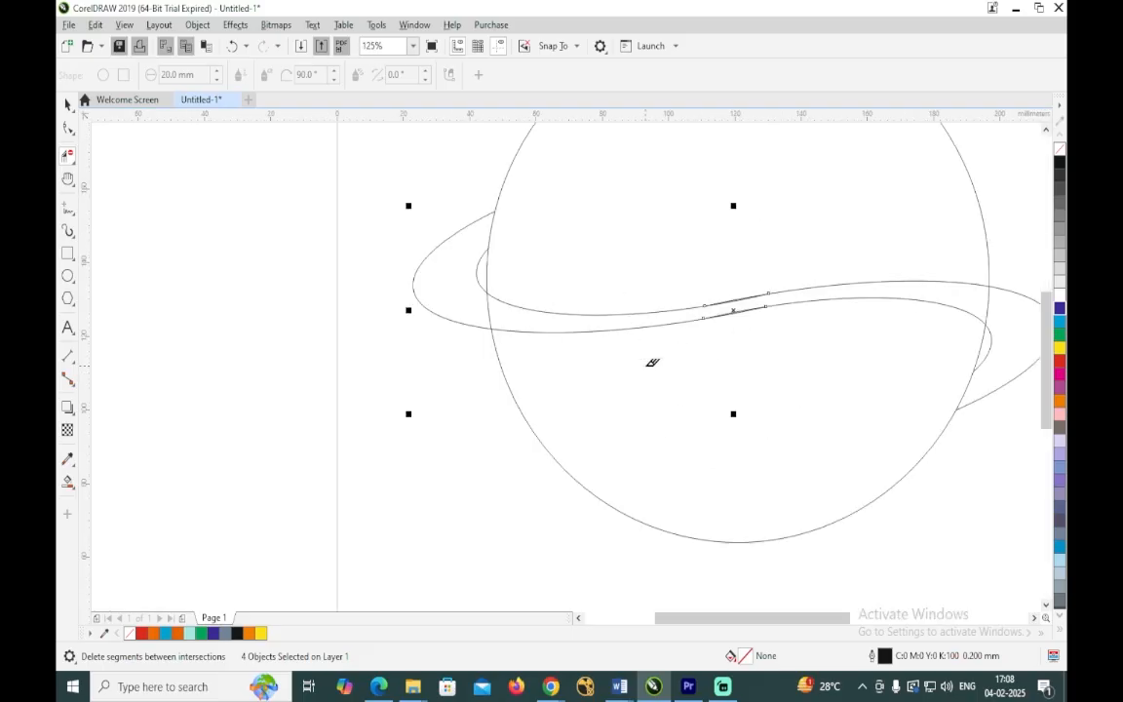
pyautogui.scroll(-4, 652, 362)
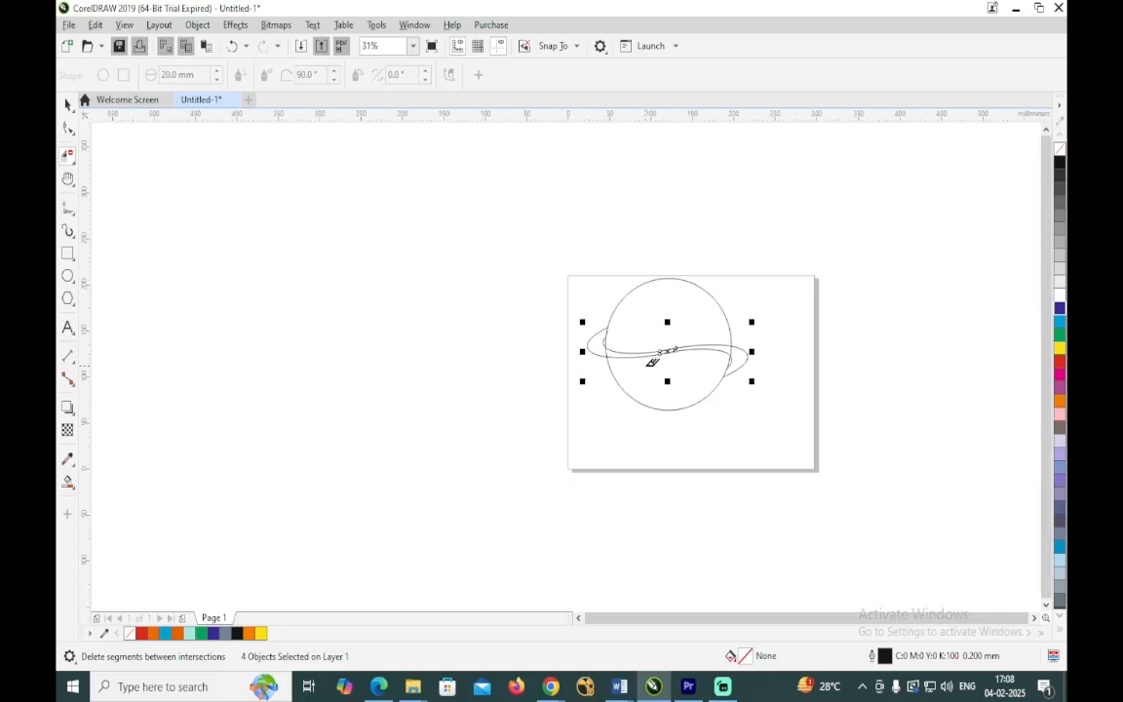
pyautogui.click(68, 104)
pyautogui.click(646, 303)
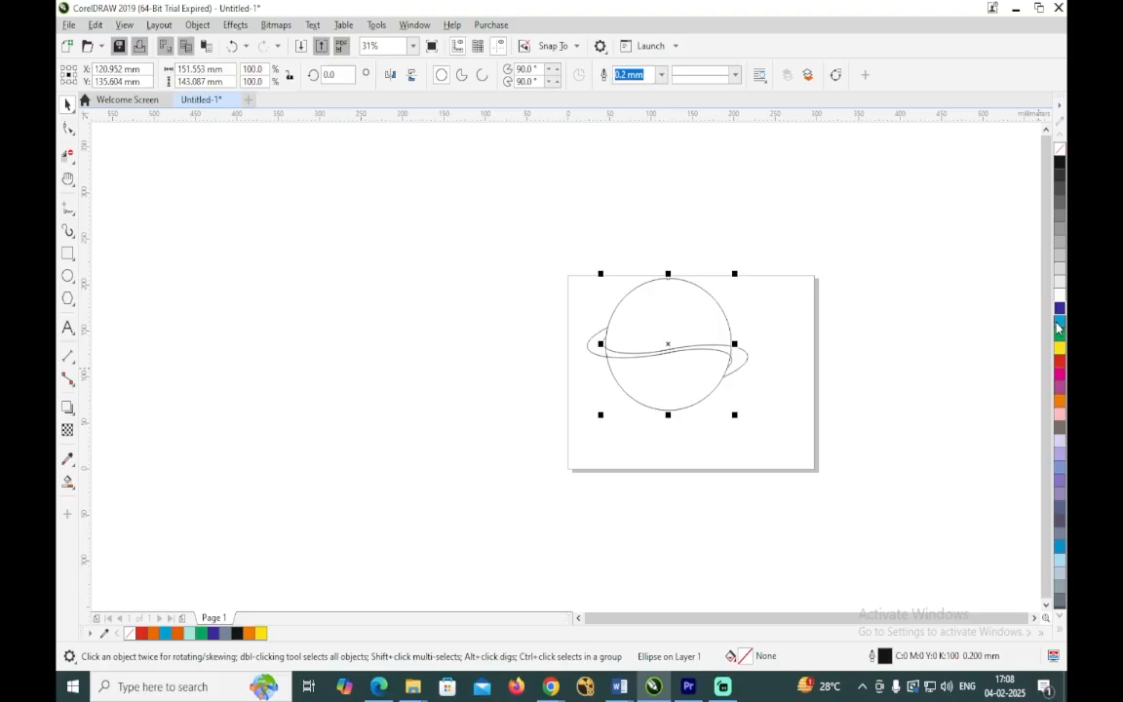
pyautogui.moveTo(1058, 326); pyautogui.dragTo(995, 330)
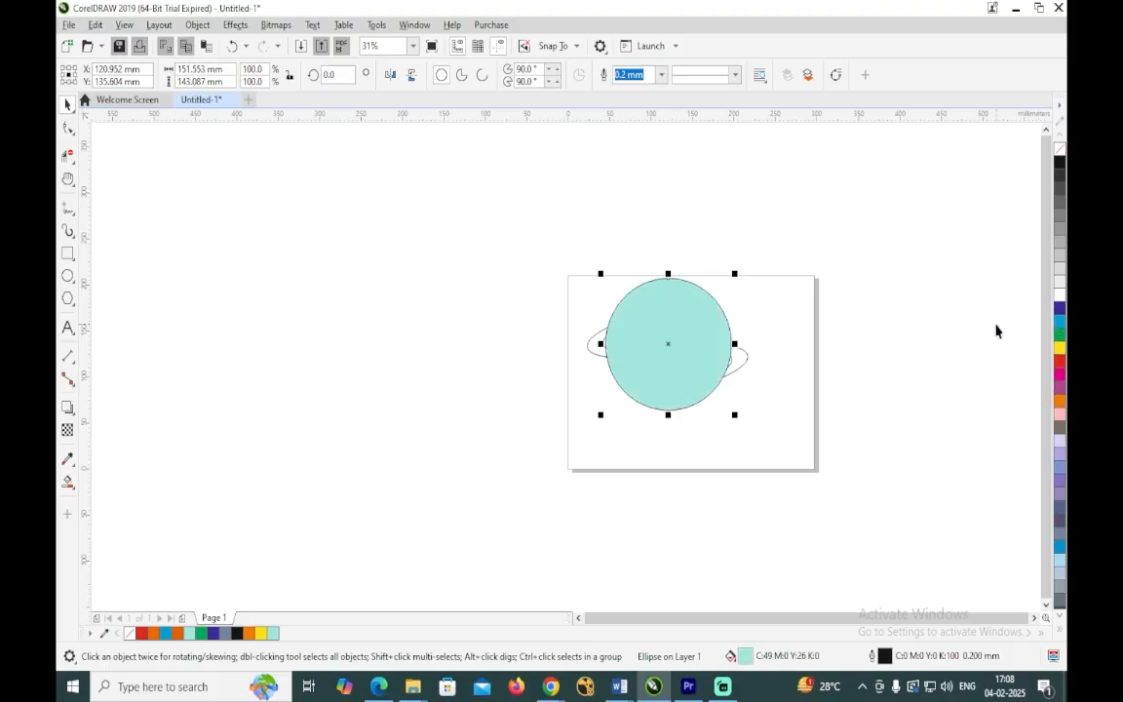
# Change the teal circle's stacking order so it lies behind the ring curves.
pyautogui.rightClick(685, 331)
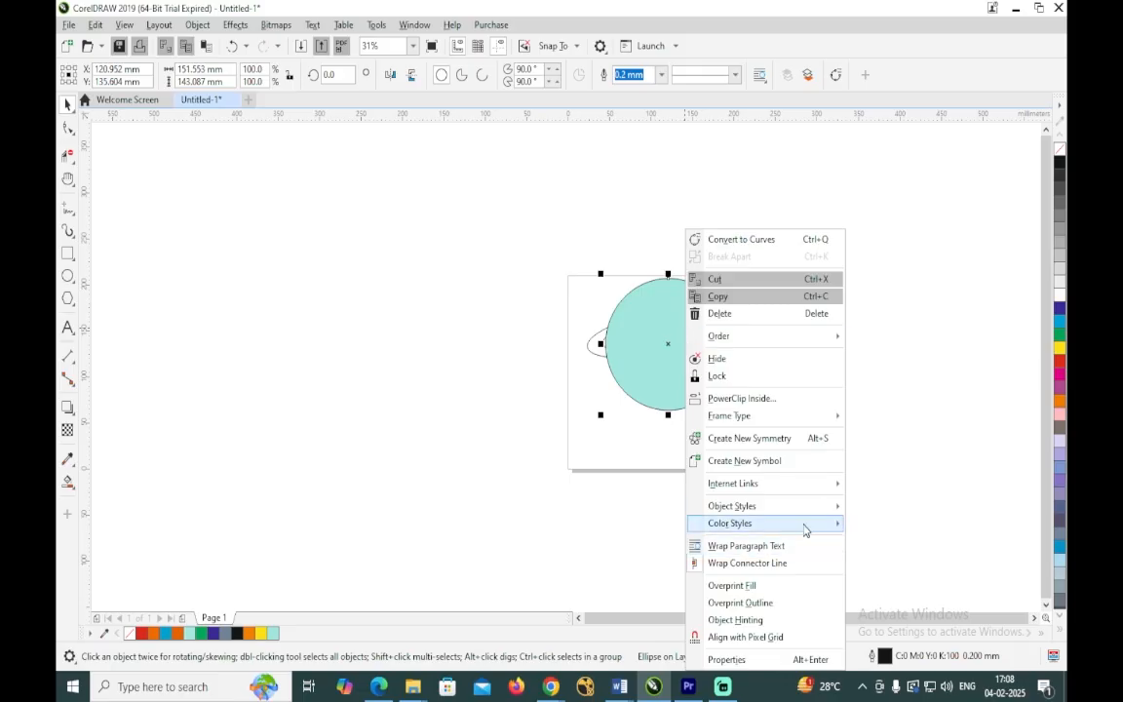
pyautogui.moveTo(790, 532)
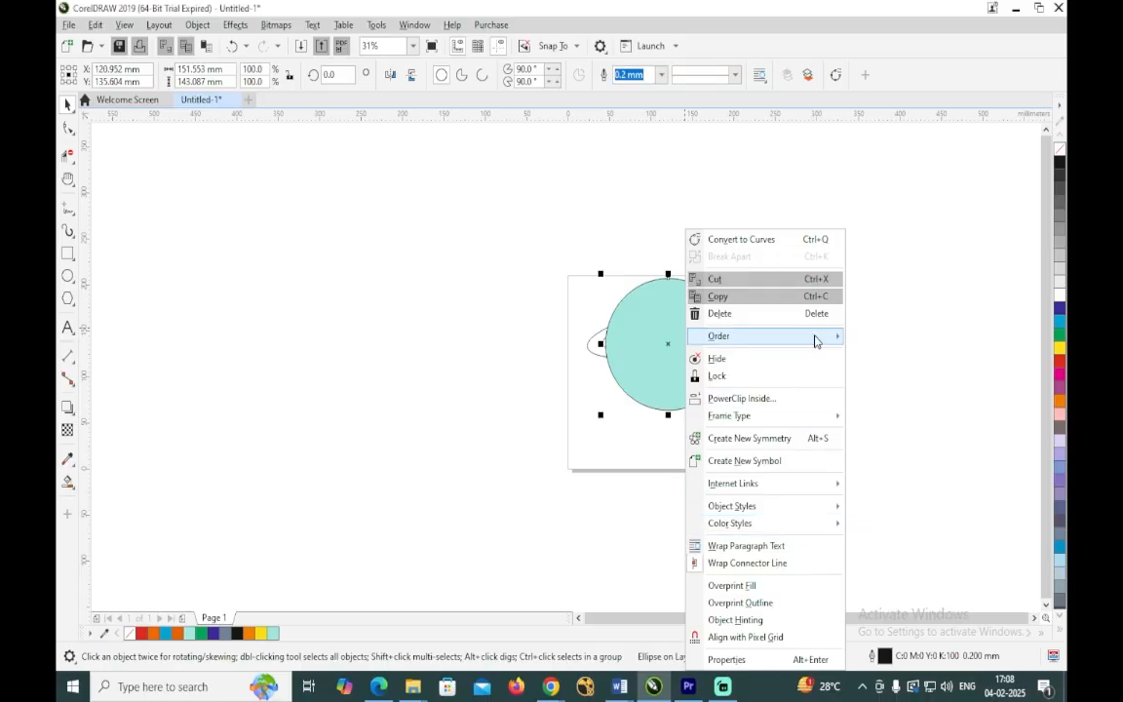
pyautogui.moveTo(815, 338)
pyautogui.click(916, 357)
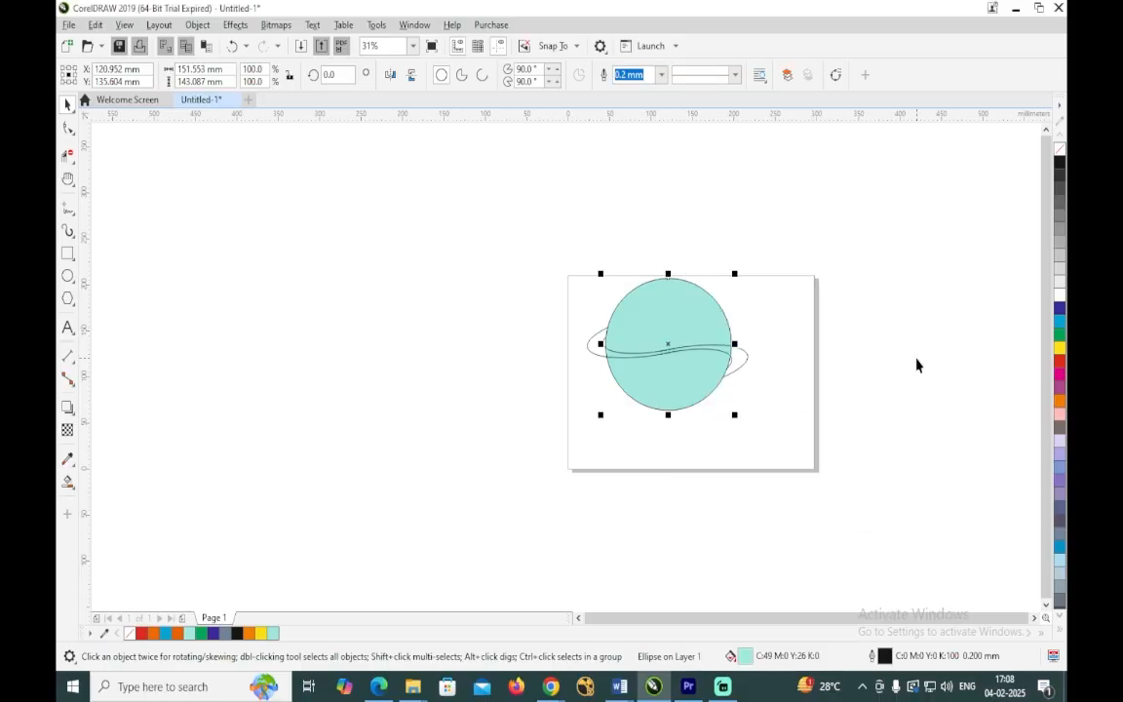
# Activate the Smart Fill tool for coloring the enclosed areas of the ring.
pyautogui.scroll(2, 673, 420)
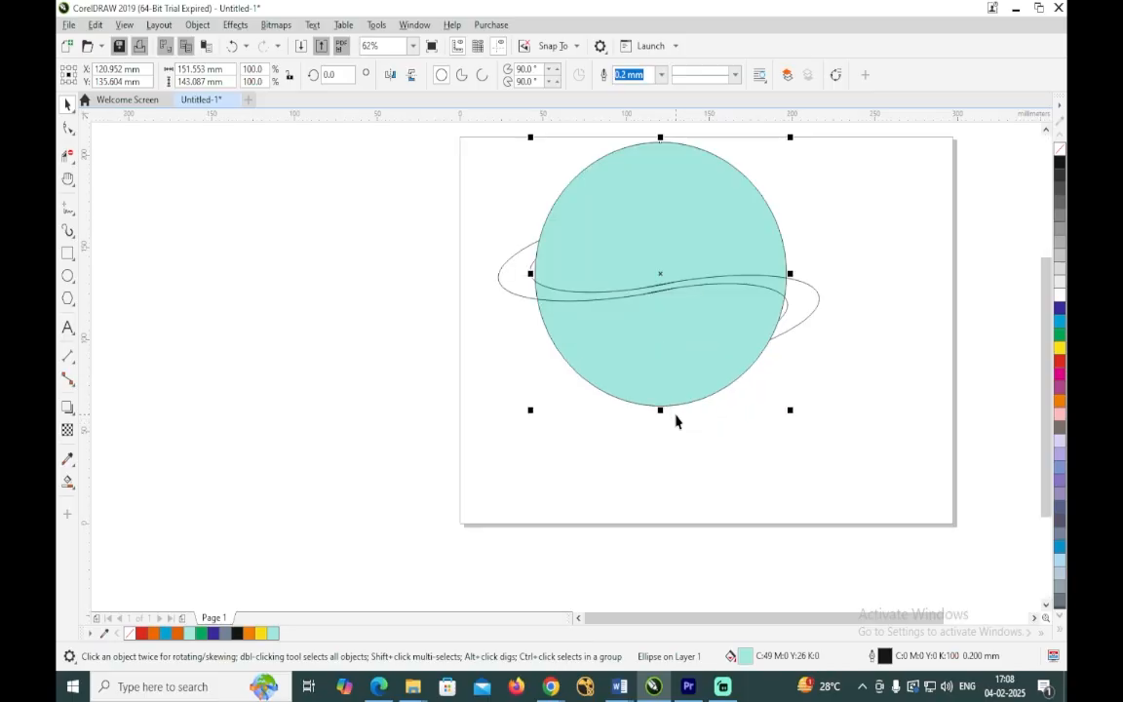
pyautogui.click(70, 488)
pyautogui.click(112, 498)
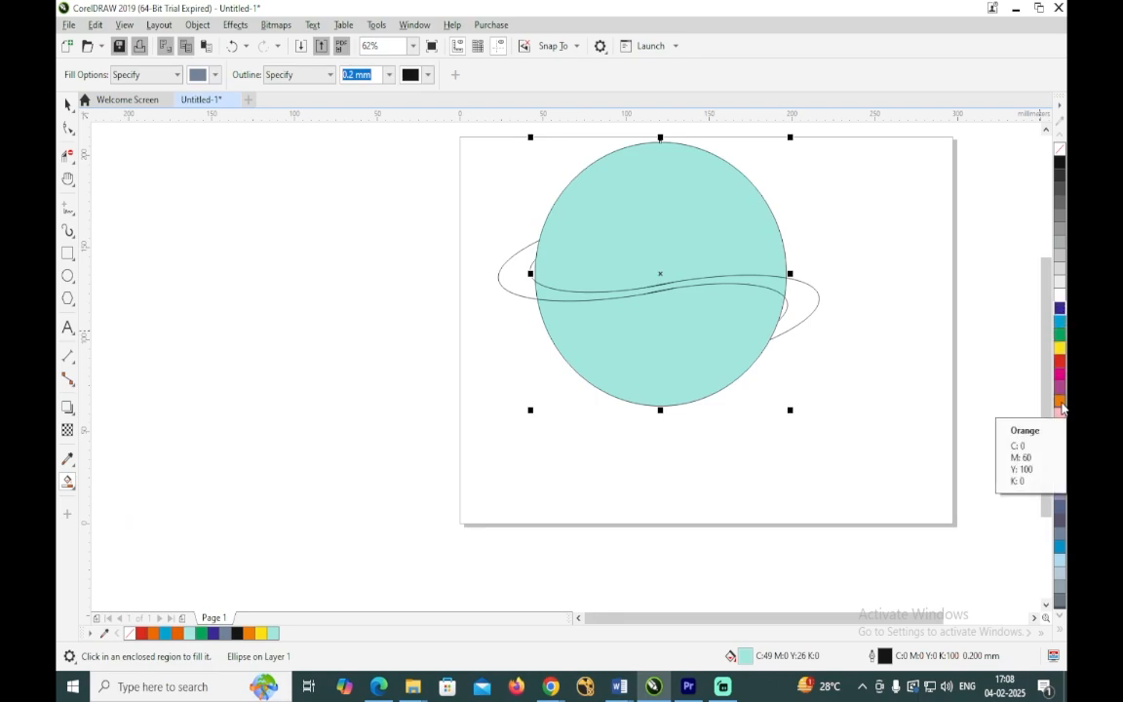
# Apply a 20% black fill to the selected circle, then undo that fill.
pyautogui.click(1062, 275)
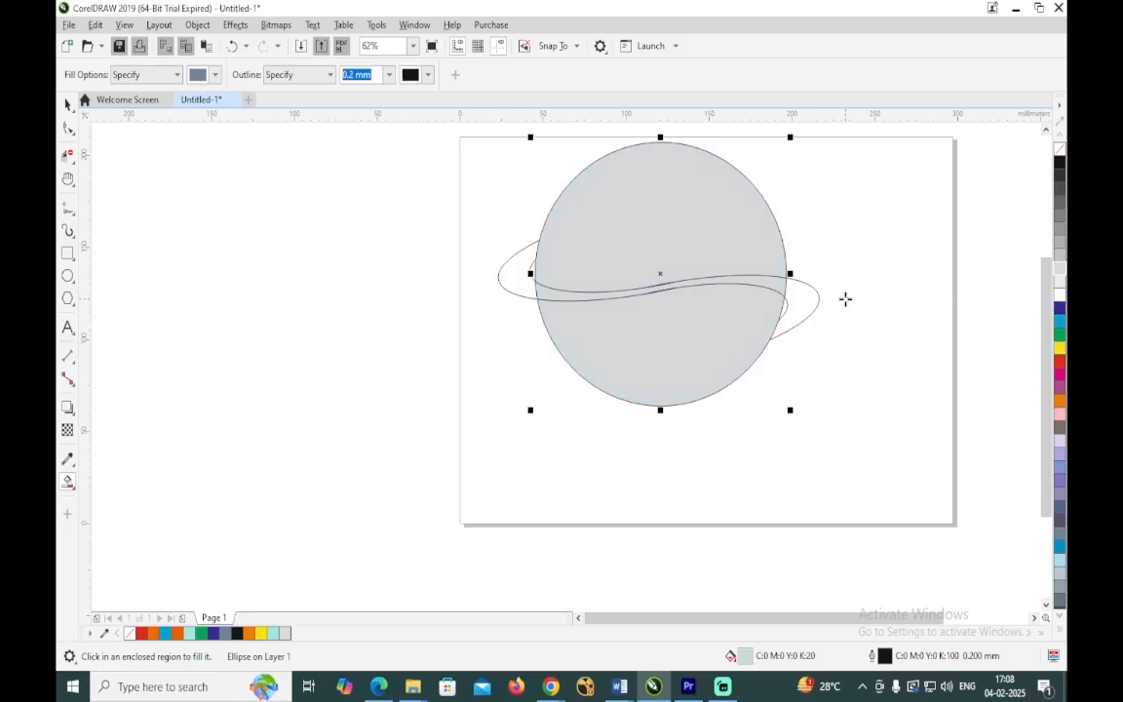
pyautogui.hotkey('ctrl', 'z')
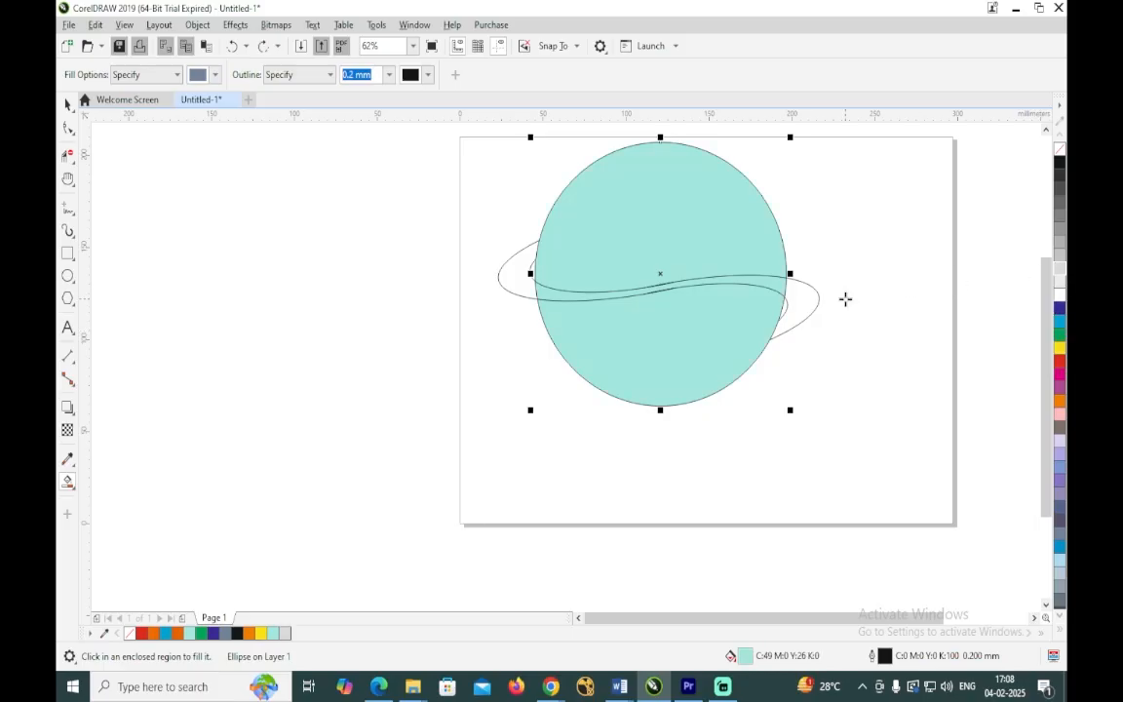
# Smart-fill the ring section outside the planet's left edge and recolor it green, C100 M0 Y100 K0.
pyautogui.click(69, 105)
pyautogui.click(231, 199)
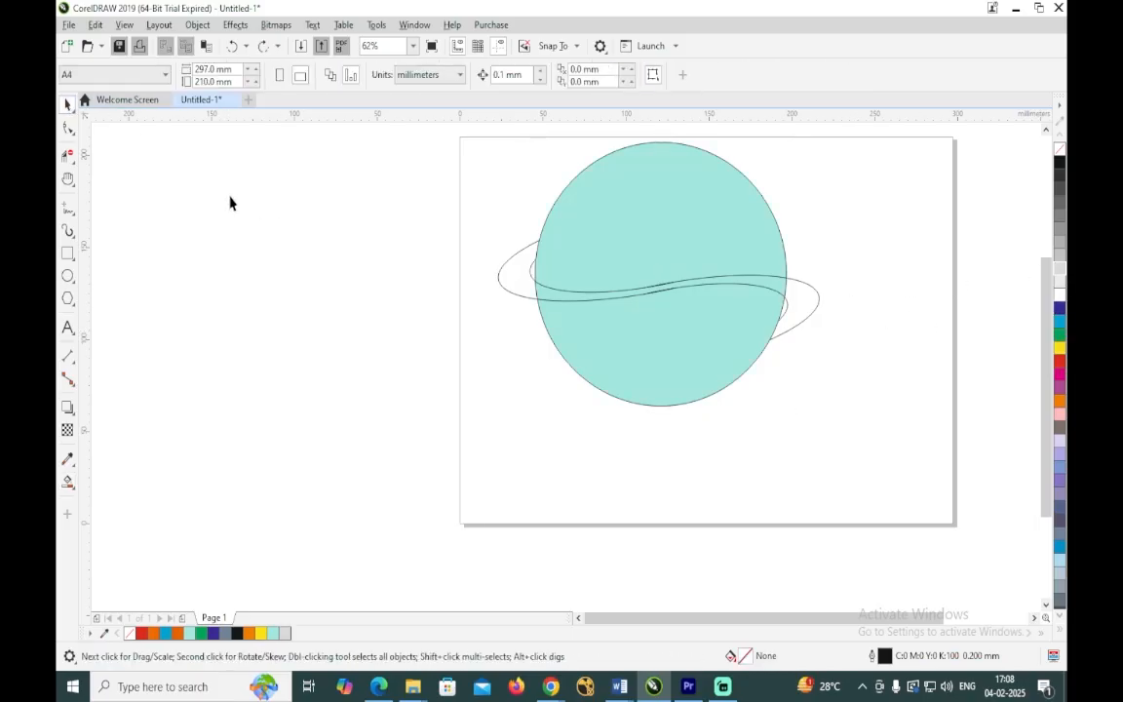
pyautogui.click(69, 481)
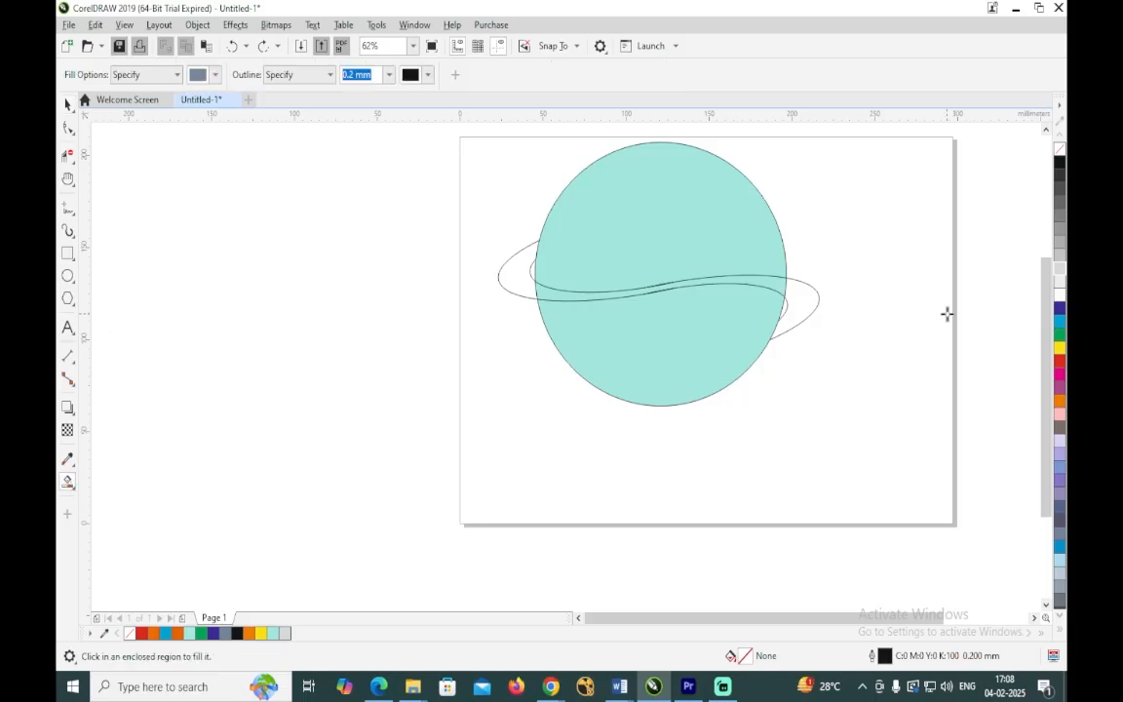
pyautogui.click(1061, 272)
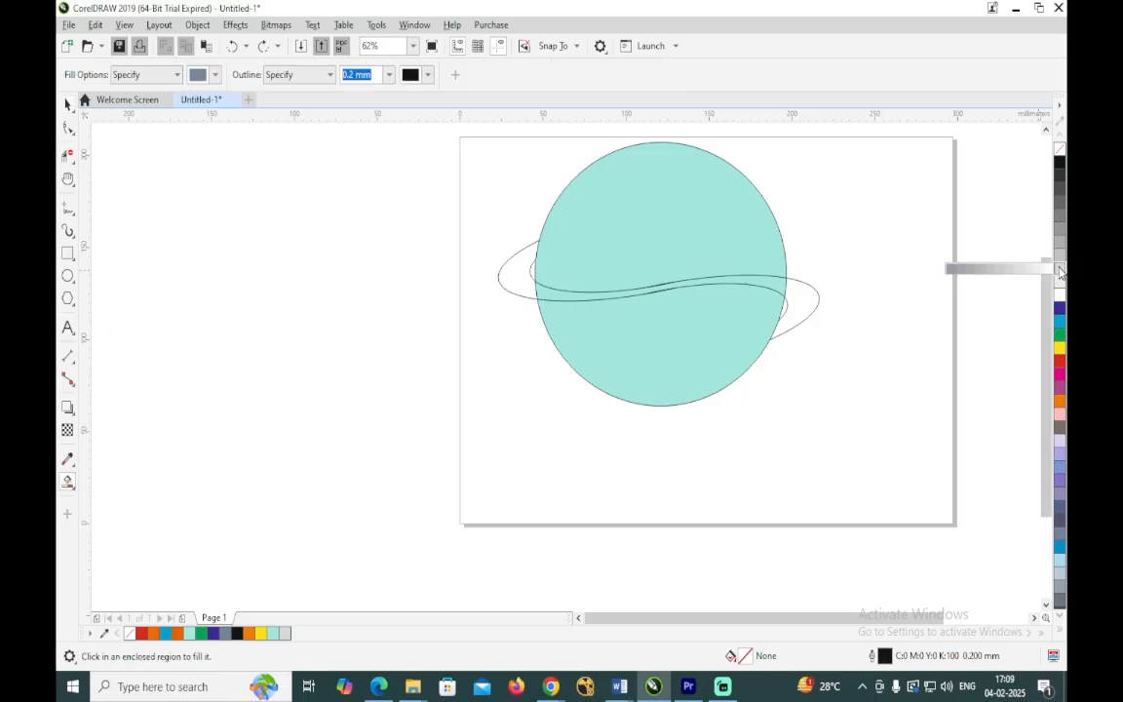
pyautogui.click(975, 272)
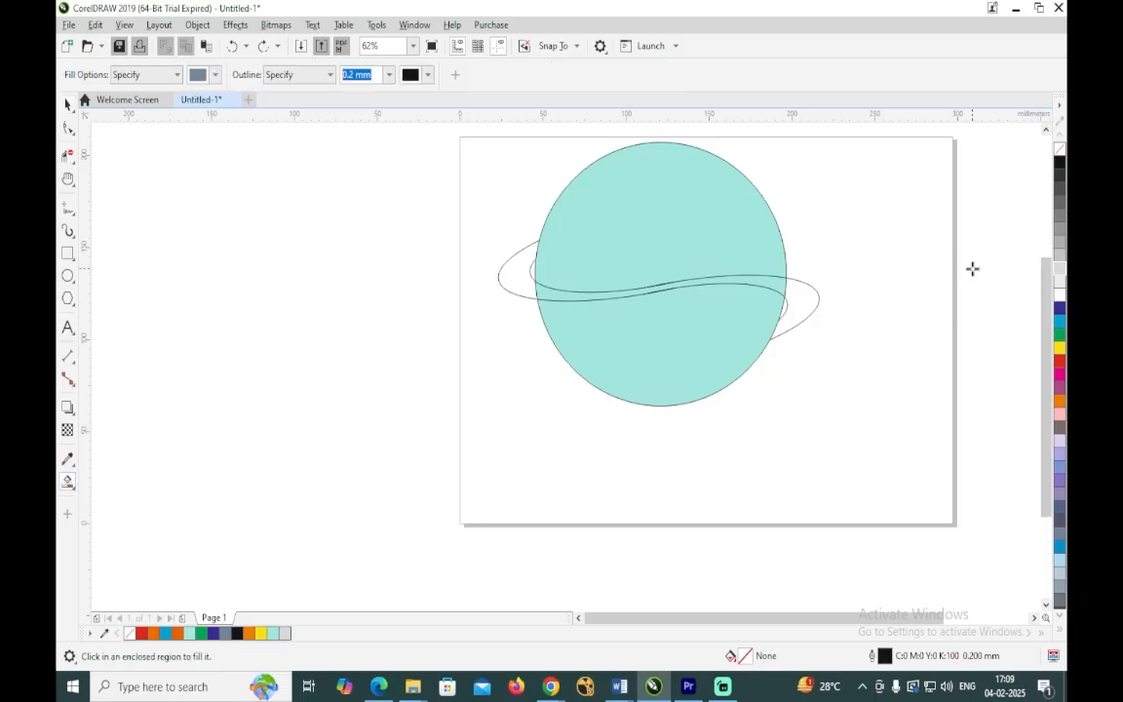
pyautogui.click(518, 279)
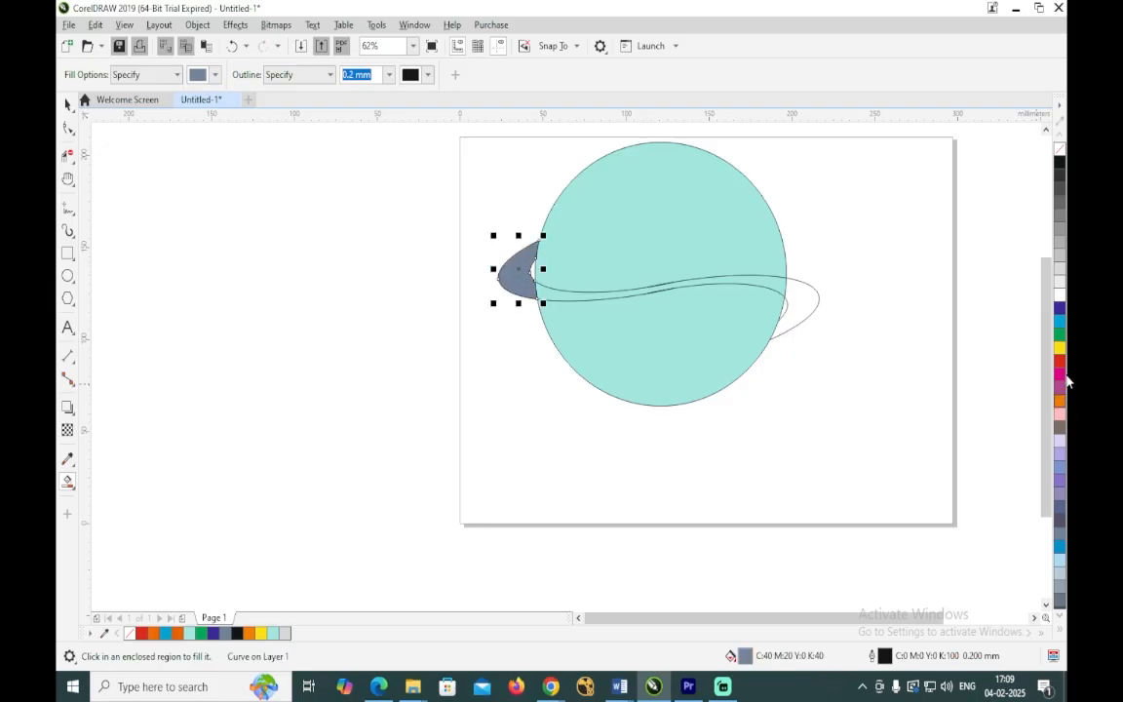
pyautogui.click(1060, 336)
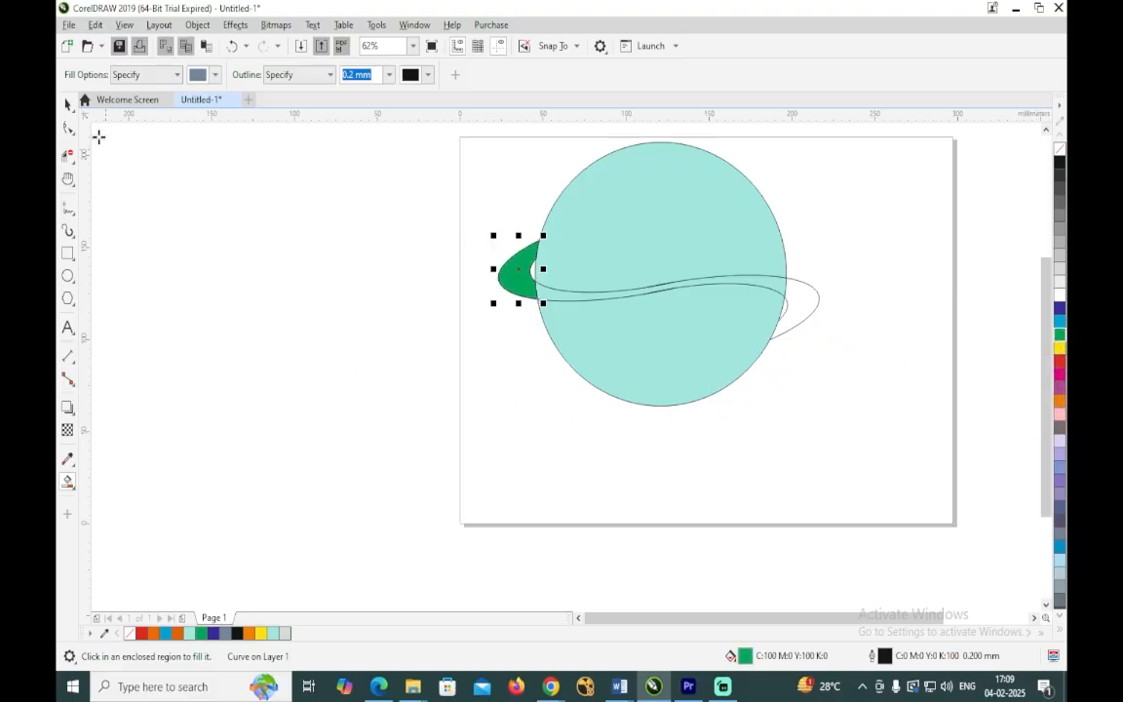
# Smart-fill the ring band crossing the planet with C64 M22 Y11 K8 and the right ring end with C40 M20 Y0 K40.
pyautogui.click(68, 103)
pyautogui.click(168, 232)
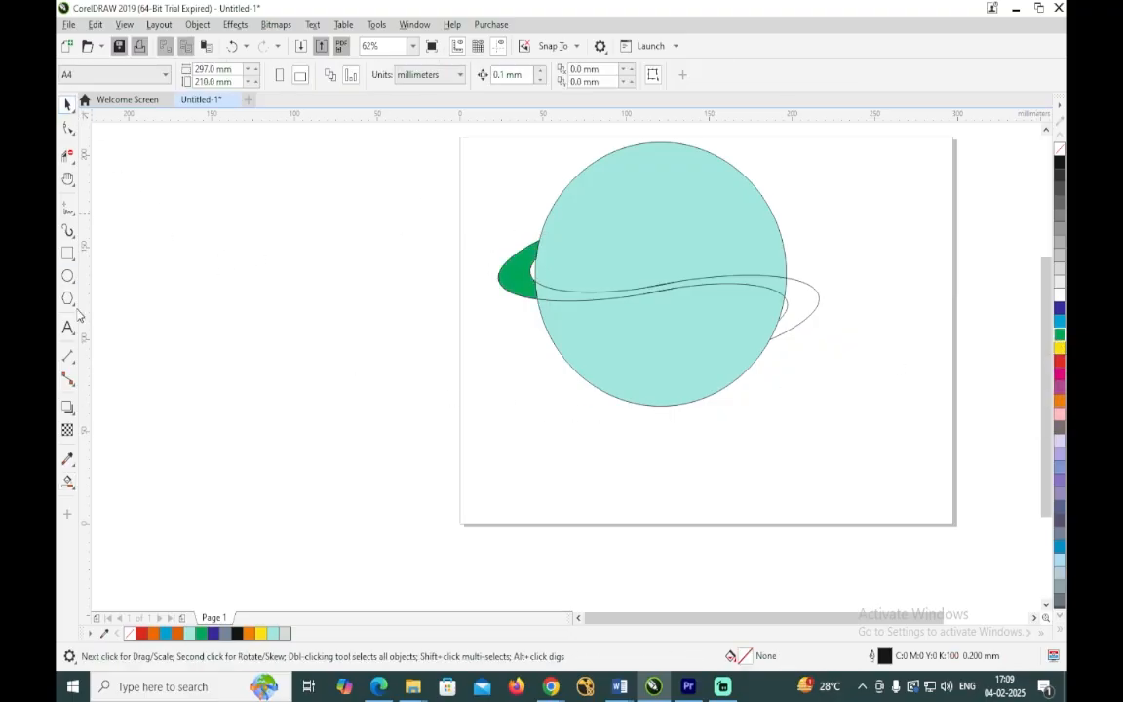
pyautogui.click(67, 480)
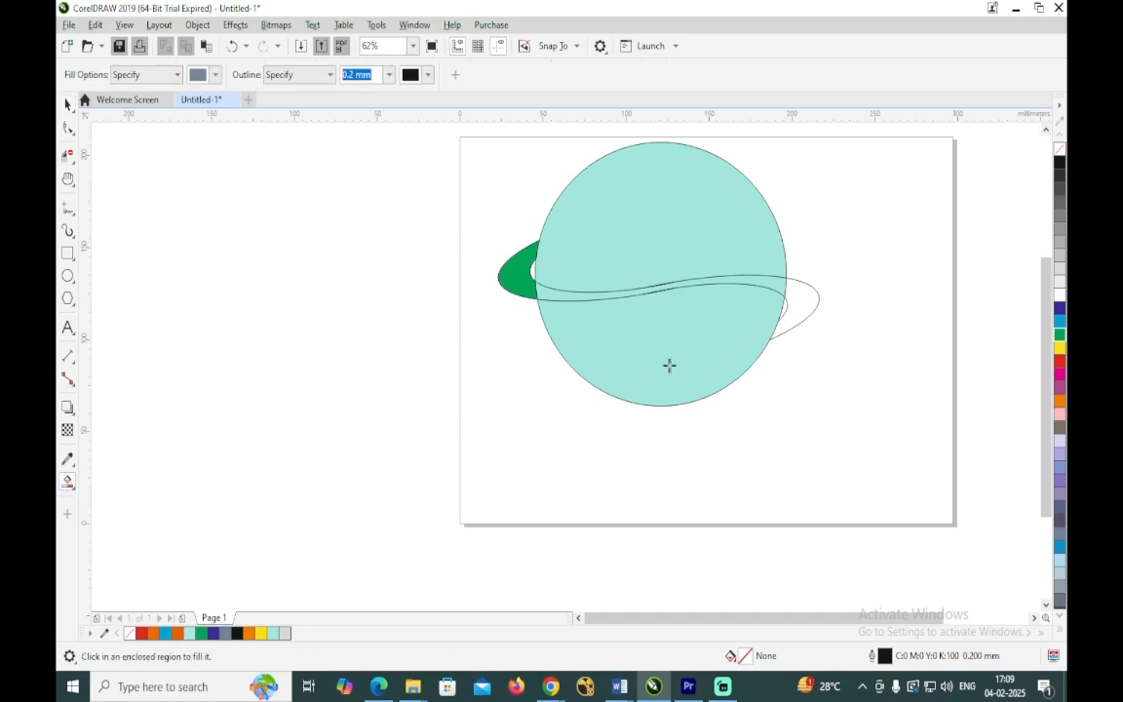
pyautogui.click(1059, 282)
pyautogui.click(670, 221)
pyautogui.click(755, 276)
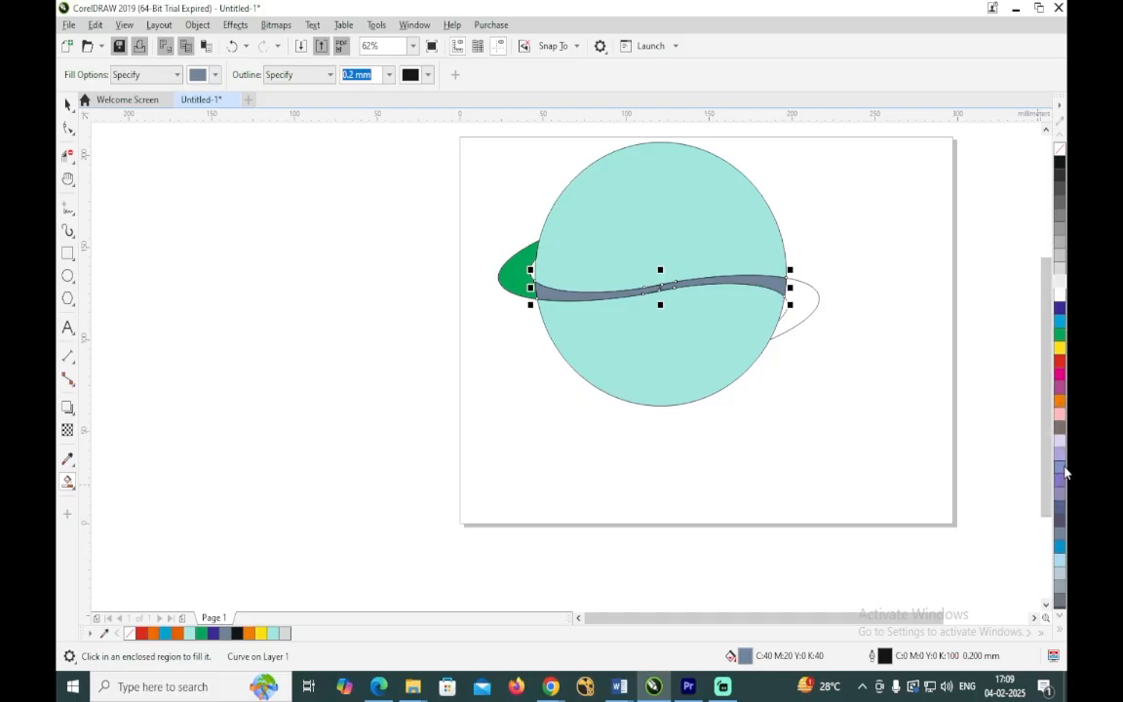
pyautogui.click(1065, 471)
pyautogui.click(1029, 472)
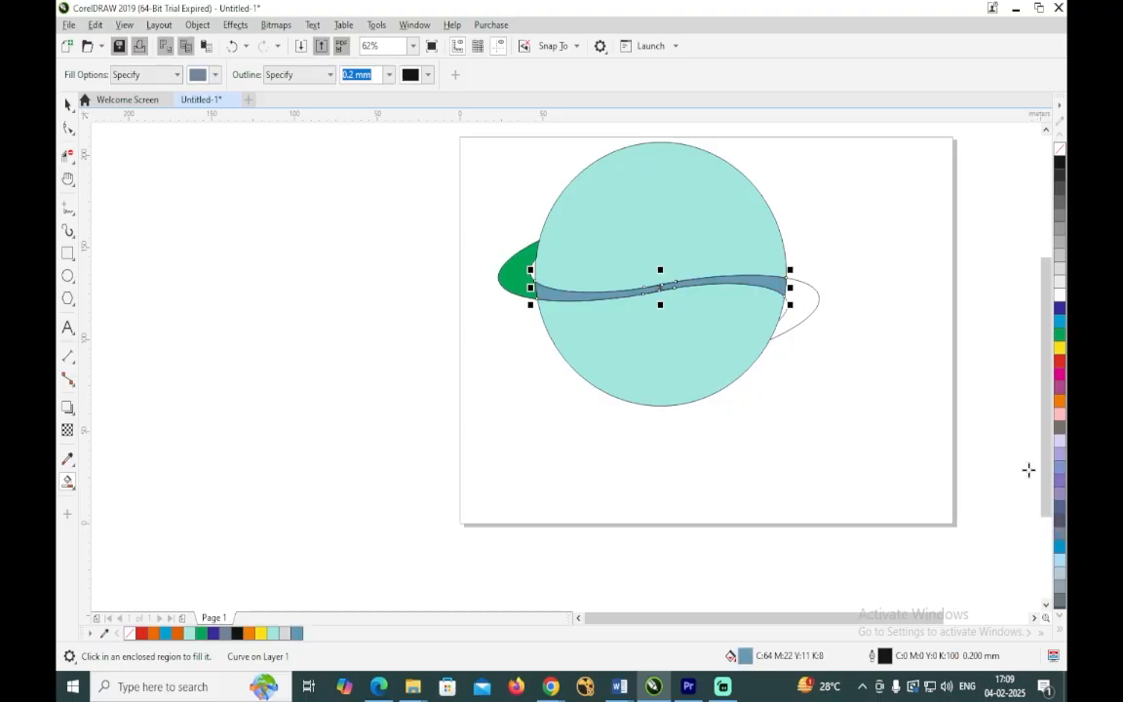
pyautogui.click(813, 310)
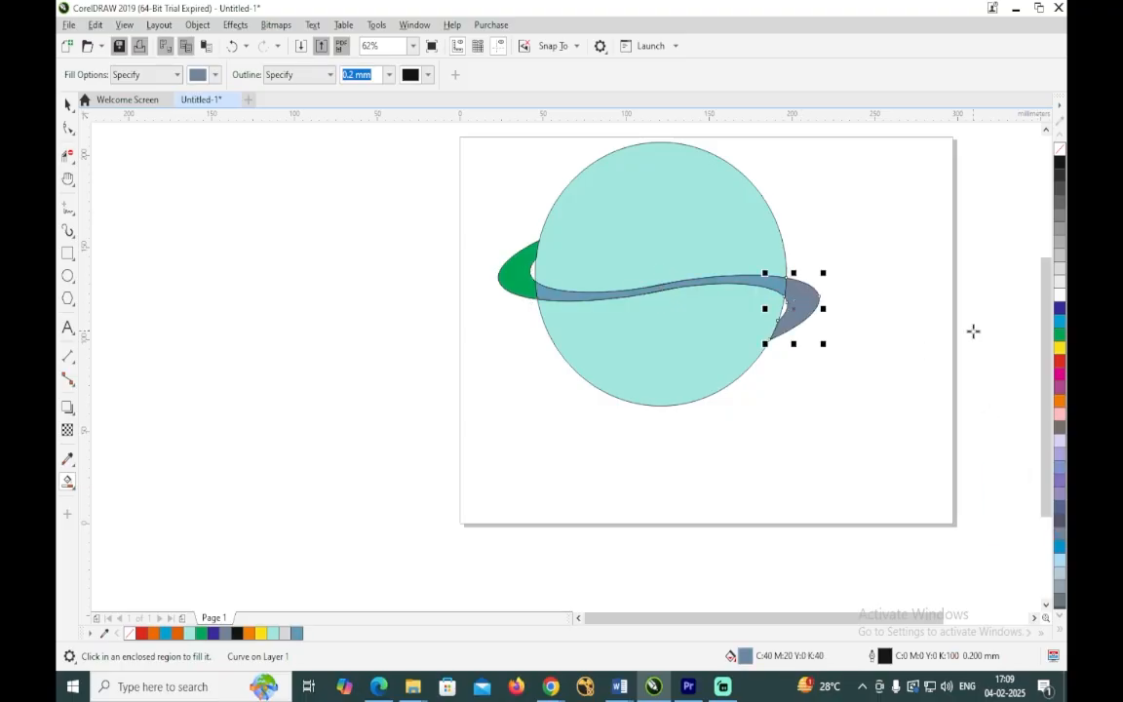
pyautogui.scroll(-2, 885, 305)
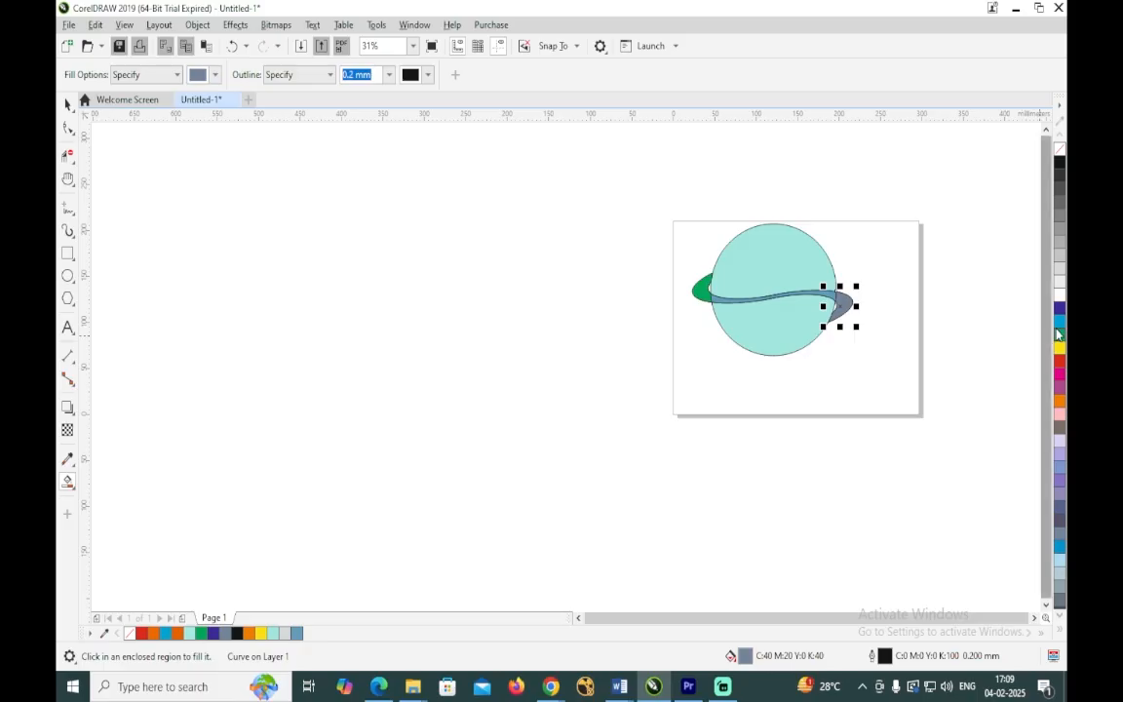
# Recolor the planet circle with the light teal tint C50 M0 Y27 K0.
pyautogui.click(67, 105)
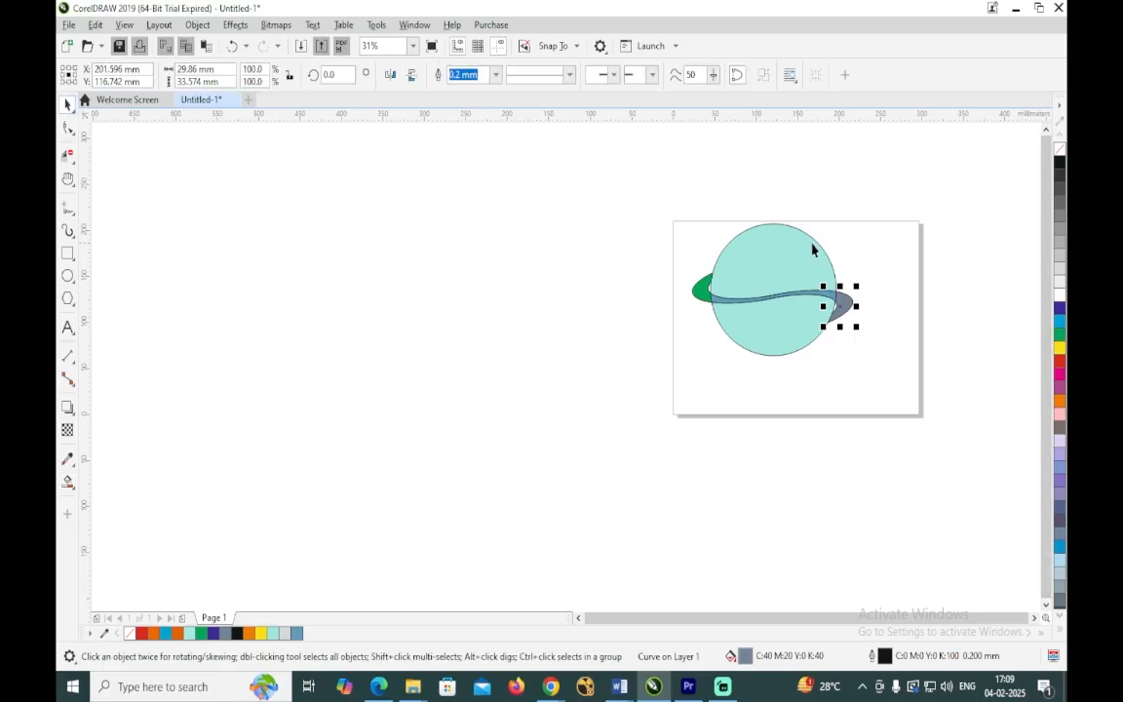
pyautogui.click(746, 238)
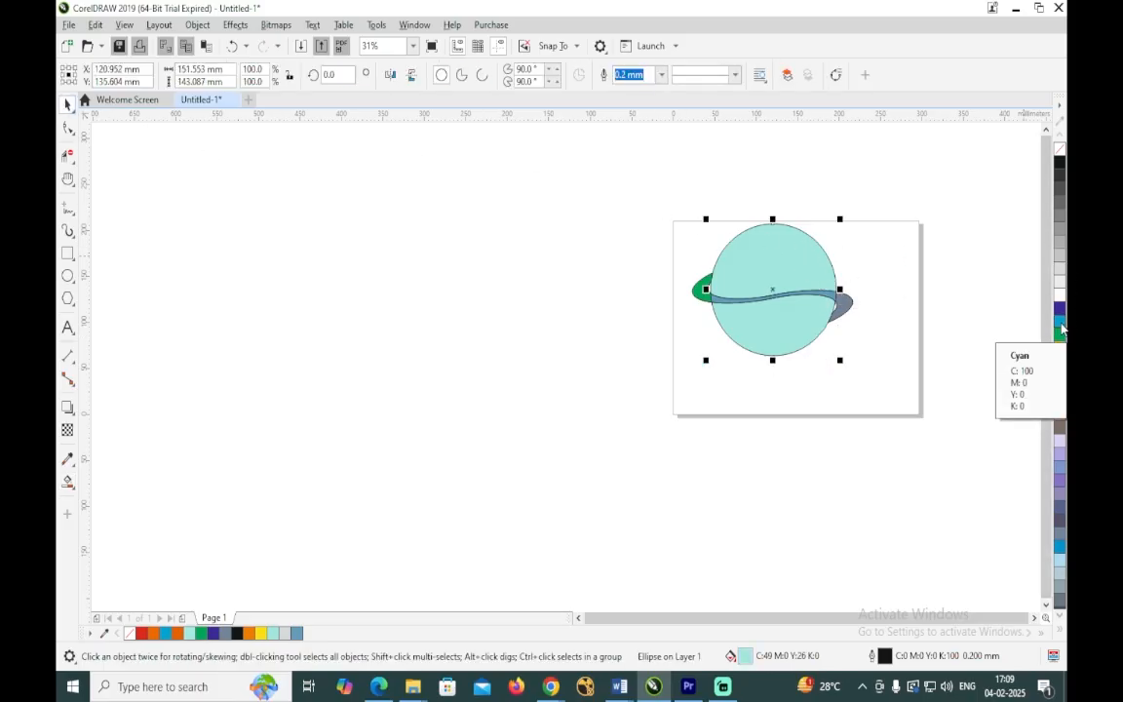
pyautogui.click(1059, 322)
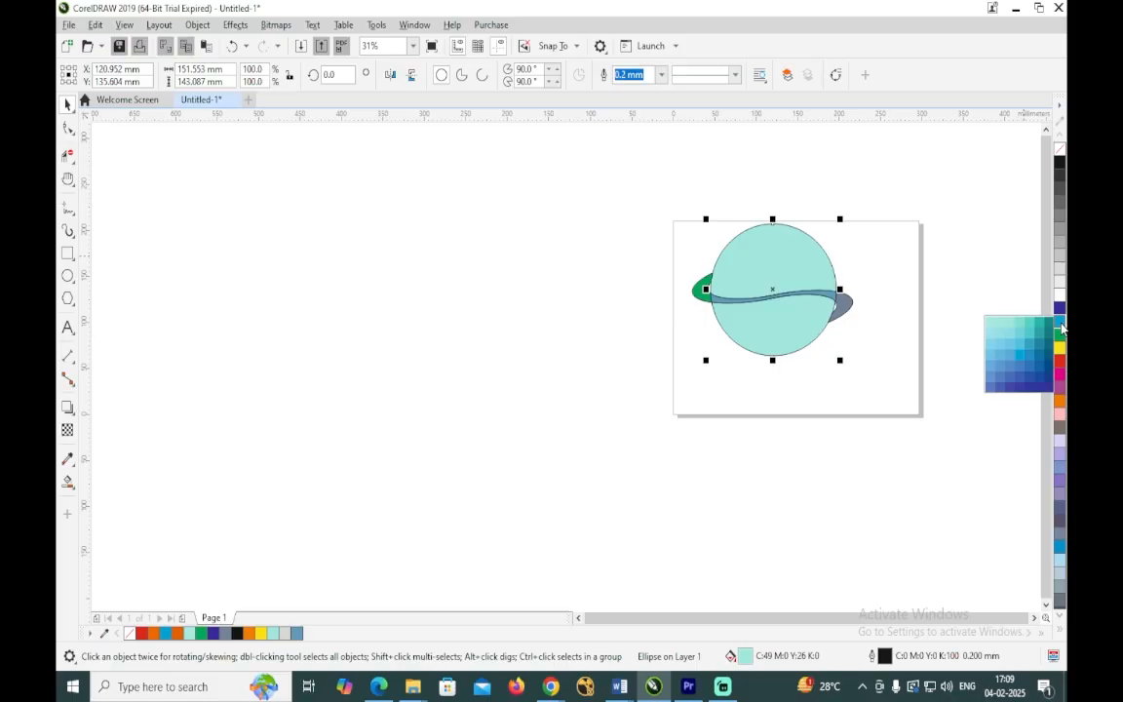
pyautogui.click(1008, 327)
pyautogui.scroll(-3, 895, 306)
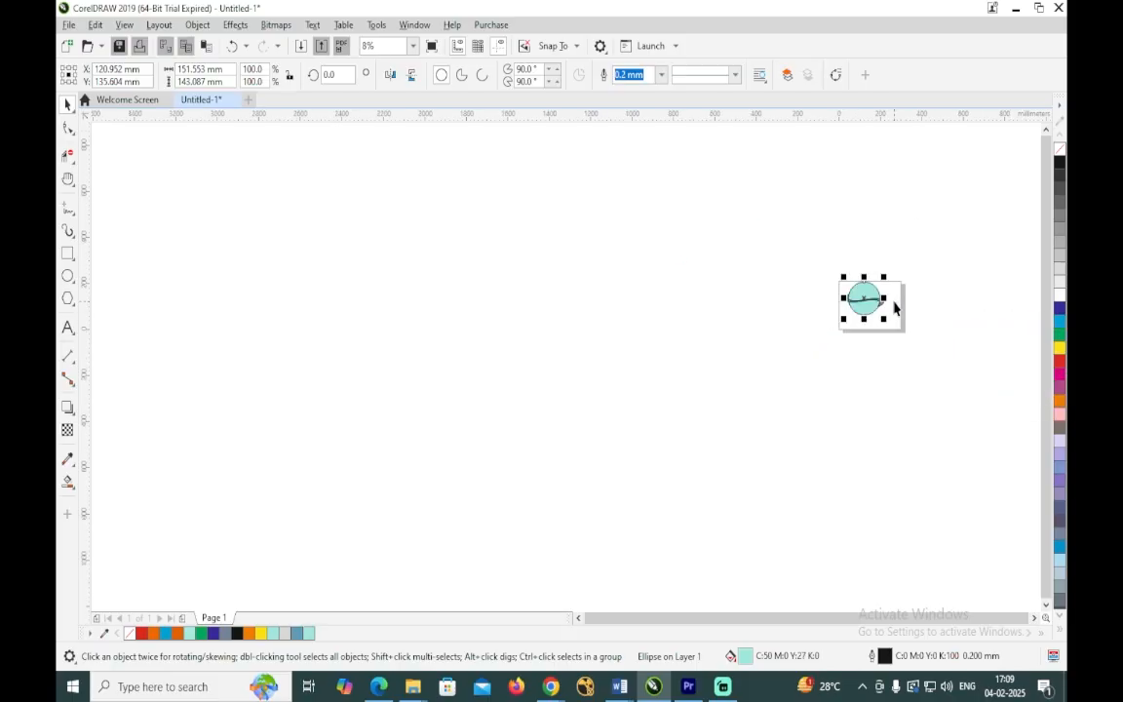
# Move the complete ringed-planet artwork off the page into the empty space on its left.
pyautogui.scroll(1, 895, 306)
pyautogui.scroll(1, 895, 308)
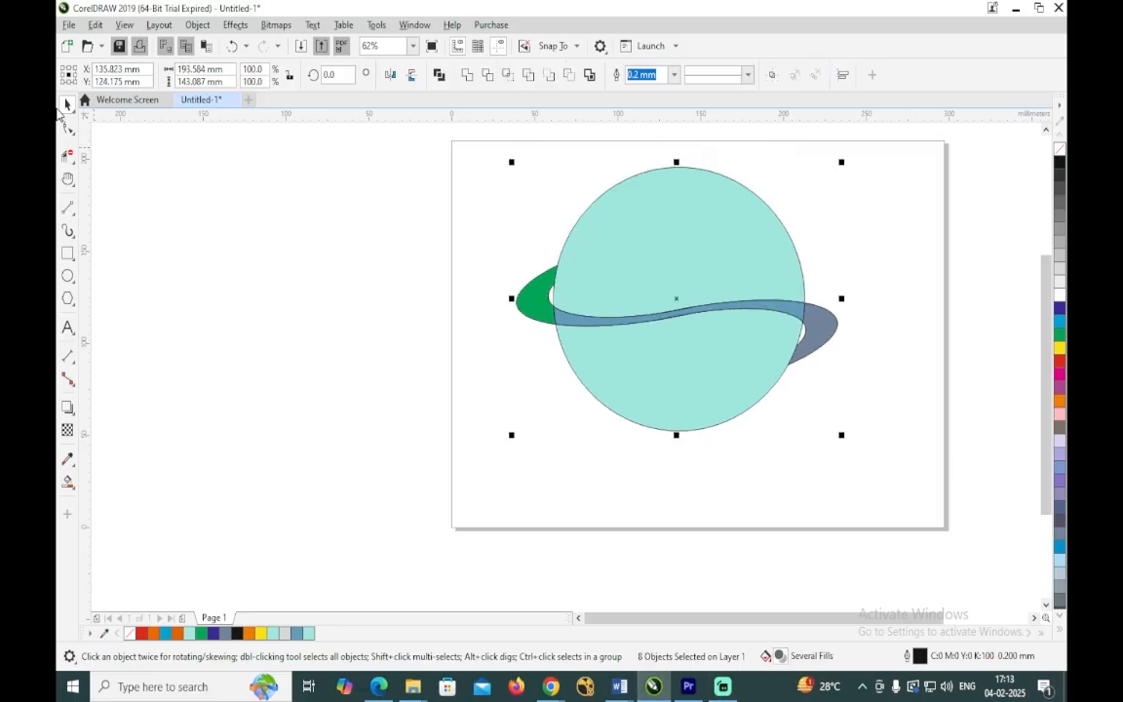
pyautogui.moveTo(489, 153)
pyautogui.mouseDown()
pyautogui.moveTo(829, 386)
pyautogui.moveTo(913, 477)
pyautogui.moveTo(907, 468)
pyautogui.mouseUp()
pyautogui.moveTo(684, 305); pyautogui.dragTo(276, 313)
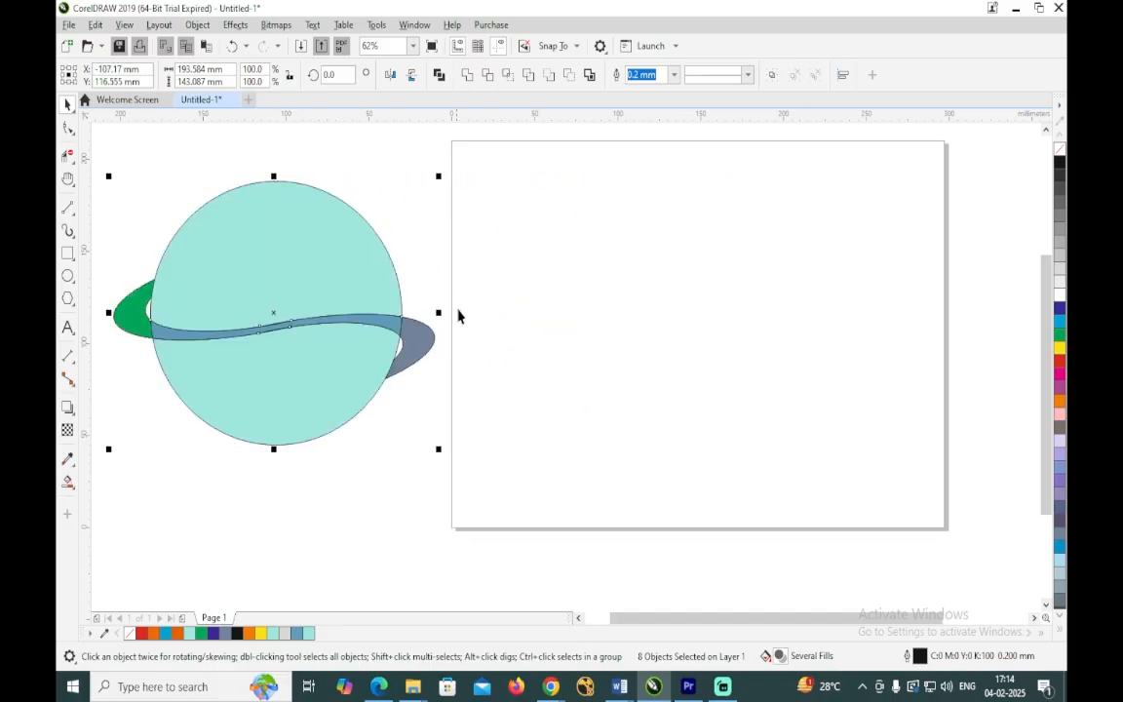
# Draw three nested ellipses on the page, about 113 x 91 mm, 50 x 40 mm and 25 x 20 mm.
pyautogui.click(67, 278)
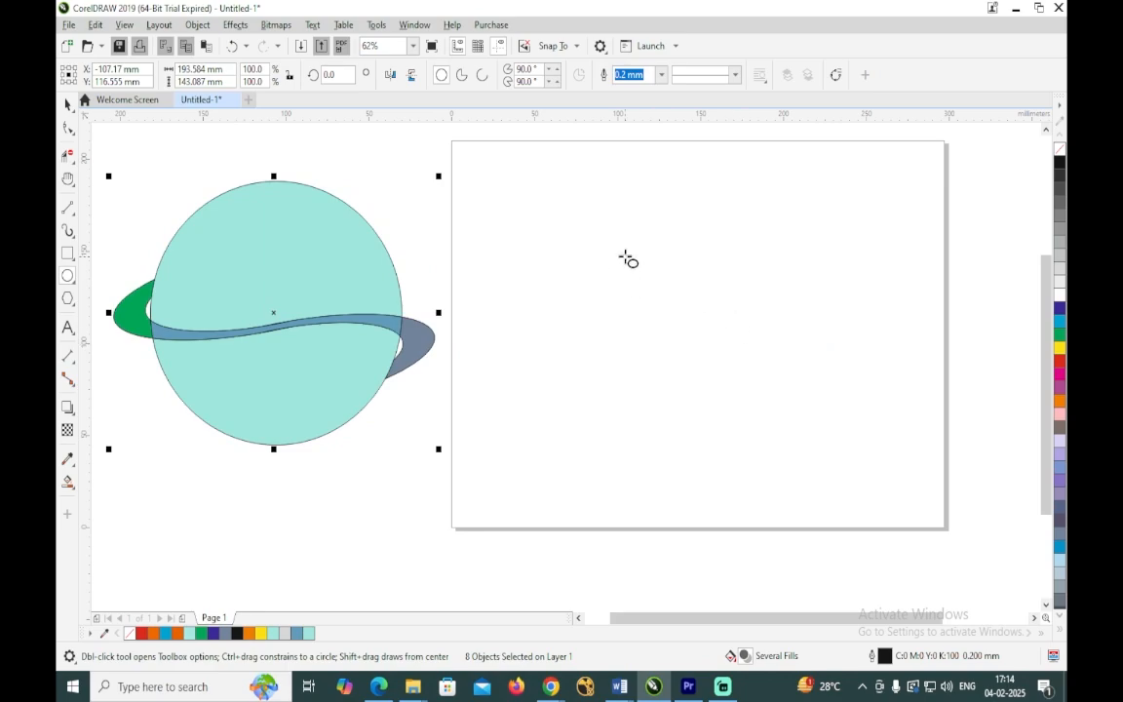
pyautogui.moveTo(618, 247); pyautogui.dragTo(805, 418)
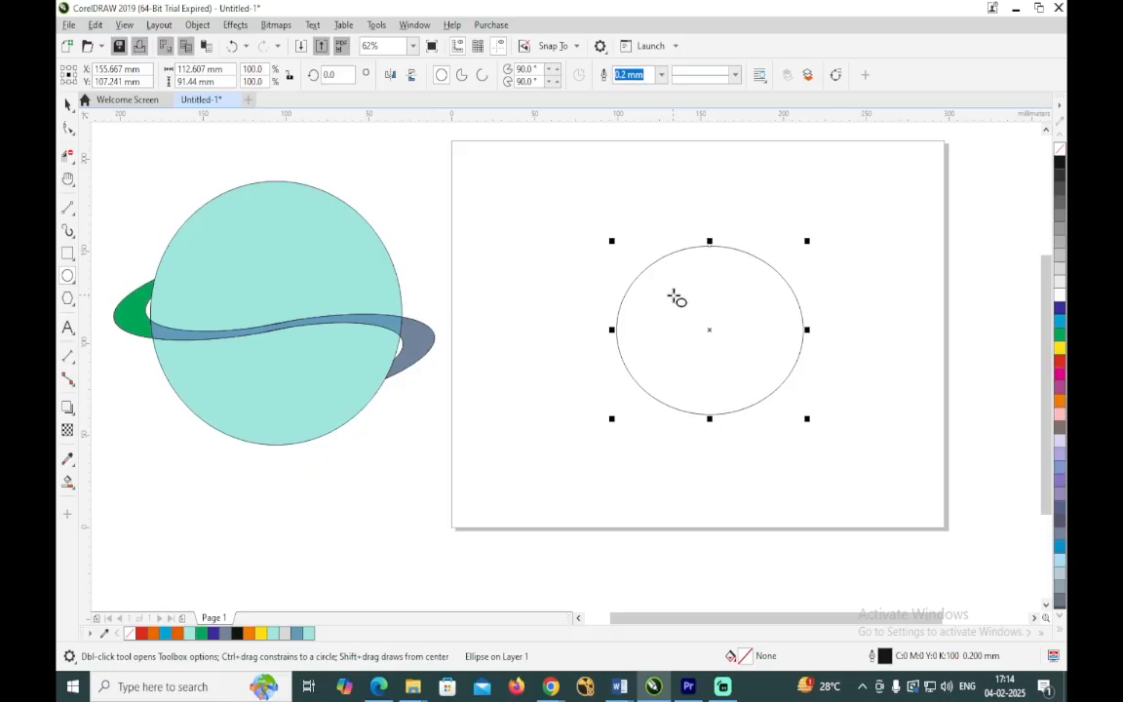
pyautogui.moveTo(673, 293); pyautogui.dragTo(761, 373)
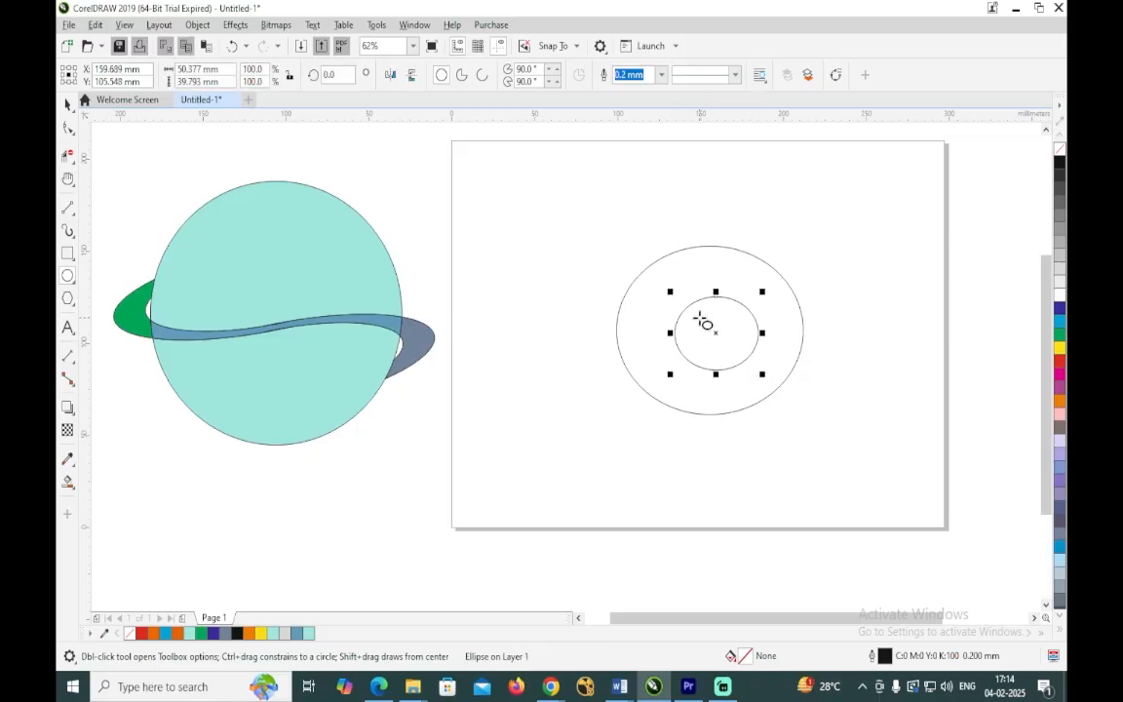
pyautogui.moveTo(698, 316); pyautogui.dragTo(743, 358)
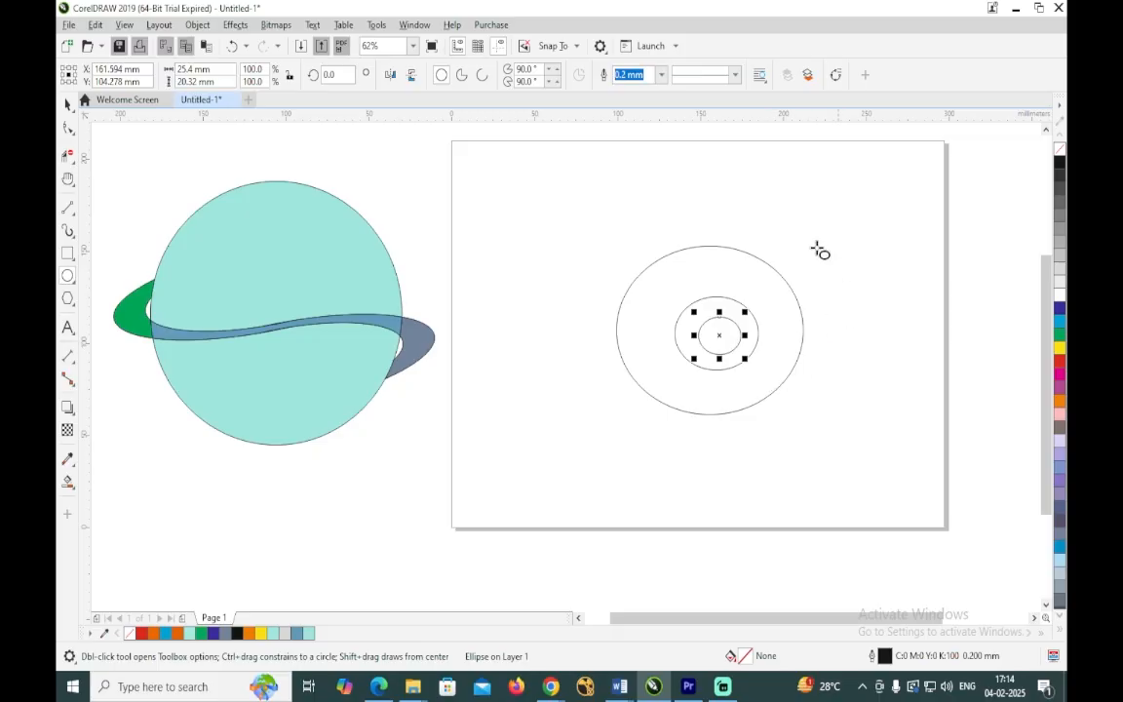
# Draw three 2-point lines from the middle ellipse's edge to the outer ellipse, dividing the outer band into three sections.
pyautogui.click(72, 214)
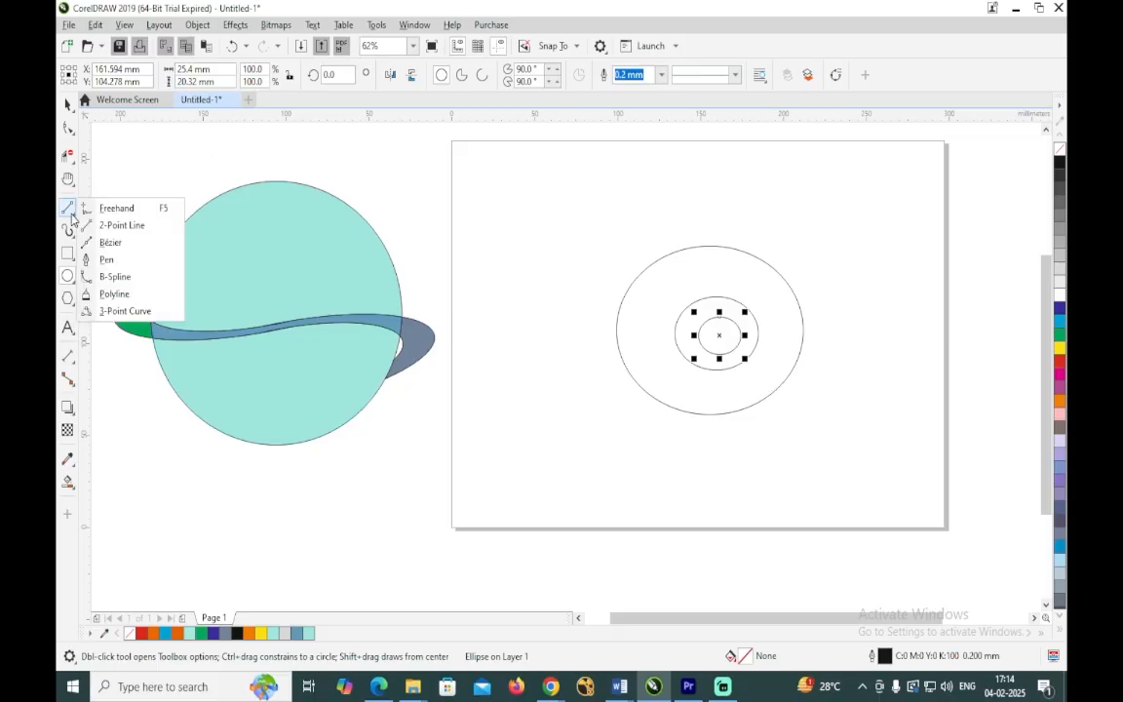
pyautogui.click(103, 223)
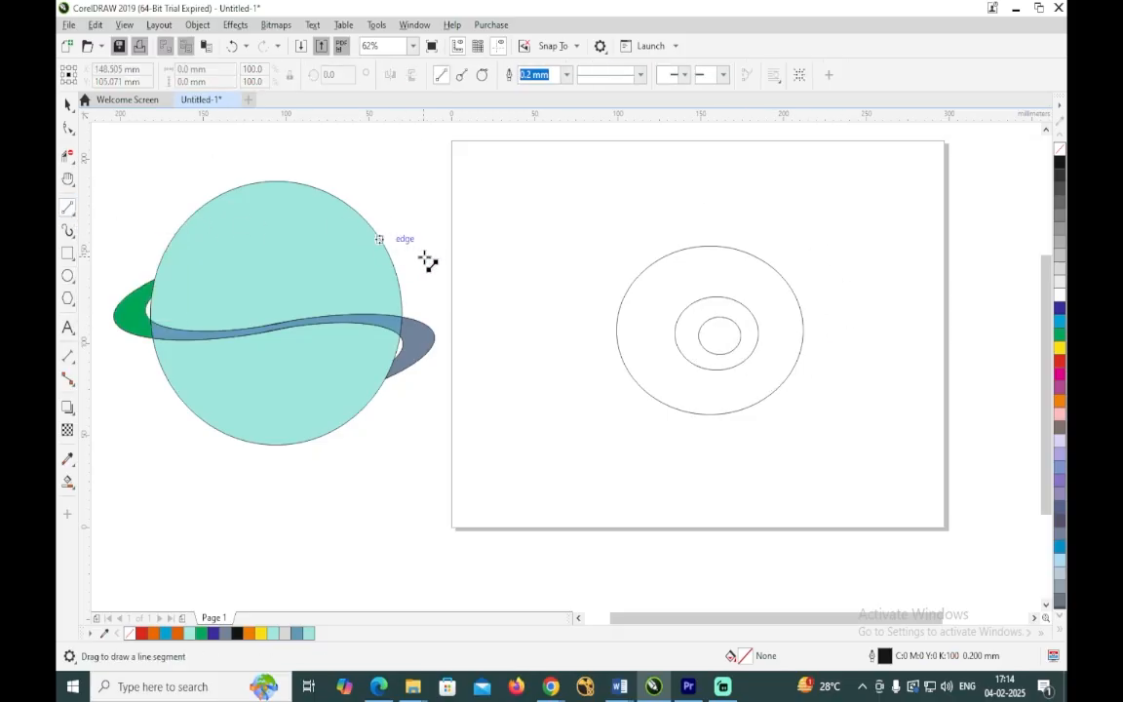
pyautogui.click(70, 216)
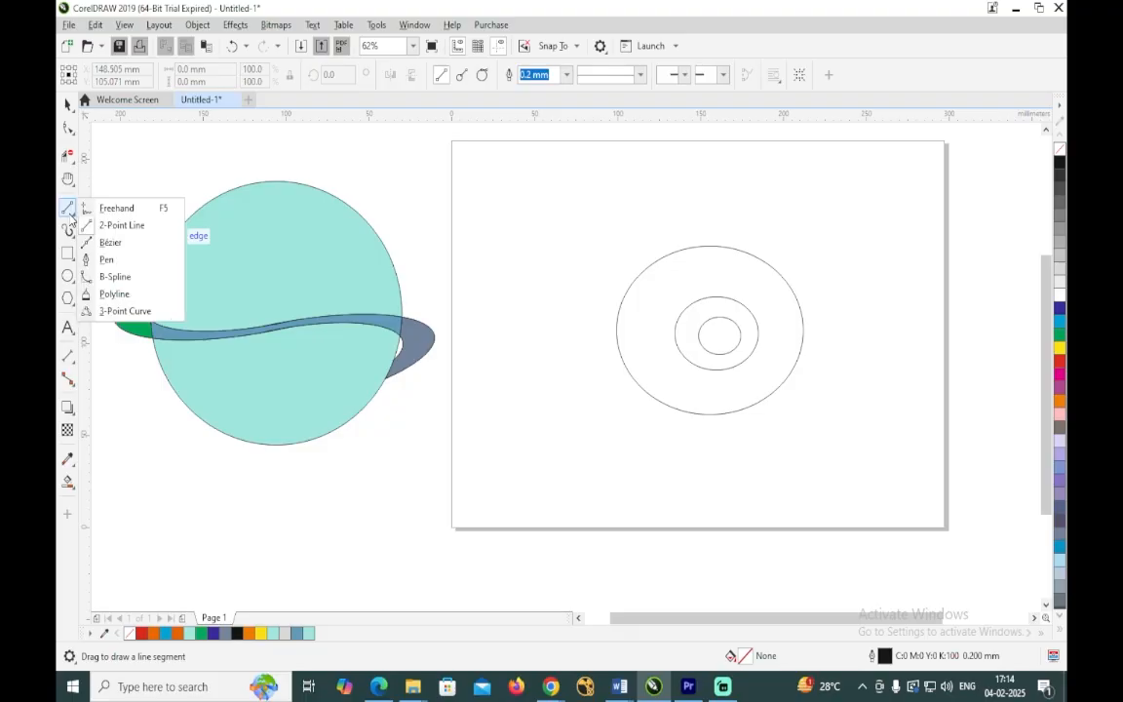
pyautogui.click(103, 224)
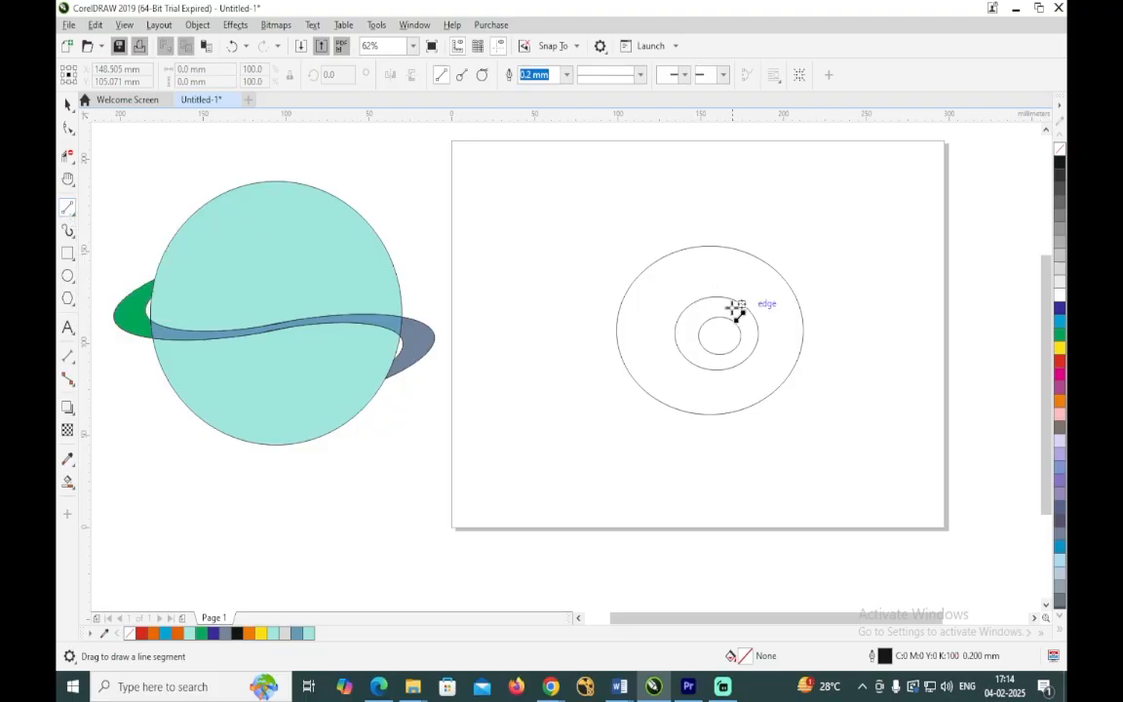
pyautogui.moveTo(726, 298); pyautogui.dragTo(792, 286)
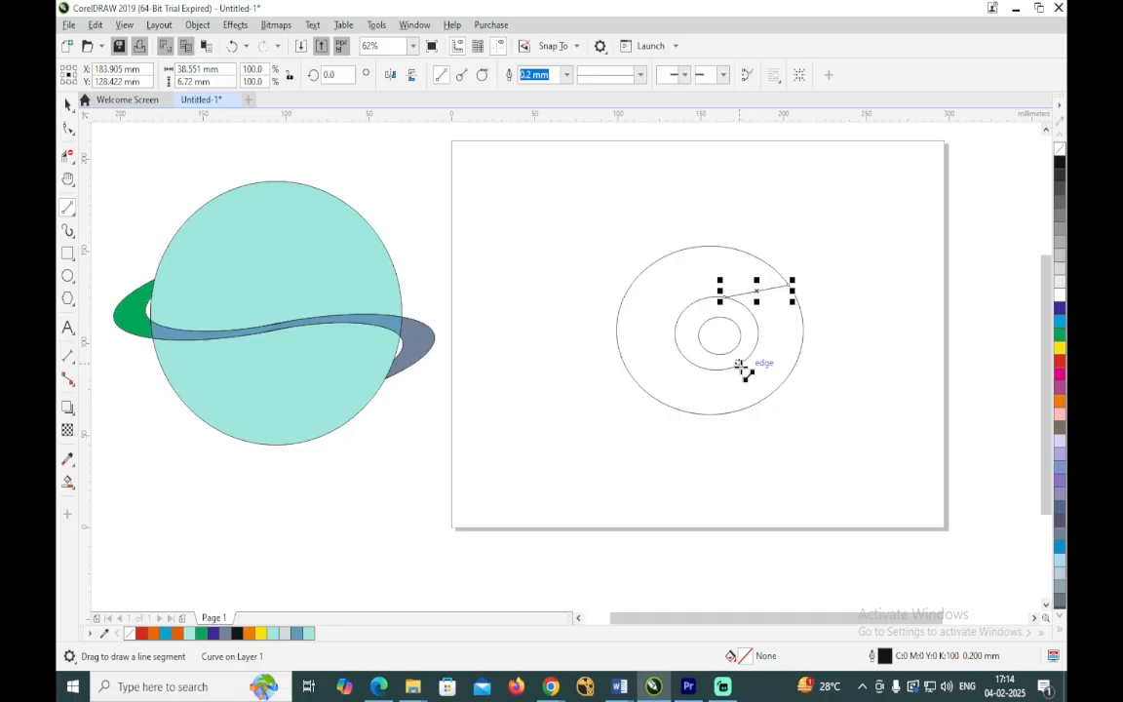
pyautogui.moveTo(741, 367); pyautogui.dragTo(714, 415)
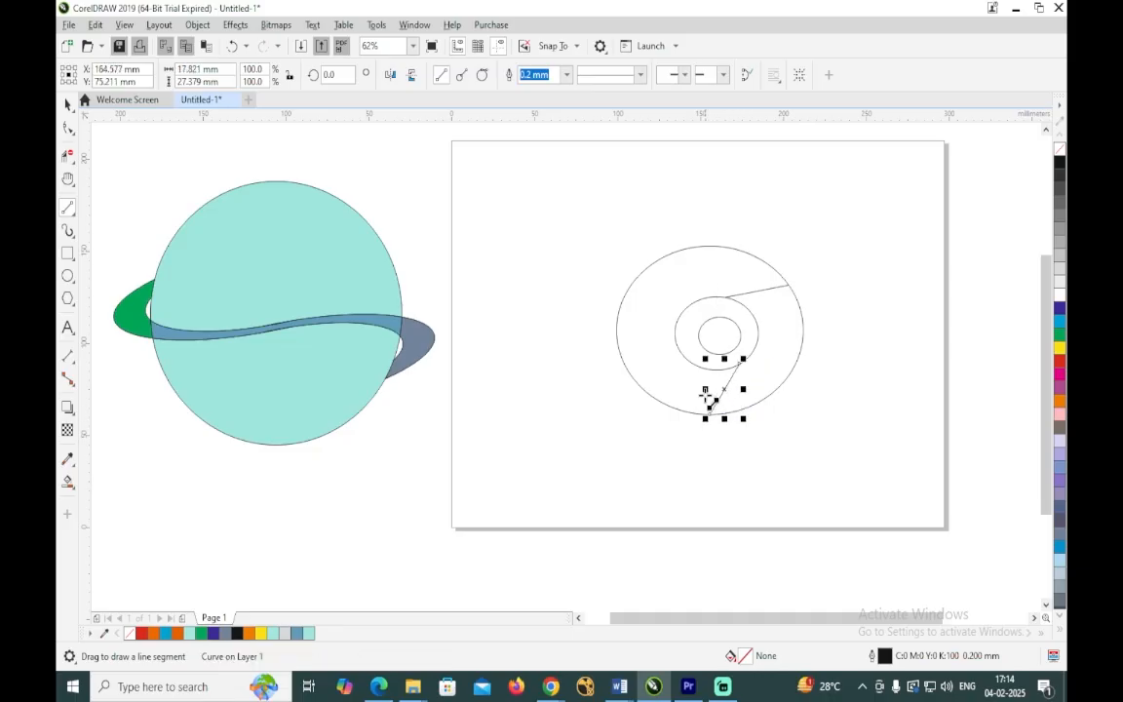
pyautogui.moveTo(675, 340); pyautogui.dragTo(639, 275)
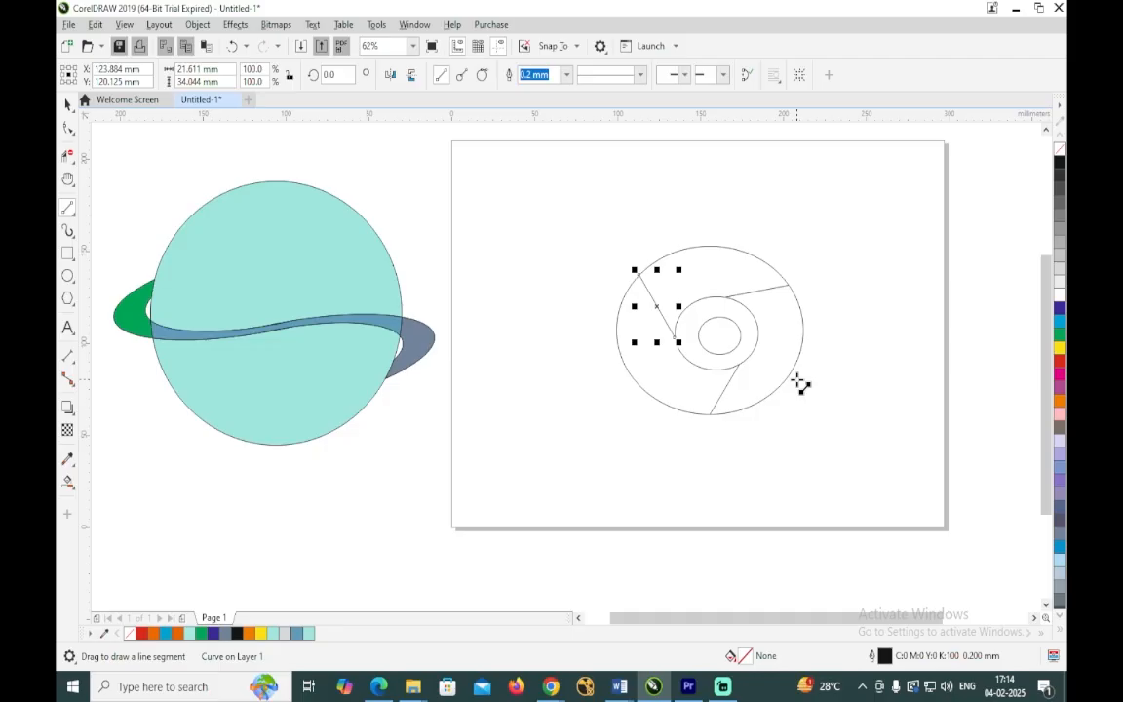
# Smart Fill the innermost ellipse and color it cyan, C100 M0 Y0 K0.
pyautogui.click(68, 484)
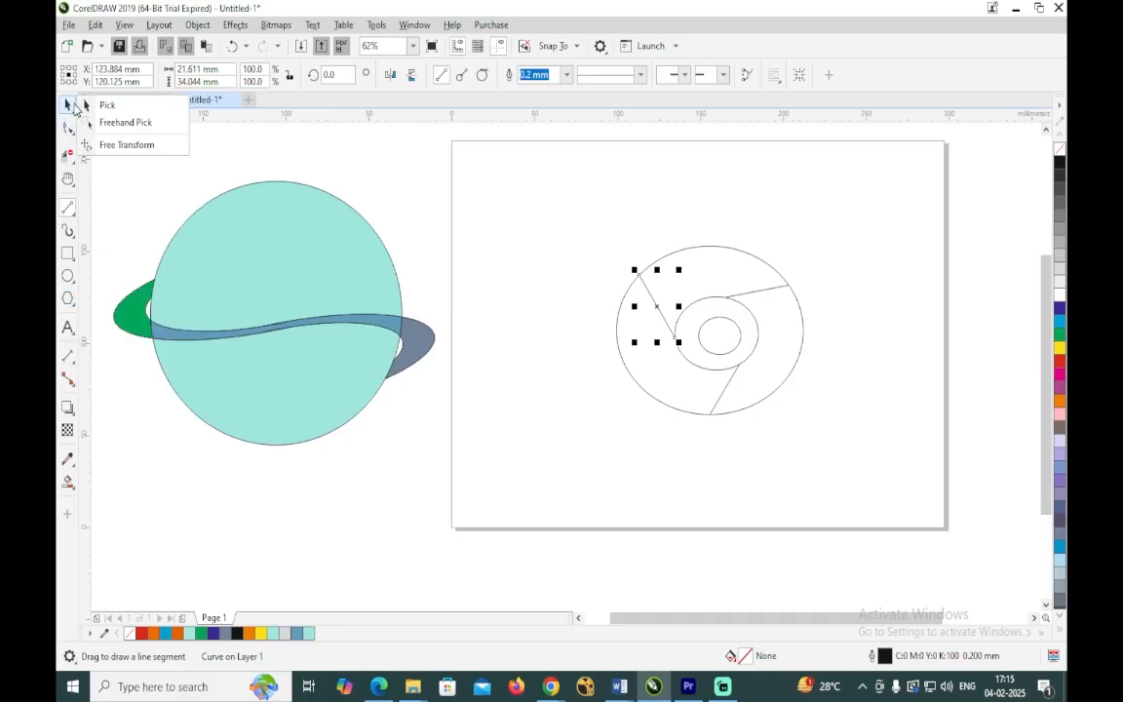
pyautogui.click(70, 104)
pyautogui.click(369, 165)
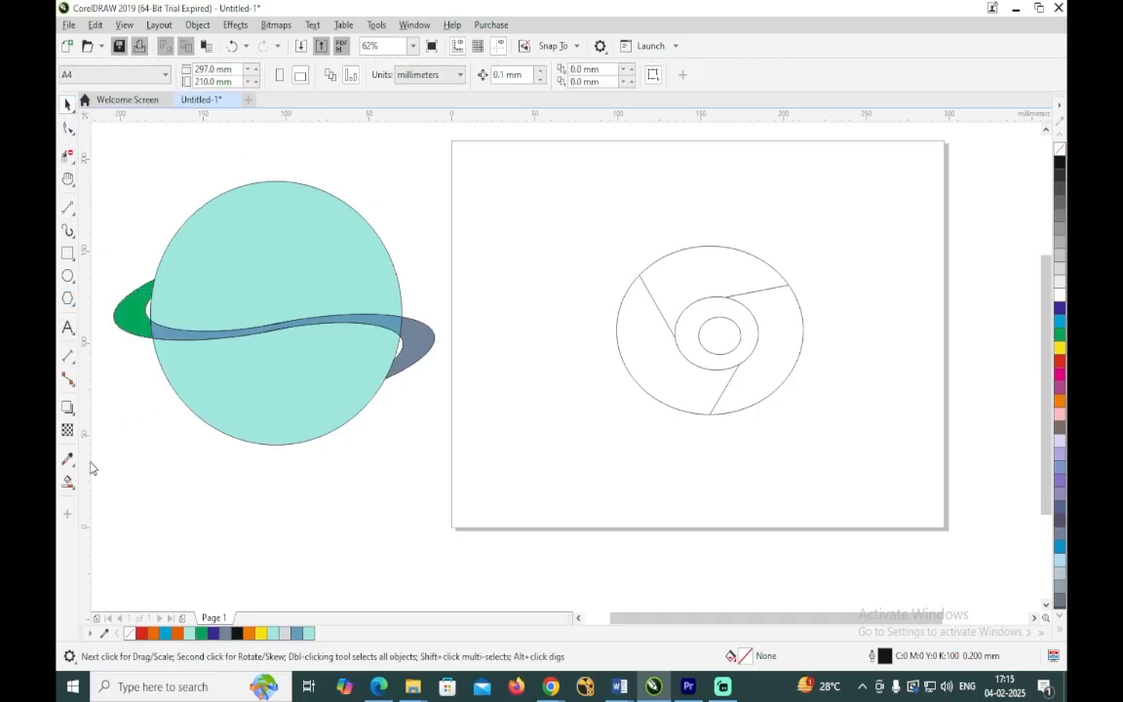
pyautogui.click(68, 483)
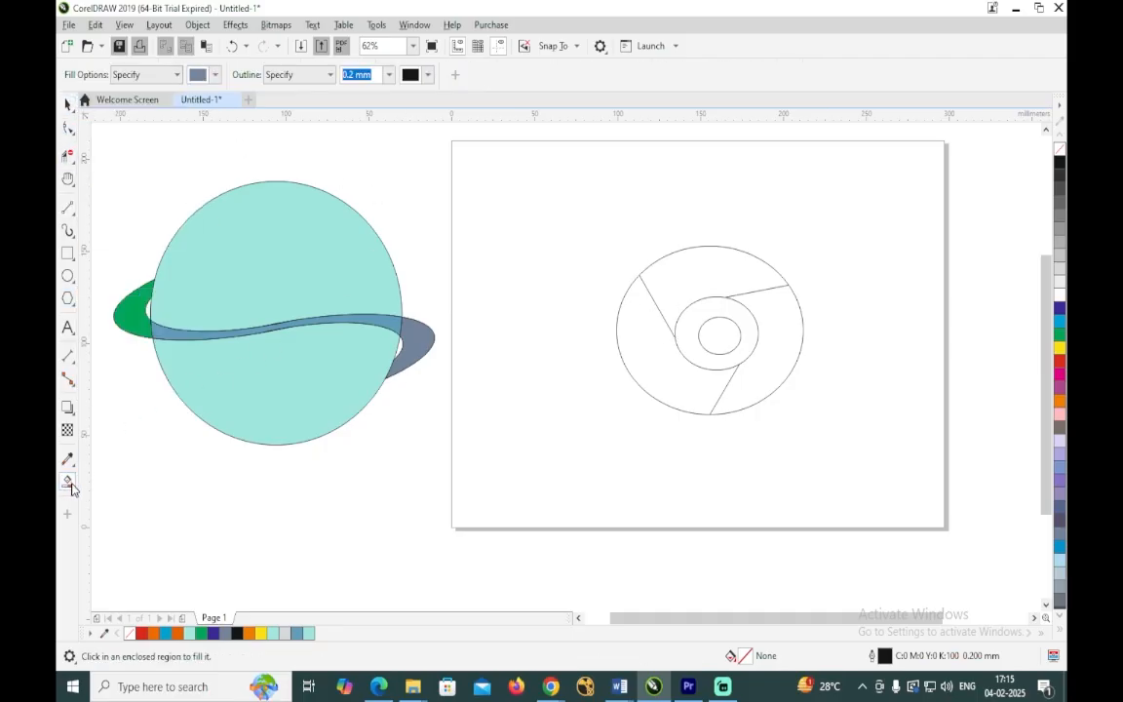
pyautogui.click(1060, 329)
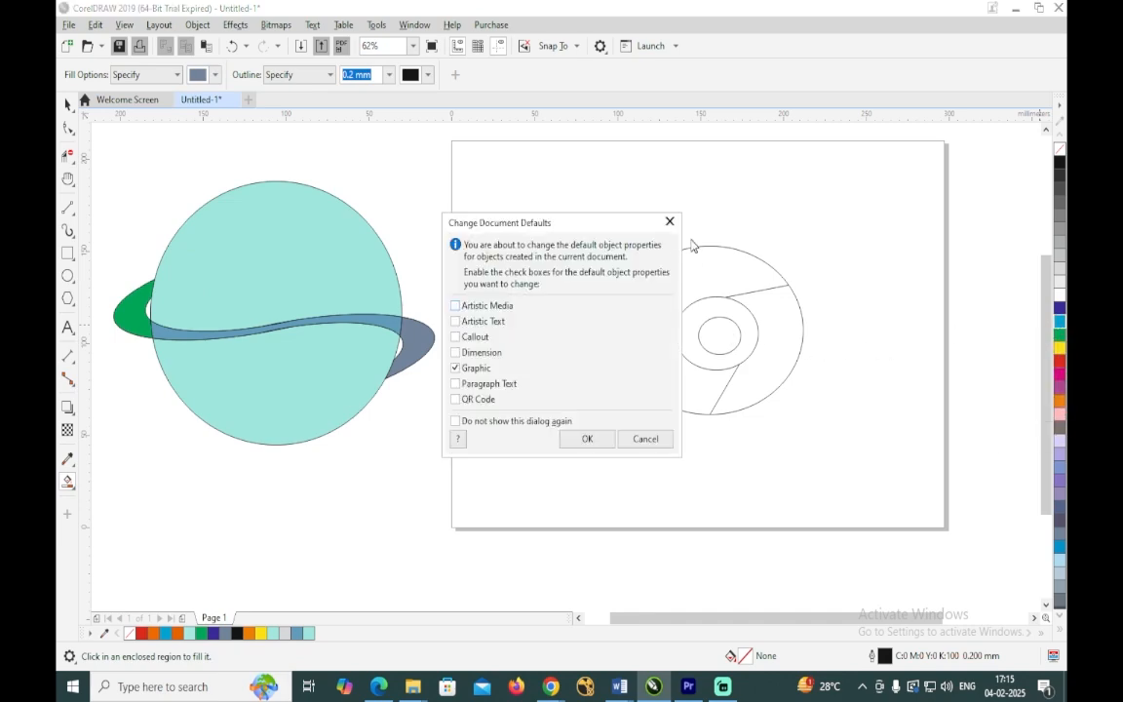
pyautogui.press('Escape')
pyautogui.click(720, 335)
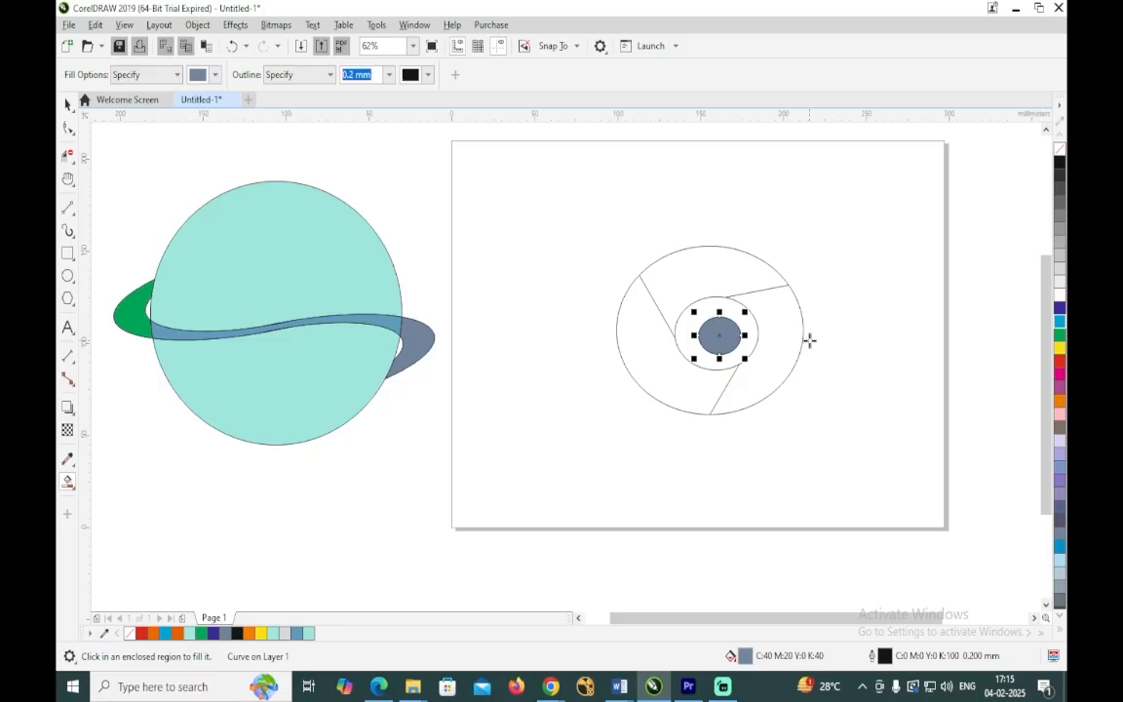
pyautogui.click(1061, 329)
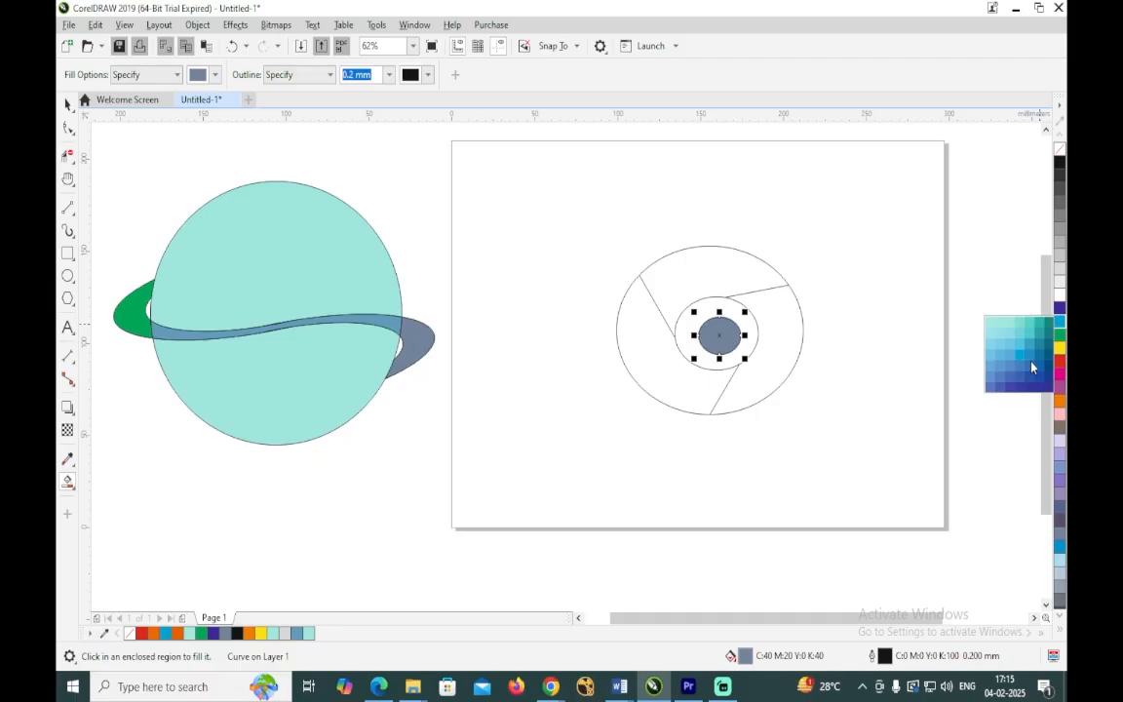
pyautogui.click(1022, 362)
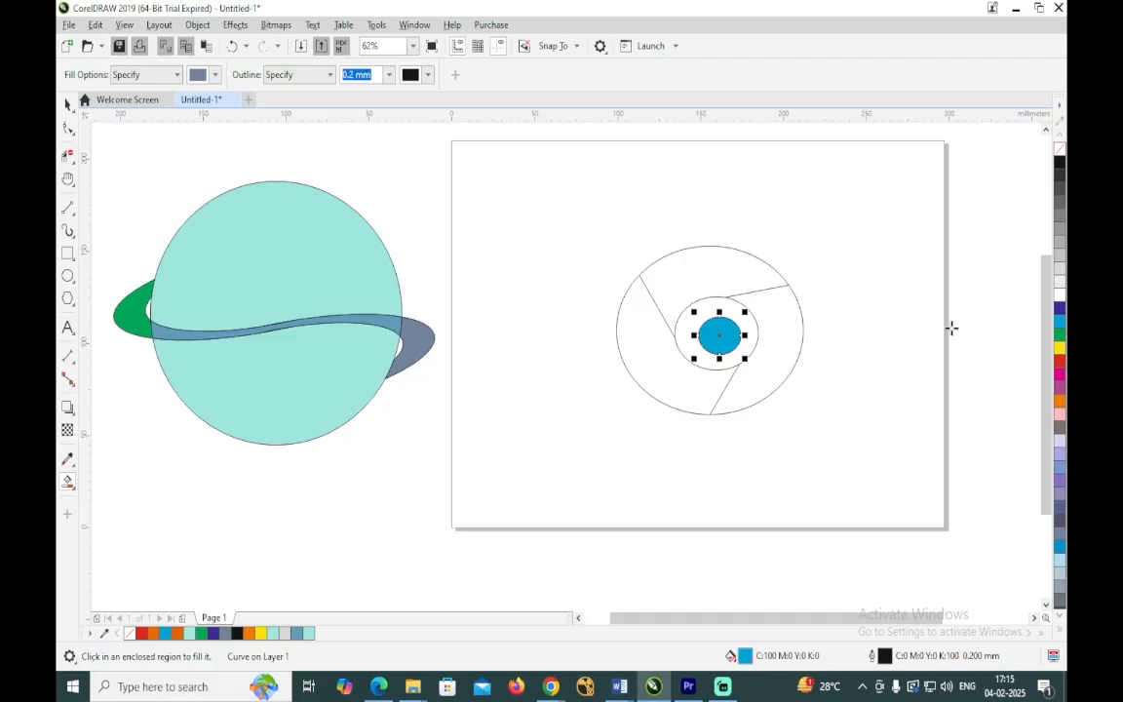
pyautogui.click(1060, 295)
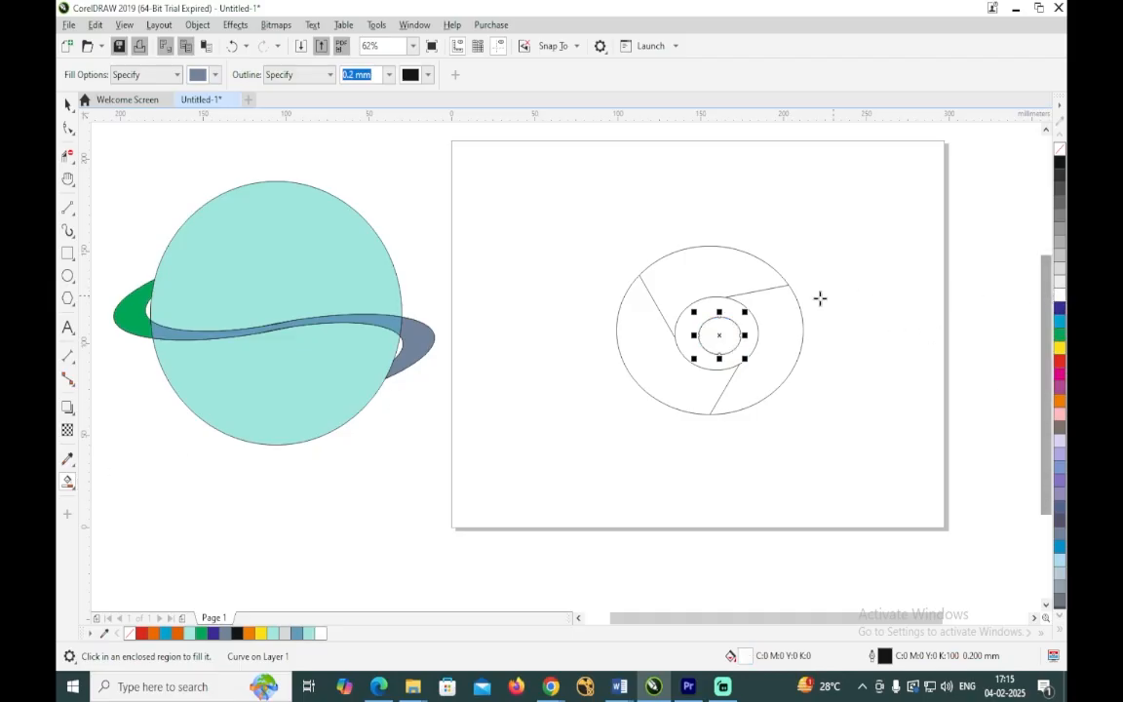
pyautogui.hotkey('ctrl', 'z')
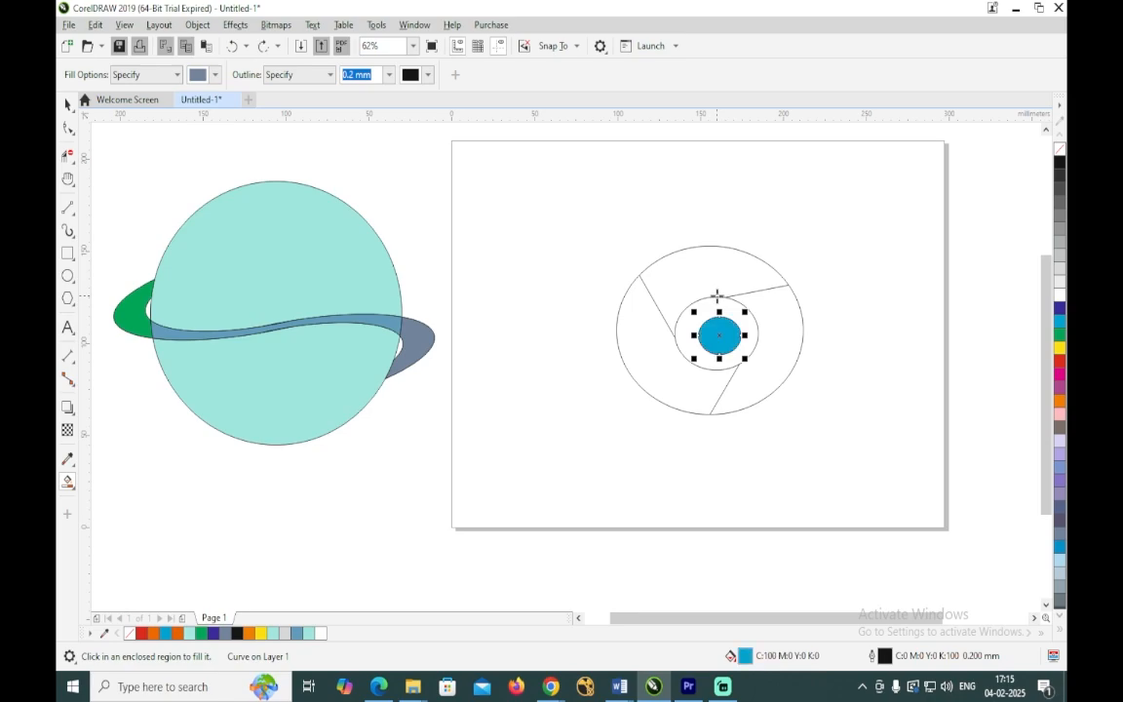
# Fill the middle ellipse with white, C0 M0 Y0 K0.
pyautogui.click(68, 106)
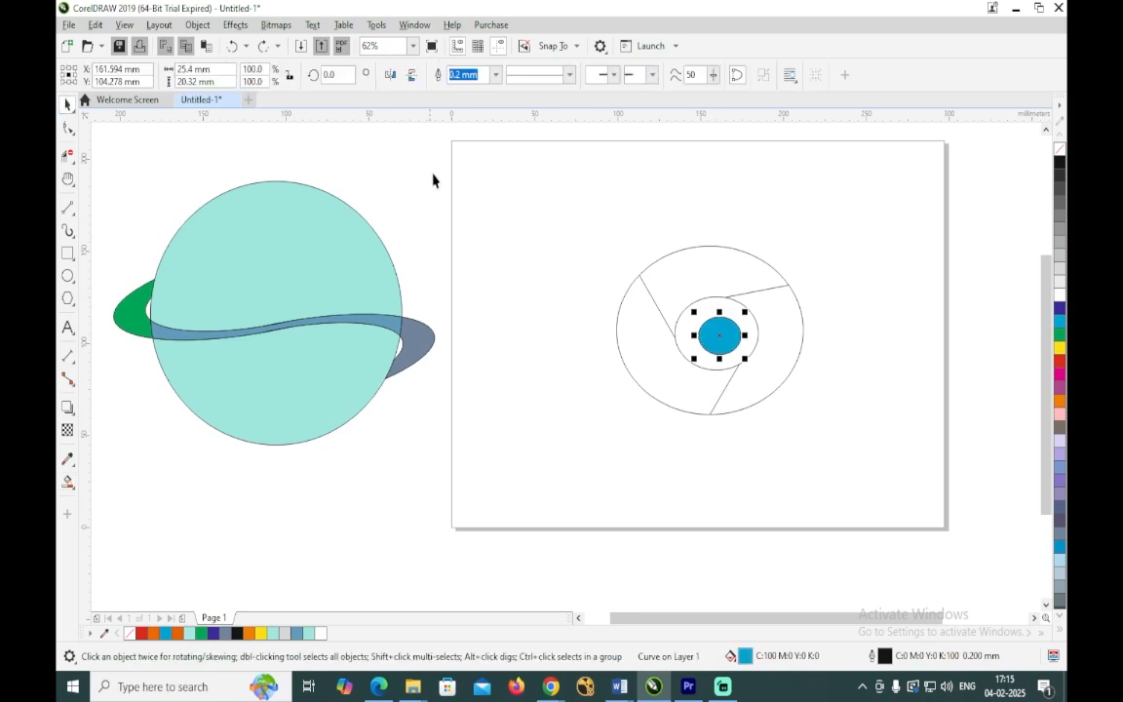
pyautogui.click(562, 203)
pyautogui.click(751, 317)
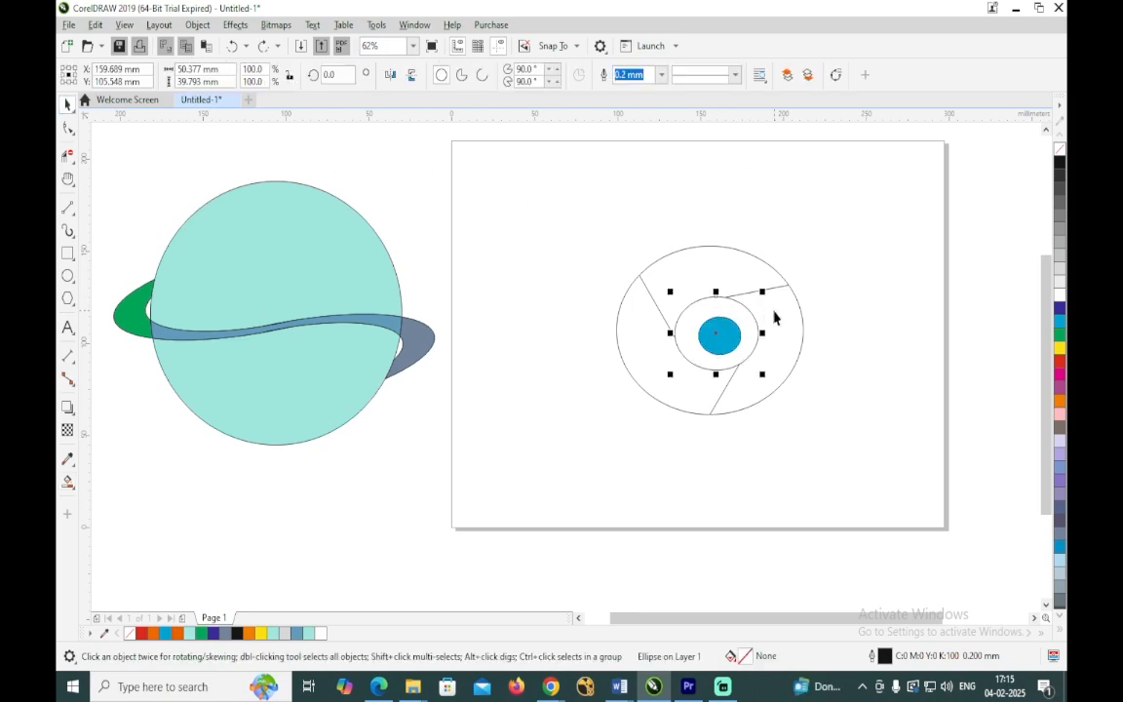
pyautogui.click(1061, 297)
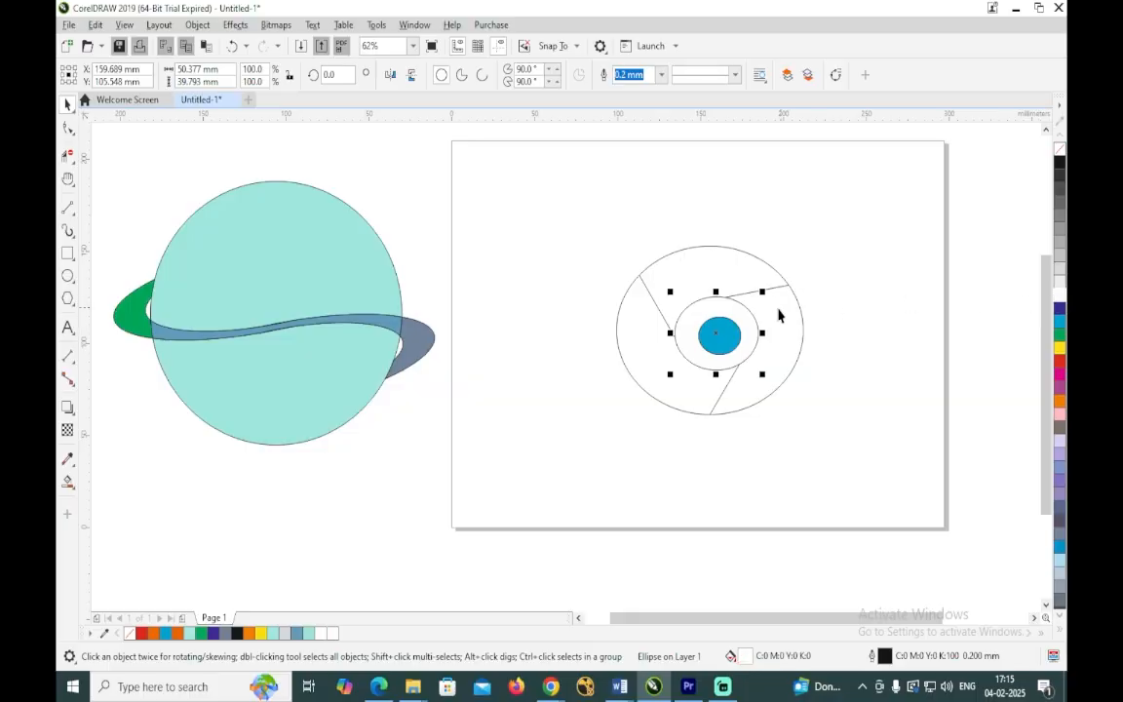
pyautogui.click(731, 308)
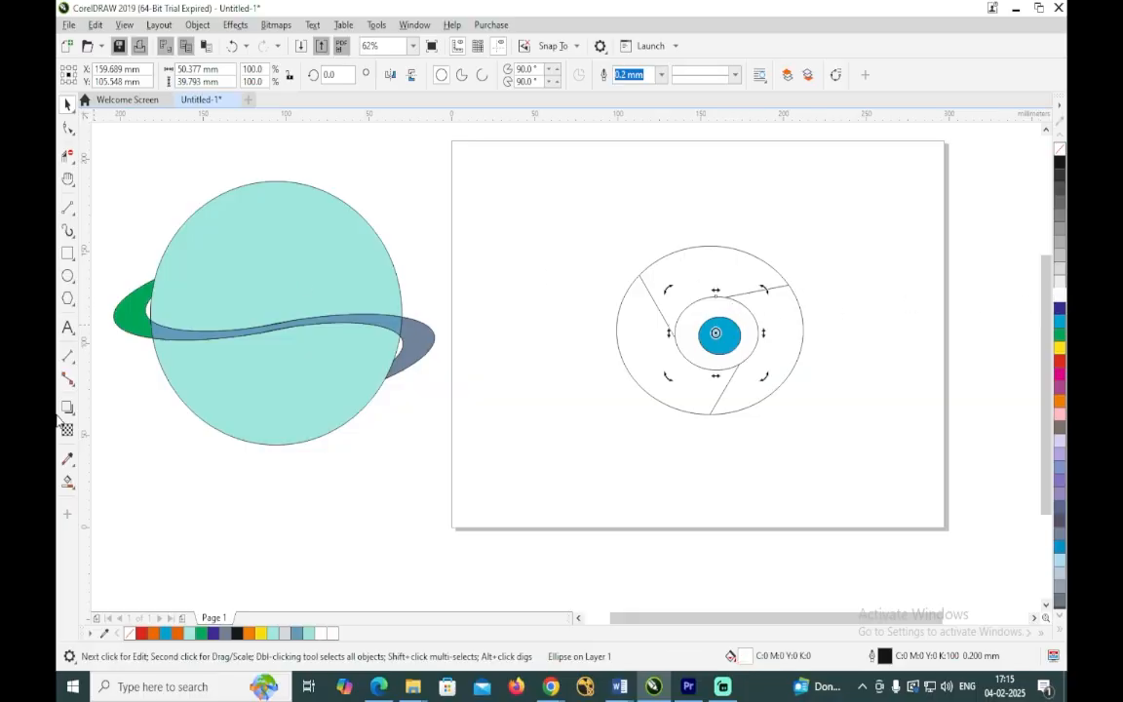
# Smart Fill the ring between the middle ellipse and the cyan center, color it white, and deselect it.
pyautogui.click(68, 481)
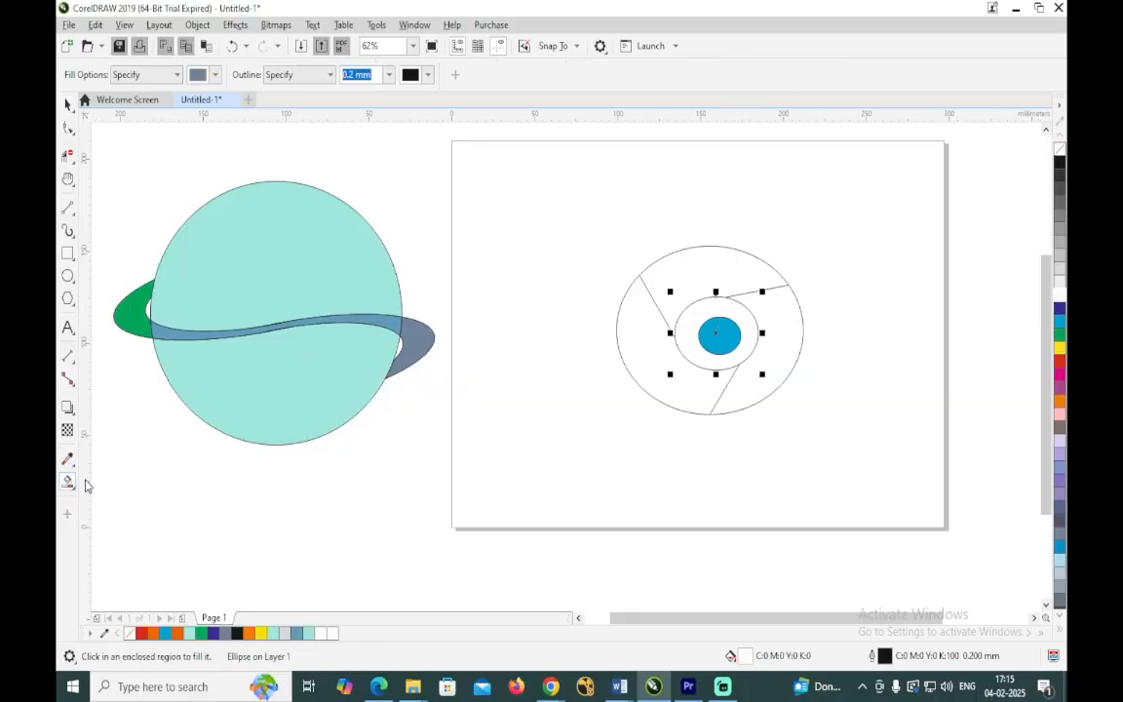
pyautogui.click(694, 317)
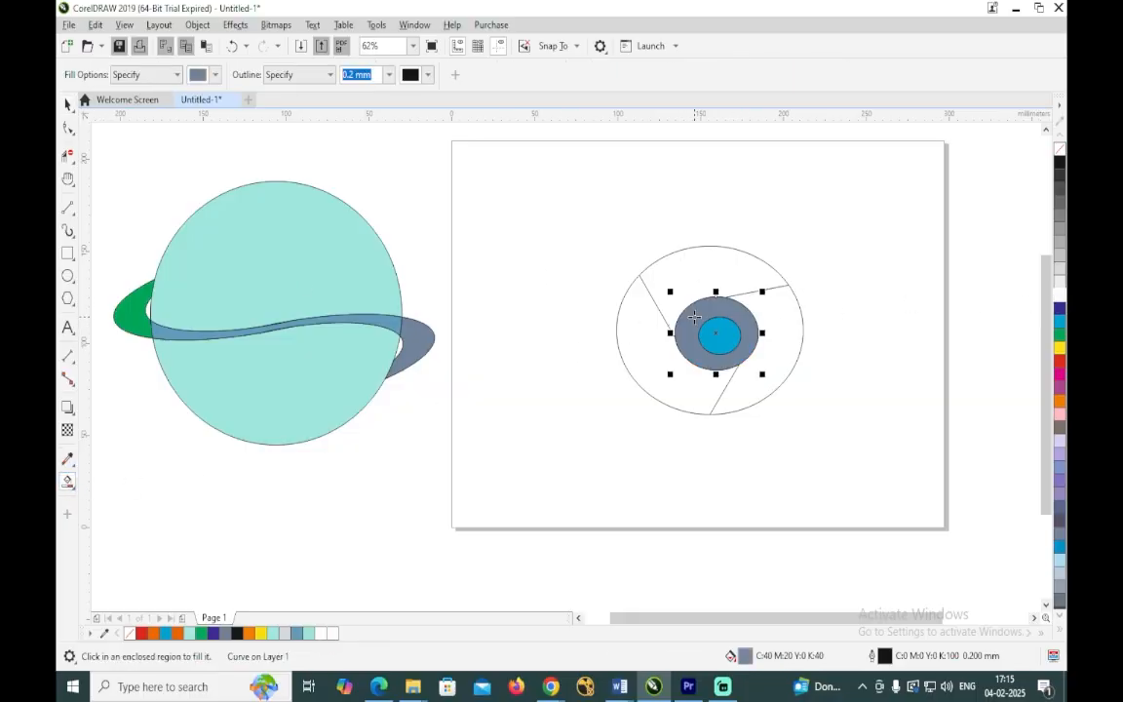
pyautogui.click(1059, 295)
pyautogui.click(1054, 298)
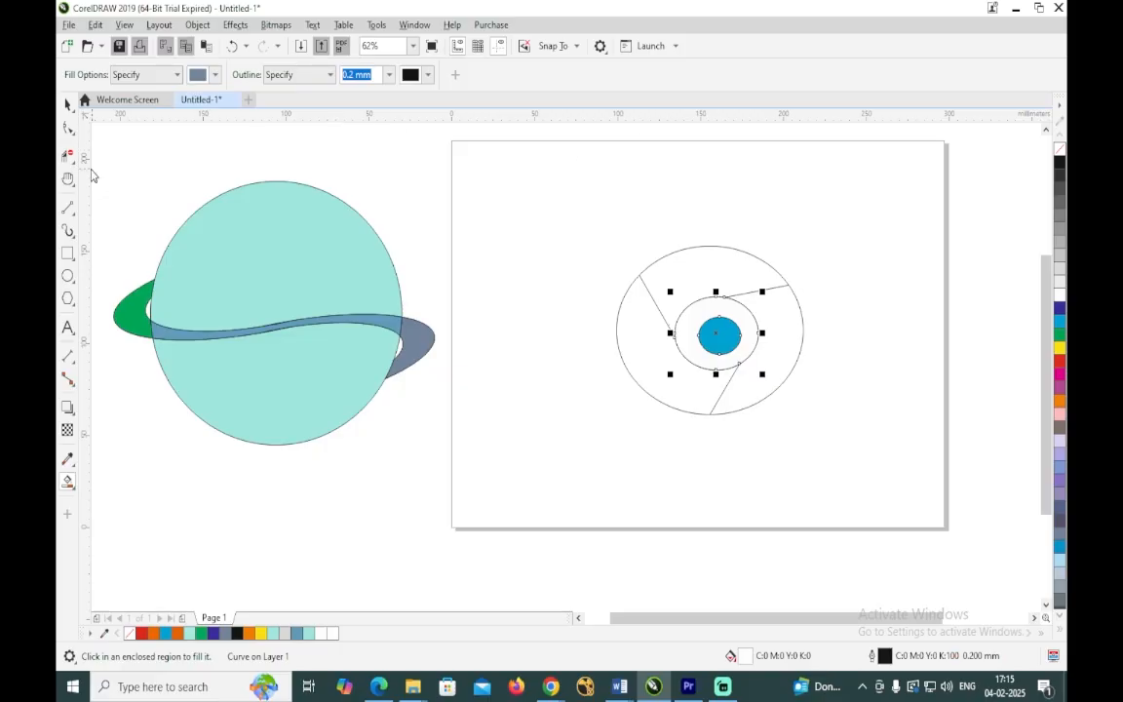
pyautogui.click(67, 103)
pyautogui.click(508, 175)
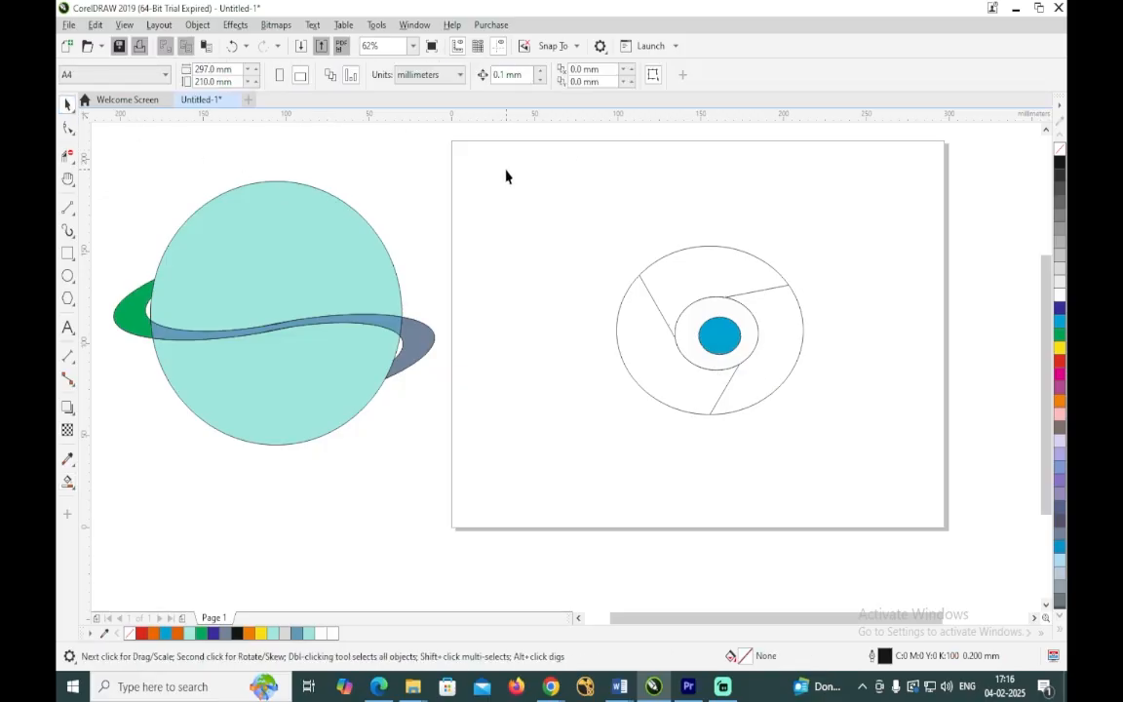
# Smart Fill the upper section of the outer band with the tool's gray-blue color, C40 M20 Y0 K40.
pyautogui.click(67, 481)
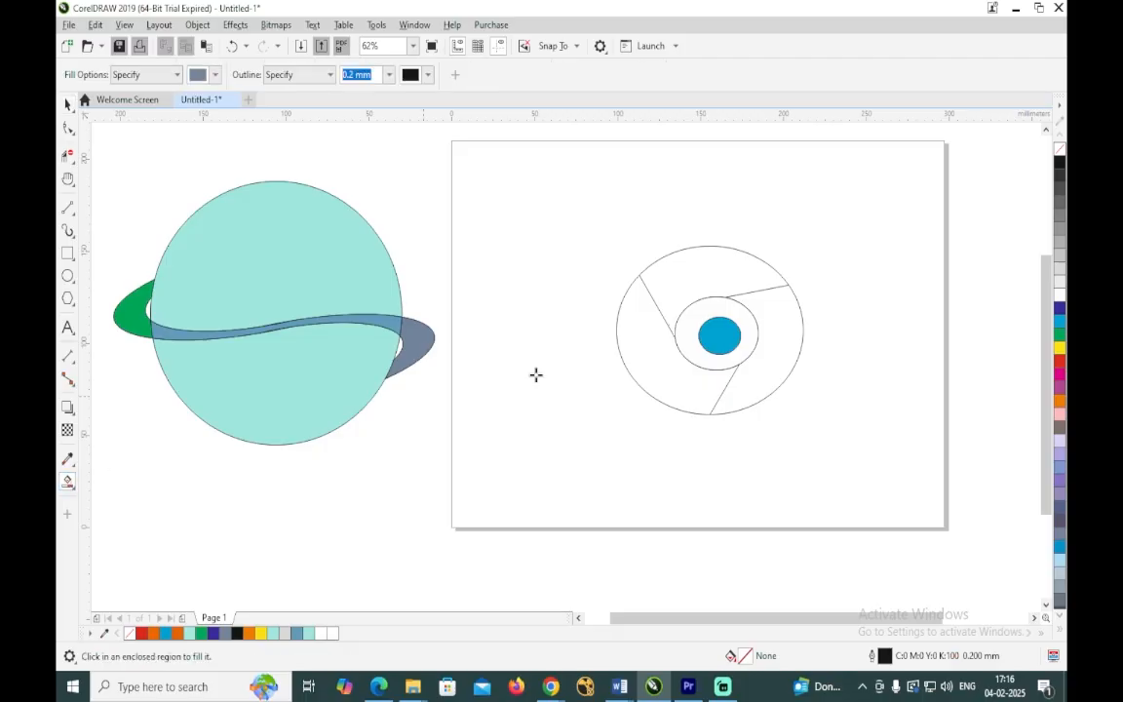
pyautogui.click(1062, 369)
pyautogui.click(670, 220)
pyautogui.click(712, 264)
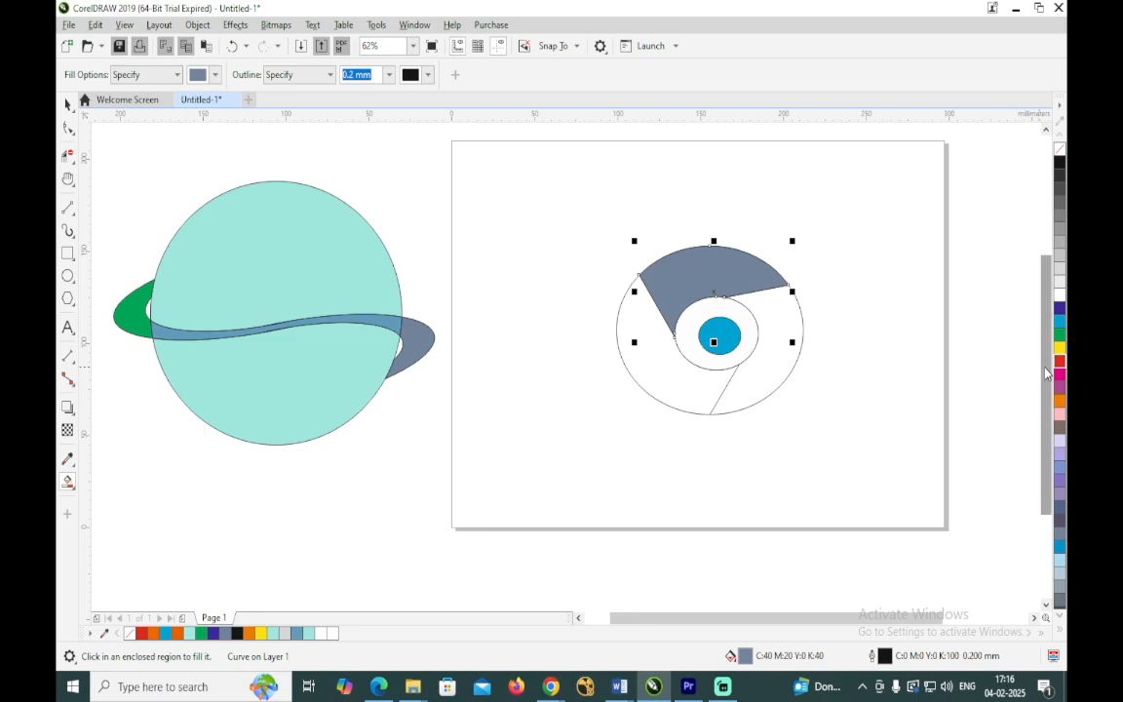
pyautogui.hotkey('ctrl', 'z')
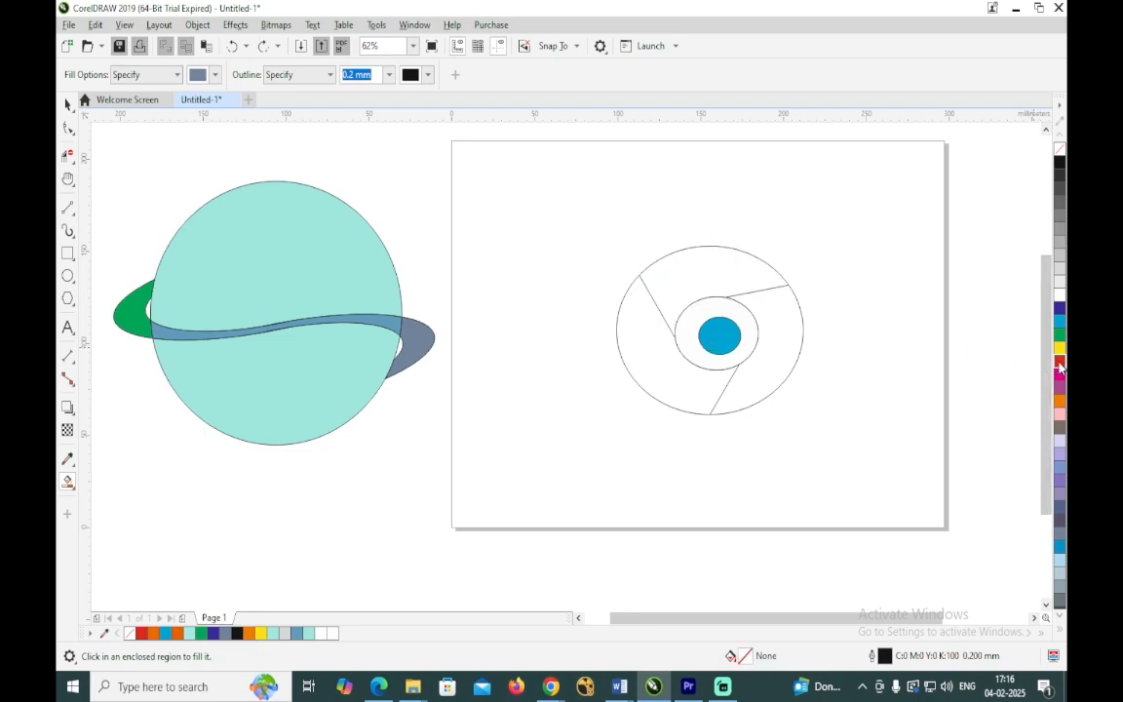
pyautogui.click(1059, 363)
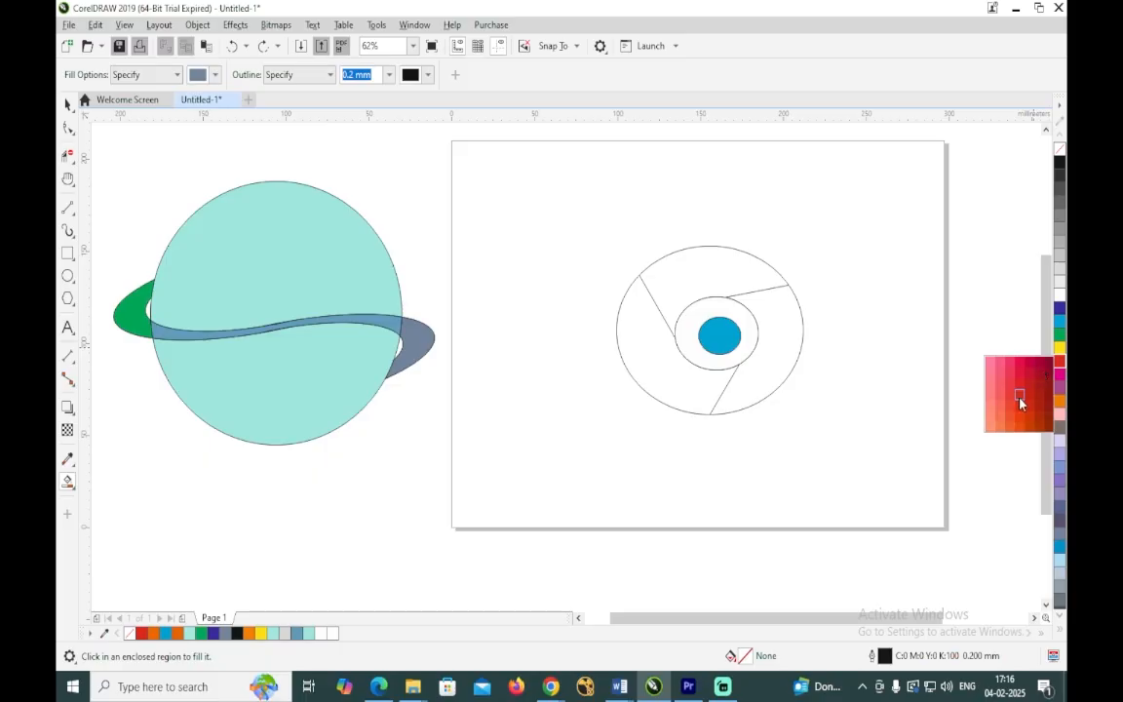
pyautogui.click(730, 276)
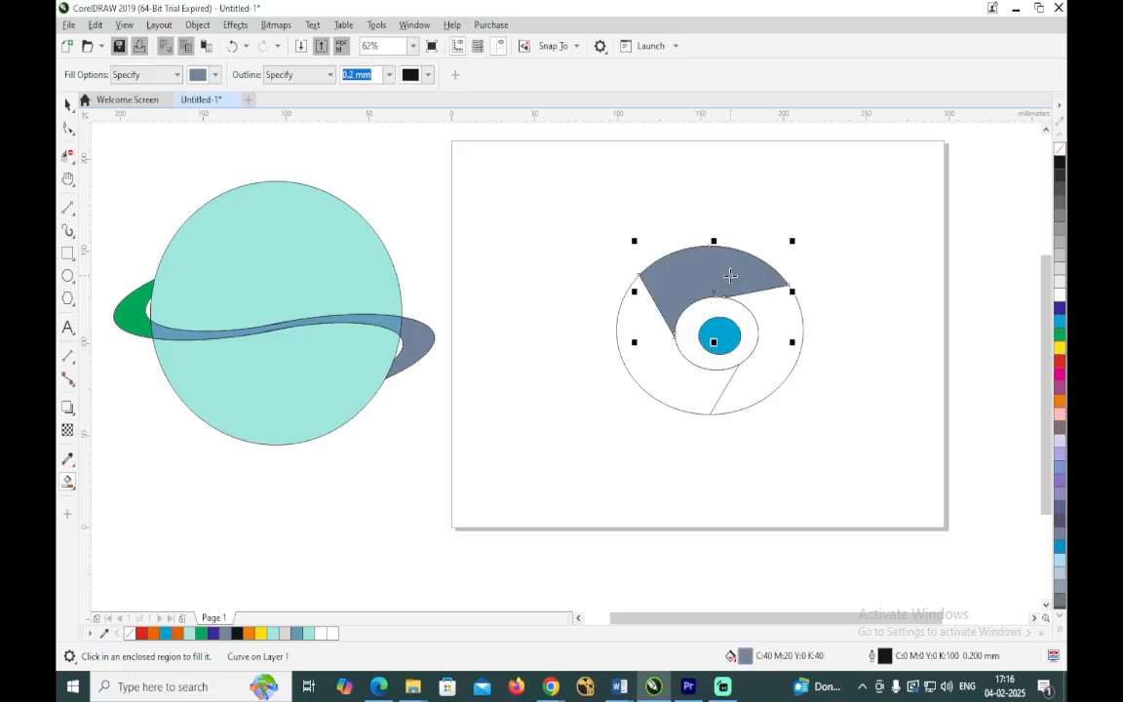
# Recolor the outer band's upper section with the orange-red tint C0 M81 Y100 K1 and deselect it.
pyautogui.click(1062, 368)
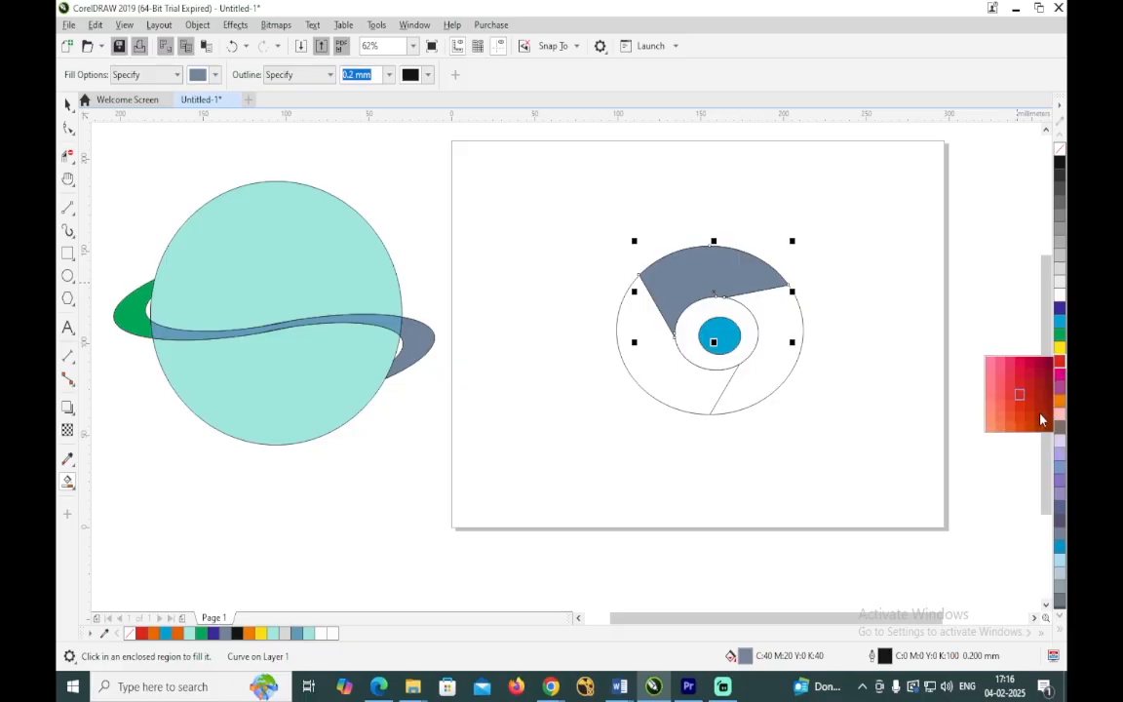
pyautogui.click(1046, 405)
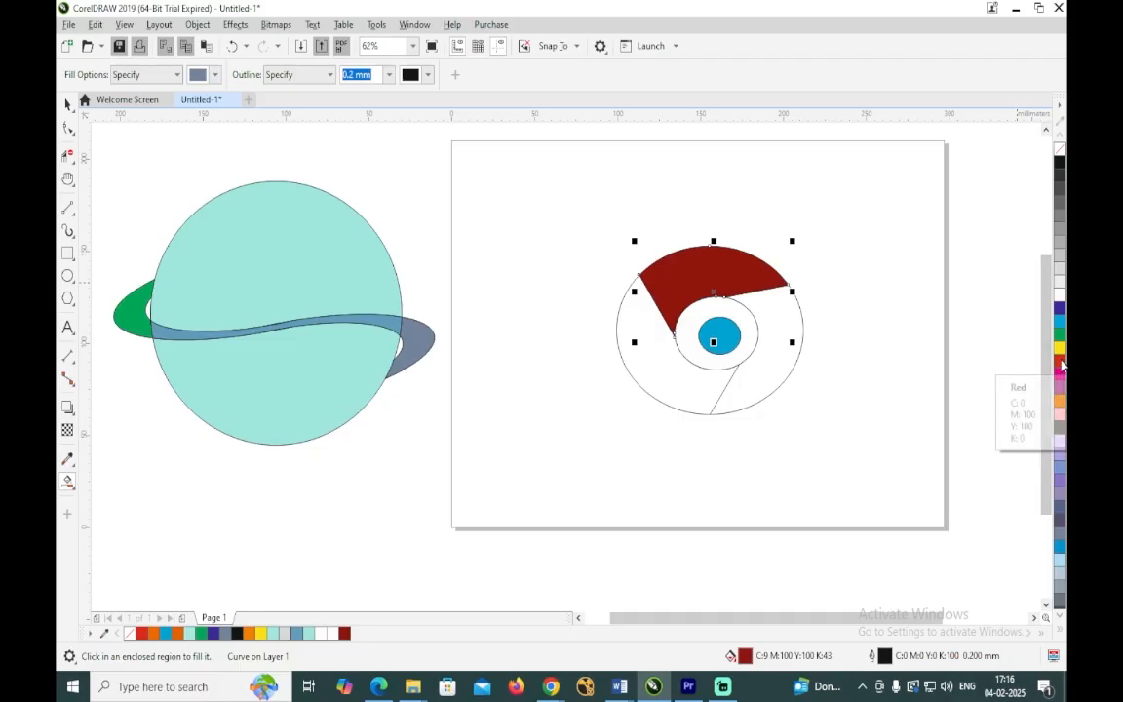
pyautogui.click(1060, 363)
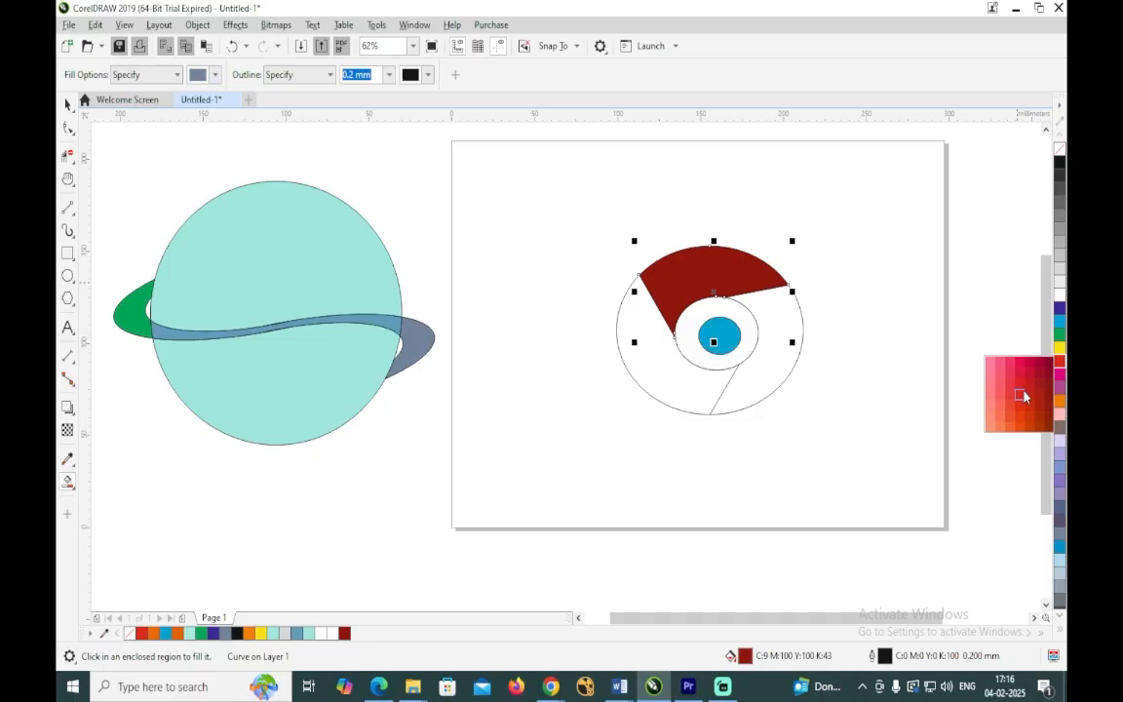
pyautogui.click(1019, 427)
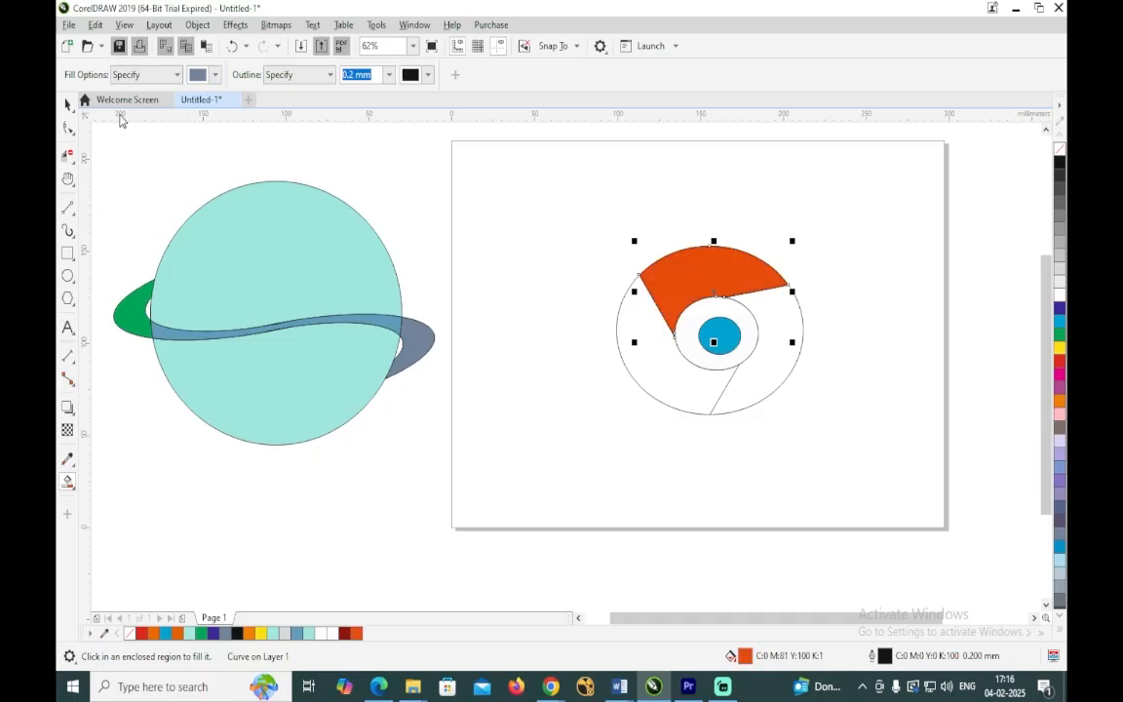
pyautogui.click(67, 104)
pyautogui.click(468, 201)
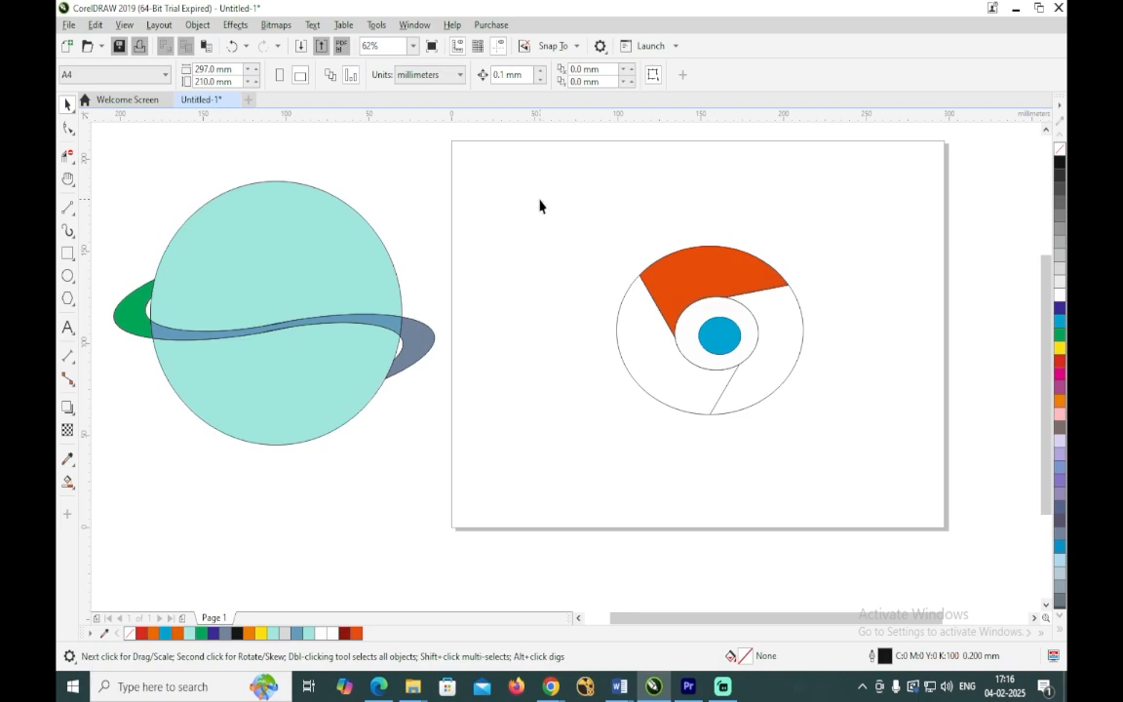
# Smart Fill the lower-left section of the outer band and color it green, C100 M0 Y100 K0.
pyautogui.click(1059, 338)
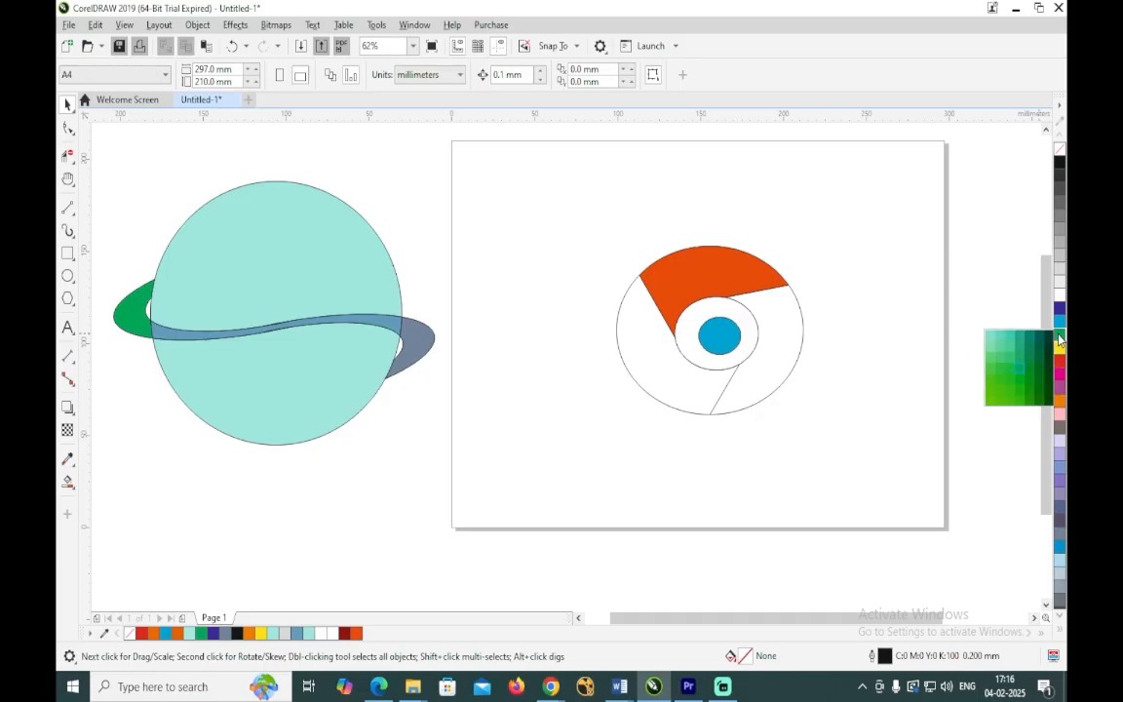
pyautogui.click(1026, 371)
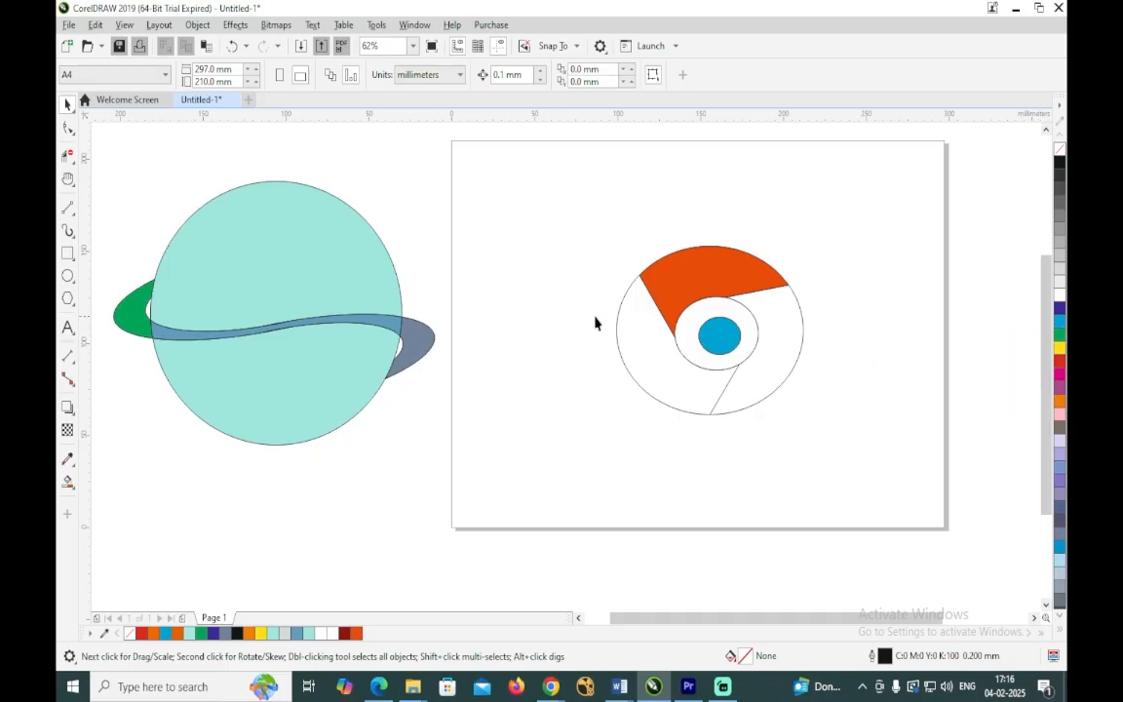
pyautogui.click(68, 482)
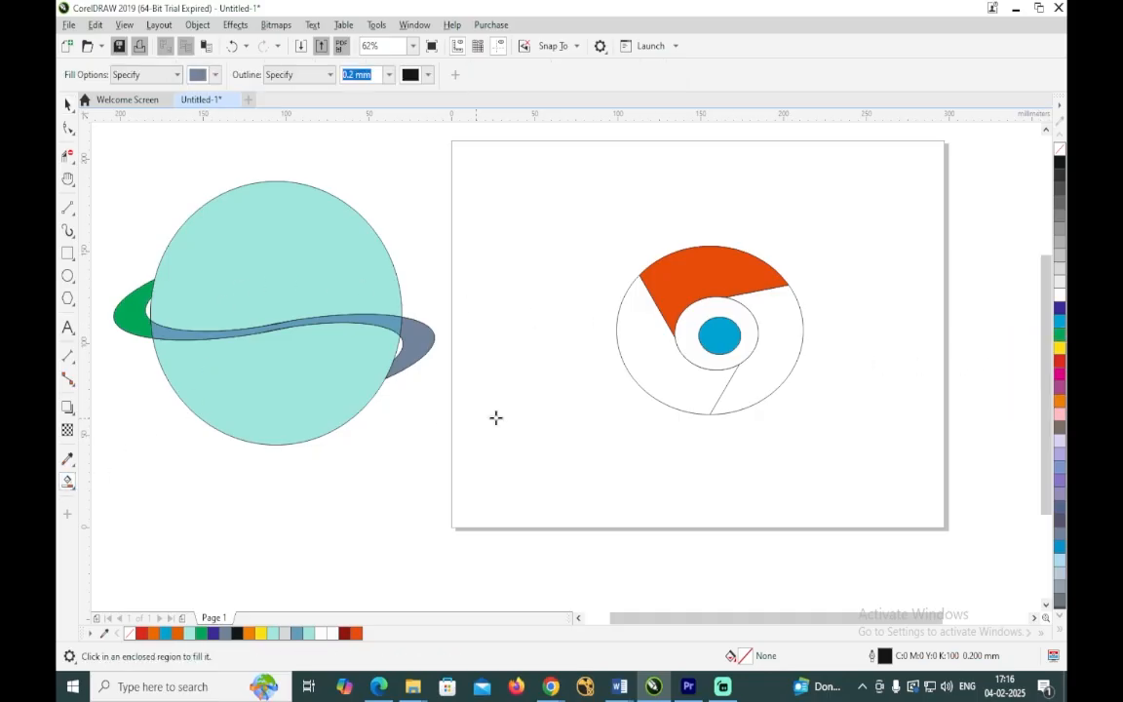
pyautogui.click(642, 348)
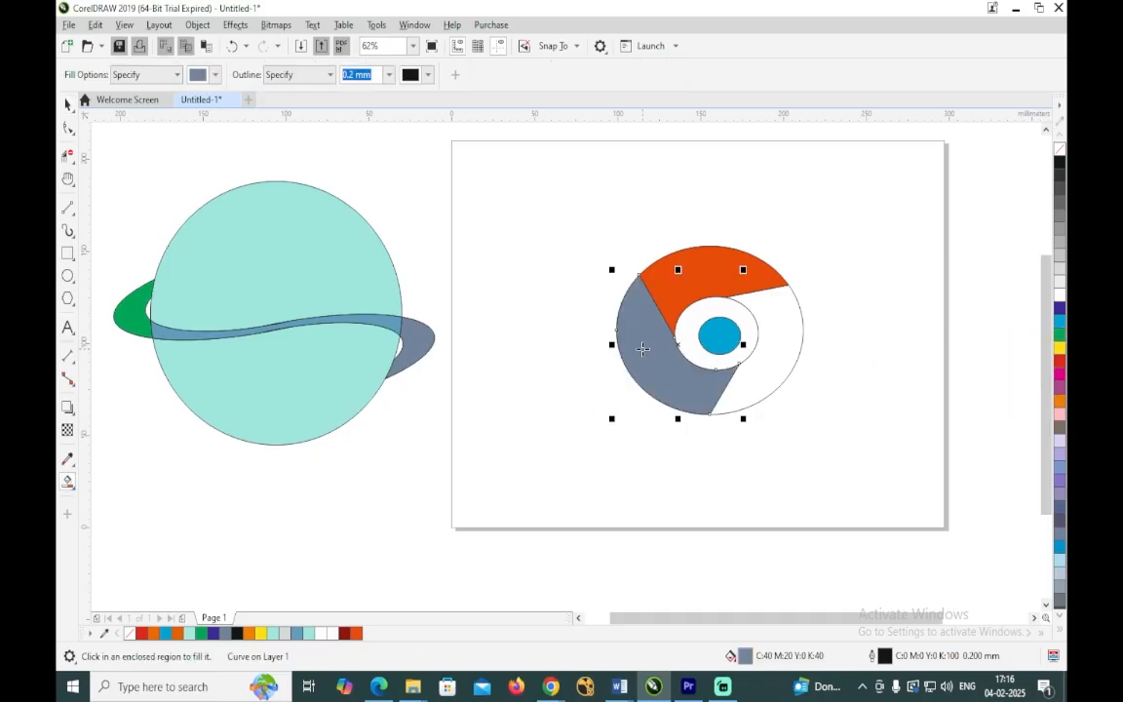
pyautogui.click(1060, 338)
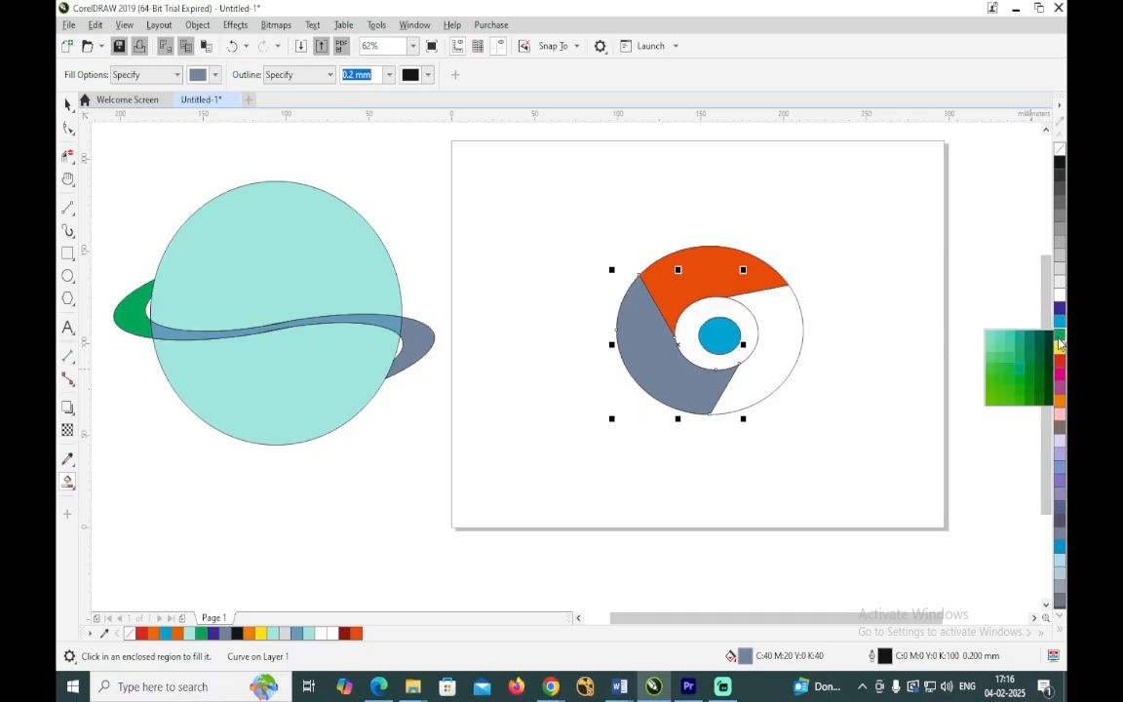
pyautogui.click(1023, 375)
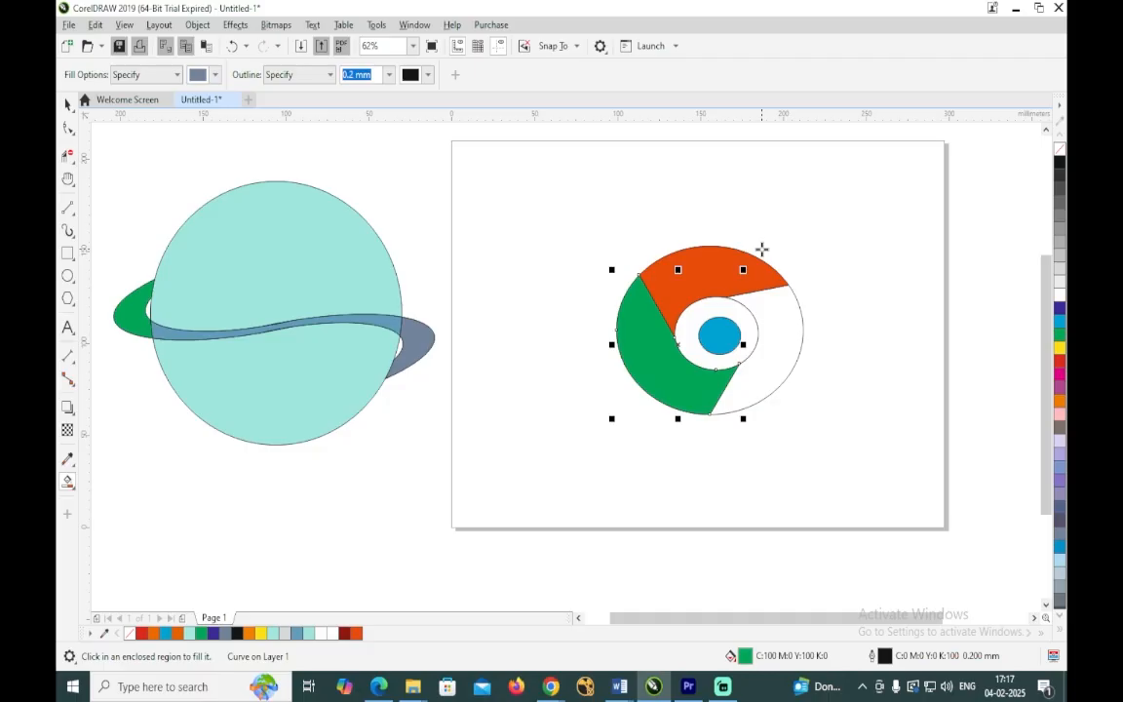
# Smart Fill the remaining right section of the outer band and color it yellow, C0 M0 Y100 K0.
pyautogui.click(776, 309)
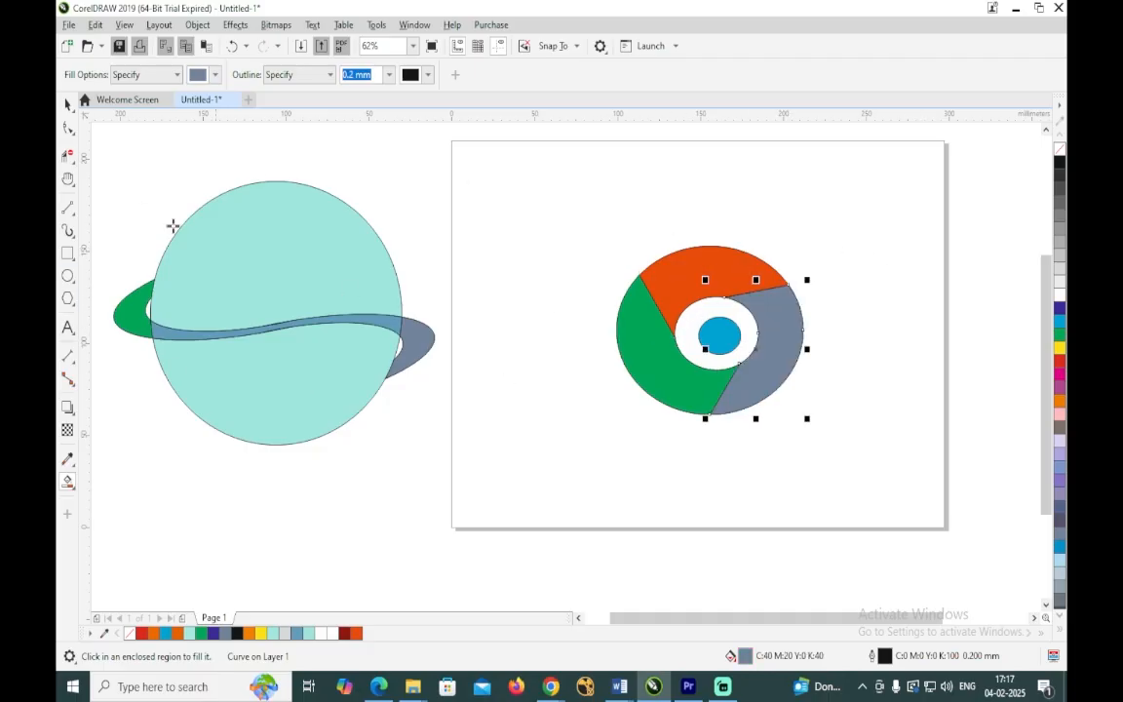
pyautogui.click(1063, 351)
pyautogui.click(1024, 387)
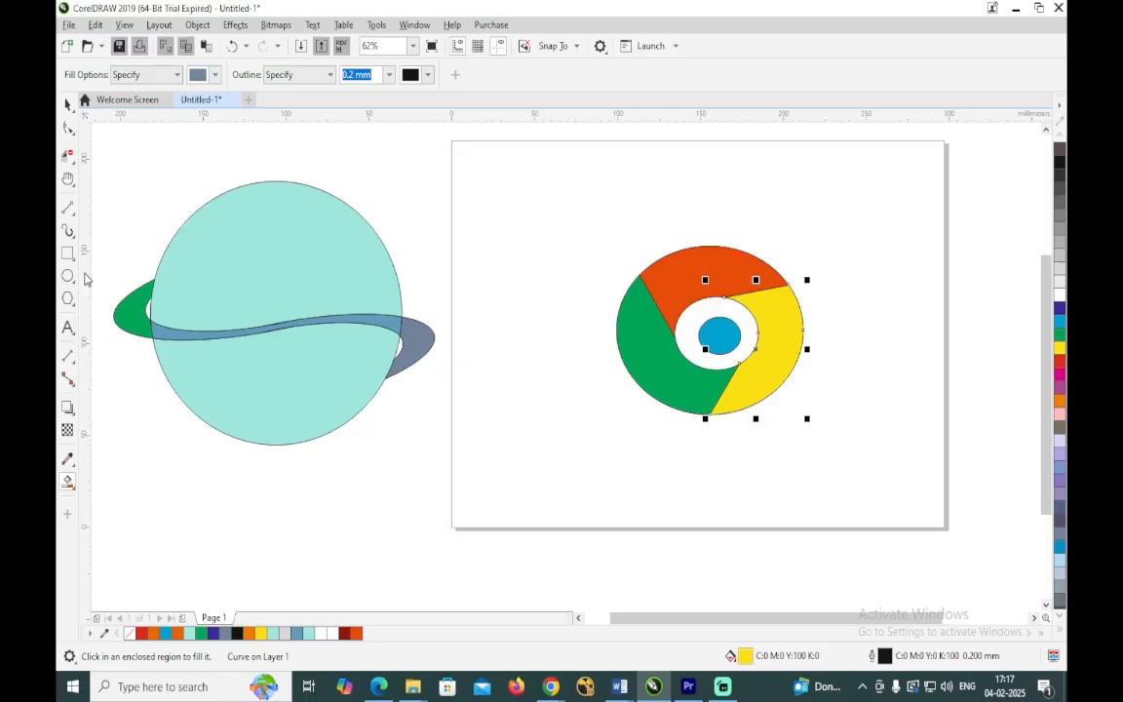
# Show the available line and curve drawing tools.
pyautogui.click(75, 213)
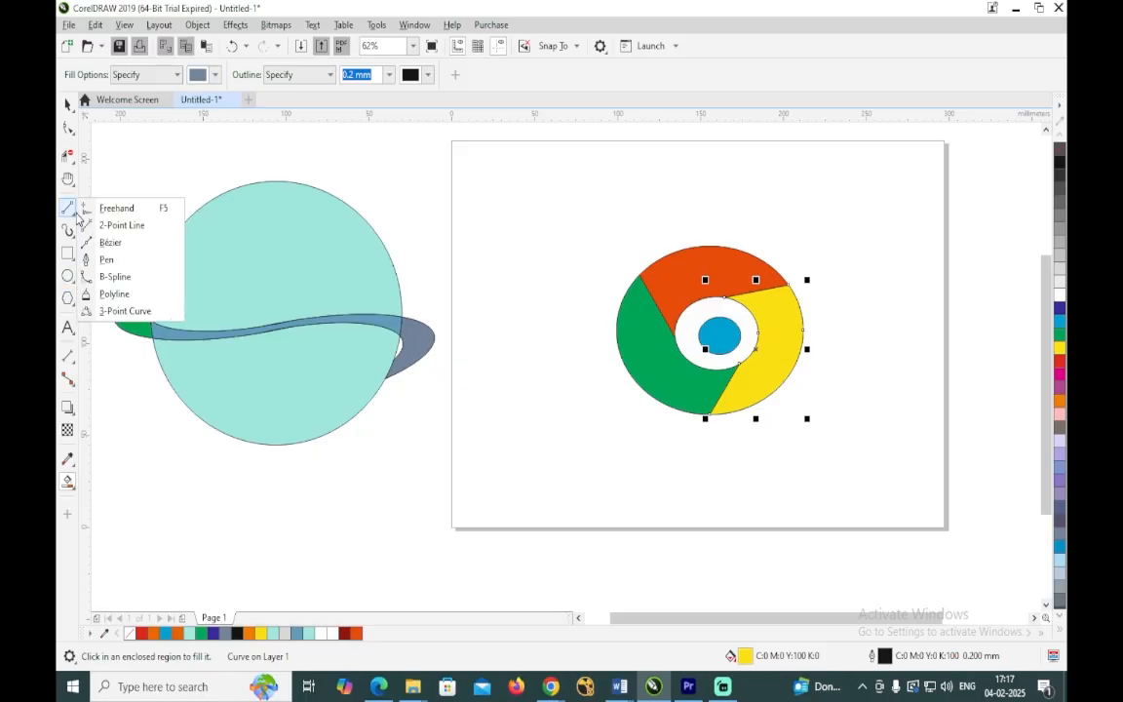